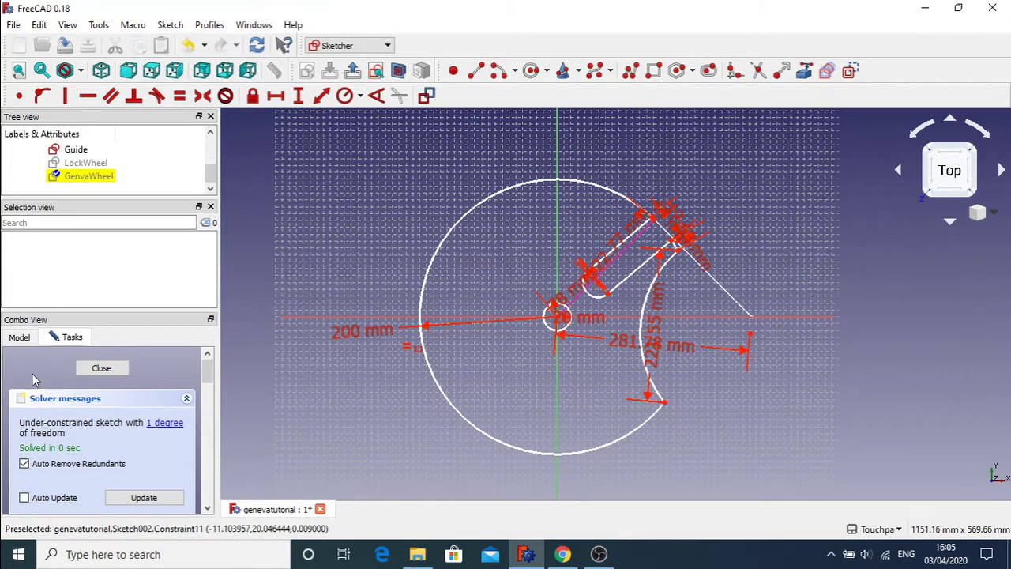
Step: Close the GenvaWheel sketch, pad it into a solid, inspect it, then undo the pad
left_click(102, 369)
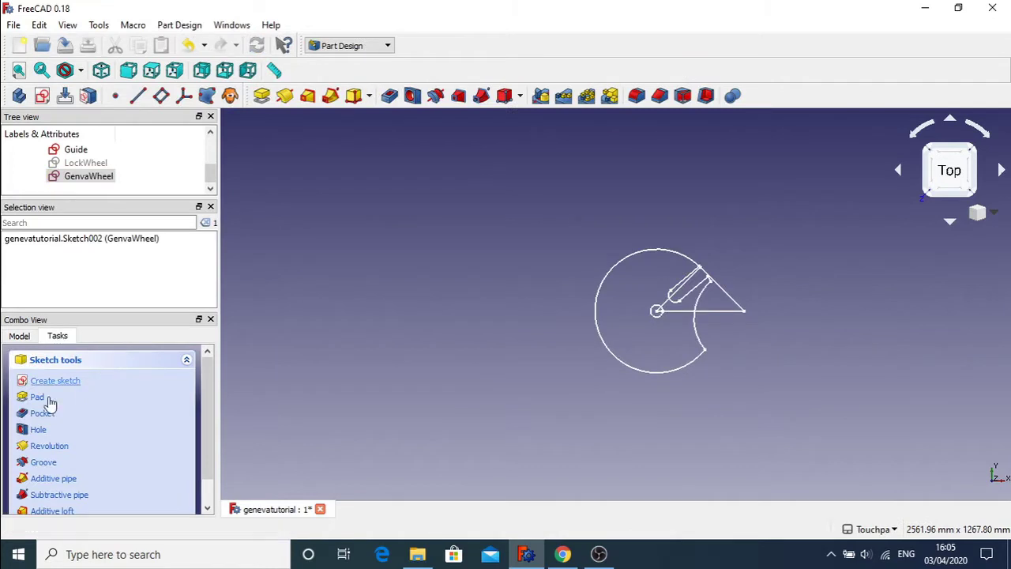
left_click(35, 443)
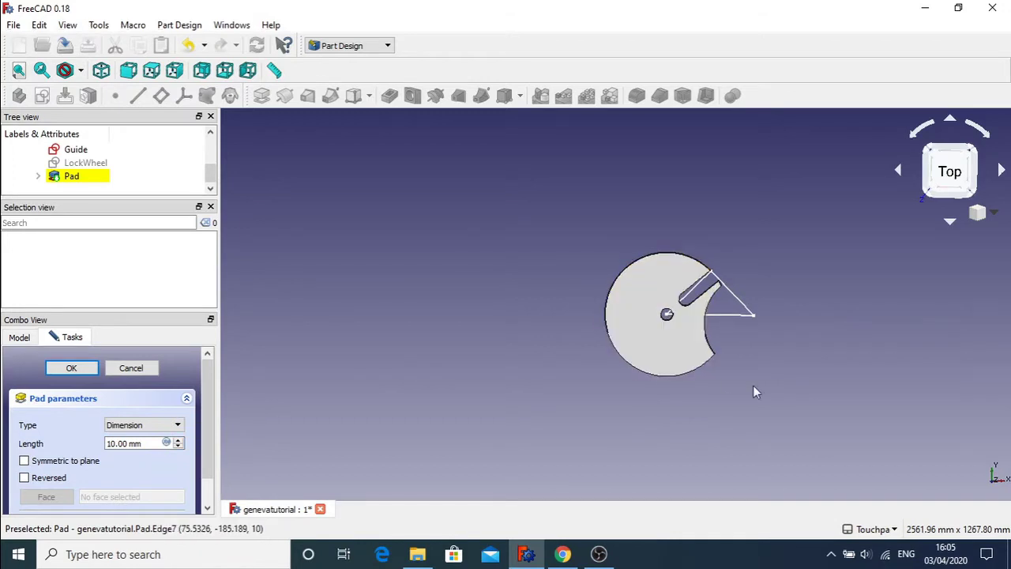
middle_click_drag(755, 392, 802, 402, "alt")
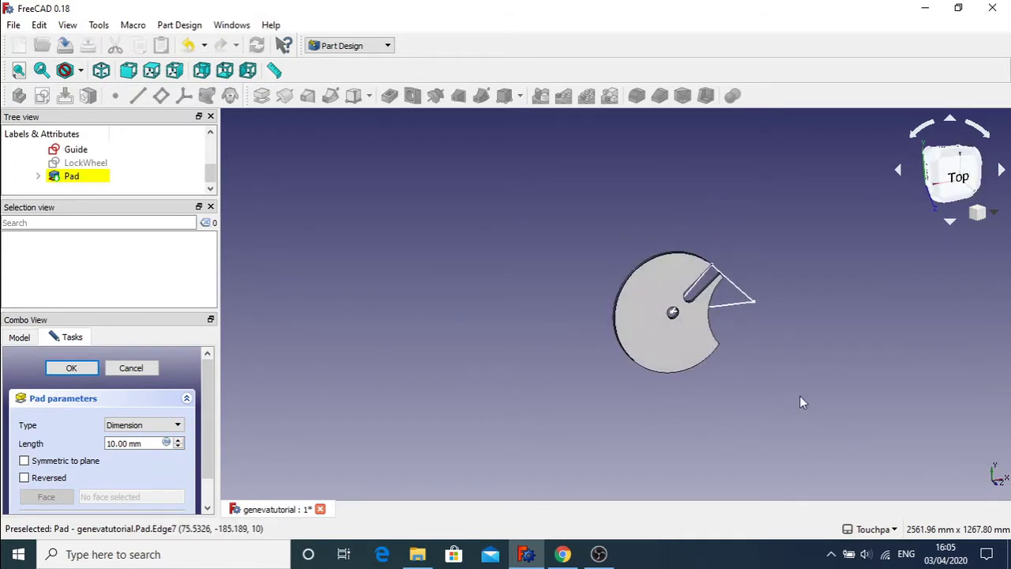
key("Escape")
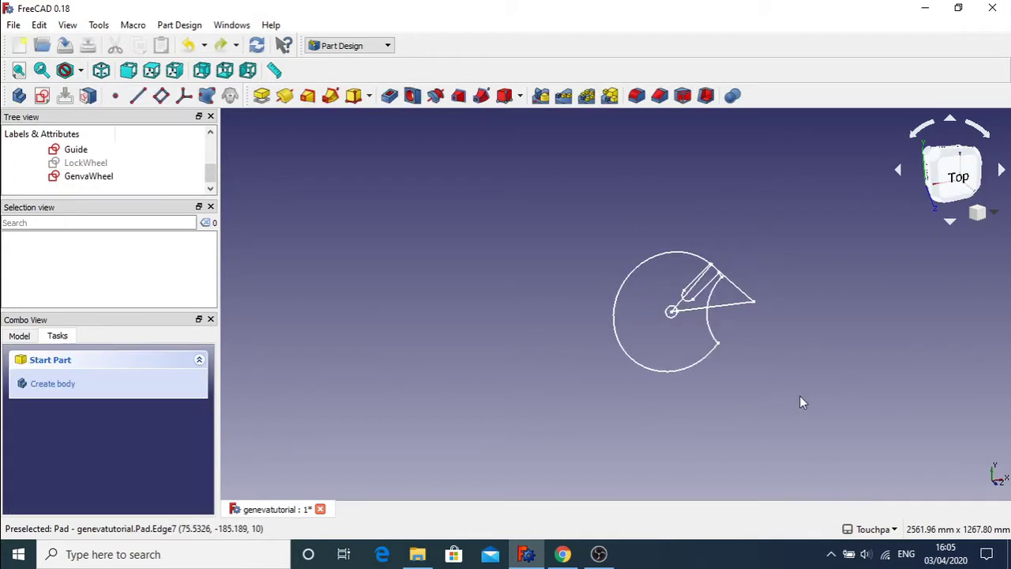
Step: Reopen the GenvaWheel sketch in the Sketcher and zoom in on it
double_click(89, 177)
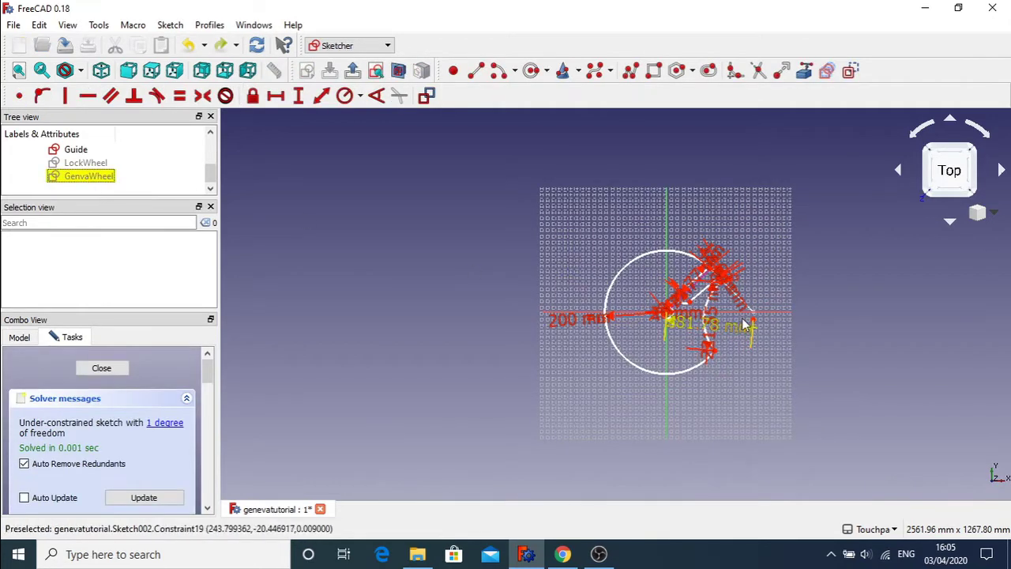
scroll(742, 318, "up", 5)
scroll(742, 318, "down", 2)
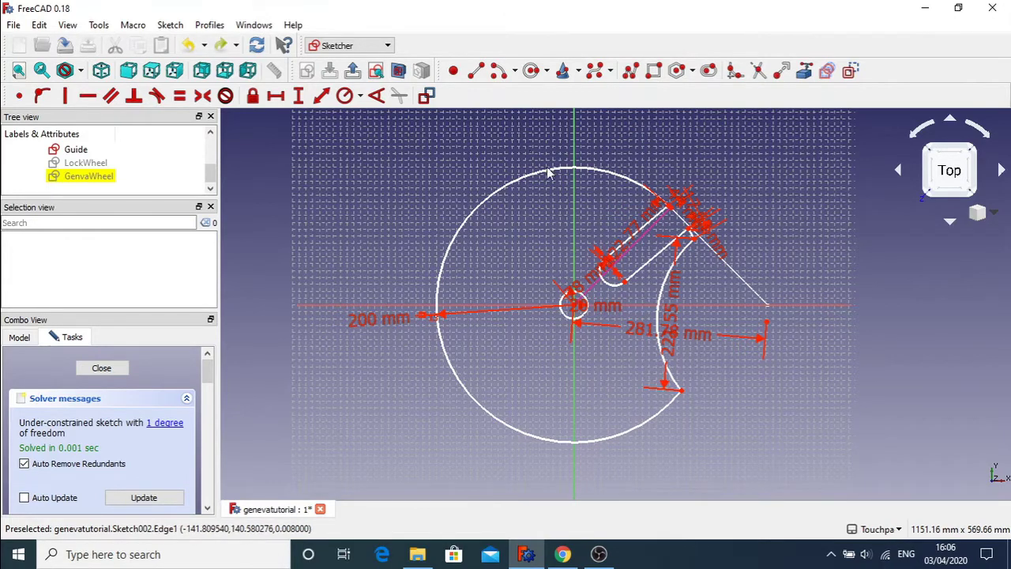
Step: Filter the sketch's Constraints list to show only Datums
left_click(618, 253)
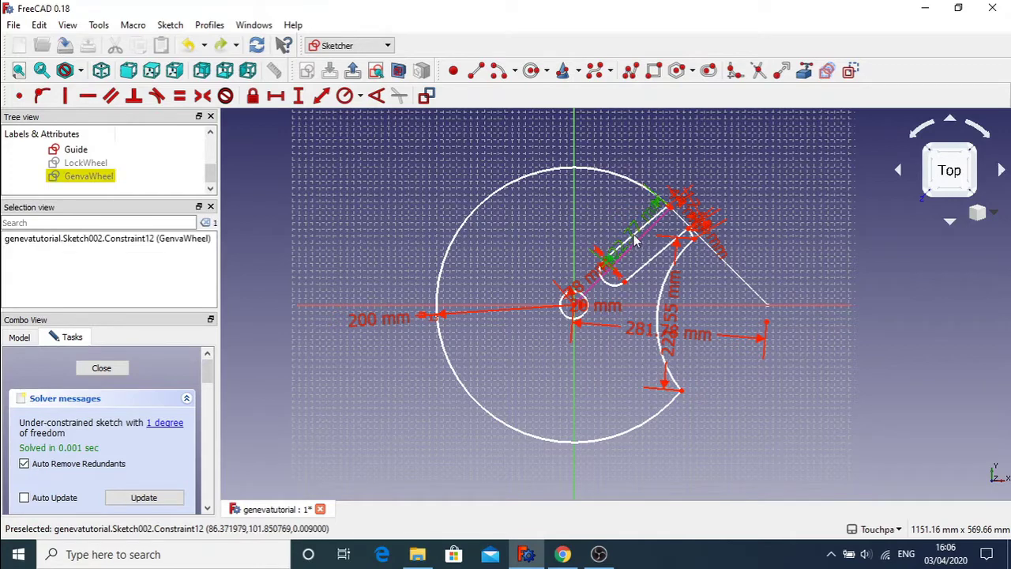
left_click(20, 340)
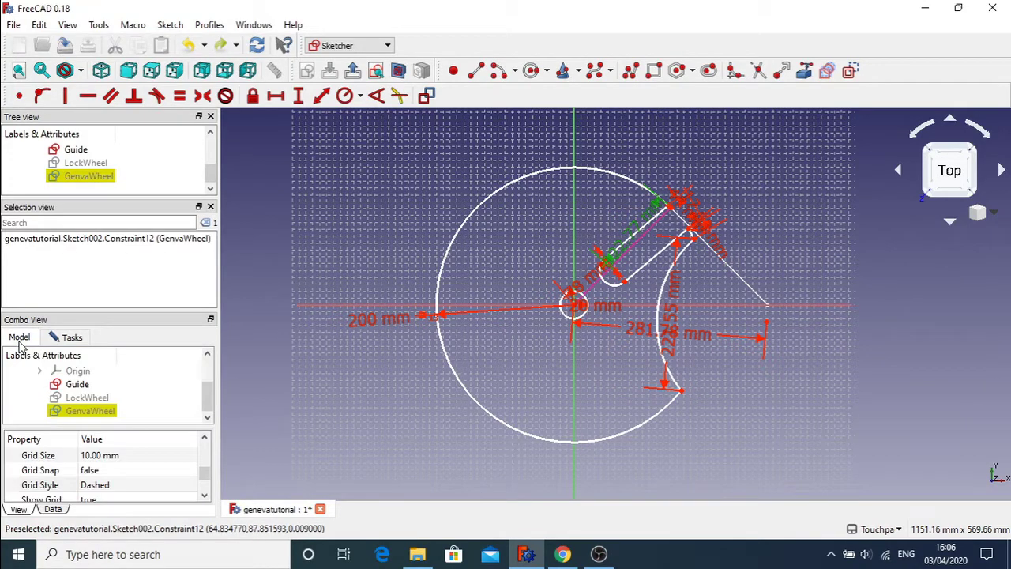
left_click(65, 342)
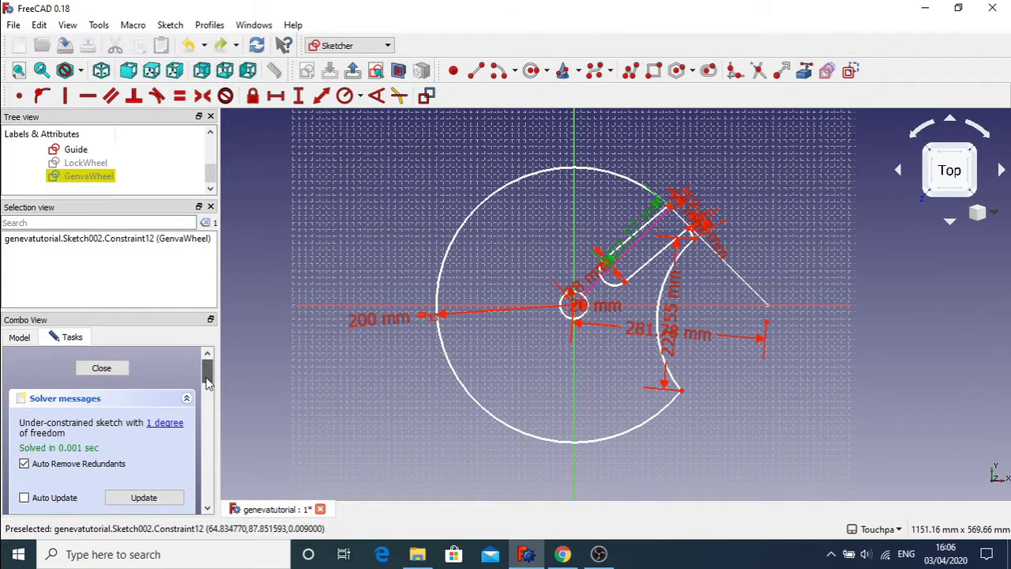
left_click_drag(207, 373, 210, 448)
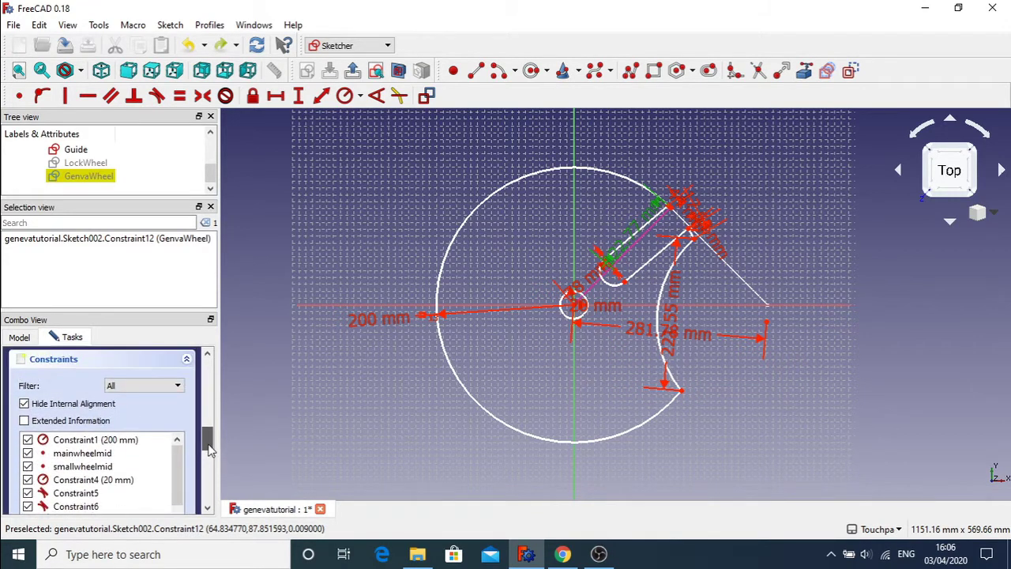
left_click(177, 385)
left_click(146, 417)
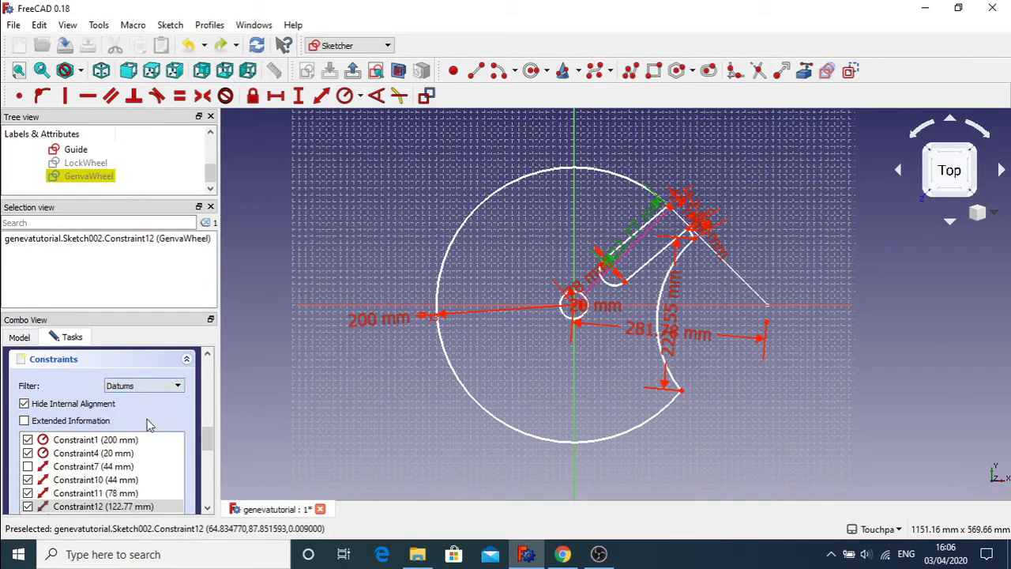
Step: Hide the 200, 44, 20, 281.78, 221.55, 17.63, 122.77 and 78 mm dimensions
left_click(28, 440)
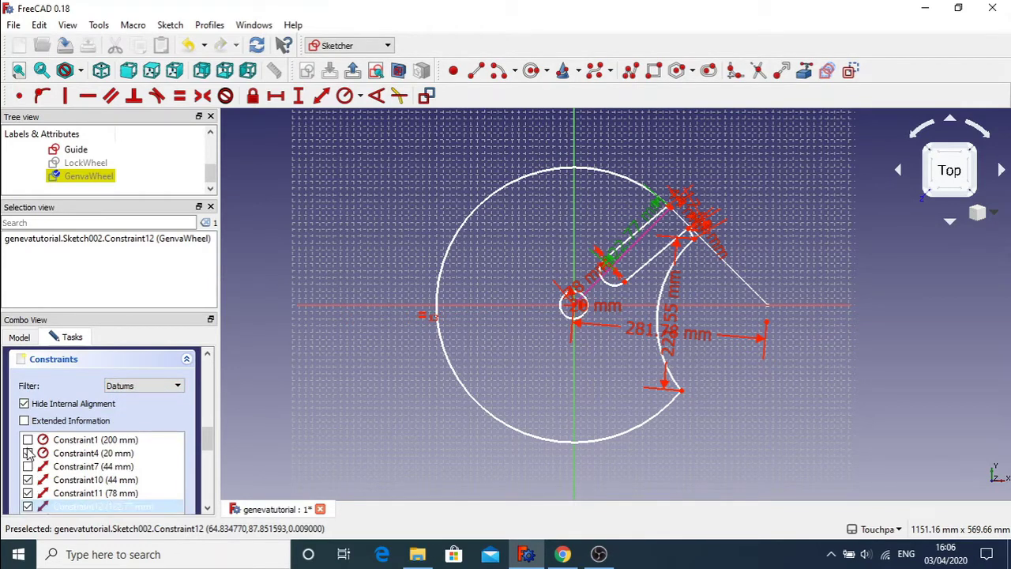
left_click(28, 452)
left_click(28, 480)
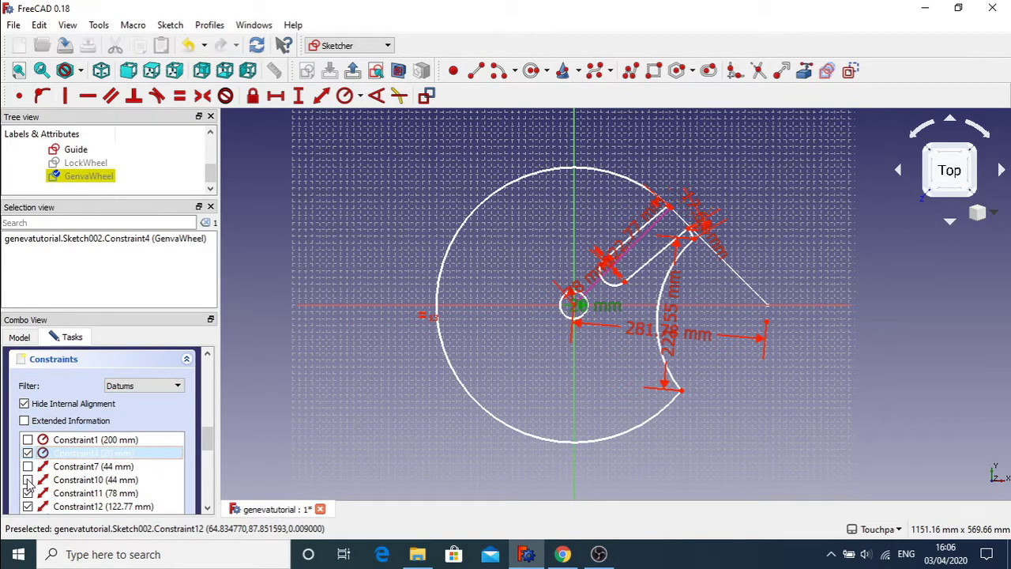
left_click(27, 452)
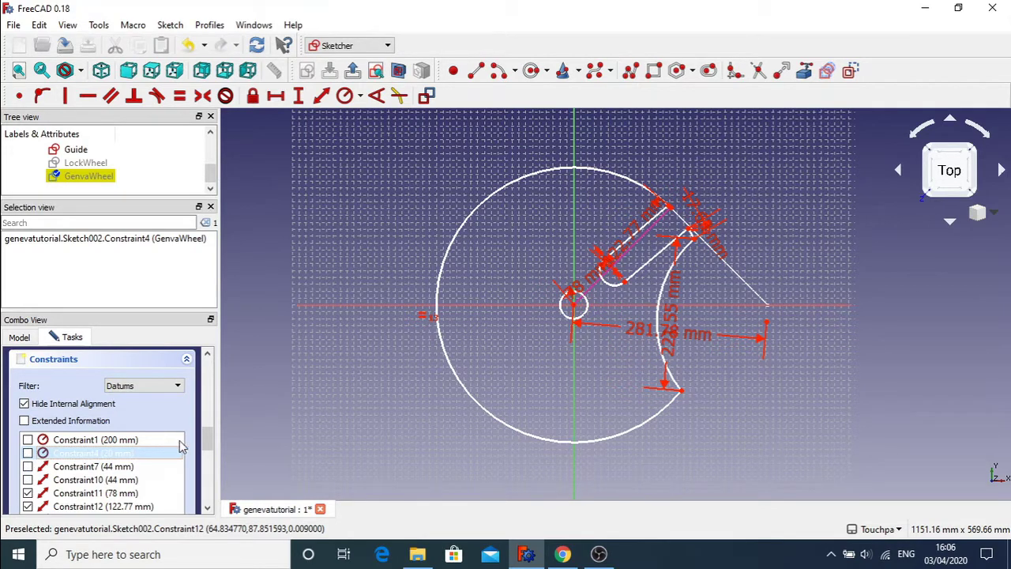
scroll(69, 466, "down", 5)
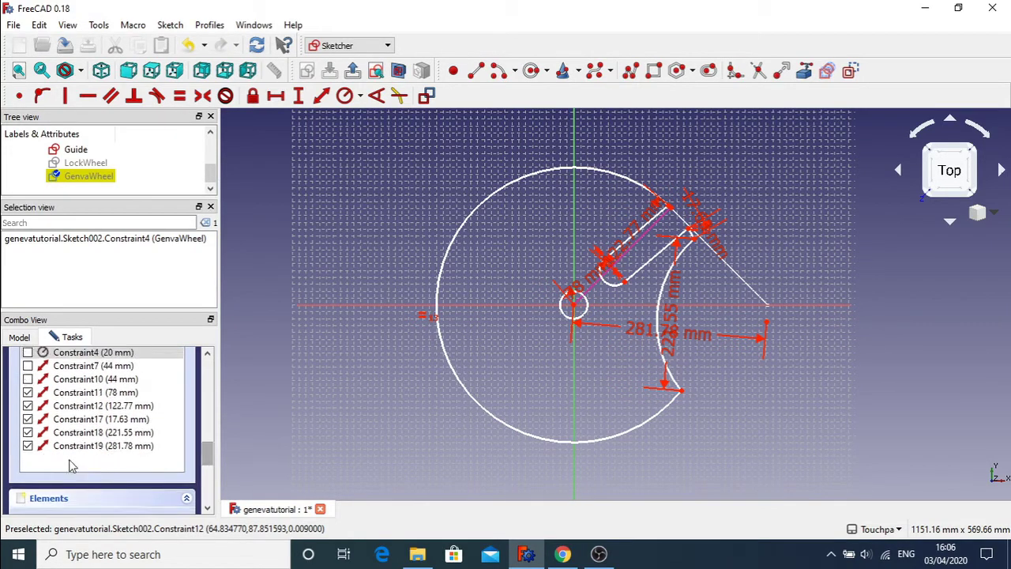
left_click(28, 446)
left_click(28, 433)
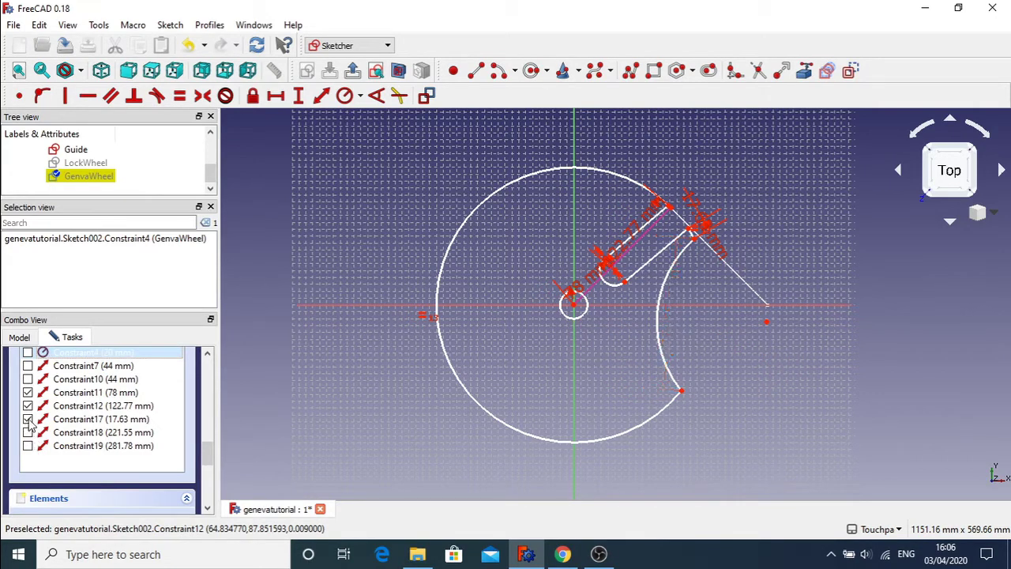
left_click(28, 418)
left_click(27, 405)
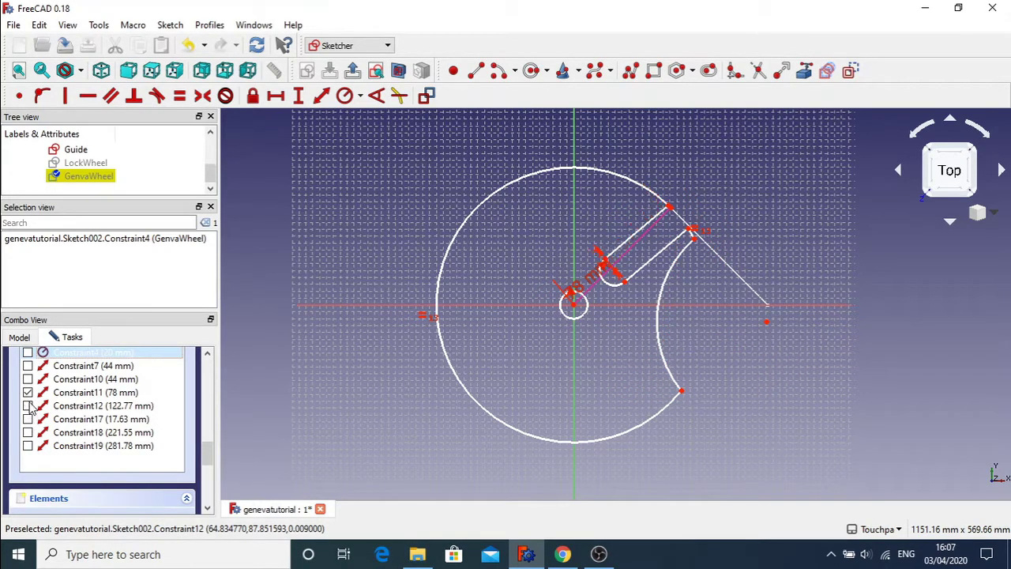
left_click(28, 392)
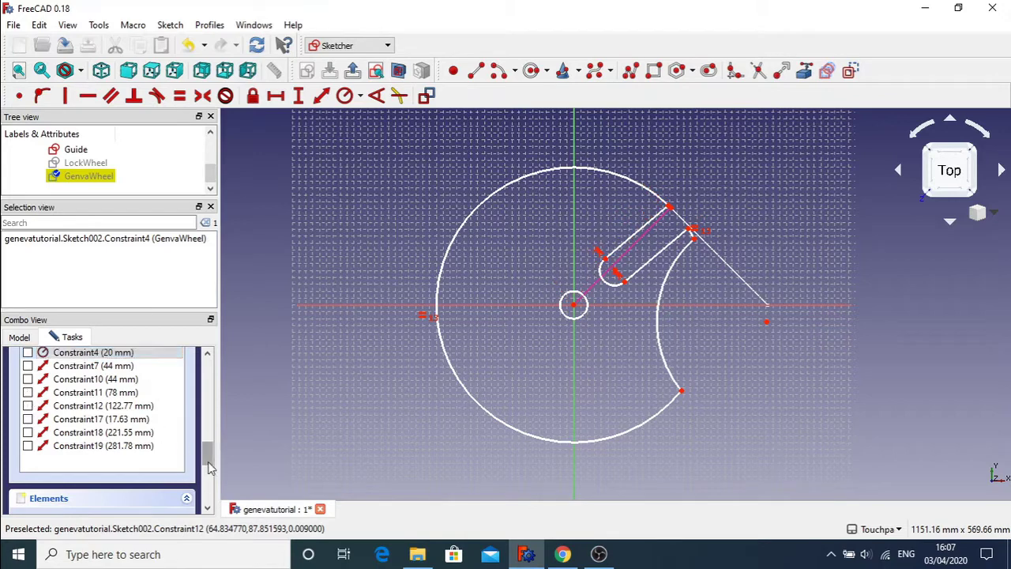
scroll(209, 466, "up", 10)
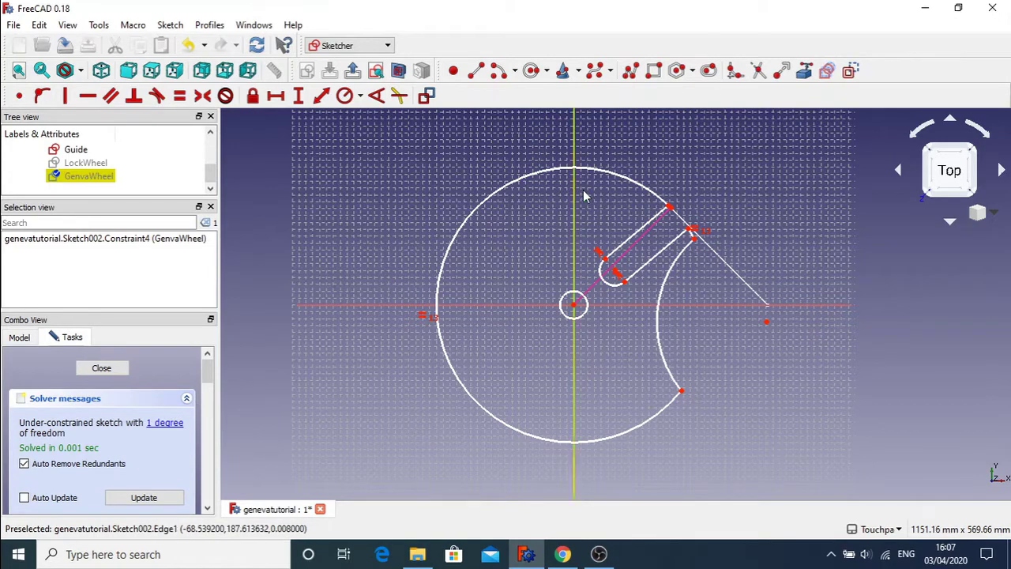
Step: Box-select all wheel geometry and copy it, placing the copy left of the original
mouse_move(407, 154)
left_mouse_down()
mouse_move(537, 203)
mouse_move(755, 468)
left_mouse_up()
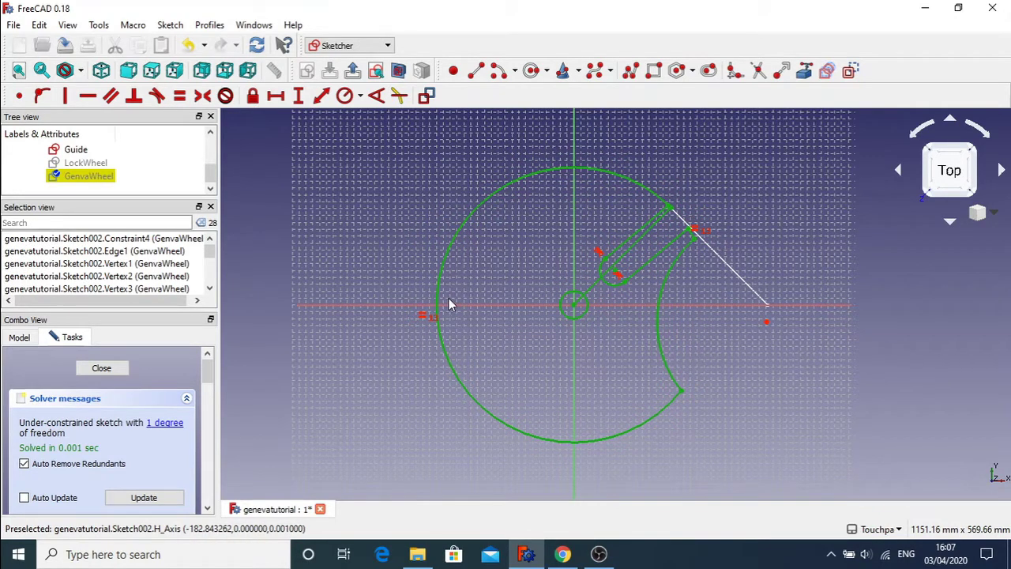
left_click(170, 24)
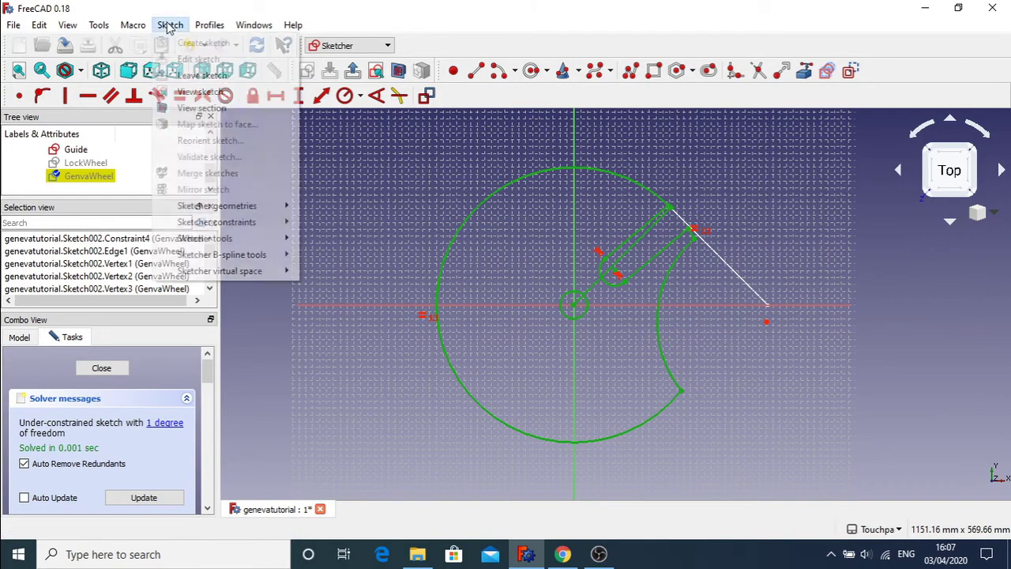
mouse_move(253, 237)
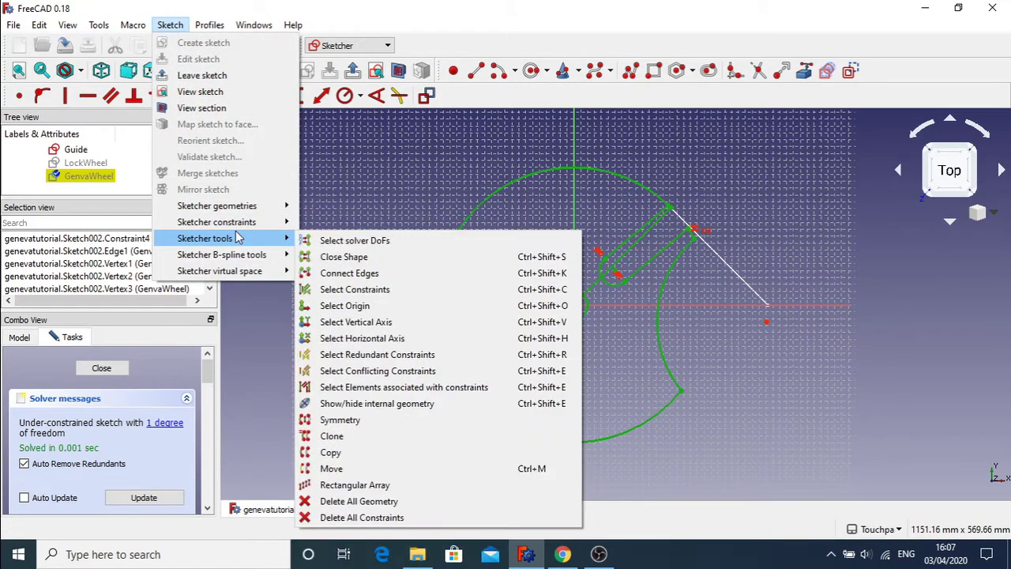
left_click(401, 453)
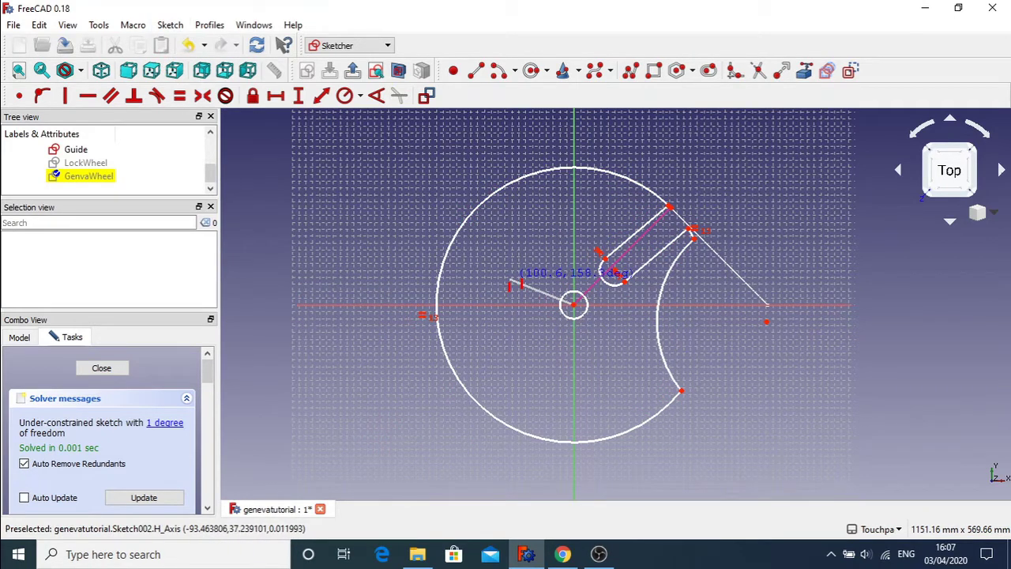
left_click(365, 237)
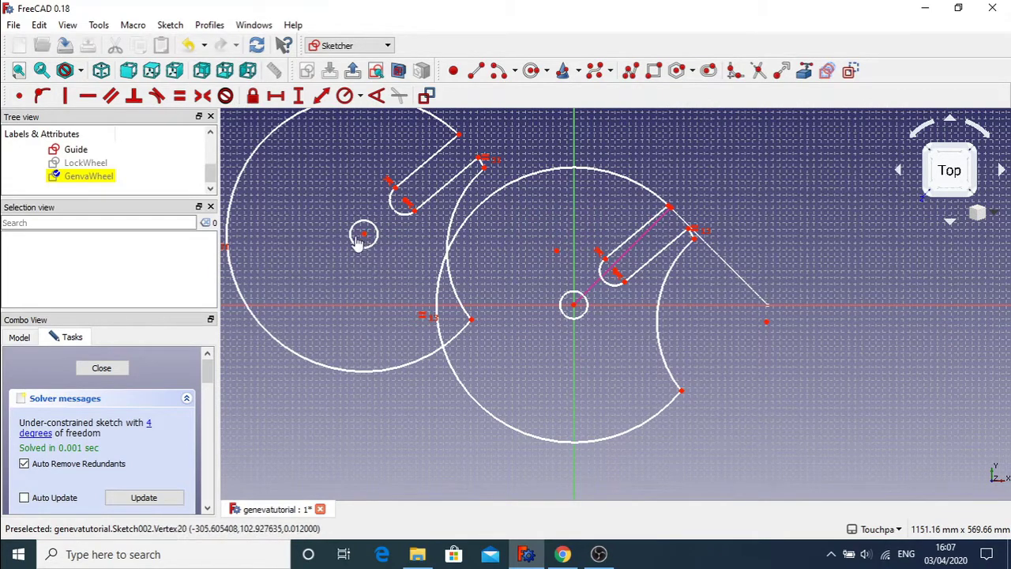
Step: Drag the copy's centre, arc end and slot toward vertical, then undo the last drag
left_click_drag(361, 237, 347, 270)
left_click_drag(343, 250, 344, 258)
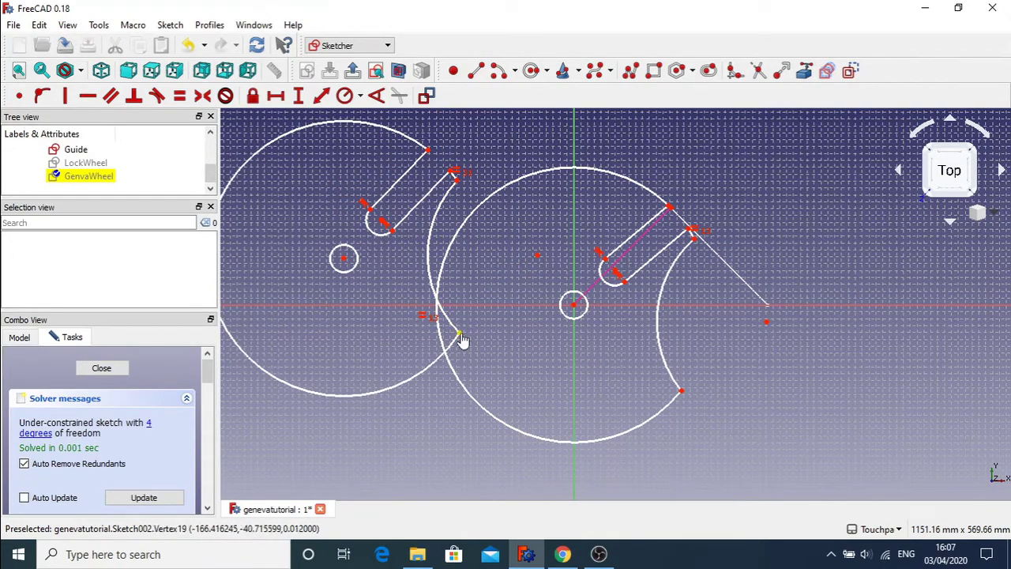
left_click_drag(463, 341, 200, 403)
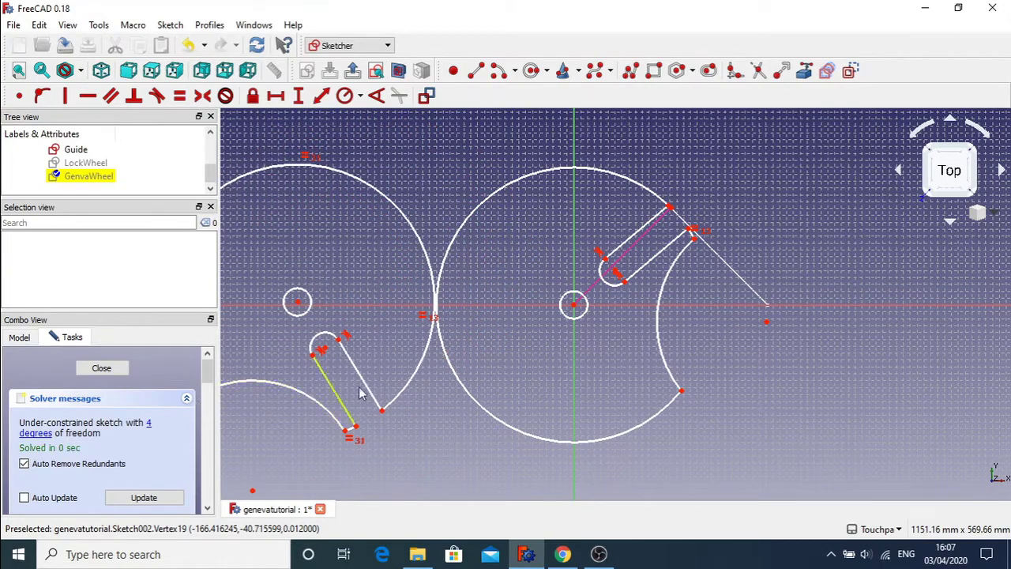
left_click_drag(383, 411, 211, 180)
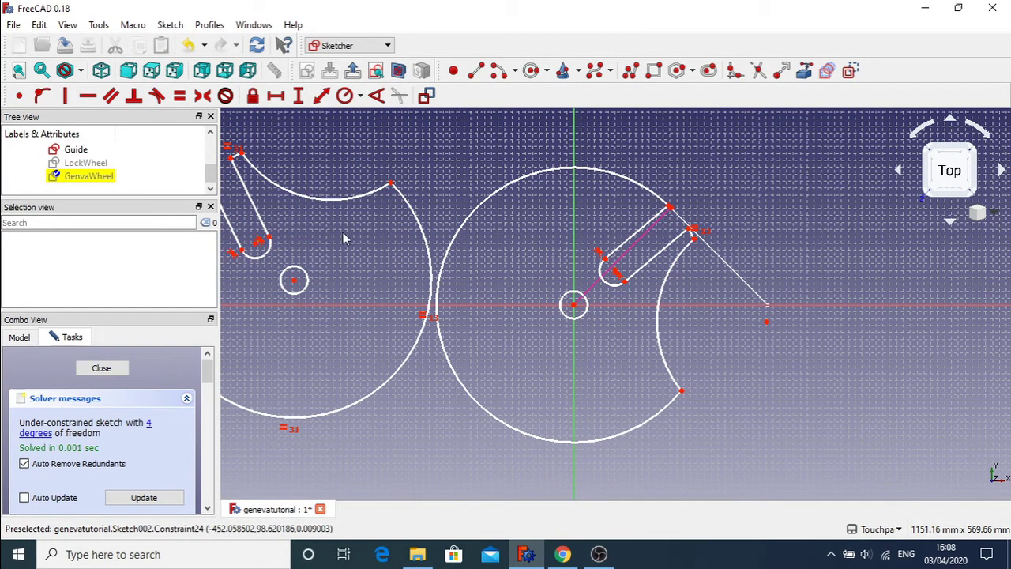
key("ctrl+z")
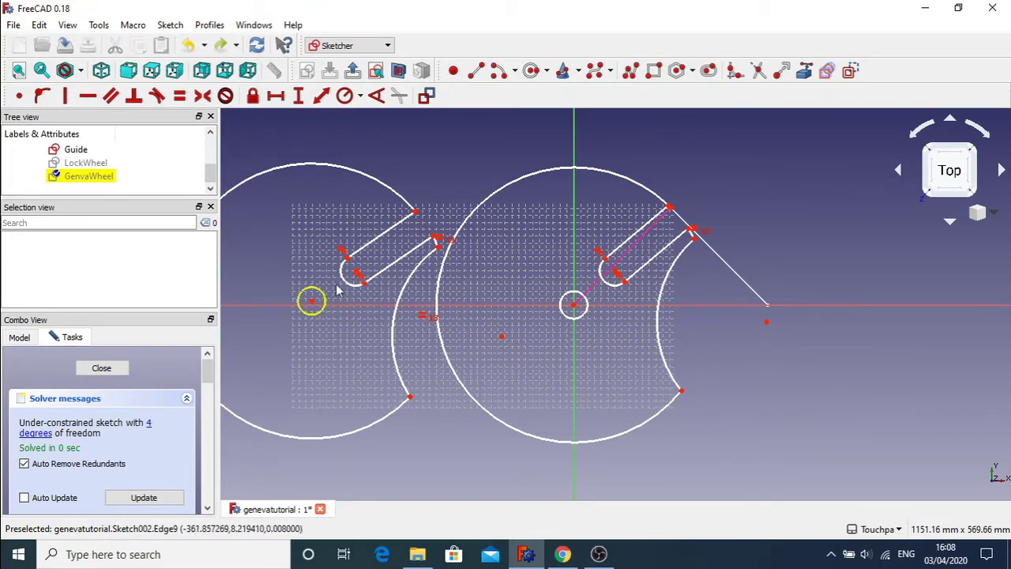
Step: Draw a line from the copied wheel's small circle centre to the slot's lower endpoint
left_click(378, 243)
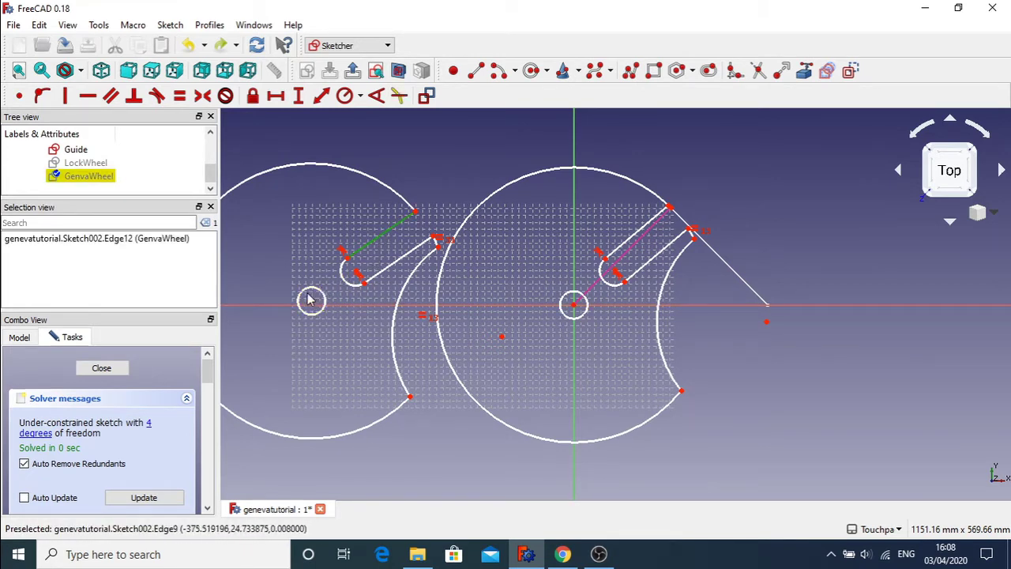
left_click(362, 298)
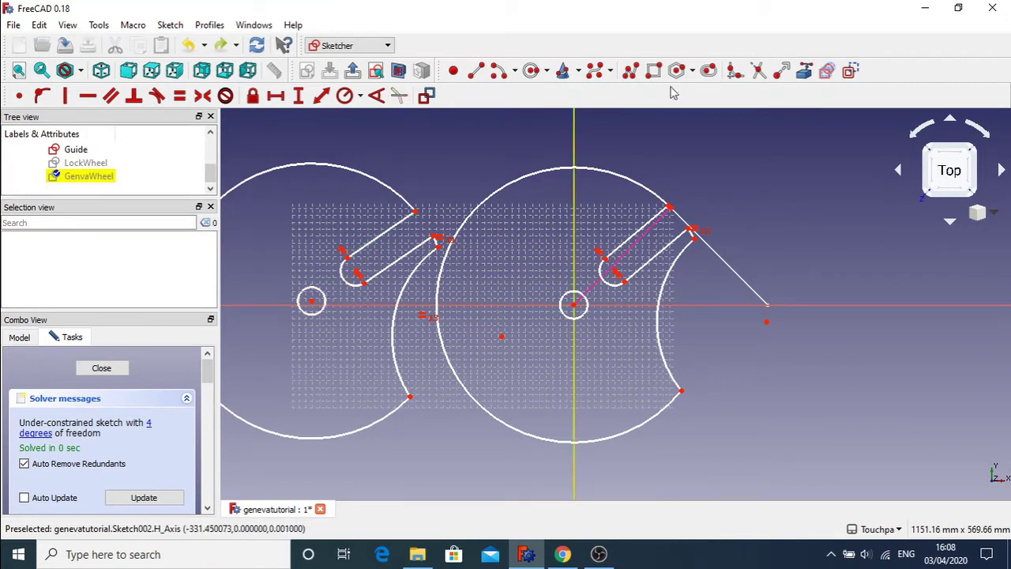
left_click(476, 71)
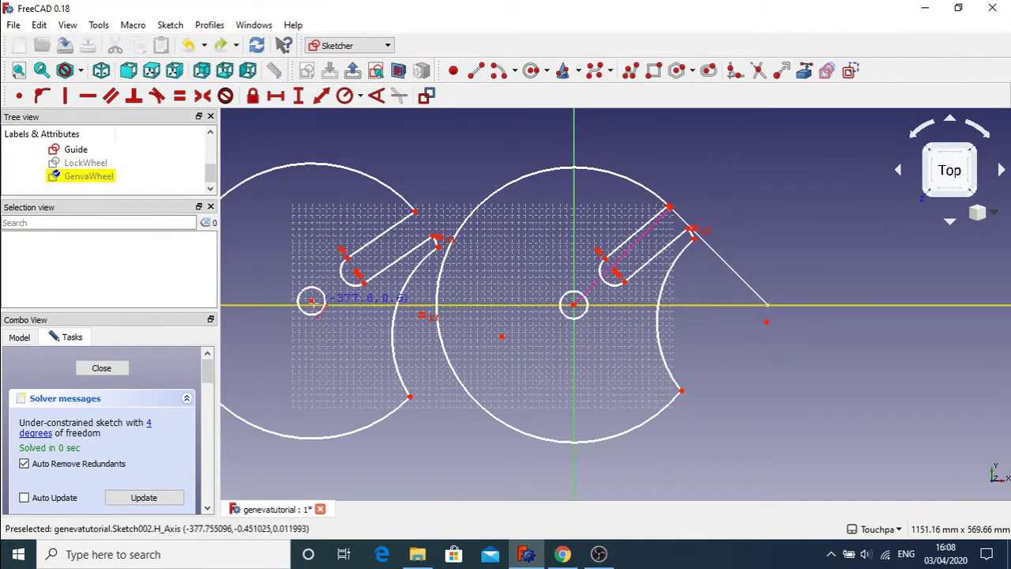
left_click(314, 307)
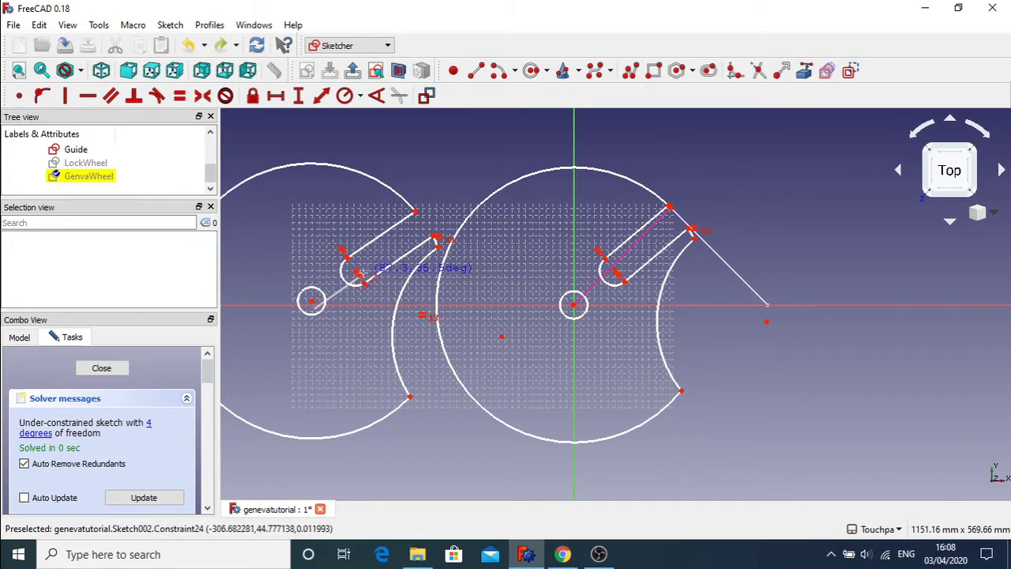
left_click(359, 275)
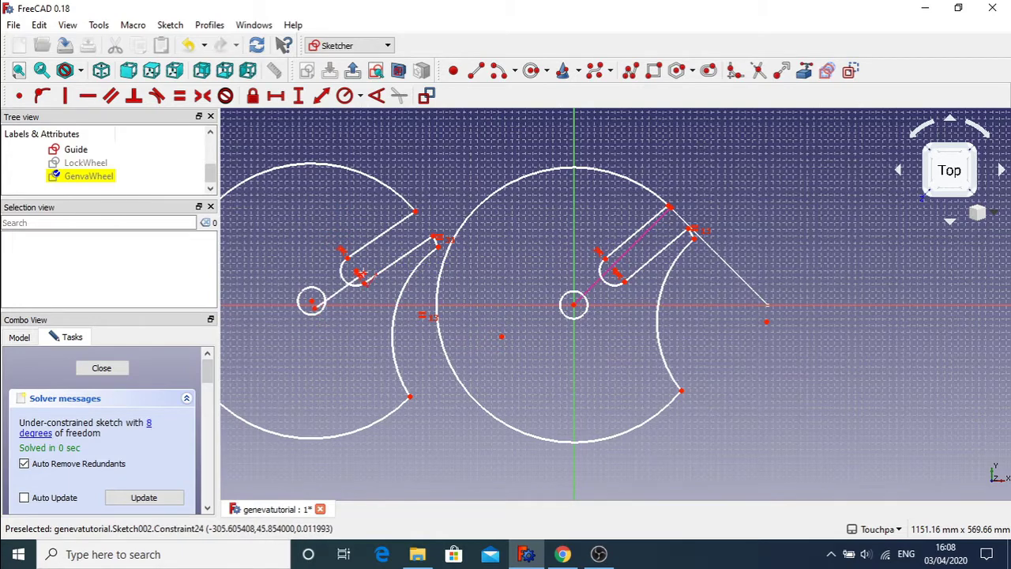
Step: Make the line's ends coincident with the slot endpoint and the circle centre
left_click(364, 273)
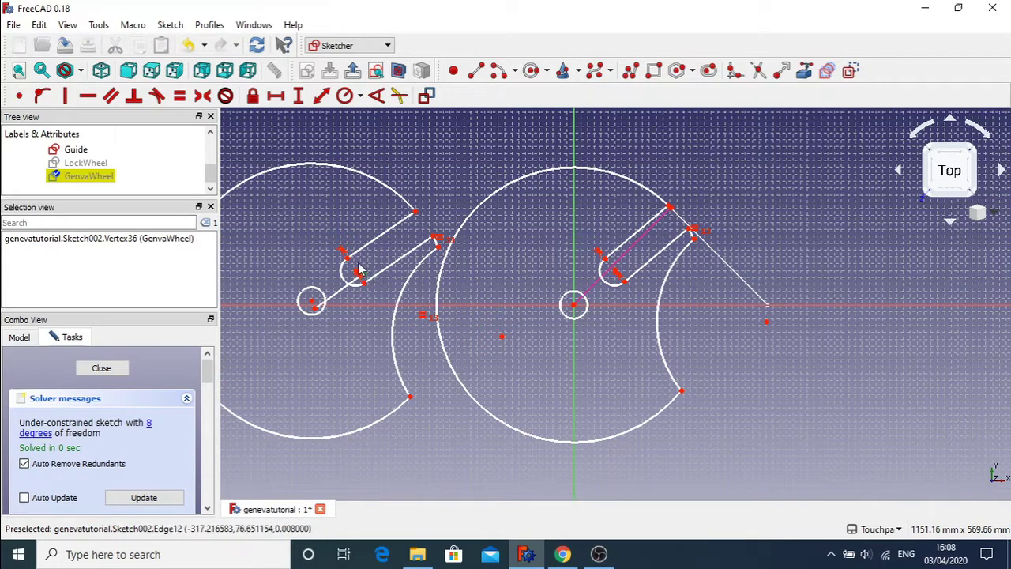
left_click(357, 276)
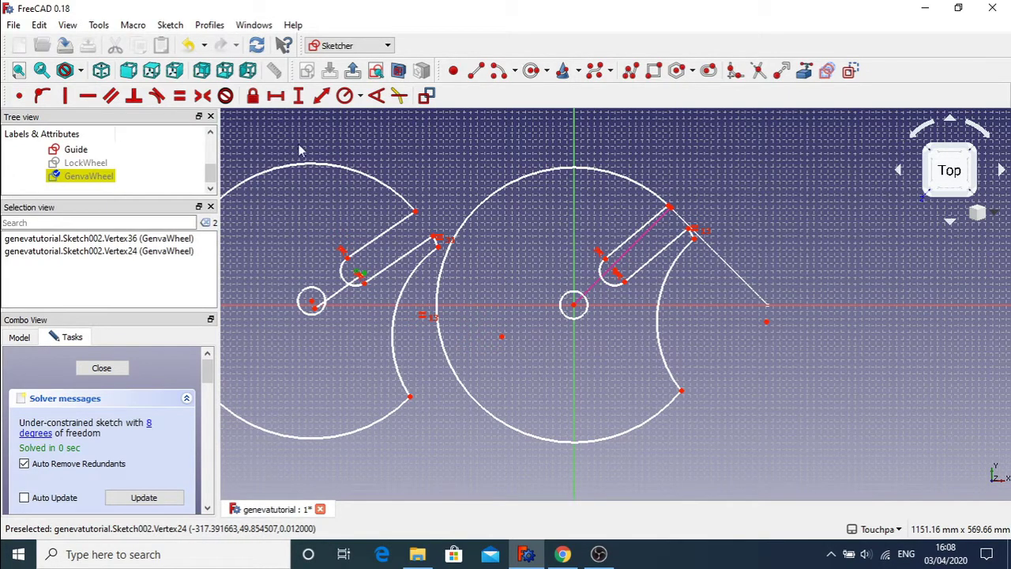
left_click(19, 95)
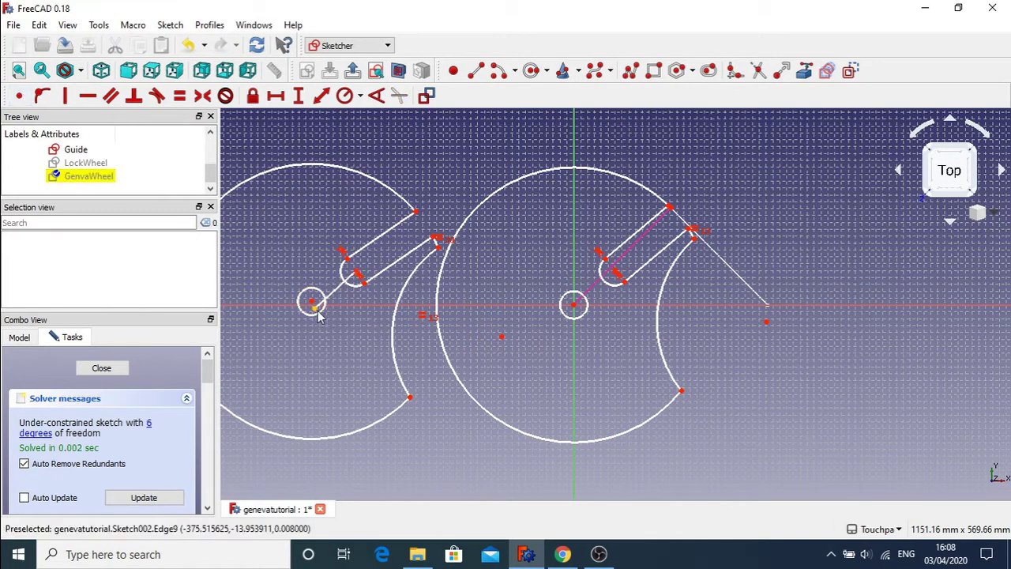
left_click(314, 310)
left_click(312, 302)
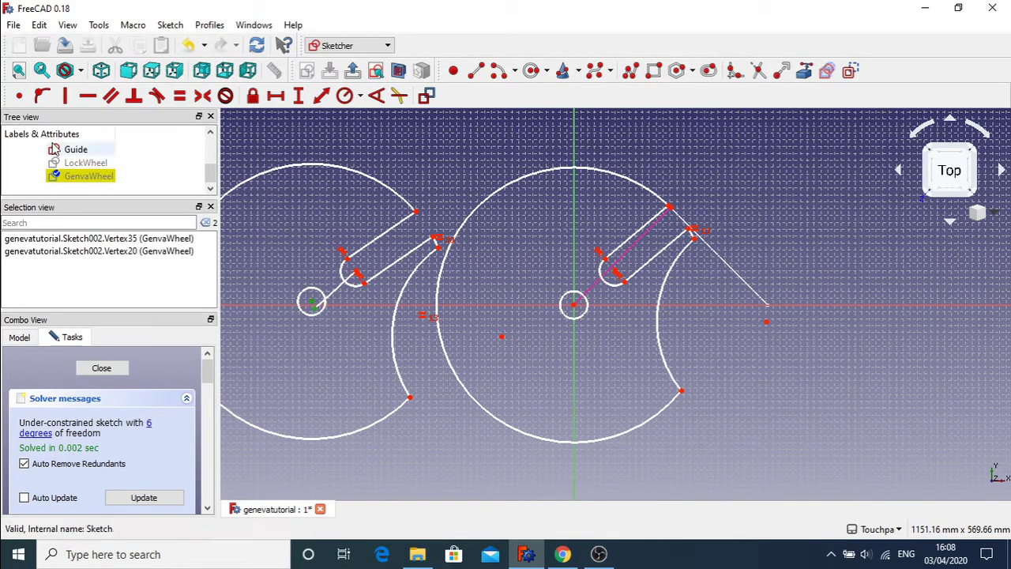
left_click(19, 95)
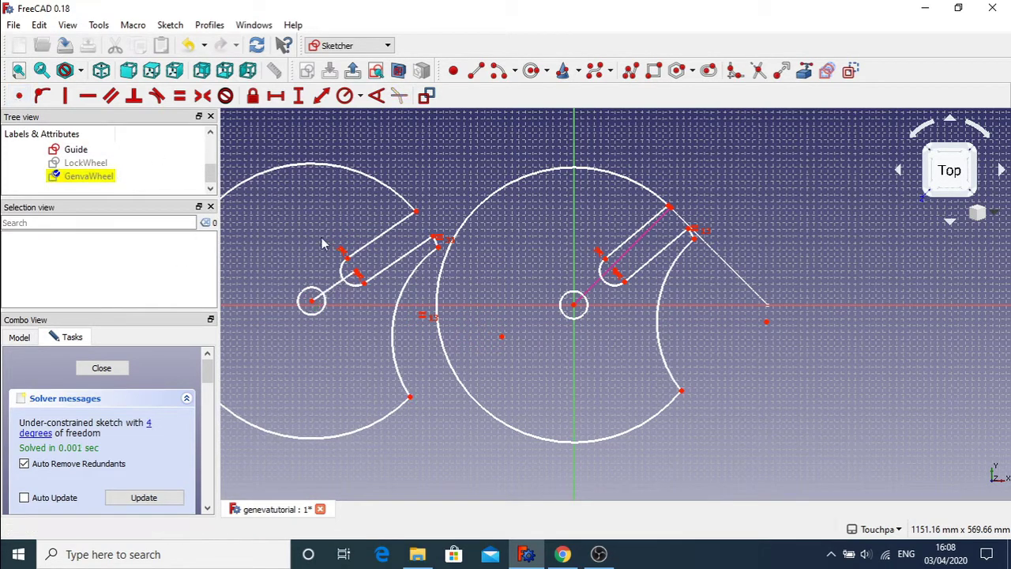
Step: Start an angle constraint between the new line and the upper slot edge
left_click(330, 291)
left_click(378, 239)
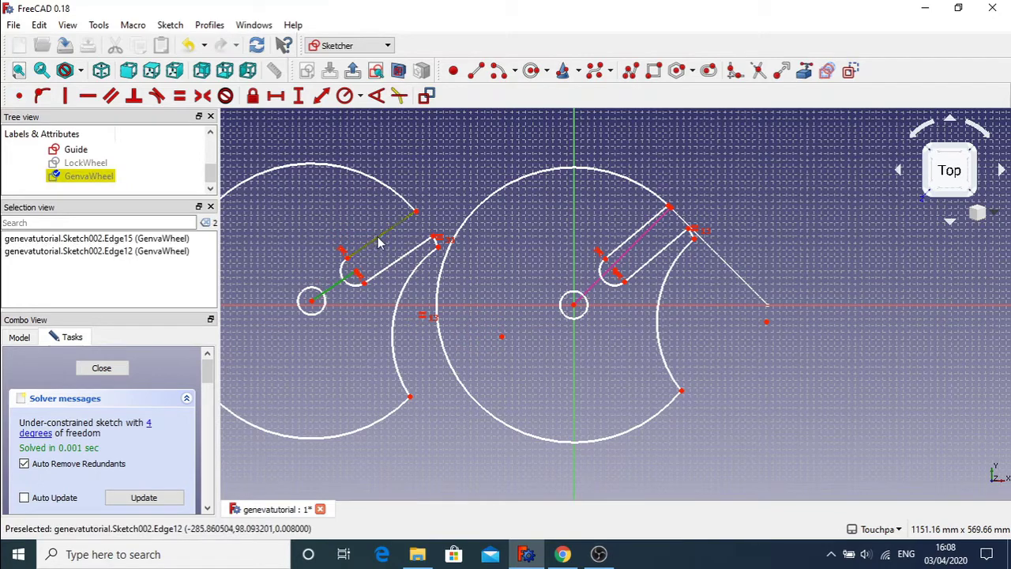
left_click(376, 97)
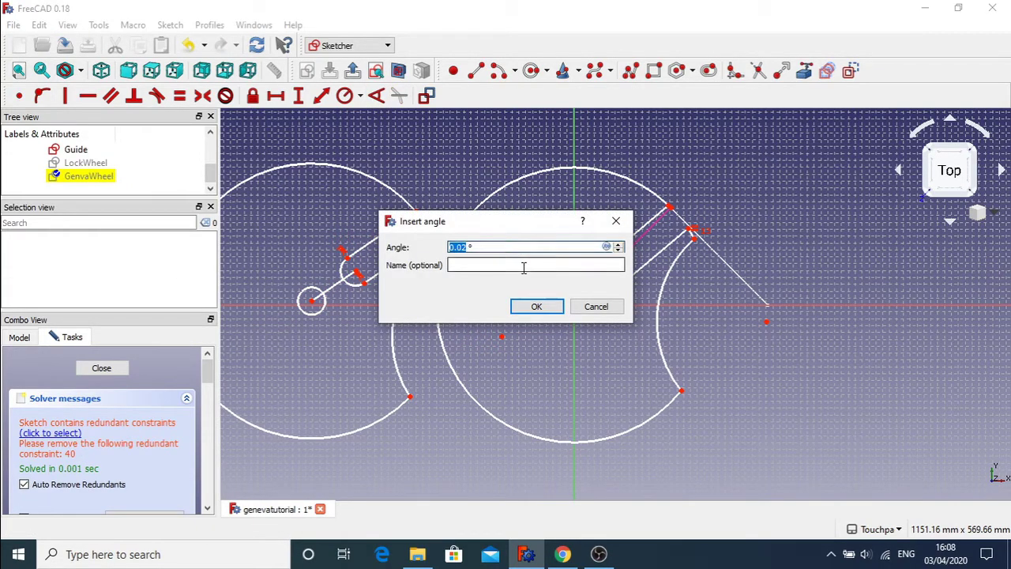
Step: Enter a 0° angle, dismiss the conflict error, and delete Constraint20
type("0")
key("Return")
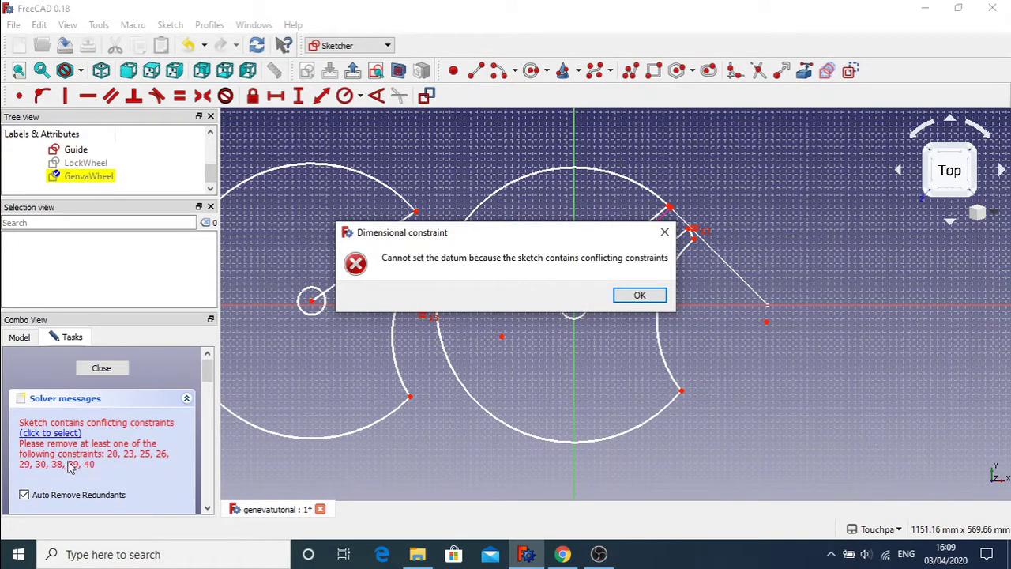
left_click(641, 297)
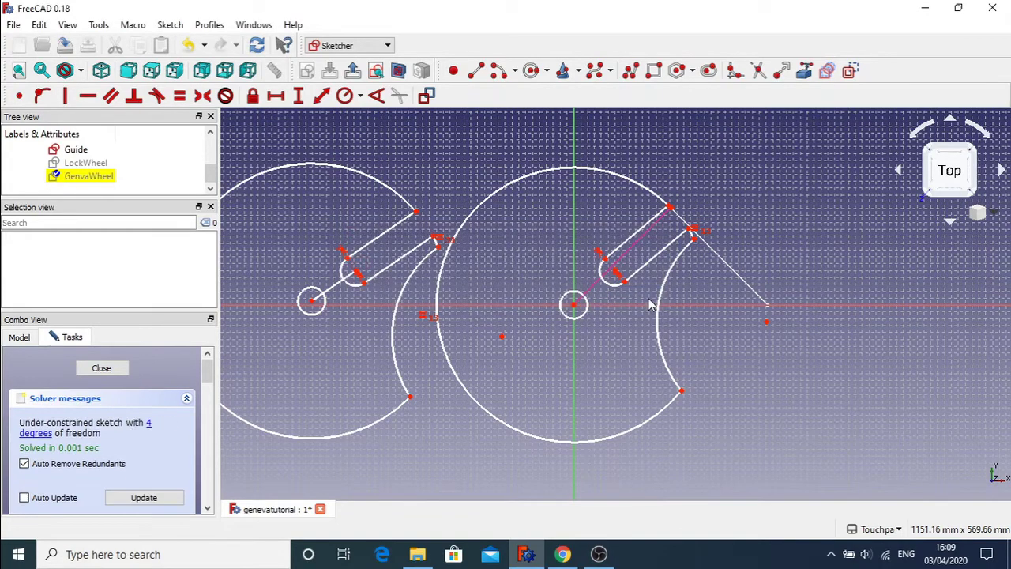
left_click_drag(212, 378, 212, 452)
left_click(135, 494)
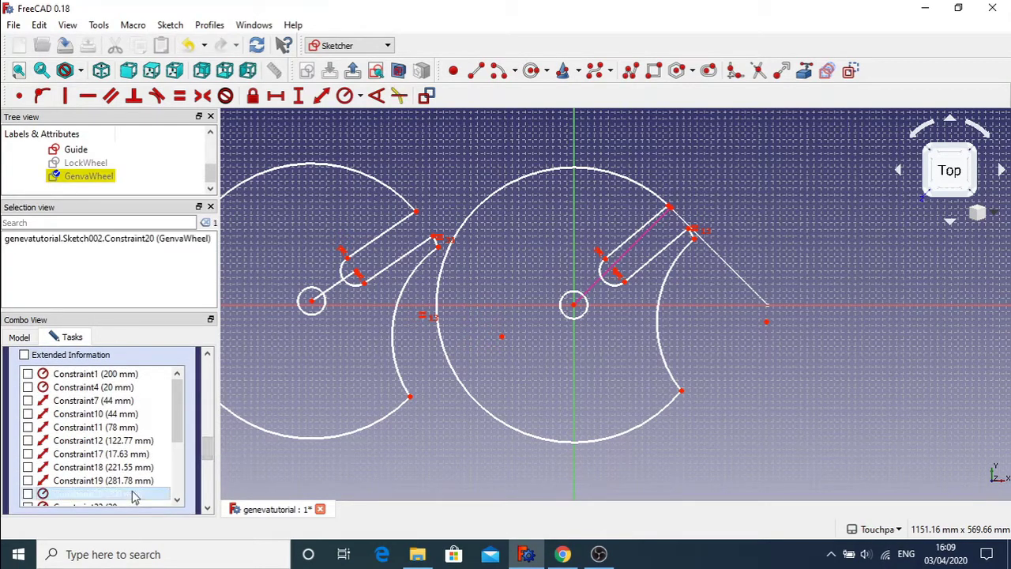
right_click(124, 496)
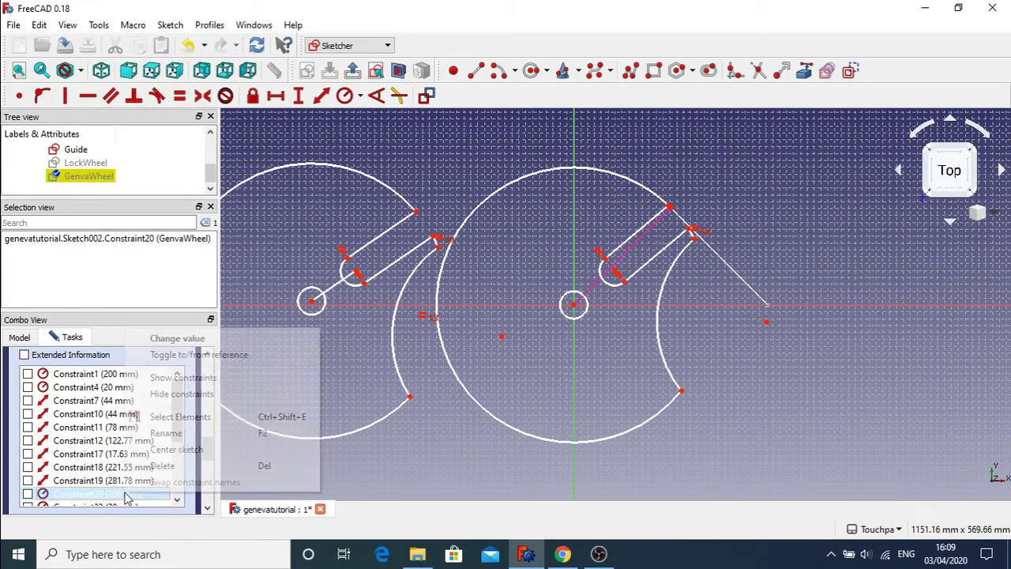
left_click(168, 467)
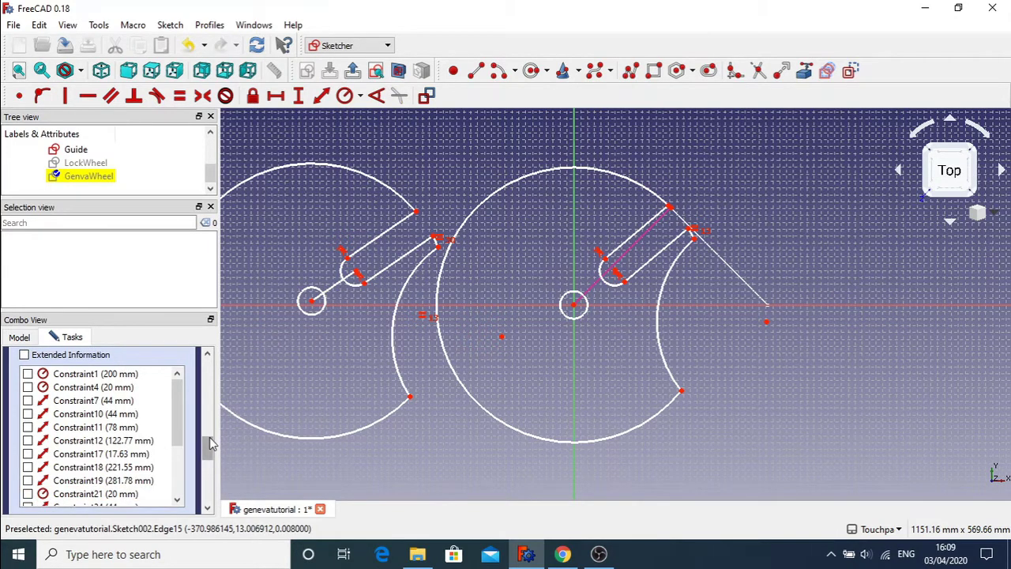
Step: Reapply the angle constraint between the new line and the upper slot edge
left_click_drag(211, 444, 210, 370)
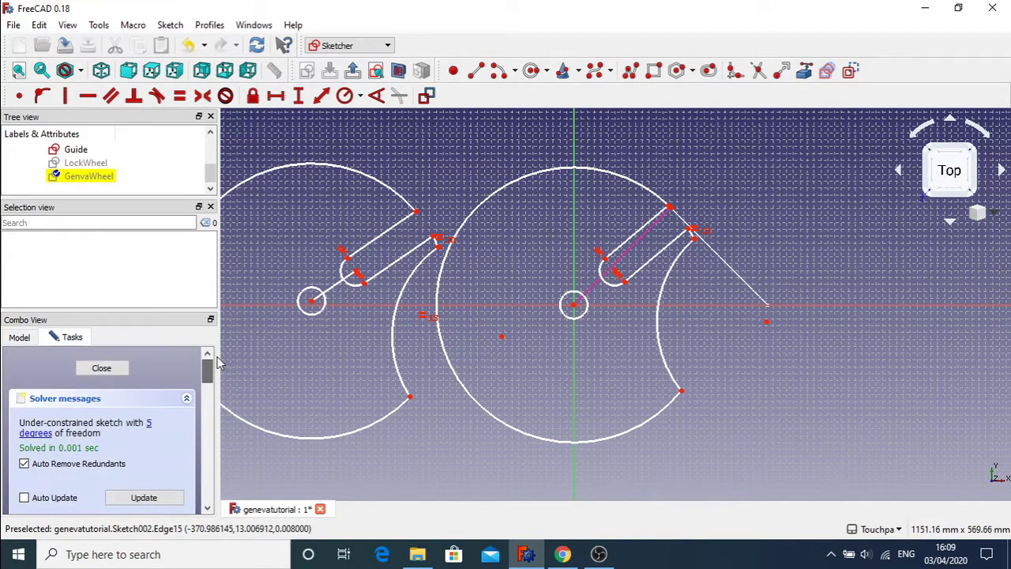
left_click(331, 296)
left_click(380, 231)
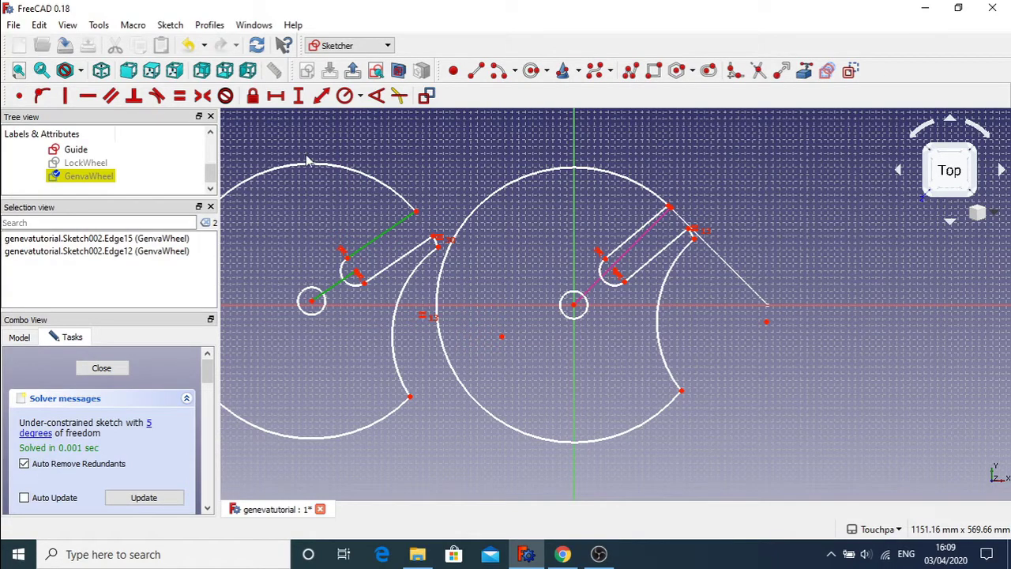
left_click(376, 96)
left_click(537, 310)
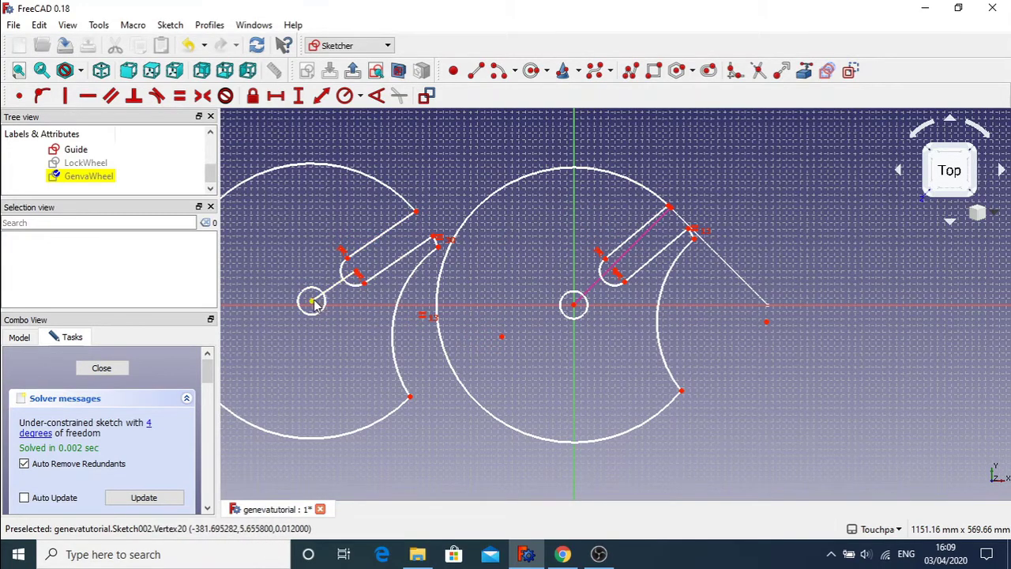
Step: Shift the copied wheel's geometry left into place and delete its large outer arc
left_click_drag(330, 296, 429, 271)
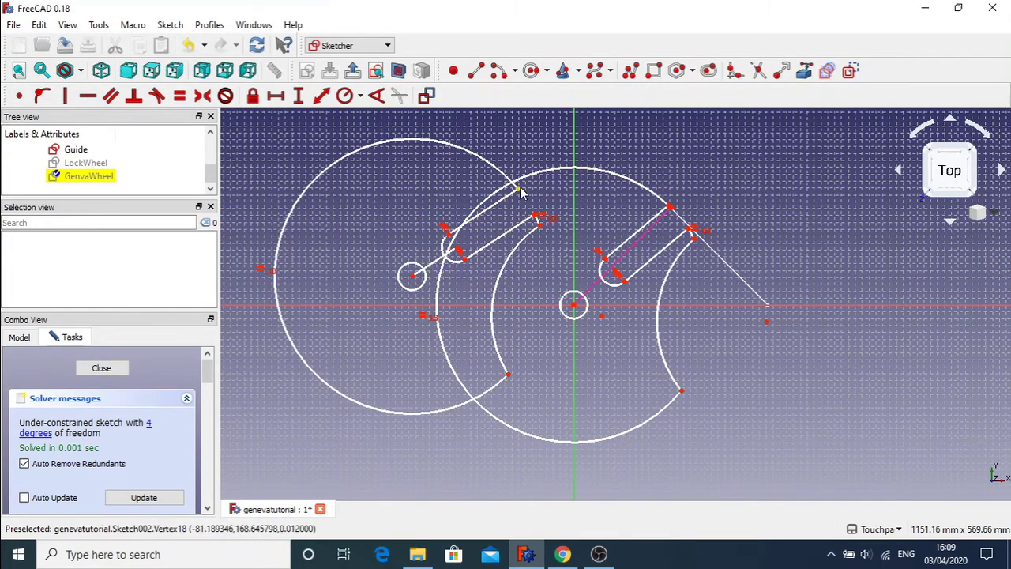
left_click_drag(519, 192, 533, 225)
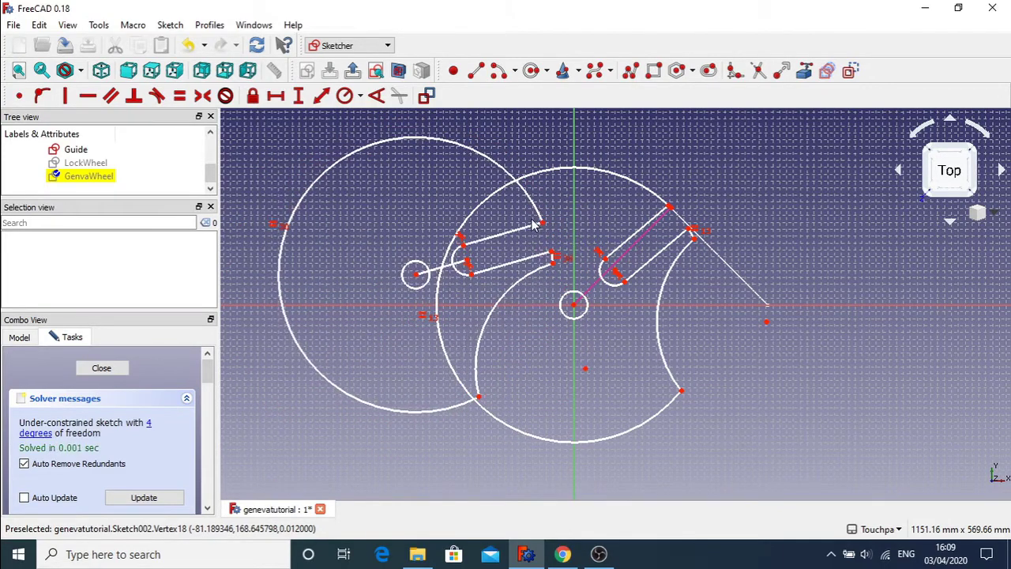
left_click_drag(439, 244, 332, 253)
mouse_move(332, 253)
middle_mouse_down()
mouse_move(229, 268)
mouse_move(306, 277)
middle_mouse_up()
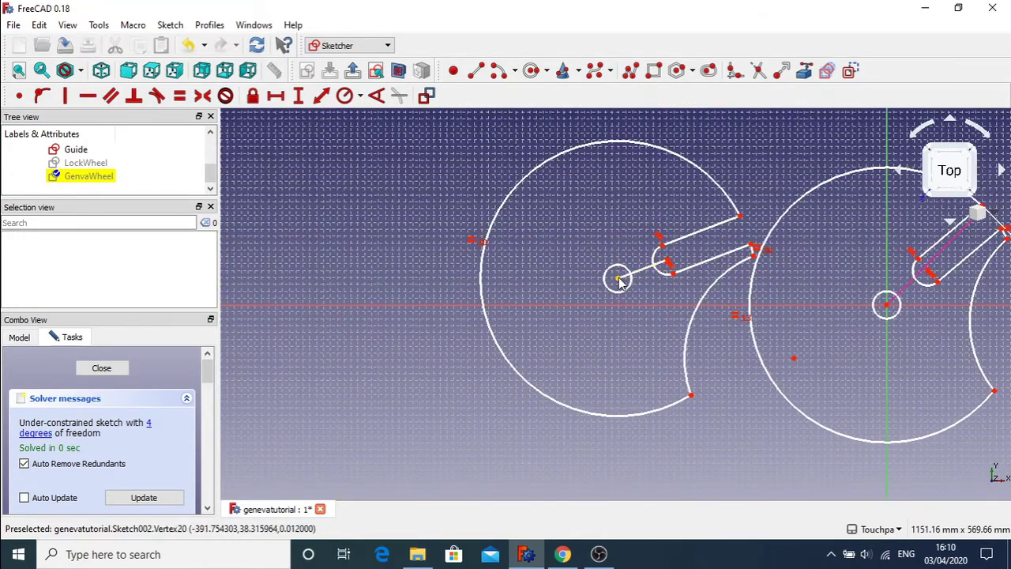
left_click_drag(616, 277, 462, 297)
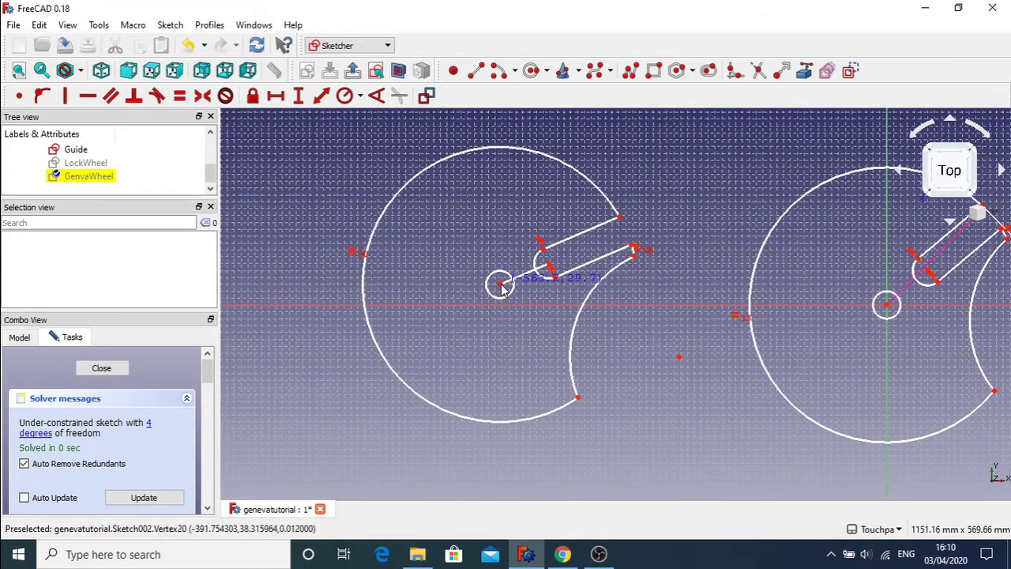
left_click(556, 167)
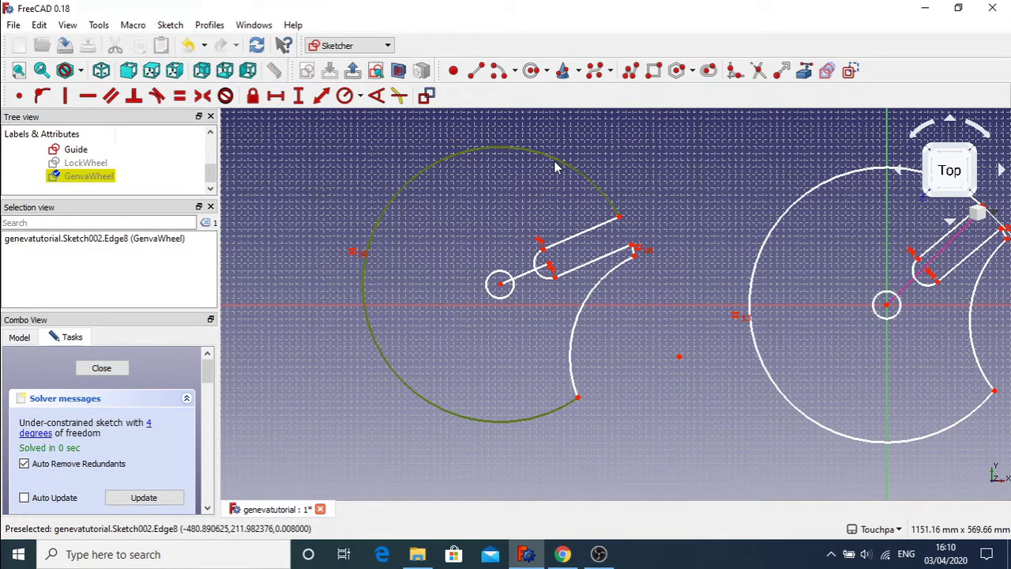
key("Delete")
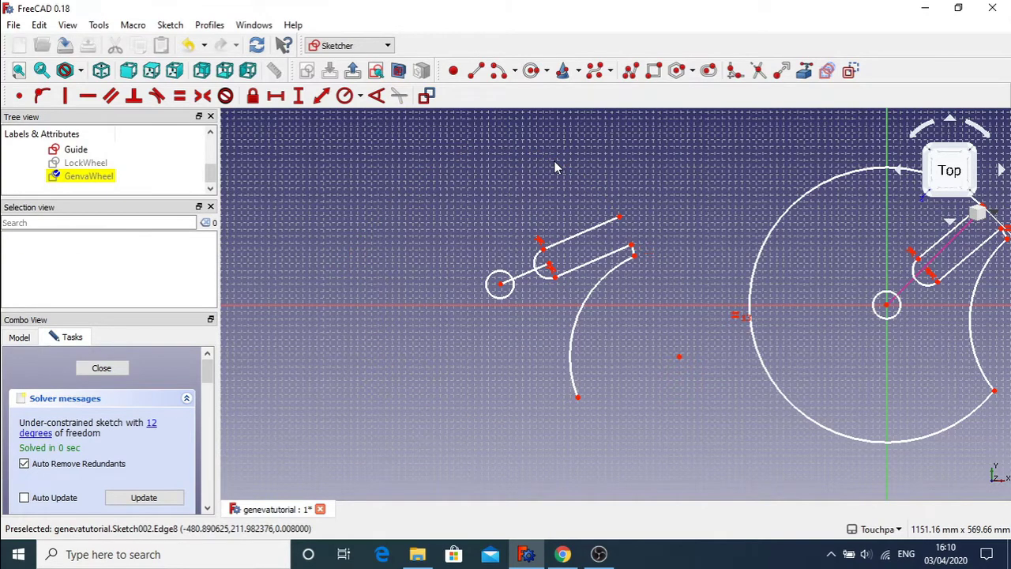
Step: Make a slot edge horizontal and pin the small circle's centre onto the horizontal axis
left_click(635, 255)
key("h")
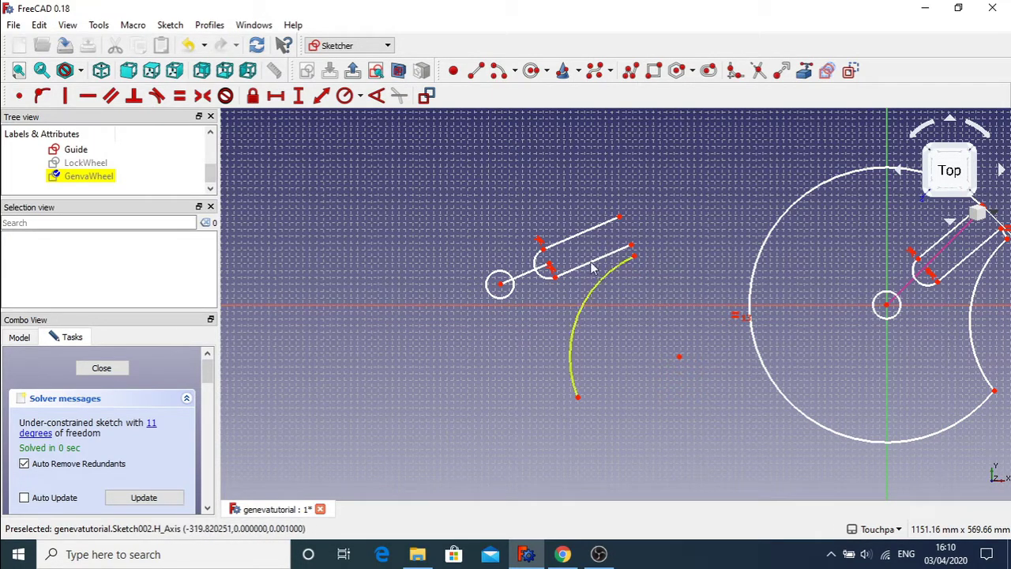
mouse_move(500, 290)
left_mouse_down()
mouse_move(490, 244)
mouse_move(480, 316)
mouse_move(566, 331)
mouse_move(486, 232)
mouse_move(624, 276)
mouse_move(531, 292)
mouse_move(557, 286)
left_mouse_up()
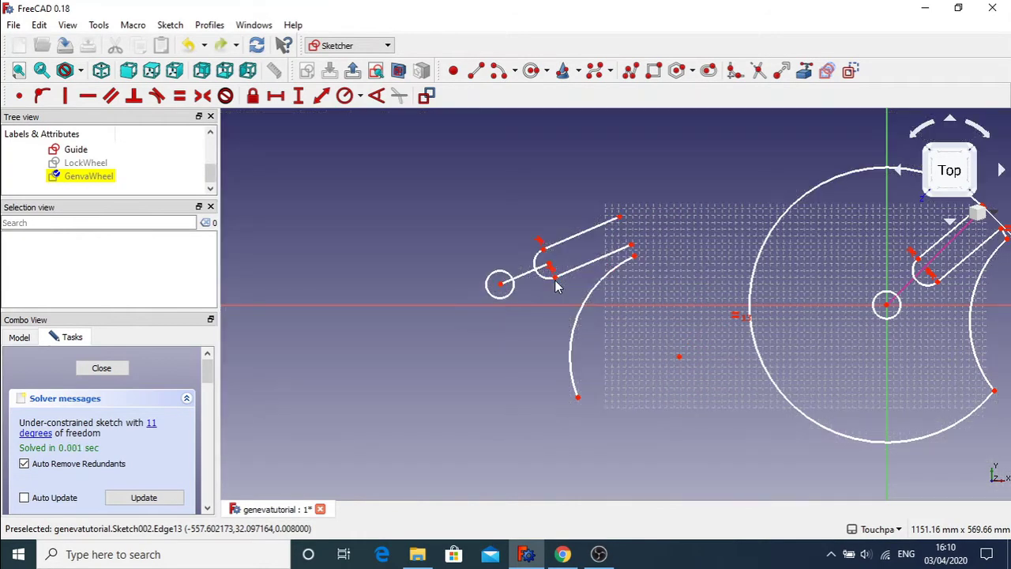
left_click(507, 297)
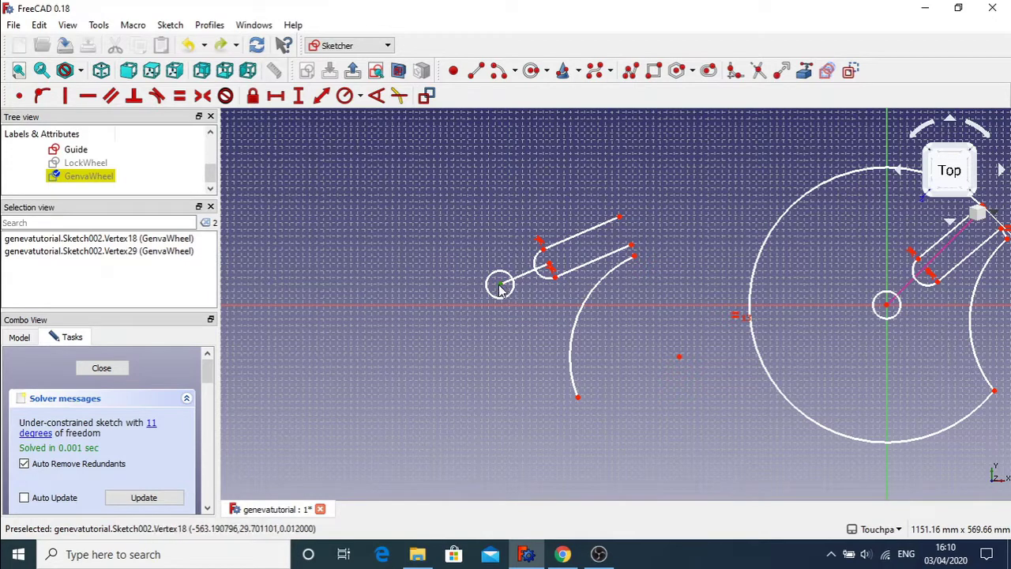
left_click(42, 94)
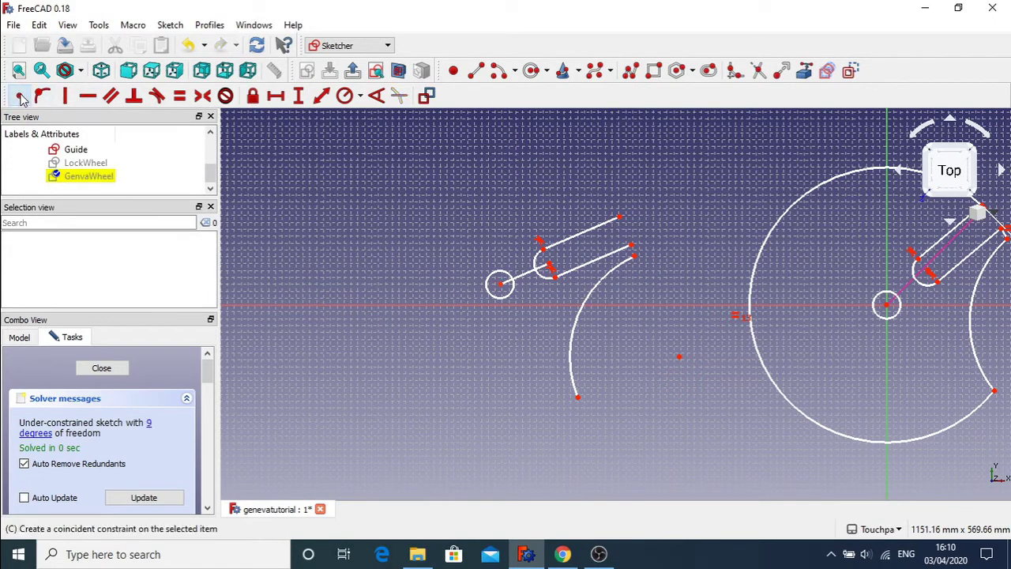
left_click(621, 218)
left_click(632, 248)
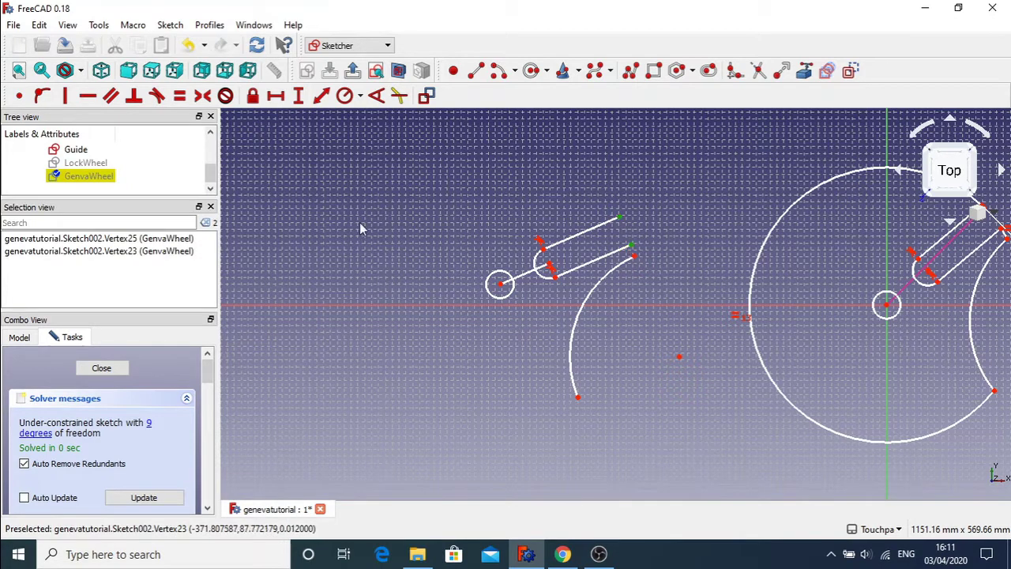
Step: Try a 44 mm distance between the slot endpoints, dismiss the error, and undo stray drags
left_click(320, 96)
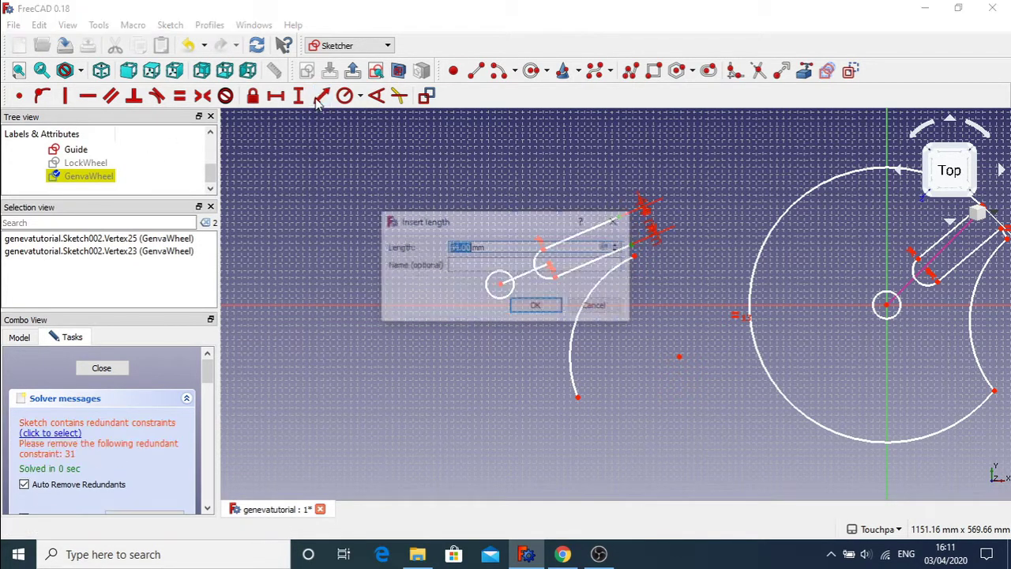
left_click(537, 309)
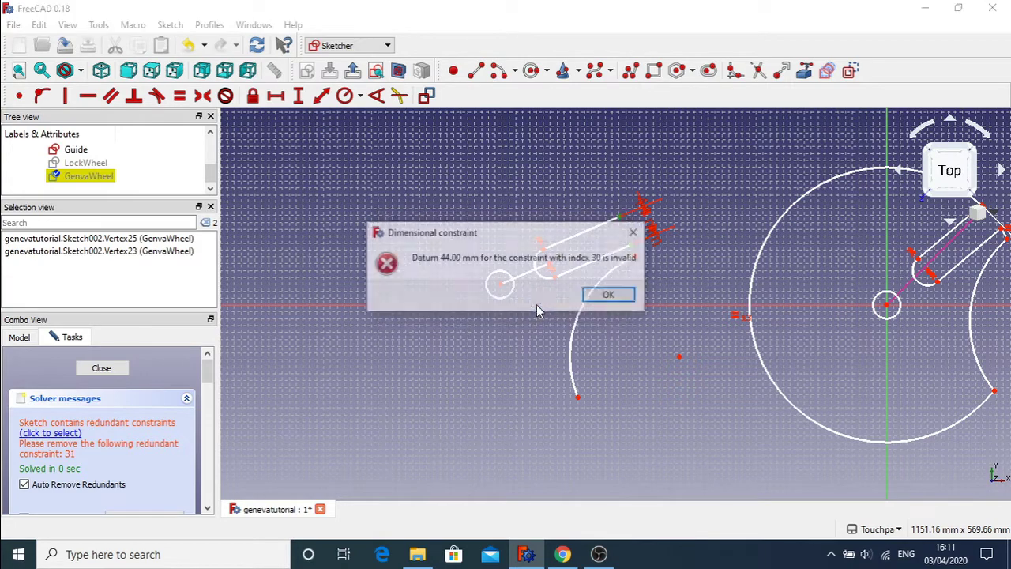
left_click(610, 296)
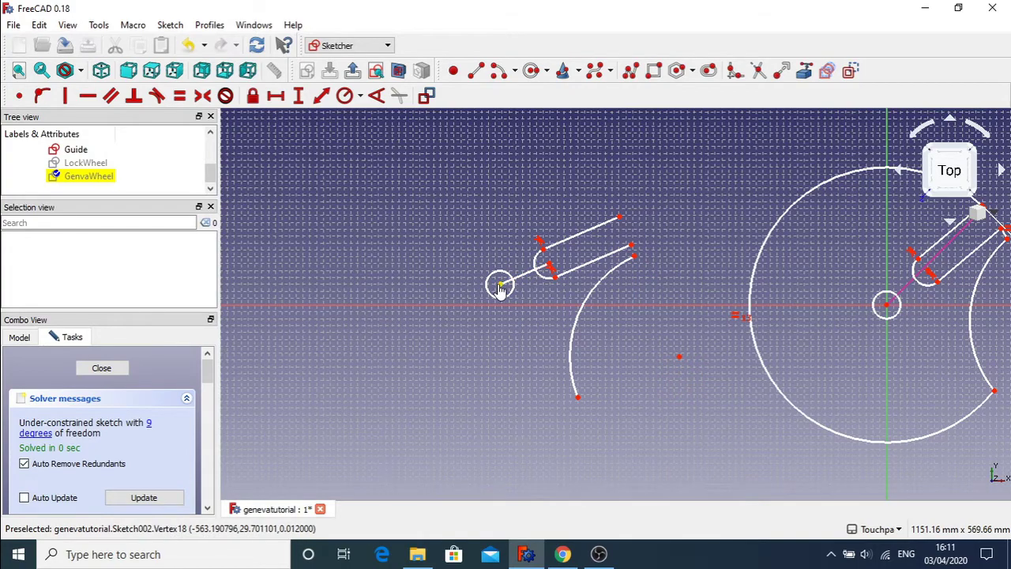
left_click_drag(499, 285, 532, 307)
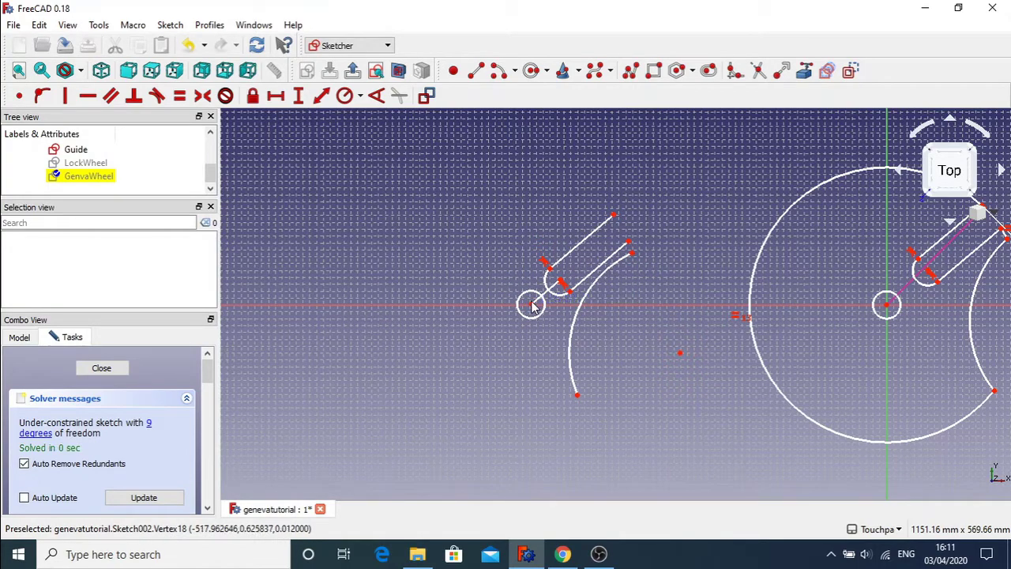
key("ctrl+z")
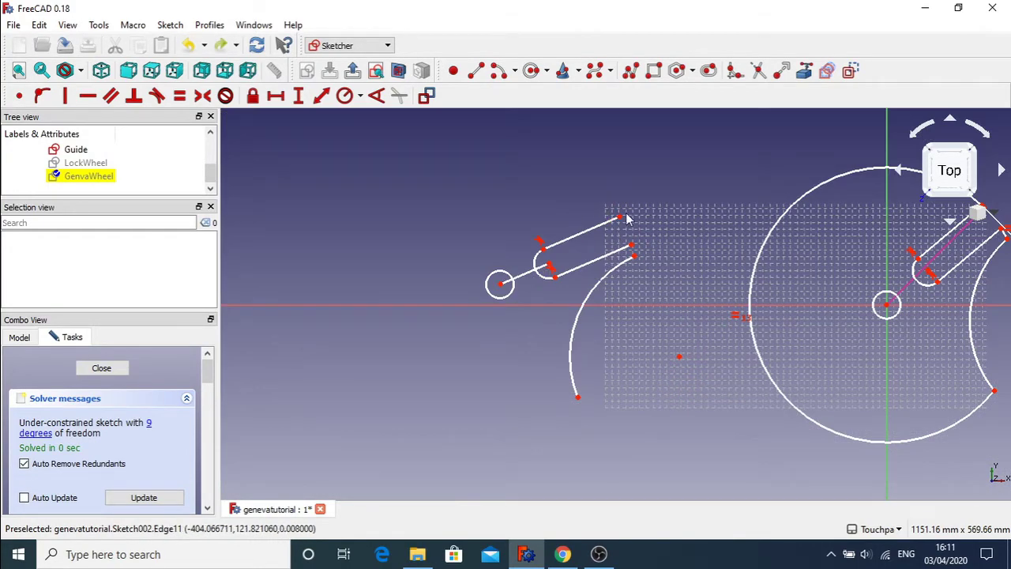
left_click_drag(622, 218, 748, 207)
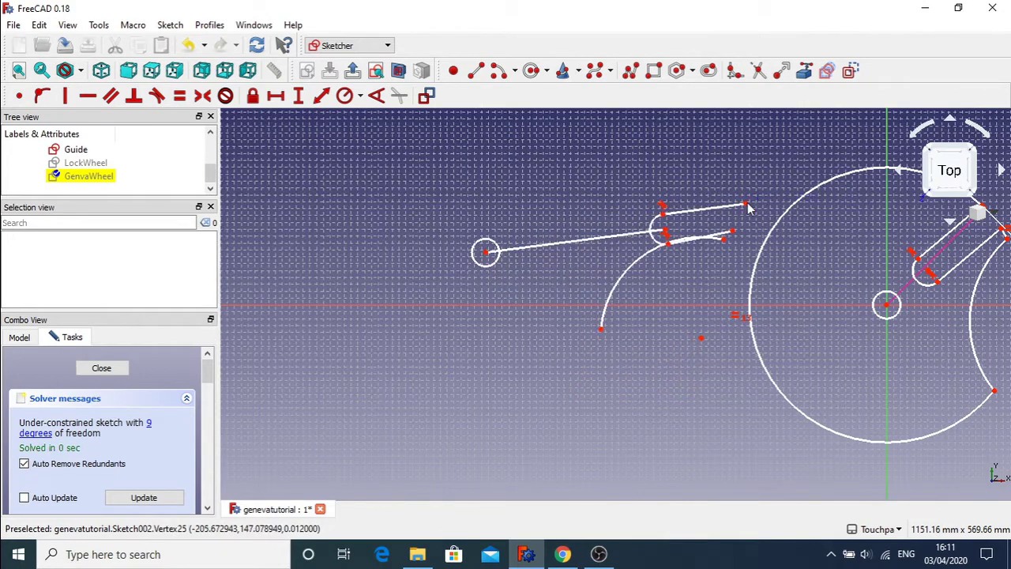
key("ctrl+z")
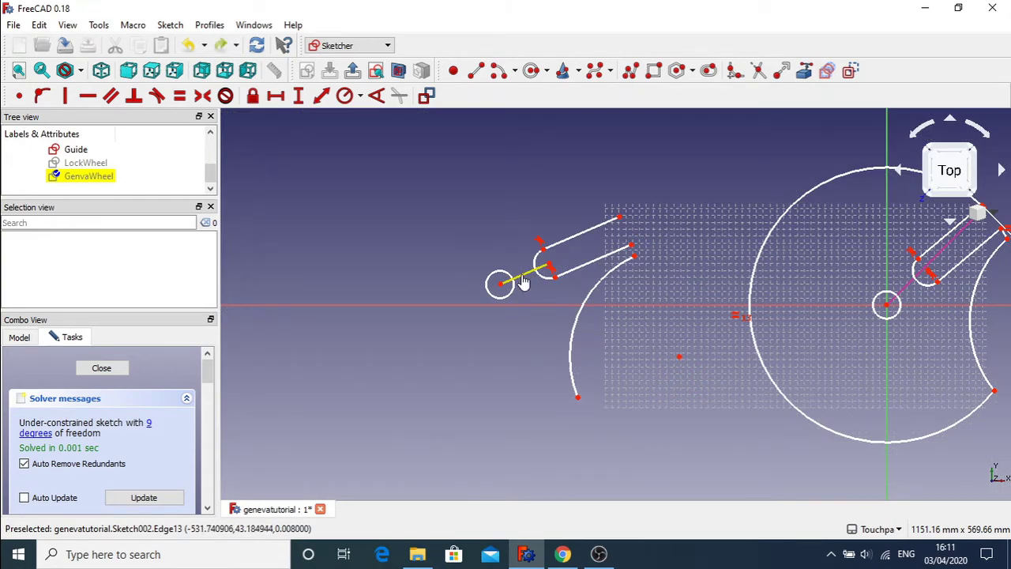
Step: Give the short line joining circle and slot a 78 mm length constraint
left_click(522, 283)
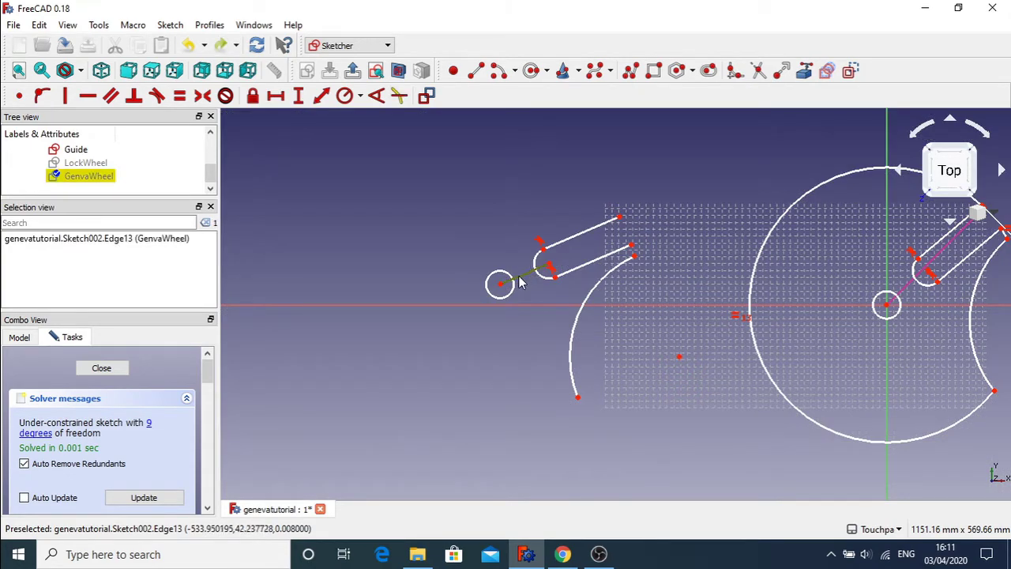
left_click(321, 96)
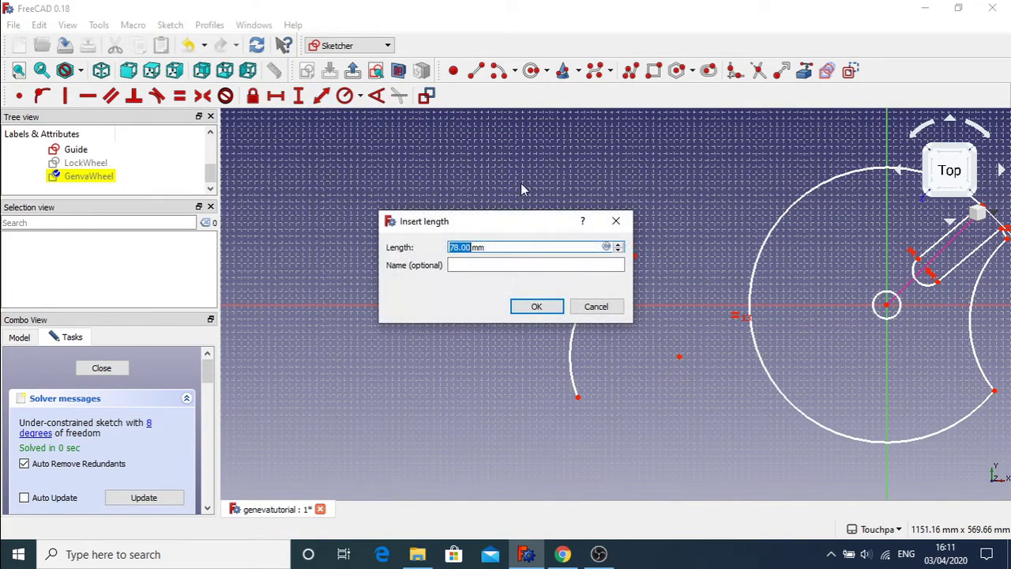
left_click(544, 306)
left_click_drag(621, 220, 687, 199)
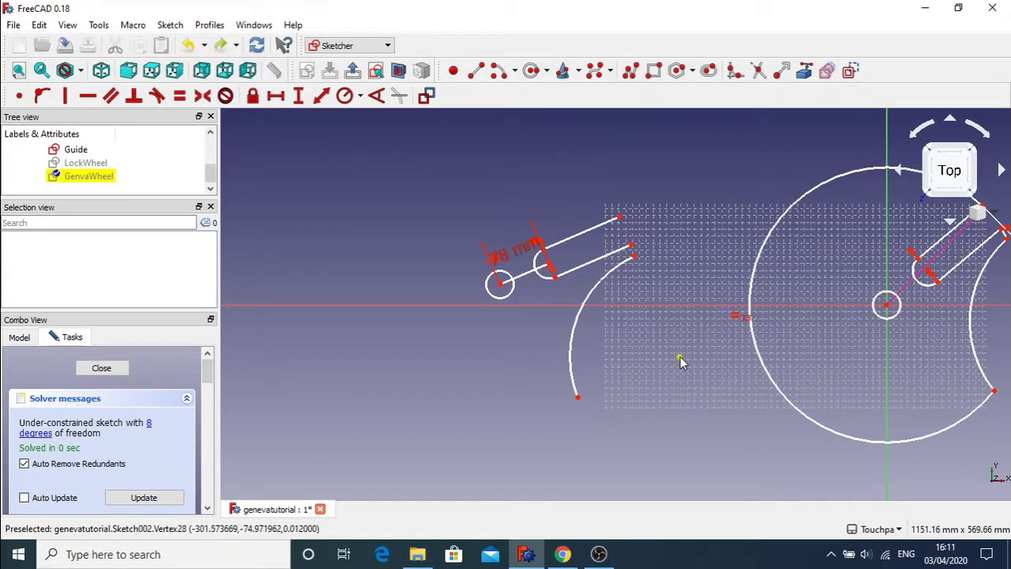
Step: Constrain the slot's upper and lower lines to equal length
left_click(621, 220)
left_click(632, 252)
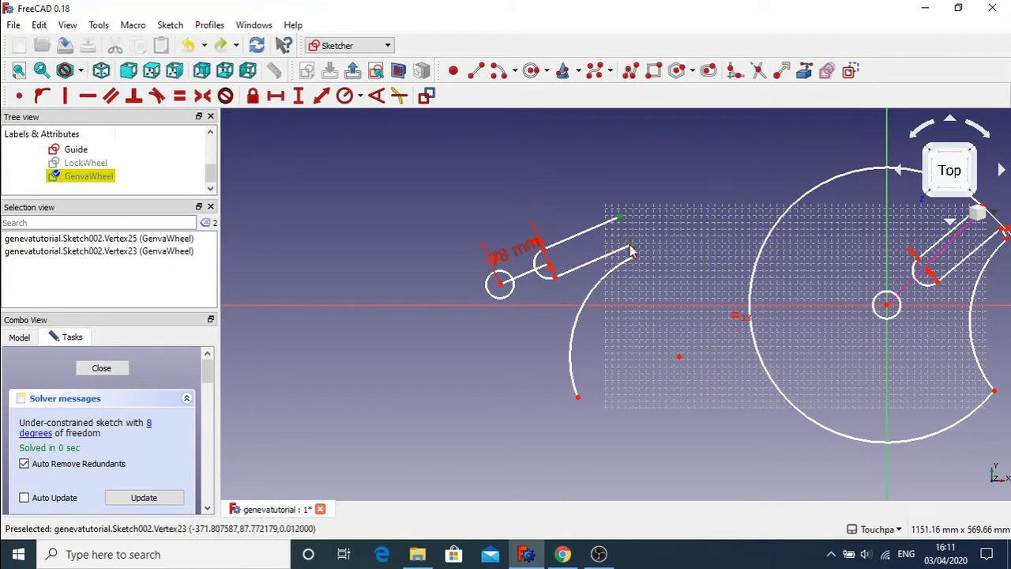
left_click(689, 219)
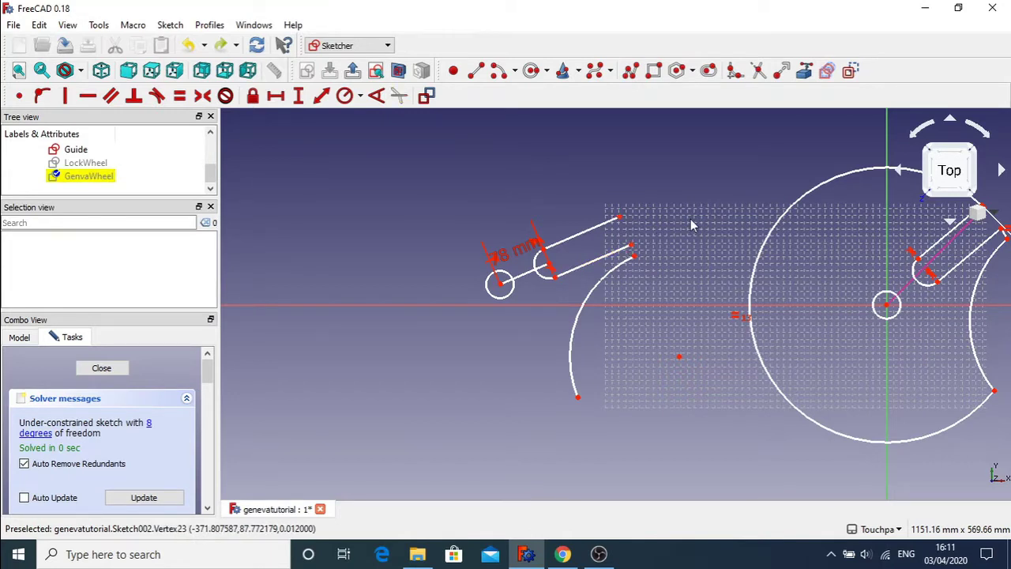
left_click(594, 238)
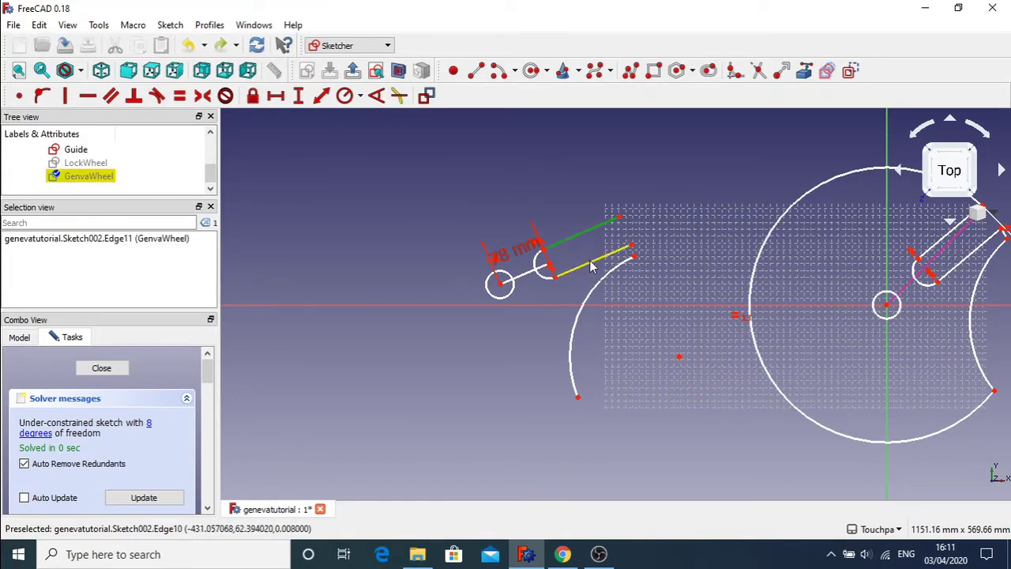
left_click(593, 262)
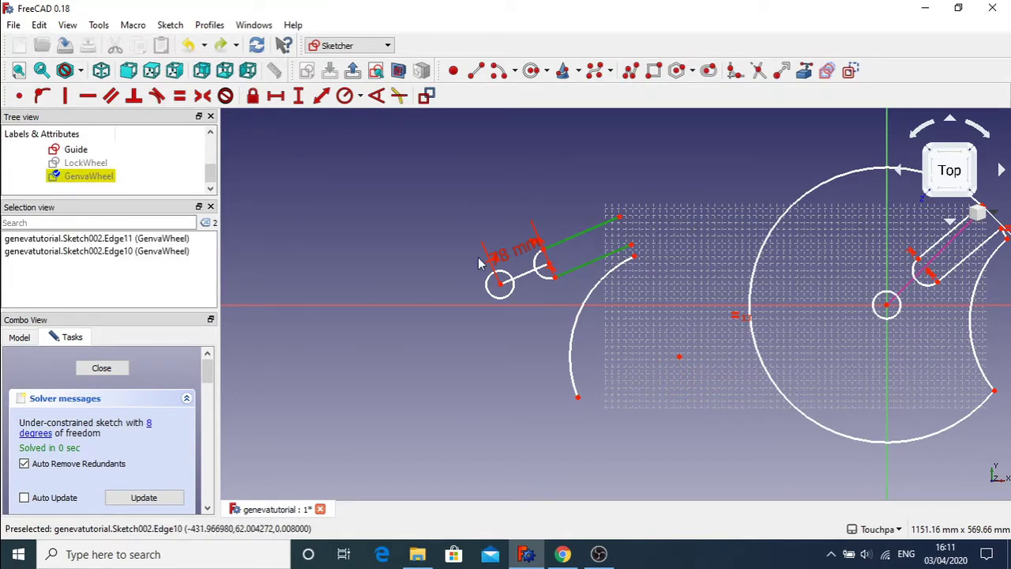
left_click(181, 100)
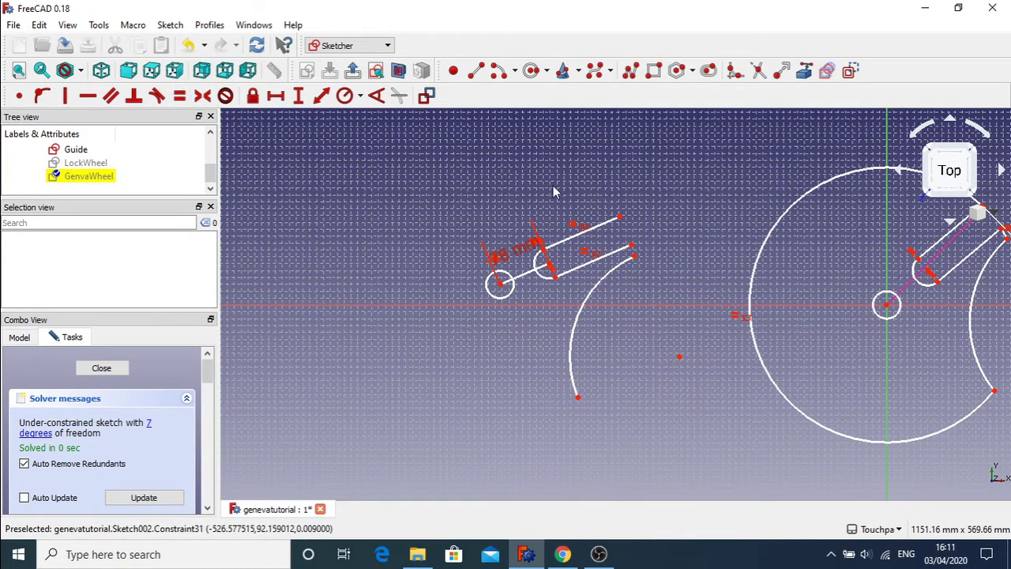
Step: Test-drag the slot and undo, then add a 17.63 mm distance between the lower line end and arc endpoint
left_click_drag(625, 224, 615, 186)
key("ctrl+z")
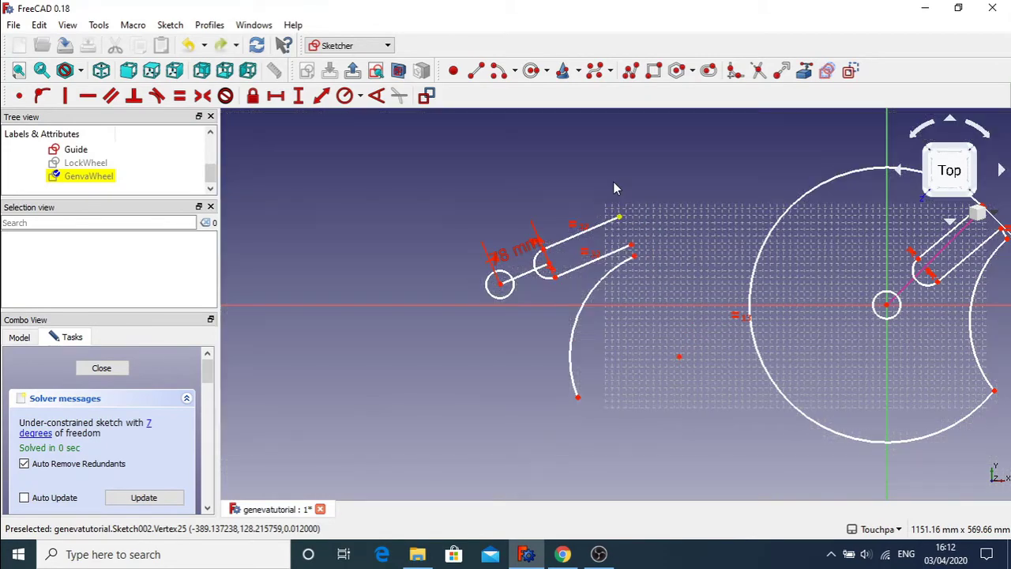
left_click(632, 249)
left_click(636, 261)
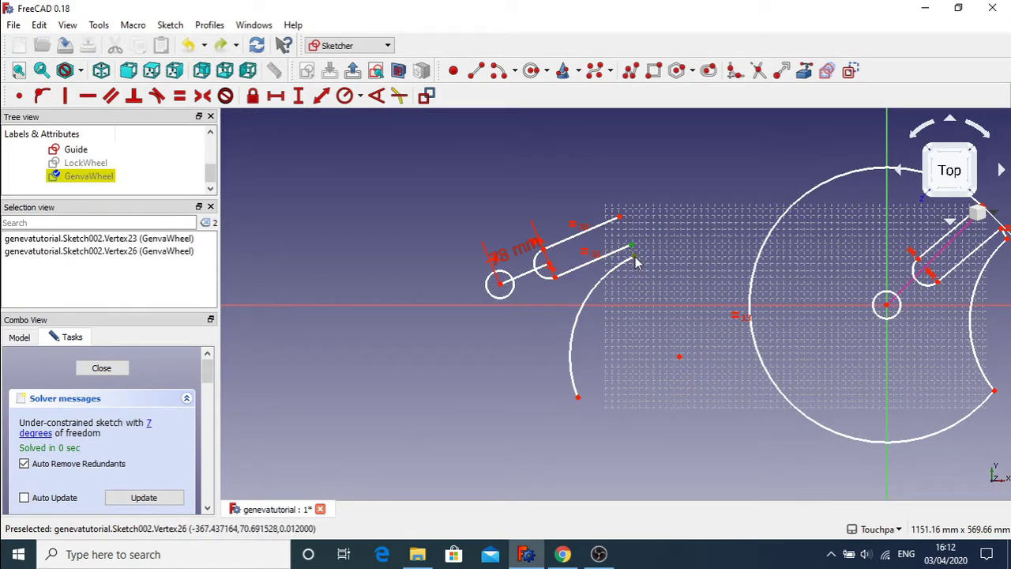
left_click(321, 96)
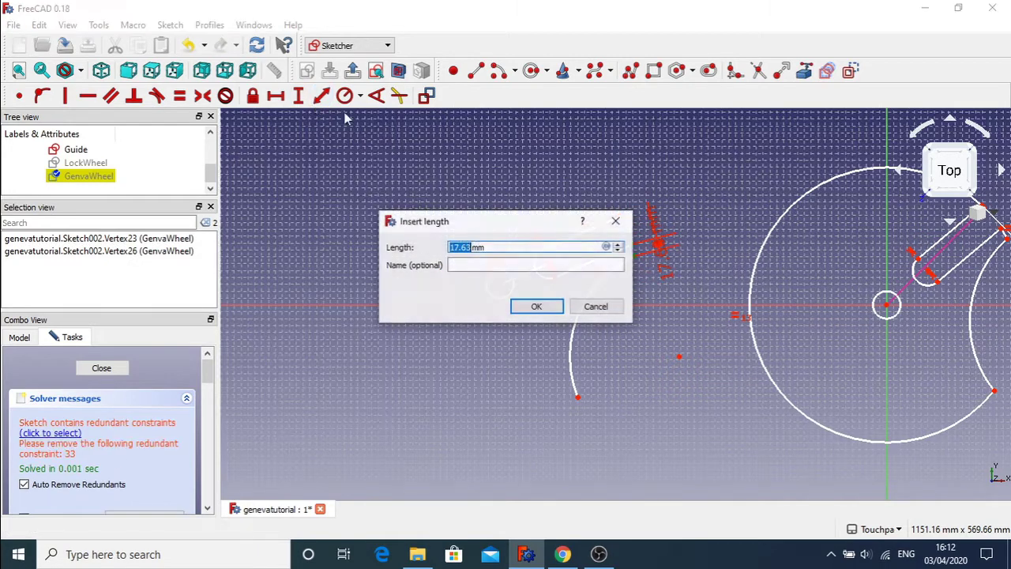
left_click(541, 308)
left_click(616, 296)
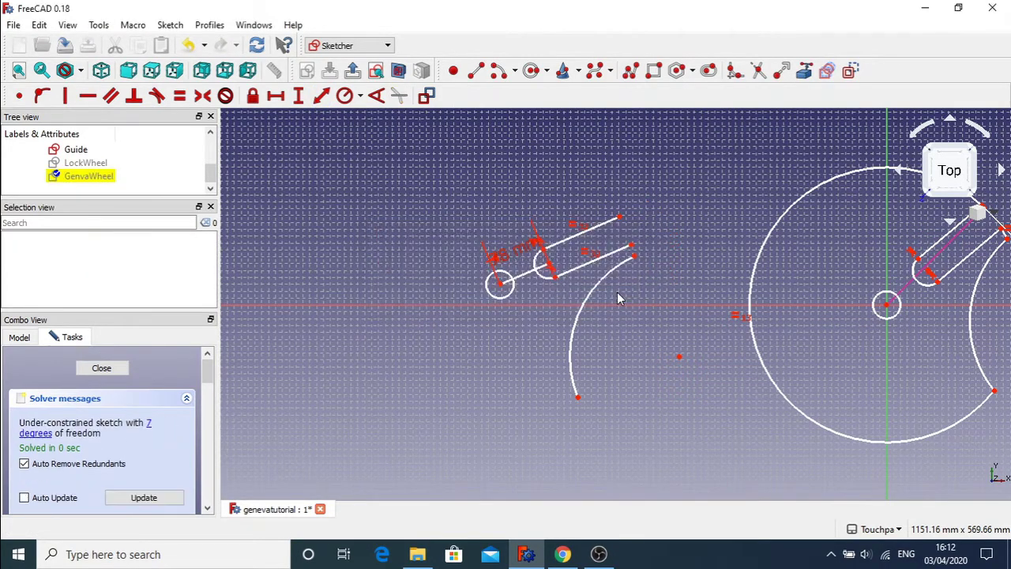
left_click(19, 337)
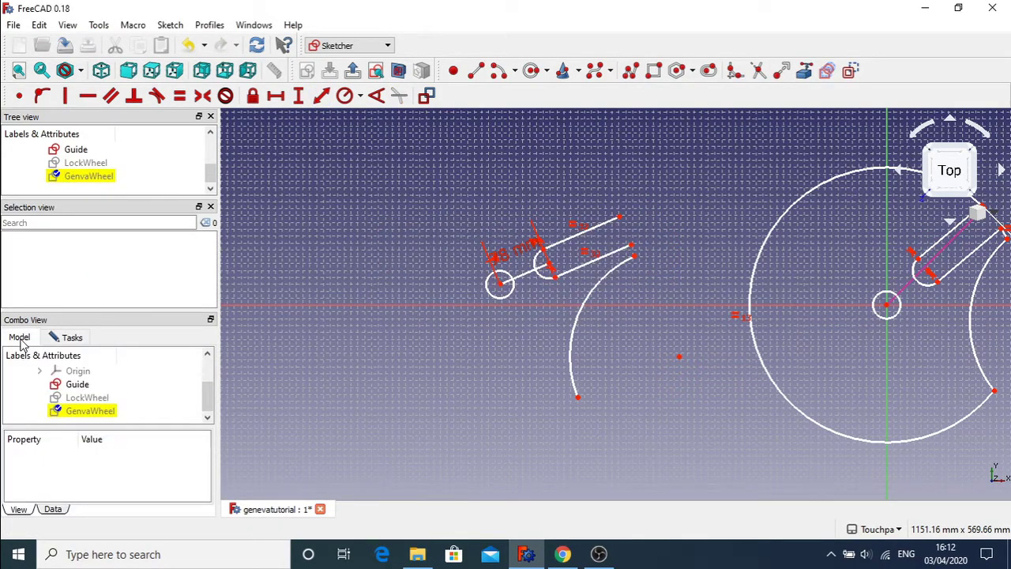
left_click(63, 338)
left_click_drag(204, 378, 179, 513)
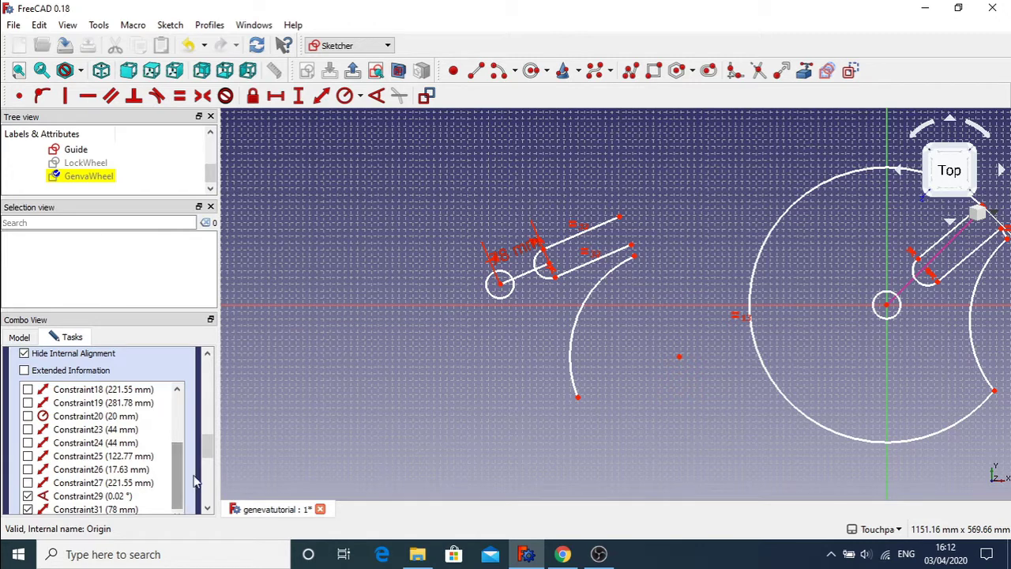
left_click_drag(209, 451, 140, 463)
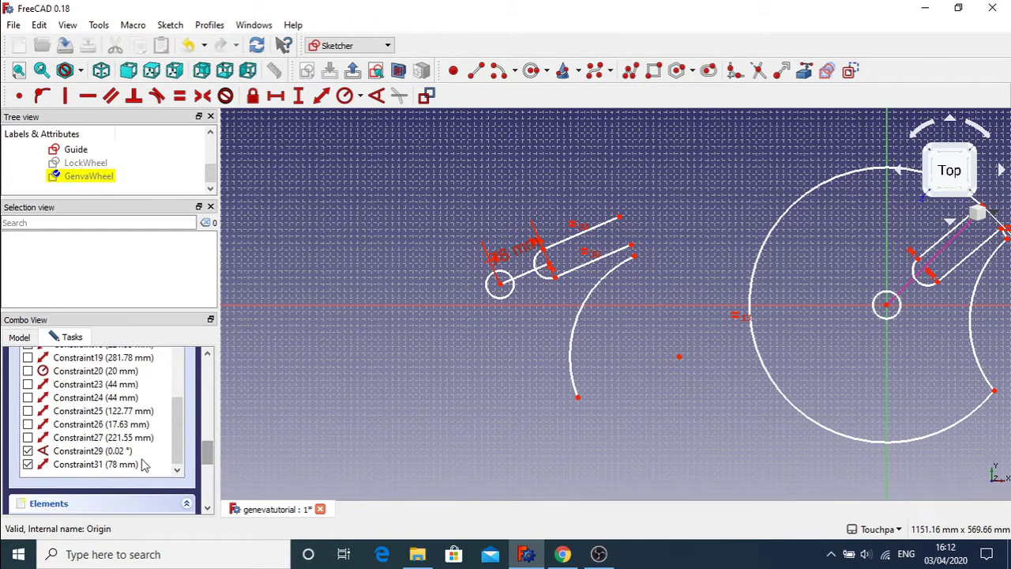
left_click(633, 250)
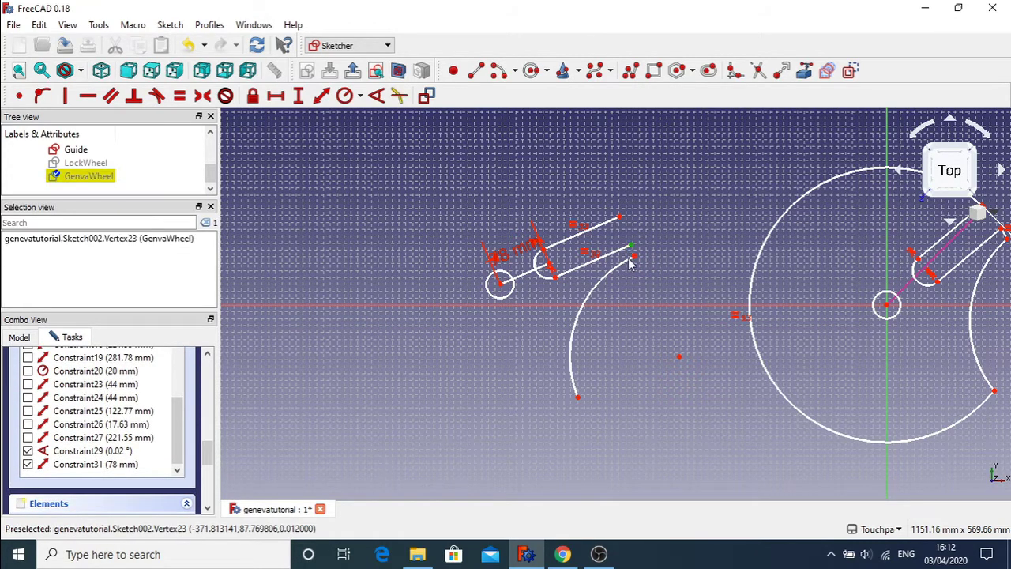
left_click(542, 324)
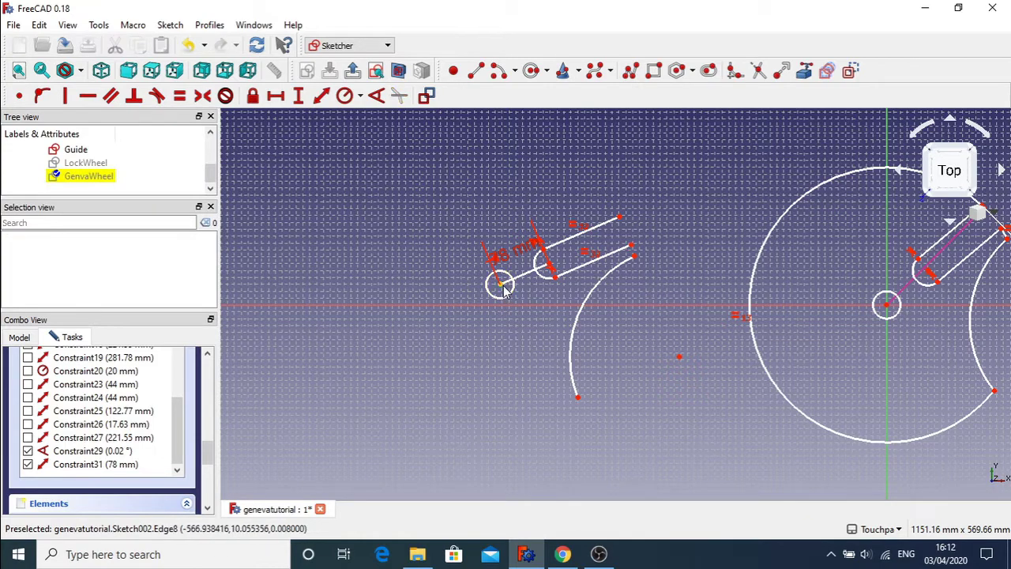
left_click(501, 286)
left_click(578, 398)
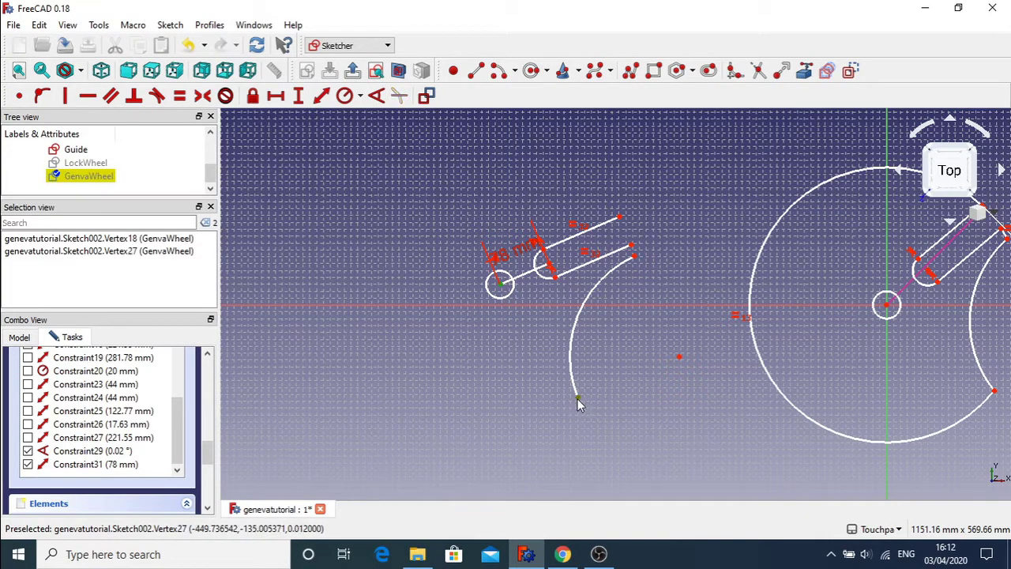
key("shift+d")
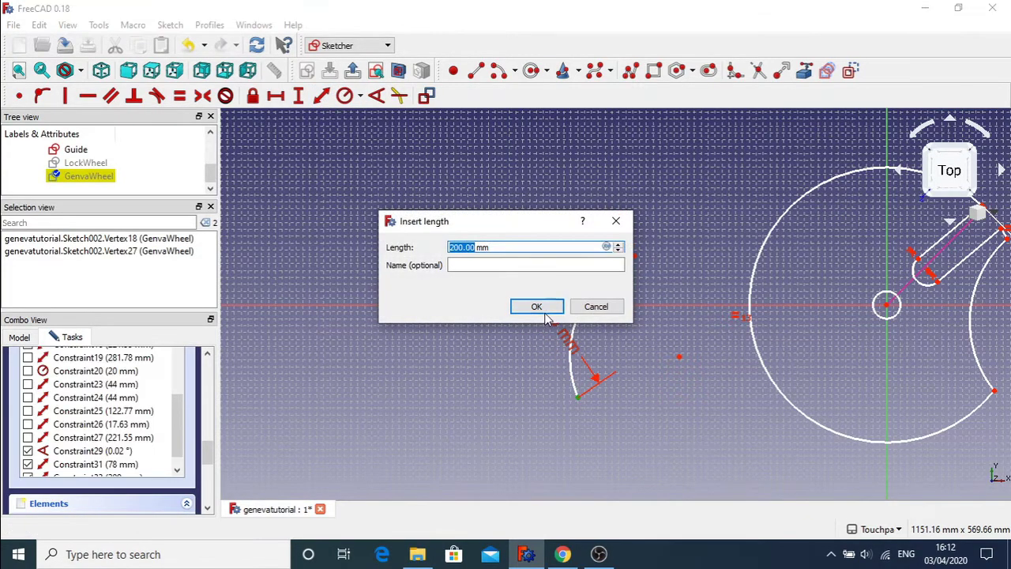
left_click(540, 308)
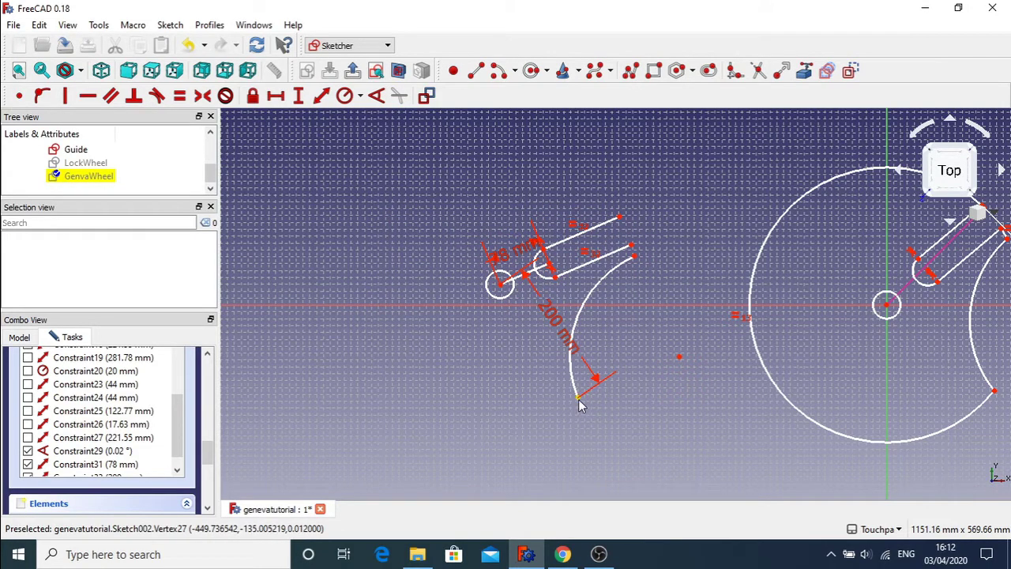
mouse_move(580, 403)
left_mouse_down()
mouse_move(542, 389)
mouse_move(526, 368)
mouse_move(585, 397)
left_mouse_up()
key("ctrl+z")
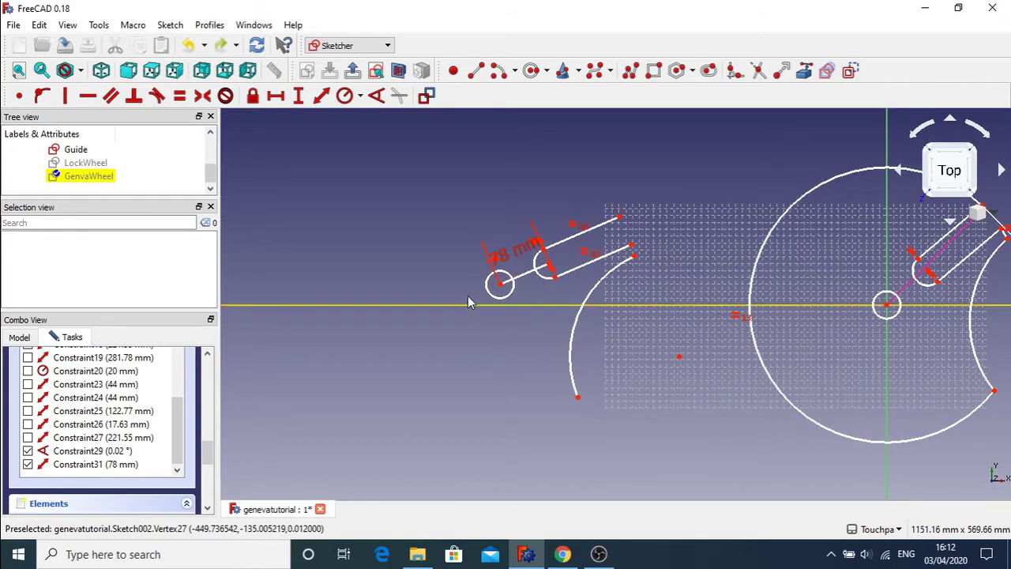
left_click(635, 257)
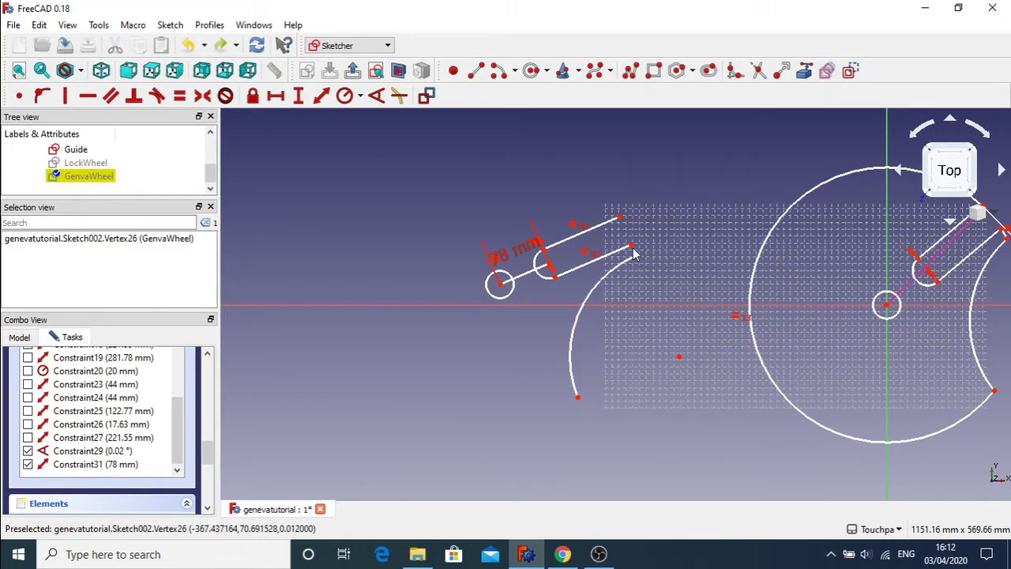
left_click(634, 253)
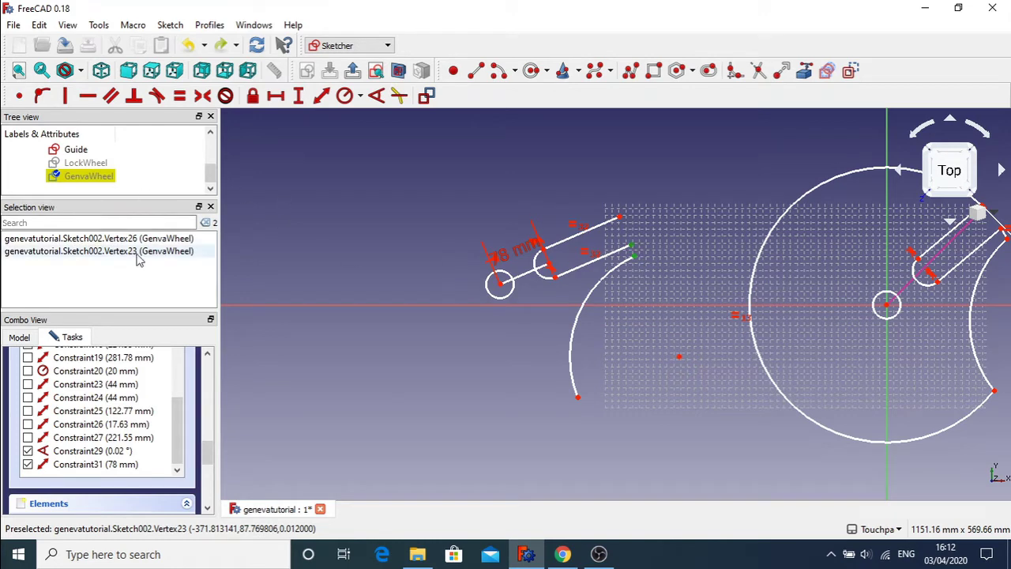
left_click(321, 96)
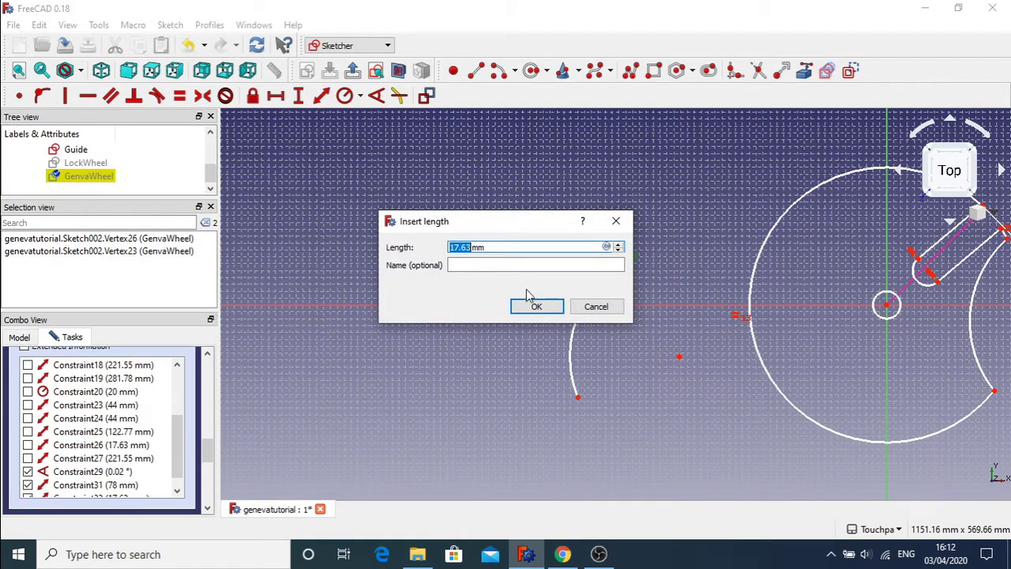
left_click(596, 307)
left_click_drag(207, 456, 219, 350)
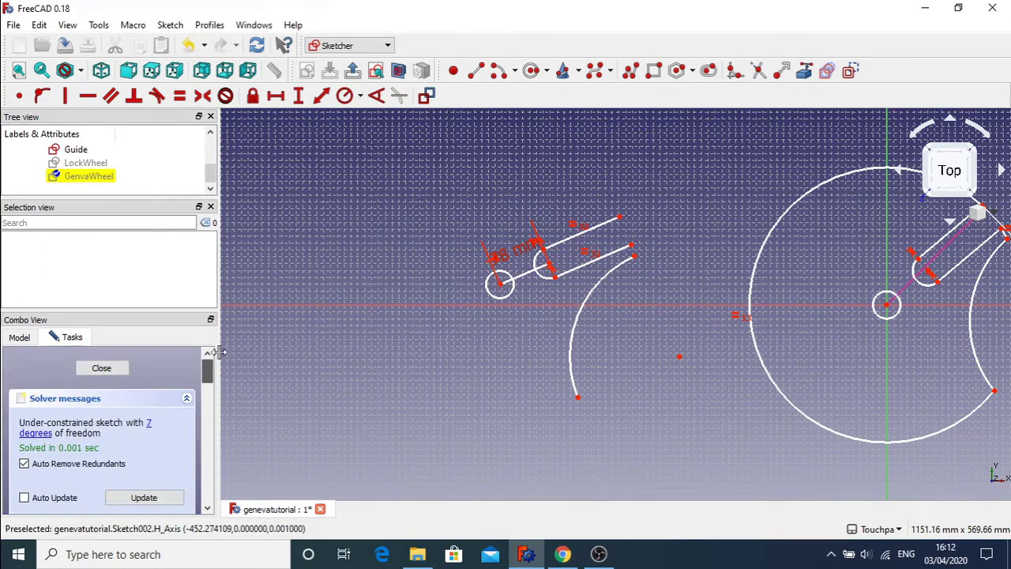
left_click(321, 96)
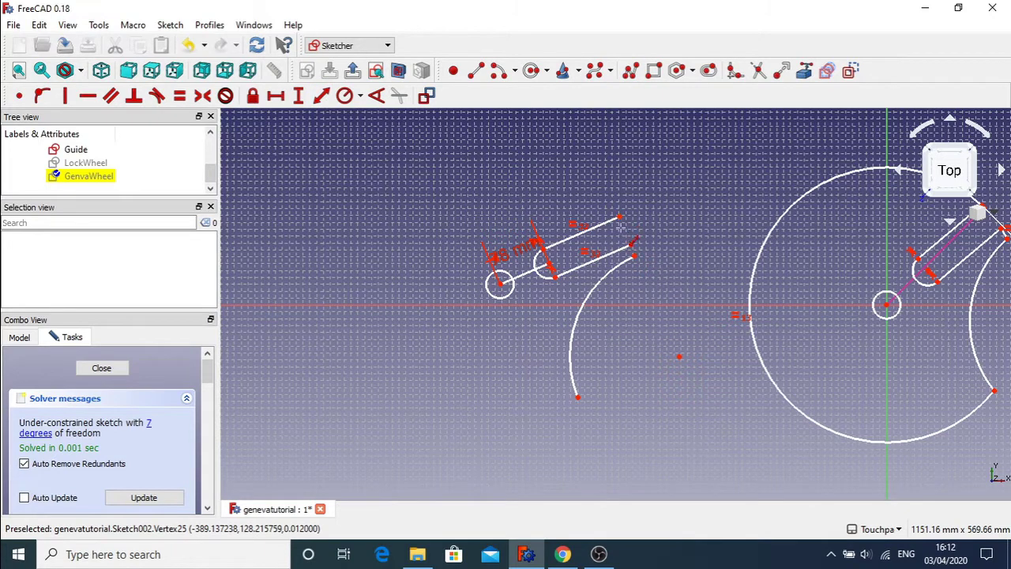
left_click(633, 247)
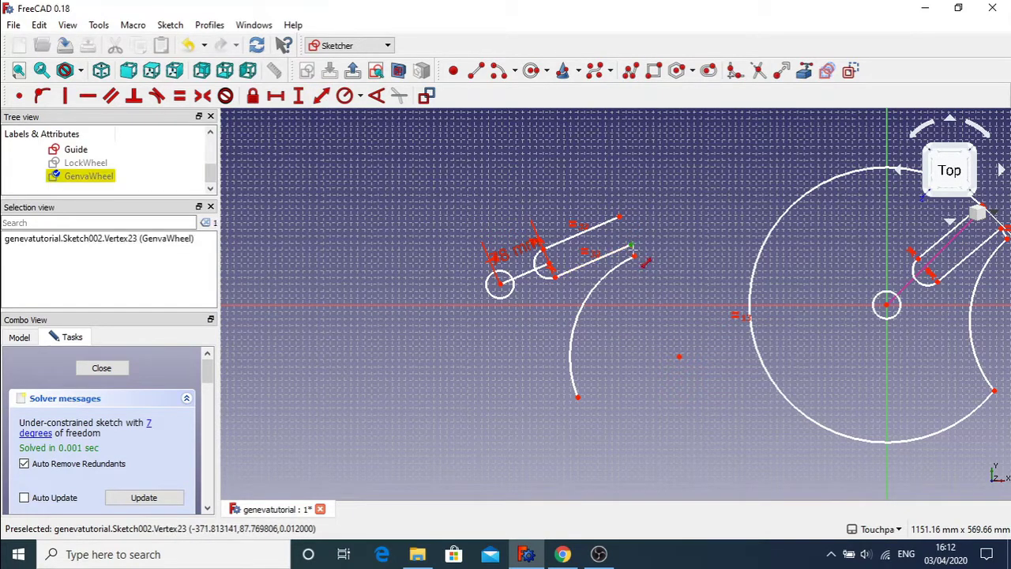
left_click(635, 255)
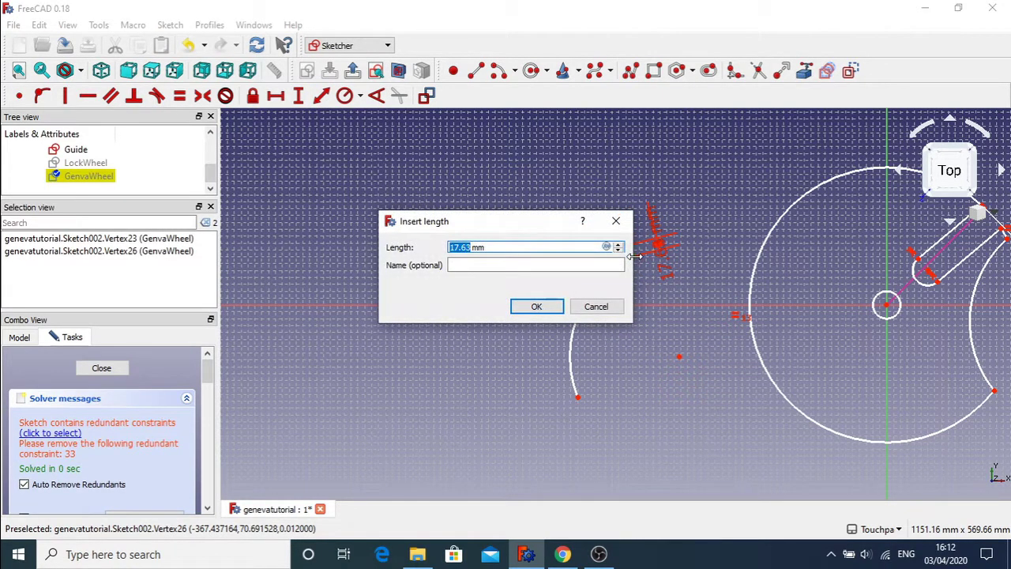
left_click(546, 309)
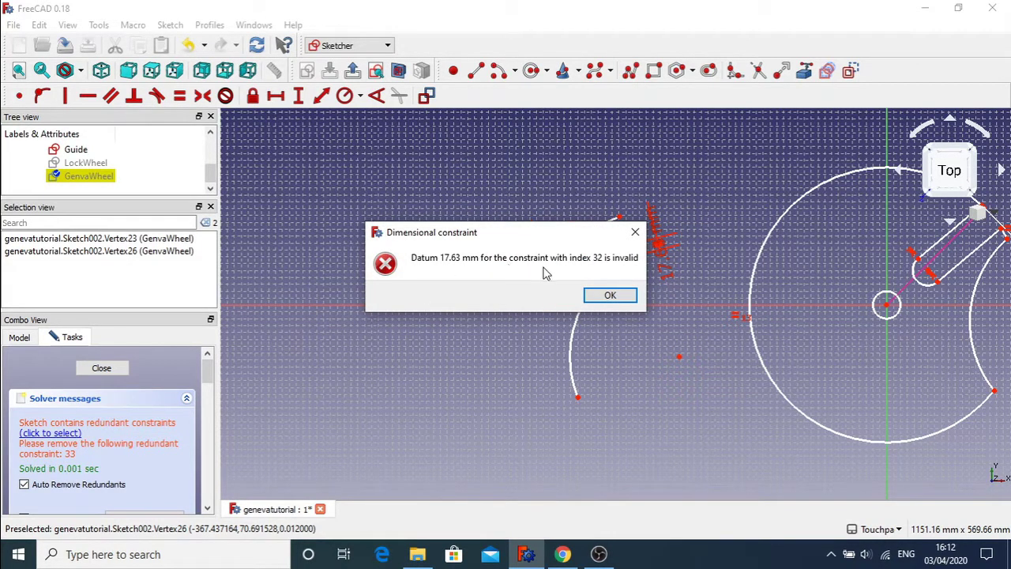
left_click(602, 297)
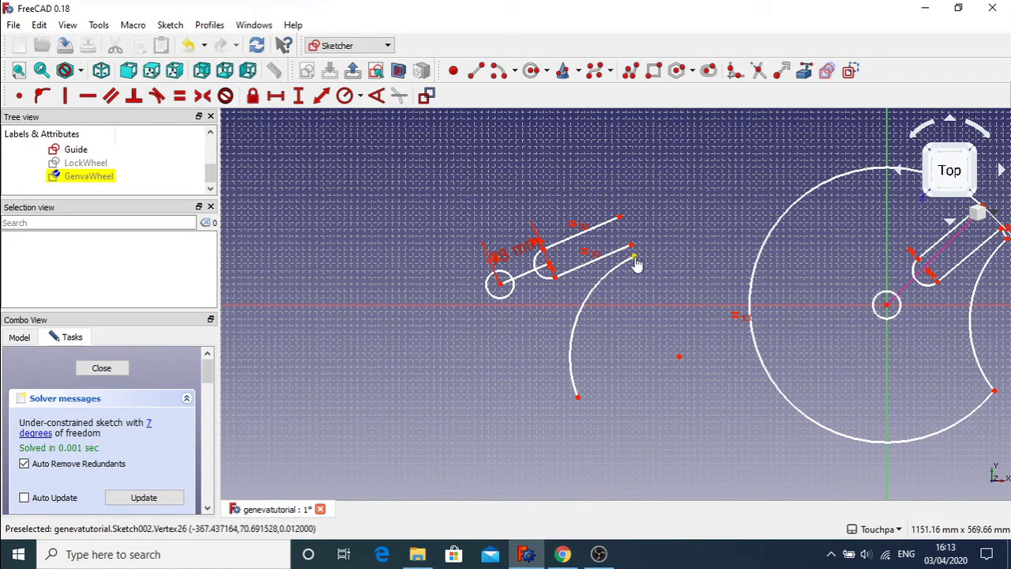
Step: Fix the lower slot line's end 159.86 mm from the arc centre
mouse_move(636, 261)
left_mouse_down()
mouse_move(652, 271)
mouse_move(613, 249)
mouse_move(709, 299)
mouse_move(506, 233)
mouse_move(655, 260)
mouse_move(650, 269)
left_mouse_up()
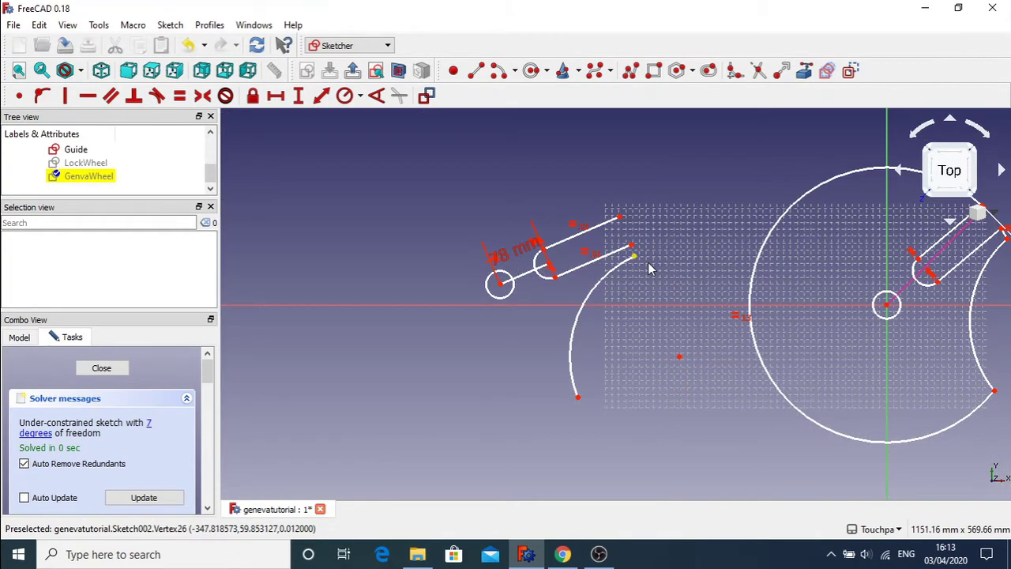
left_click(681, 360)
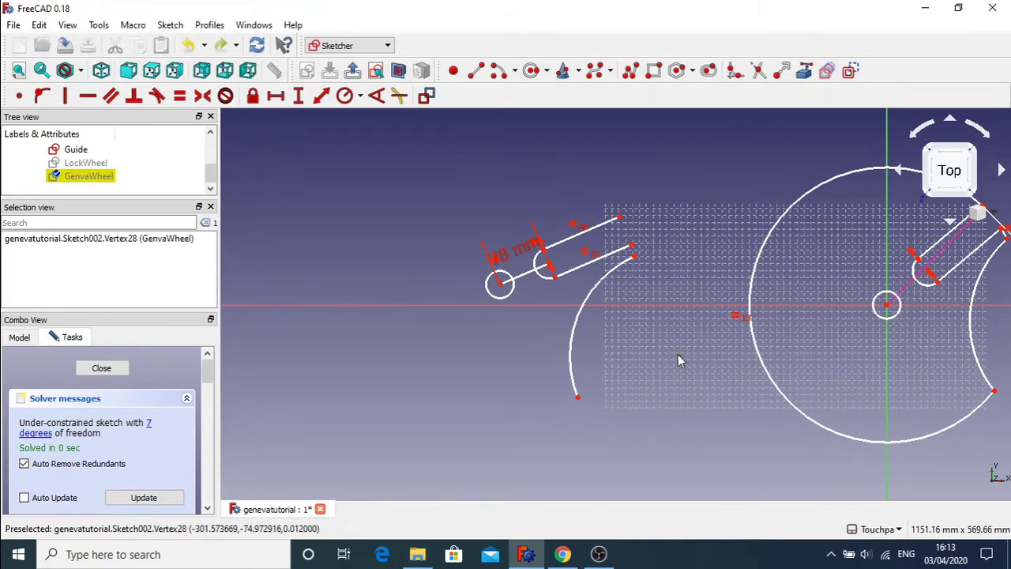
left_click(634, 256)
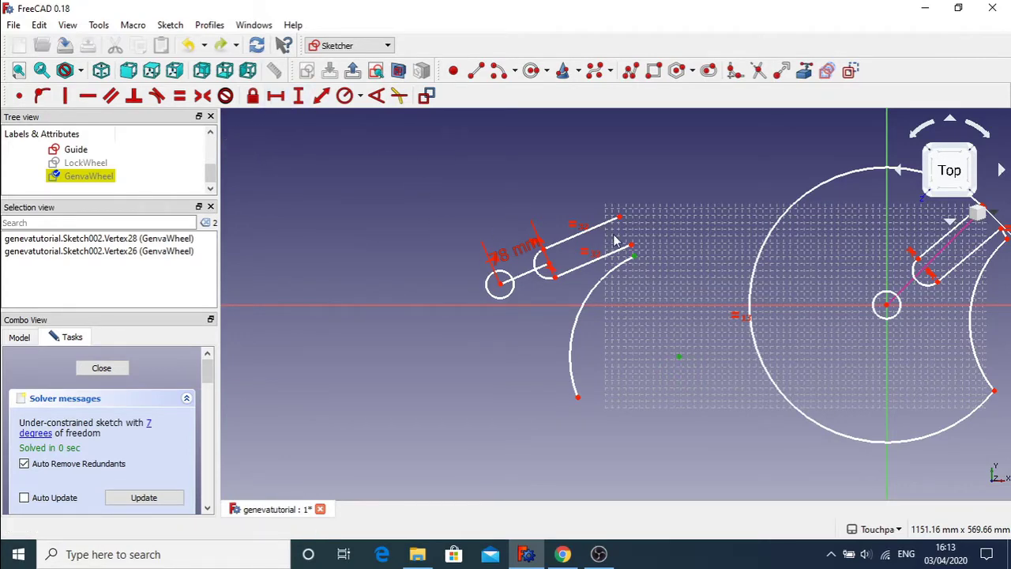
left_click(321, 96)
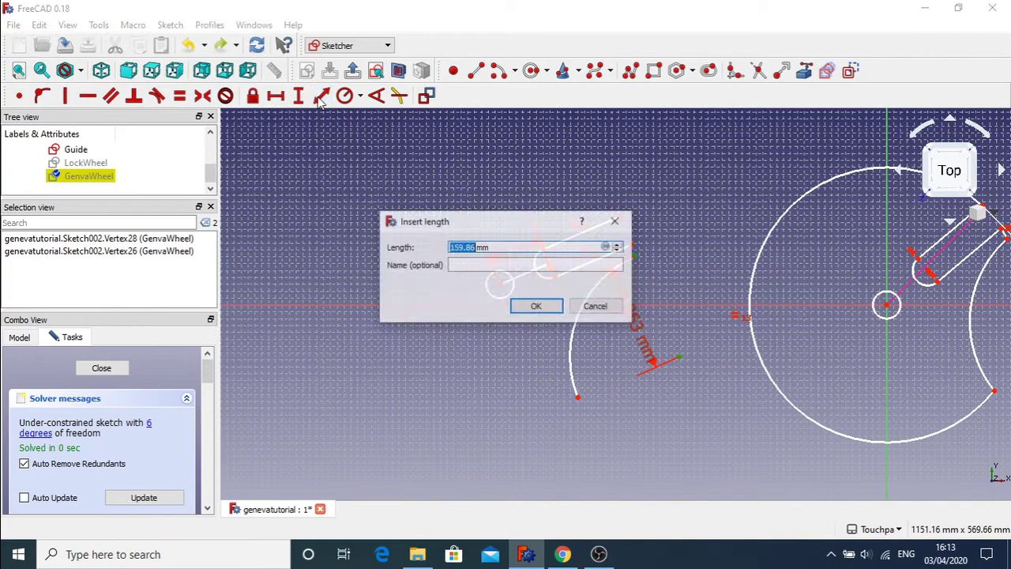
left_click(535, 308)
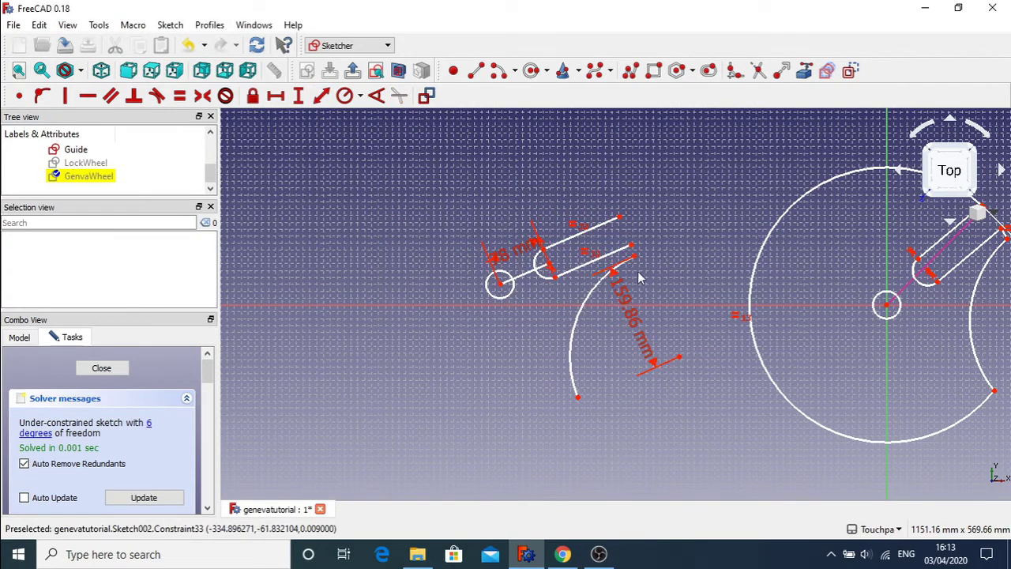
Step: Select the arc's lower end and the small circle's centre for a distance, dismissing the wrong-selection warning
mouse_move(634, 264)
left_mouse_down()
mouse_move(700, 301)
mouse_move(592, 232)
mouse_move(668, 266)
mouse_move(720, 338)
mouse_move(636, 259)
left_mouse_up()
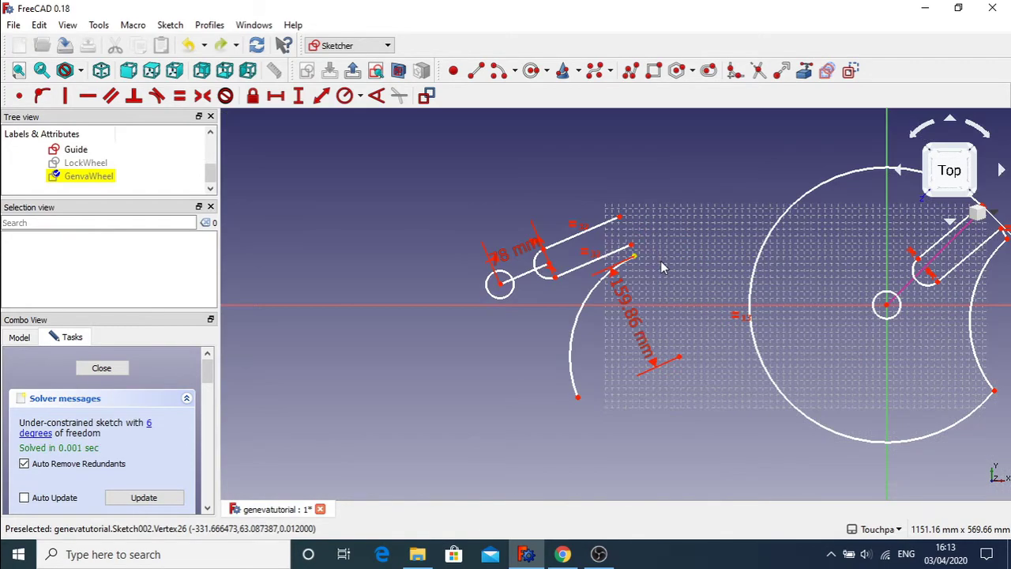
left_click(578, 398)
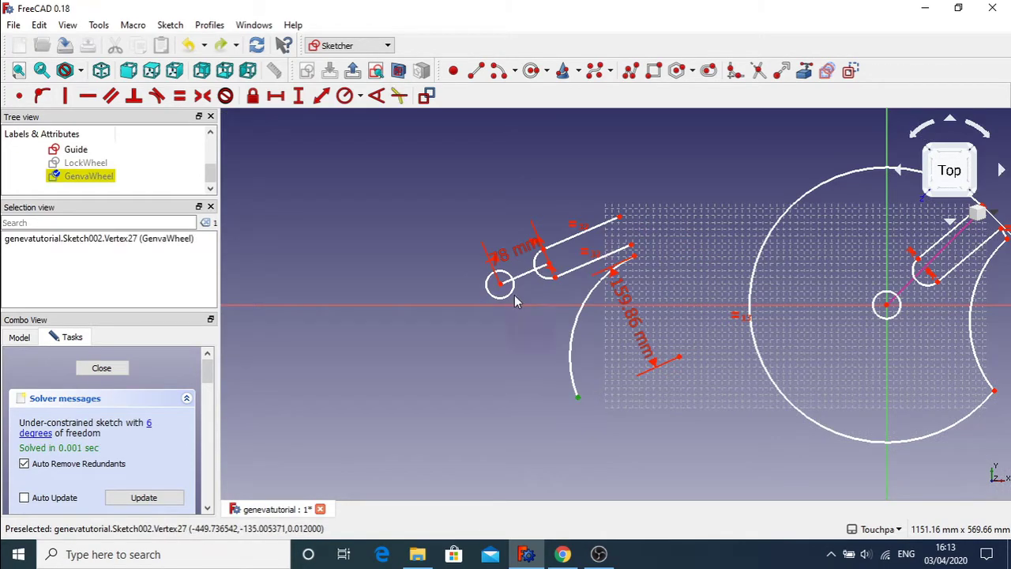
left_click(502, 286)
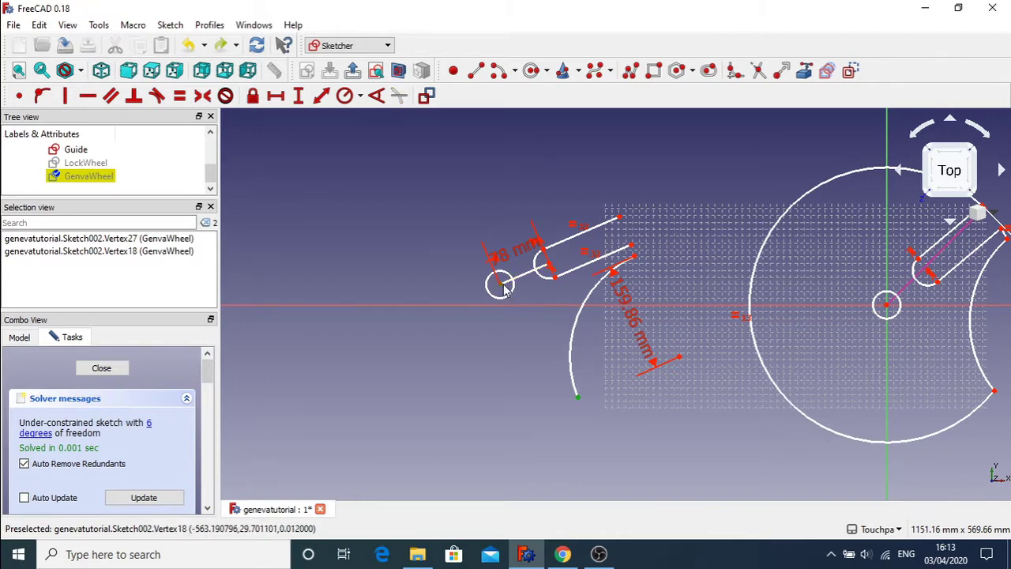
left_click(338, 96)
left_click(594, 296)
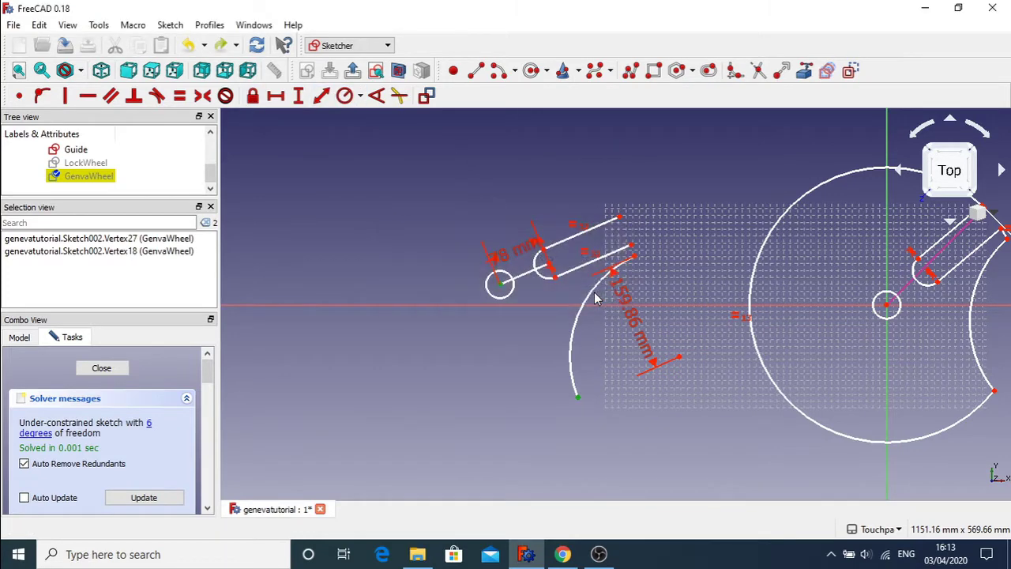
Step: Set a 200 mm distance from the small circle's centre to the arc's lower end, redoing it after an undo
left_click(324, 95)
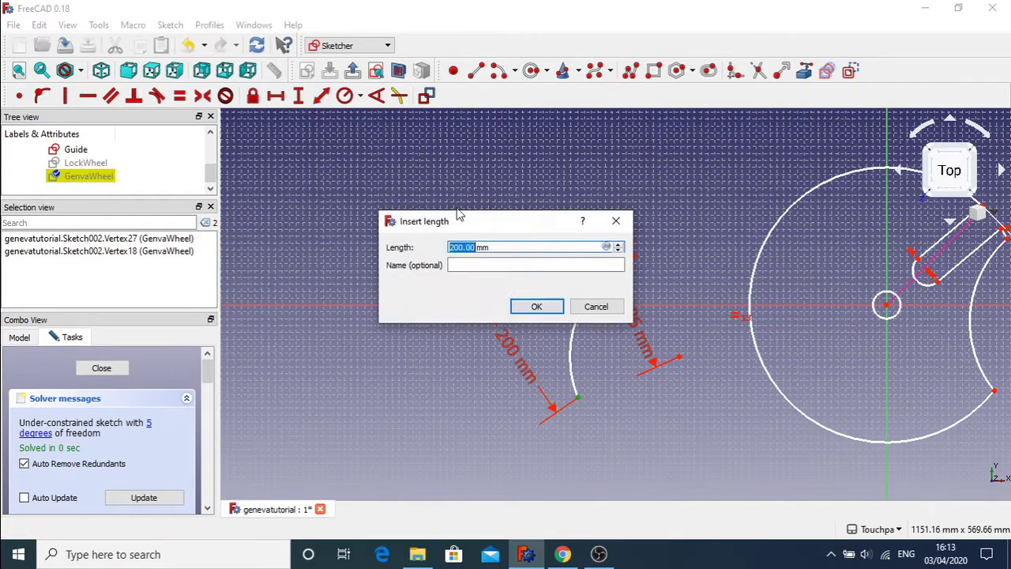
left_click(532, 305)
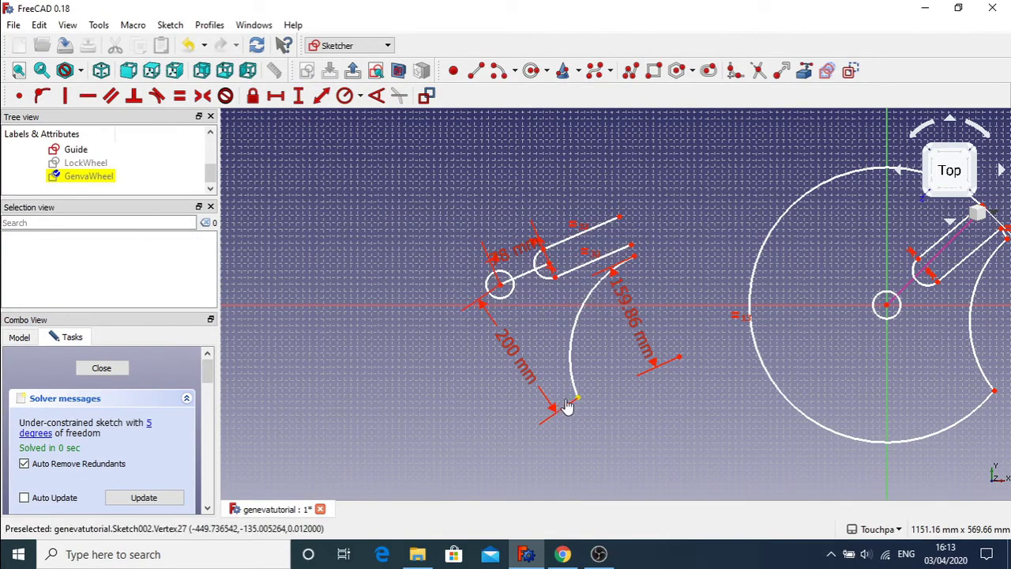
mouse_move(581, 405)
left_mouse_down()
mouse_move(546, 400)
mouse_move(620, 415)
mouse_move(508, 432)
mouse_move(484, 387)
mouse_move(565, 360)
left_mouse_up()
key("ctrl+z")
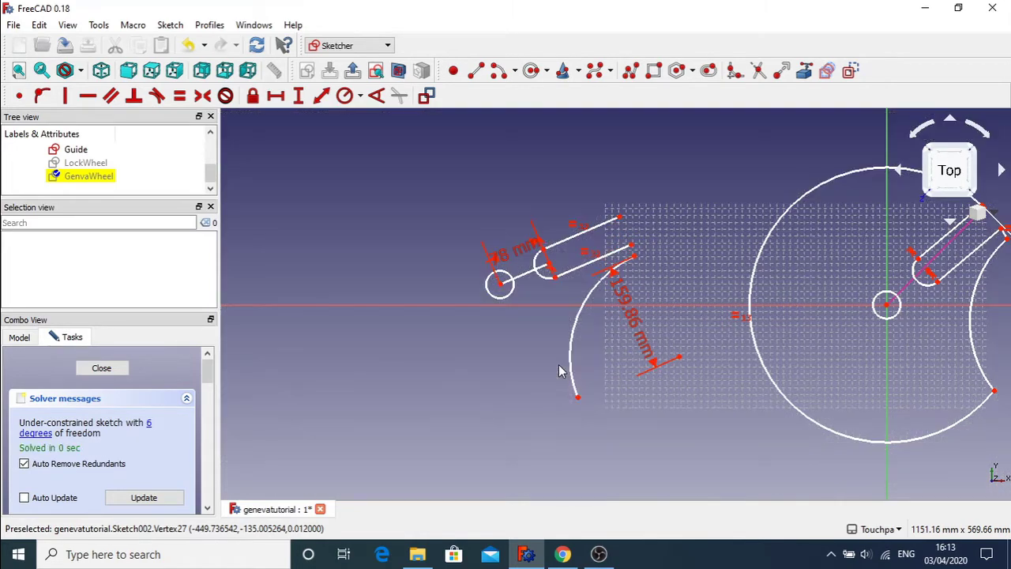
left_click(500, 283)
left_click(577, 400)
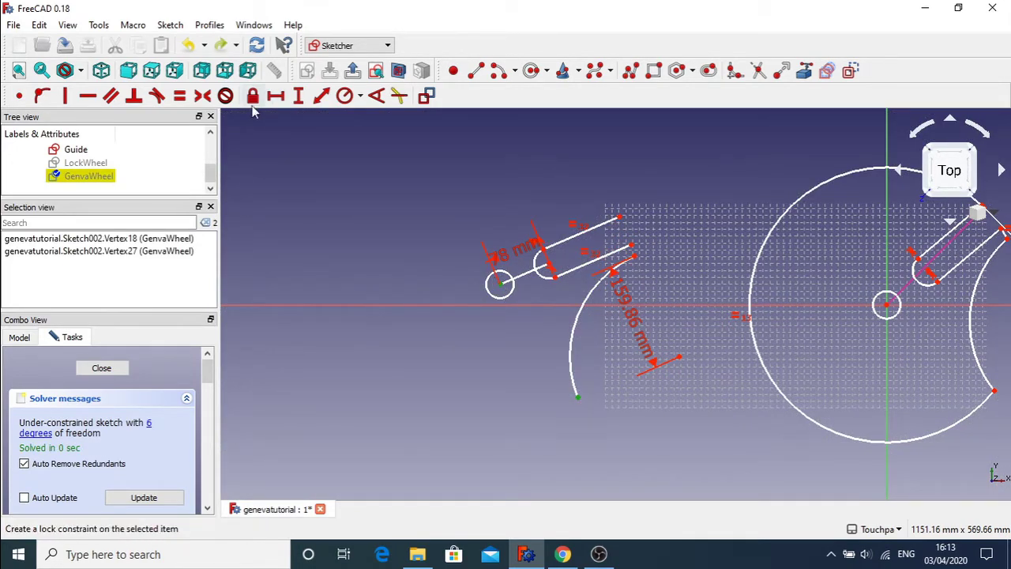
left_click(320, 96)
left_click(537, 306)
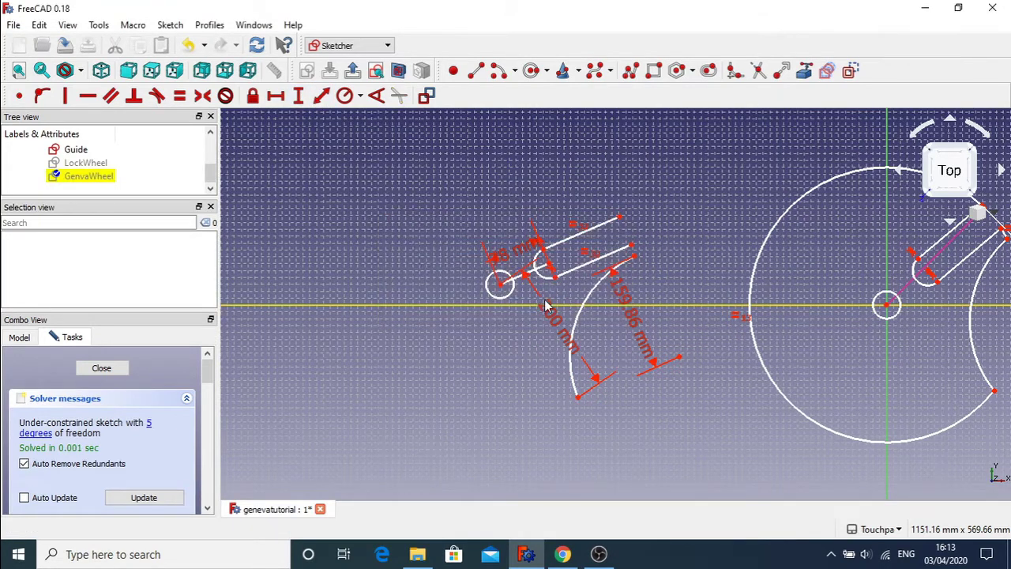
Step: Set the two slot line ends 61.48 mm apart
left_click(634, 259)
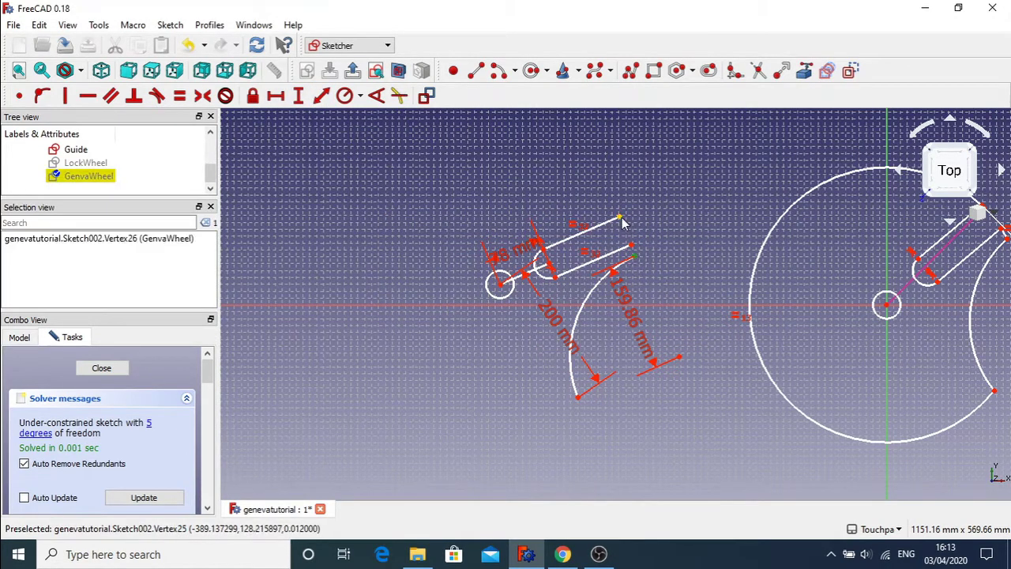
left_click(621, 221)
left_click(321, 96)
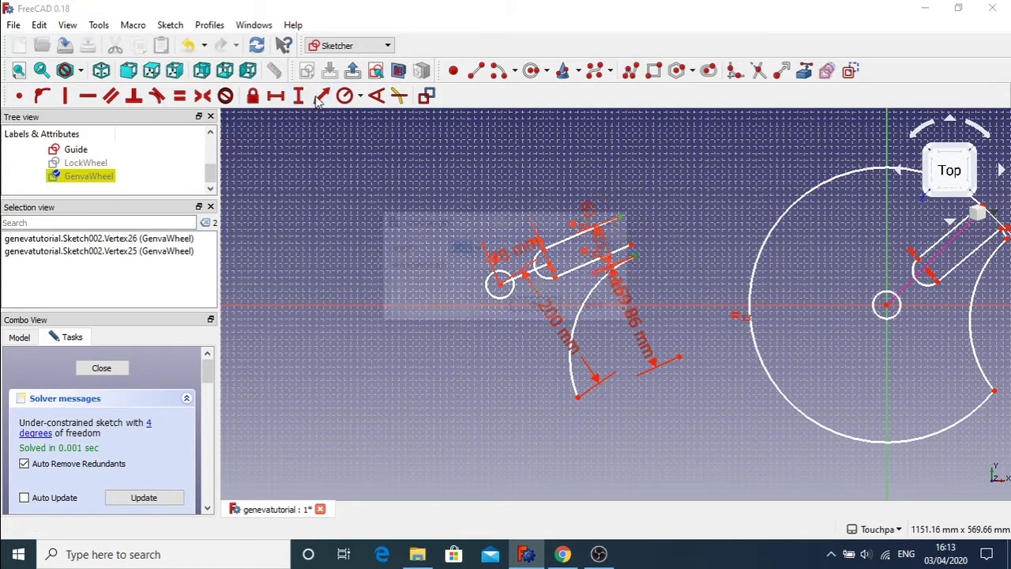
left_click(544, 307)
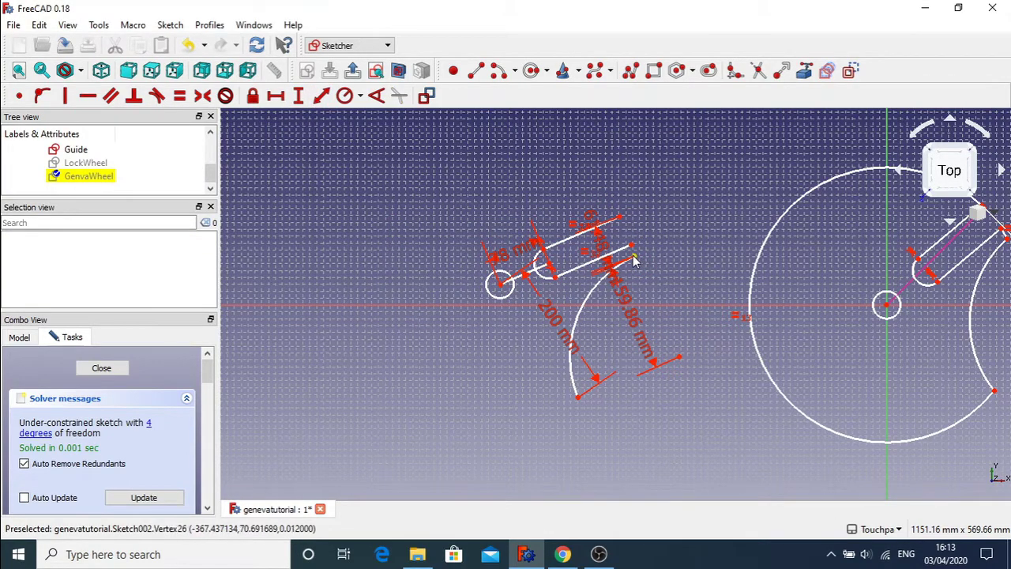
Step: Drag the slot vertices to swing the clone horizontal, then pan to centre the wheel
left_click_drag(639, 261, 692, 387)
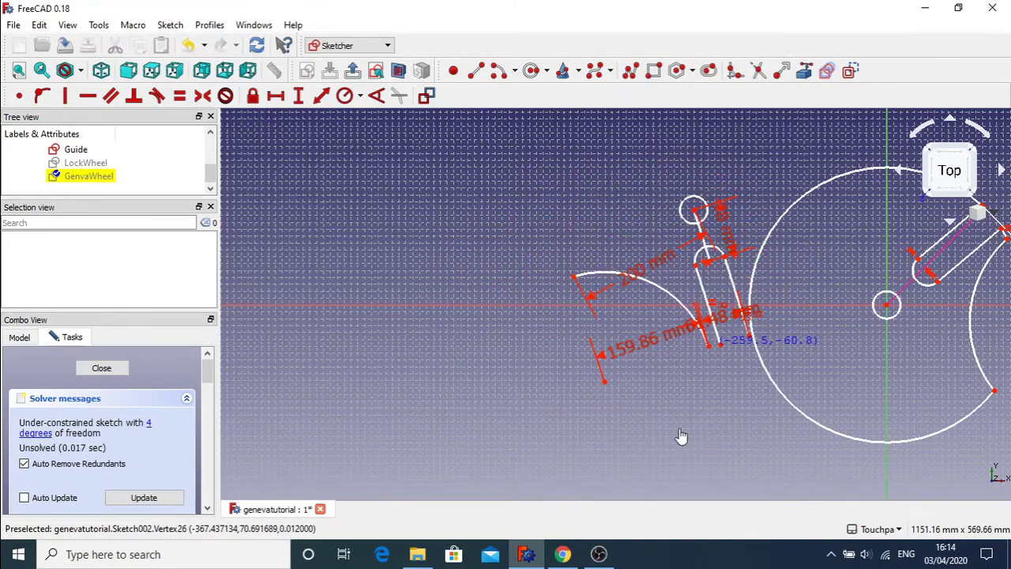
left_click_drag(681, 436, 685, 297)
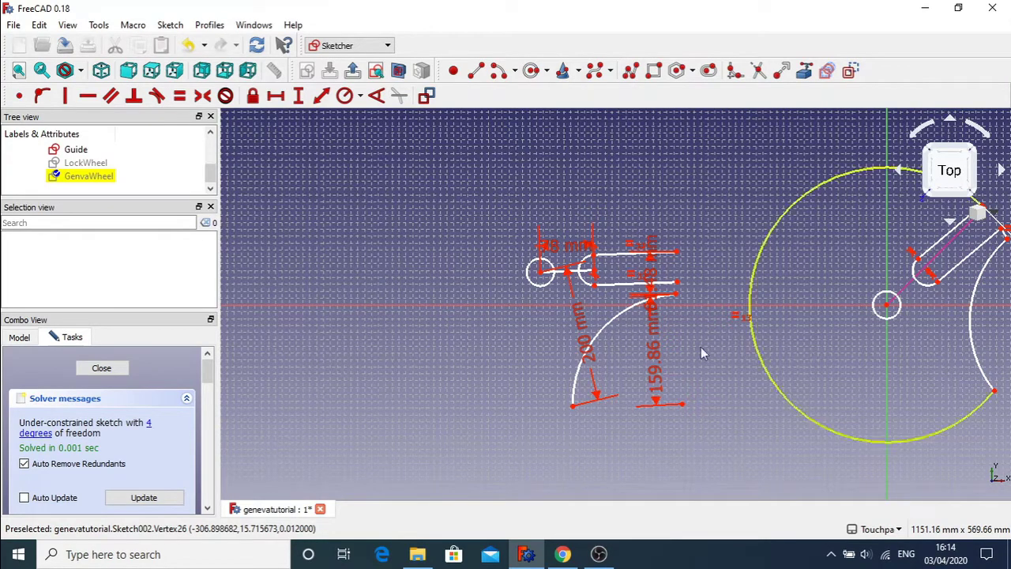
key("Right")
key("Right")
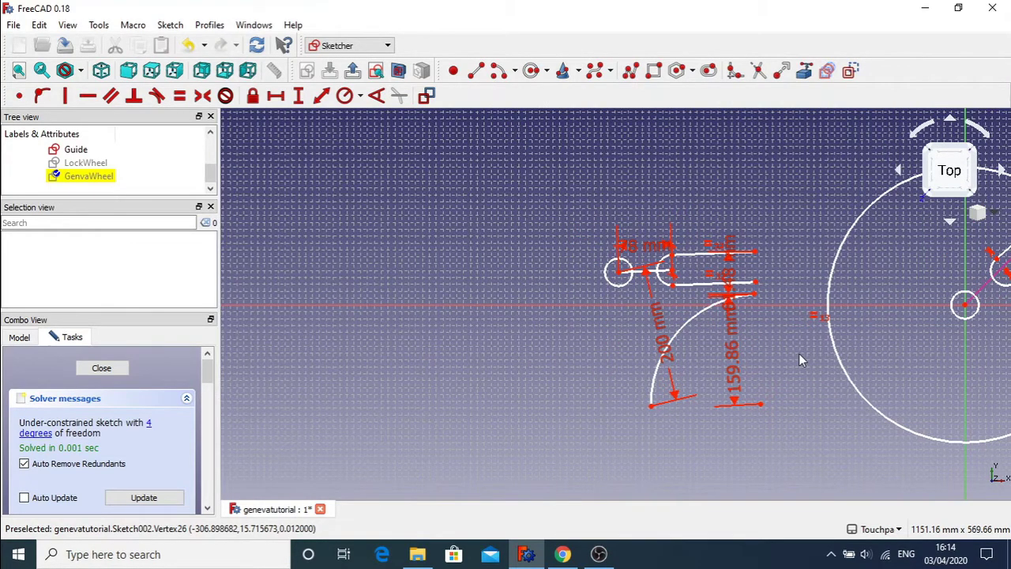
key("Right")
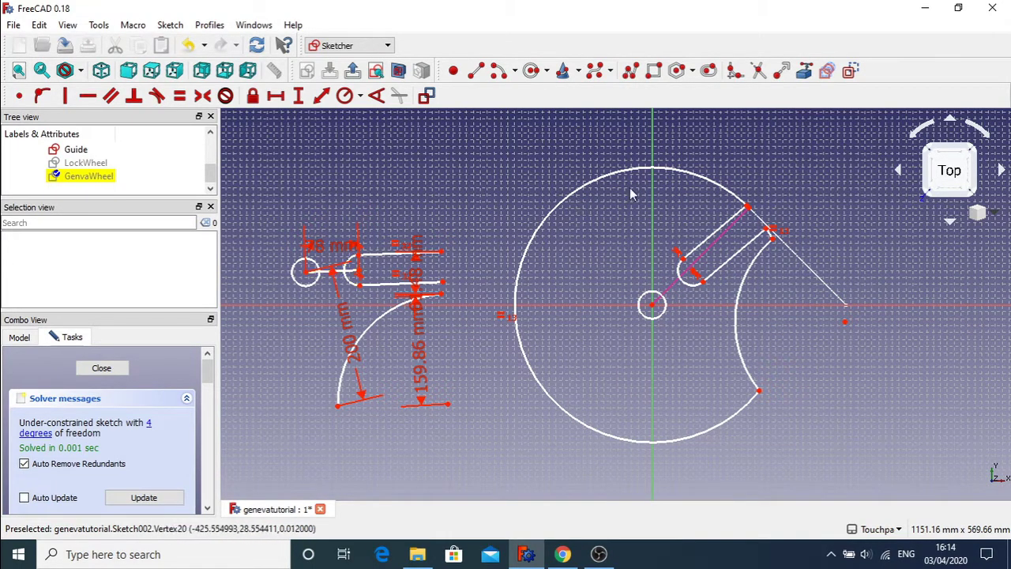
Step: Draw a line from the sketch origin to the wheel's slot end
left_click(652, 306)
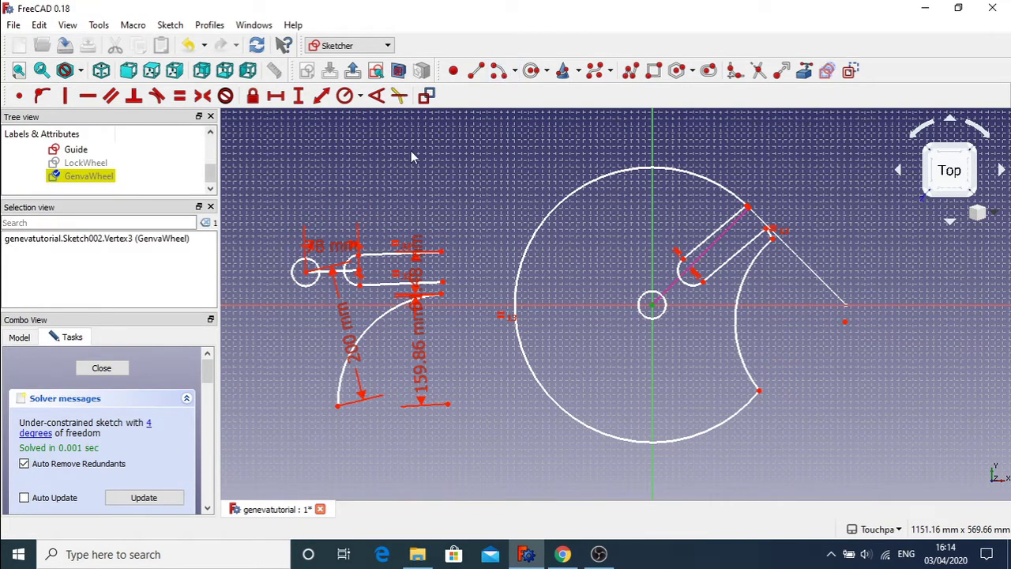
left_click(443, 150)
left_click(476, 71)
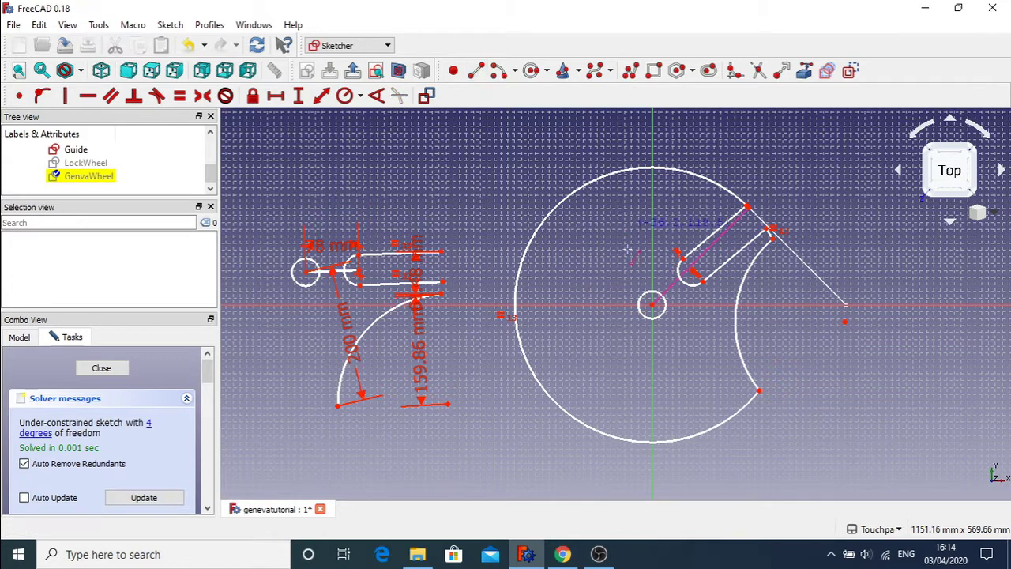
left_click(652, 306)
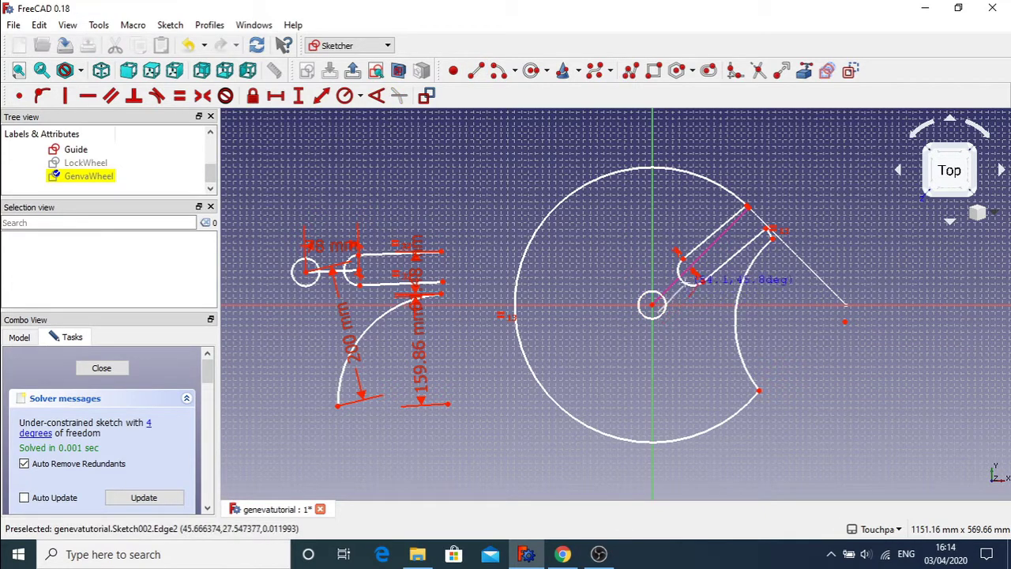
left_click(705, 265)
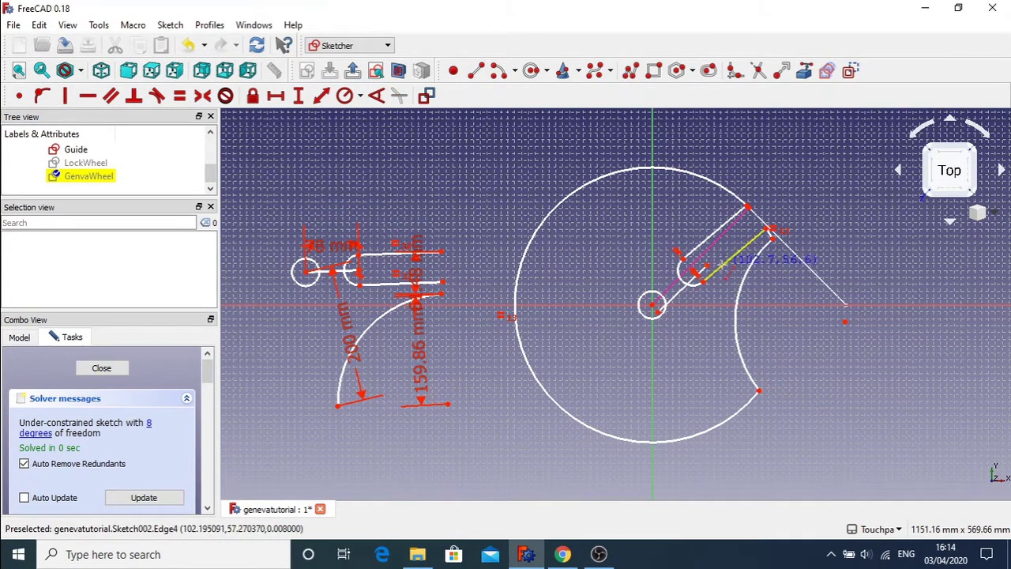
right_click(721, 266)
Step: Make the line's ends coincide with the slot end and origin, and constrain it horizontal
left_click(694, 271)
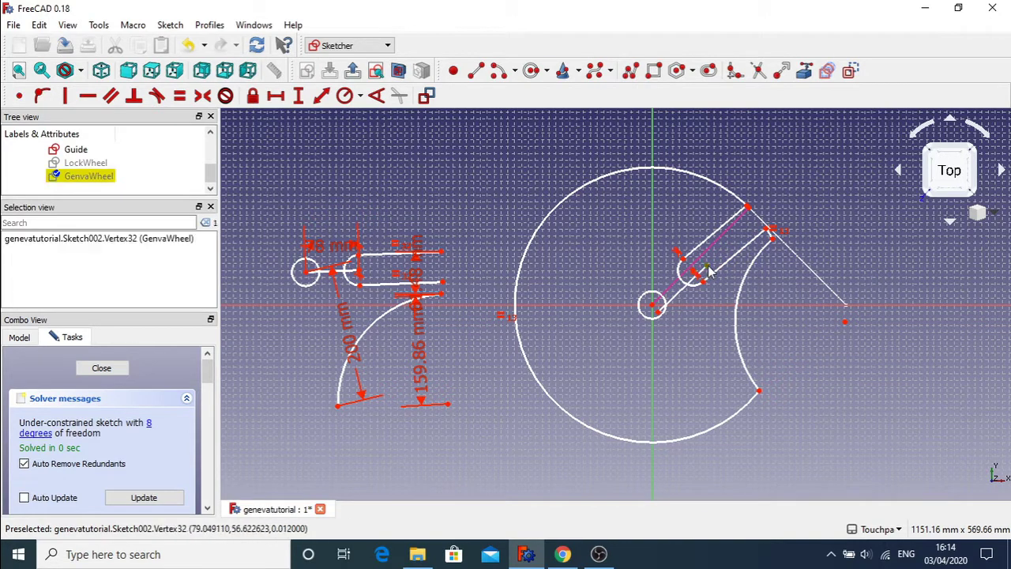
left_click(697, 273)
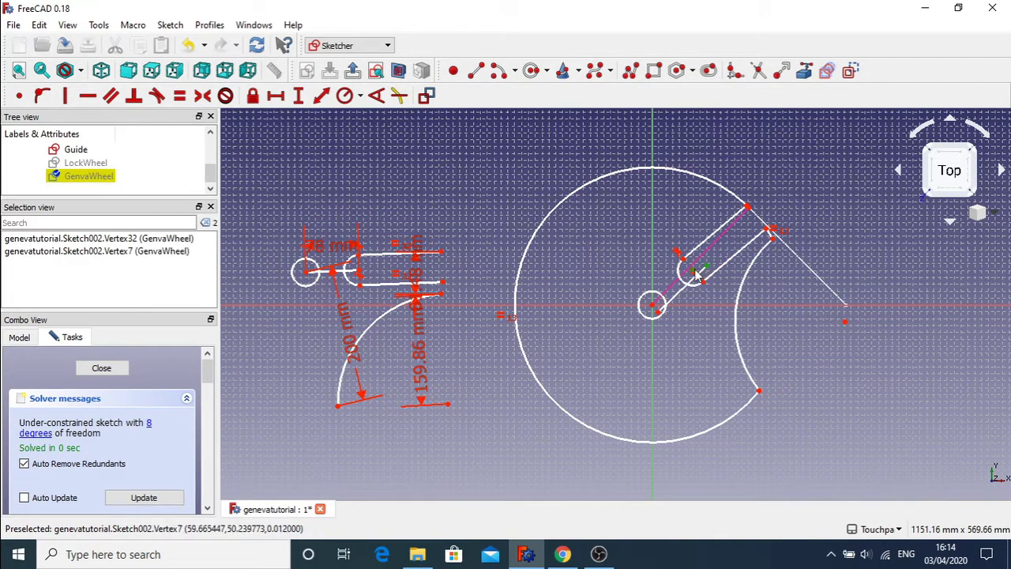
left_click(19, 95)
left_click(662, 313)
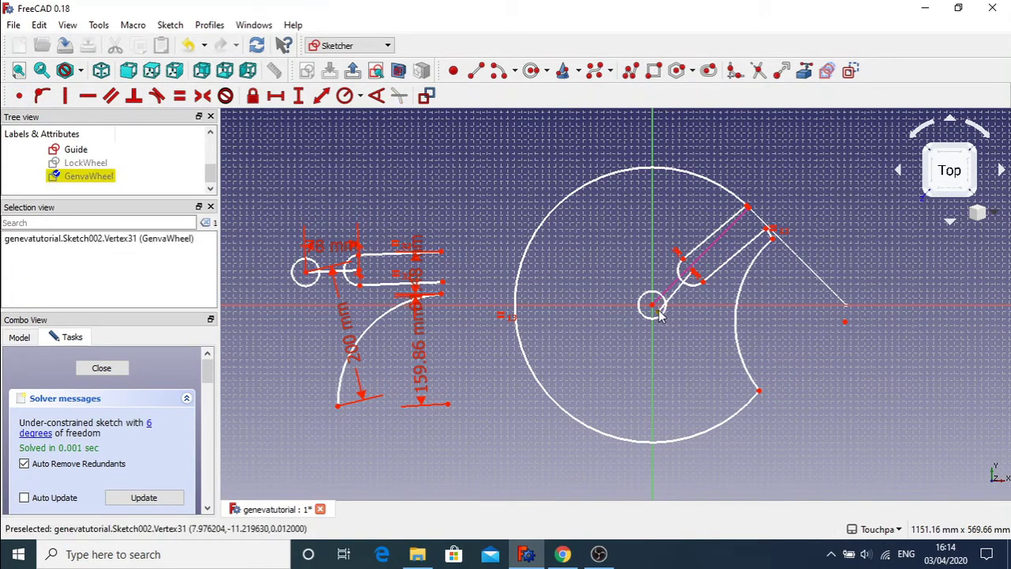
left_click(653, 307)
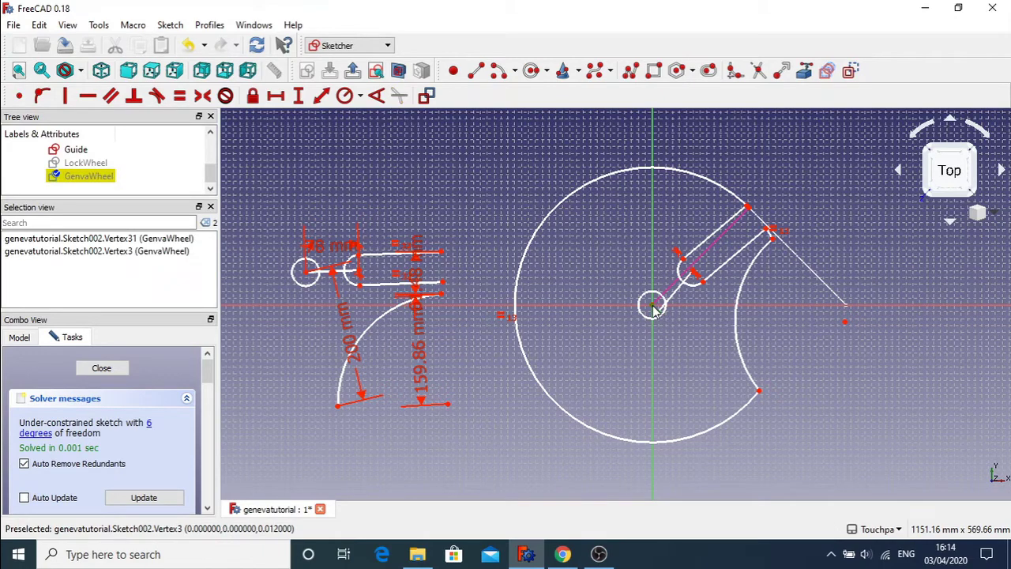
left_click(19, 95)
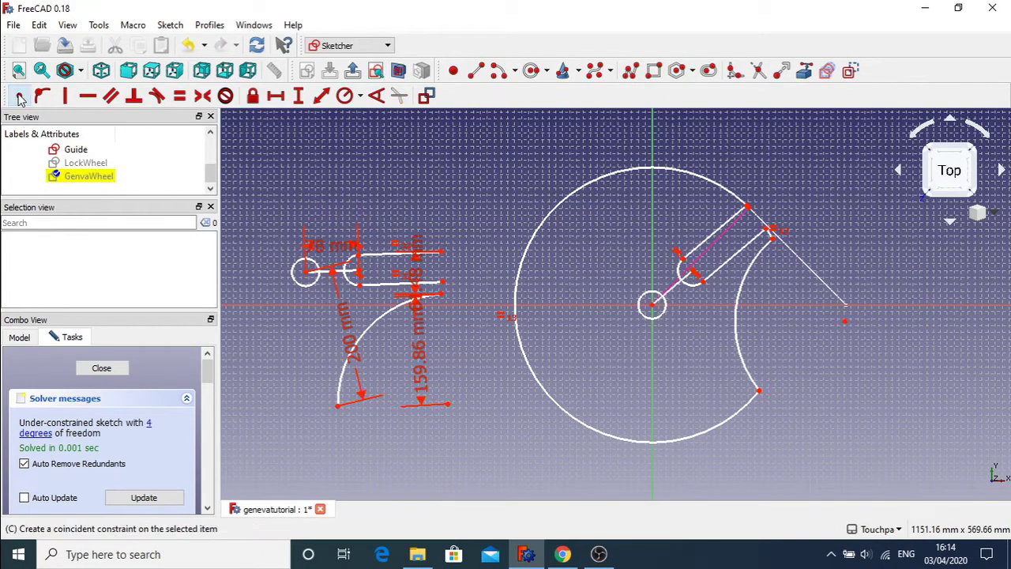
left_click(678, 286)
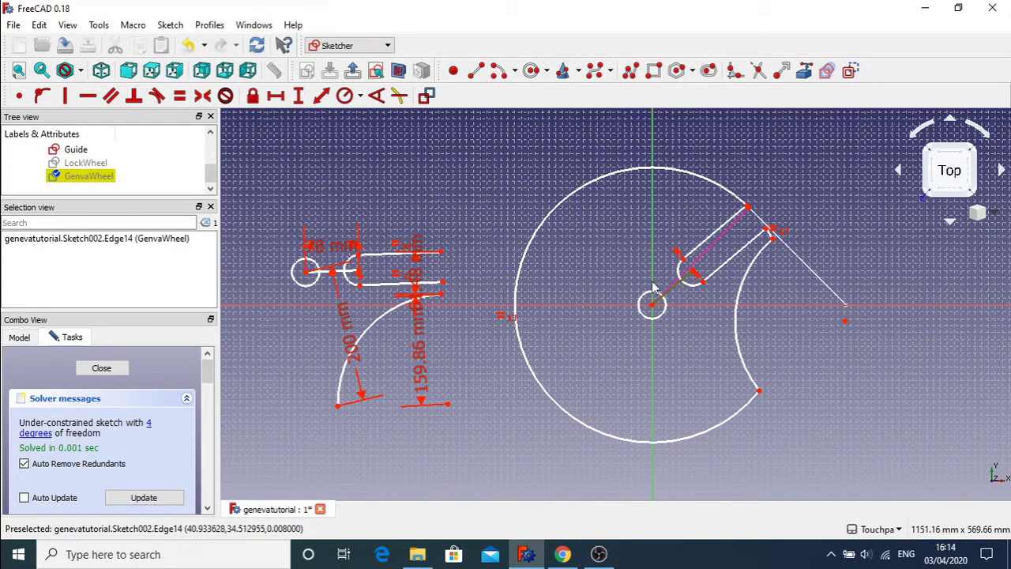
left_click(88, 95)
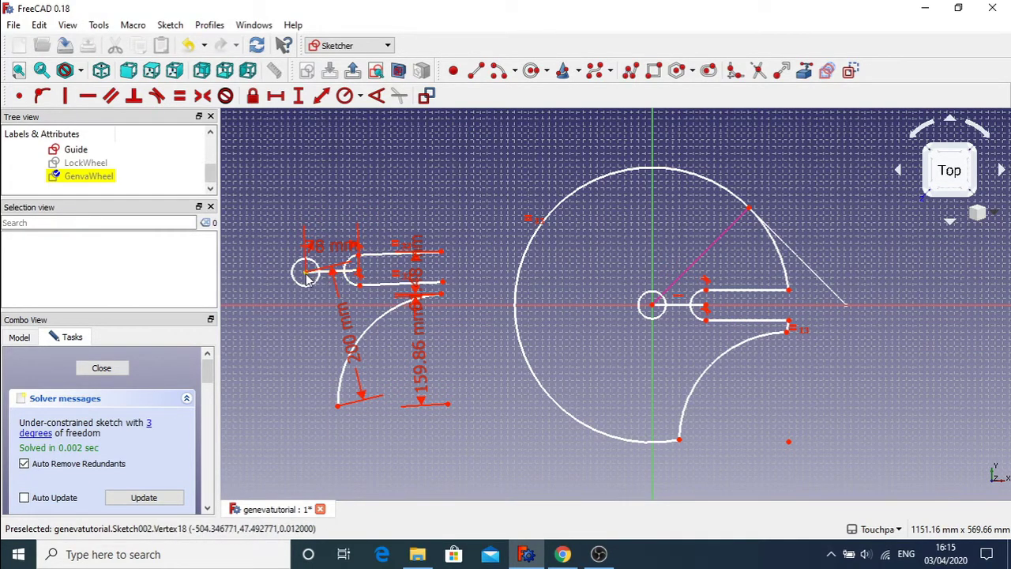
Step: Box-select the left slot-and-arc geometry and clone it via Sketch > Sketcher tools > Clone
mouse_move(306, 275)
left_mouse_down()
mouse_move(362, 237)
mouse_move(327, 317)
mouse_move(318, 275)
left_mouse_up()
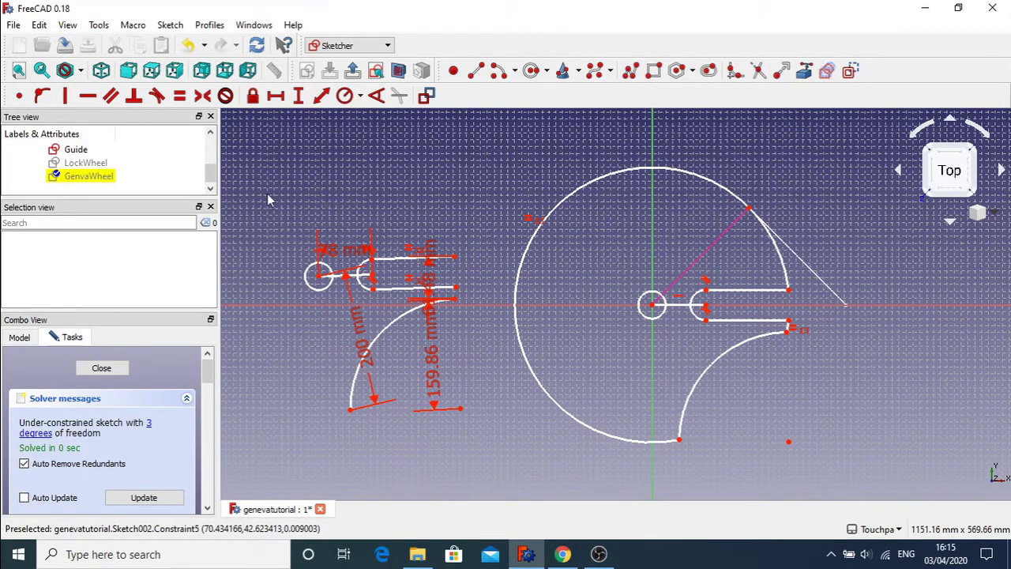
mouse_move(267, 194)
left_mouse_down()
mouse_move(499, 395)
mouse_move(487, 473)
left_mouse_up()
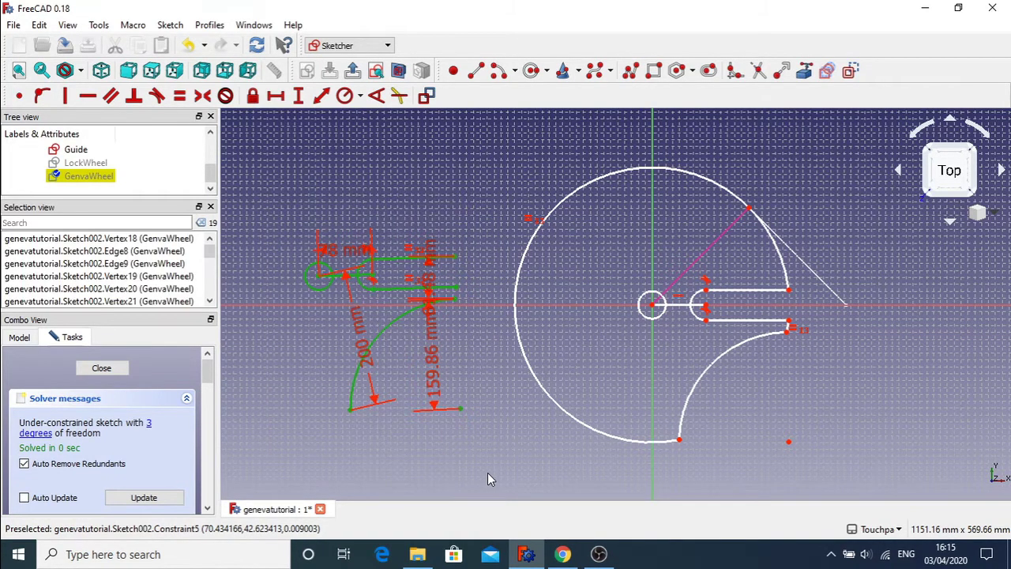
left_click(101, 26)
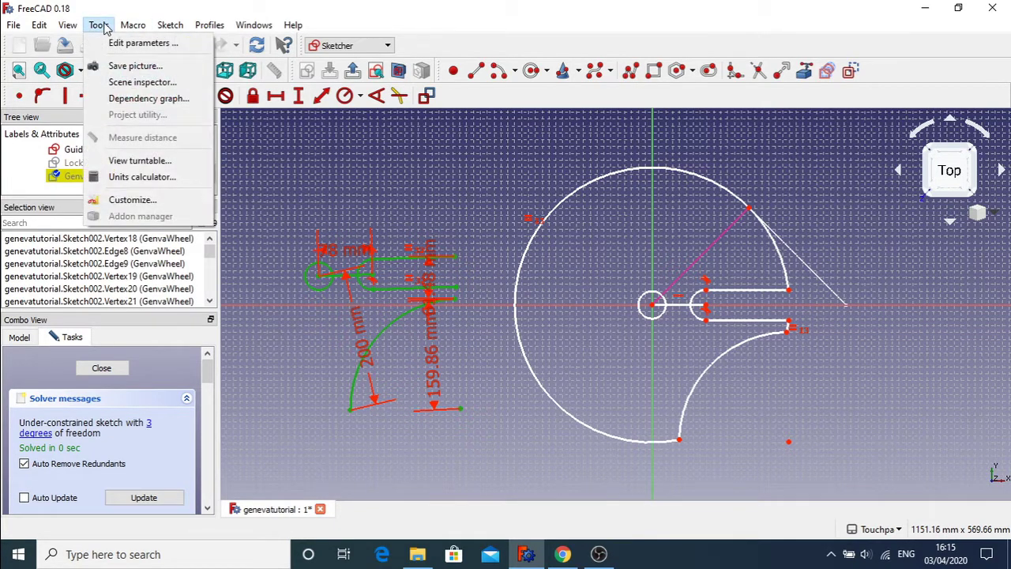
mouse_move(124, 28)
mouse_move(169, 26)
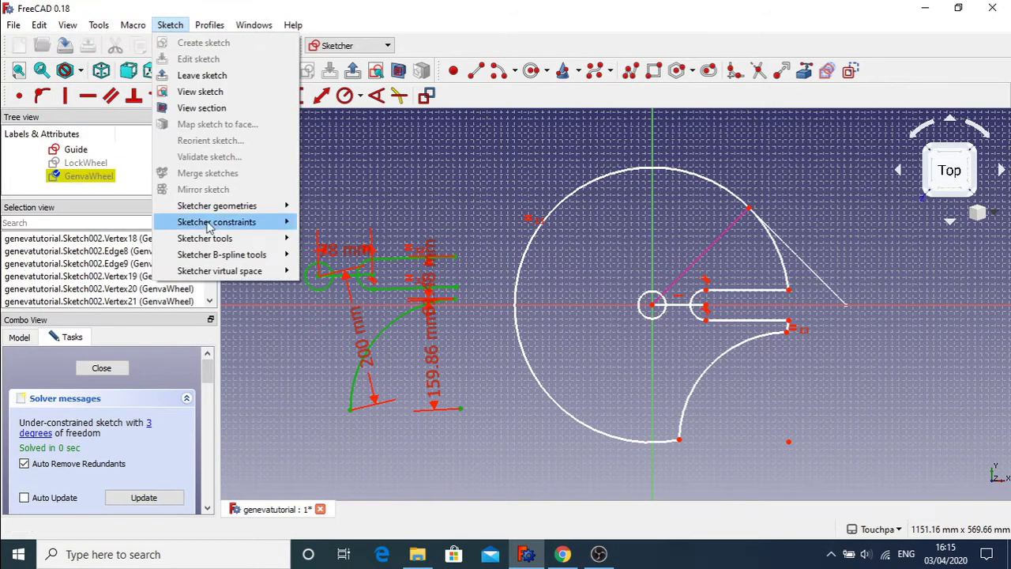
mouse_move(225, 239)
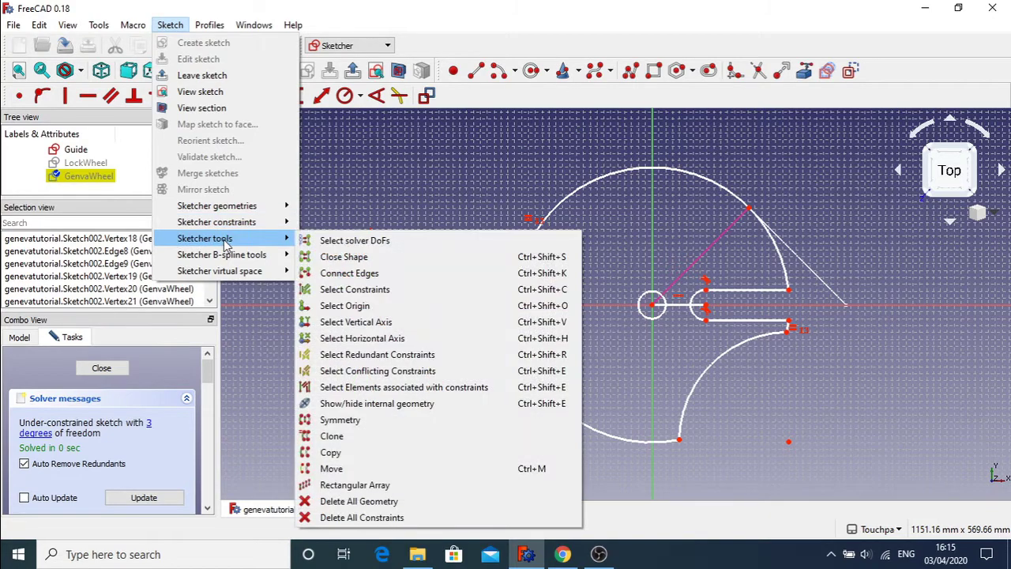
left_click(395, 452)
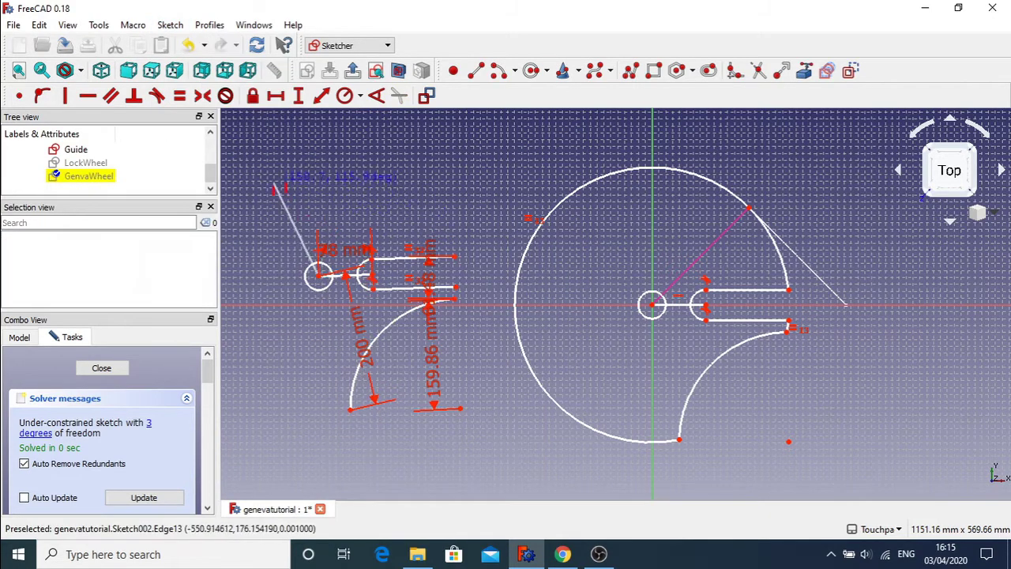
Step: Place the clone at the upper left and drag the other slot geometry toward the wheel centre
left_click(274, 185)
mouse_move(277, 180)
left_mouse_down()
mouse_move(226, 182)
mouse_move(269, 190)
mouse_move(276, 176)
left_mouse_up()
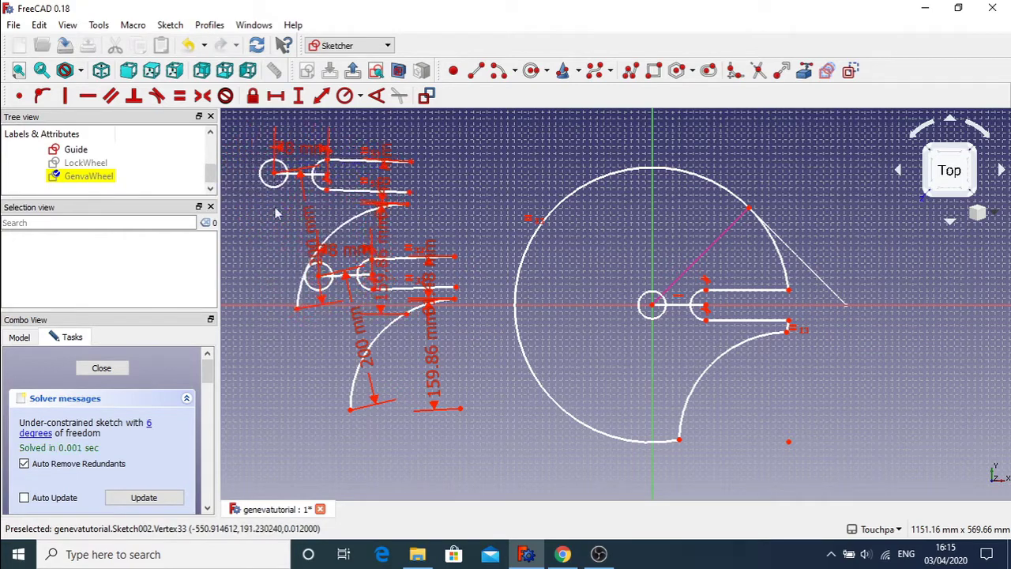
mouse_move(295, 314)
left_mouse_down()
mouse_move(395, 278)
mouse_move(490, 347)
mouse_move(469, 359)
mouse_move(482, 205)
mouse_move(289, 190)
mouse_move(241, 244)
left_mouse_up()
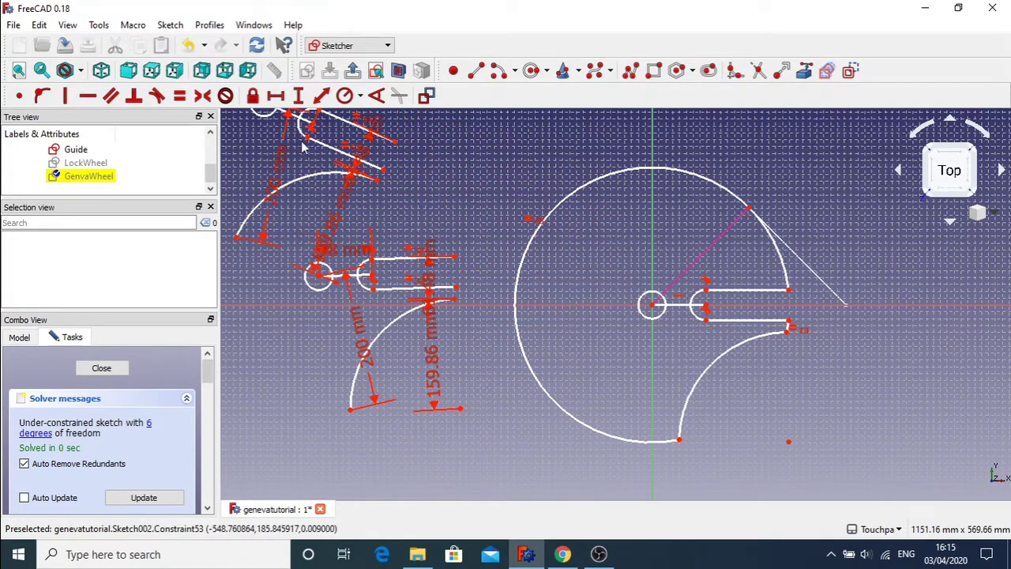
mouse_move(307, 149)
left_mouse_down()
mouse_move(253, 198)
mouse_move(261, 182)
mouse_move(227, 190)
mouse_move(237, 199)
left_mouse_up()
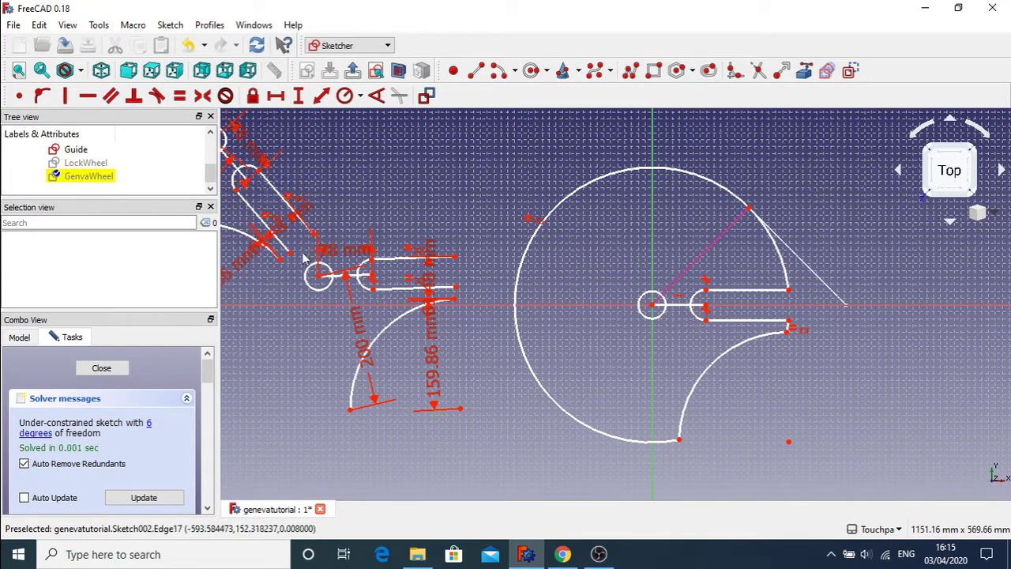
mouse_move(322, 284)
left_mouse_down()
mouse_move(387, 292)
mouse_move(417, 320)
mouse_move(366, 292)
mouse_move(642, 301)
mouse_move(609, 314)
left_mouse_up()
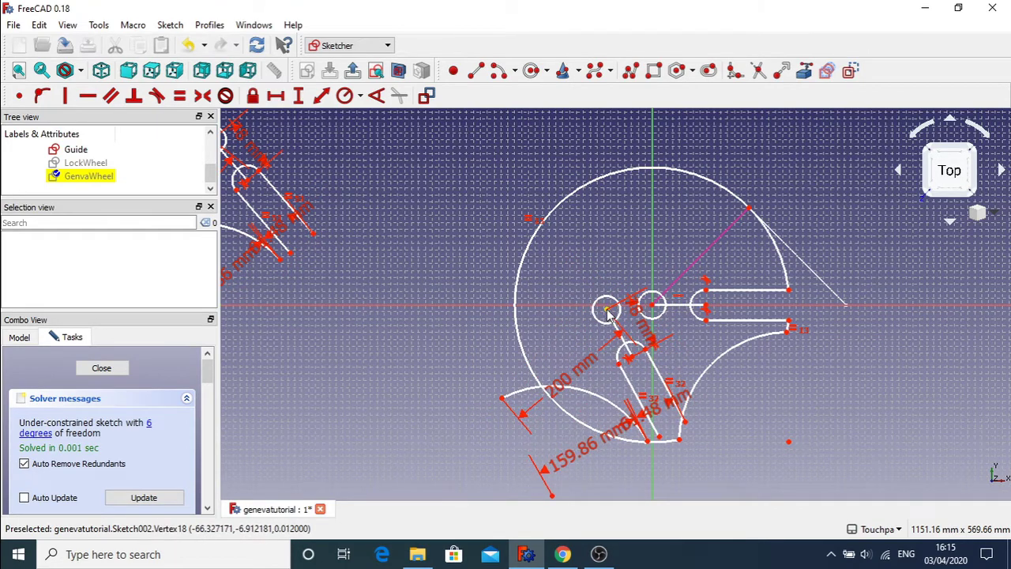
Step: Make the small circle's centre coincide with the sketch origin
left_click(609, 315)
left_click(654, 309)
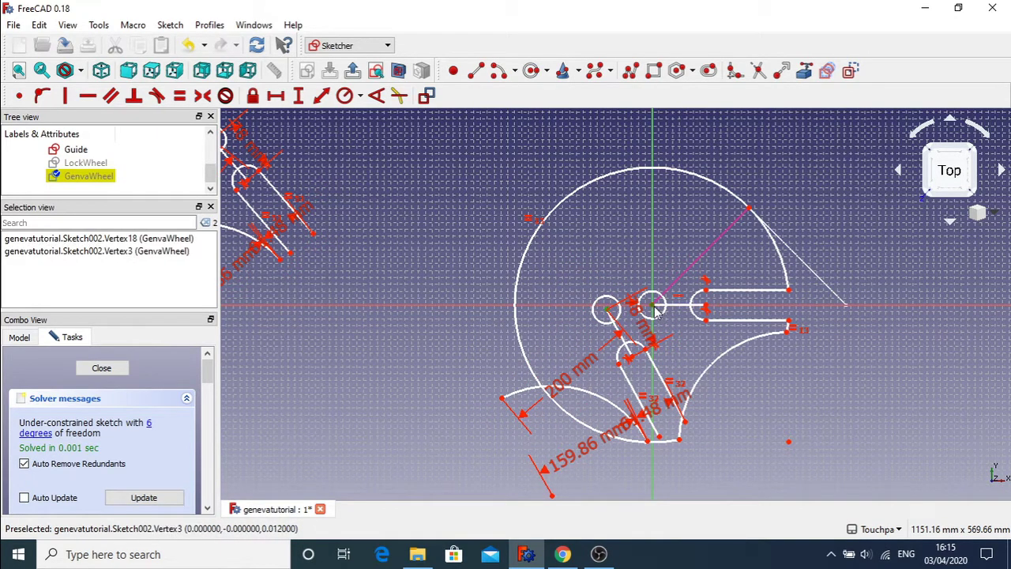
left_click(22, 98)
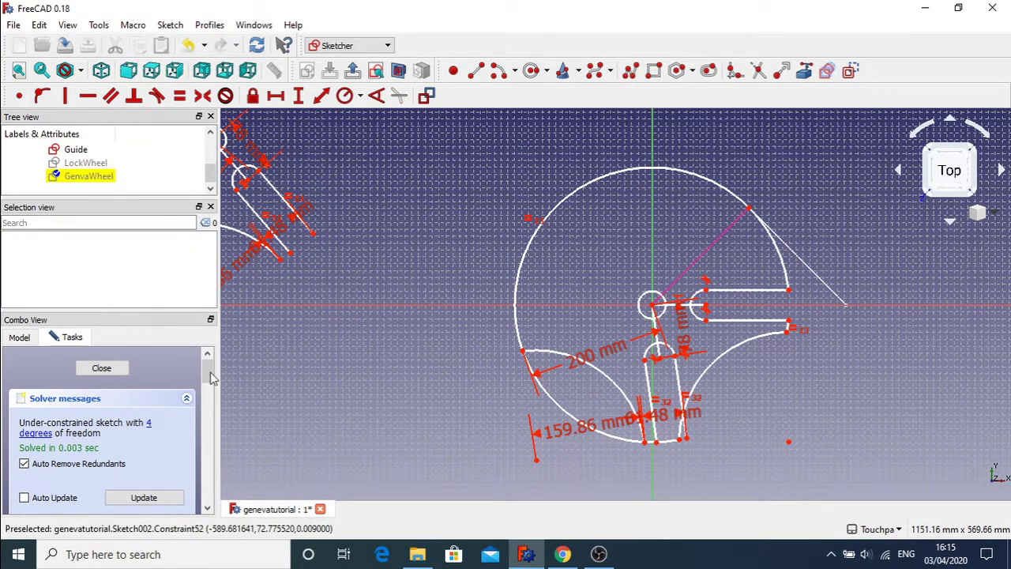
left_click(20, 338)
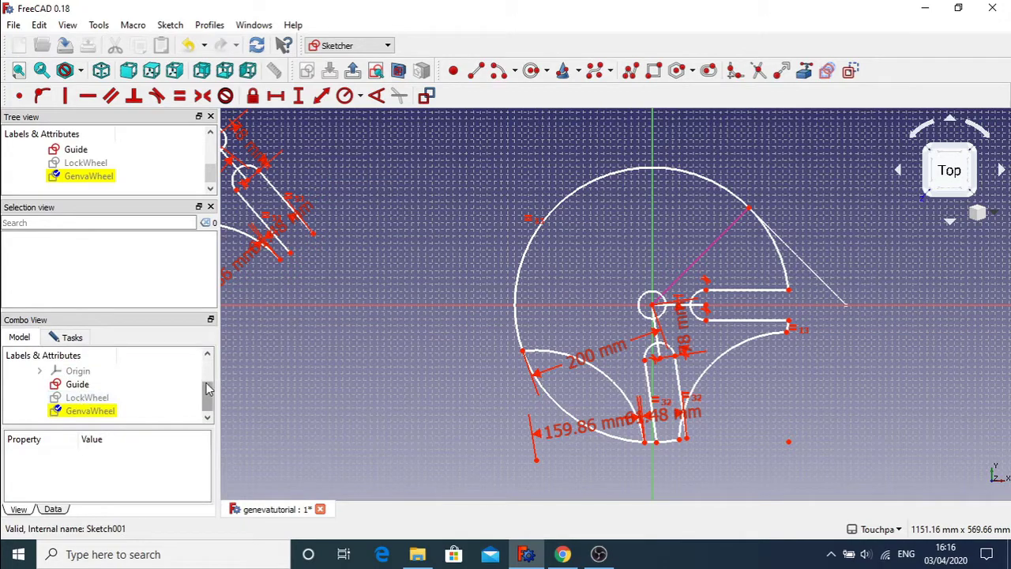
left_click(70, 337)
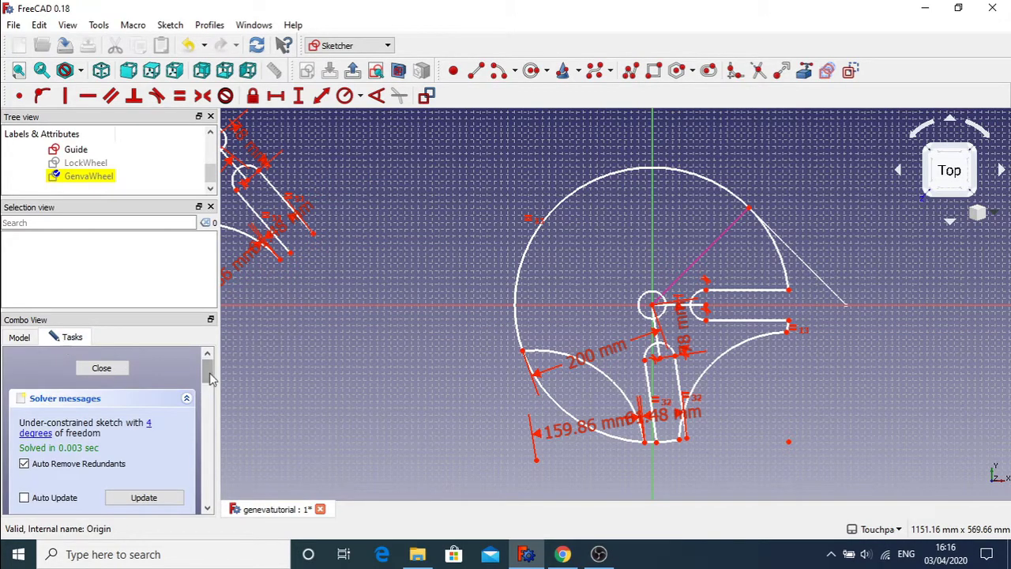
Step: Set the Constraints filter to All and scroll the list down to Constraint55
left_click_drag(210, 378, 212, 468)
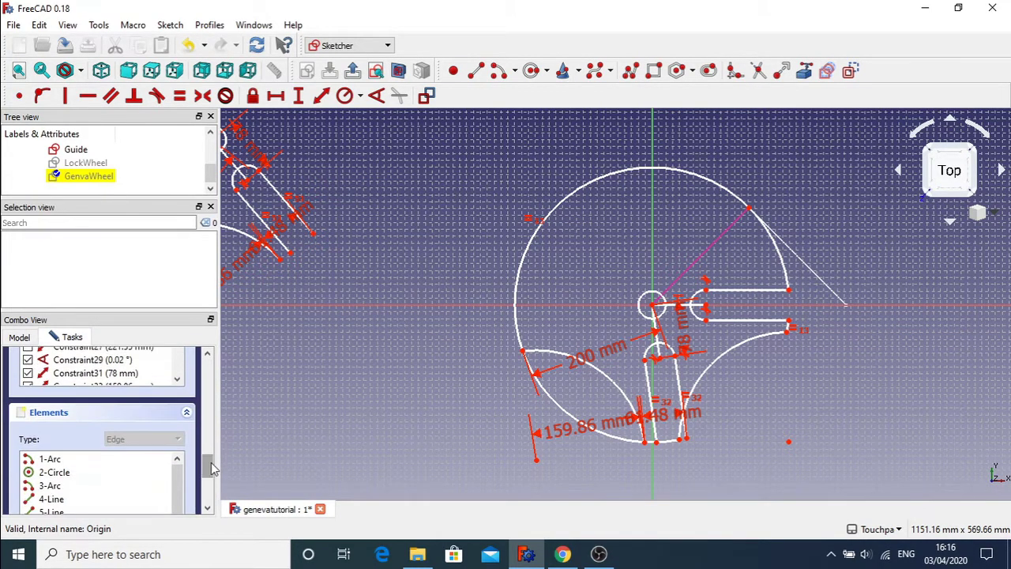
right_click(212, 457)
left_click(211, 461)
right_click(210, 463)
left_click(207, 468)
right_click(206, 468)
left_click(209, 464)
mouse_move(209, 472)
left_mouse_down()
mouse_move(208, 446)
mouse_move(212, 458)
left_mouse_up()
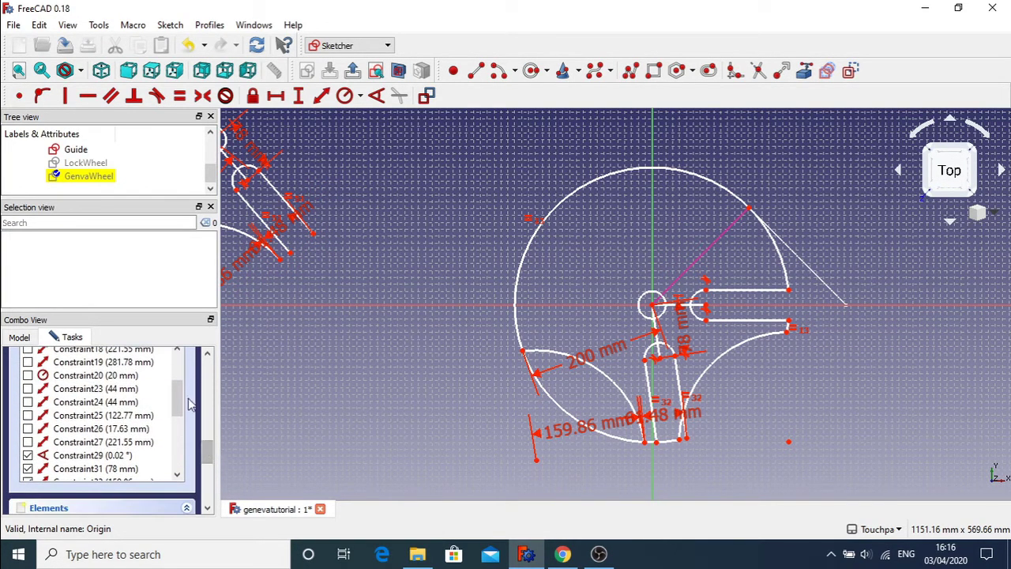
scroll(188, 404, "down", 3)
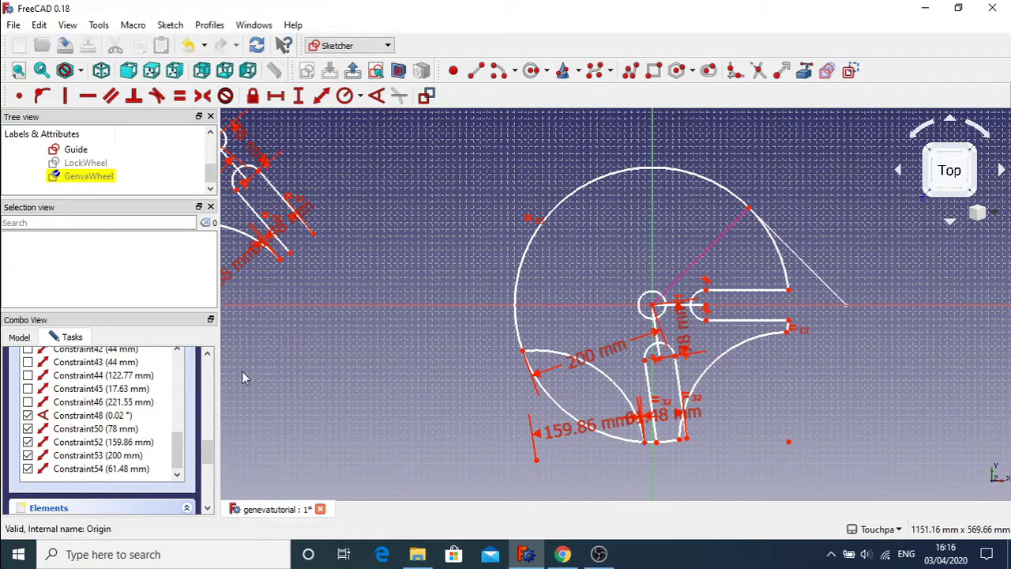
scroll(211, 454, "up", 3)
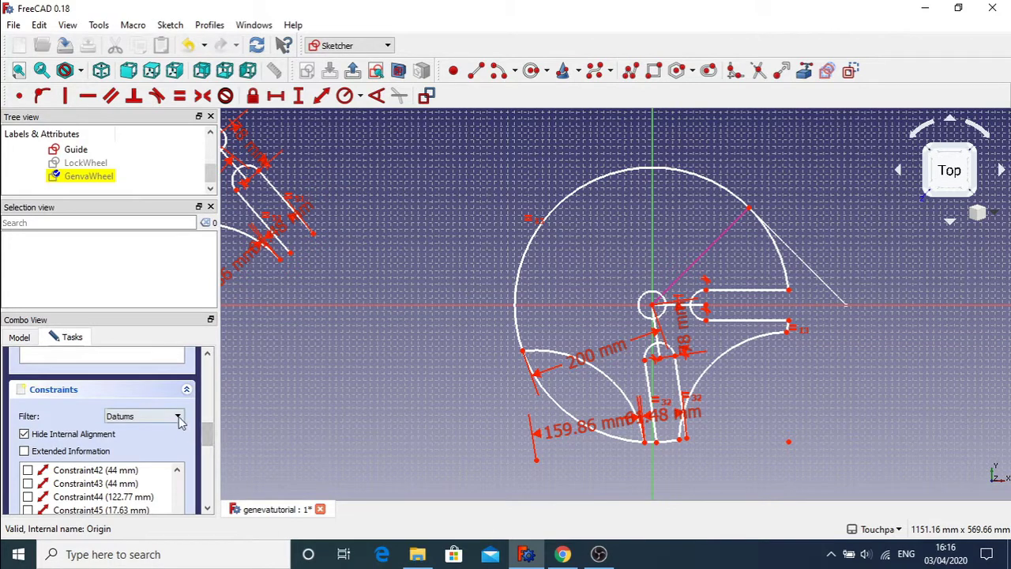
left_click(158, 416)
left_click(156, 427)
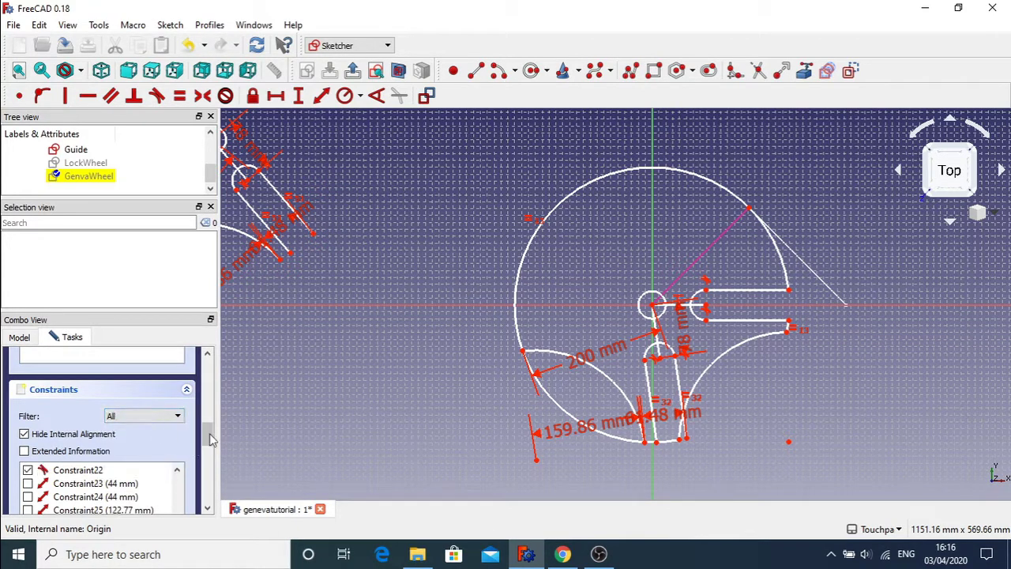
left_click_drag(210, 439, 218, 466)
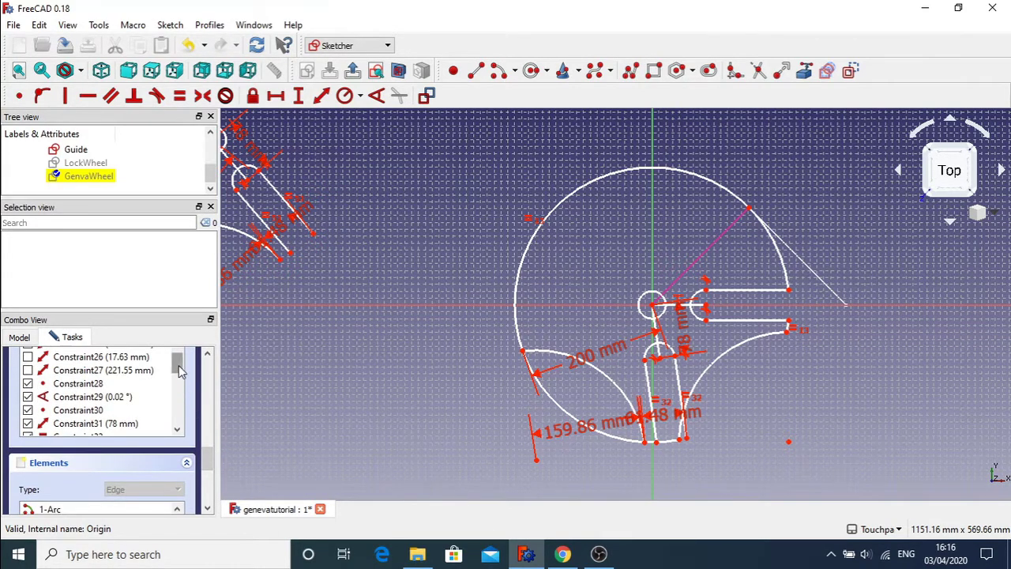
left_click_drag(177, 364, 179, 430)
Step: Rename Constraint55 to trimshapemid55 from its right-click menu
left_click(89, 425)
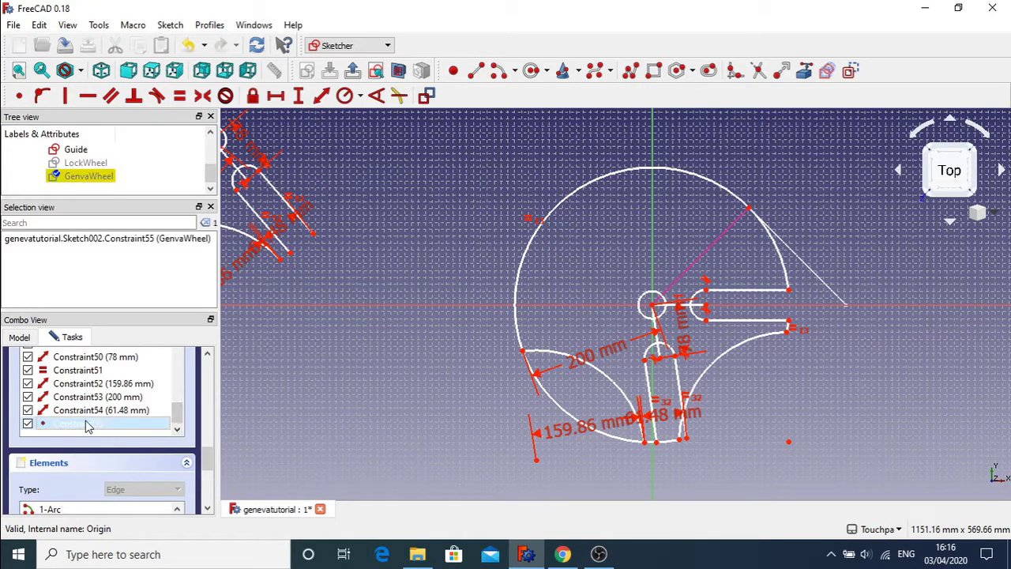
right_click(87, 424)
left_click(148, 363)
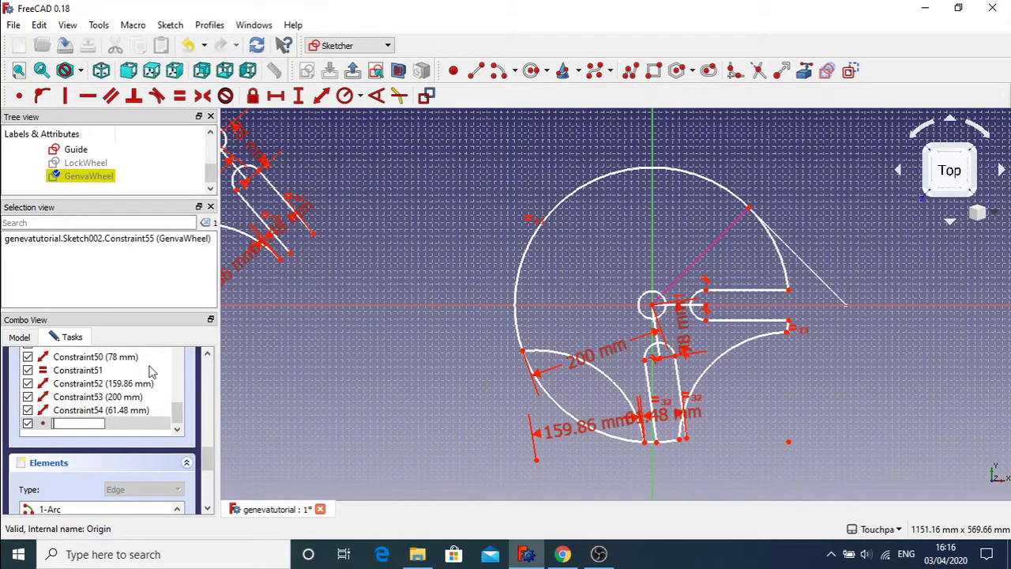
key("Return")
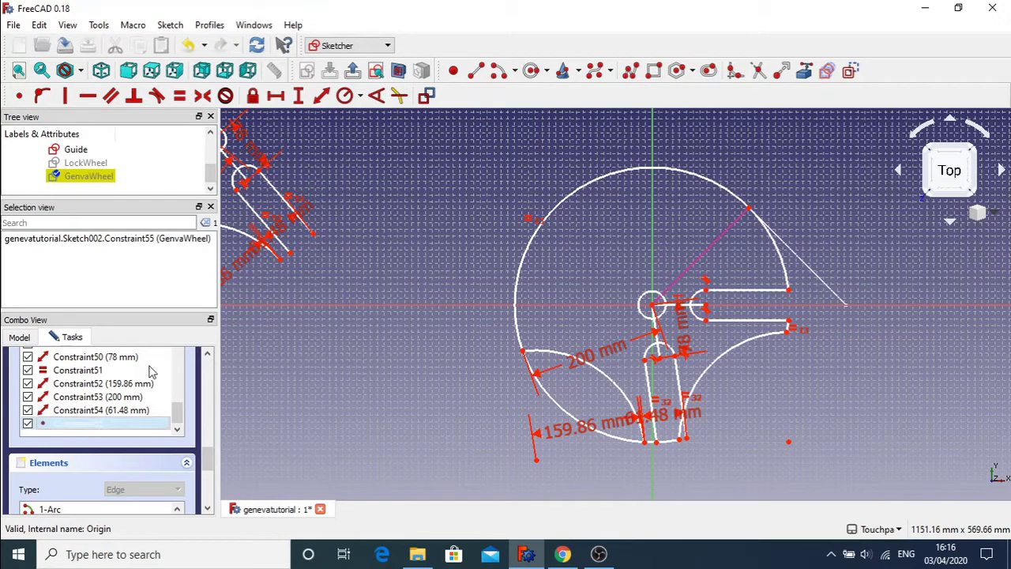
right_click(98, 427)
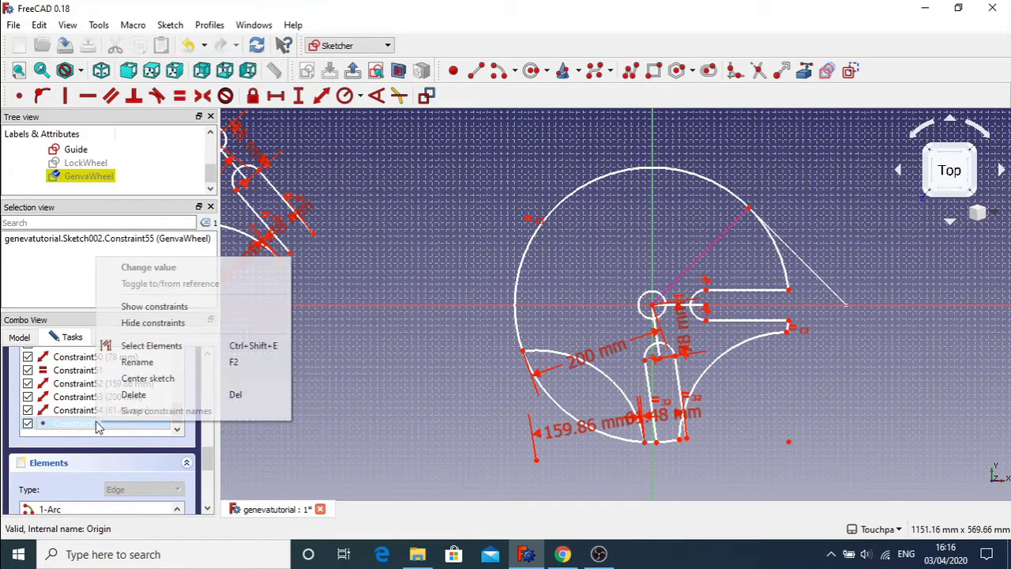
left_click(181, 367)
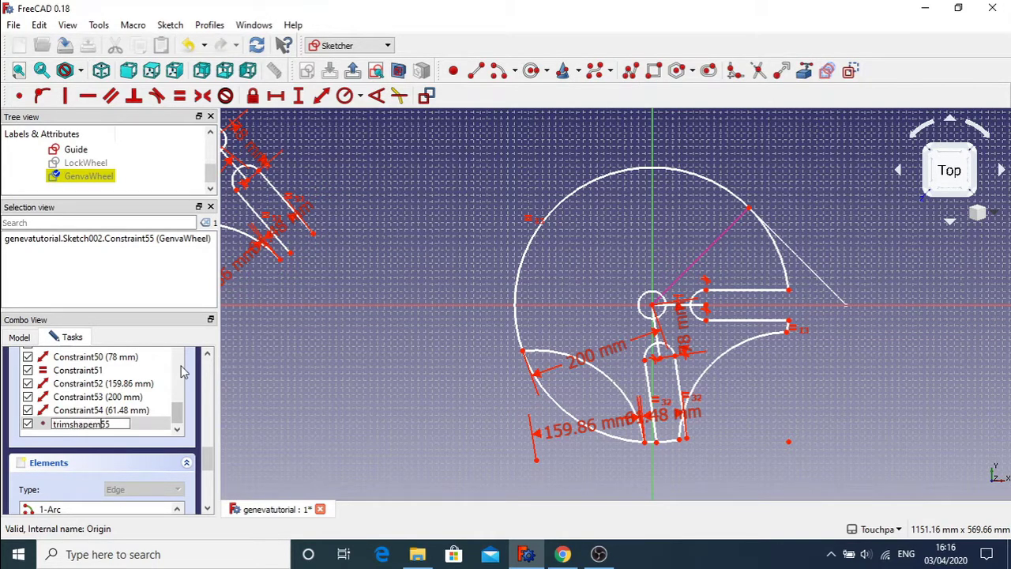
key("Return")
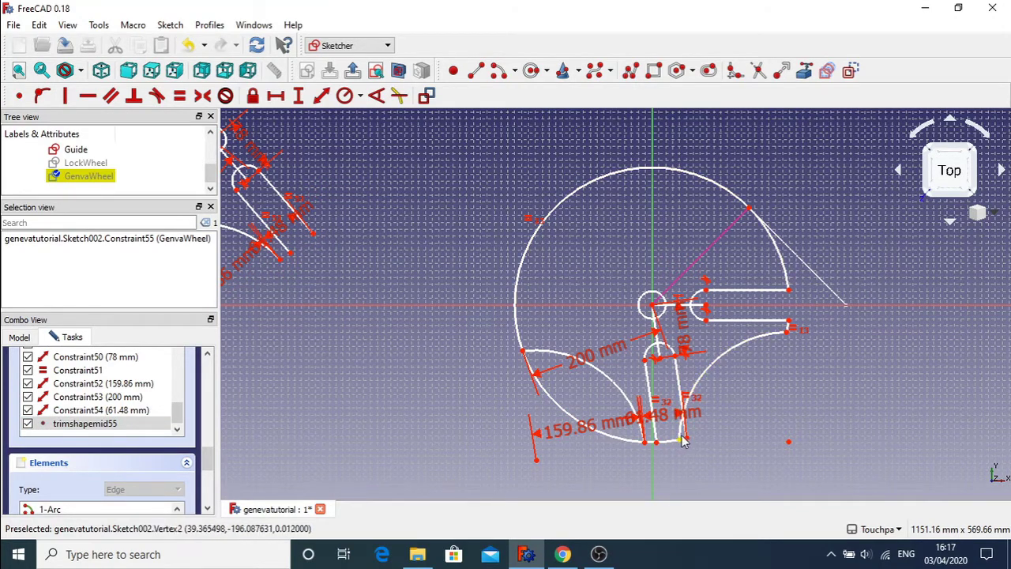
Step: Drag the copied slot around the wheel centre until it lies along the vertical axis below it
mouse_move(686, 446)
left_mouse_down()
mouse_move(779, 361)
mouse_move(816, 307)
mouse_move(810, 290)
mouse_move(795, 300)
mouse_move(778, 384)
mouse_move(760, 393)
left_mouse_up()
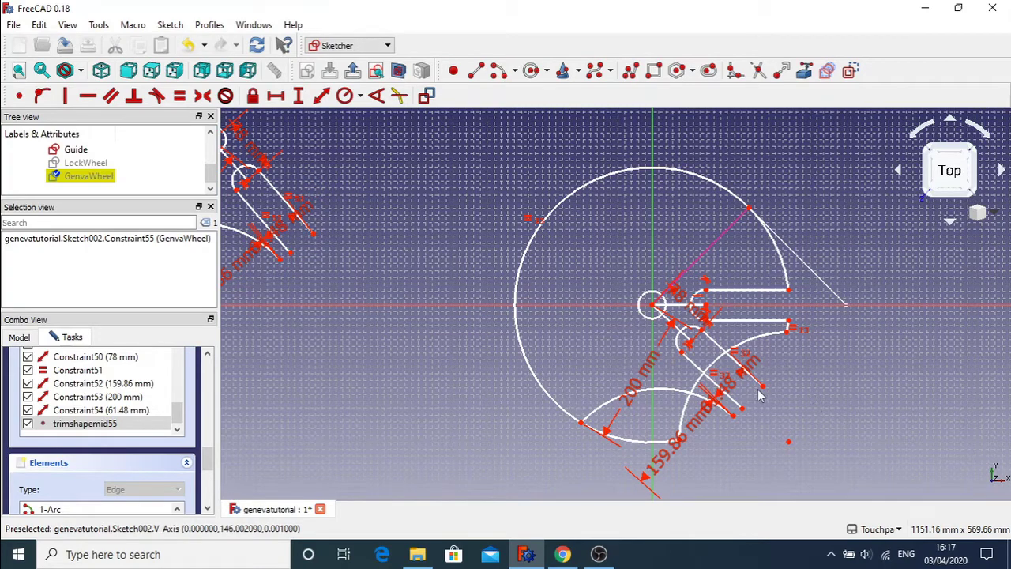
mouse_move(765, 391)
left_mouse_down()
mouse_move(795, 352)
mouse_move(796, 300)
mouse_move(786, 343)
mouse_move(711, 347)
mouse_move(731, 373)
mouse_move(672, 439)
mouse_move(641, 447)
left_mouse_up()
left_click(793, 327)
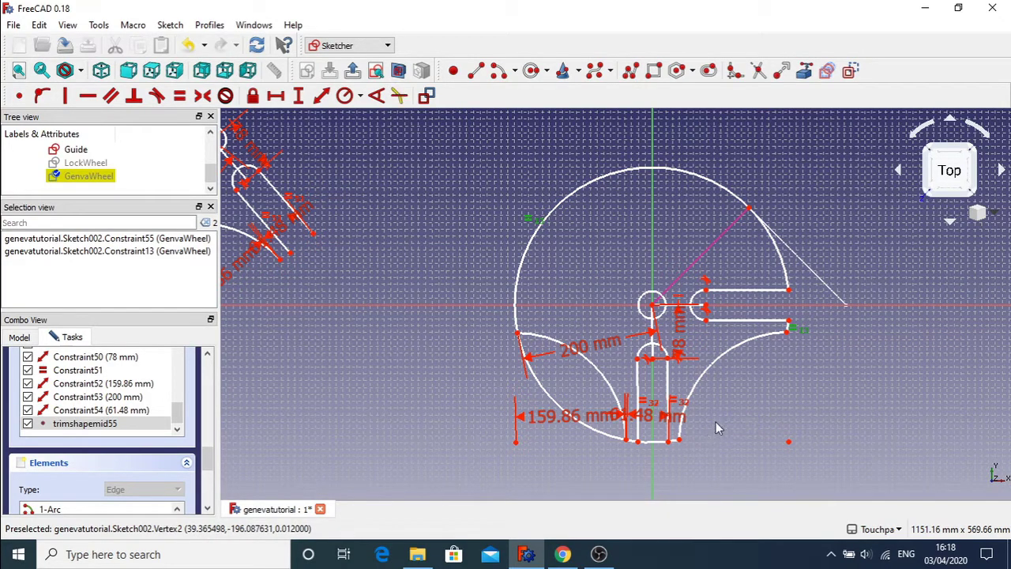
mouse_move(637, 443)
left_mouse_down()
mouse_move(730, 430)
mouse_move(635, 451)
left_mouse_up()
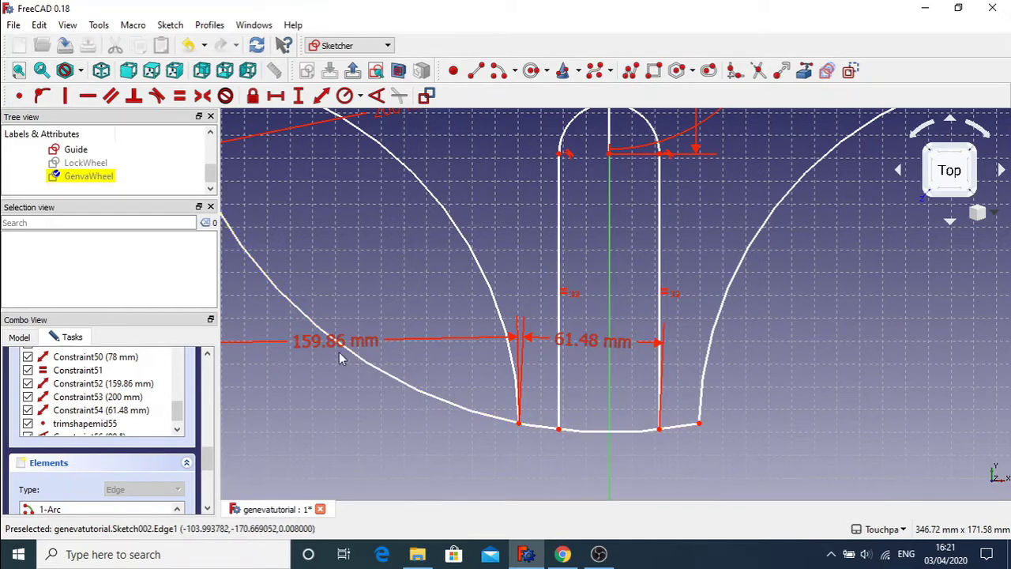
Step: Trim the lower arc under the slot, then undo and redo the change
left_click(759, 70)
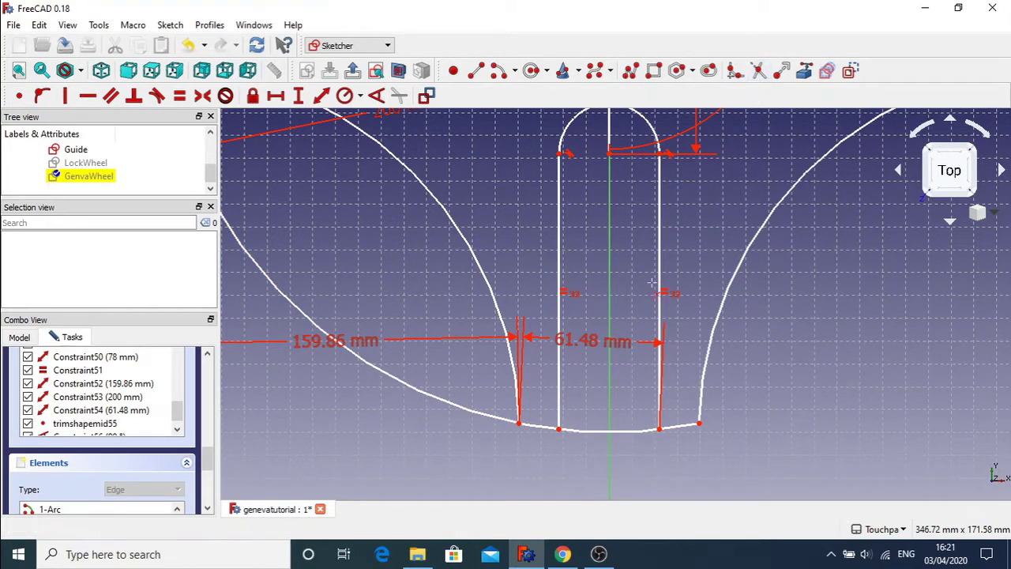
left_click(610, 431)
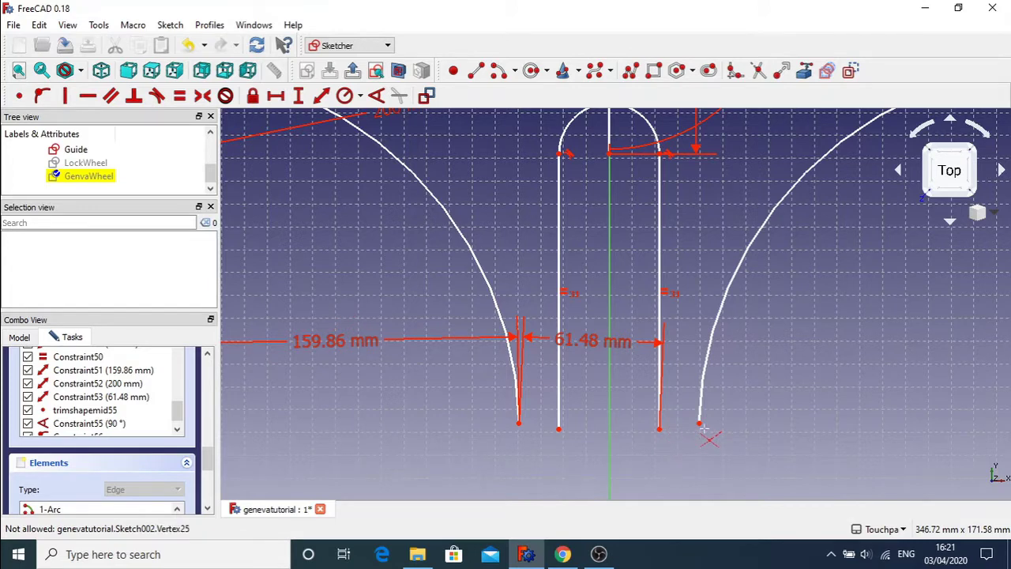
key("ctrl+z")
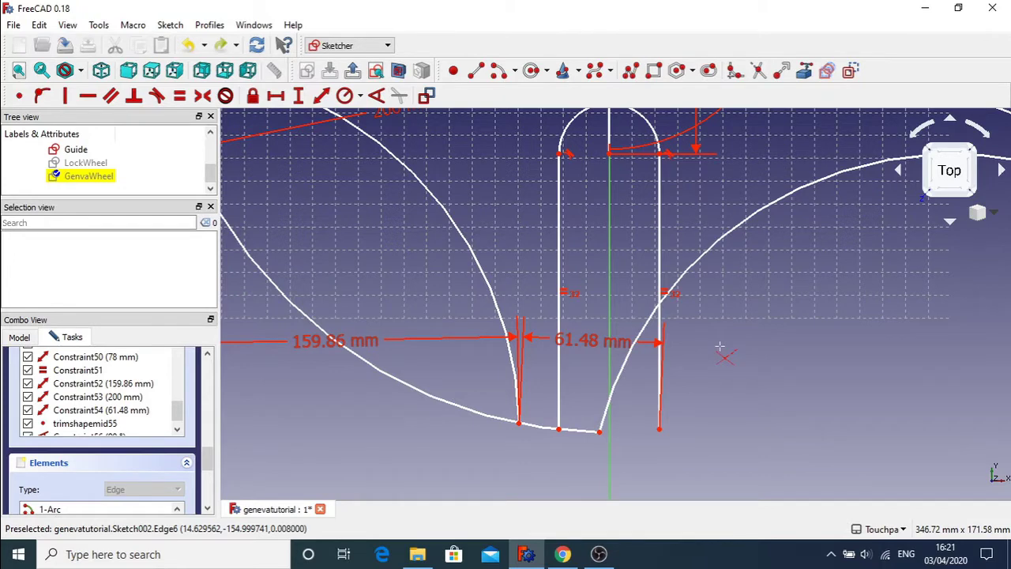
key("ctrl+y")
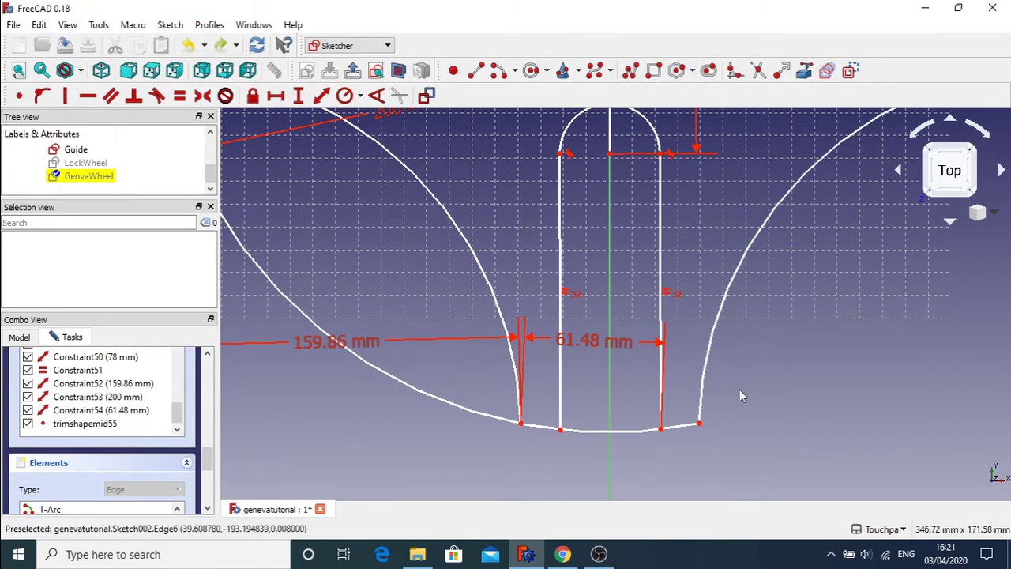
Step: Select the left arc and right slot side, trim the lower arc segments, then undo to restore the arcs
left_click(641, 431)
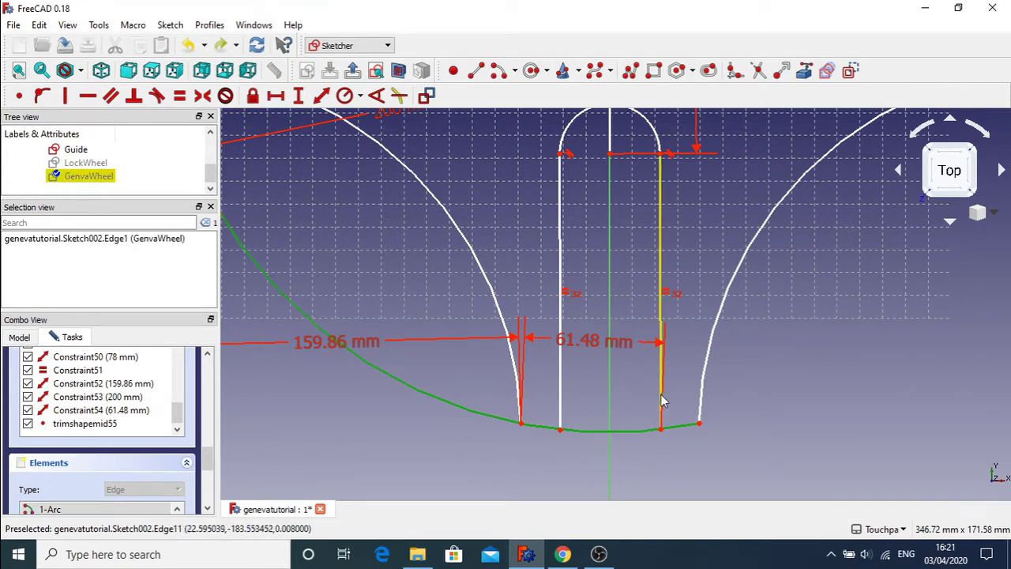
left_click(662, 401)
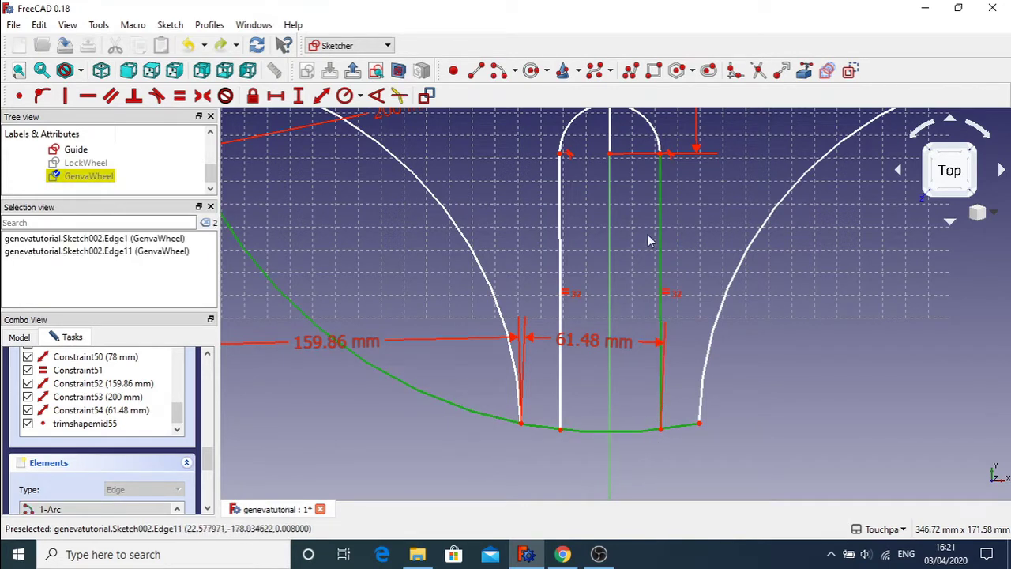
left_click(760, 71)
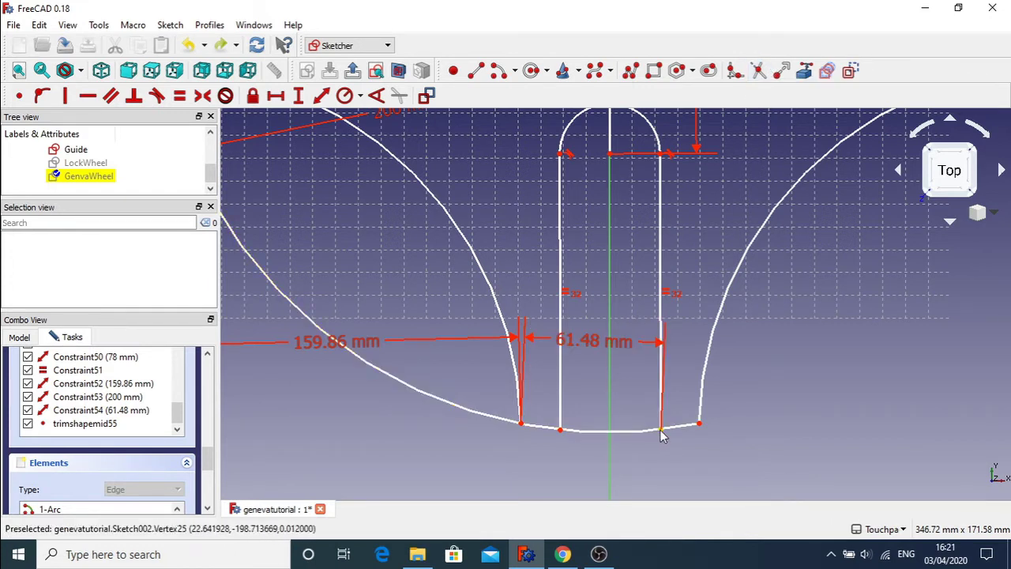
left_click(756, 72)
left_click(606, 430)
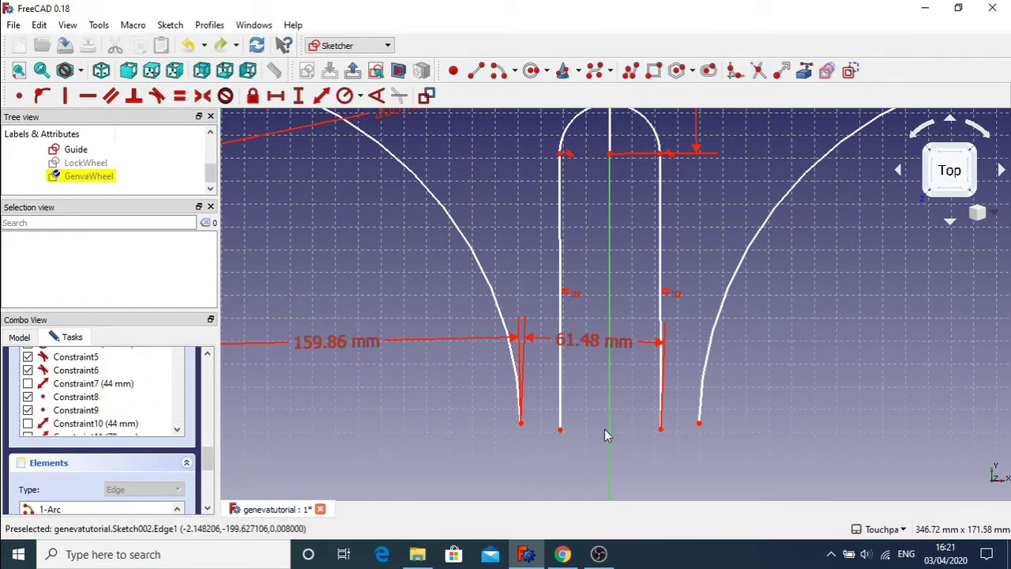
key("ctrl+z")
key("ctrl+z")
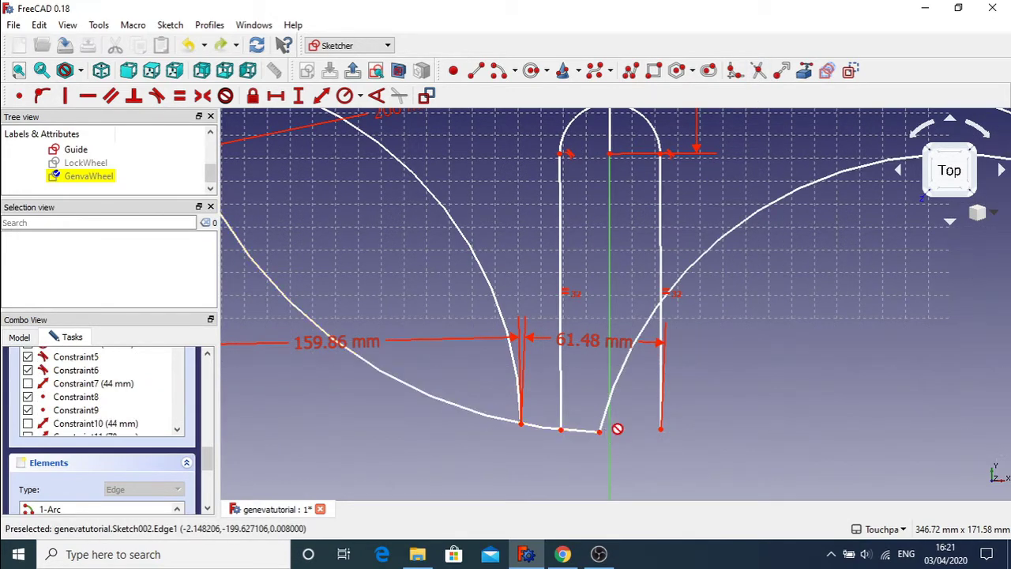
key("ctrl+z")
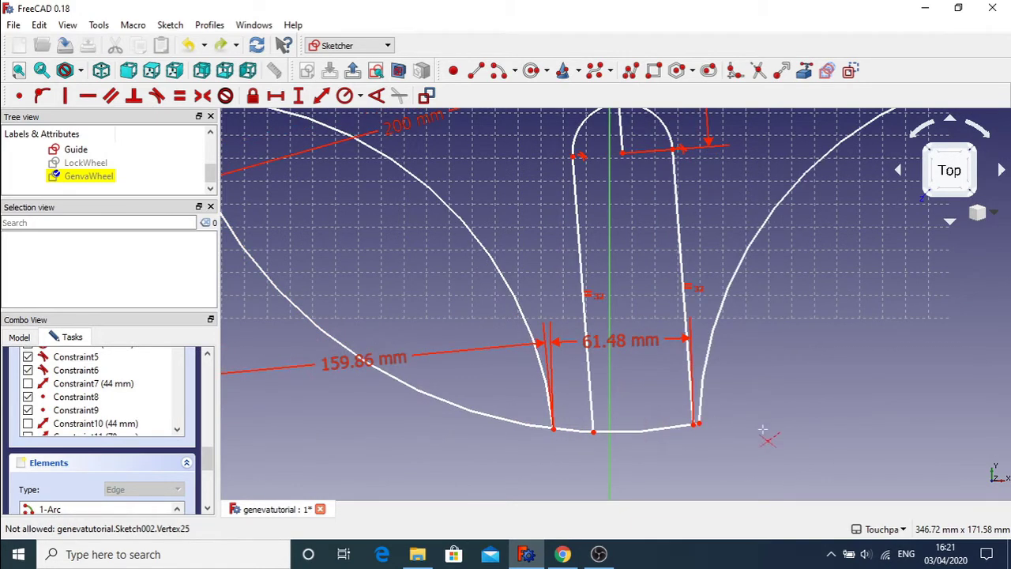
key("ctrl+z")
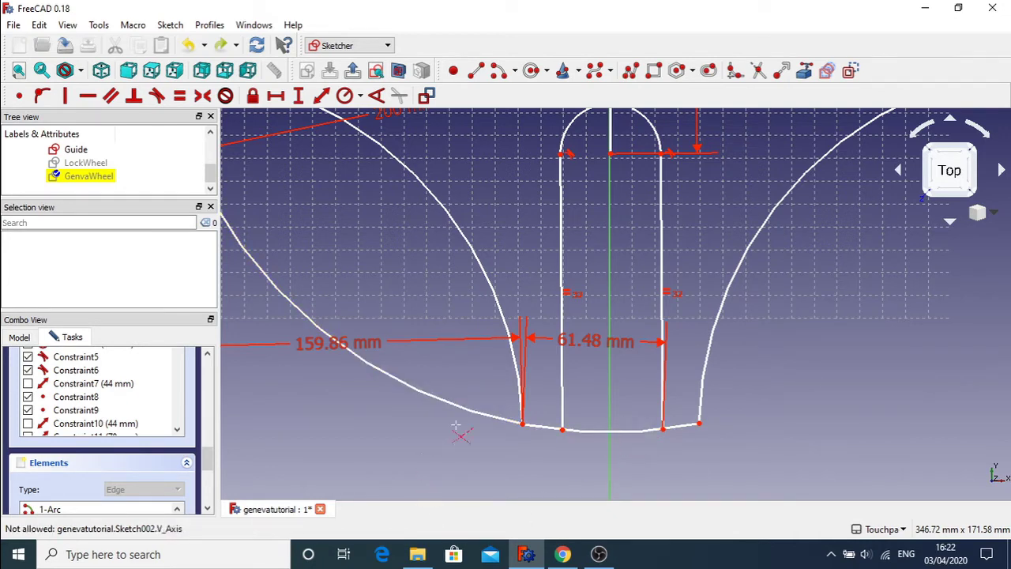
Step: Trim away the lower part of the left arc, then undo the trim
scroll(456, 427, "down", 3)
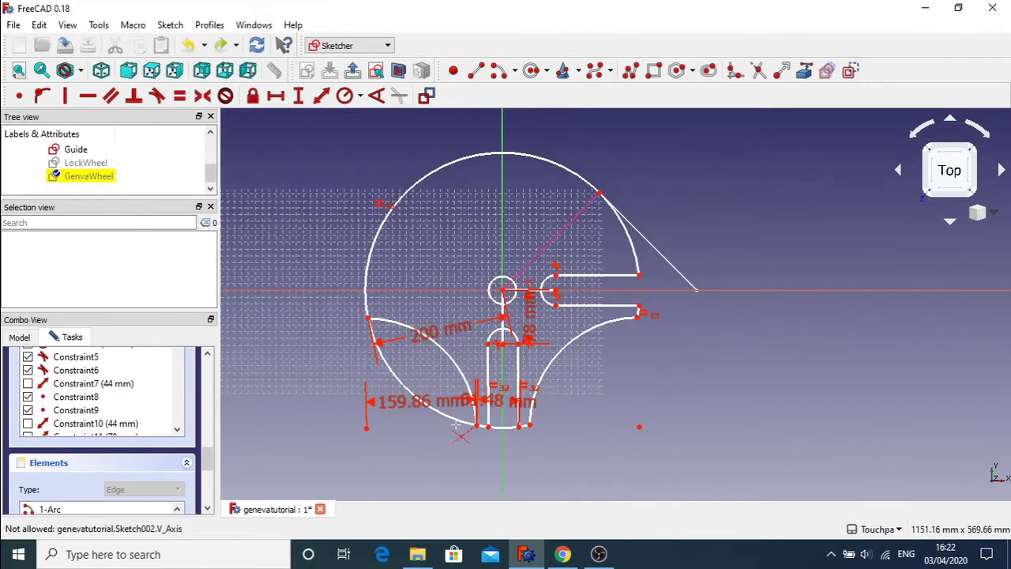
scroll(459, 427, "up", 3)
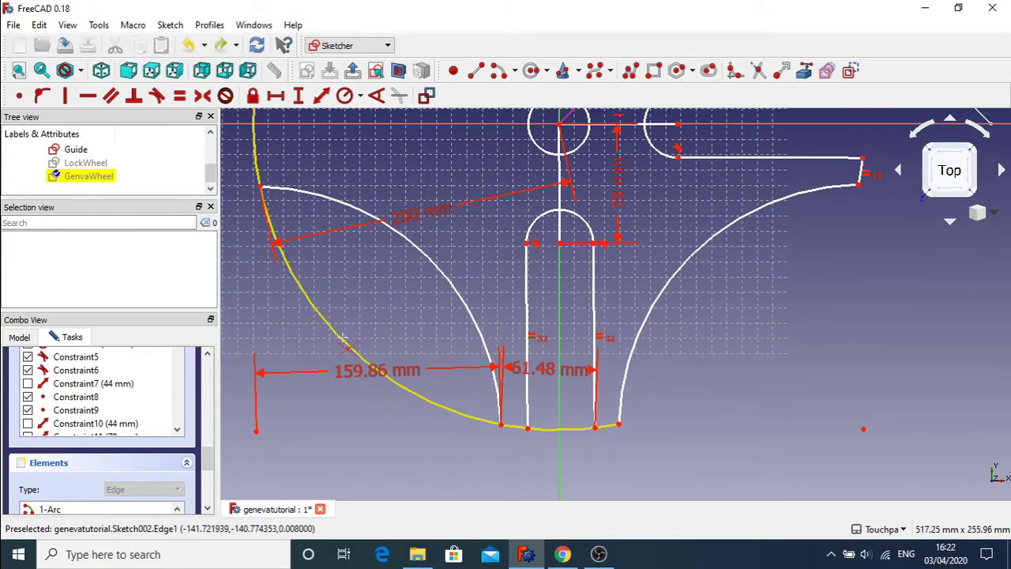
left_click(339, 338)
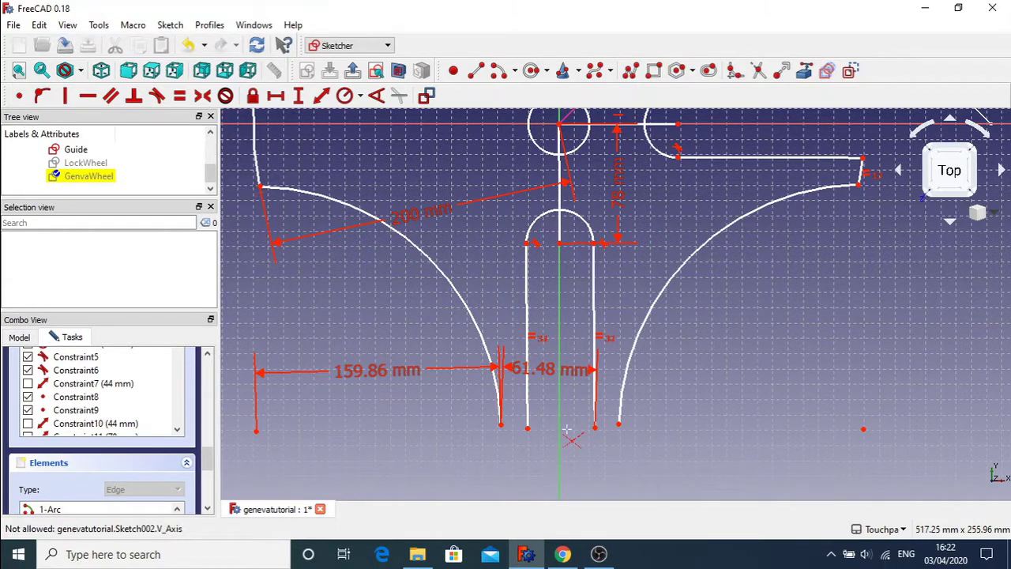
key("ctrl+z")
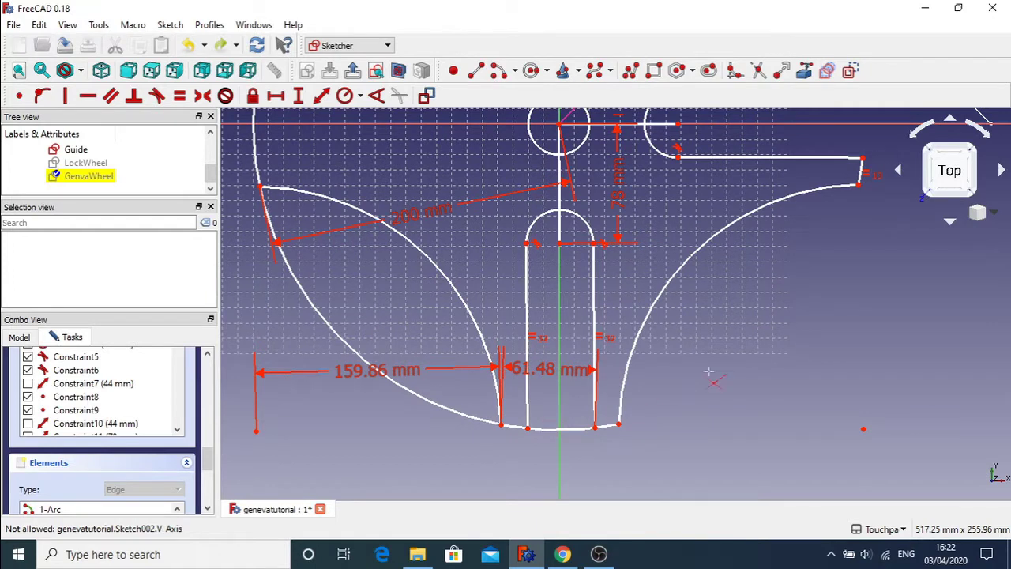
Step: Try a 130 mm length on the slot's right side and dismiss the conflicting-constraints error
left_click(596, 322)
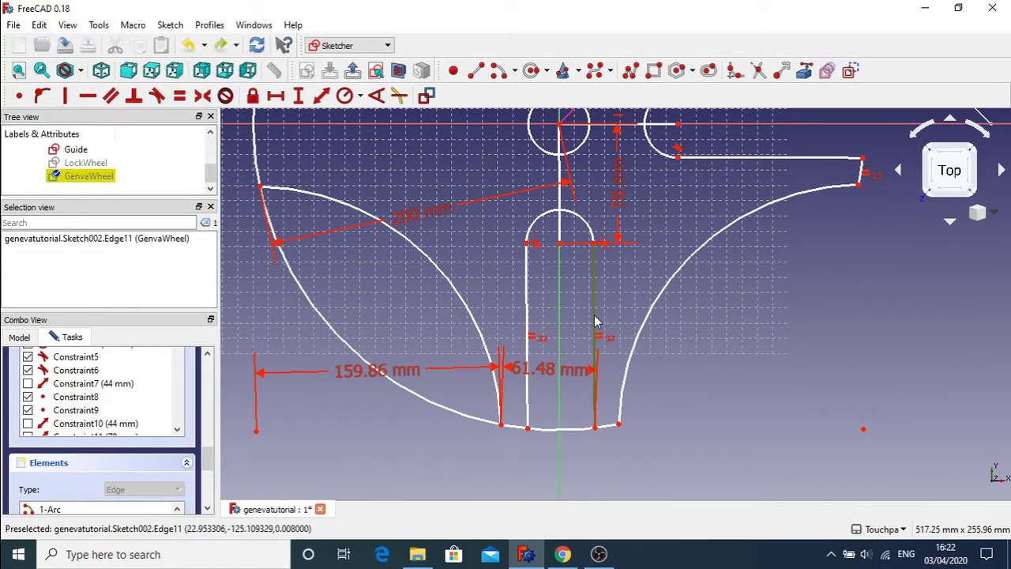
left_click(321, 96)
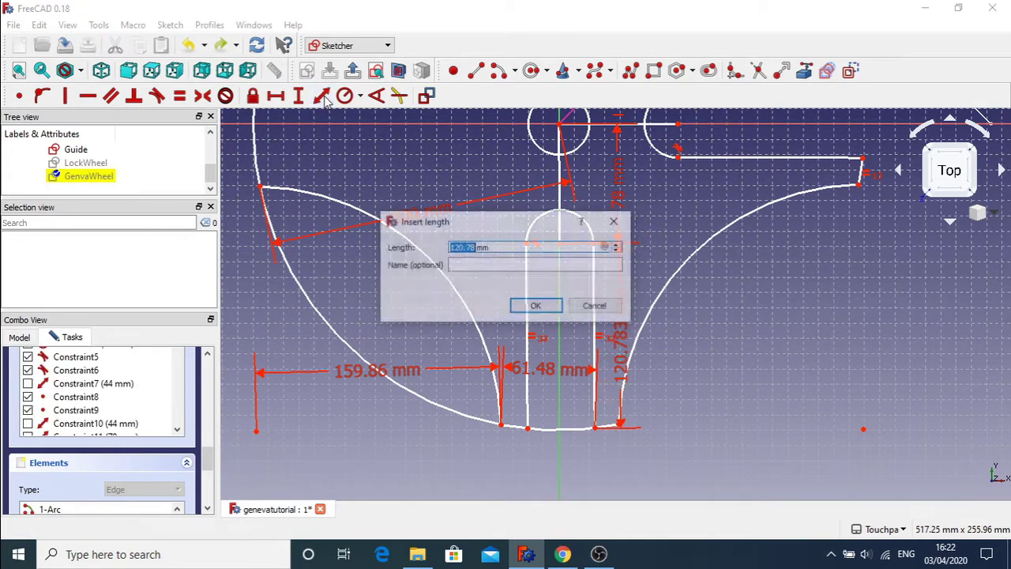
type("1")
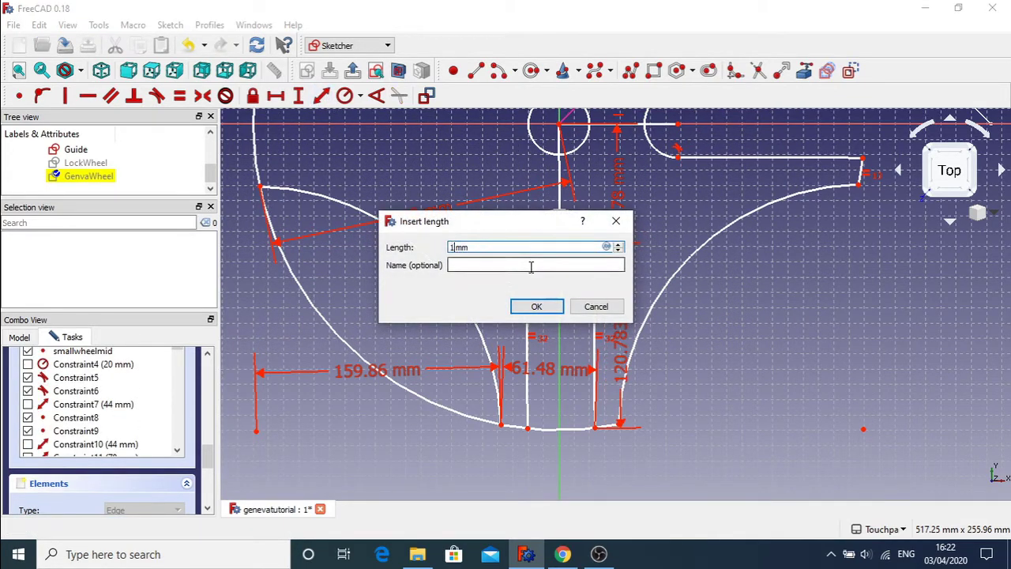
key("Return")
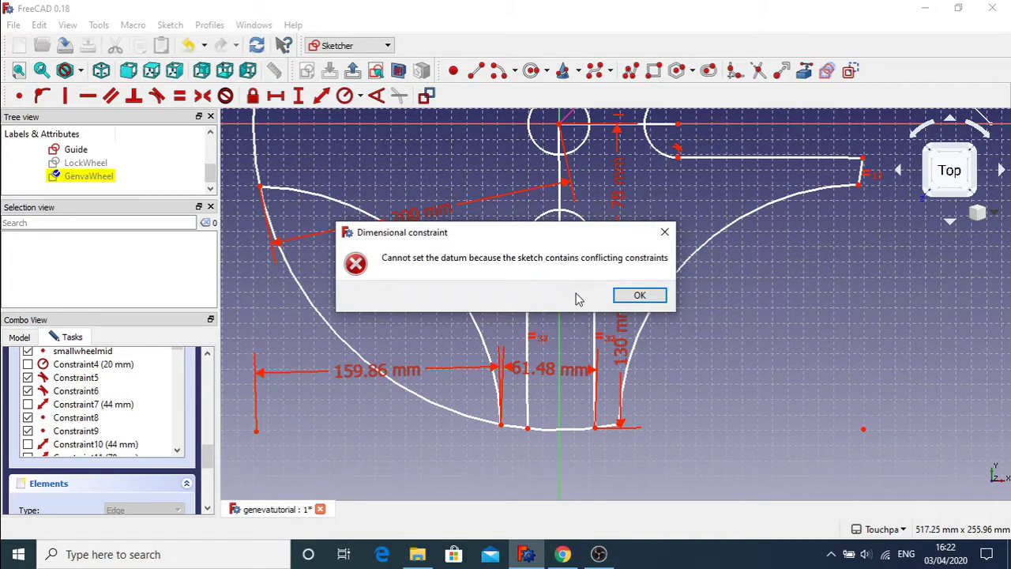
left_click(638, 294)
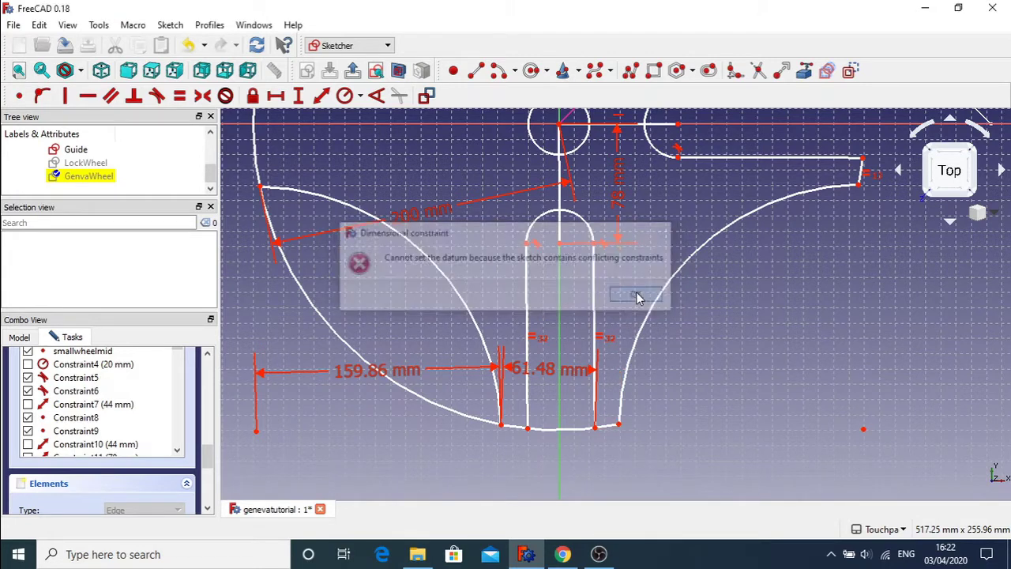
Step: Delete the slot's equal-length constraint and retry 130 mm, which is rejected again
left_click(601, 340)
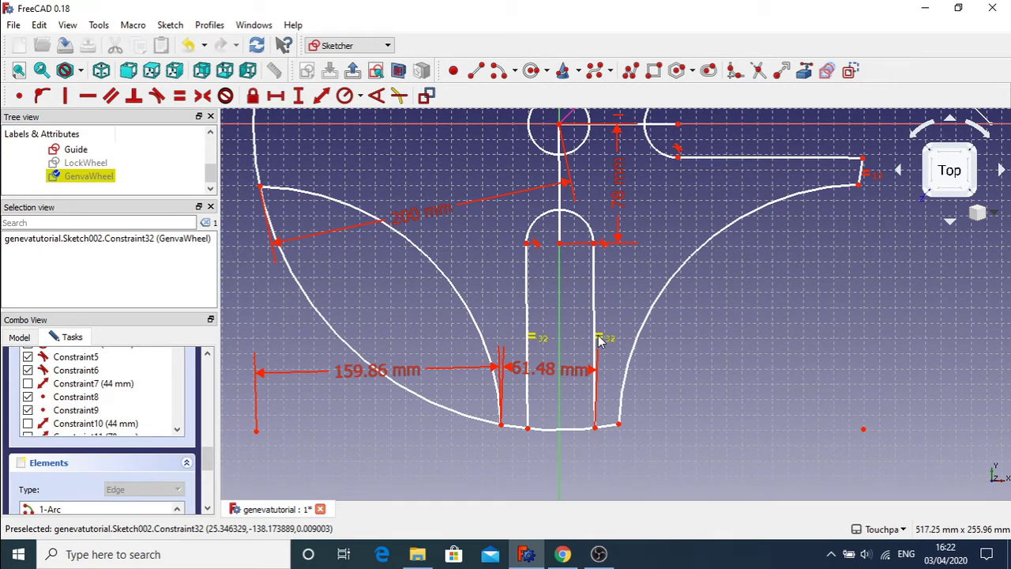
key("Delete")
left_click(597, 342)
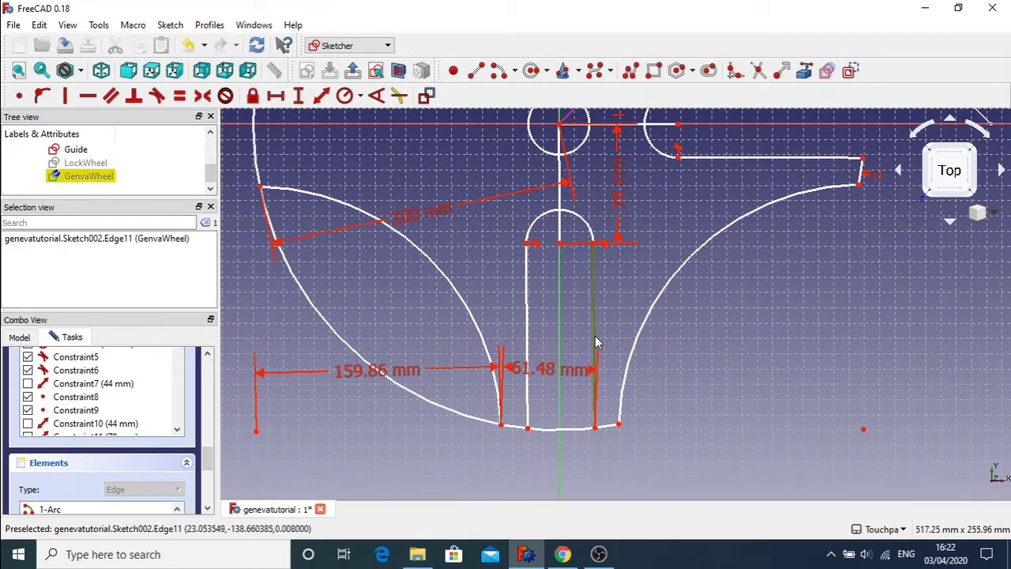
left_click(321, 95)
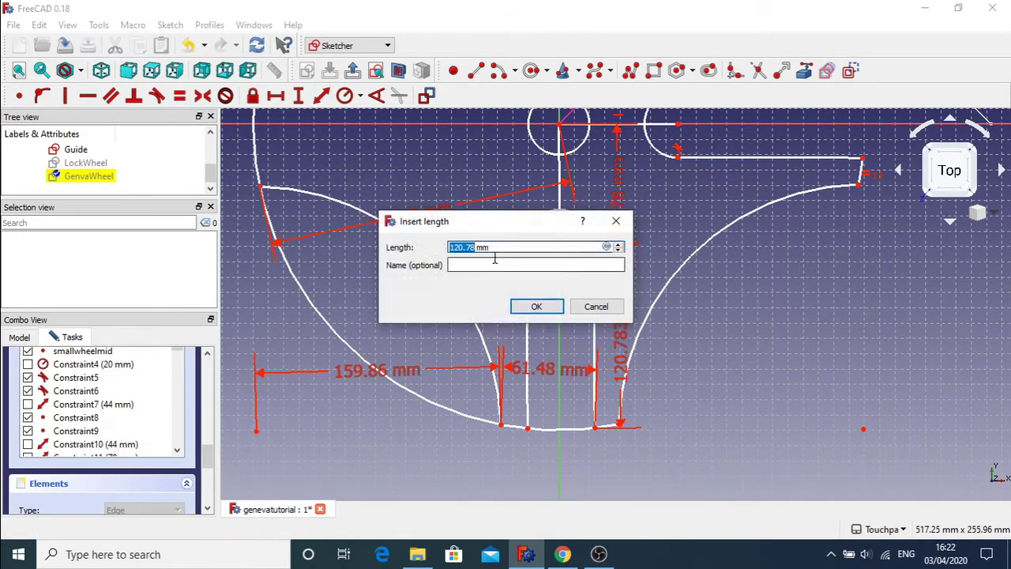
type("1")
key("Return")
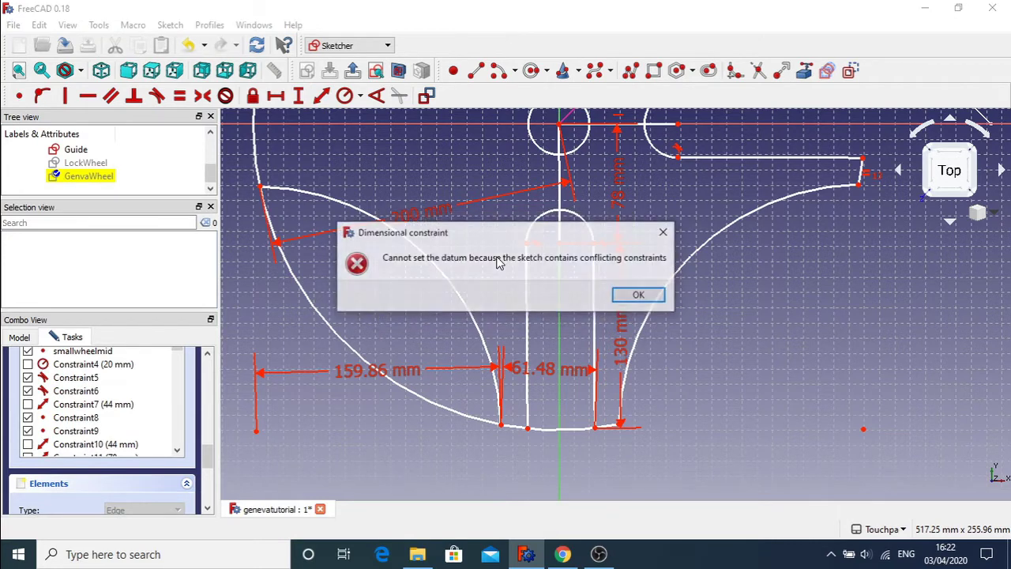
left_click(638, 296)
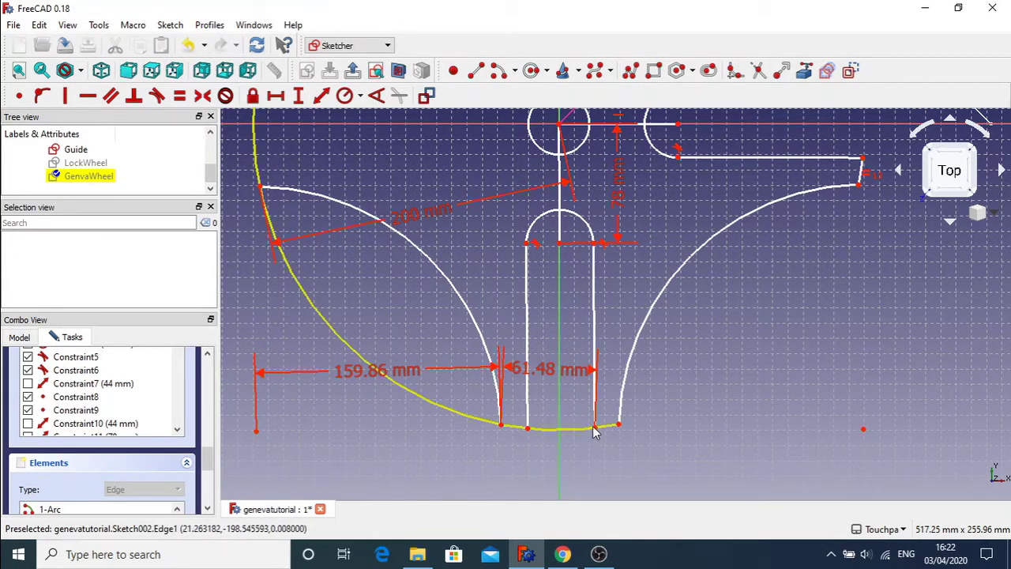
Step: Make the slot's two vertical sides equal length again
left_click(528, 430)
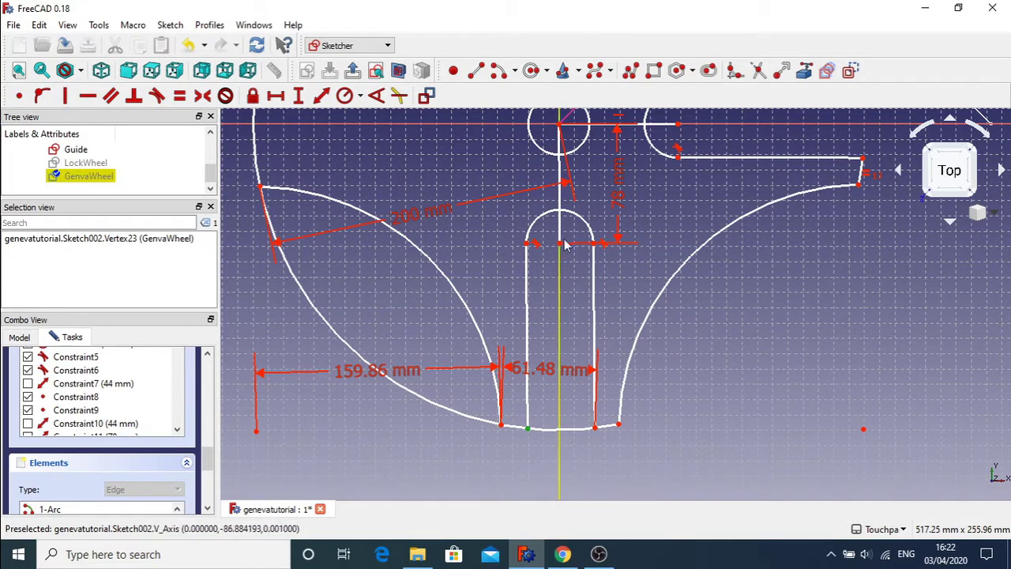
left_click_drag(207, 456, 222, 368)
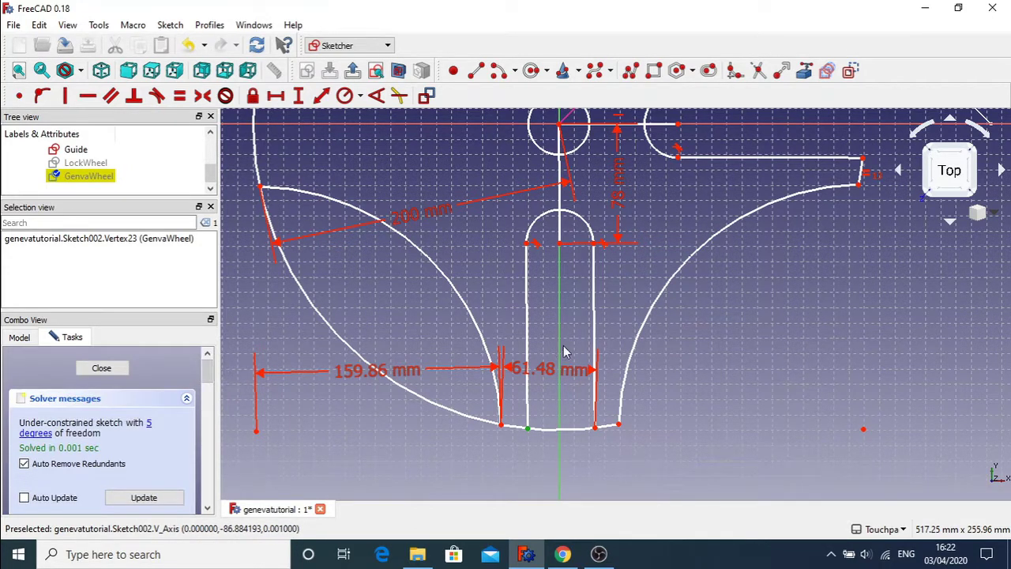
left_click(618, 325)
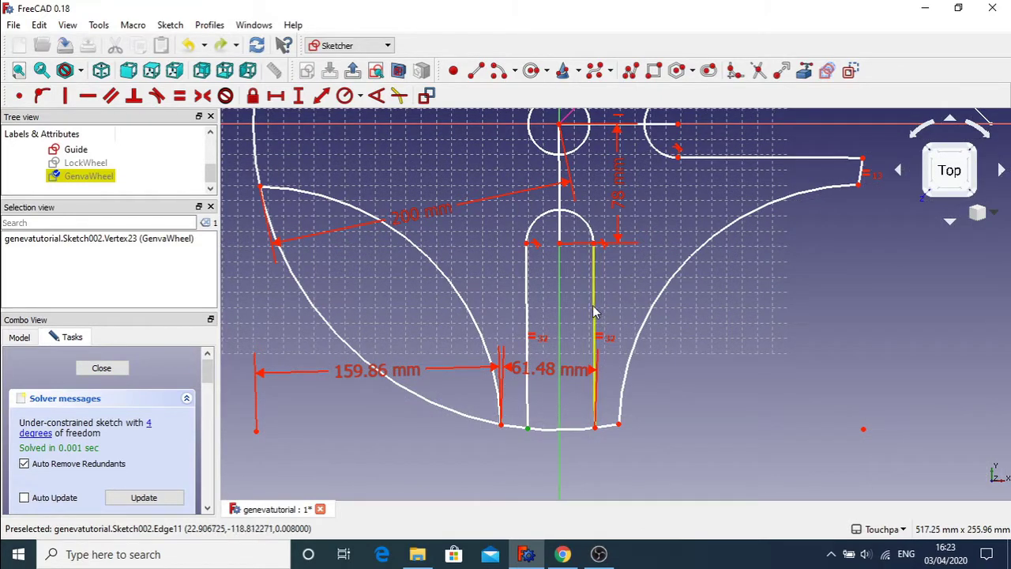
Step: Set a 90° angle between the short top horizontal line and the vertical line above the slot
left_click(599, 131)
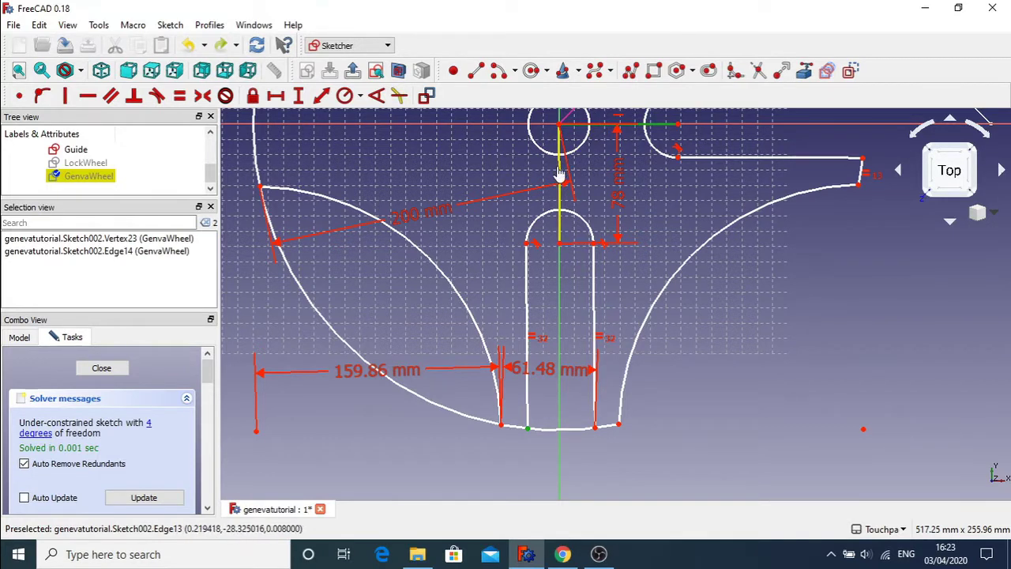
left_click(559, 171)
left_click(499, 169)
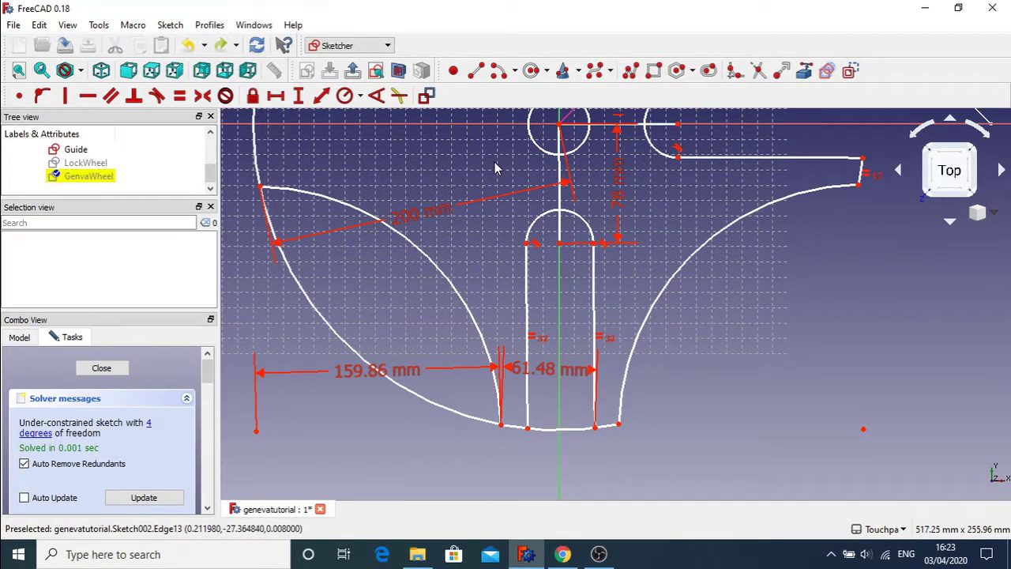
left_click(664, 131)
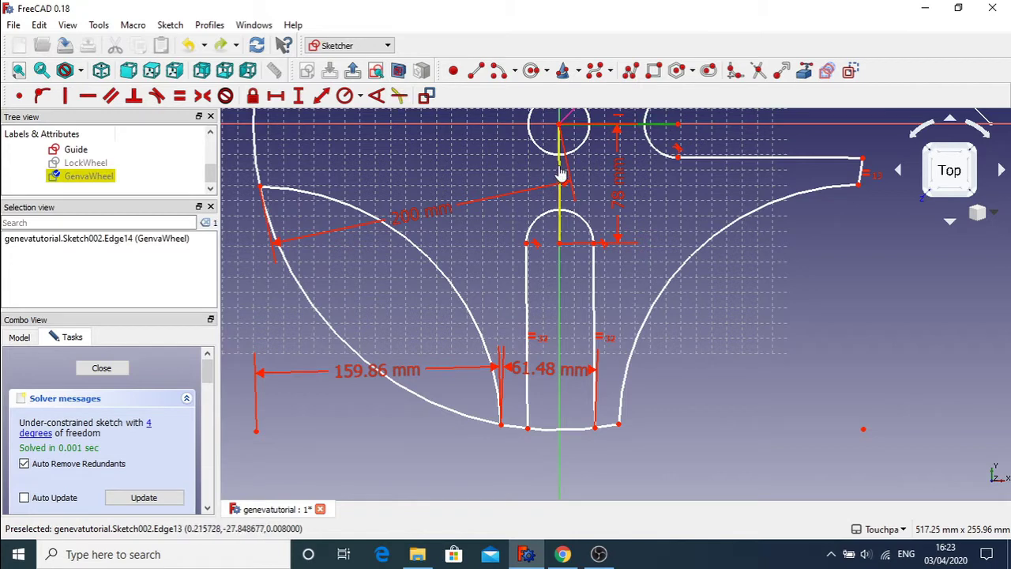
left_click(560, 174)
left_click(376, 96)
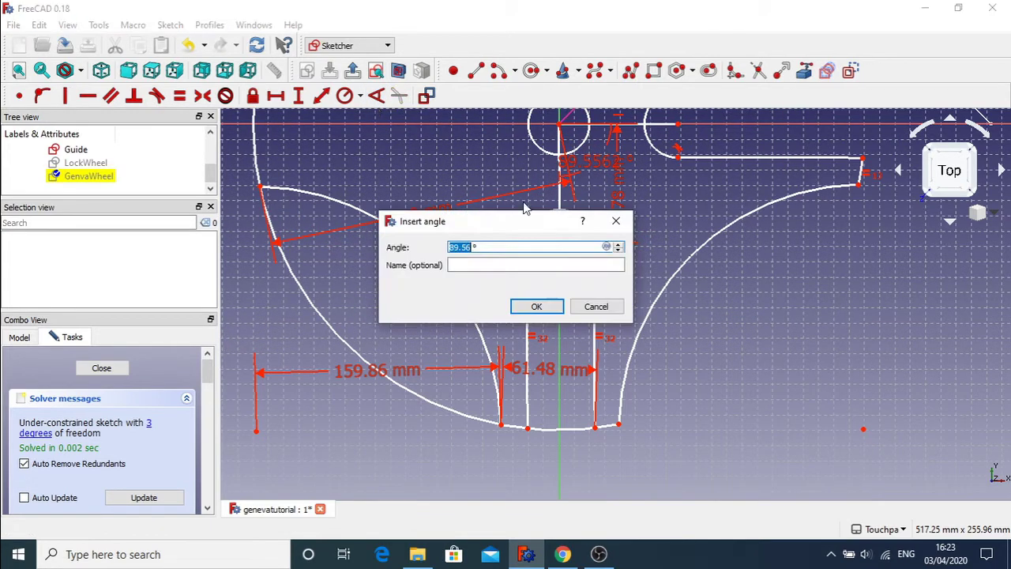
type("90")
key("Return")
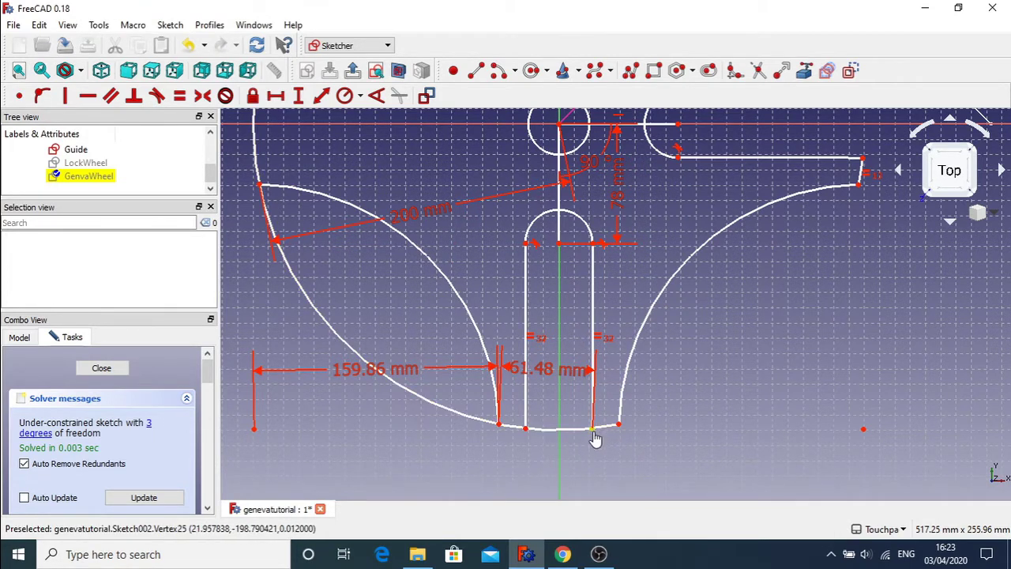
left_click(594, 295)
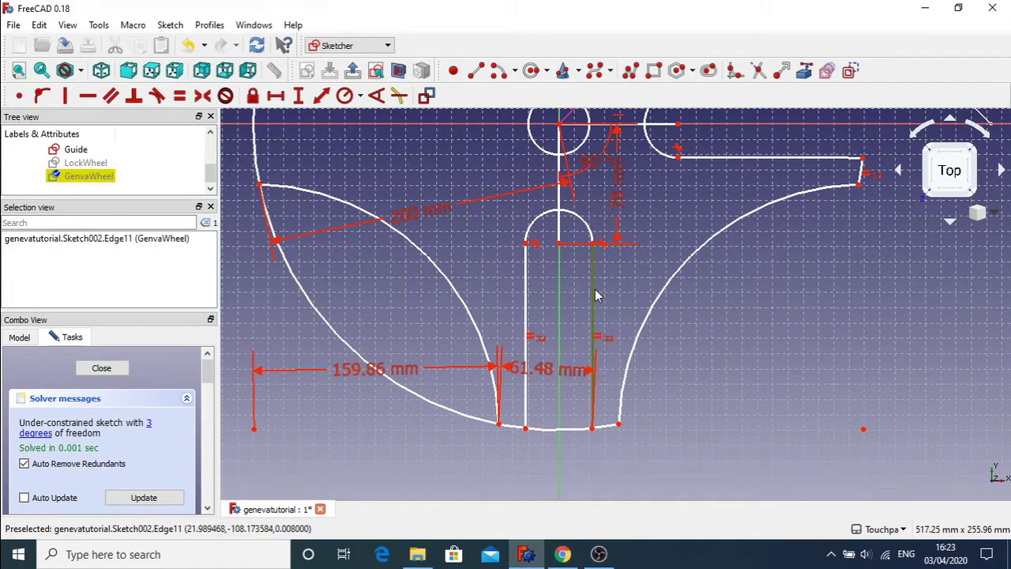
left_click(322, 96)
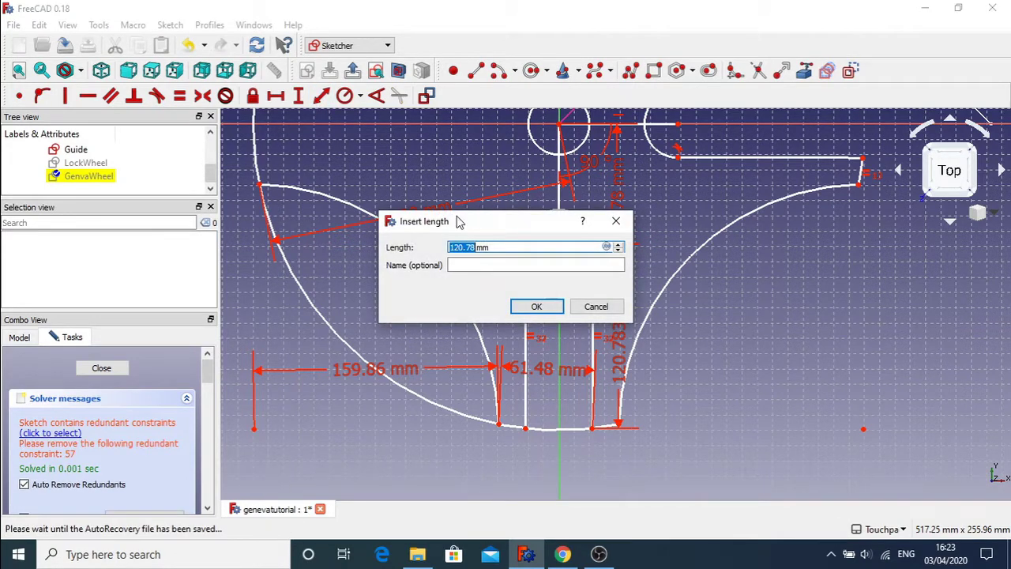
type("13")
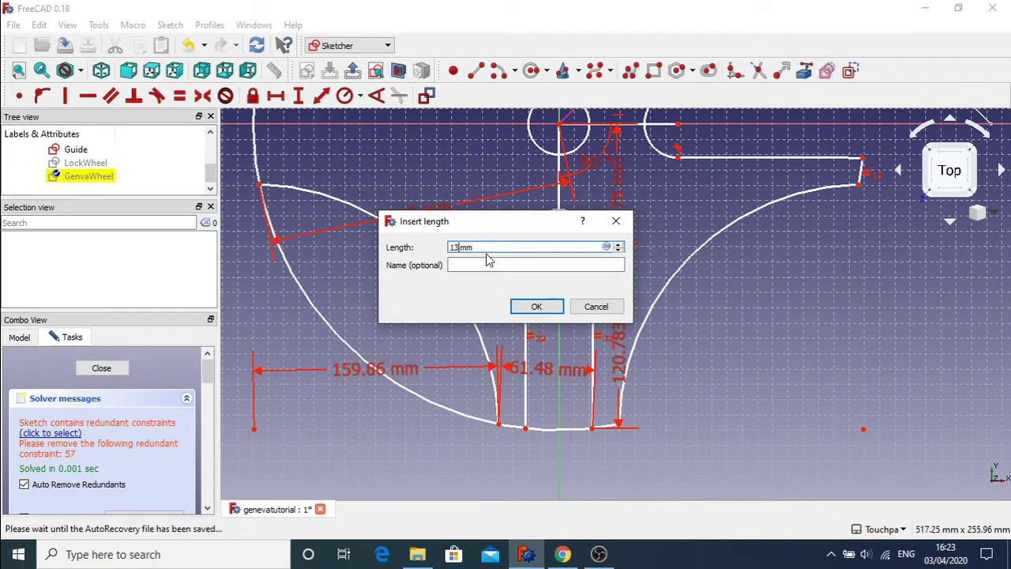
key("Return")
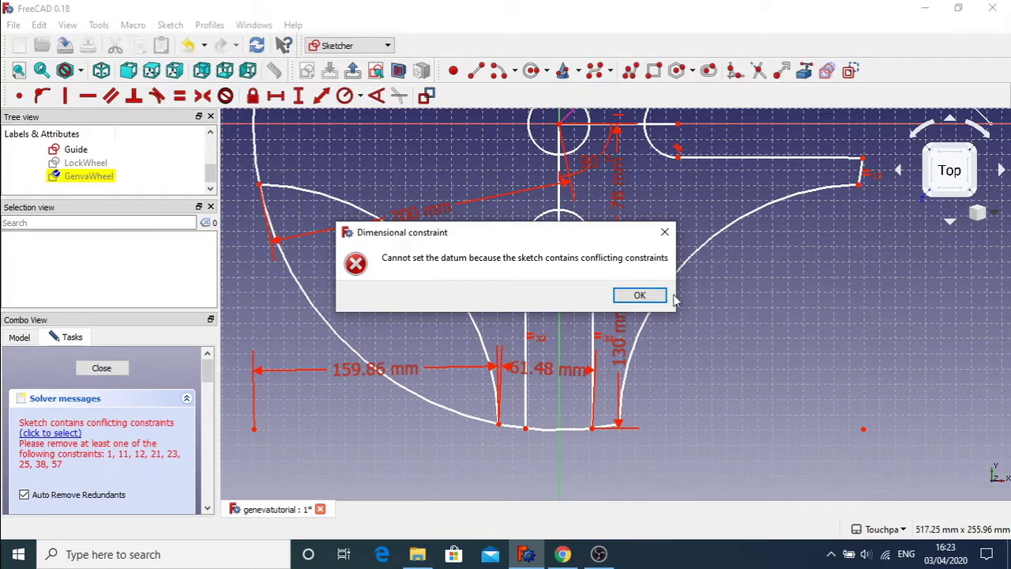
left_click(644, 297)
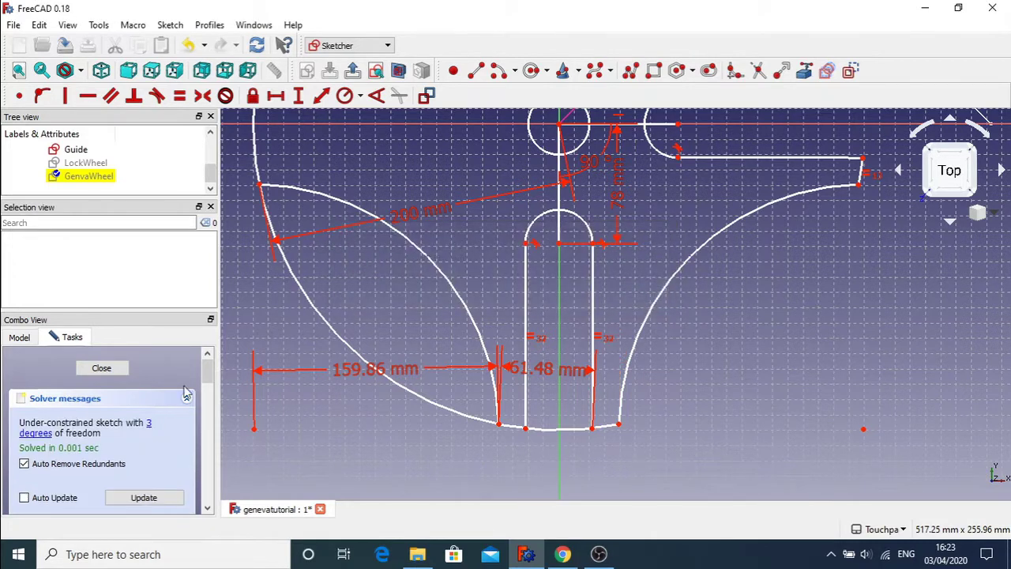
left_click_drag(207, 382, 210, 451)
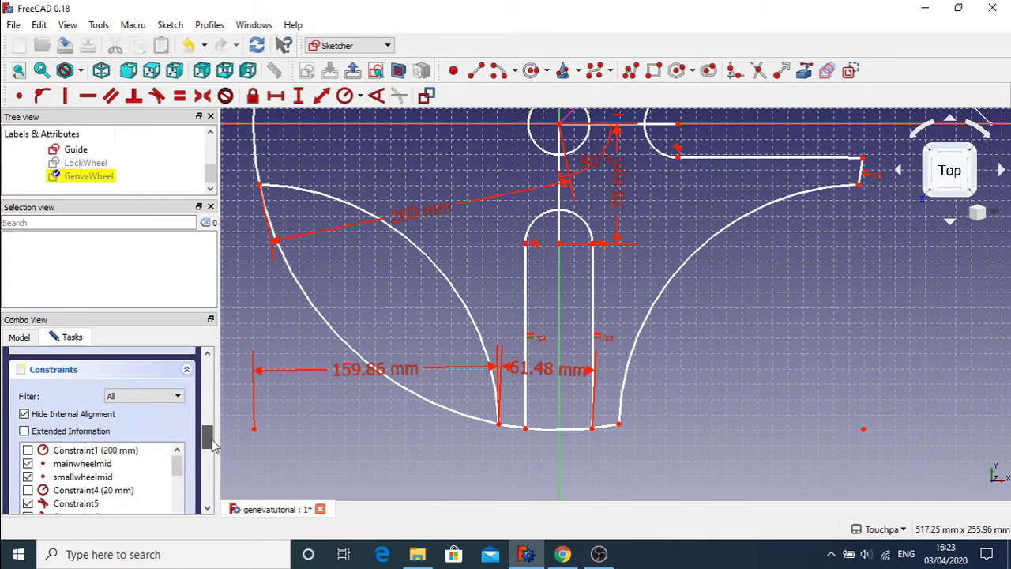
Step: Delete the 200 mm Constraint1 from the Constraints list
left_click(107, 451)
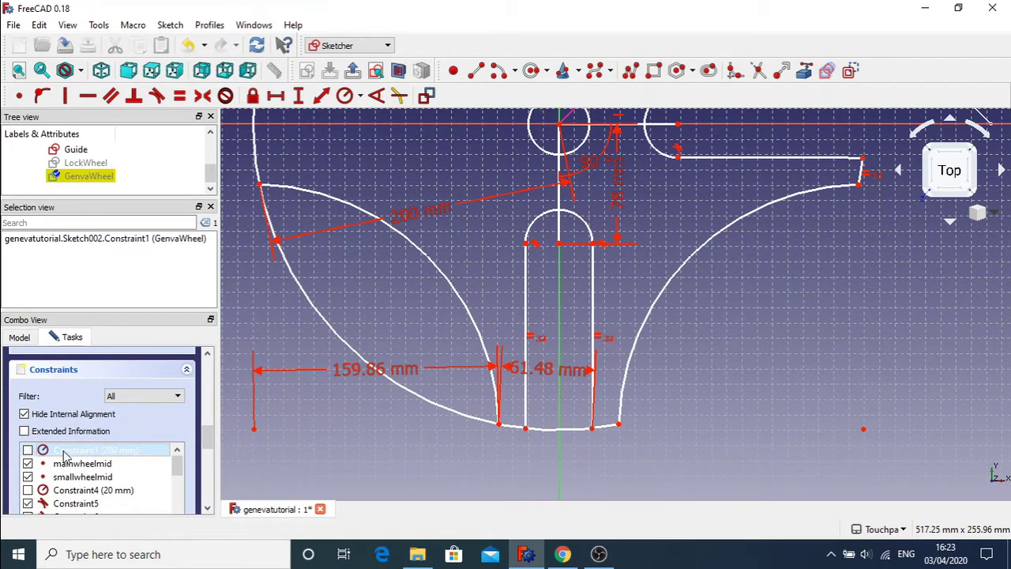
right_click(64, 452)
left_click(118, 425)
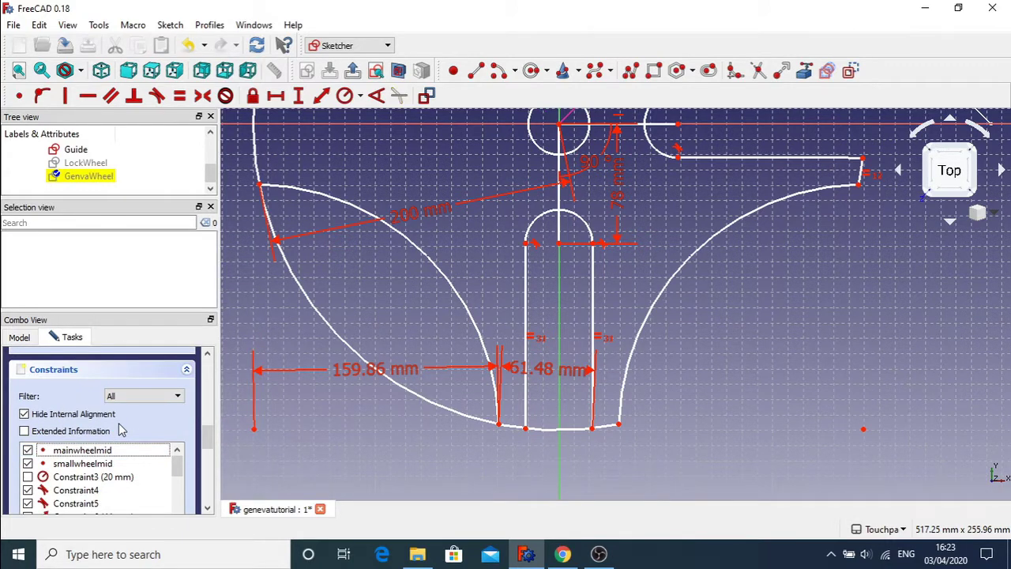
Step: Try twice to give the slot's right edge a 130 mm length, dismissing the conflict error each time
left_click(593, 320)
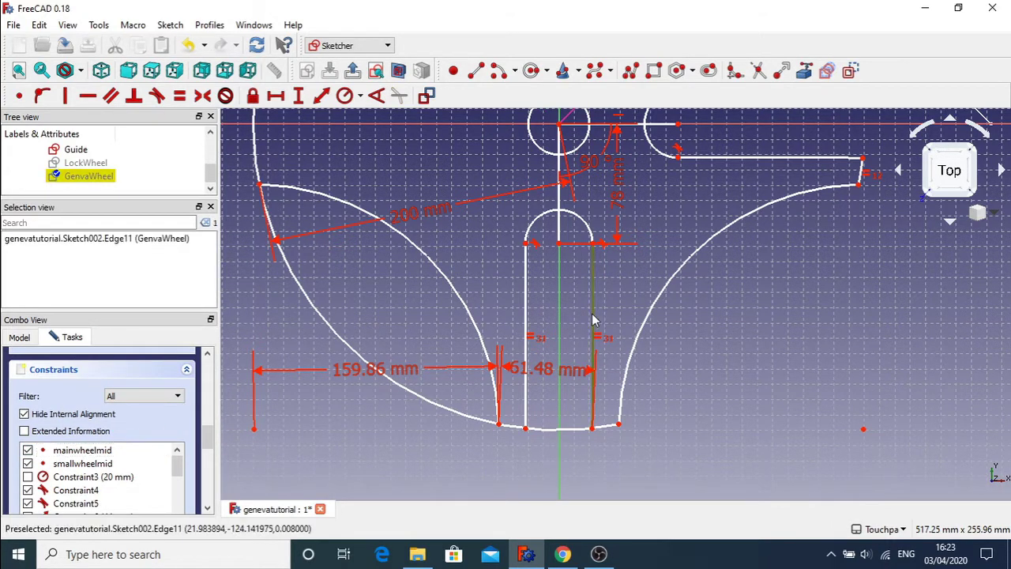
left_click(322, 98)
type("1")
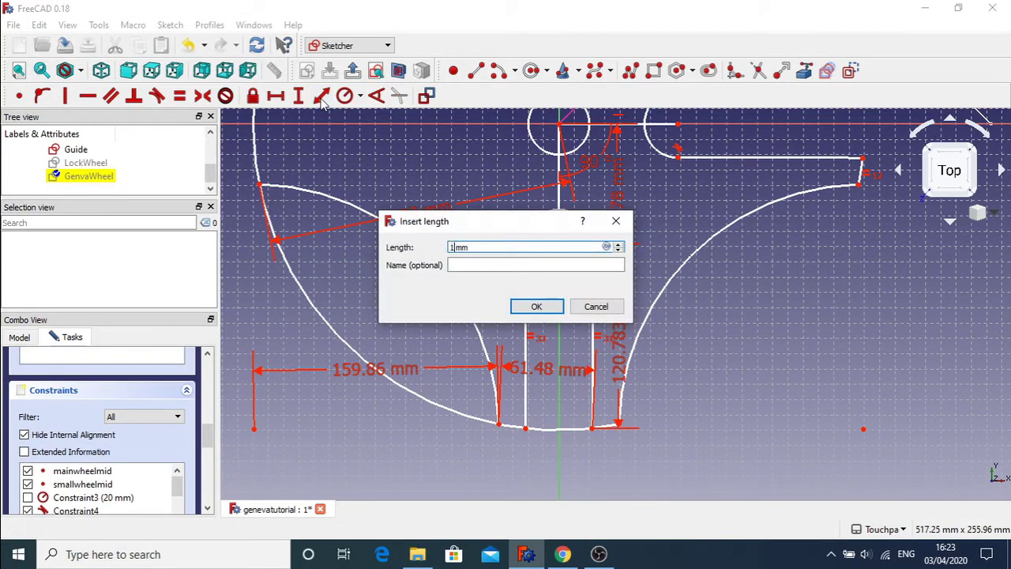
type("30")
key("Return")
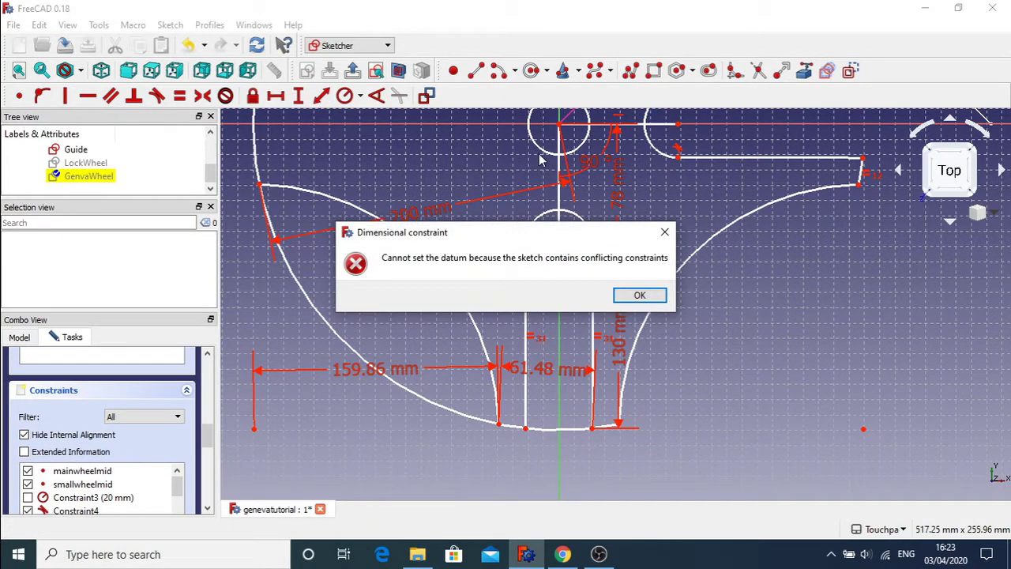
left_click(629, 295)
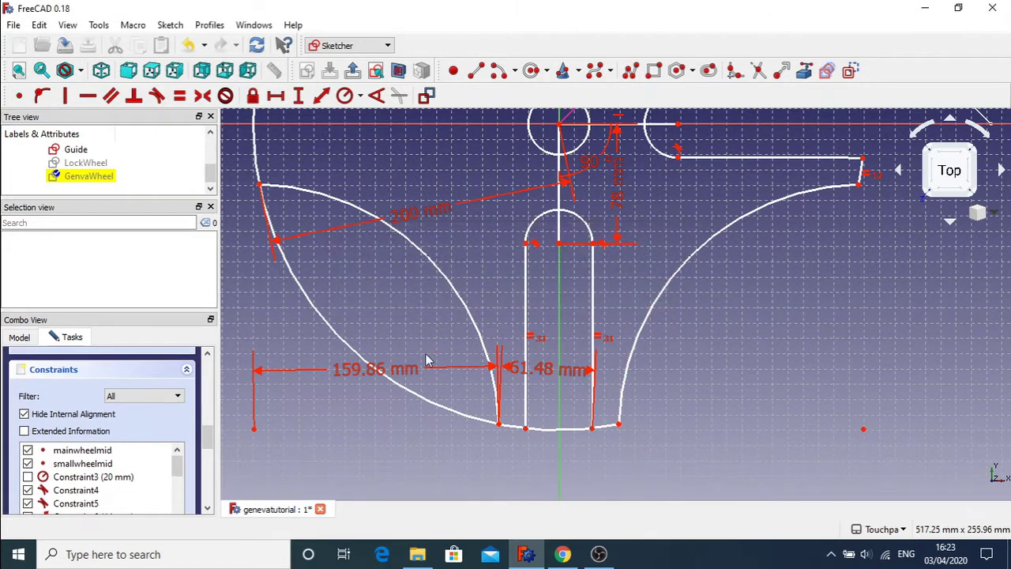
left_click_drag(208, 439, 209, 370)
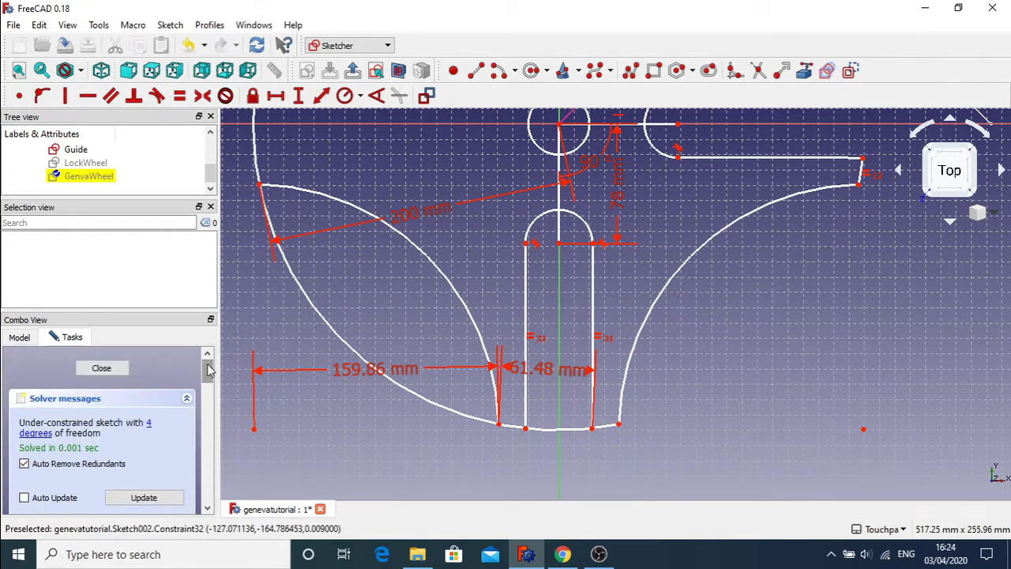
left_click(594, 307)
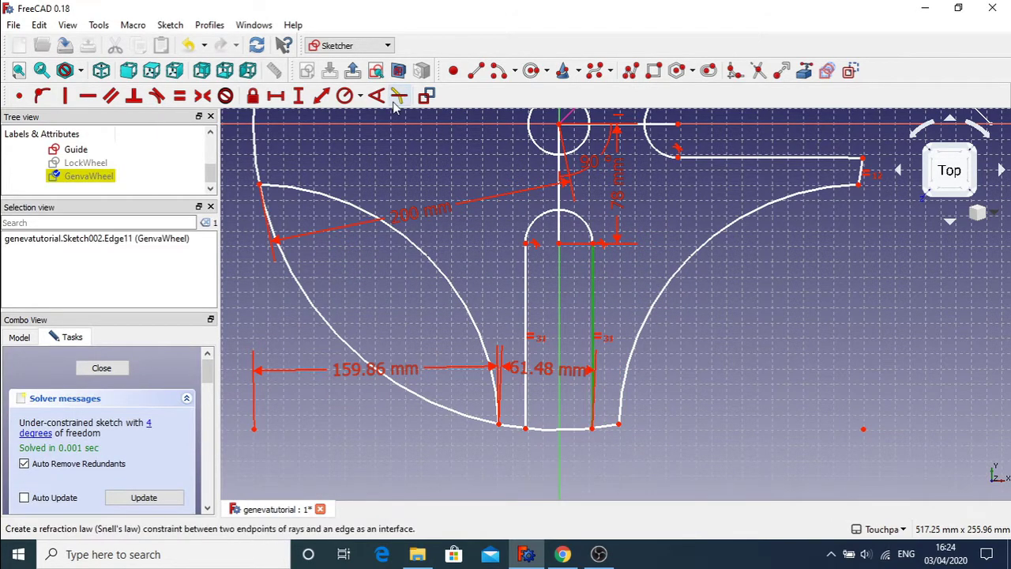
left_click(321, 96)
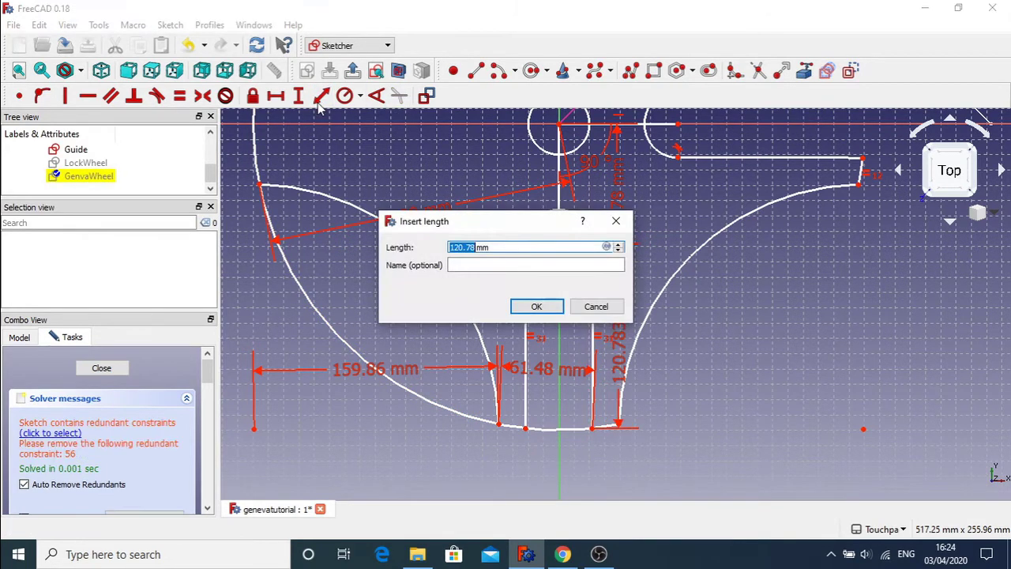
type("130")
key("Return")
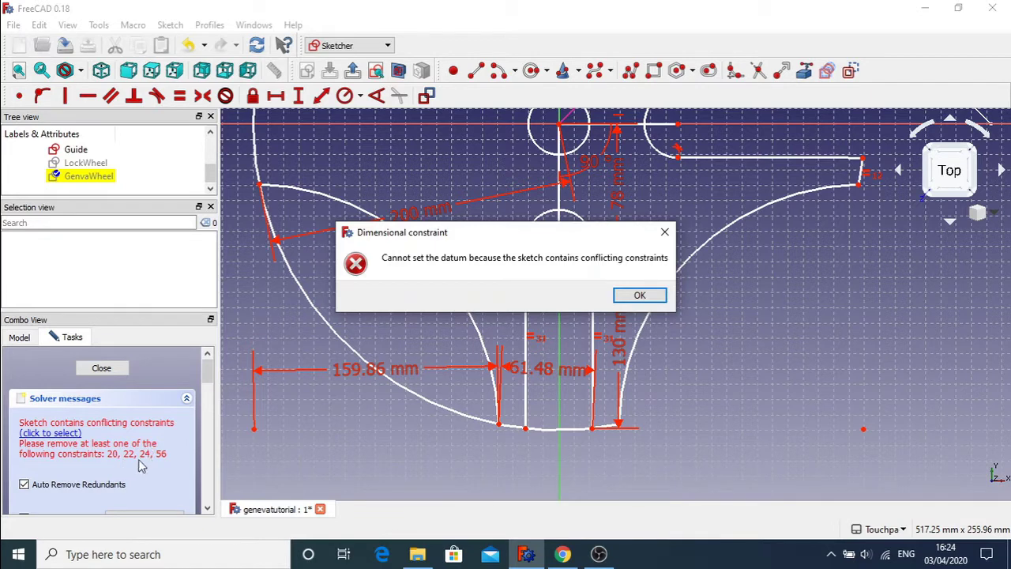
left_click(640, 295)
left_click_drag(210, 364, 220, 448)
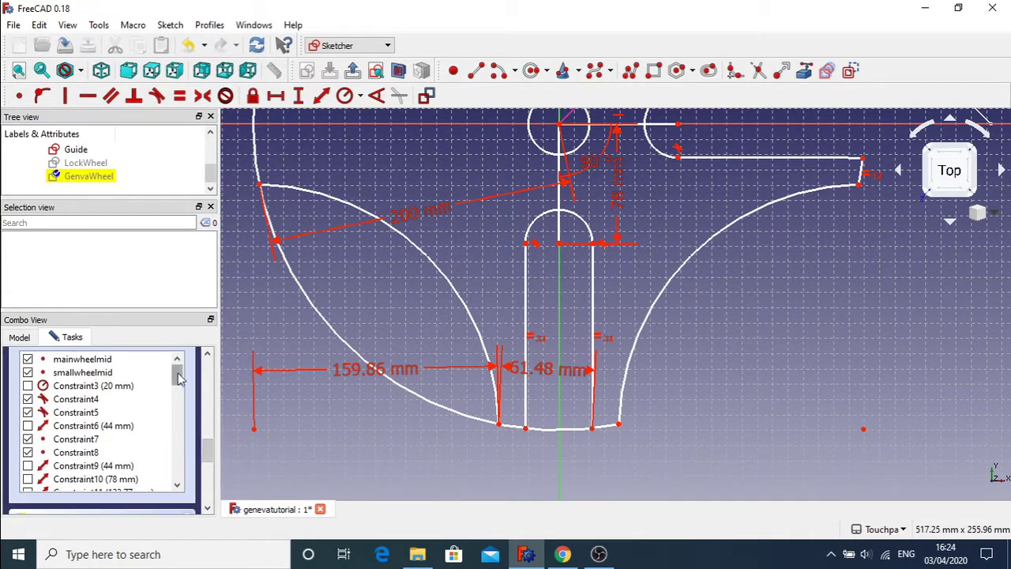
Step: Toggle the visibility of Constraint21 and Constraint22's 44 mm dimension to inspect them
left_click_drag(179, 371, 182, 399)
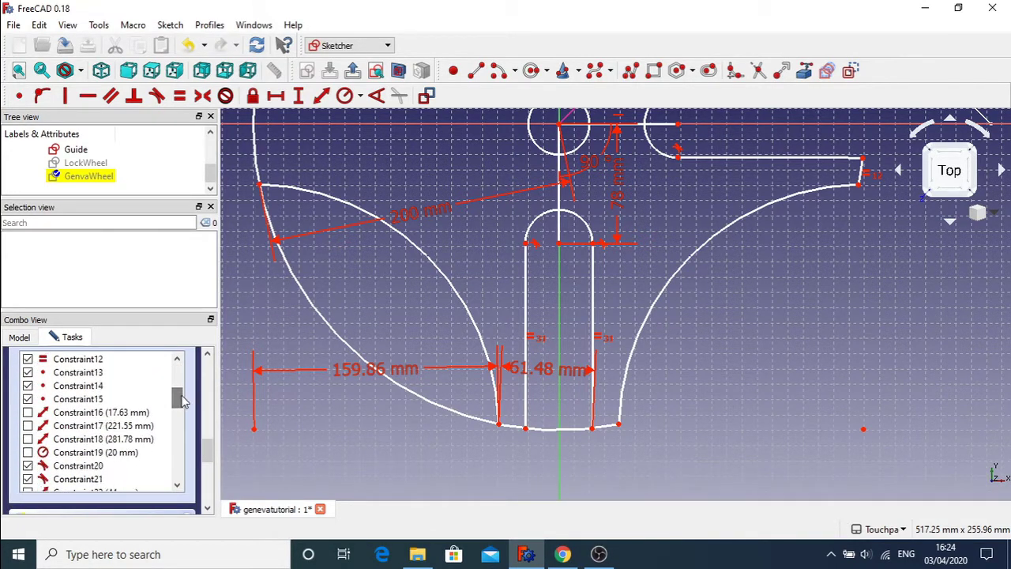
left_click(29, 478)
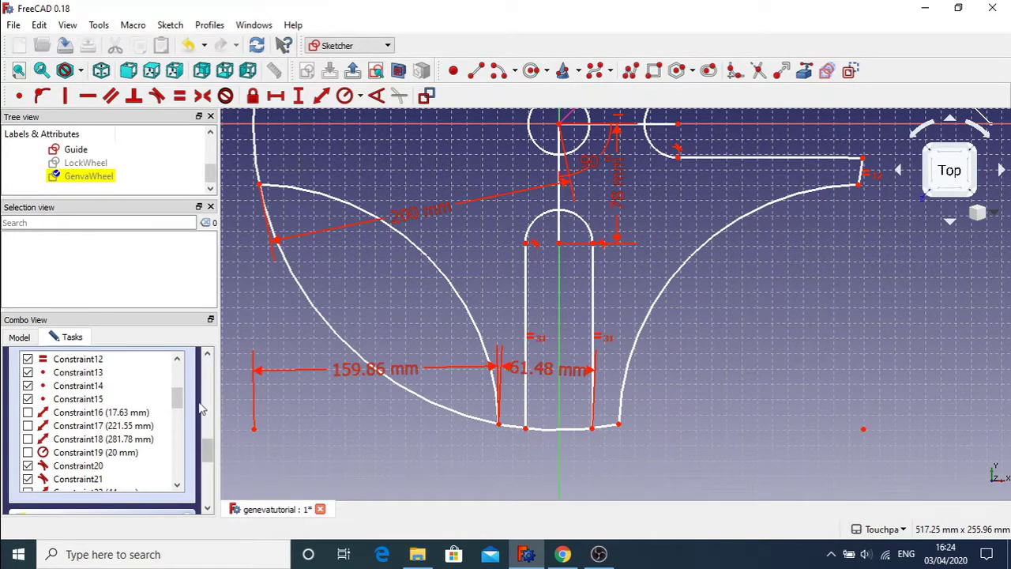
left_click_drag(181, 399, 181, 410)
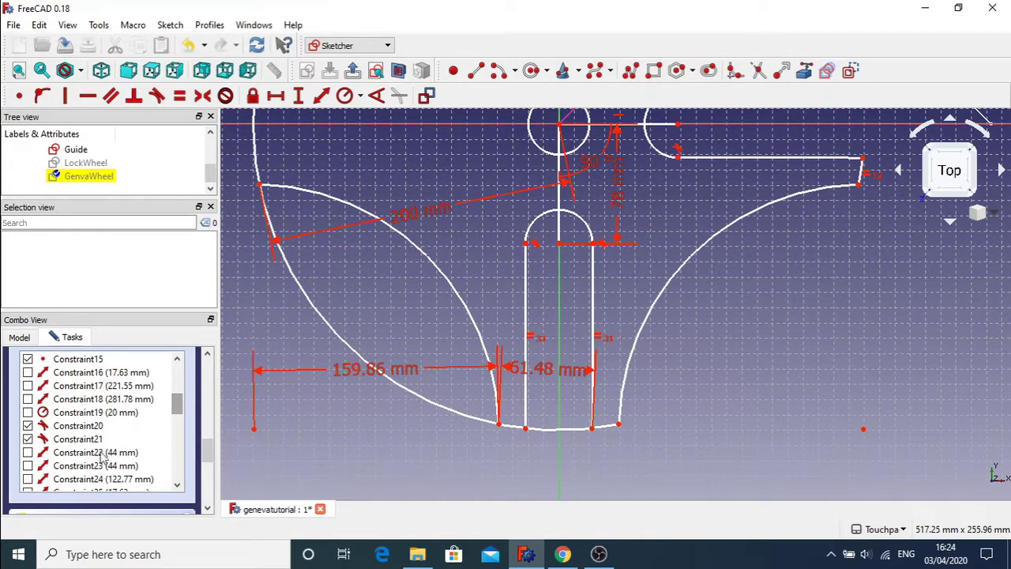
left_click(29, 452)
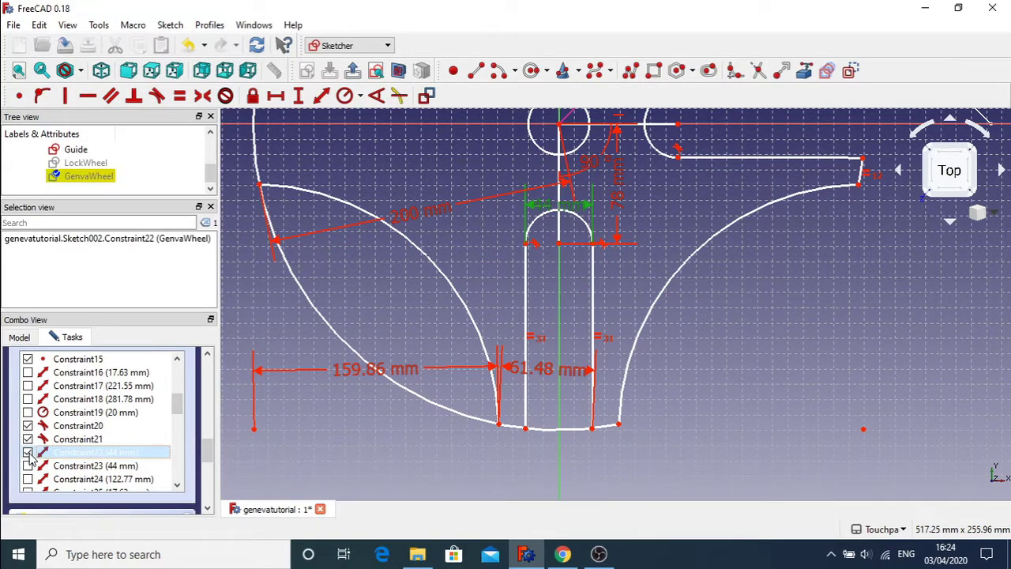
left_click(29, 453)
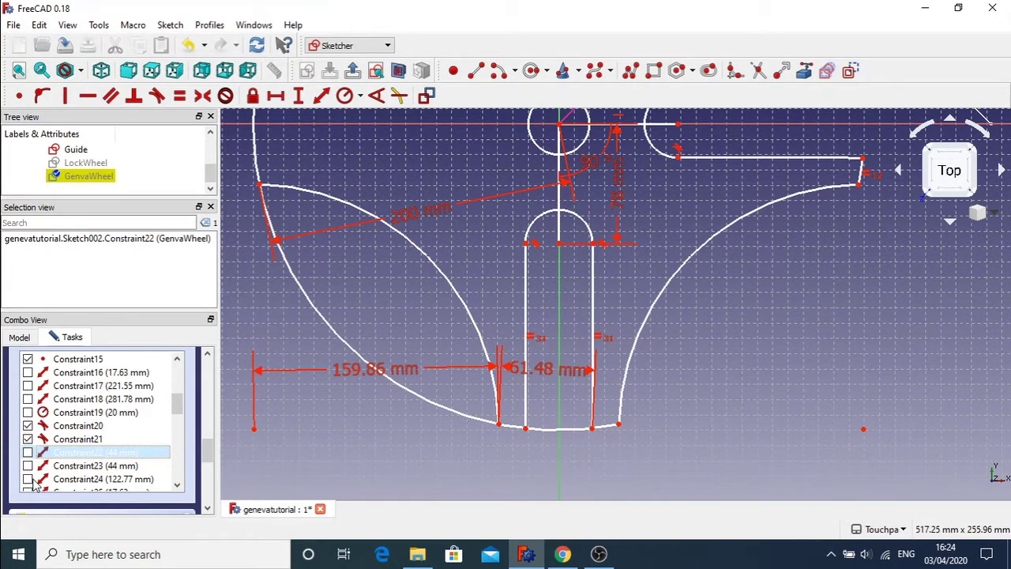
Step: Reveal the 122.77 mm Constraint24 beside the slot, delete it, and select the slot's right edge
left_click(27, 479)
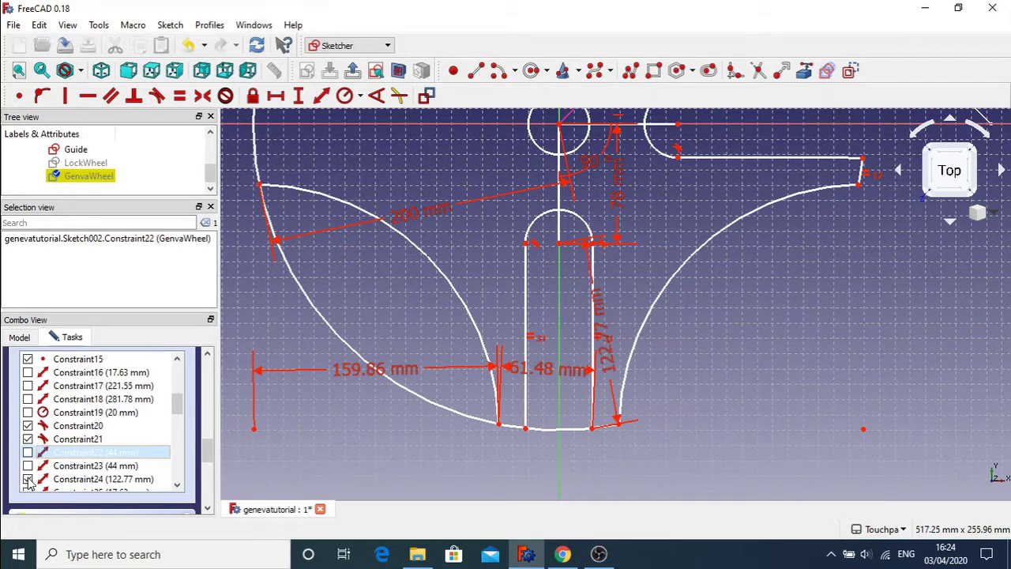
right_click(97, 480)
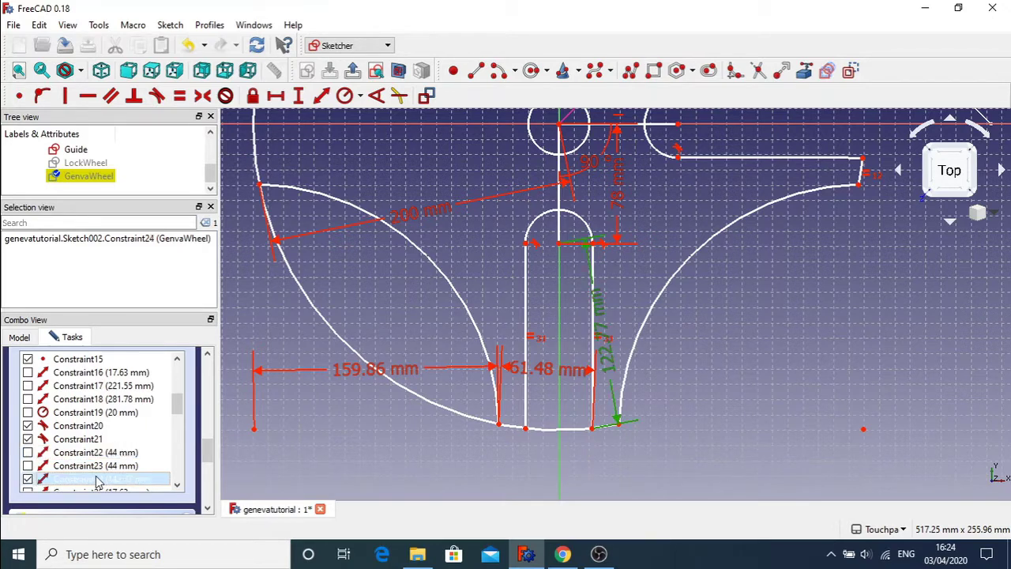
left_click(131, 449)
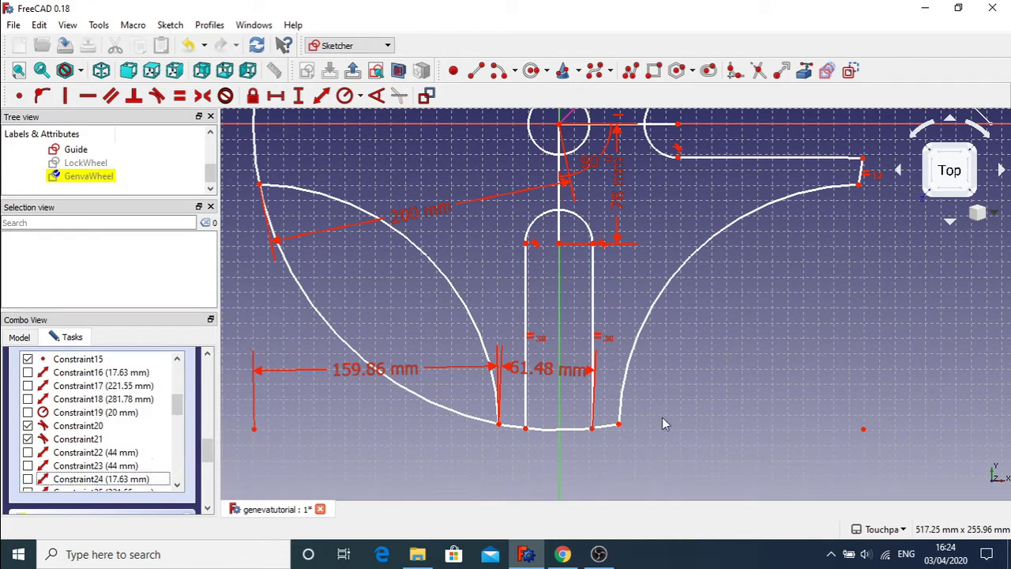
left_click(595, 326)
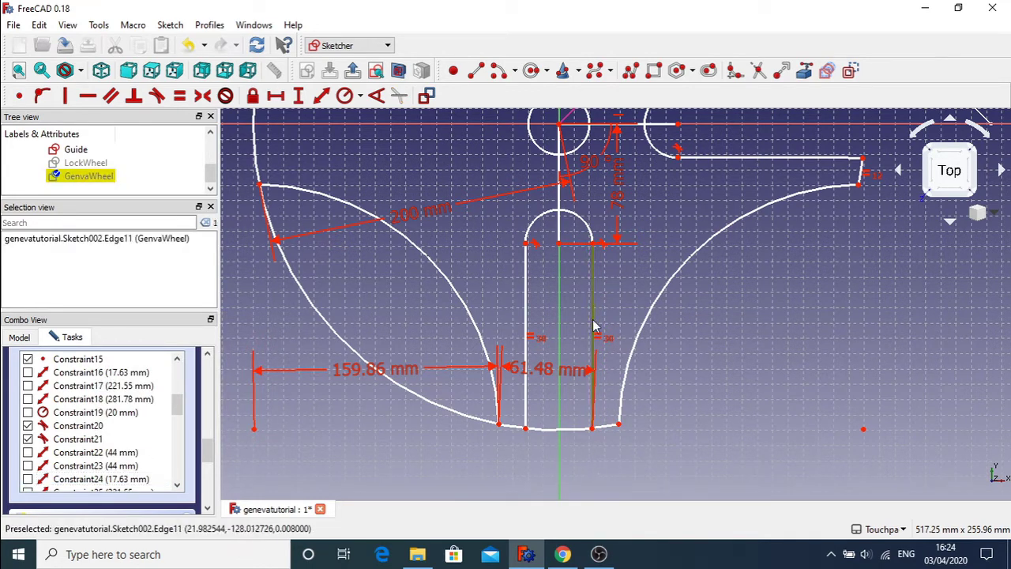
left_click(211, 381)
left_click(212, 371)
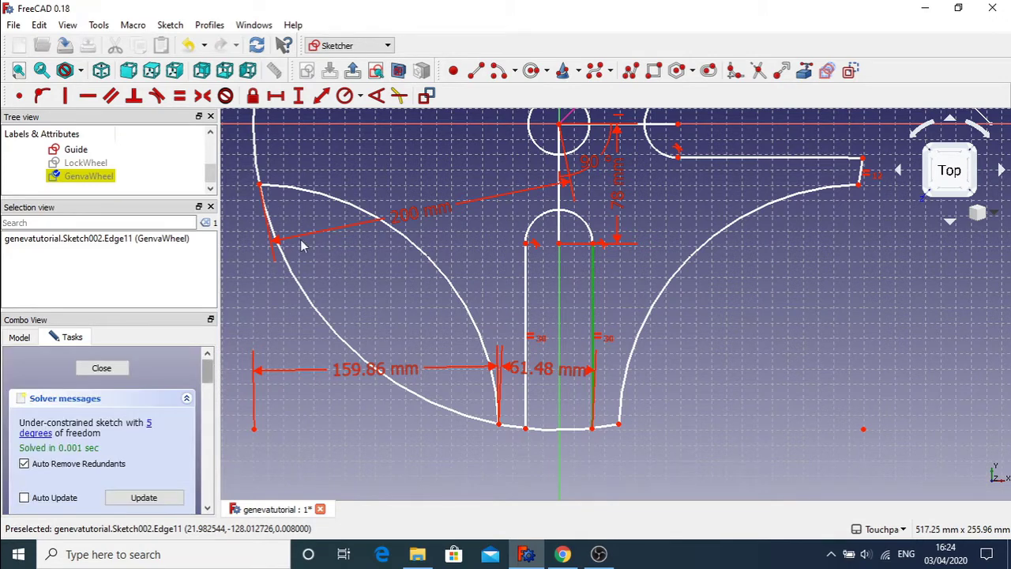
Step: Apply a 130 mm length to the selected slot edge, then undo it
left_click(318, 96)
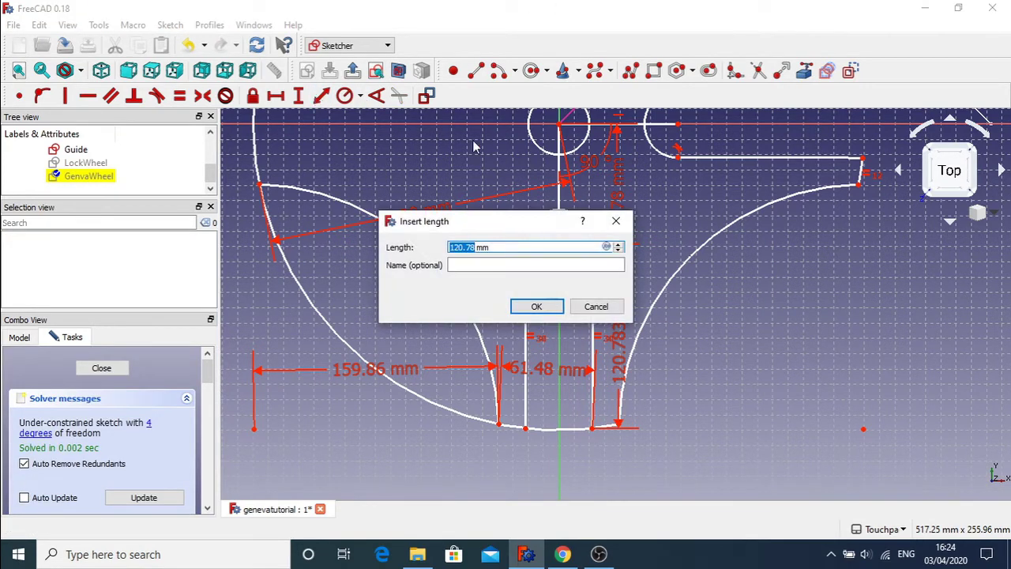
type("130")
key("Return")
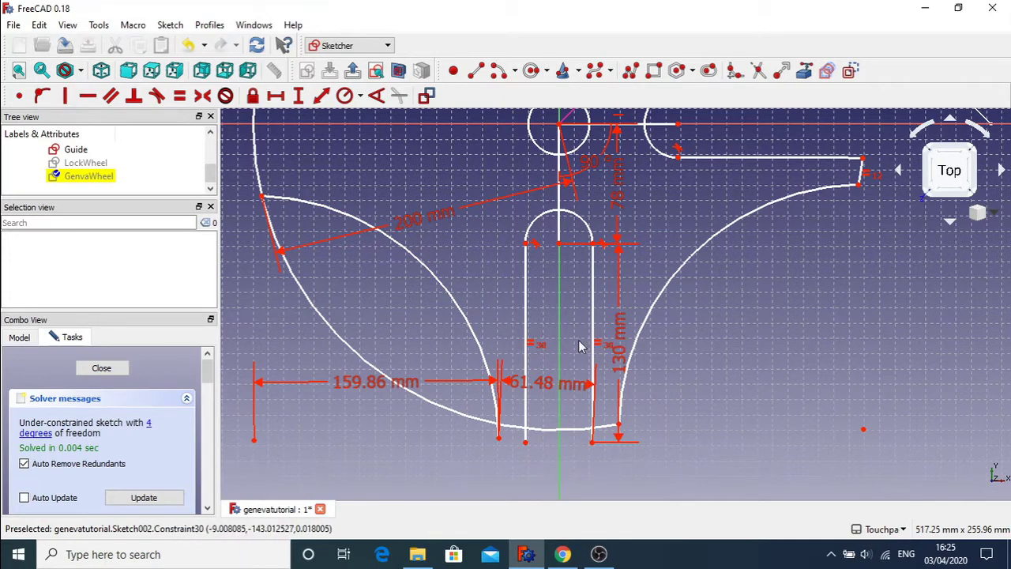
key("ctrl+z")
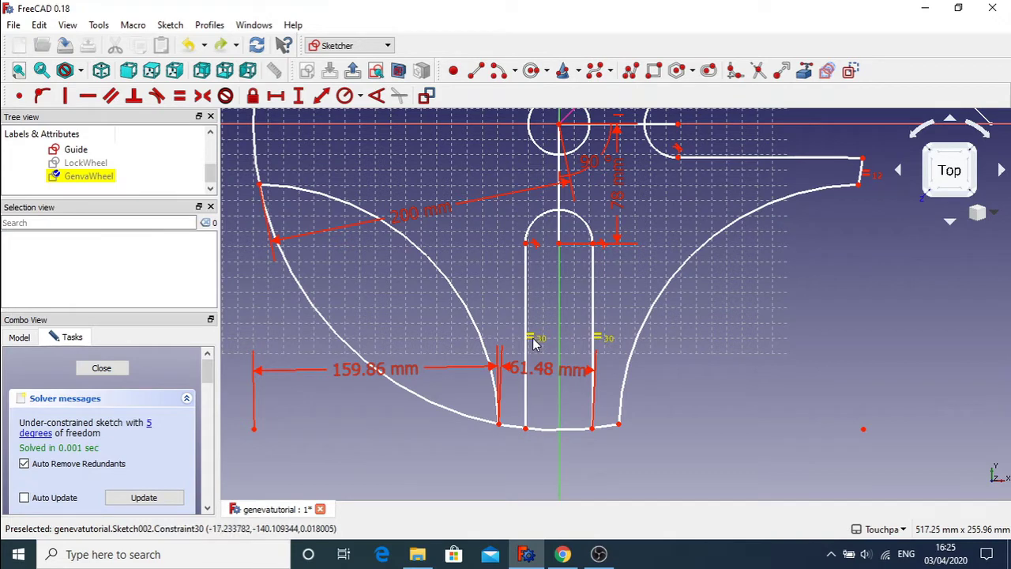
Step: Delete the equality constraint between the slot sides and set the right edge to 130 mm
left_click(535, 340)
key("Delete")
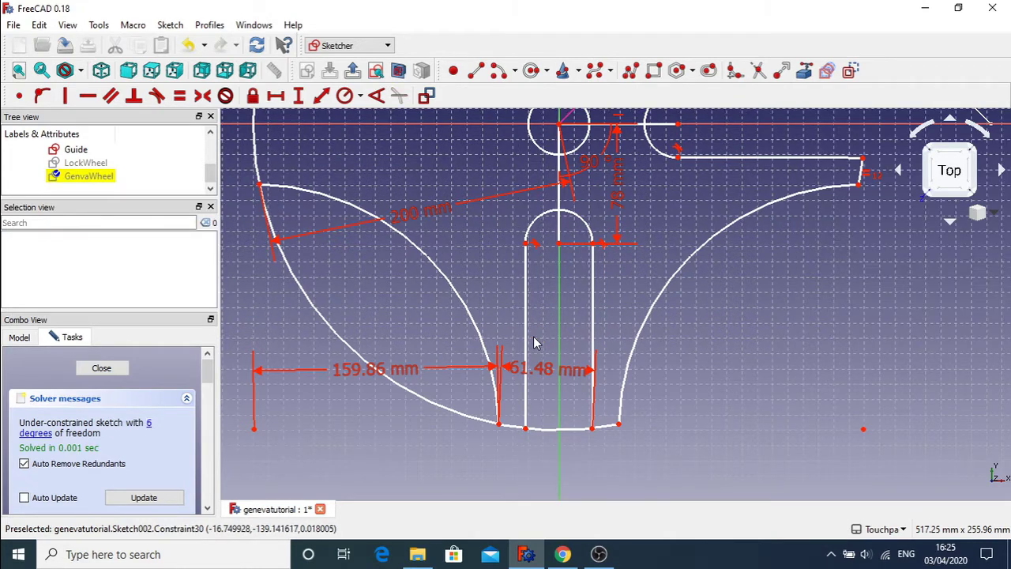
left_click(598, 330)
left_click(320, 95)
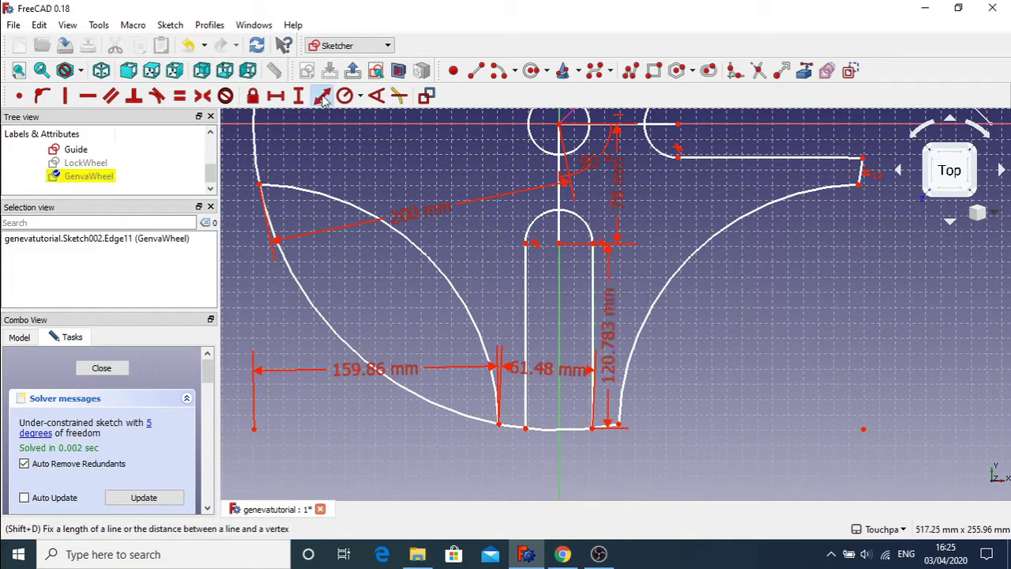
type("1")
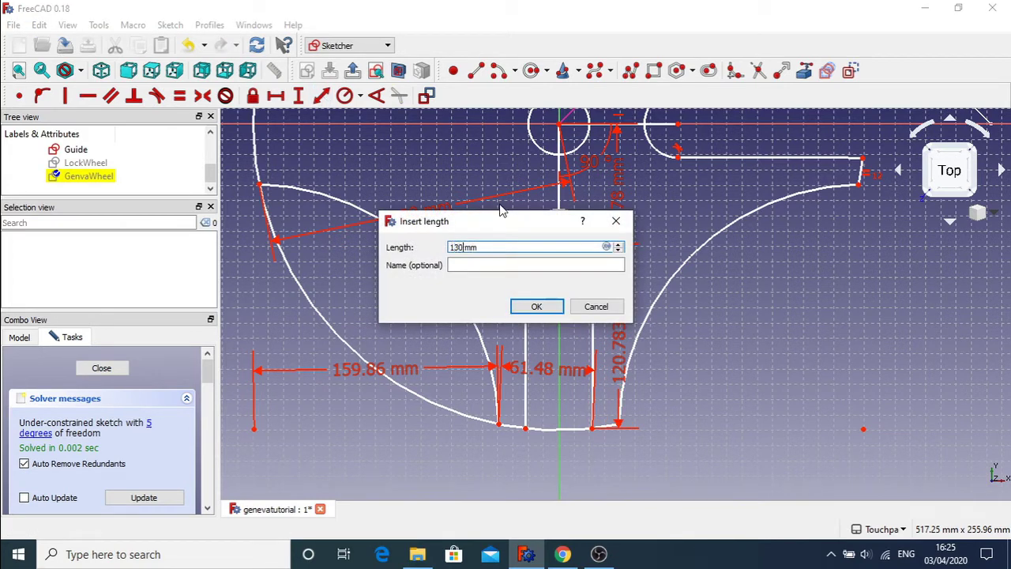
type("30")
key("Return")
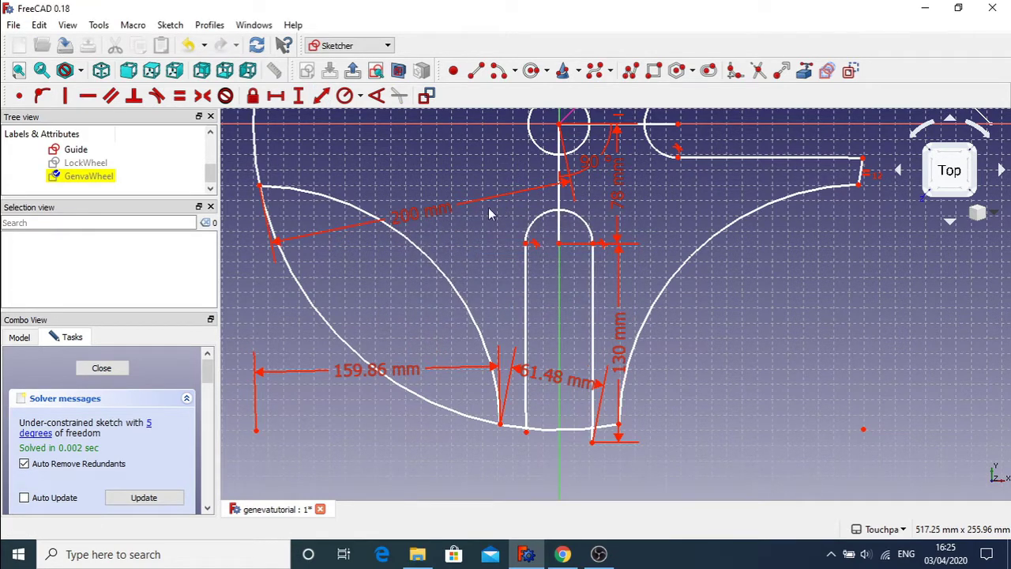
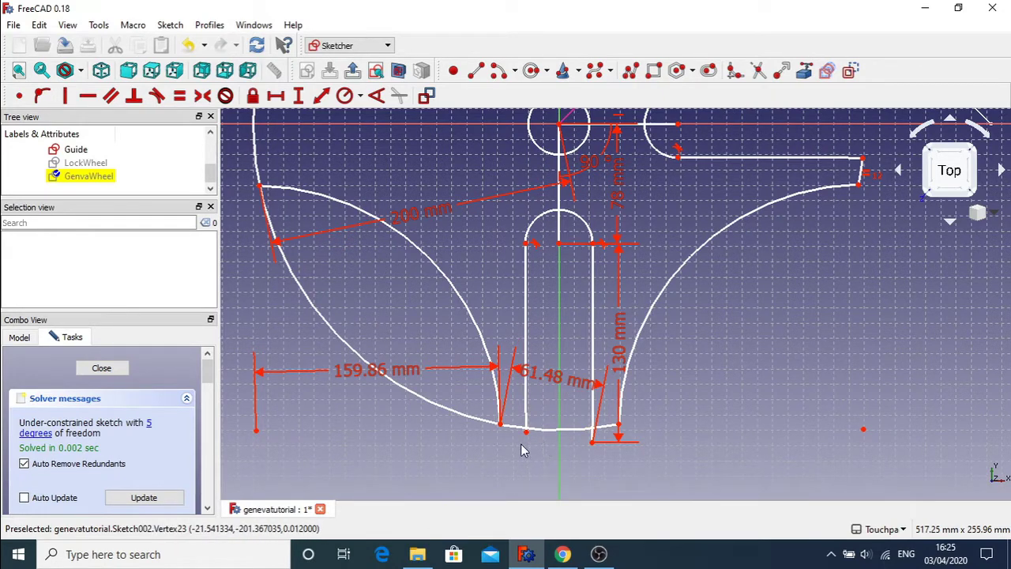
Step: Trim away the arc piece between the slot sides and the slot's short bottom-right segment
scroll(530, 445, "up", 4)
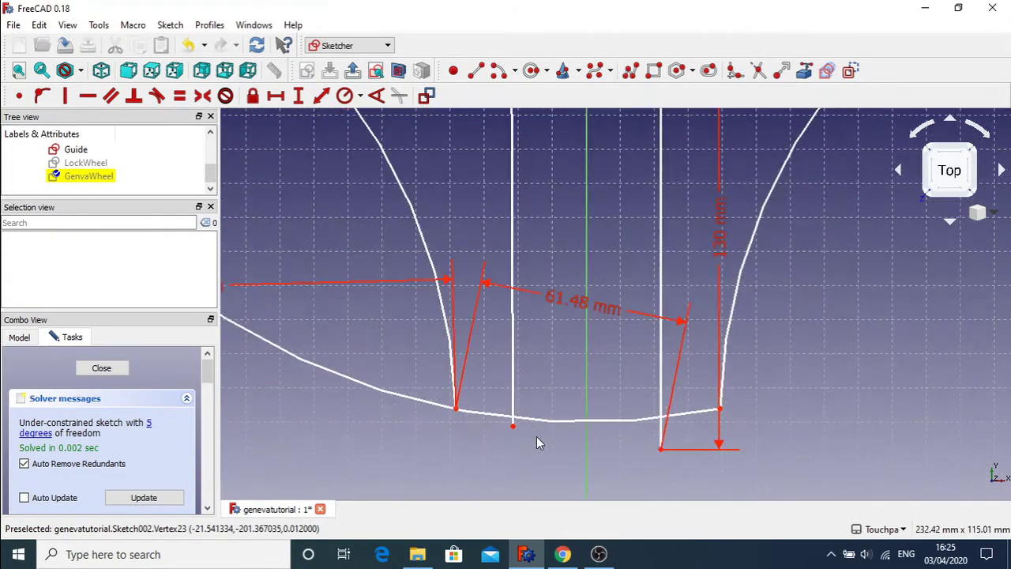
scroll(536, 439, "down", 2)
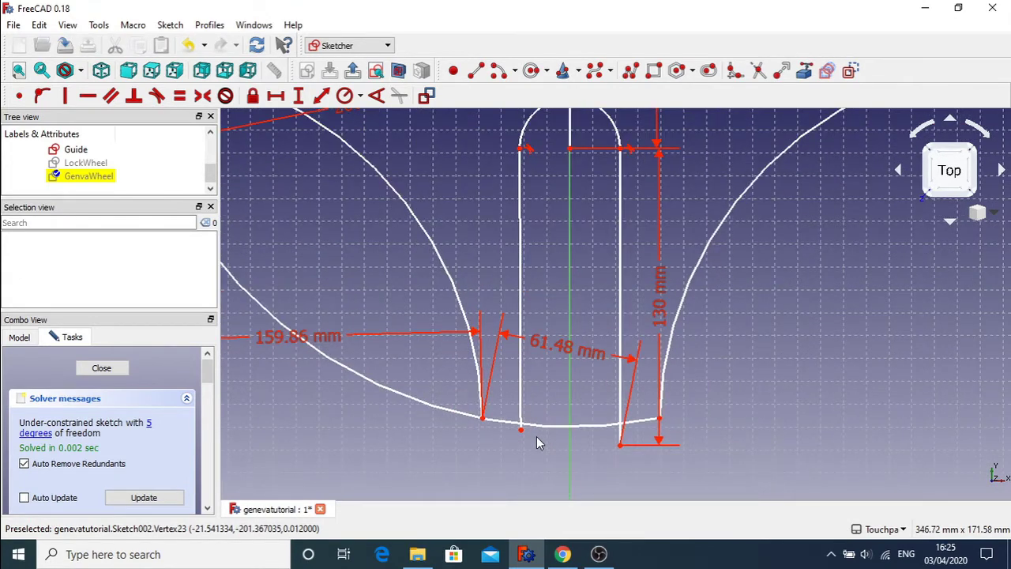
scroll(538, 444, "up", 2)
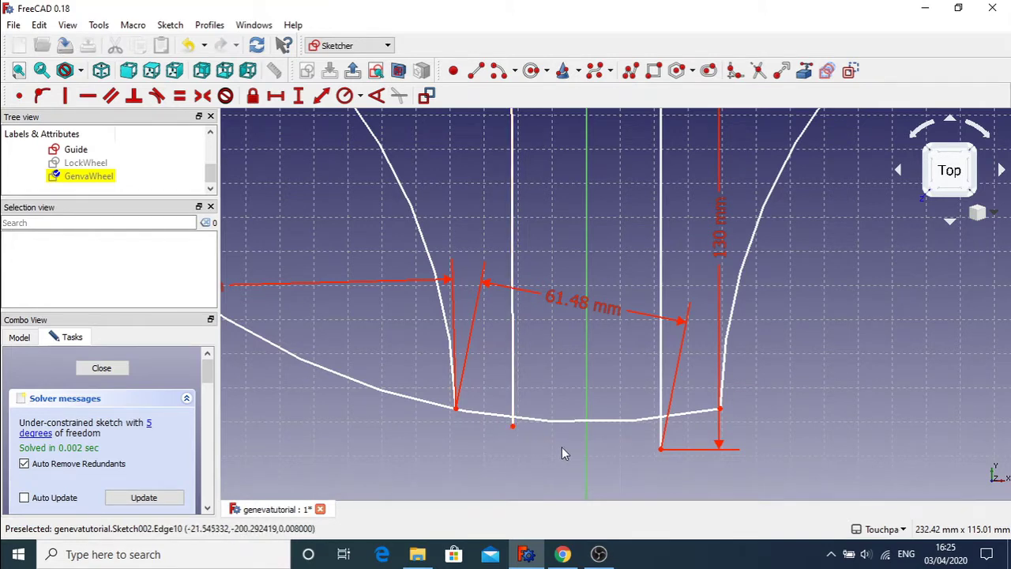
scroll(573, 439, "down", 2)
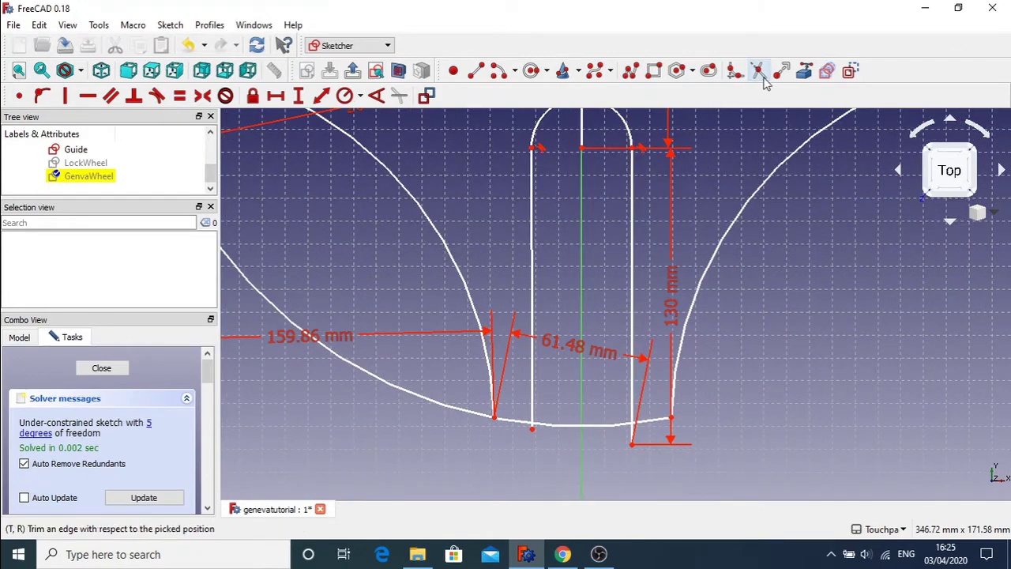
left_click(760, 76)
left_click(585, 427)
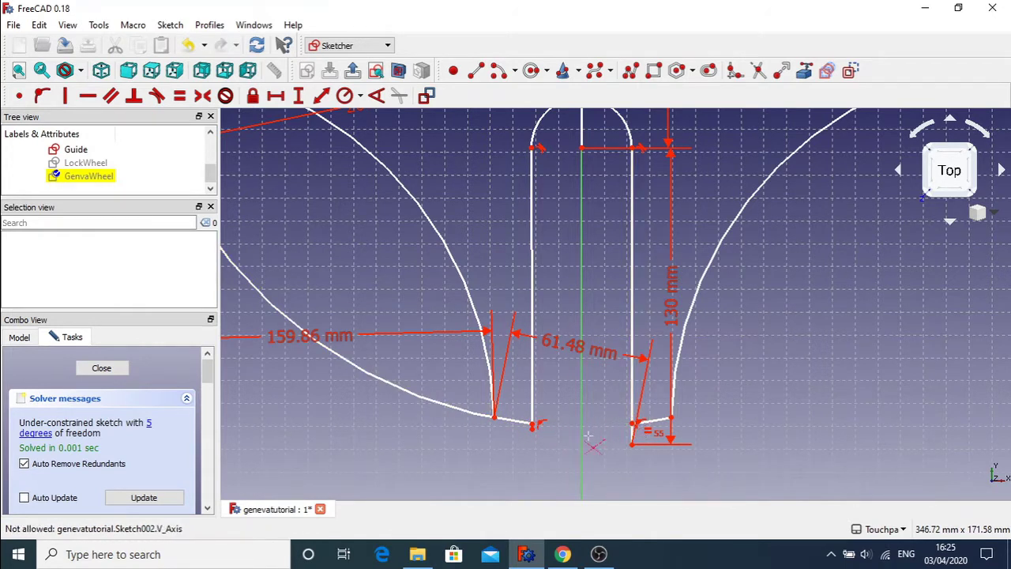
left_click(635, 440)
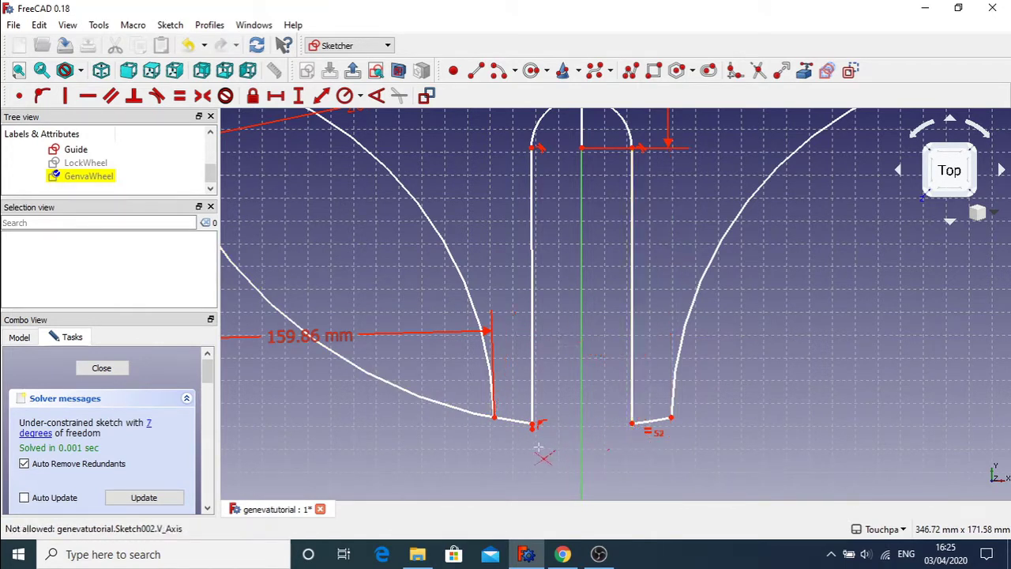
Step: Delete the lower-left arc by mistake, then restore it with undo
scroll(534, 426, "up", 5)
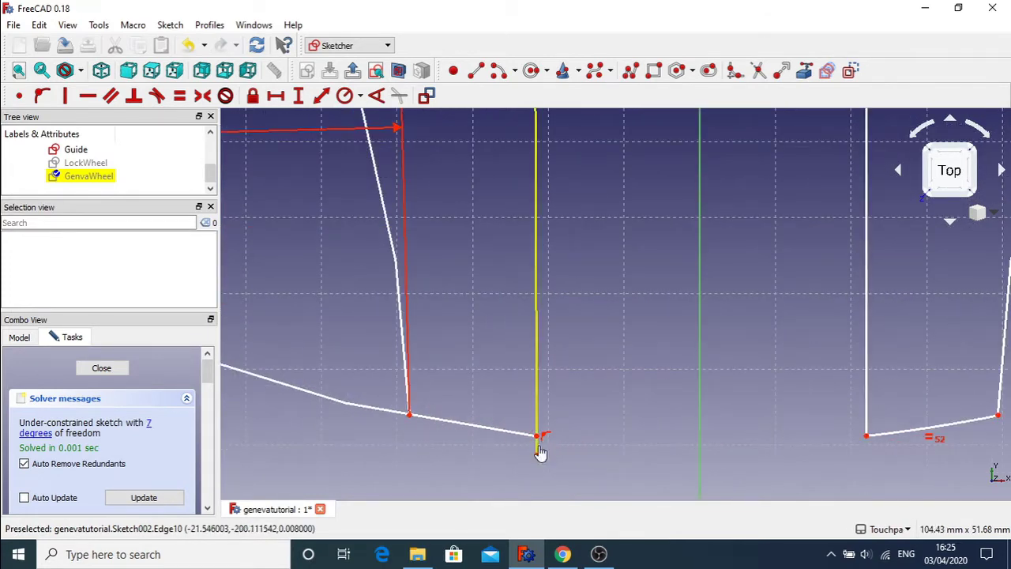
scroll(647, 352, "down", 3)
scroll(646, 351, "down", 3)
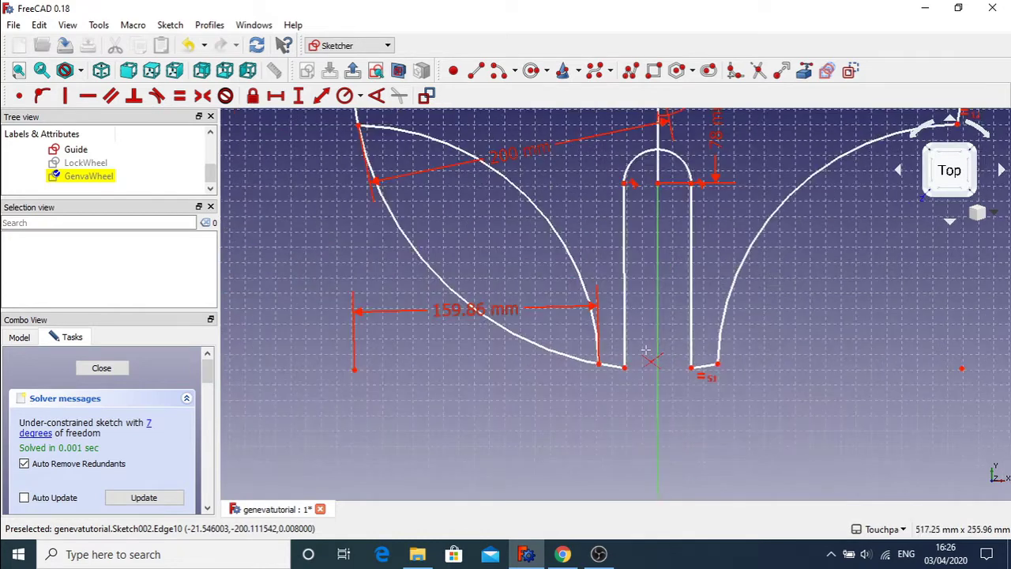
scroll(647, 351, "up", 3)
scroll(646, 352, "down", 3)
left_click(533, 344)
key("Delete")
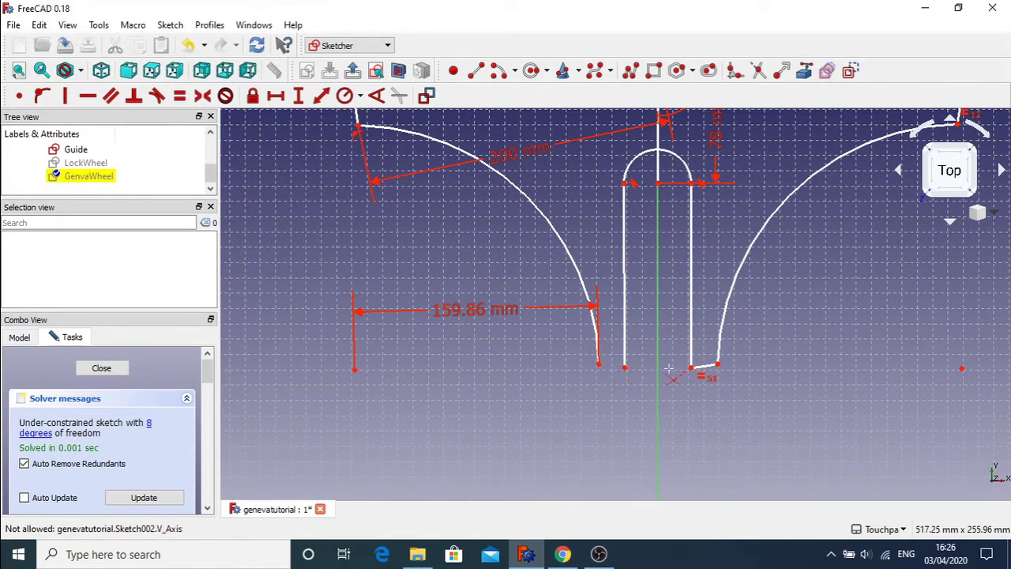
key("ctrl+z")
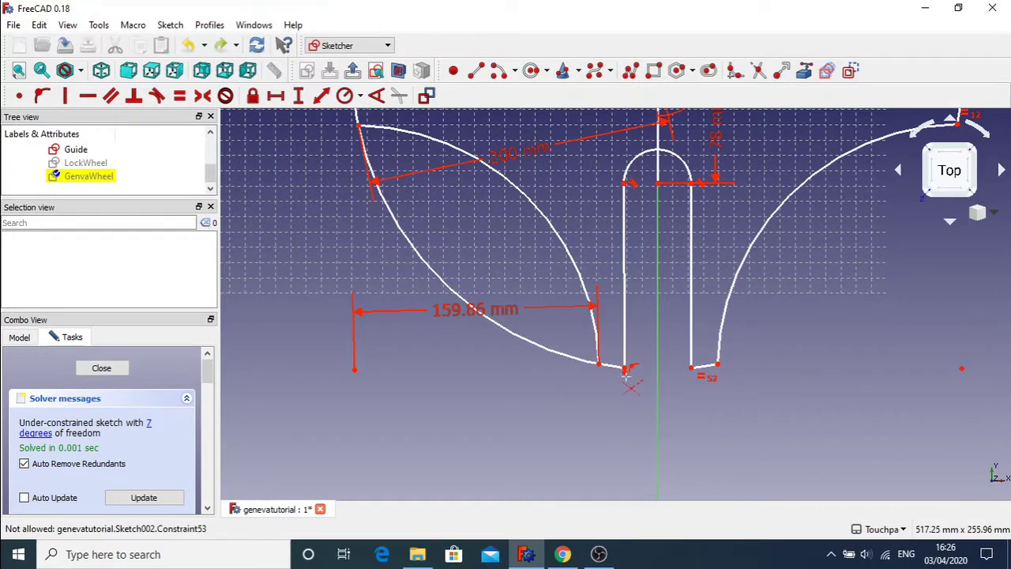
Step: Exit the trim tool and close the GenvaWheel sketch
scroll(626, 383, "up", 4)
key("Escape")
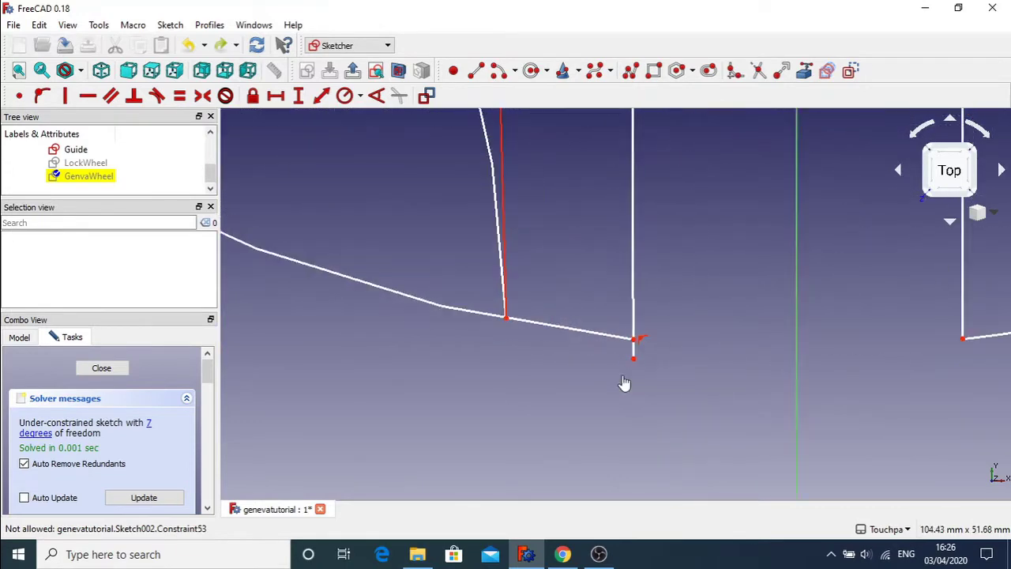
scroll(516, 351, "up", 2)
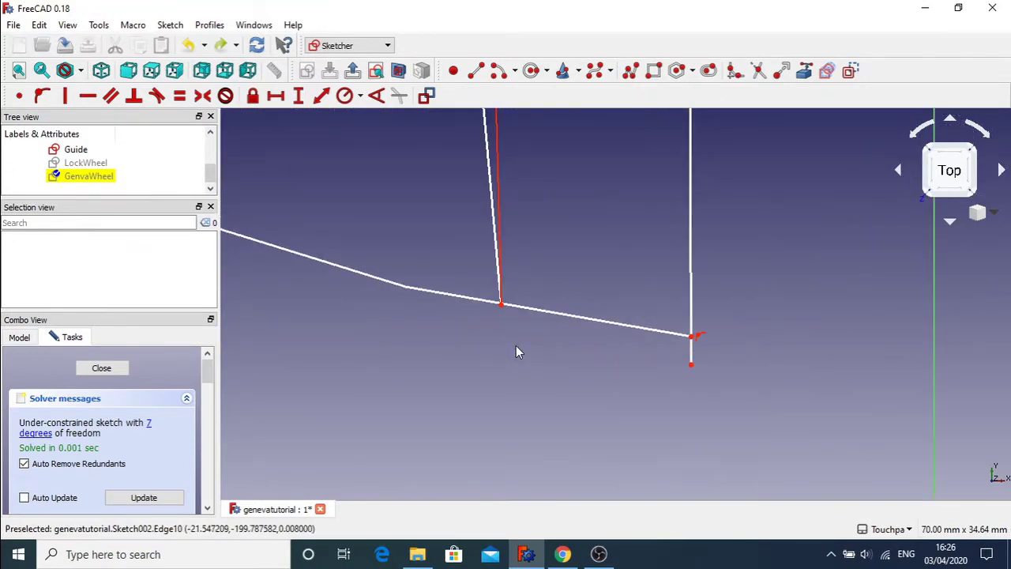
scroll(516, 347, "down", 6)
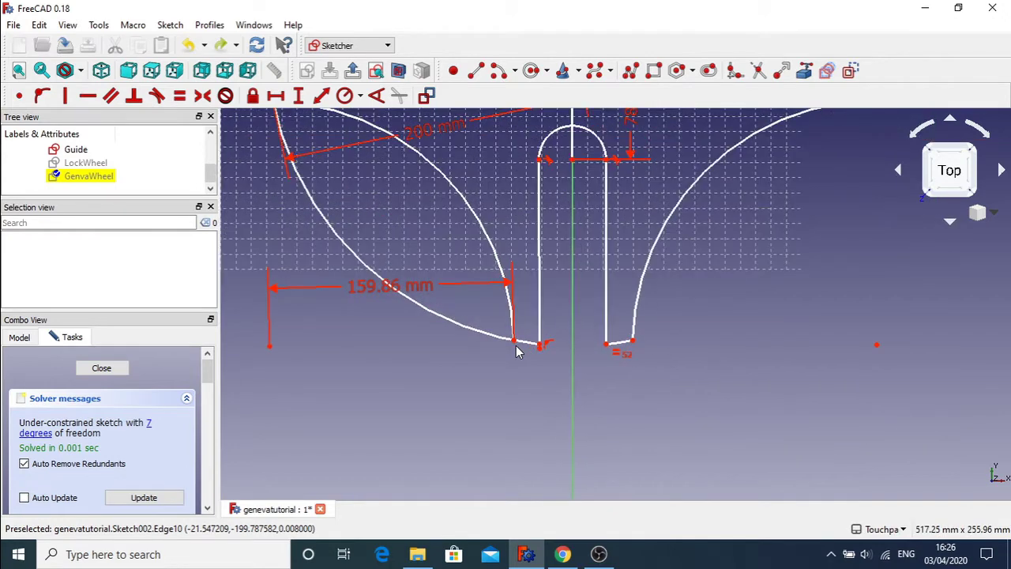
scroll(517, 351, "up", 2)
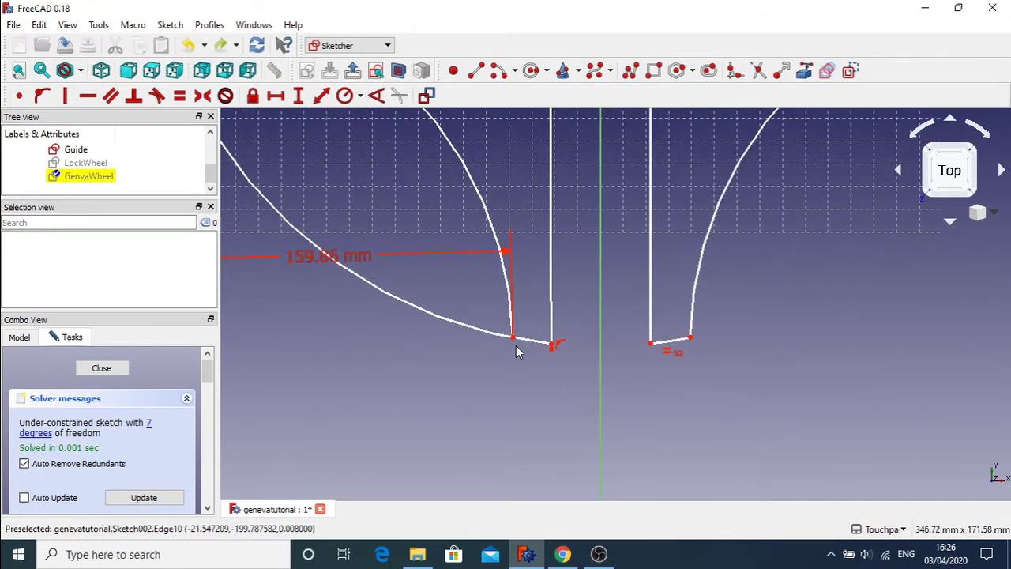
key("Escape")
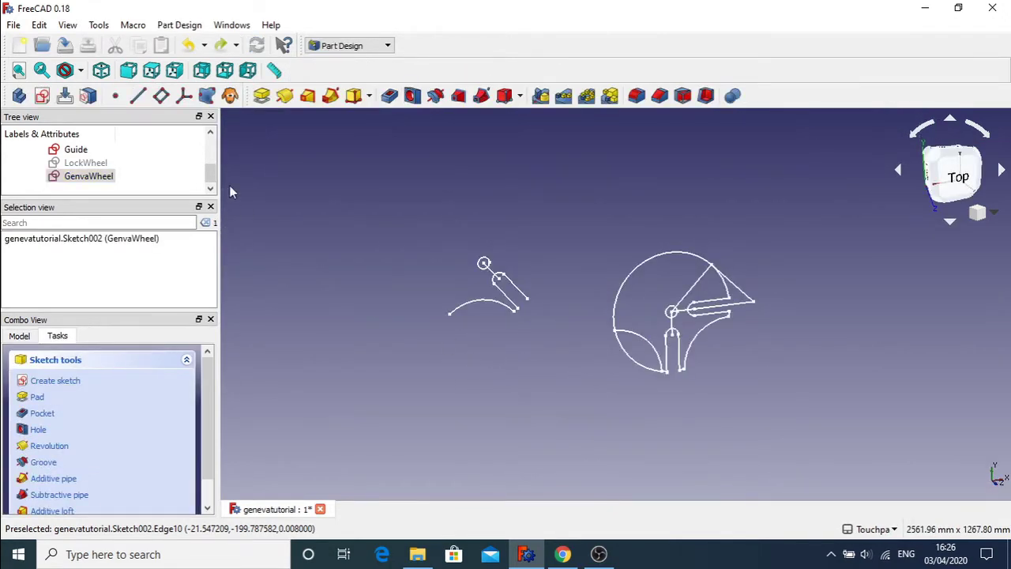
Step: Reopen the GenvaWheel sketch, clear the LockWheel selection and pan to the slot
double_click(93, 176)
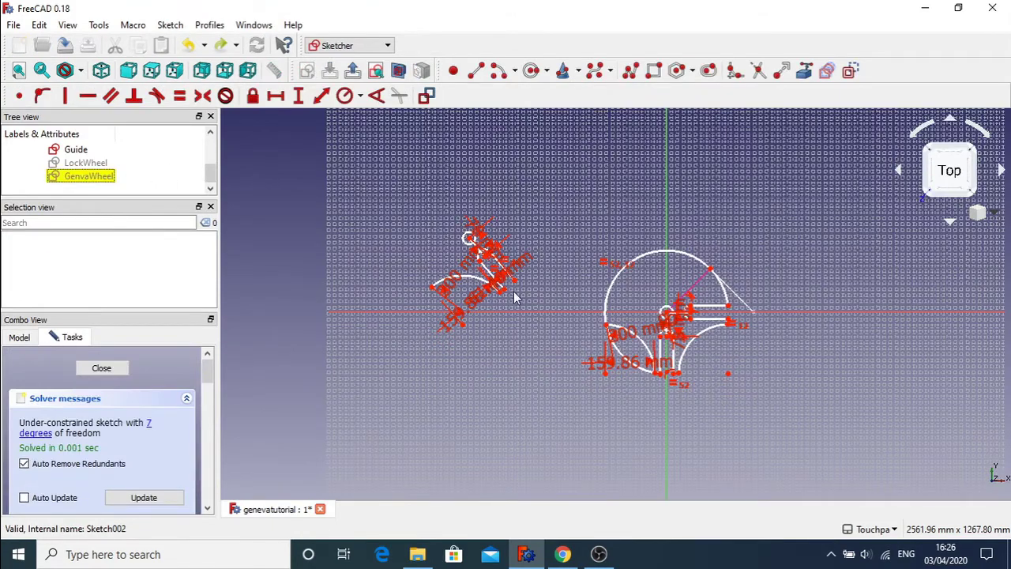
scroll(630, 352, "up", 6)
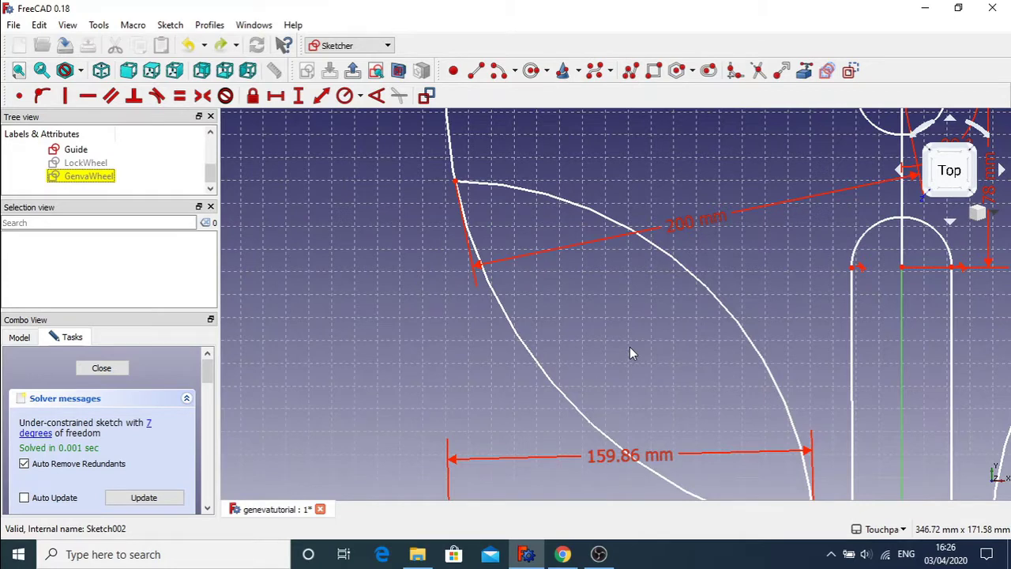
key("Up")
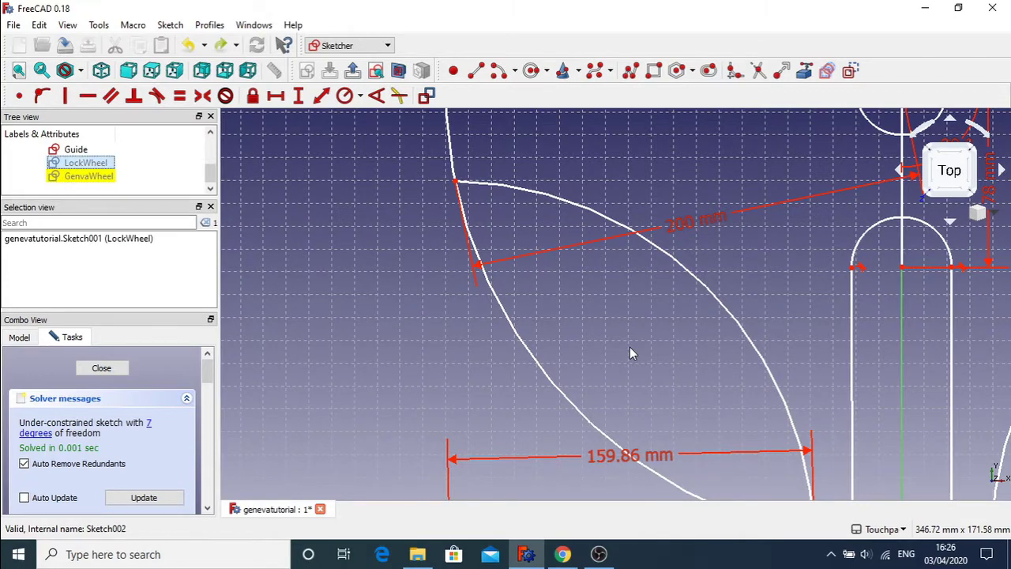
left_click(521, 376)
key("Down")
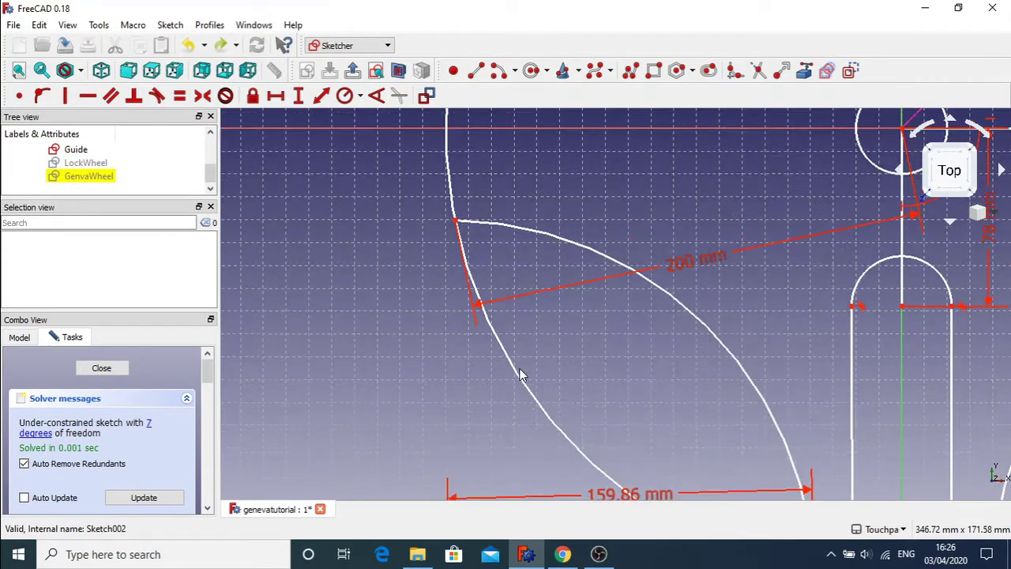
key("Left")
key("Right")
key("Right")
key("Right")
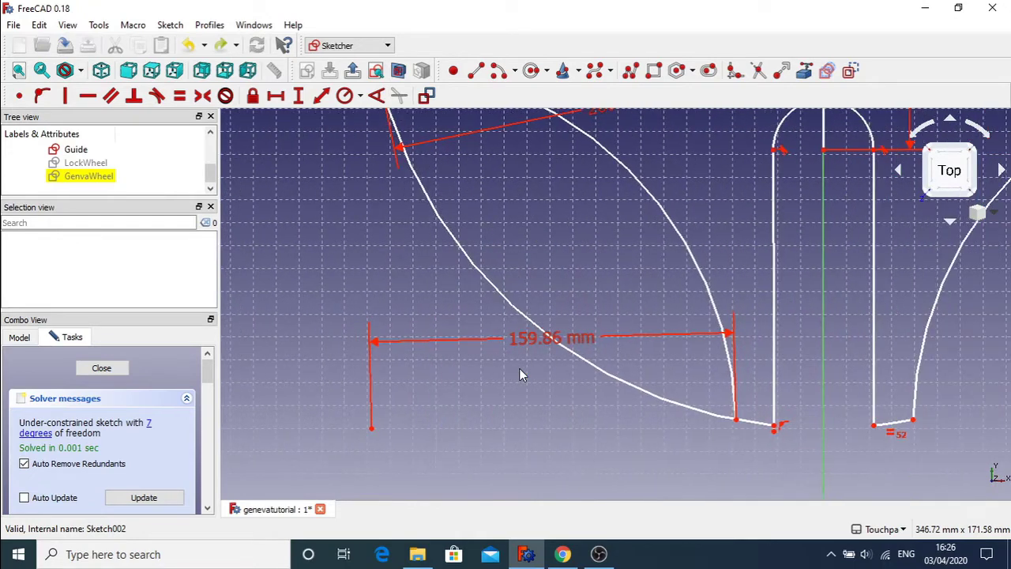
key("Right")
key("Left")
key("Left")
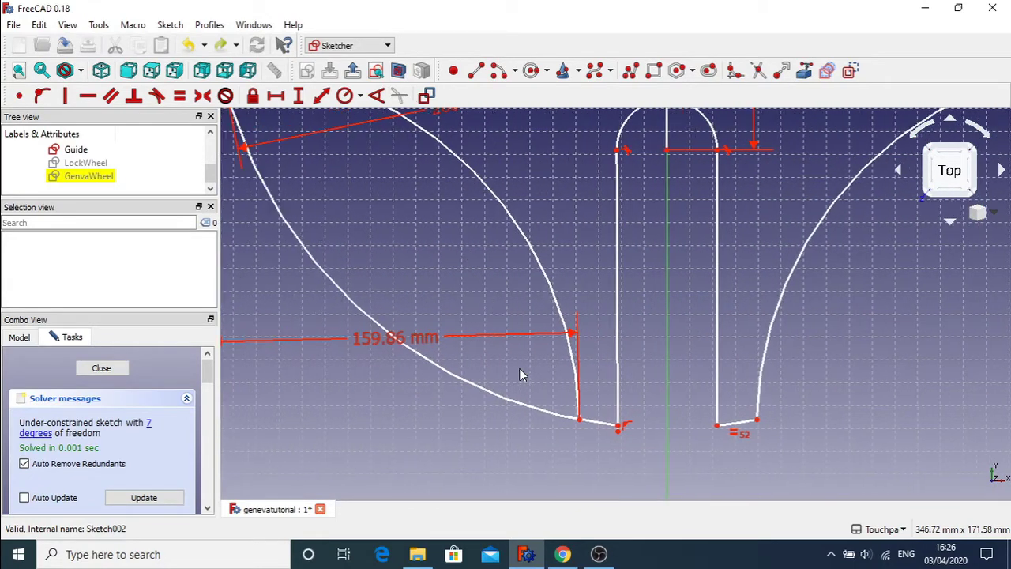
Step: Select the left cusp's bottom corner point together with the lower-left arc
left_click(757, 73)
left_click(348, 301)
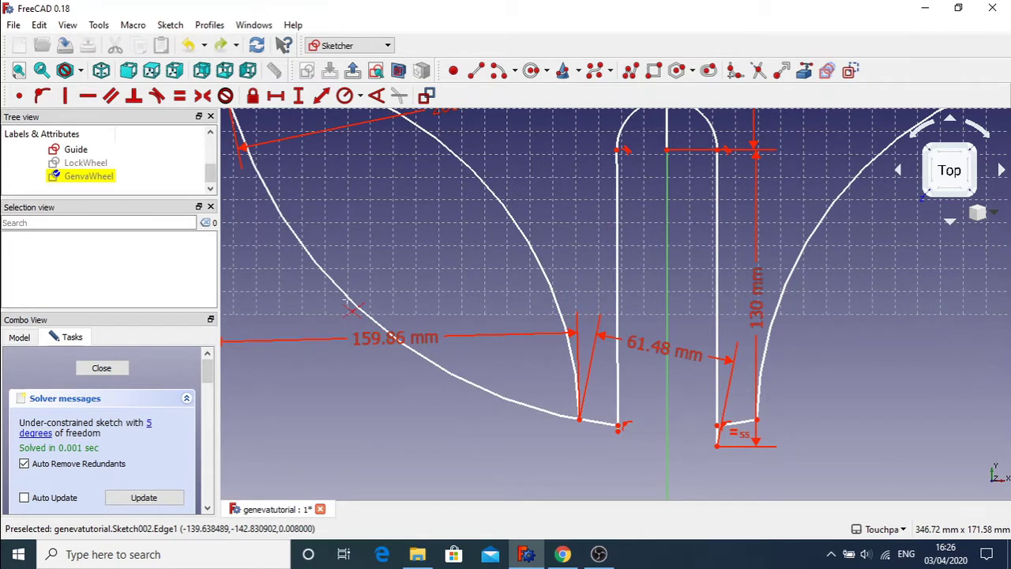
right_click(562, 448)
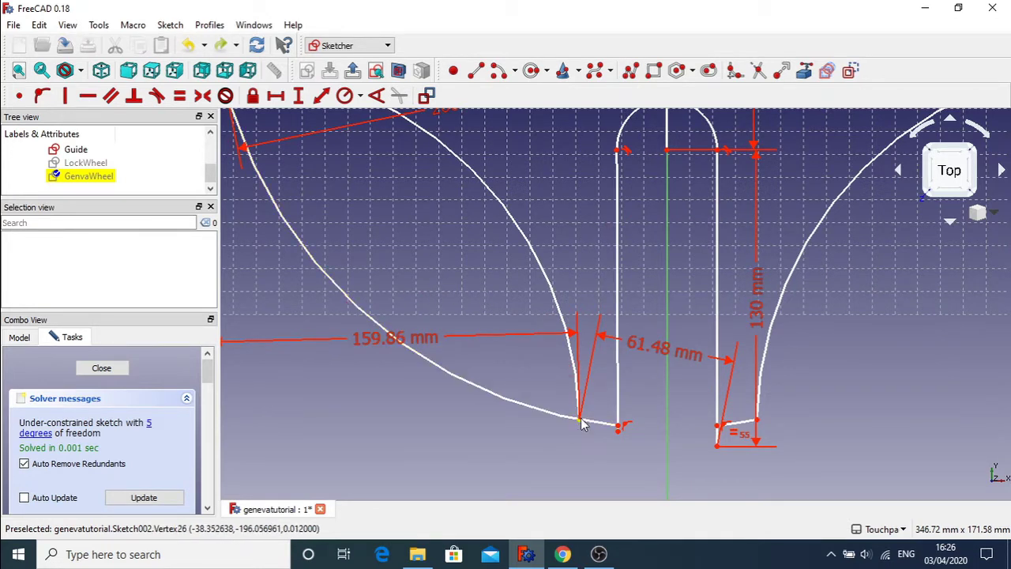
left_click(561, 425)
left_click(573, 422)
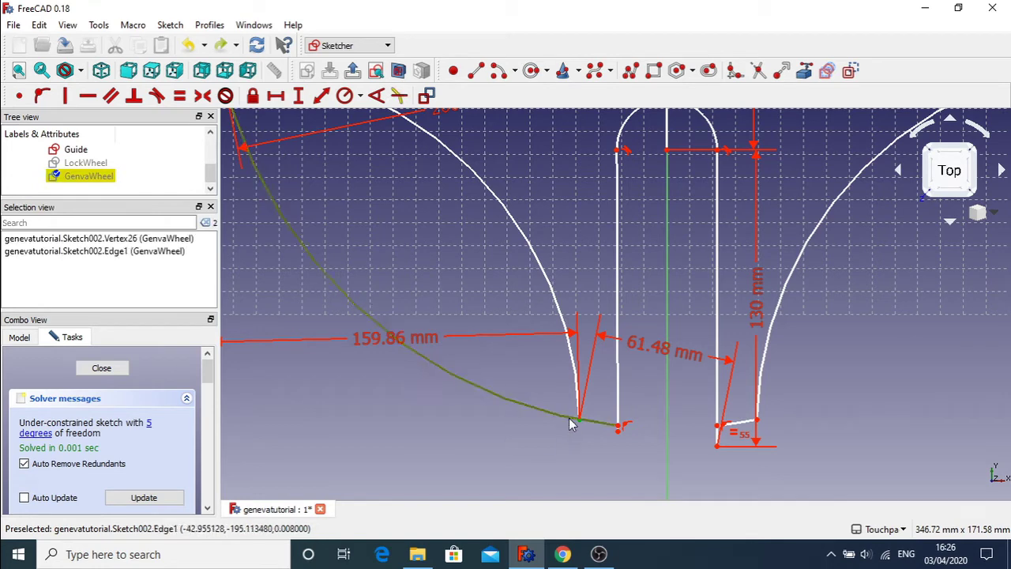
Step: Fix the corner point onto the lower-left arc, undoing a test trim of that arc
left_click(43, 95)
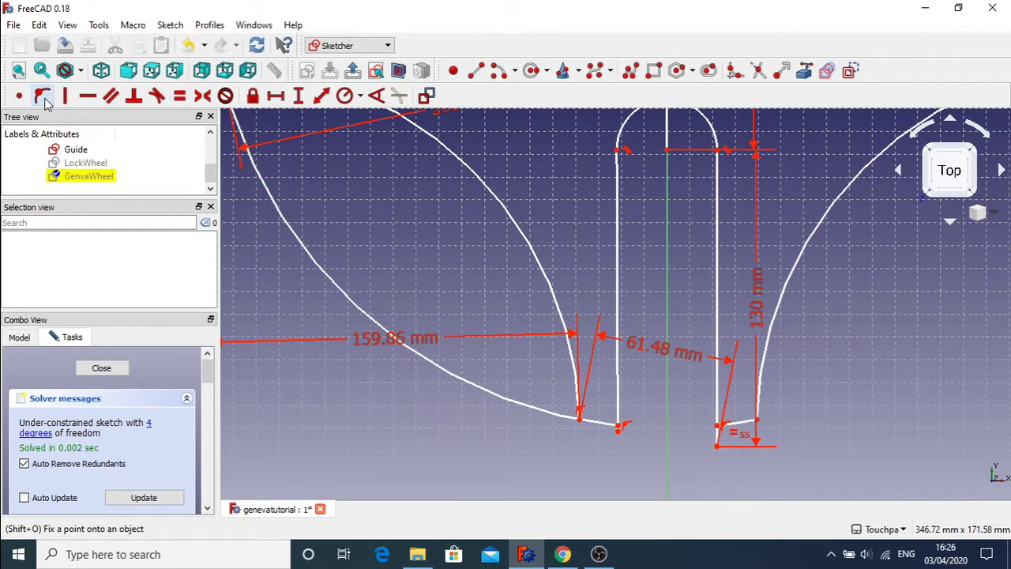
left_click(525, 411)
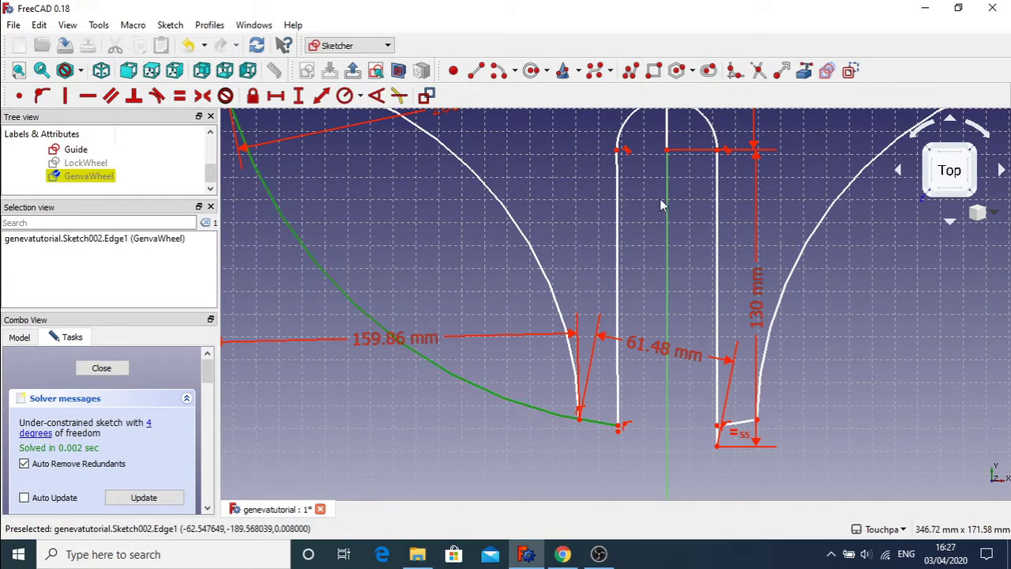
left_click(758, 70)
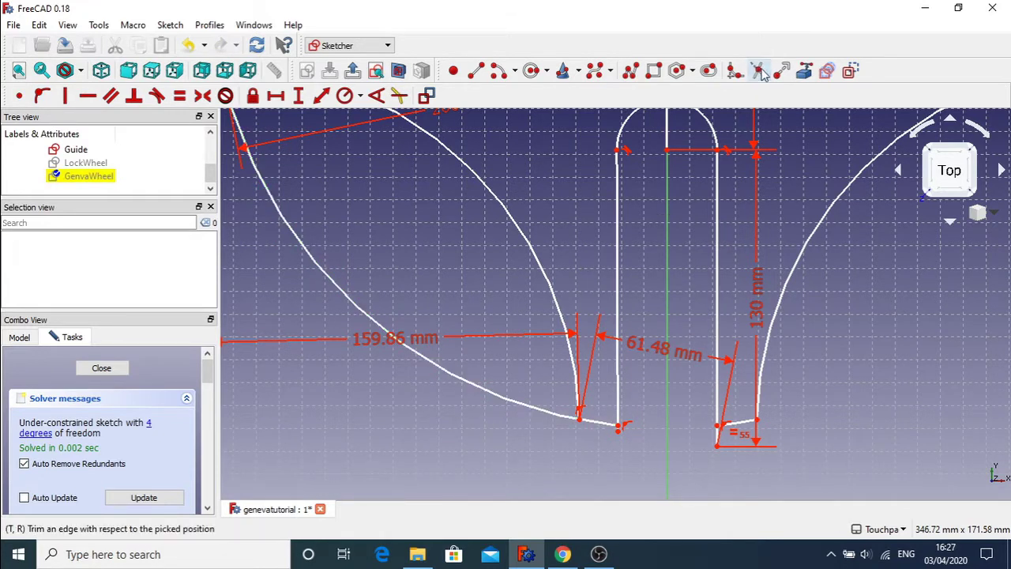
left_click(466, 385)
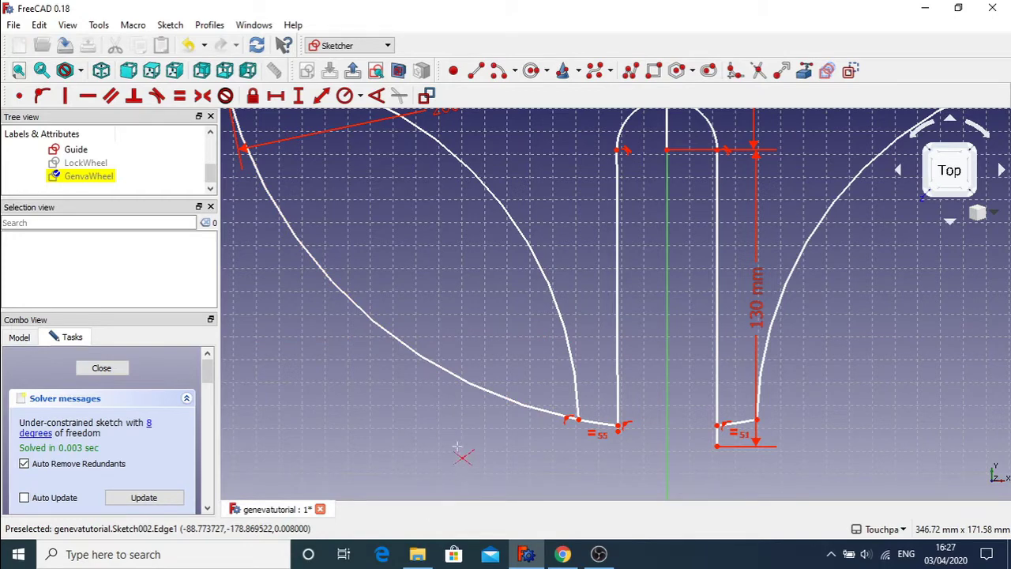
key("ctrl+z")
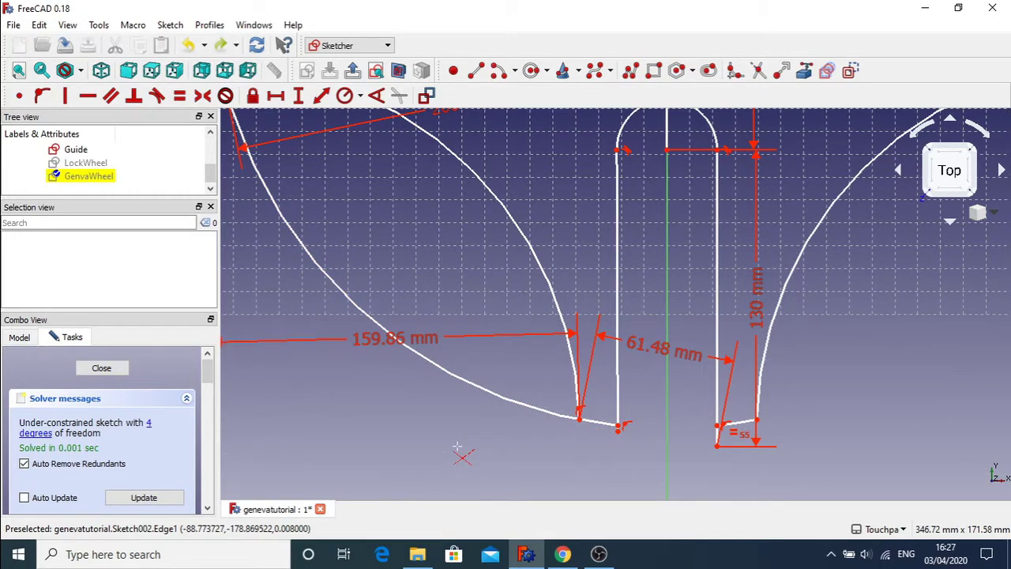
Step: Trim off the stray curve at the slot bottom and remove the 130 mm dimension
left_click(488, 392)
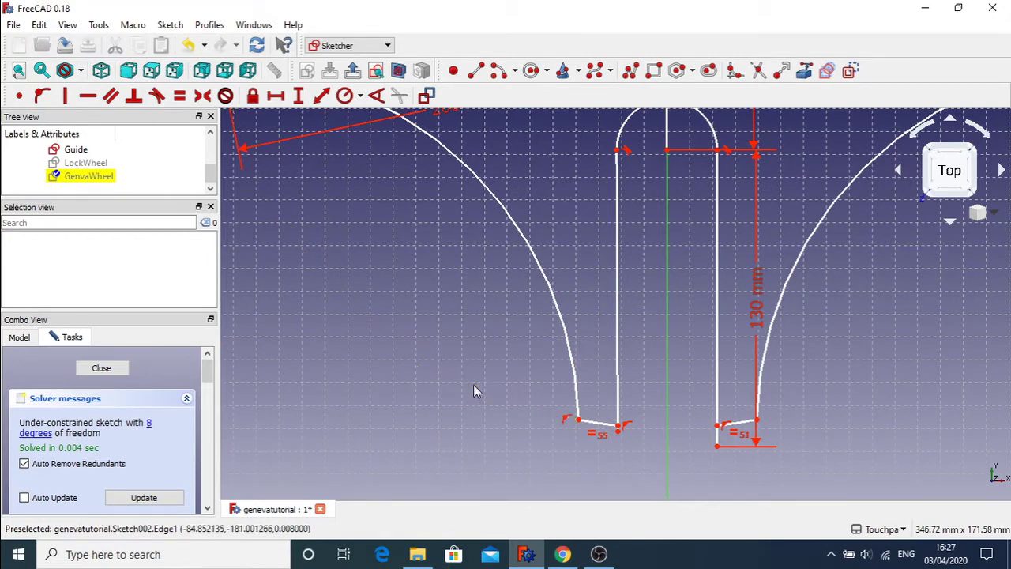
scroll(444, 328, "down", 5)
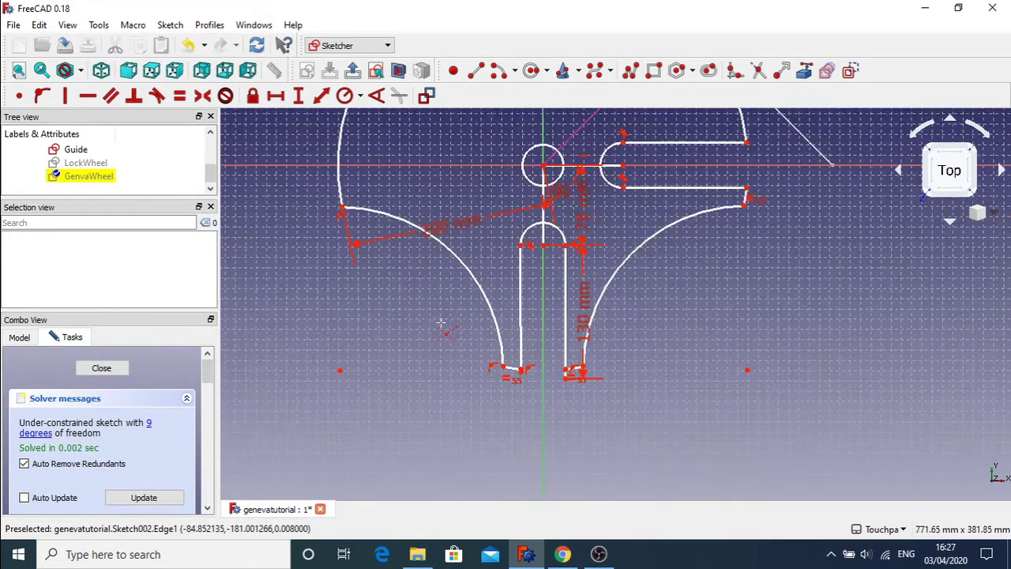
scroll(441, 324, "up", 5)
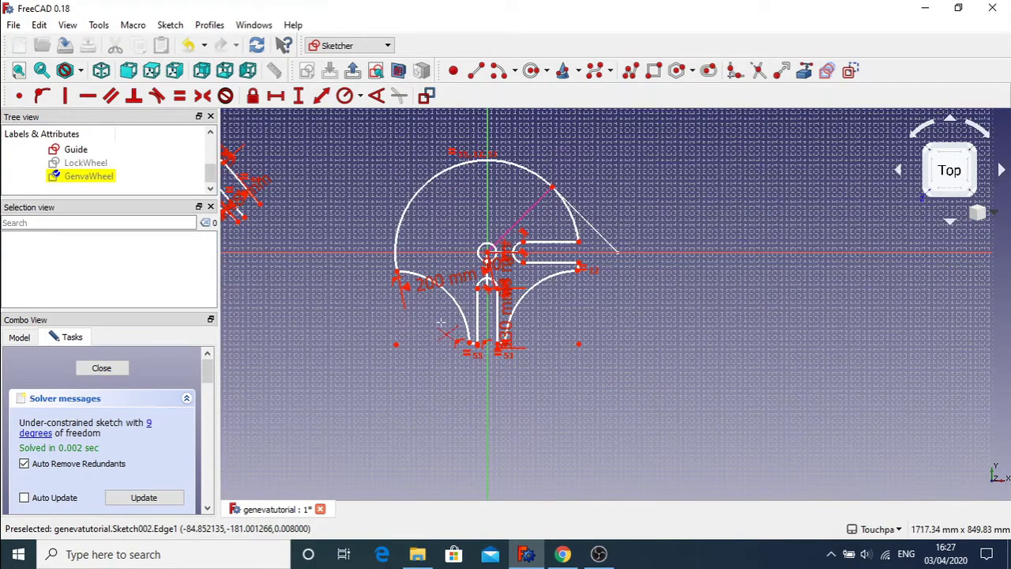
scroll(441, 324, "down", 2)
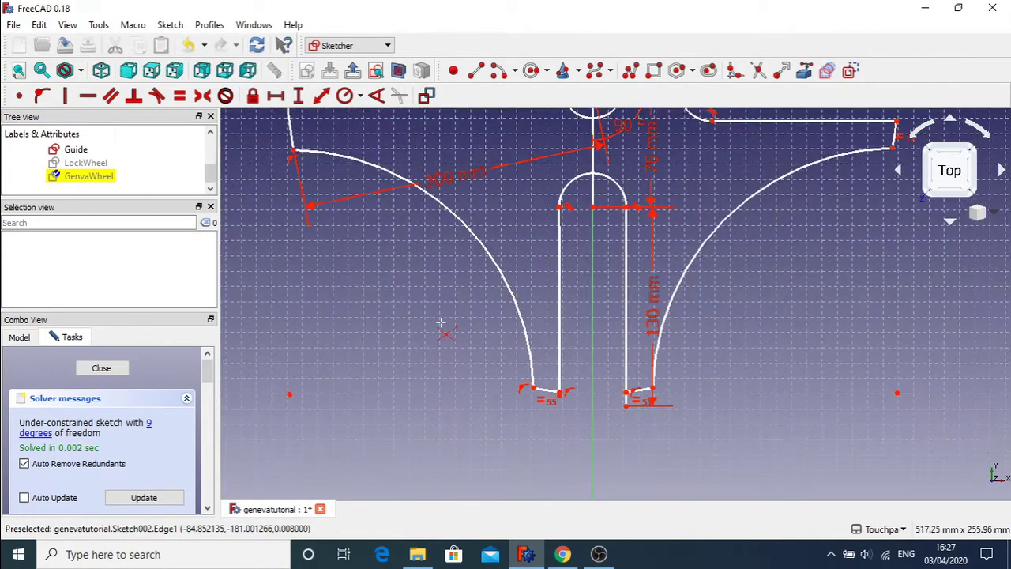
scroll(442, 326, "up", 2)
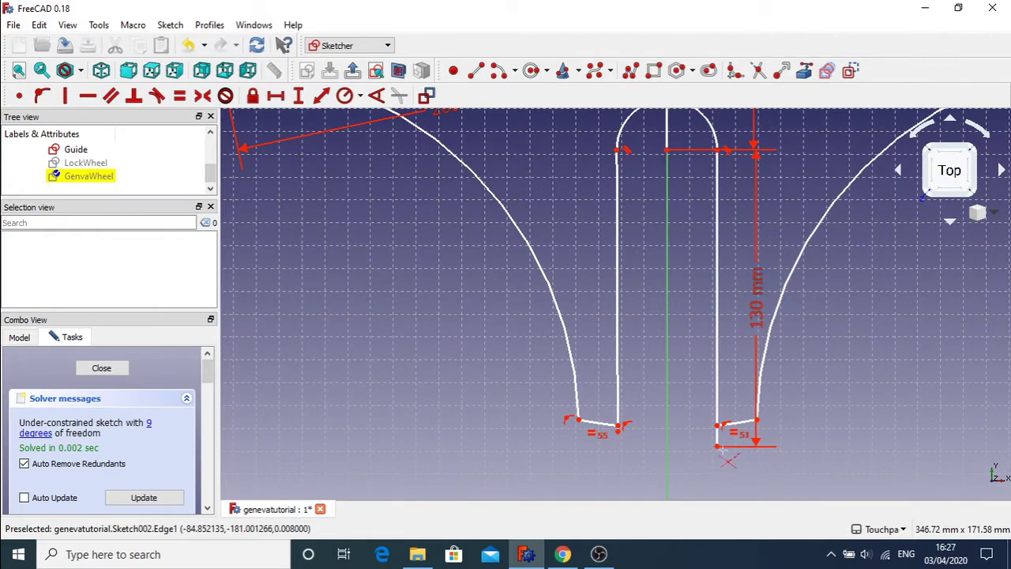
key("ctrl+z")
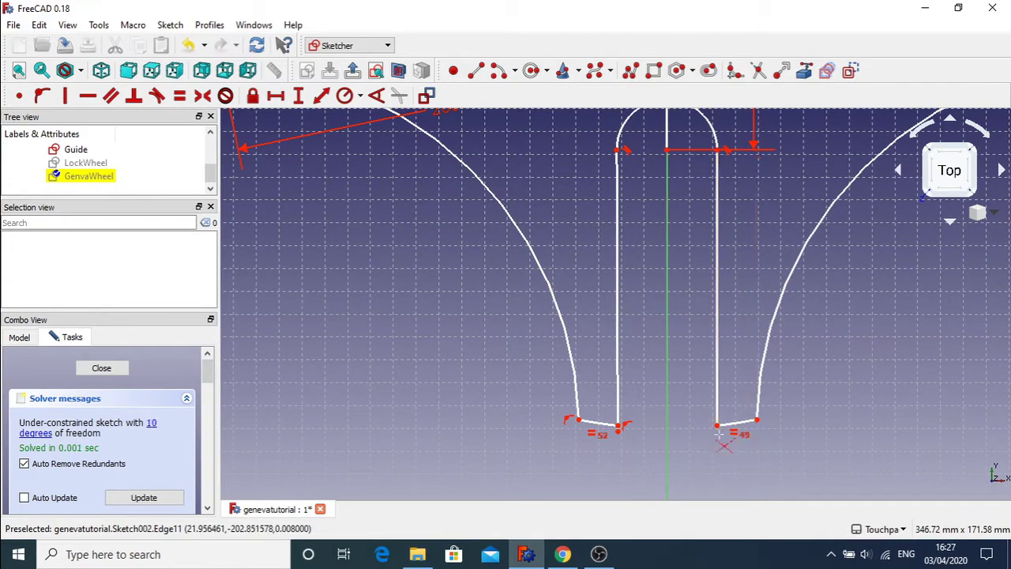
scroll(710, 311, "down", 8)
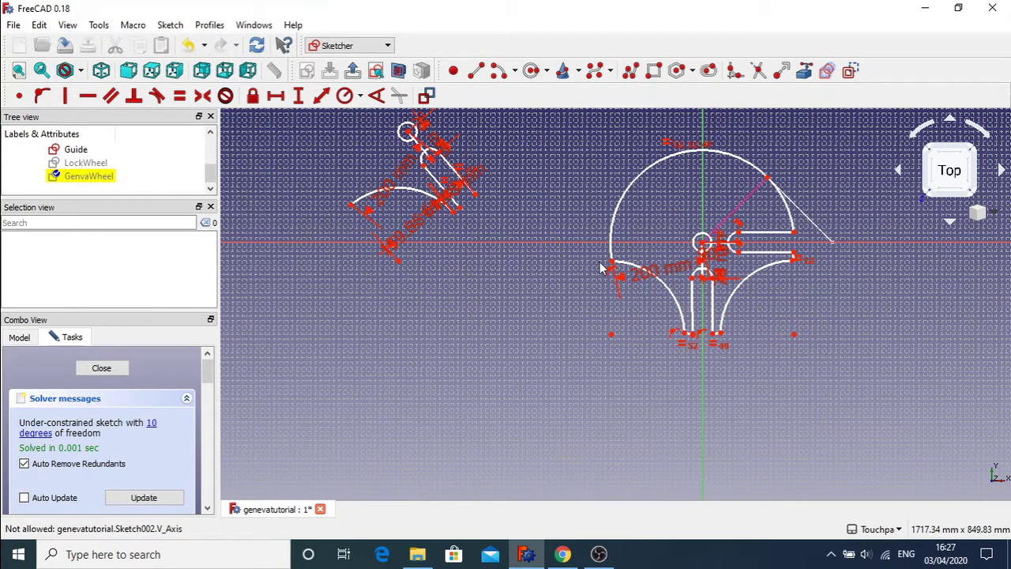
mouse_move(612, 271)
left_mouse_down()
mouse_move(626, 303)
mouse_move(617, 244)
mouse_move(625, 272)
mouse_move(636, 229)
mouse_move(621, 246)
mouse_move(611, 230)
left_mouse_up()
mouse_move(589, 218)
left_mouse_down()
mouse_move(670, 230)
mouse_move(616, 237)
mouse_move(591, 281)
mouse_move(598, 271)
left_mouse_up()
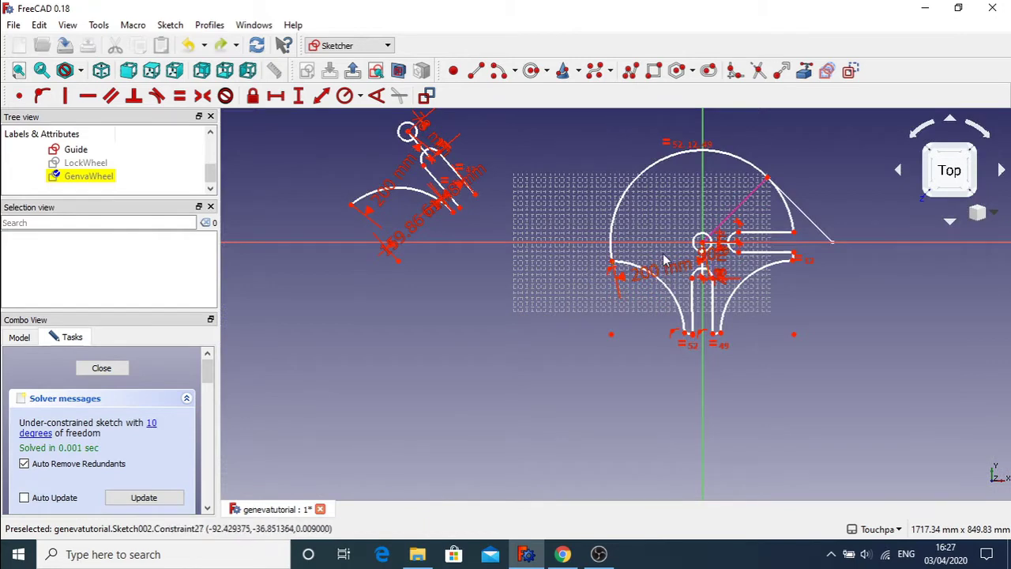
scroll(660, 261, "up", 2)
scroll(664, 261, "up", 2)
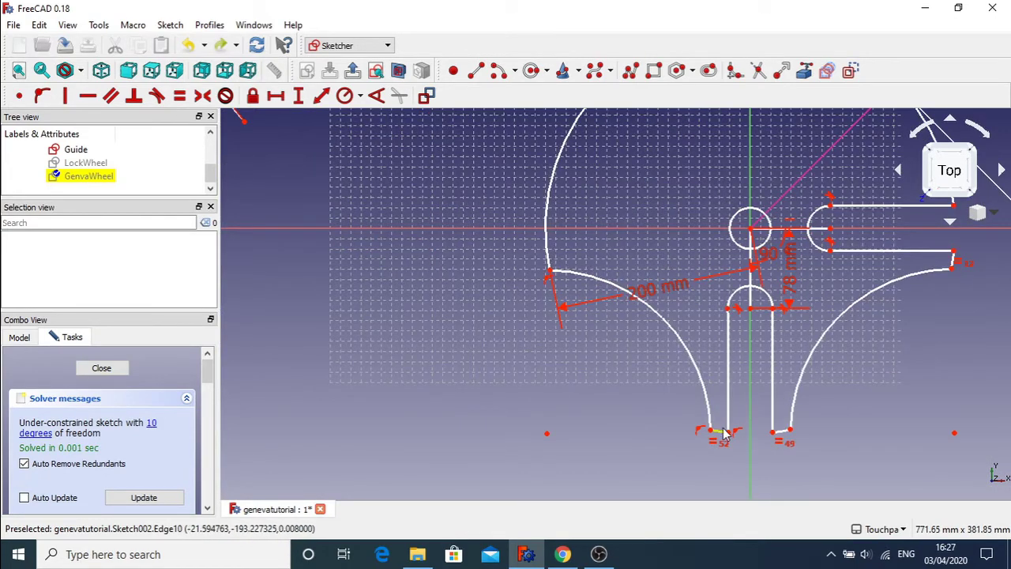
mouse_move(731, 433)
left_mouse_down()
mouse_move(718, 406)
mouse_move(740, 470)
mouse_move(676, 324)
mouse_move(709, 362)
mouse_move(824, 429)
mouse_move(711, 437)
mouse_move(733, 375)
mouse_move(740, 395)
left_mouse_up()
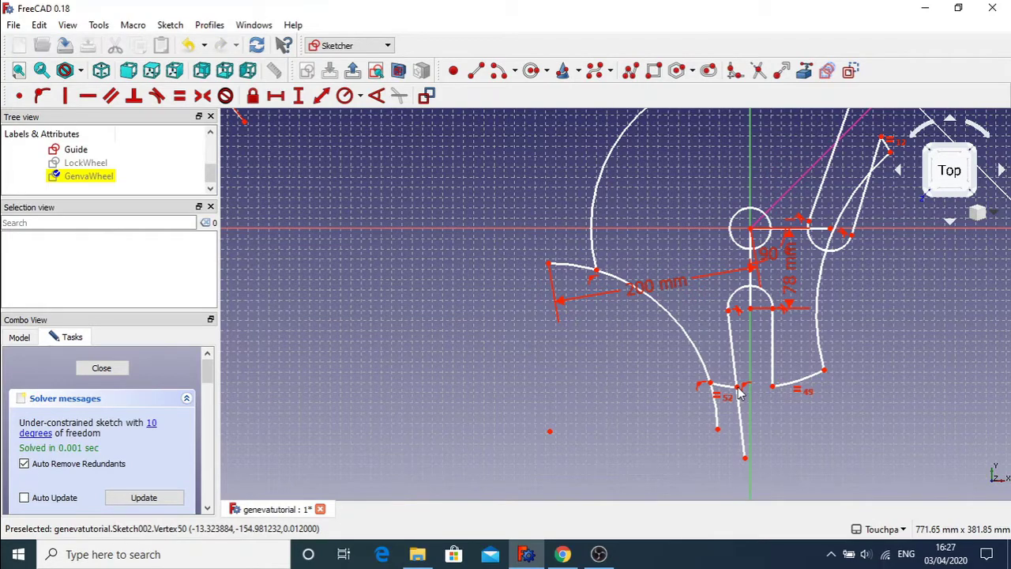
key("ctrl+z")
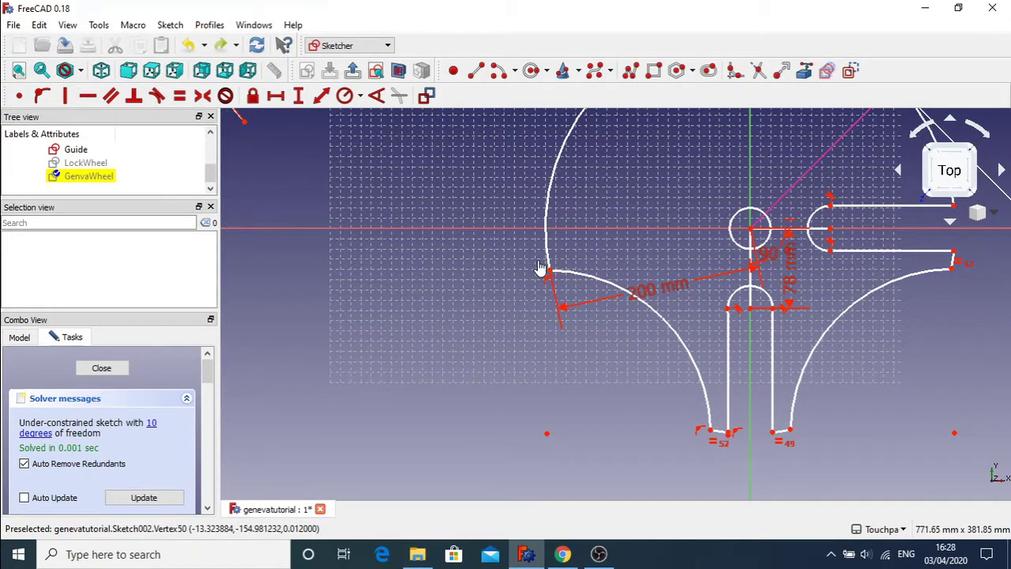
left_click_drag(539, 269, 563, 285)
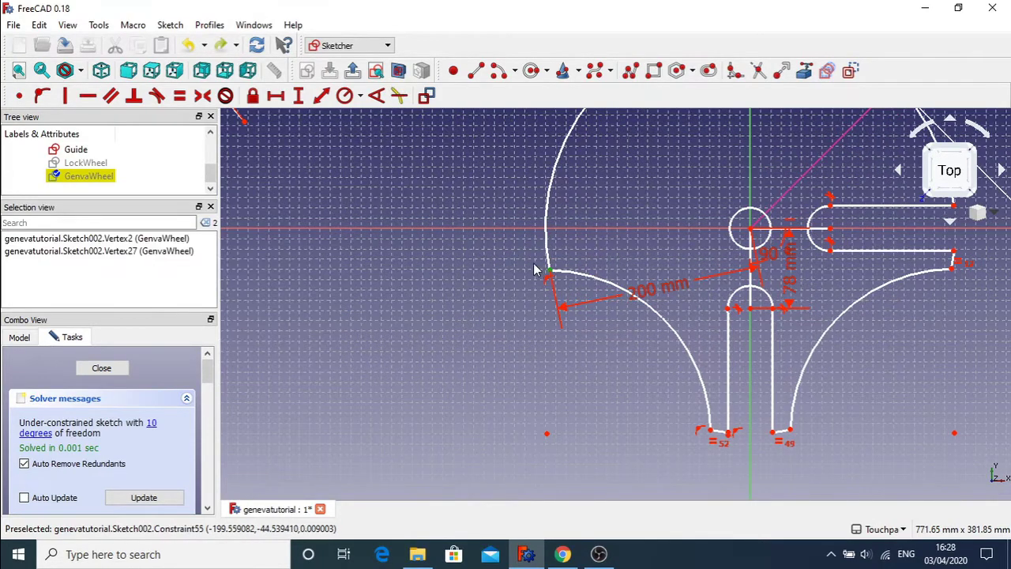
Step: Make the two selected vertices coincident and trim off the short stub below the slot line
left_click(19, 96)
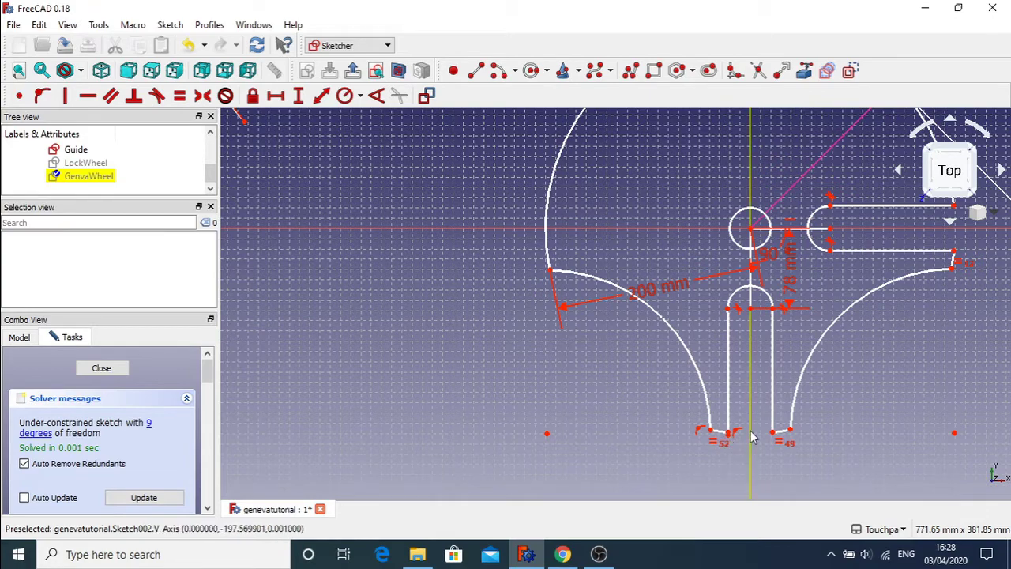
scroll(731, 438, "up", 5)
scroll(739, 427, "up", 2)
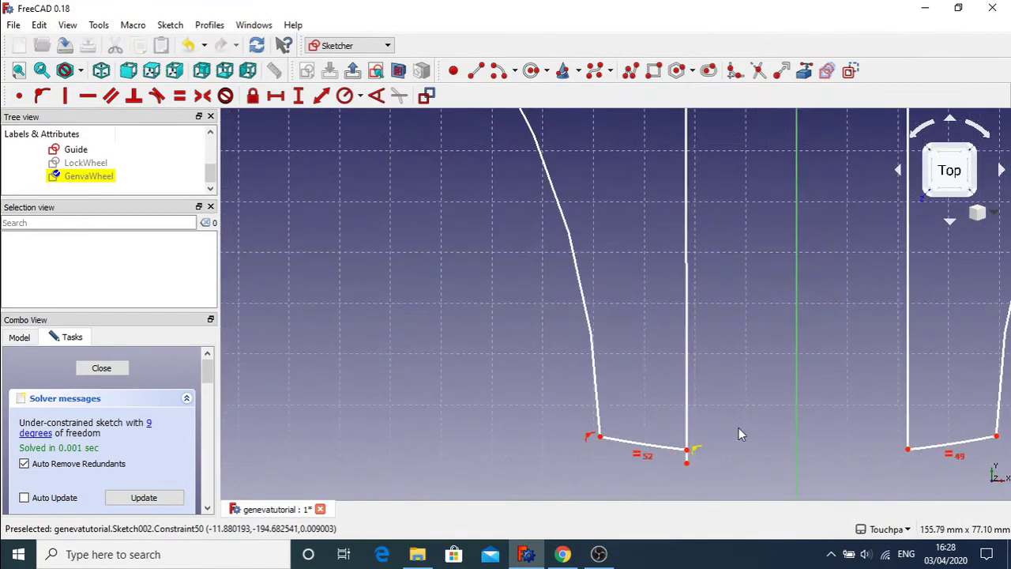
left_click(734, 69)
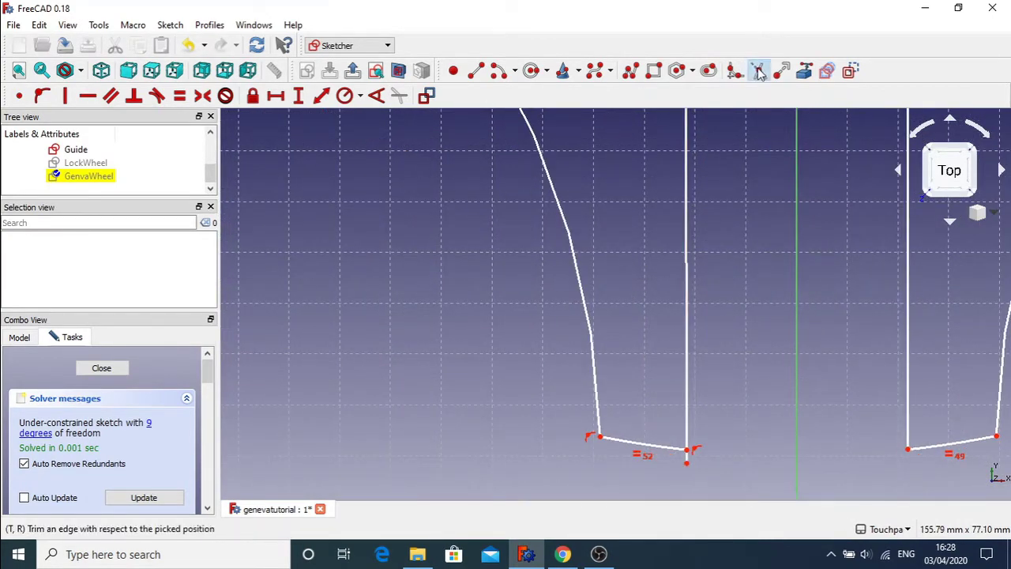
left_click(688, 457)
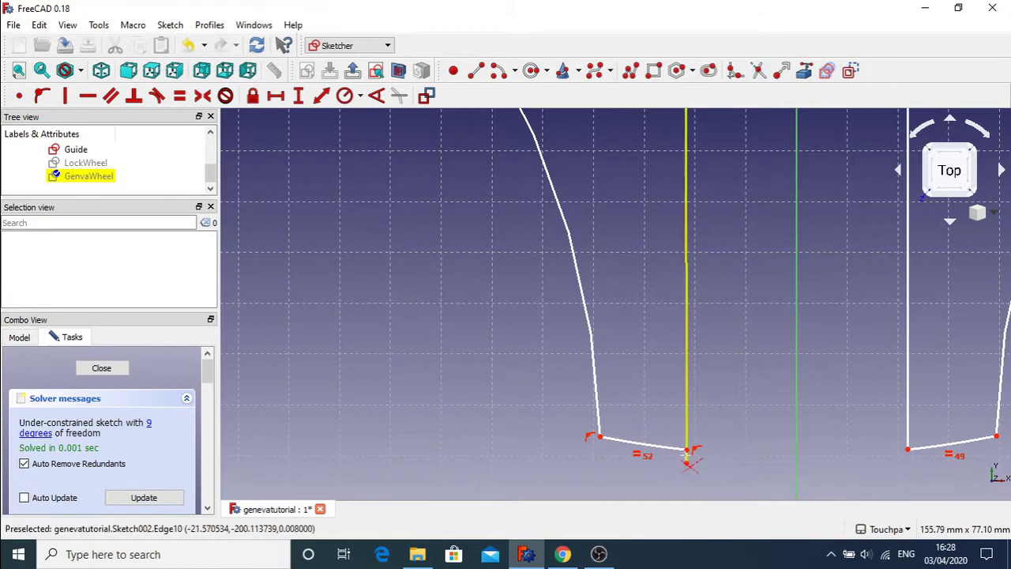
Step: Test-move the line's bottom vertex and undo it, then raise the left arc's upper endpoint
scroll(772, 349, "down", 3)
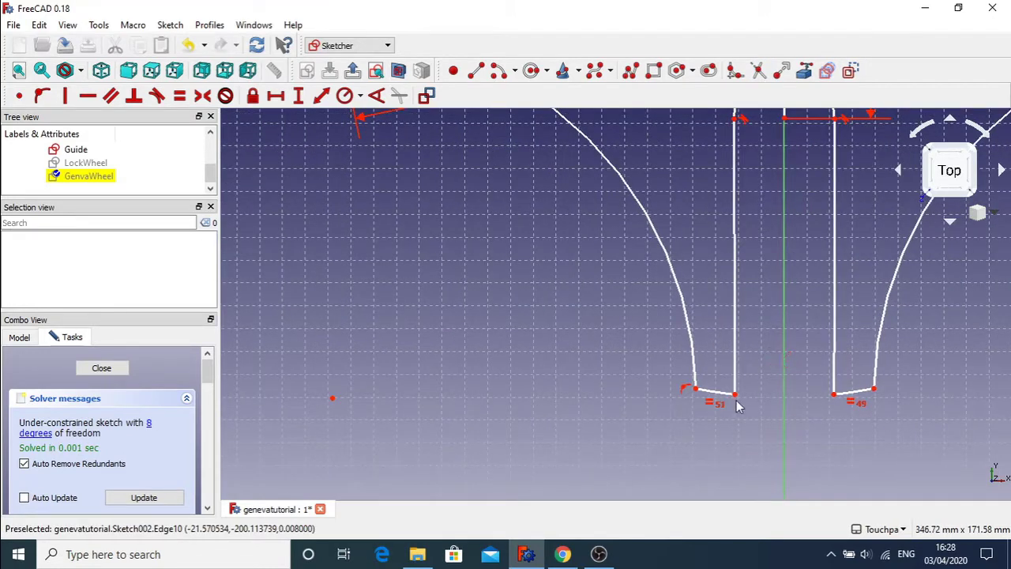
left_click_drag(736, 396, 644, 380)
key("ctrl+z")
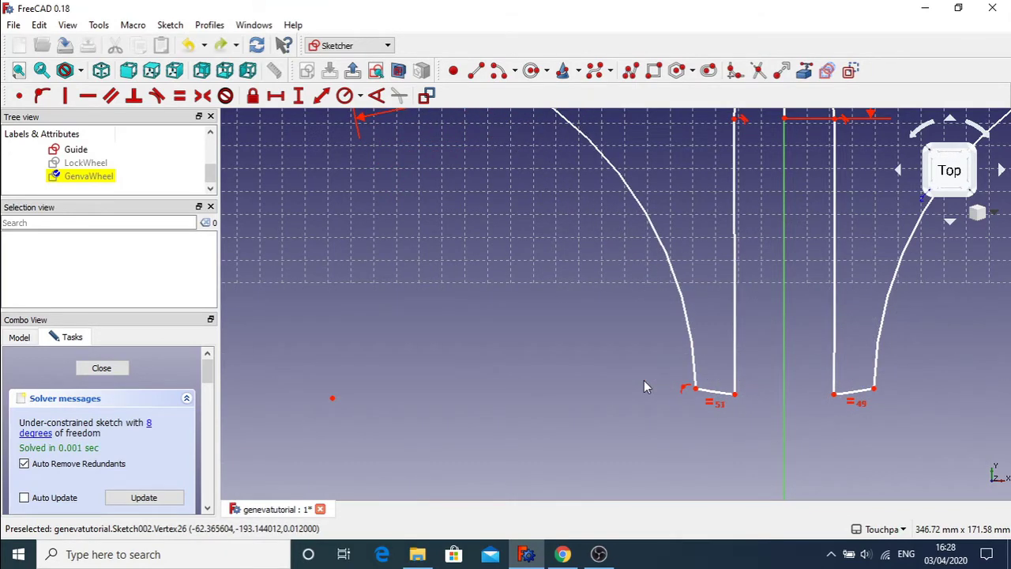
scroll(644, 385, "down", 3)
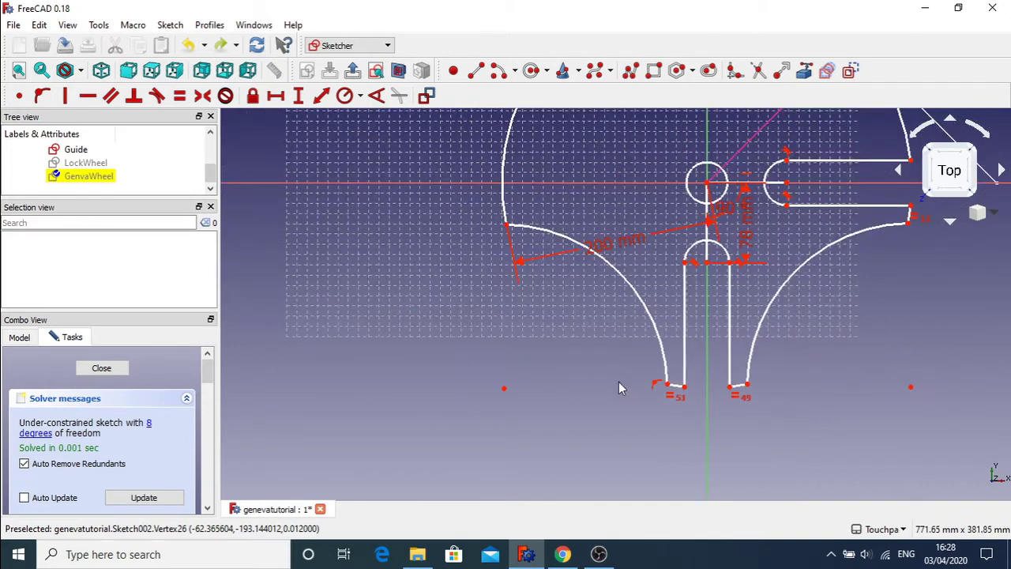
mouse_move(509, 230)
left_mouse_down()
mouse_move(542, 251)
mouse_move(545, 180)
mouse_move(512, 276)
mouse_move(535, 205)
mouse_move(490, 267)
mouse_move(540, 201)
mouse_move(514, 237)
mouse_move(531, 205)
left_mouse_up()
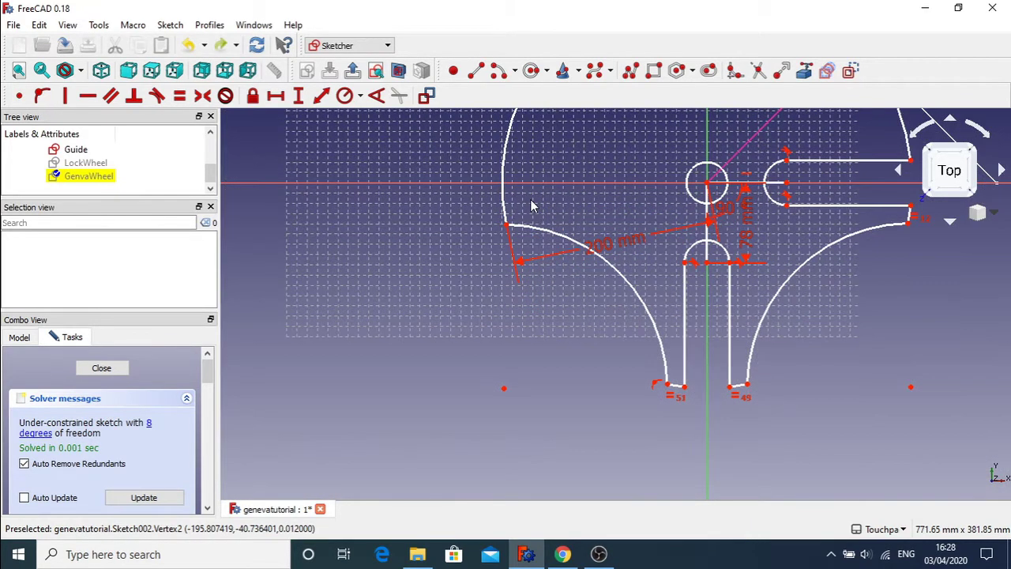
Step: Delete the short edge by the wheel centre with its 70 mm and 20 mm dimensions
left_click(709, 236)
key("Delete")
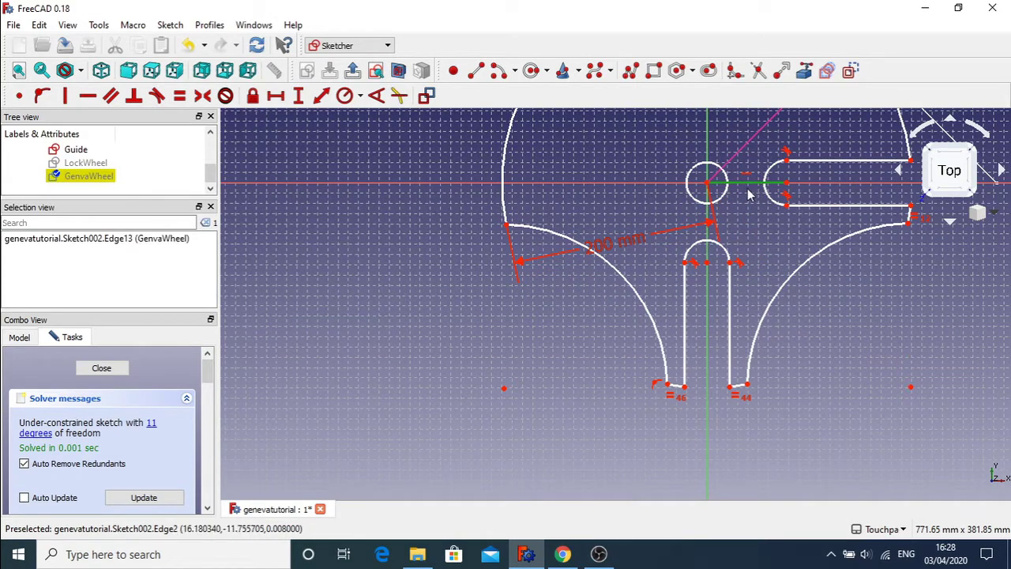
key("Delete")
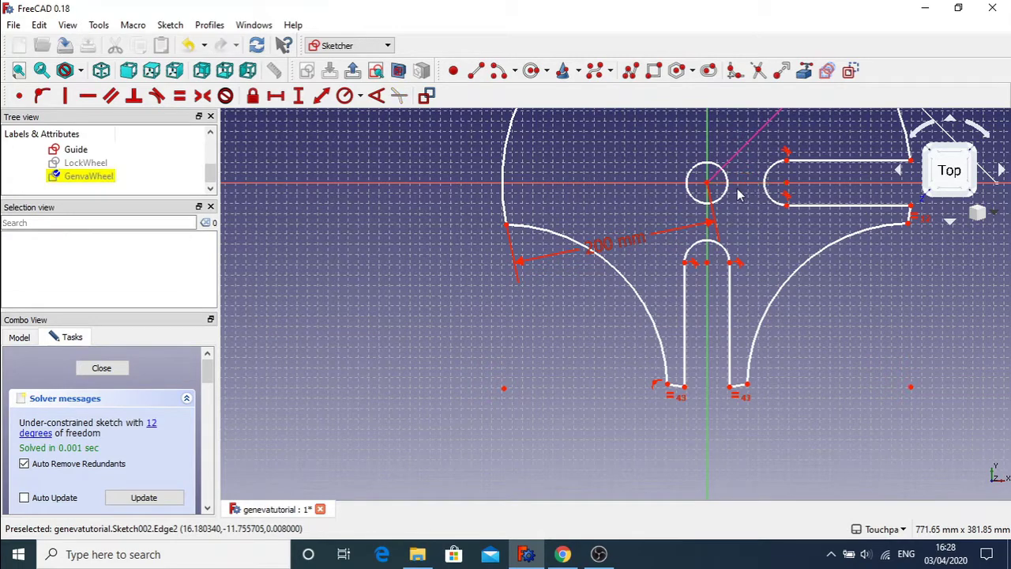
Step: Box-select the 19 stray copied items at the upper left and delete them
scroll(651, 188, "down", 5)
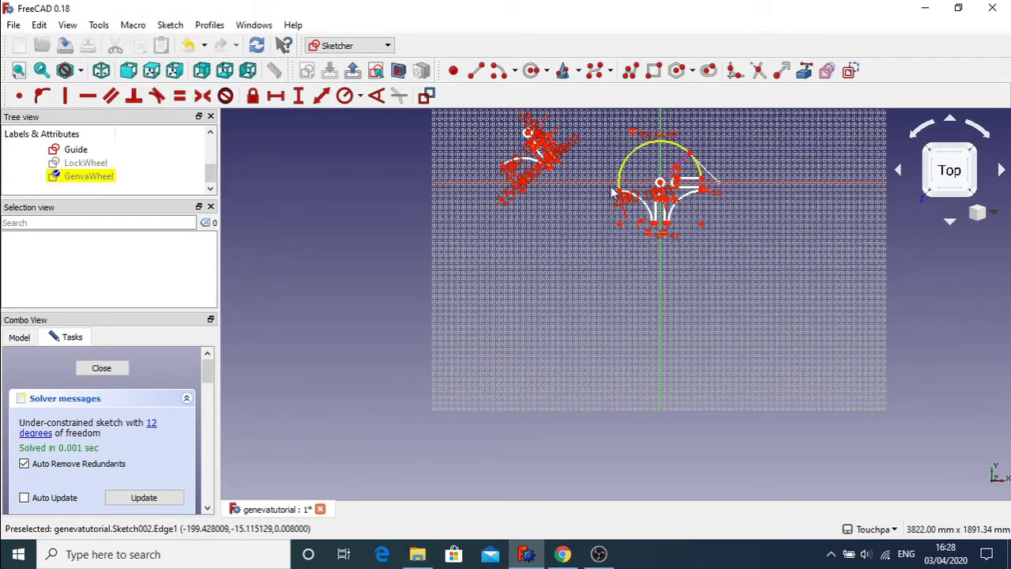
scroll(583, 213, "down", 2)
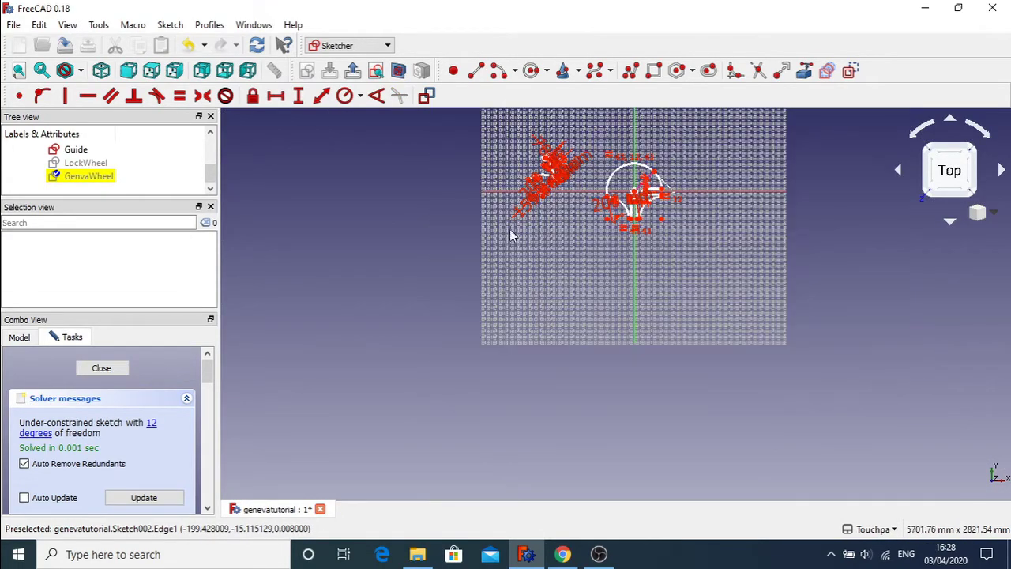
mouse_move(506, 229)
left_mouse_down()
mouse_move(579, 203)
mouse_move(591, 124)
left_mouse_up()
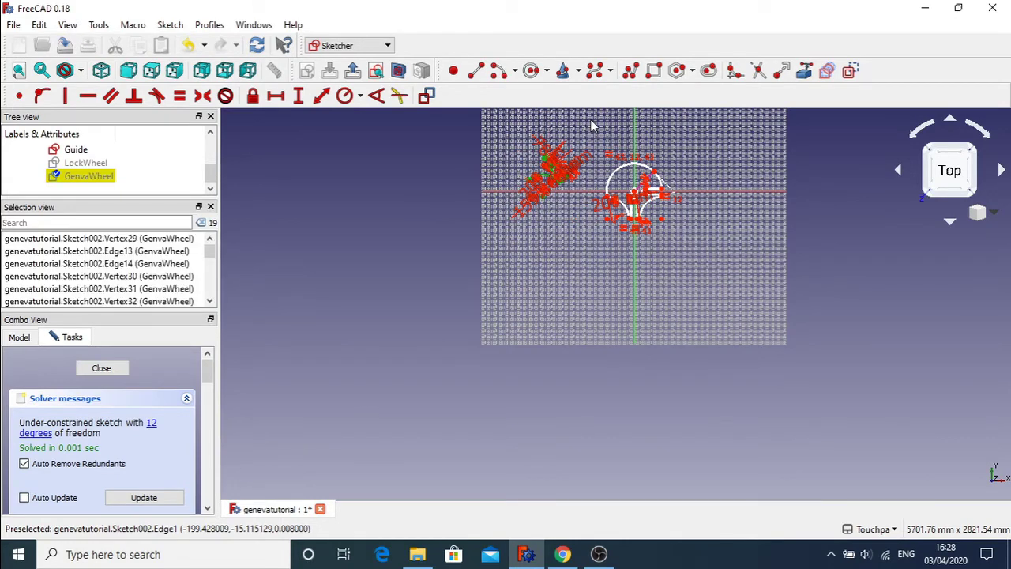
key("Delete")
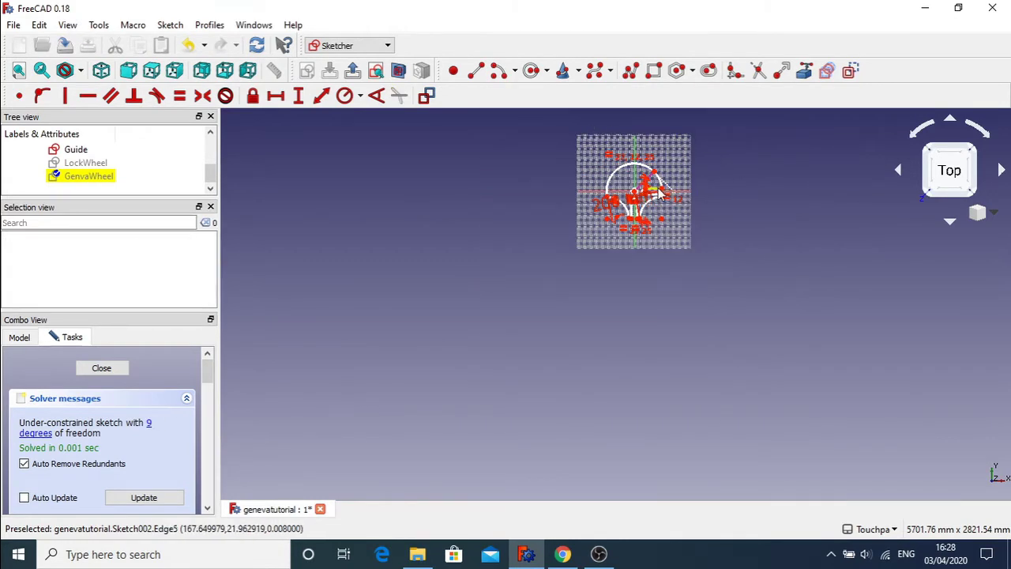
scroll(660, 194, "up", 5)
scroll(639, 210, "down", 5)
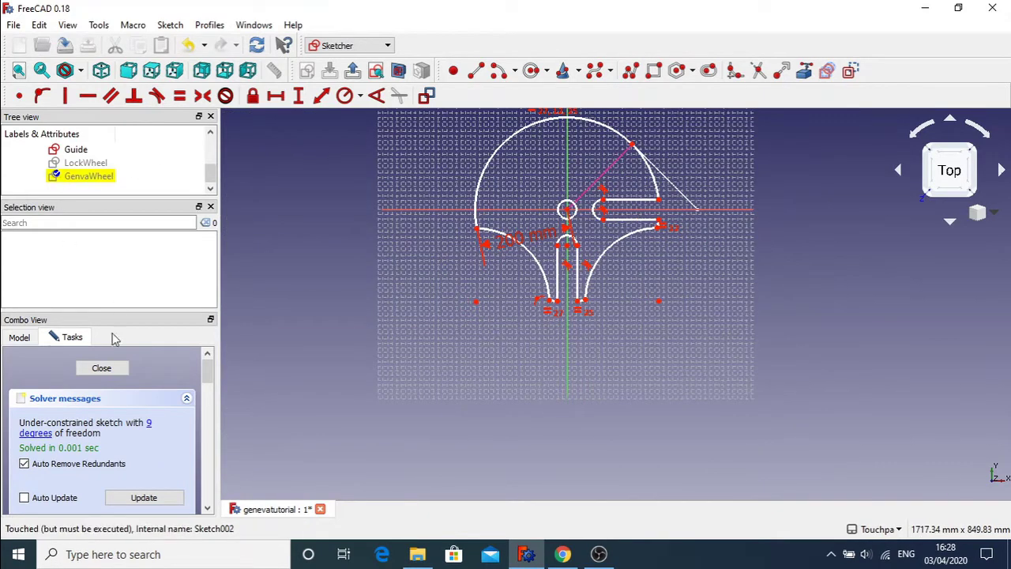
Step: Close the sketch, preview a 10 mm pad and inspect it, then cancel the pad
left_click(102, 369)
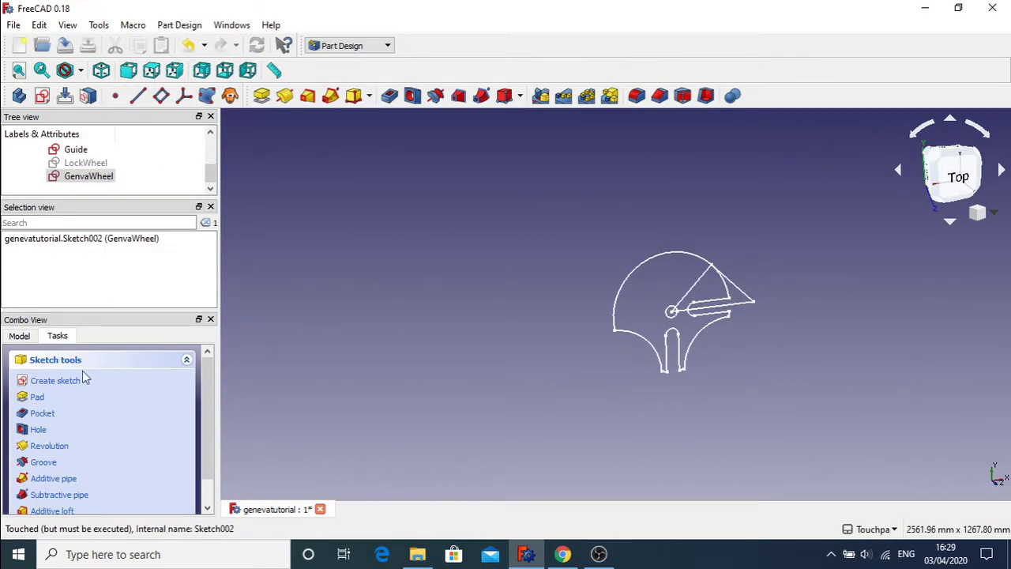
left_click(37, 398)
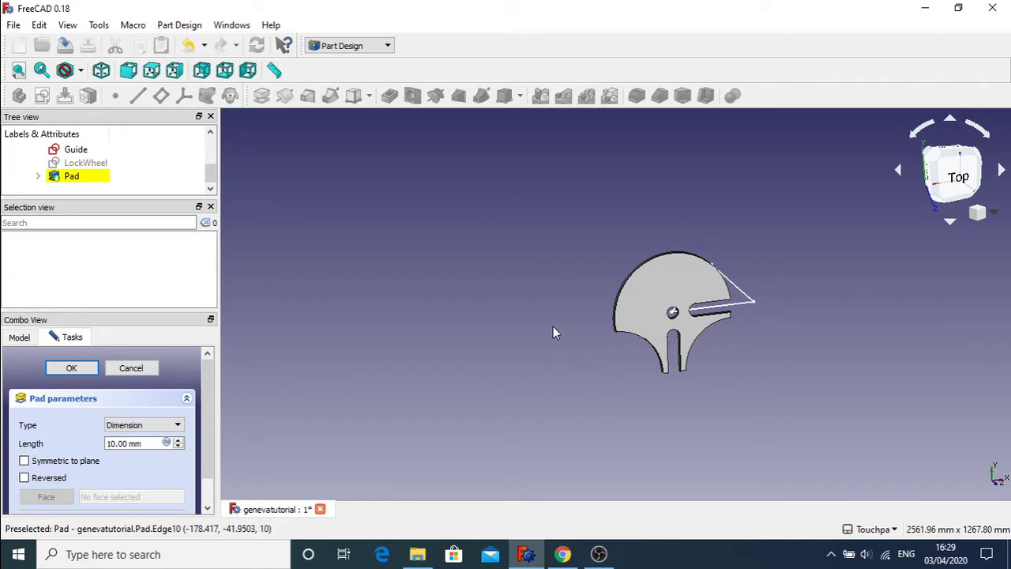
mouse_move(554, 331)
left_mouse_down("shift")
mouse_move(671, 345)
mouse_move(510, 221)
mouse_move(525, 237)
left_mouse_up("shift")
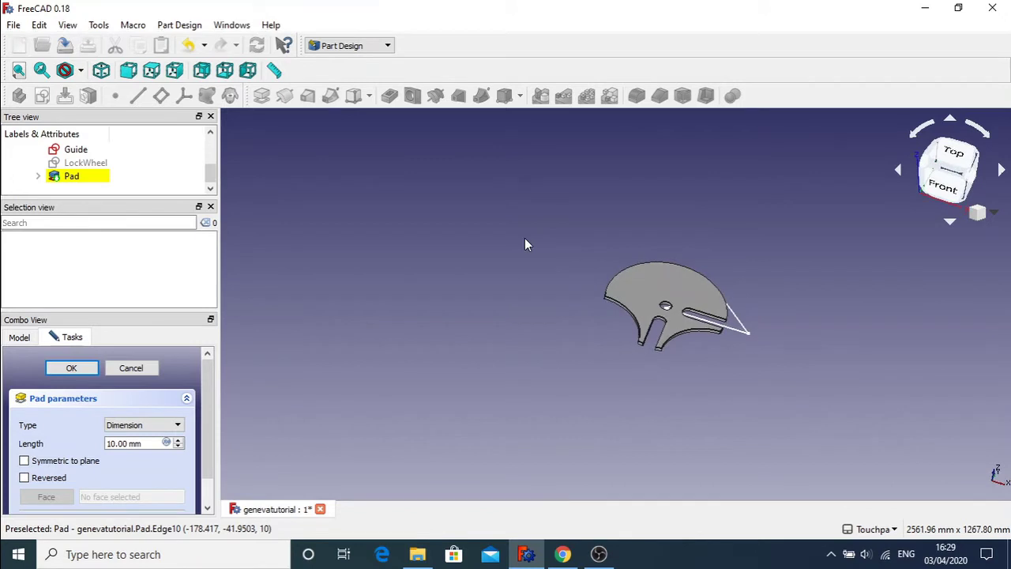
key("Escape")
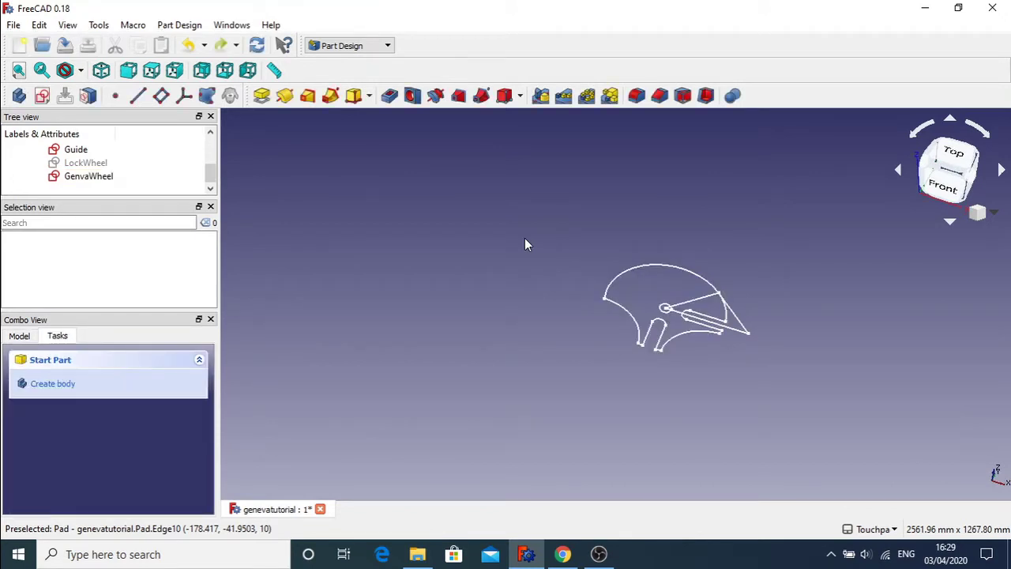
Step: Reopen GenvaWheel and reposition the lower arc and slot-bottom points, discarding a trial 30 mm dimension
double_click(90, 177)
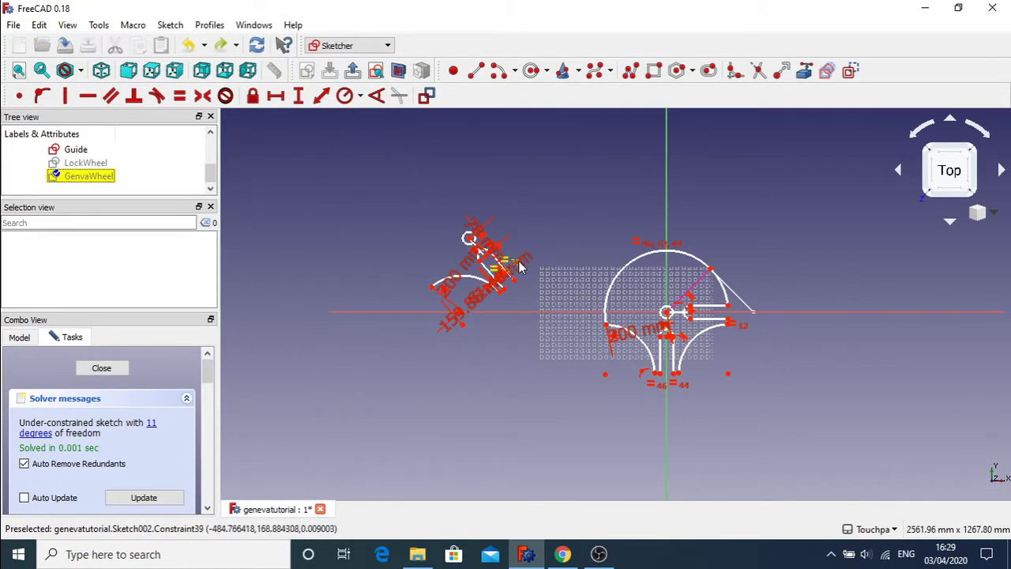
scroll(609, 297, "up", 6)
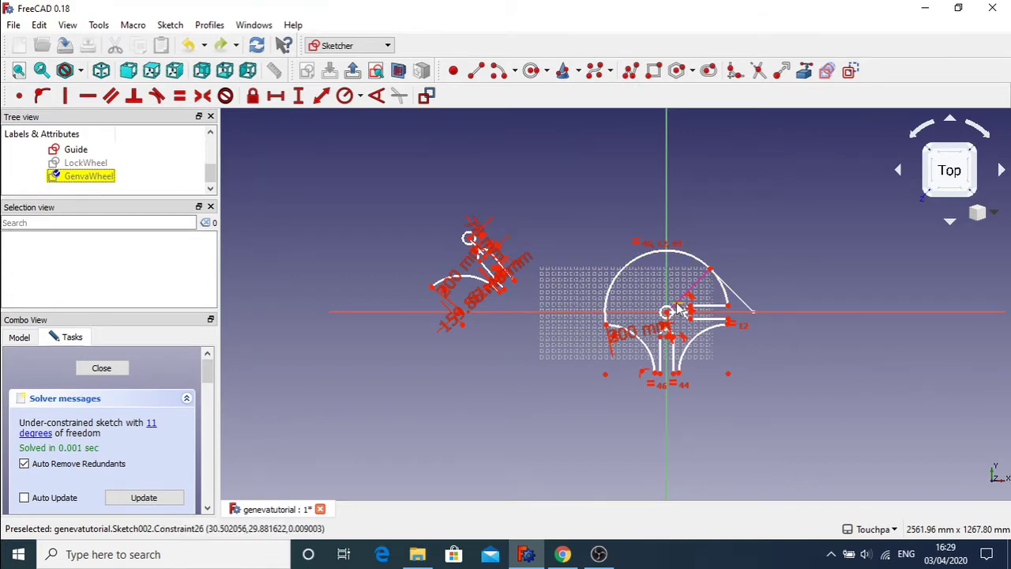
scroll(678, 310, "down", 4)
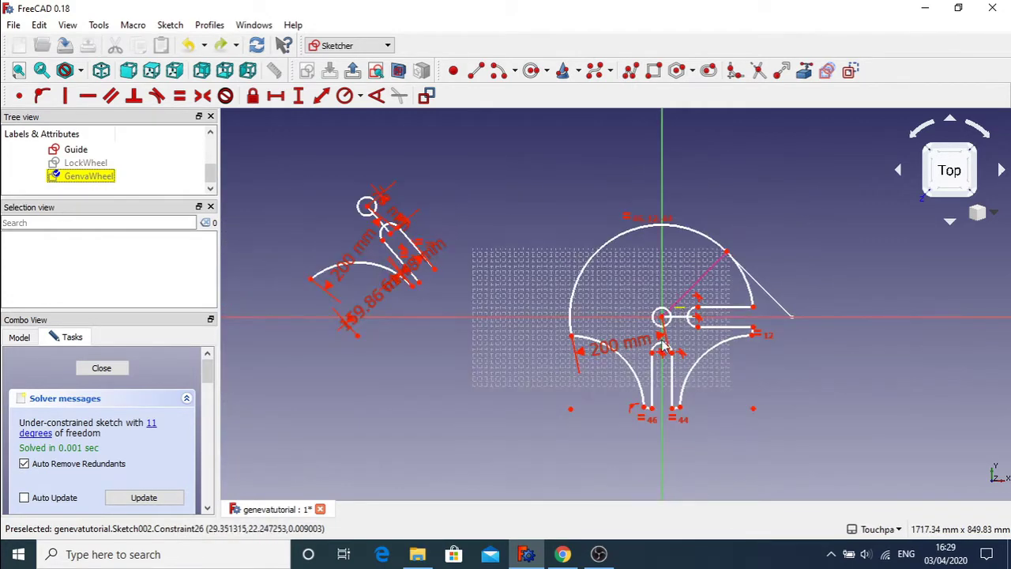
left_click_drag(644, 411, 630, 372)
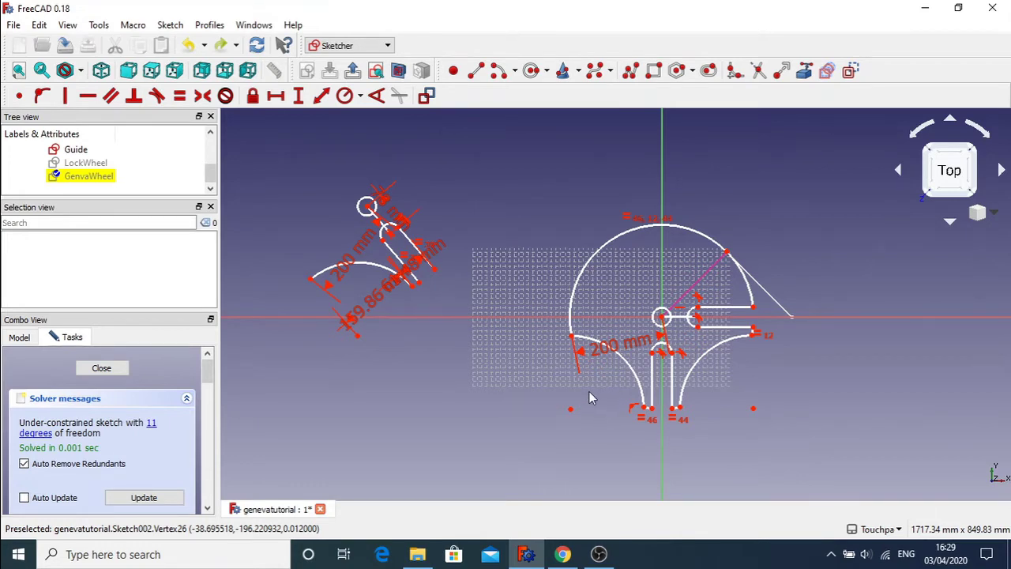
key("c")
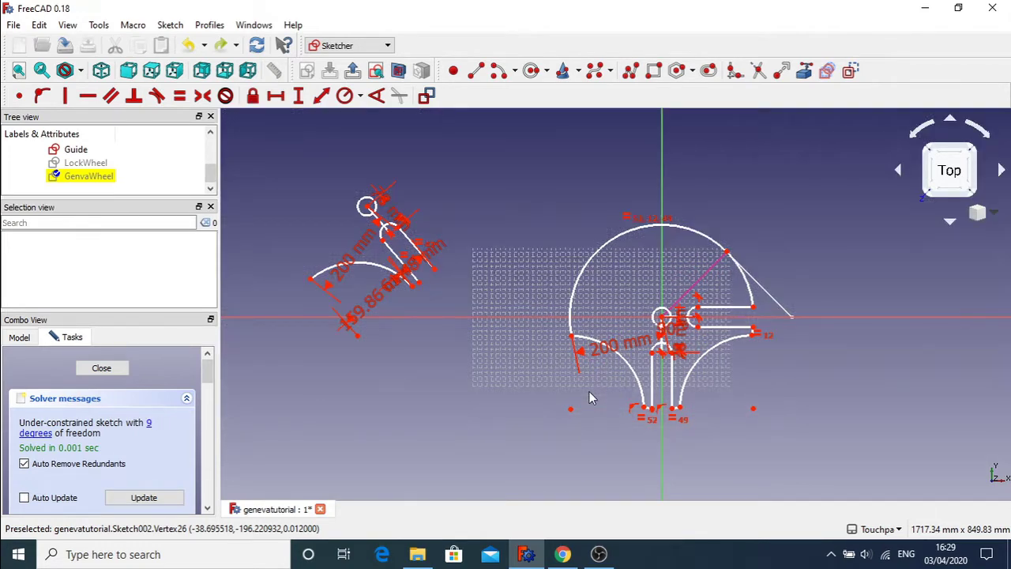
key("Delete")
key("i")
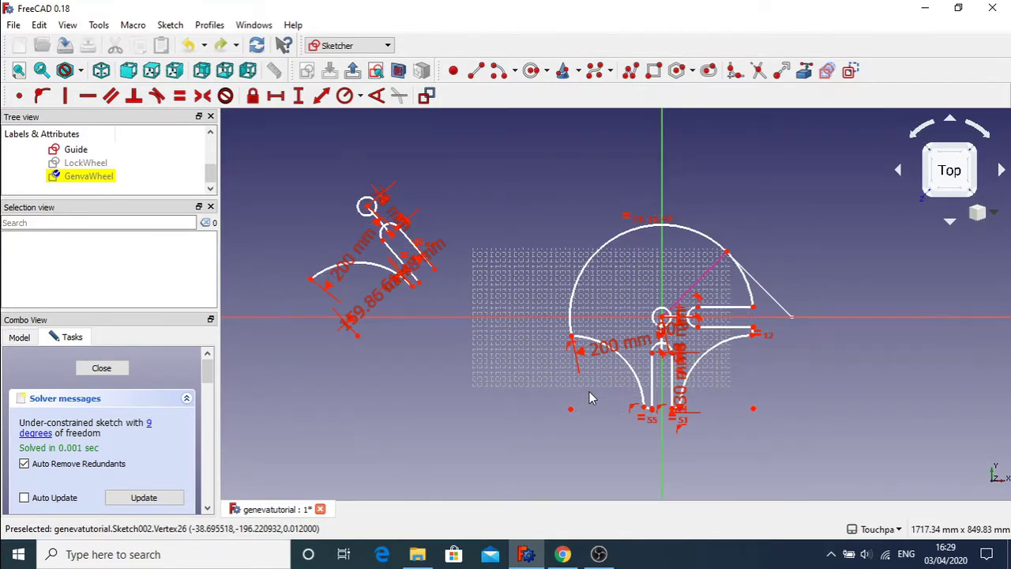
key("ctrl+z")
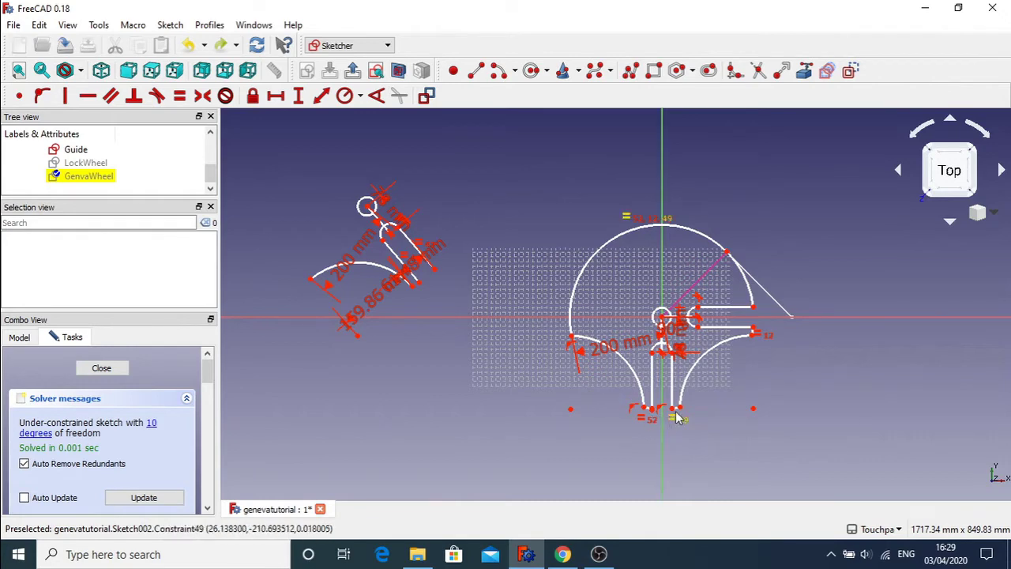
mouse_move(666, 405)
left_mouse_down()
mouse_move(664, 387)
mouse_move(728, 419)
left_mouse_up()
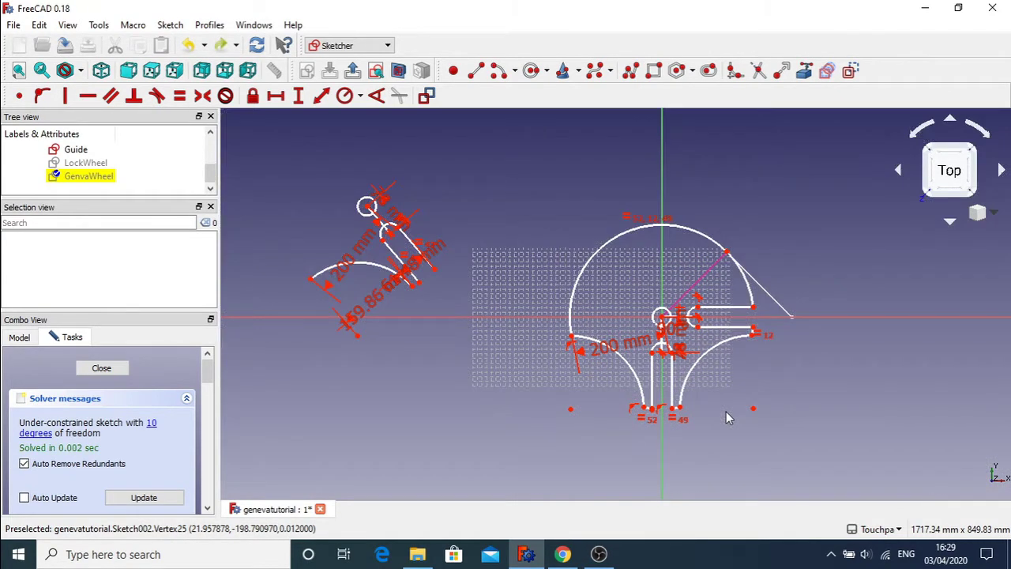
Step: Delete the separate left piece and the short edge near the centre hole, then close the sketch
mouse_move(276, 155)
left_mouse_down()
mouse_move(317, 171)
mouse_move(468, 348)
left_mouse_up()
key("Delete")
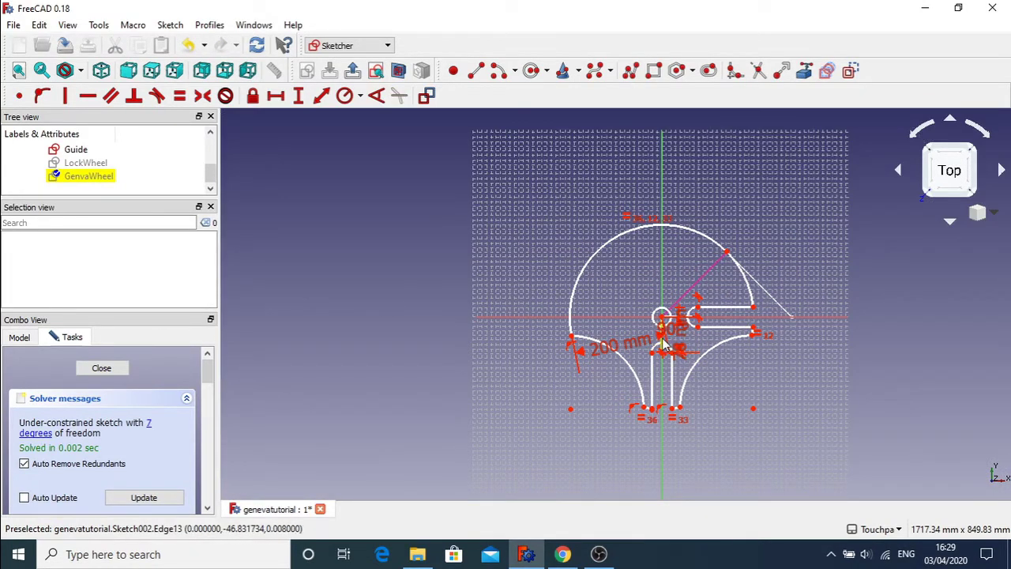
left_click(664, 344)
key("Delete")
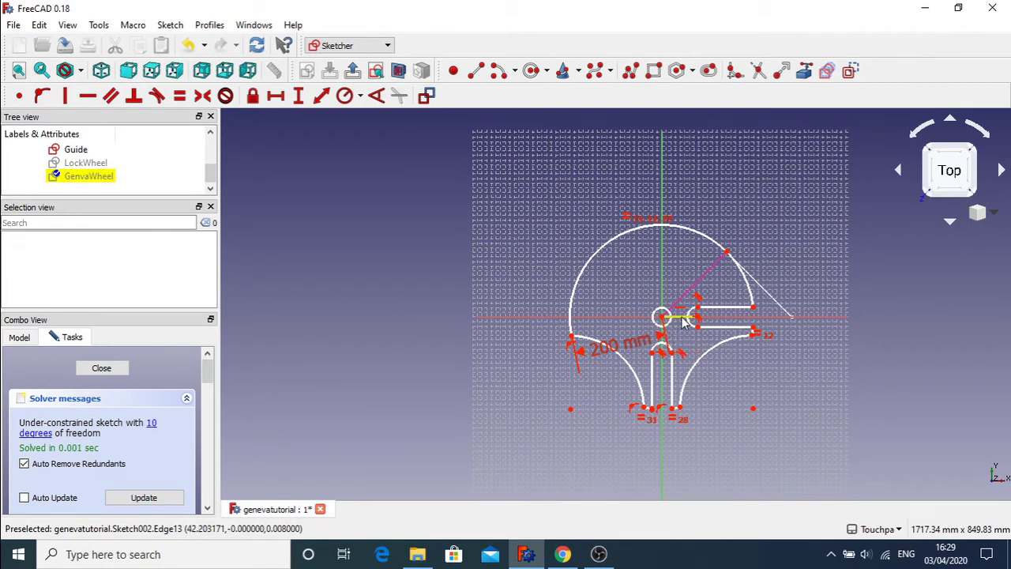
left_click(686, 321)
left_click(686, 322)
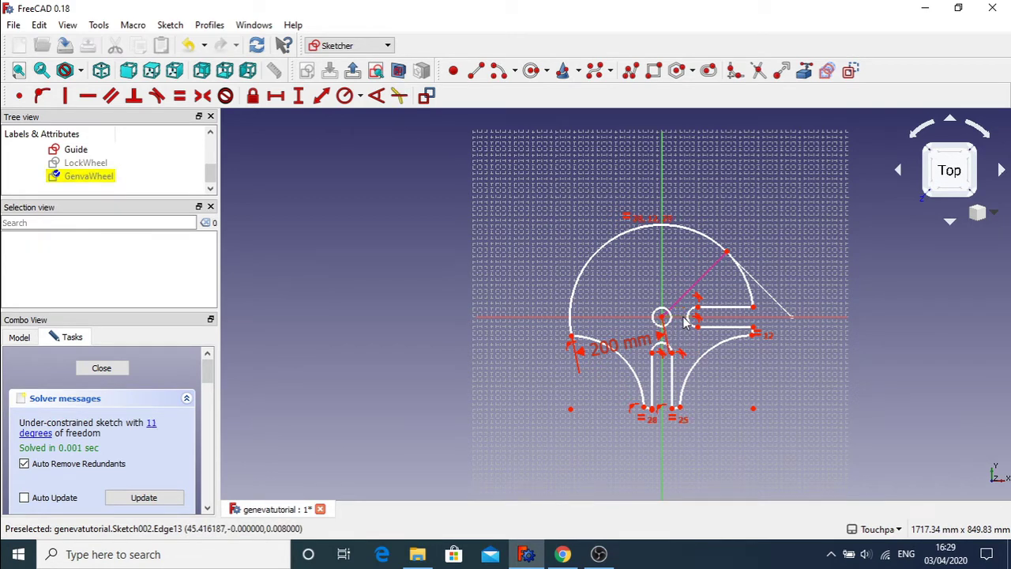
double_click(71, 178)
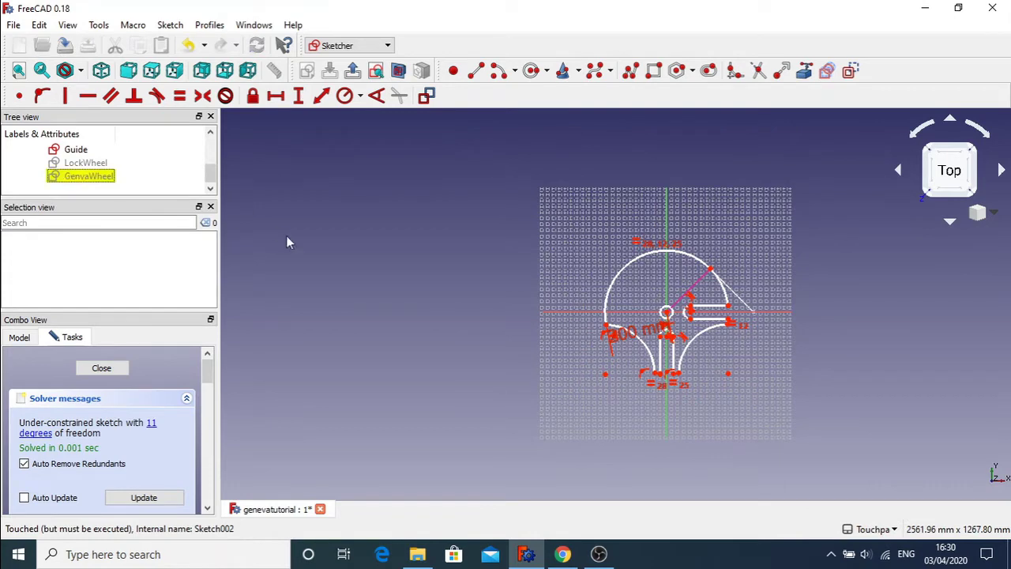
left_click(101, 368)
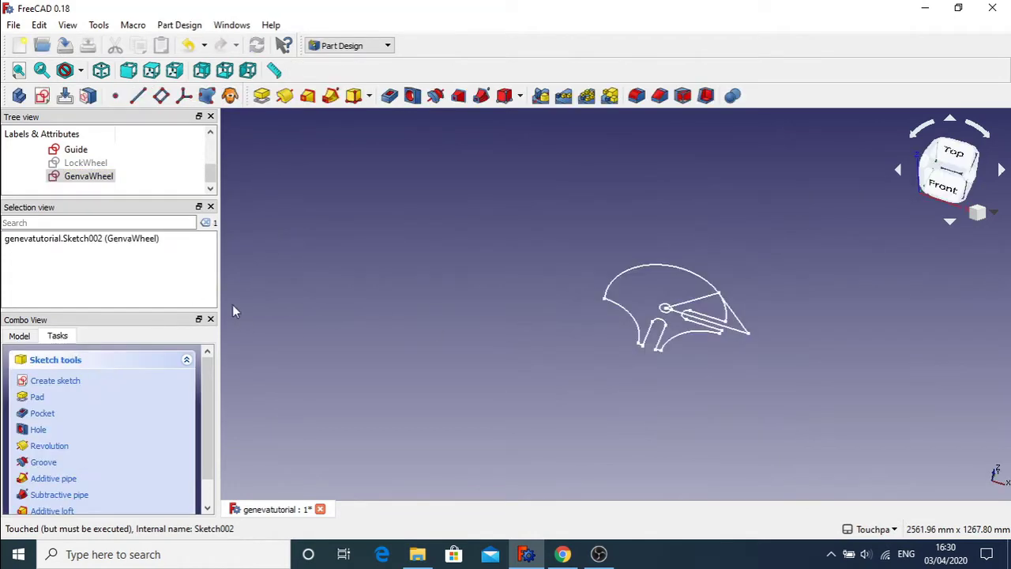
left_click(43, 397)
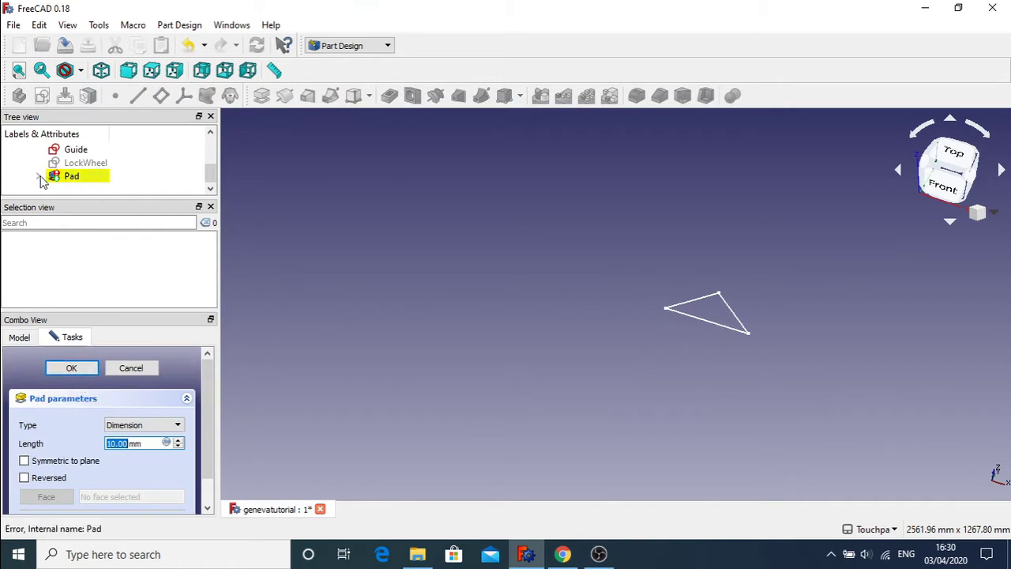
left_click(72, 372)
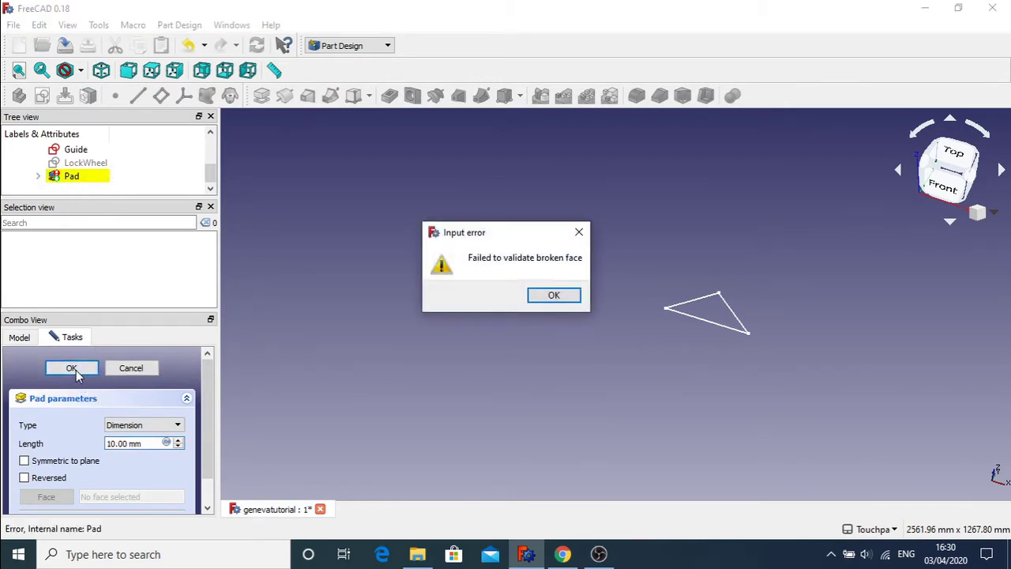
left_click(555, 296)
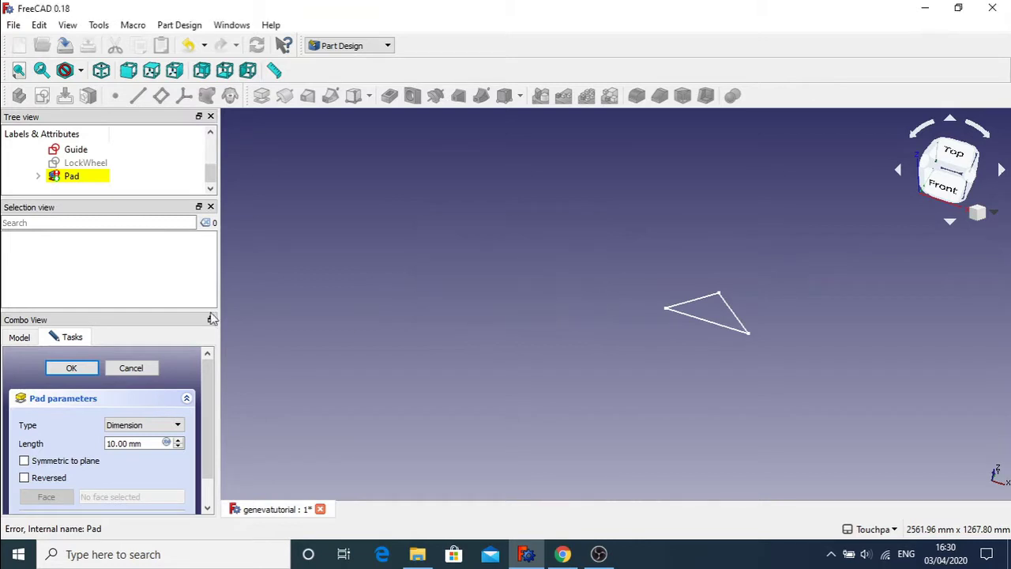
left_click(131, 371)
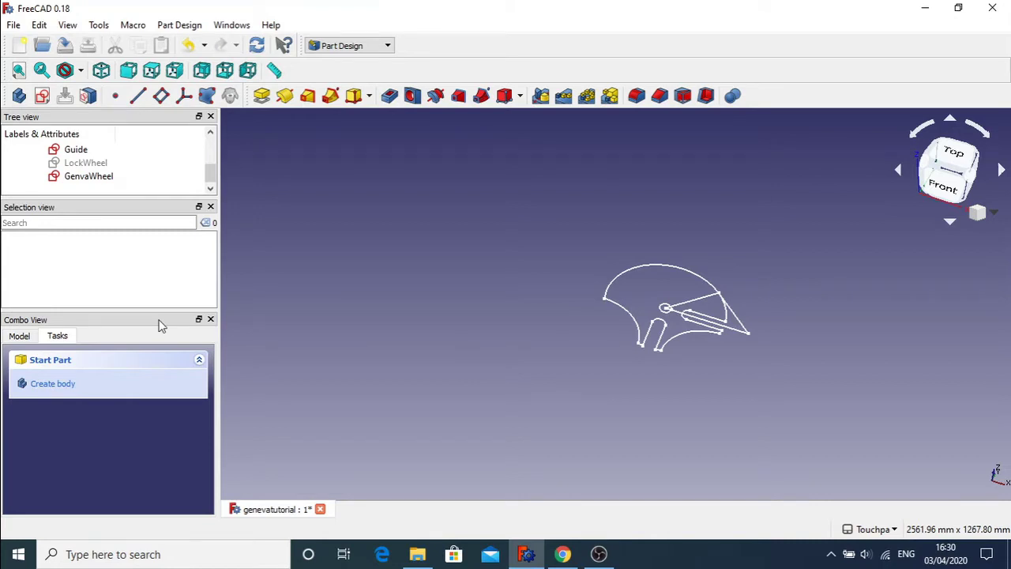
left_click(92, 177)
Step: Reopen GenvaWheel, pull the left arc's bottom end up, and make it coincide with the slot's foot point
double_click(92, 177)
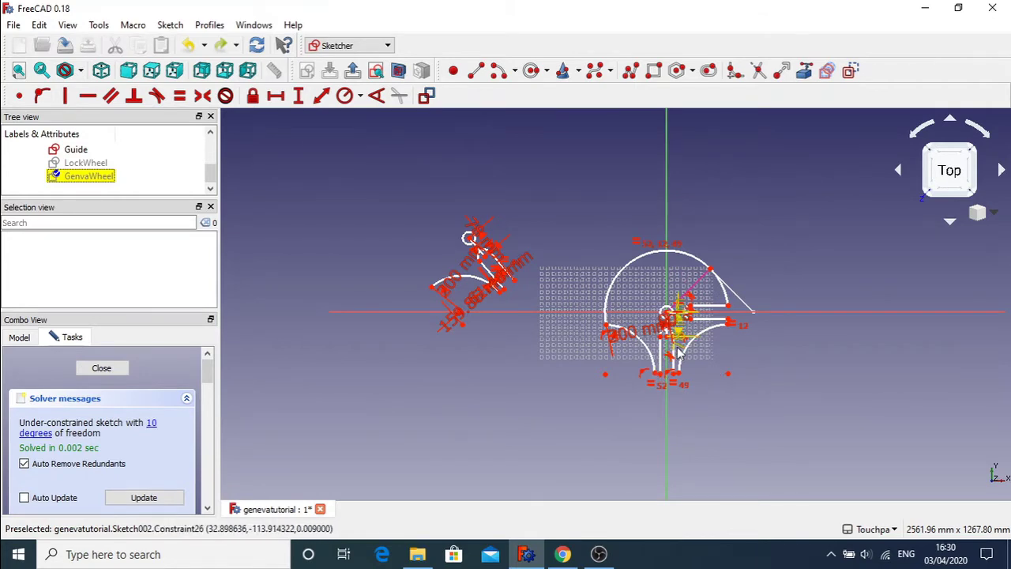
scroll(678, 348, "up", 4)
scroll(680, 351, "up", 4)
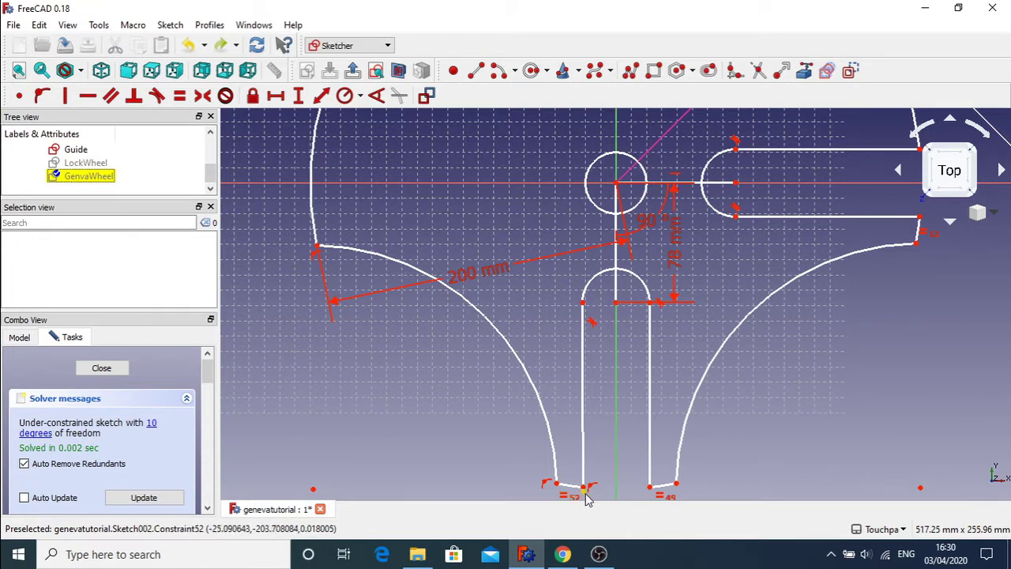
left_click_drag(557, 484, 534, 432)
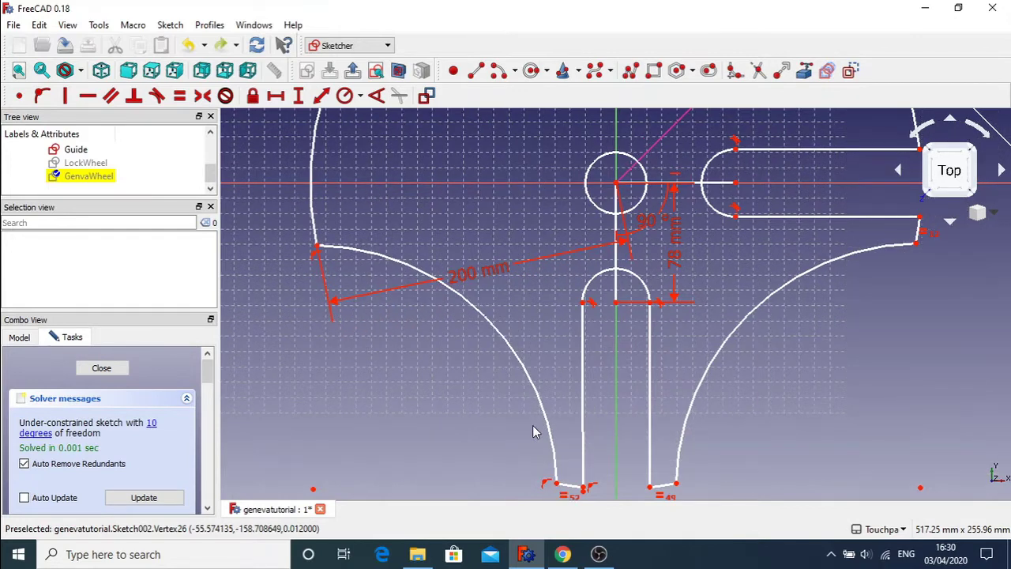
left_click_drag(543, 466, 560, 498)
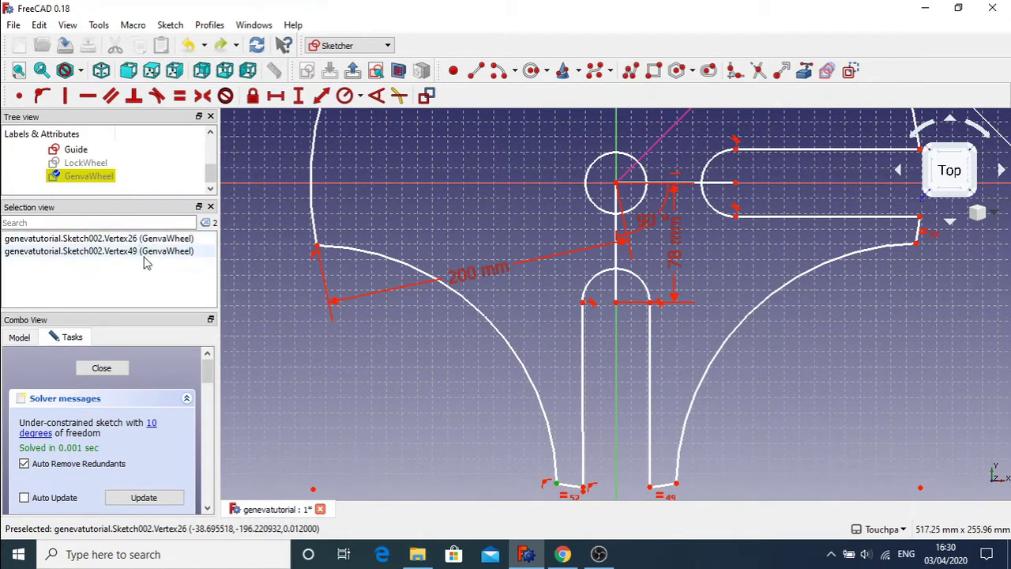
left_click(19, 97)
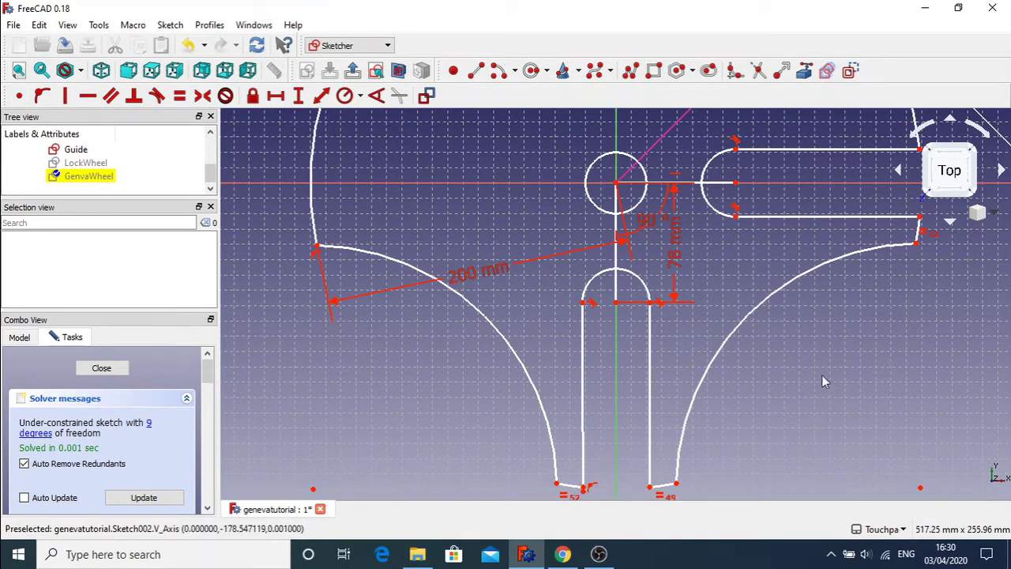
Step: Trim off the short tail below the lower slot's corner, then exit trimming
key("Up")
key("Down")
key("Down")
key("Down")
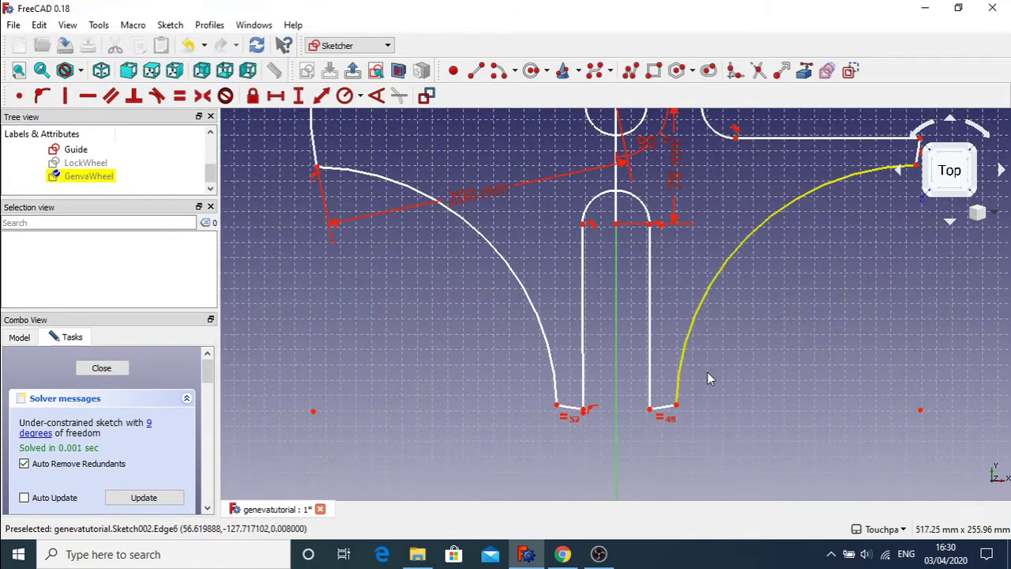
scroll(571, 425, "up", 2)
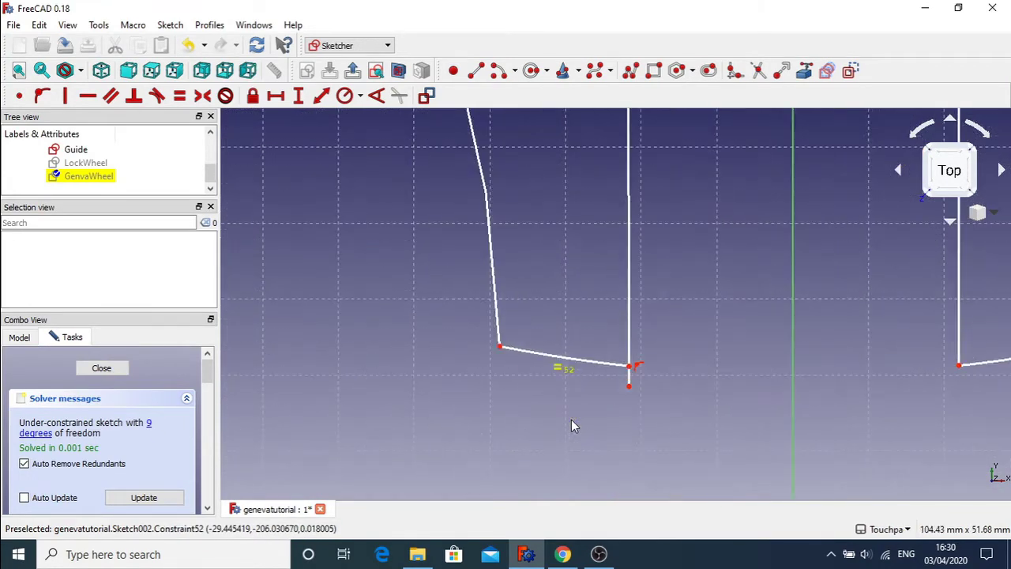
left_click(629, 378)
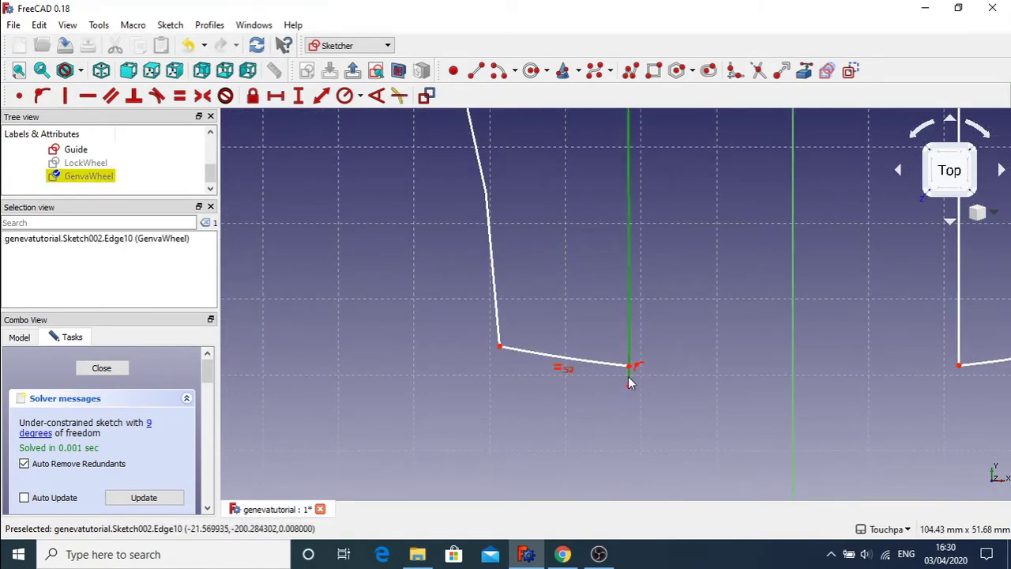
left_click(759, 71)
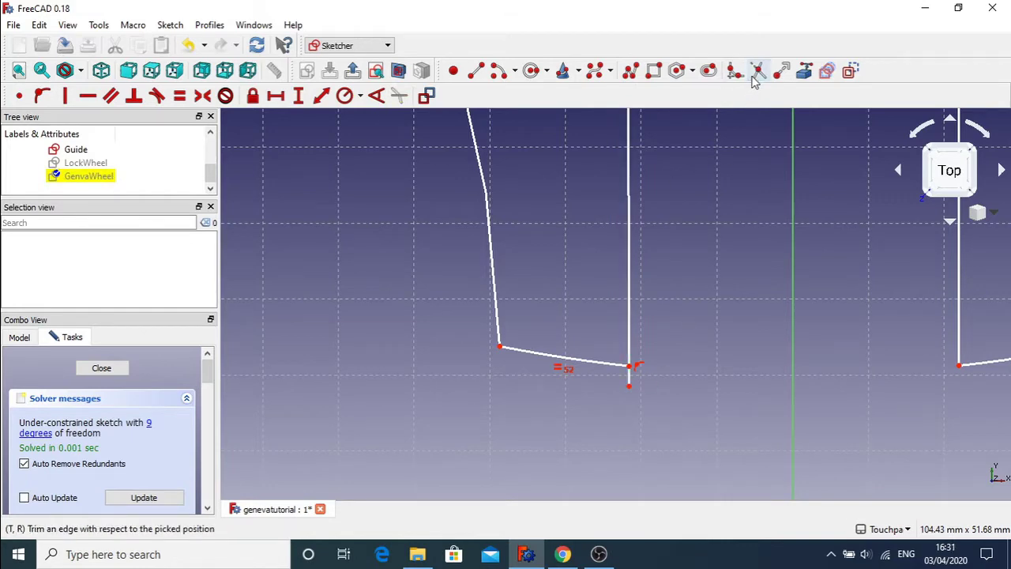
left_click(630, 378)
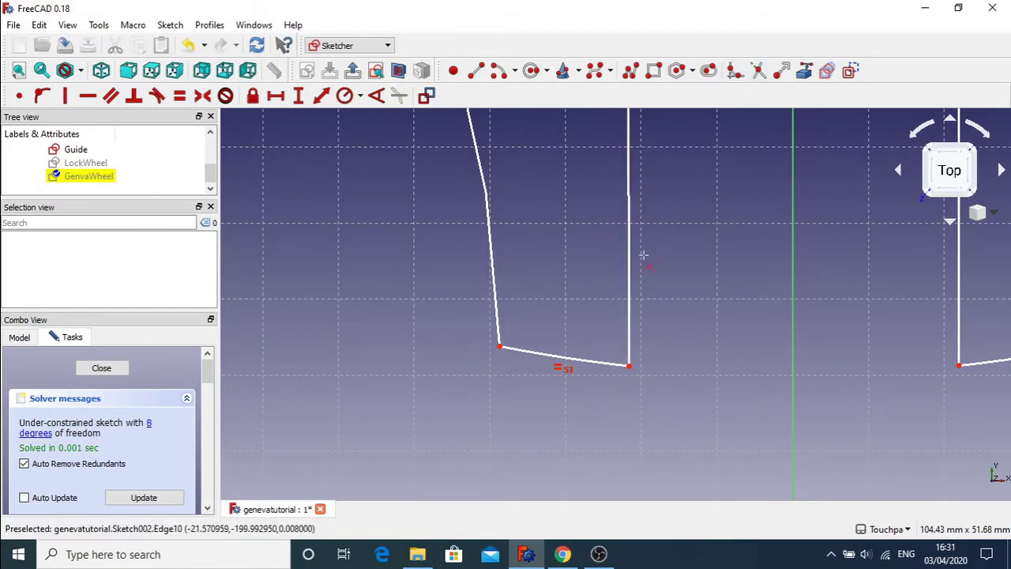
scroll(644, 255, "down", 5)
scroll(644, 255, "up", 4)
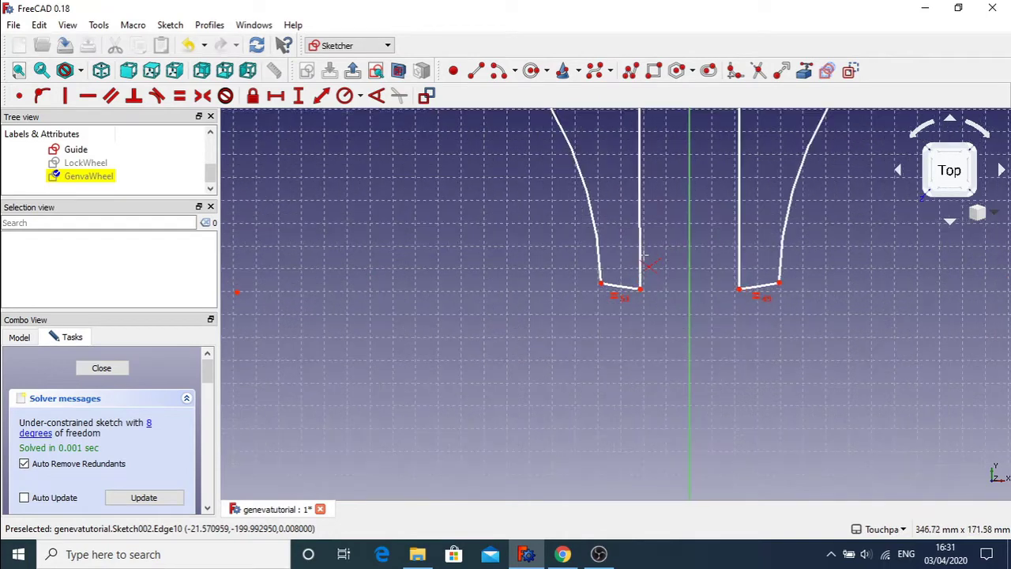
right_click(822, 284)
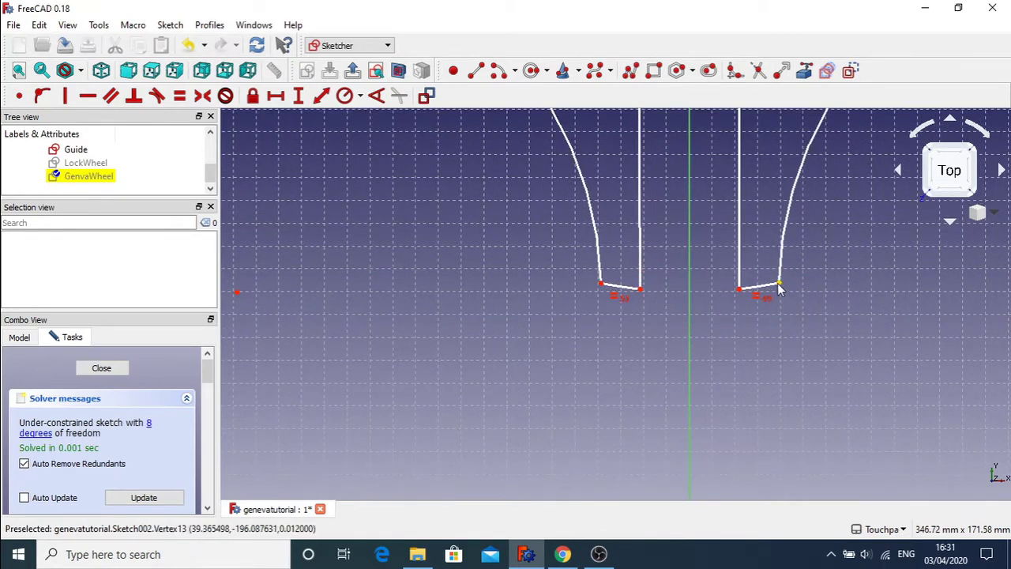
Step: Undo a trial move of the right slot's bottom-right corner and reposition its bottom-left corner
mouse_move(793, 287)
left_mouse_down()
mouse_move(839, 269)
mouse_move(736, 295)
mouse_move(722, 346)
left_mouse_up()
key("ctrl+z")
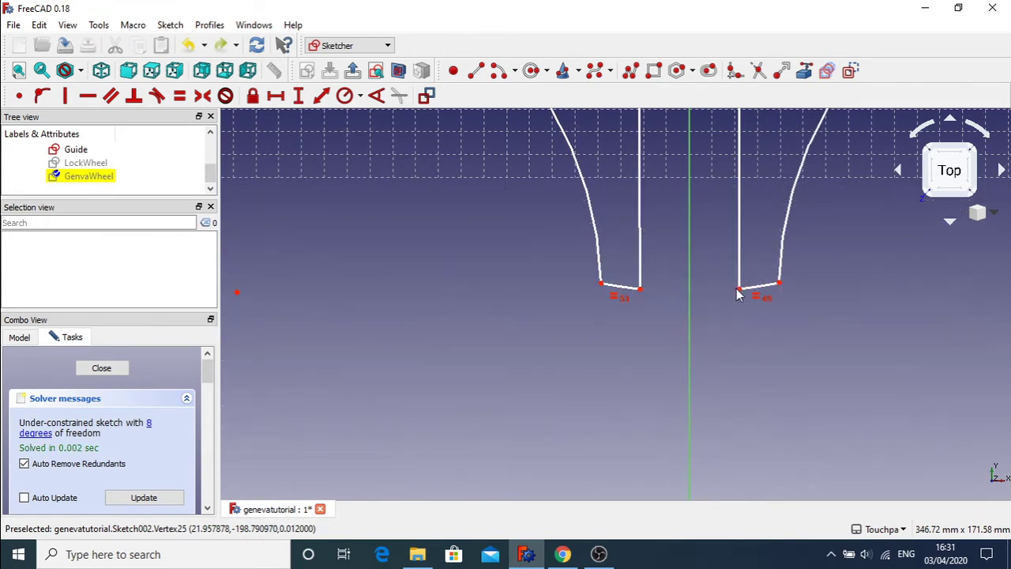
mouse_move(741, 296)
left_mouse_down()
mouse_move(700, 271)
mouse_move(798, 293)
left_mouse_up()
scroll(822, 307, "down", 4)
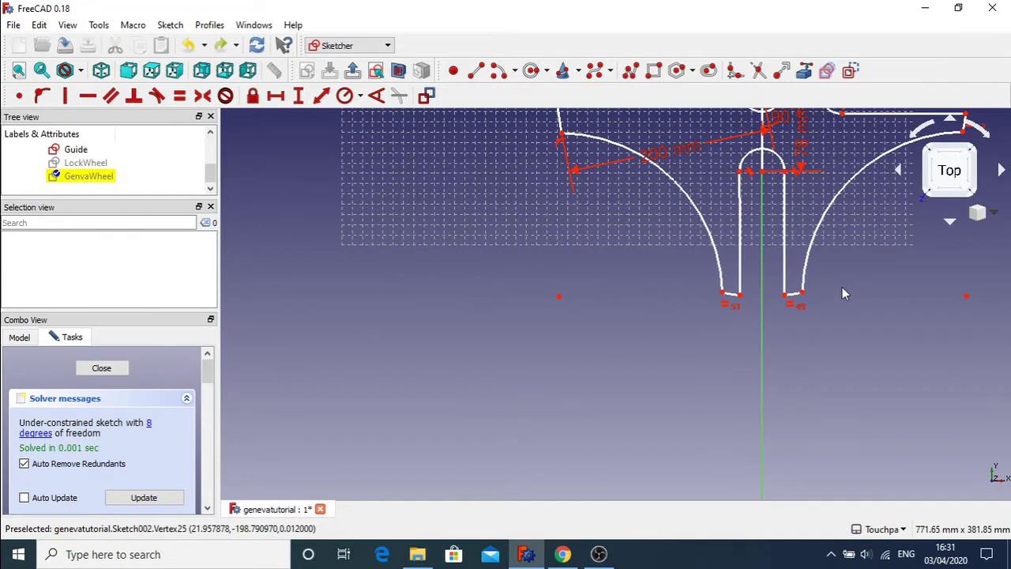
scroll(842, 290, "down", 4)
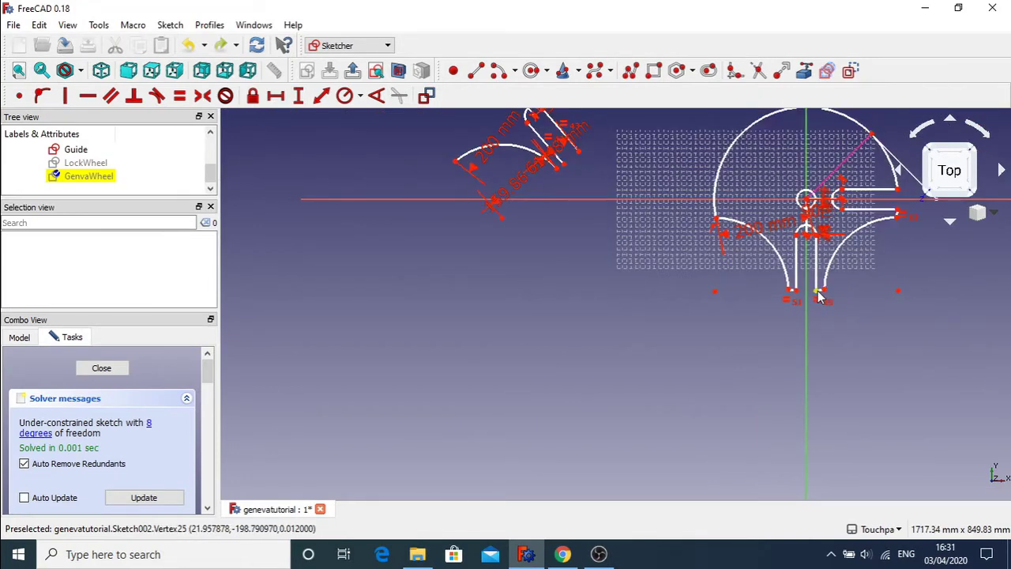
mouse_move(820, 297)
left_mouse_down()
mouse_move(851, 292)
mouse_move(867, 306)
mouse_move(865, 288)
mouse_move(821, 292)
mouse_move(829, 281)
mouse_move(816, 291)
mouse_move(820, 313)
mouse_move(820, 292)
mouse_move(820, 301)
left_mouse_up()
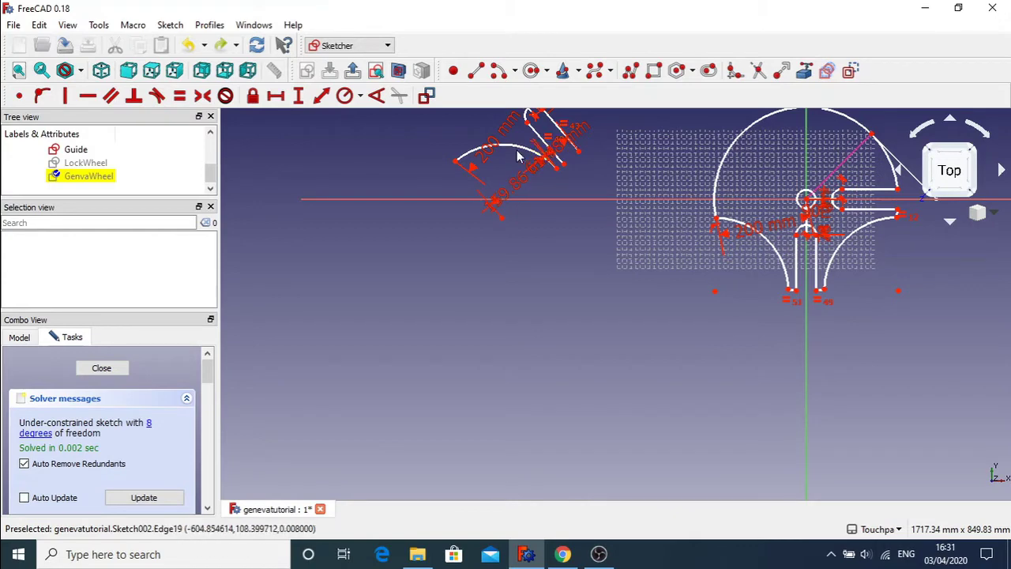
scroll(806, 176, "up", 5)
left_click(806, 177)
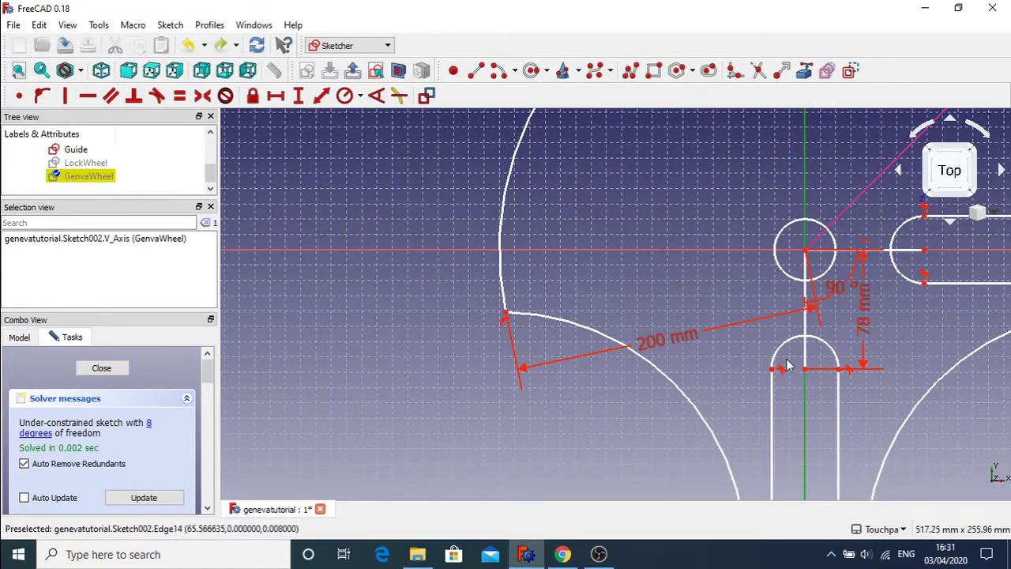
scroll(885, 263, "down", 5)
scroll(885, 263, "up", 4)
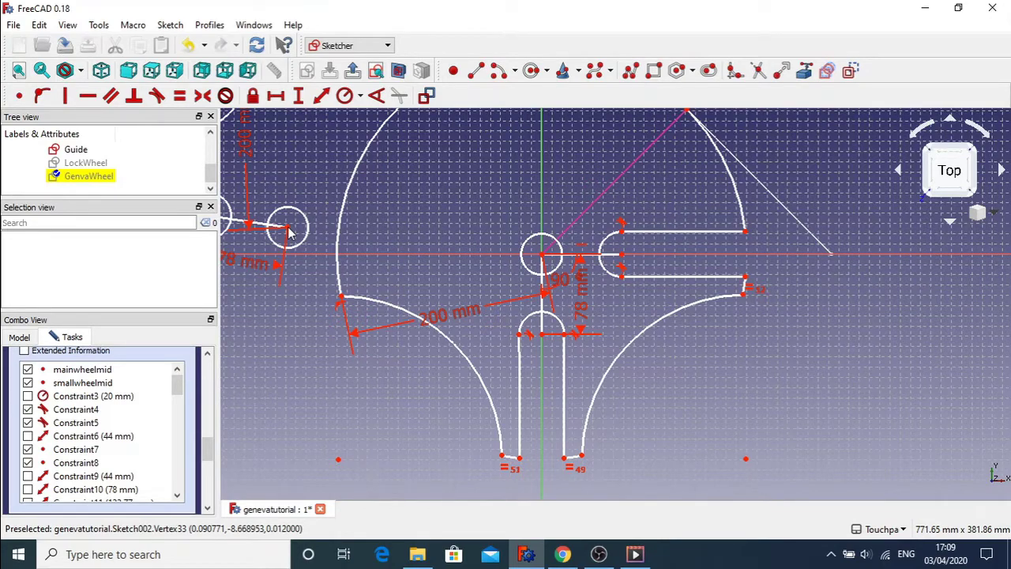
Step: Make the copied slot's circle centre coincident with the wheel origin
mouse_move(289, 234)
left_mouse_down()
mouse_move(484, 248)
mouse_move(511, 278)
left_mouse_up()
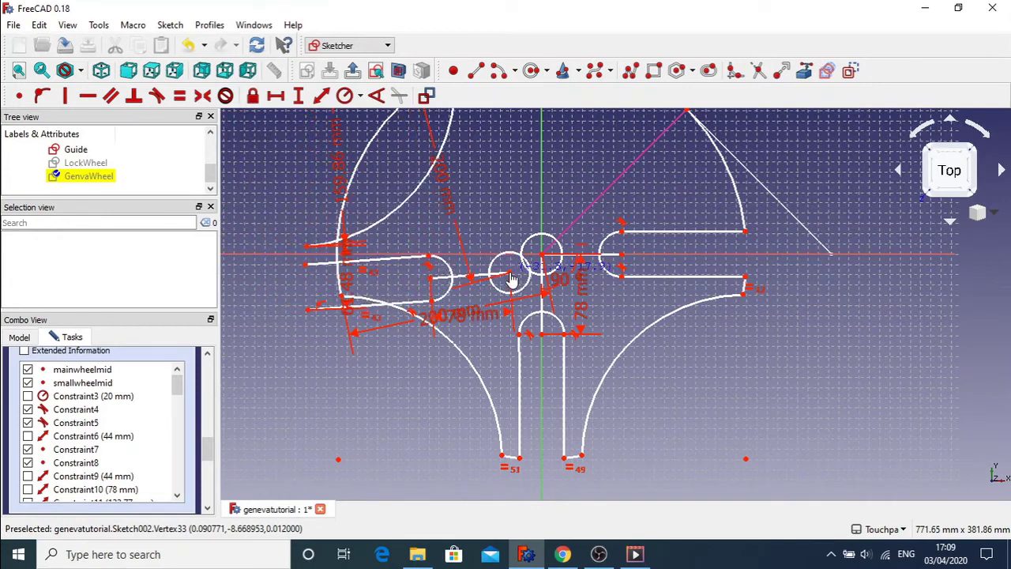
left_click(511, 278)
left_click(543, 256)
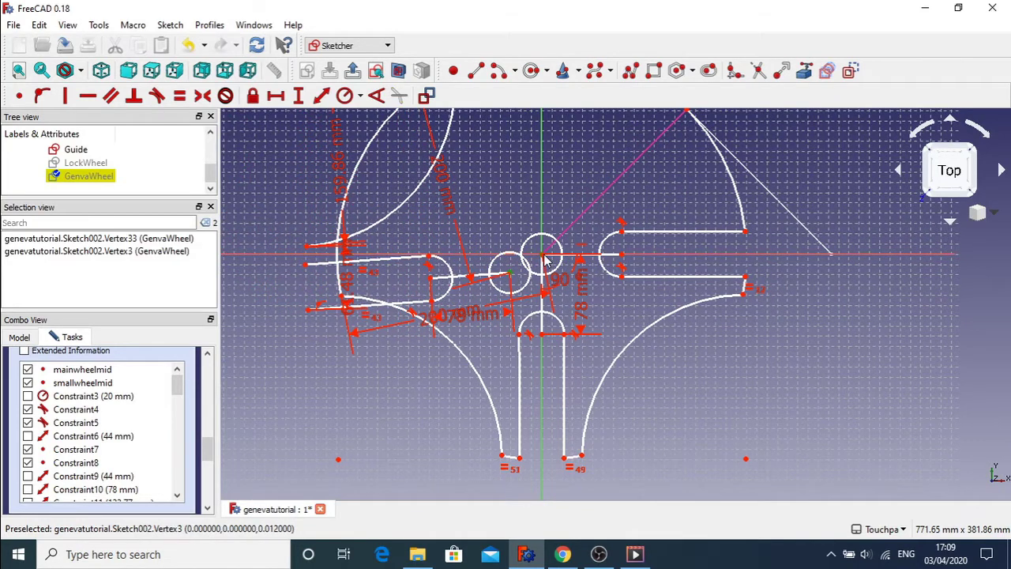
left_click(19, 95)
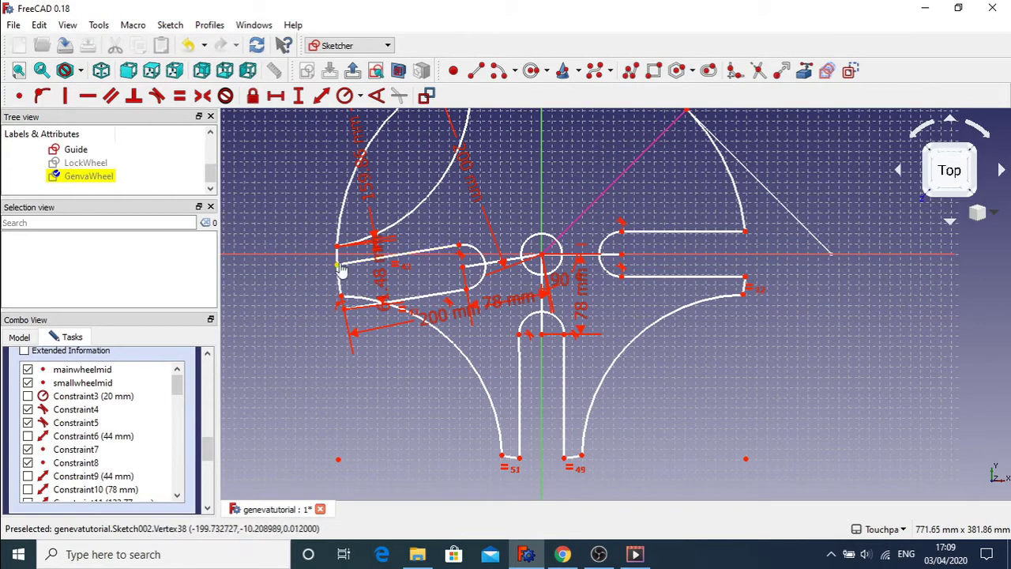
Step: Constrain the copied slot's centre line at 90° to the lower slot's centre line
left_click_drag(340, 269, 343, 249)
left_click(518, 267)
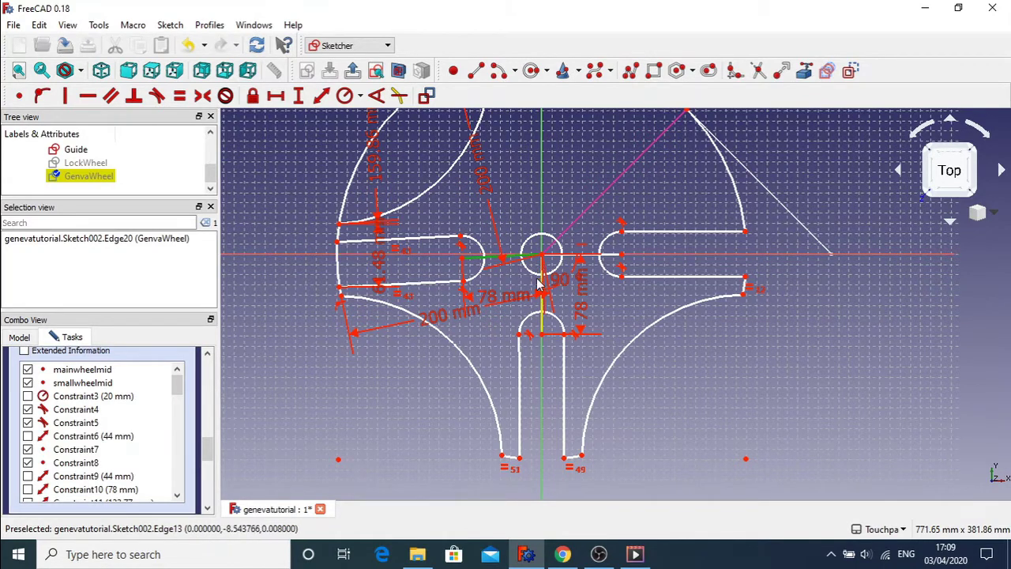
left_click(544, 319)
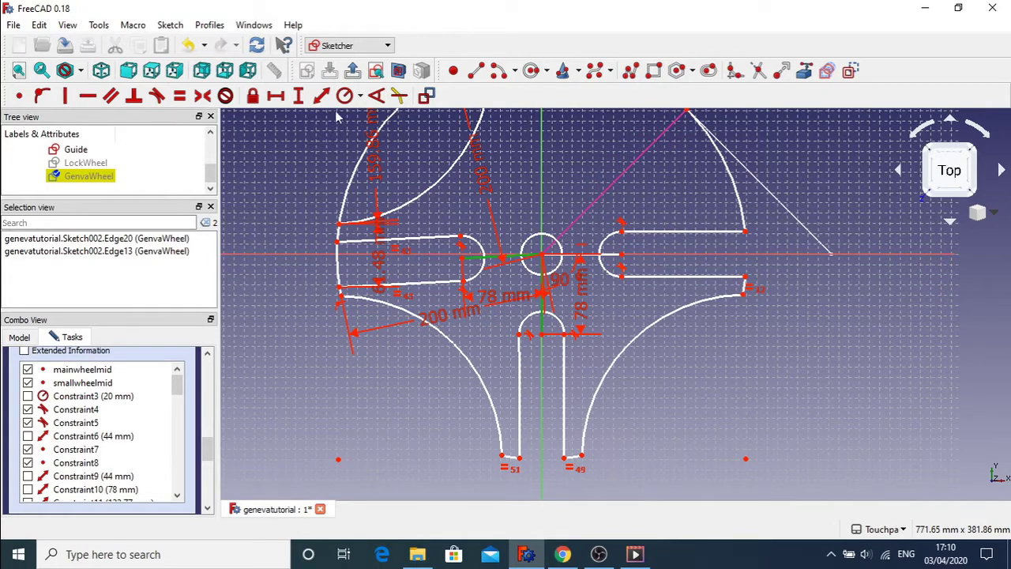
left_click(376, 95)
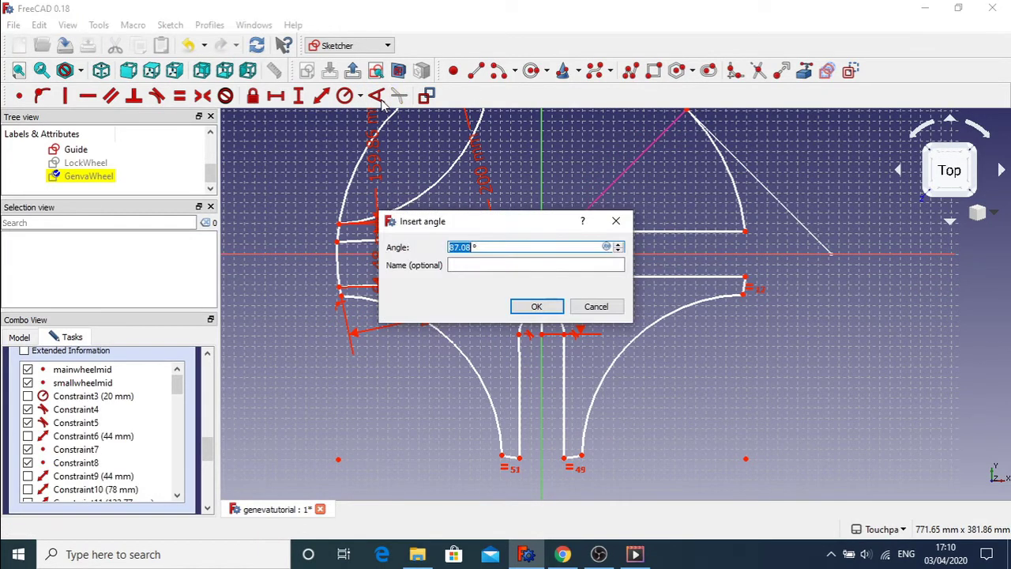
type("90")
key("Return")
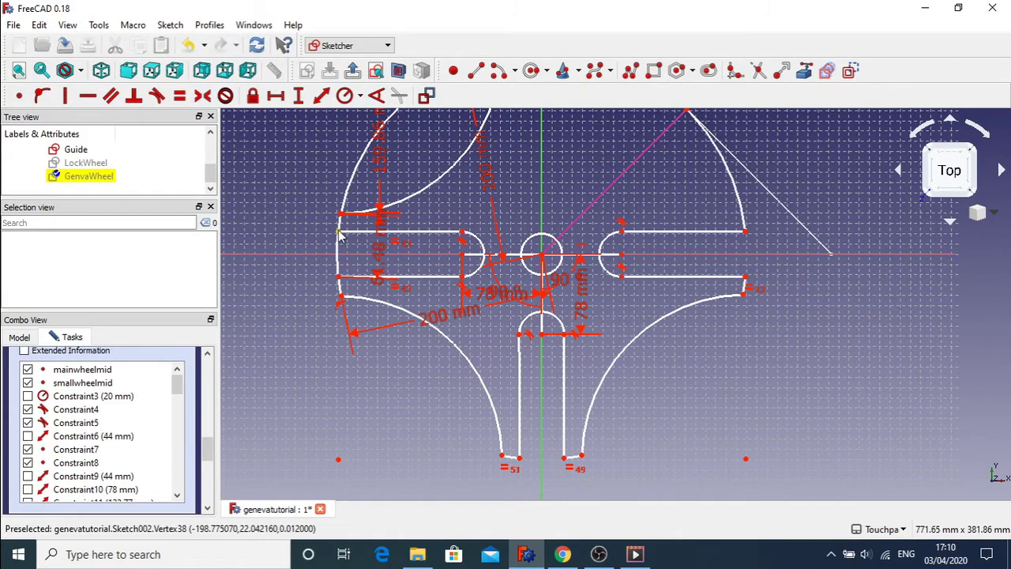
scroll(320, 215, "up", 5)
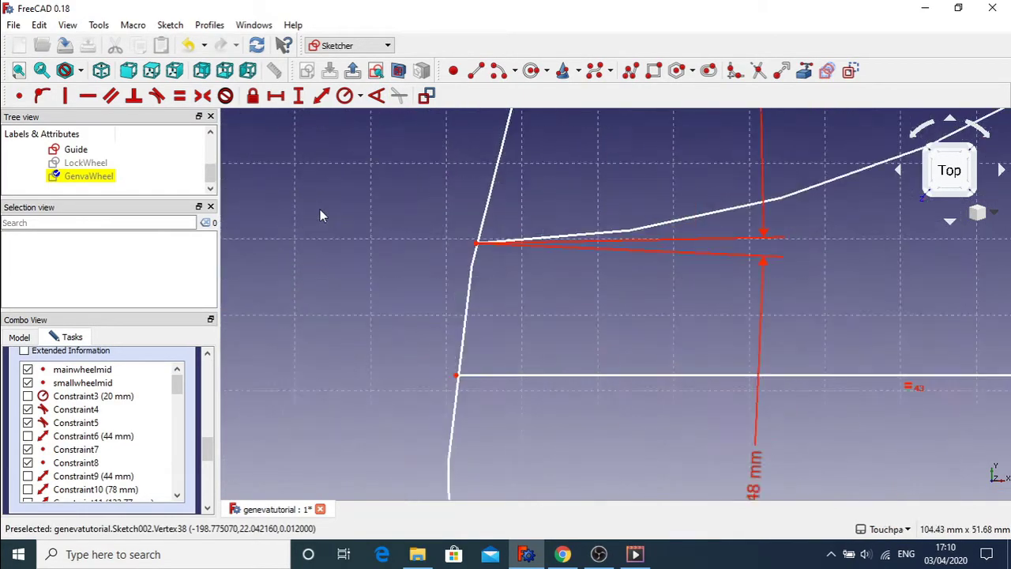
scroll(320, 215, "down", 3)
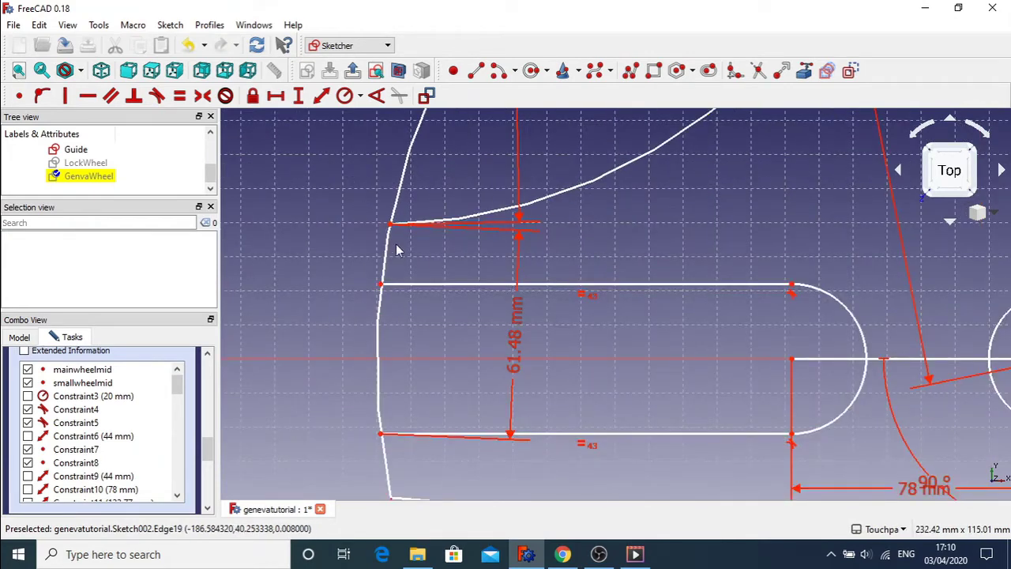
scroll(408, 245, "up", 5)
scroll(409, 246, "up", 3)
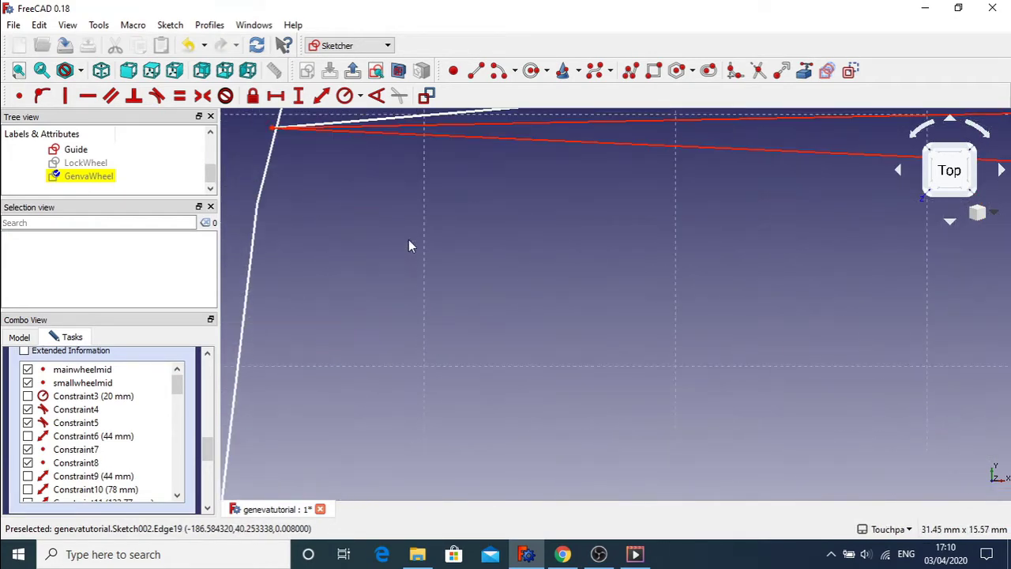
scroll(409, 241, "down", 3)
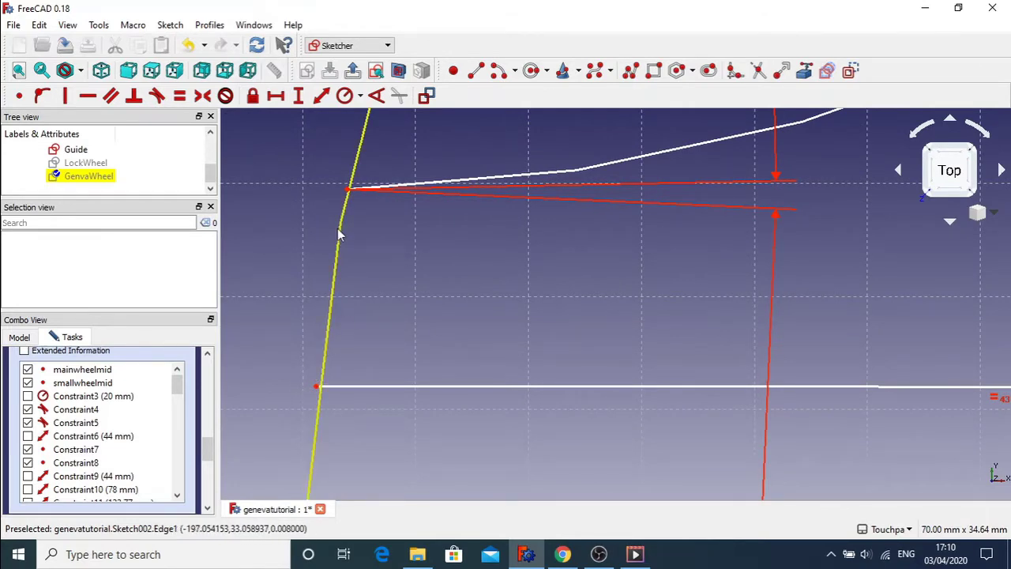
scroll(327, 226, "up", 5)
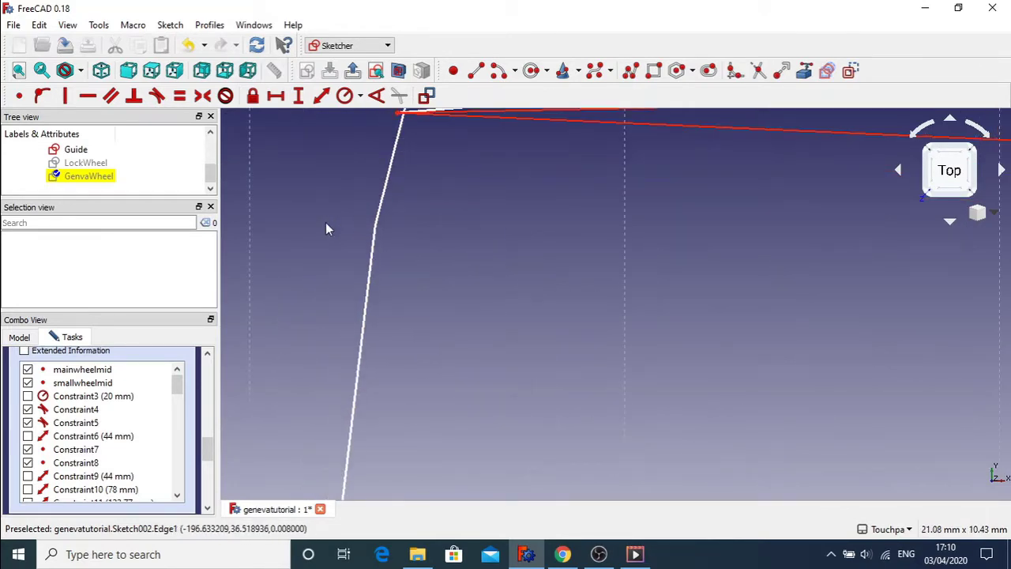
scroll(327, 225, "down", 14)
scroll(327, 228, "up", 11)
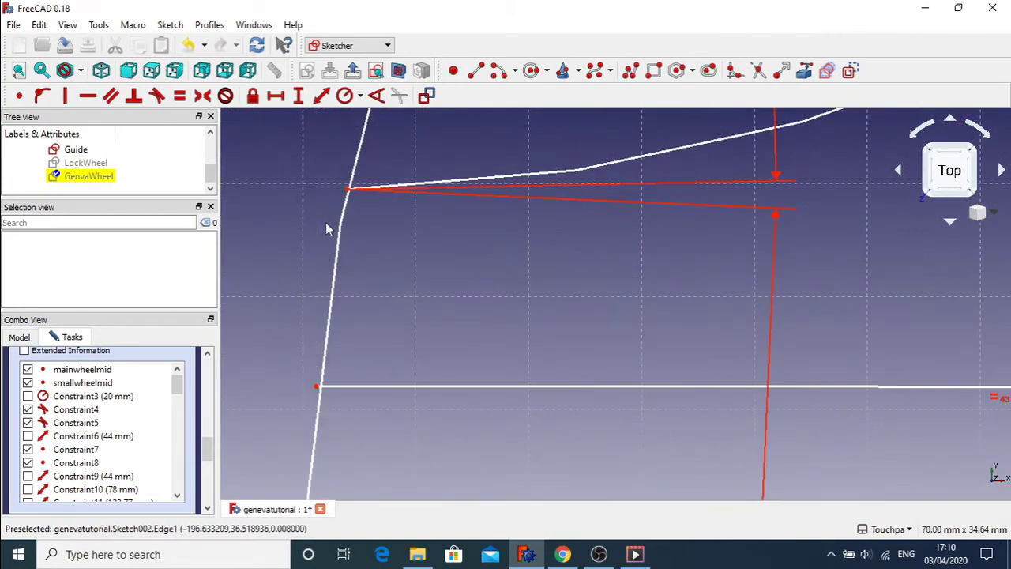
scroll(327, 229, "down", 8)
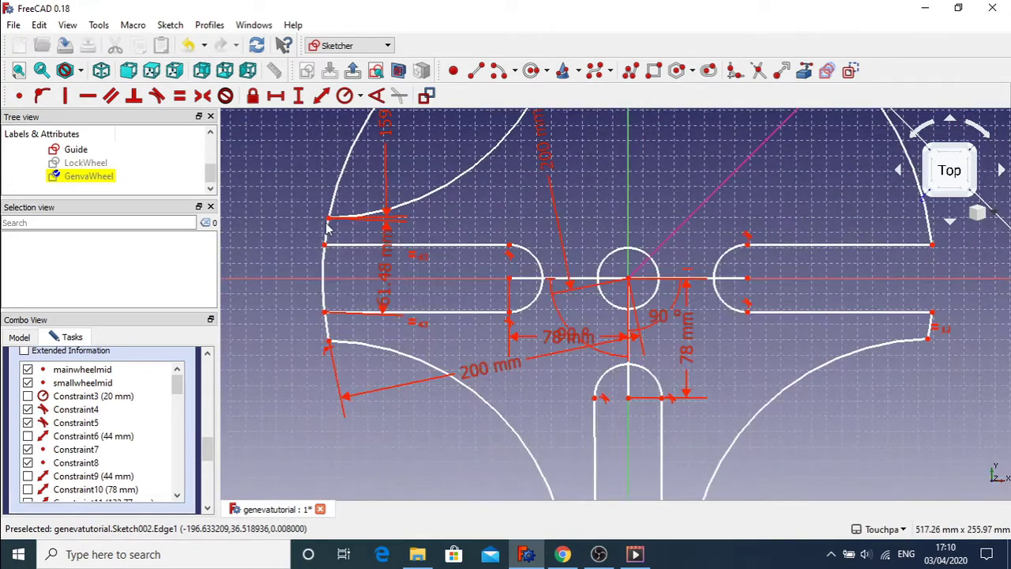
scroll(308, 294, "up", 5)
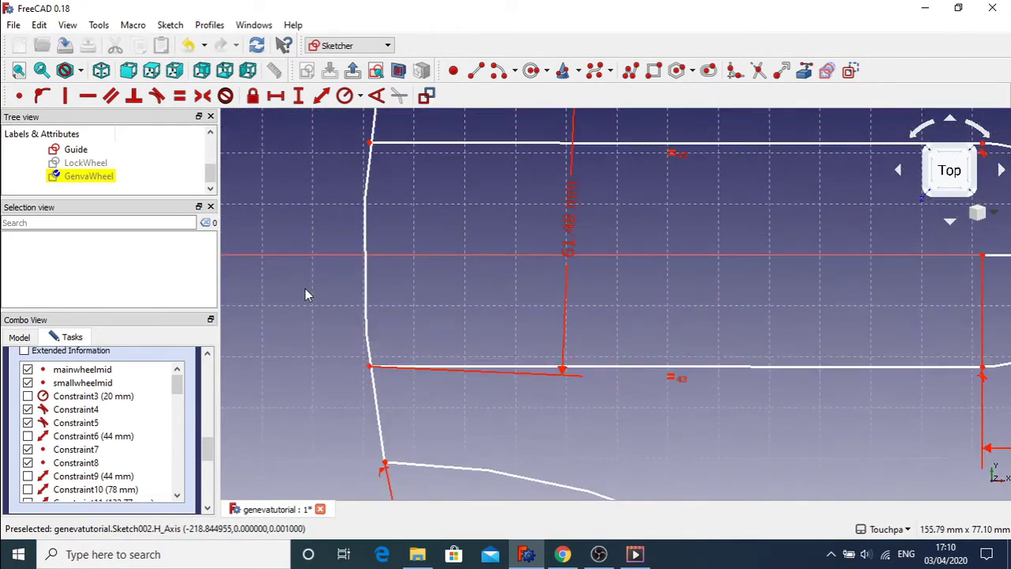
scroll(307, 294, "up", 3)
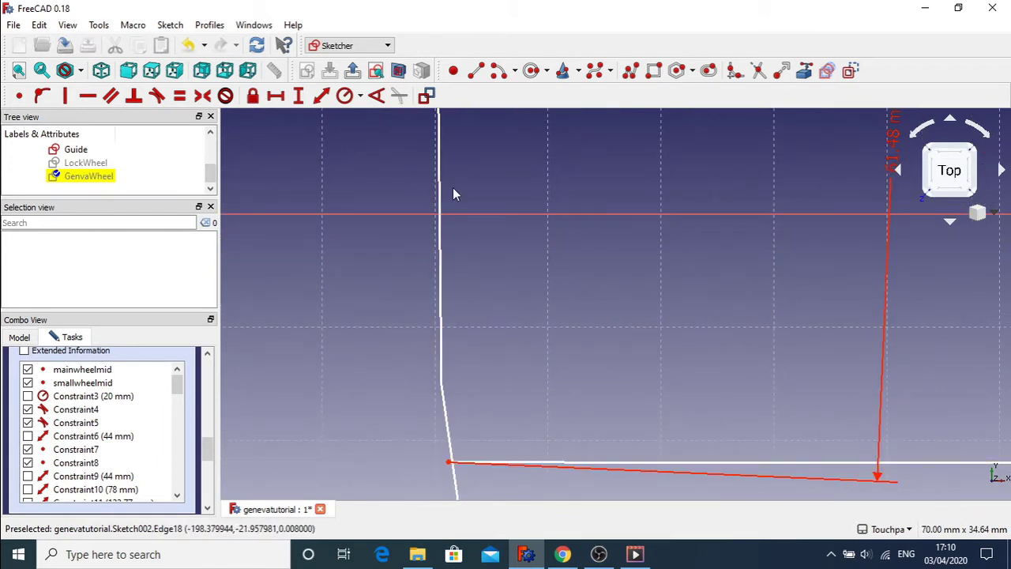
left_click(759, 73)
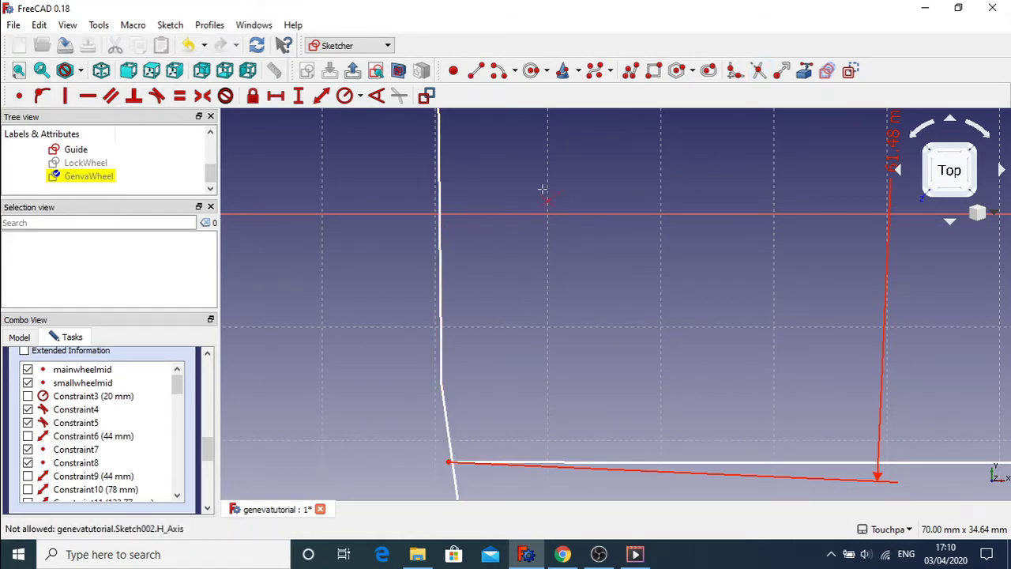
scroll(535, 196, "down", 3)
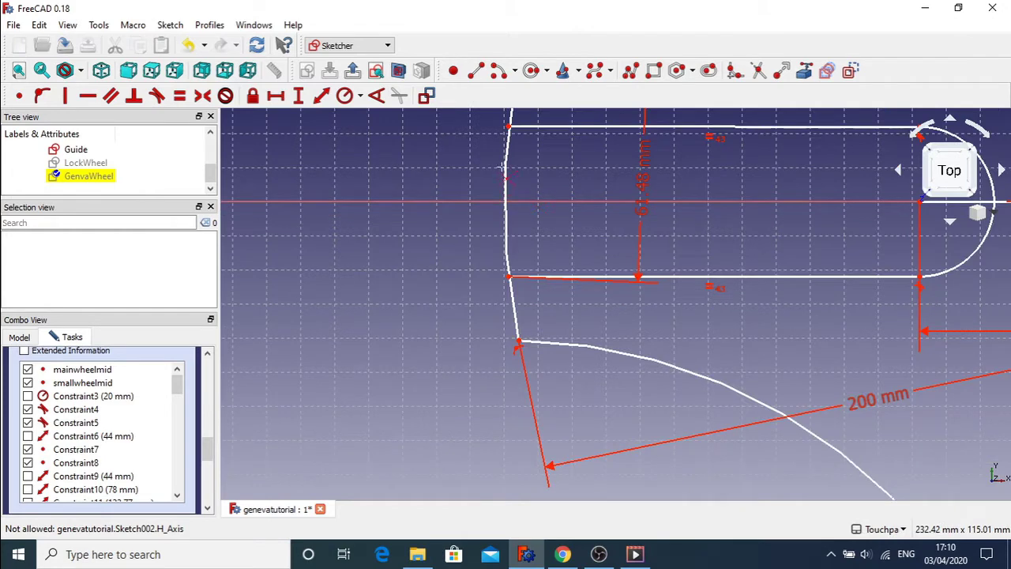
key("t")
scroll(671, 218, "down", 5)
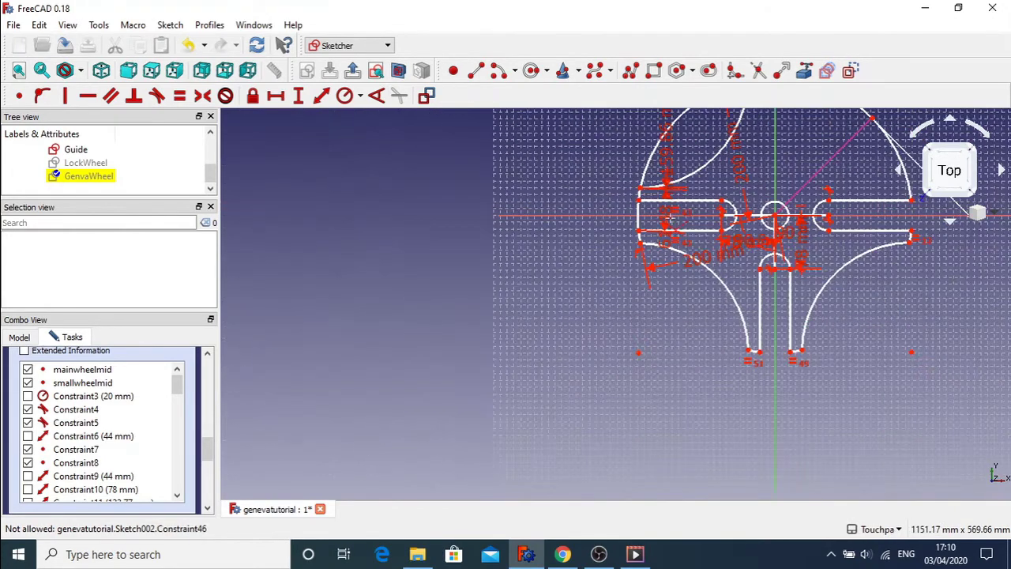
scroll(670, 218, "up", 2)
scroll(692, 194, "down", 2)
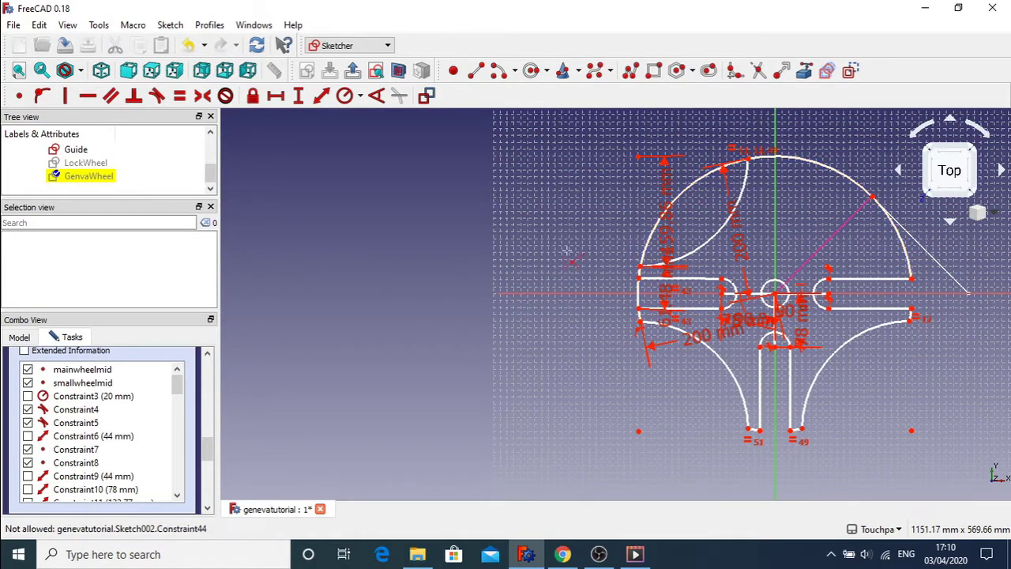
scroll(622, 252, "up", 5)
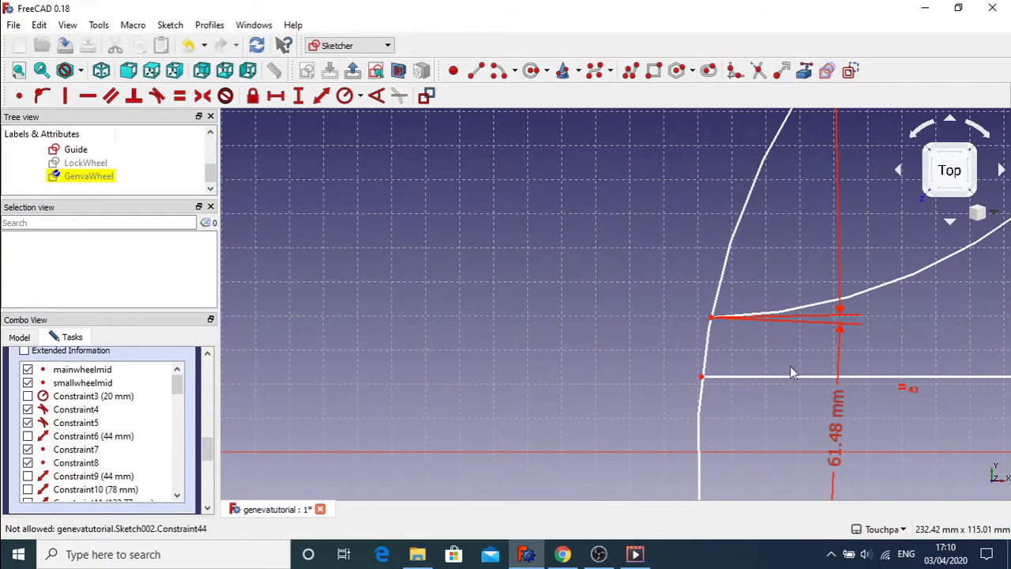
scroll(766, 403, "down", 3)
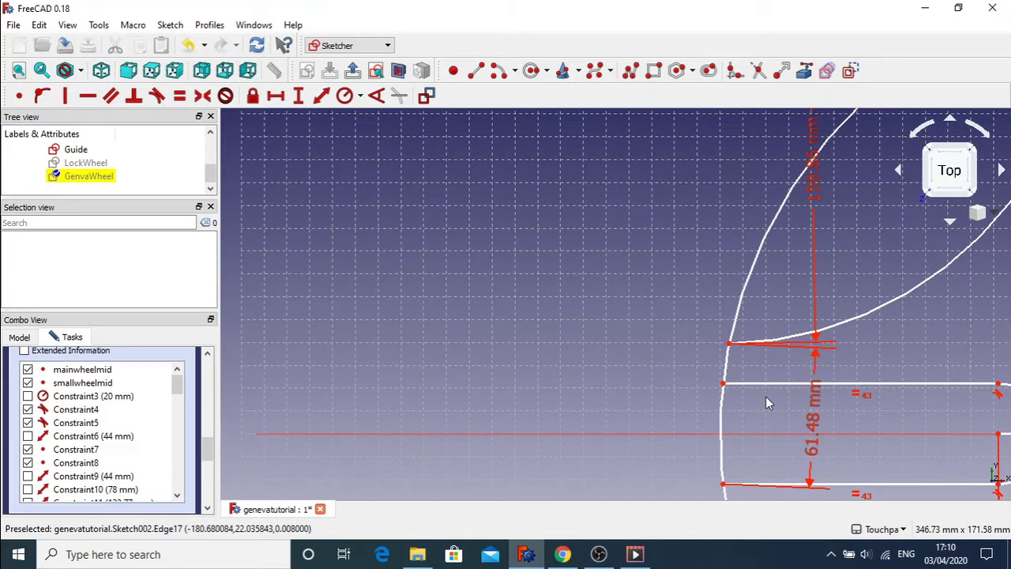
Step: Delete Constraint43, the equal constraint on the left slot's sides, and undo the test drags of its endpoints
left_click(857, 399)
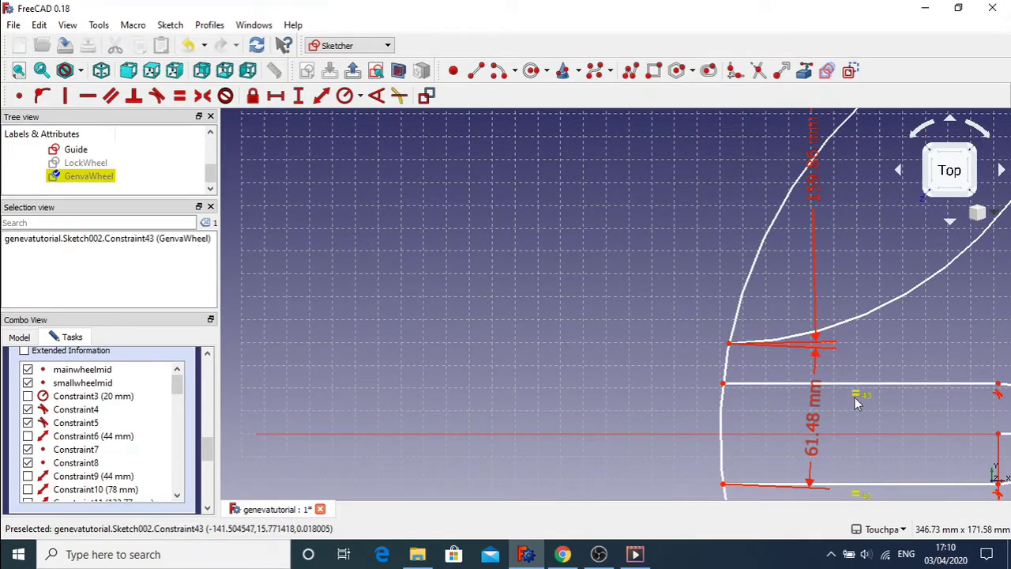
key("Delete")
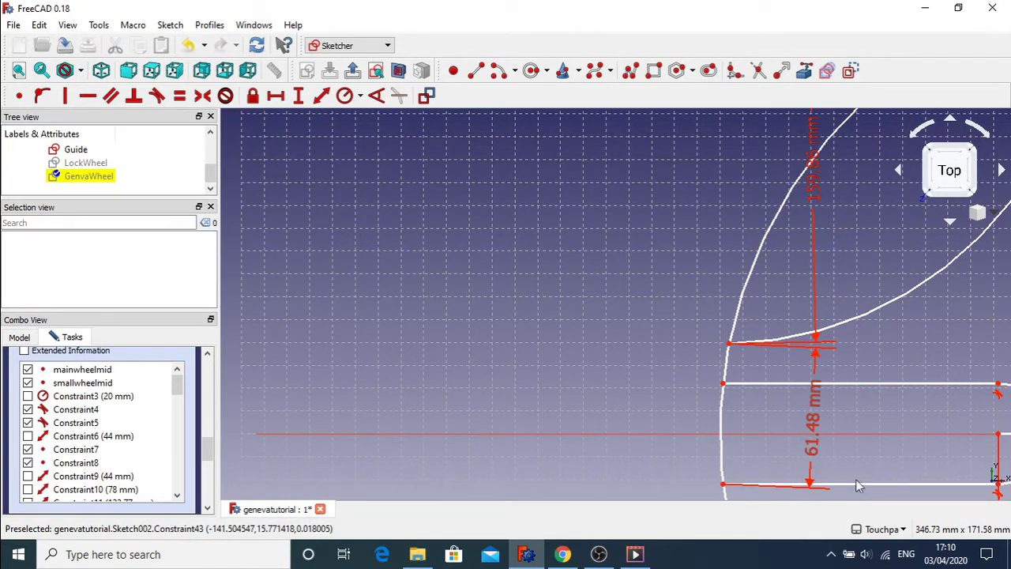
mouse_move(723, 384)
left_mouse_down()
mouse_move(643, 400)
mouse_move(700, 388)
mouse_move(752, 395)
mouse_move(610, 403)
mouse_move(719, 391)
mouse_move(760, 401)
mouse_move(659, 400)
mouse_move(714, 392)
mouse_move(668, 404)
left_mouse_up()
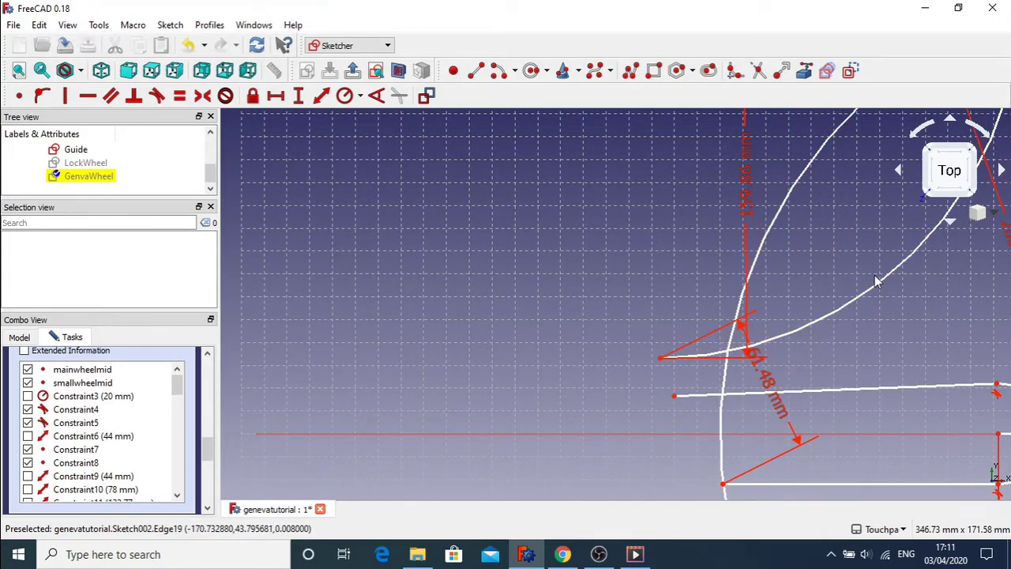
key("ctrl+z")
key("ctrl+z")
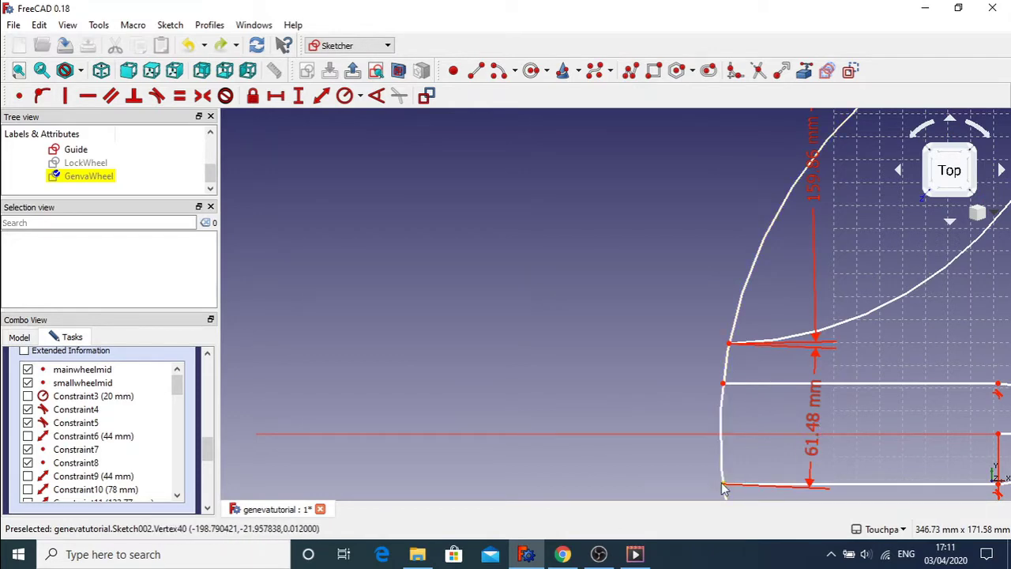
left_click_drag(725, 491, 672, 477)
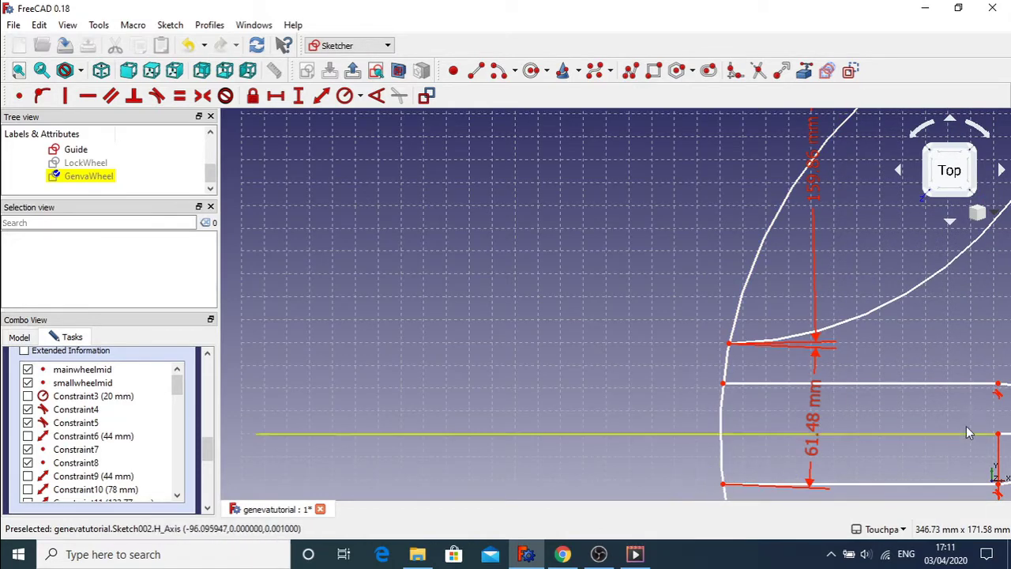
scroll(976, 427, "up", 2)
scroll(964, 426, "down", 4)
scroll(964, 426, "up", 2)
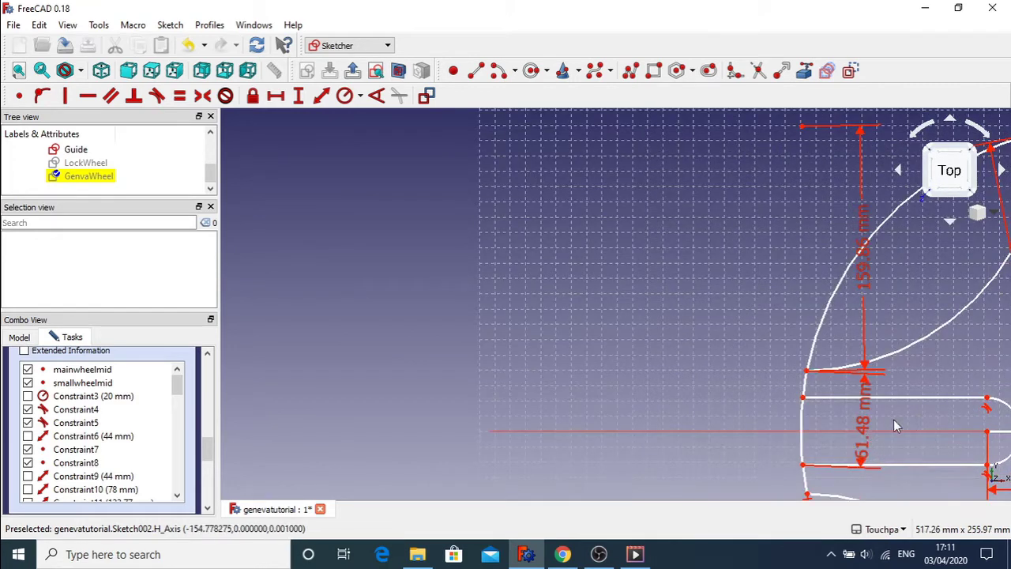
Step: Select the constraints attached to the upper slot line with Sketcher's Select Constraints tool
left_click(833, 403)
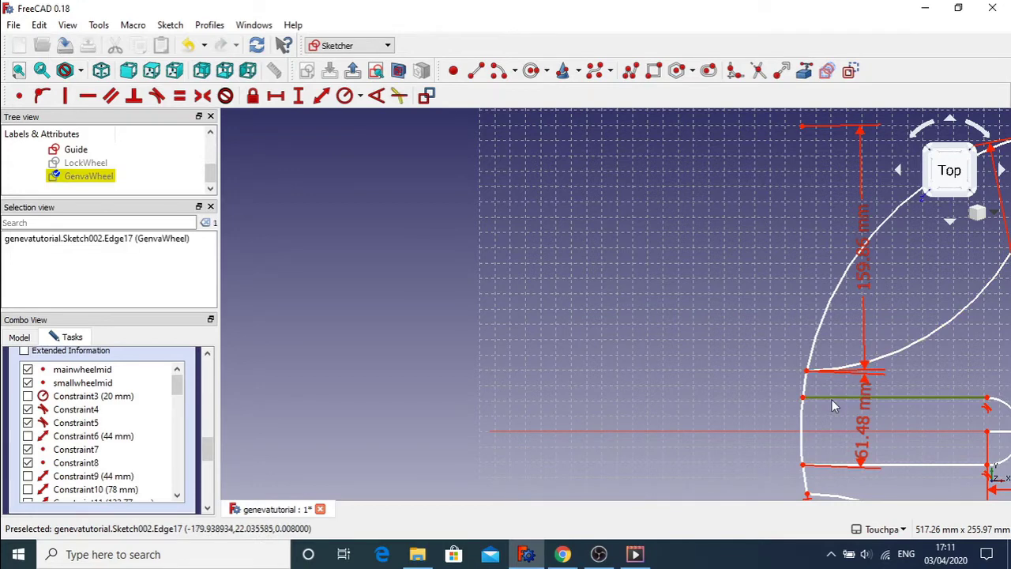
left_click(169, 25)
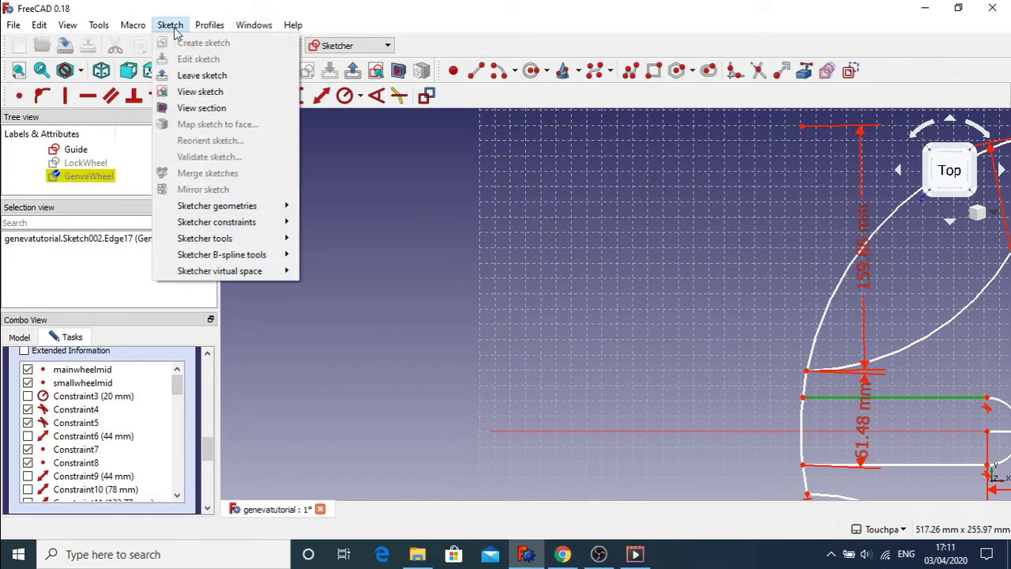
mouse_move(251, 238)
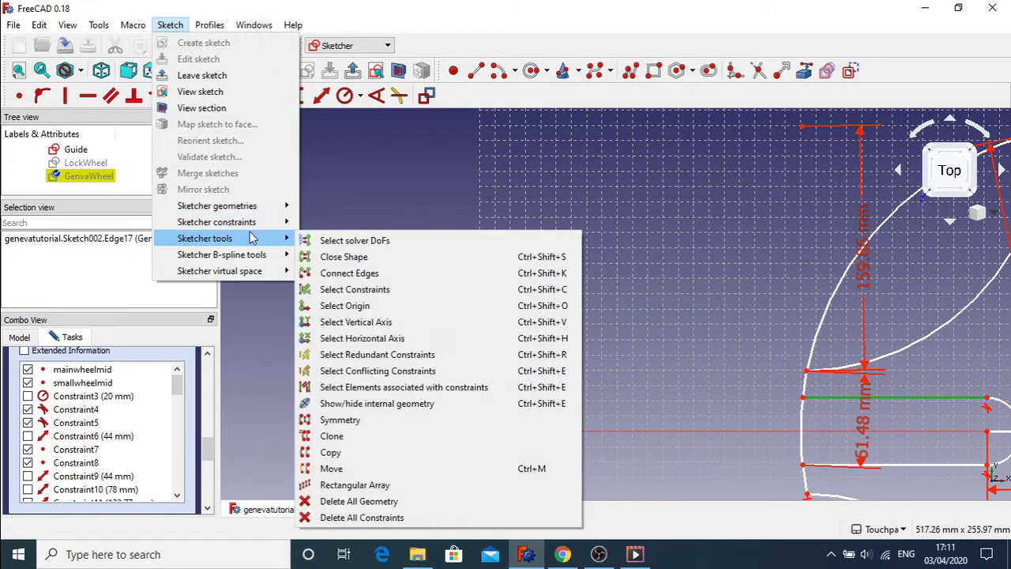
left_click(344, 290)
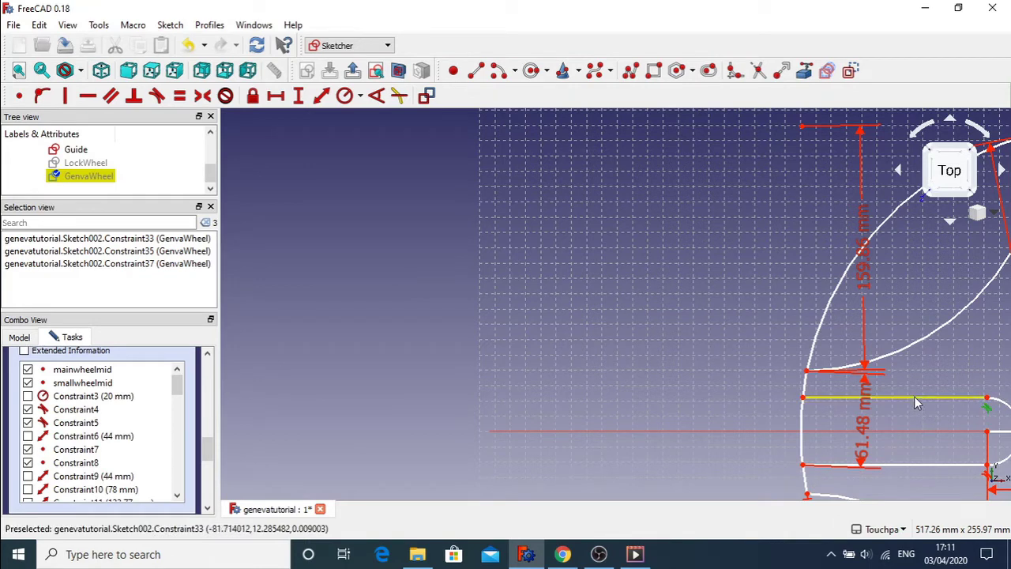
left_click(922, 421)
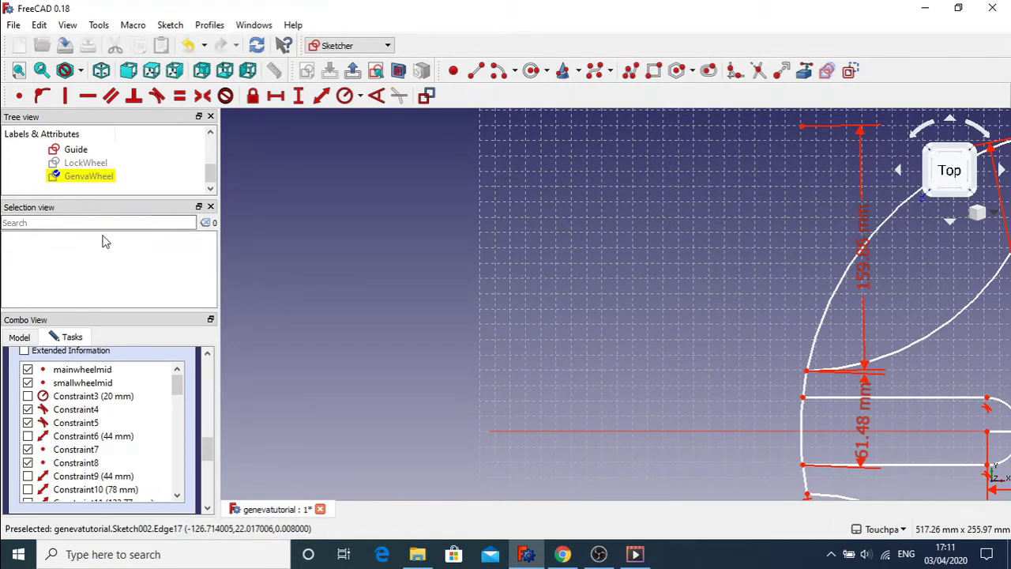
left_click(925, 399)
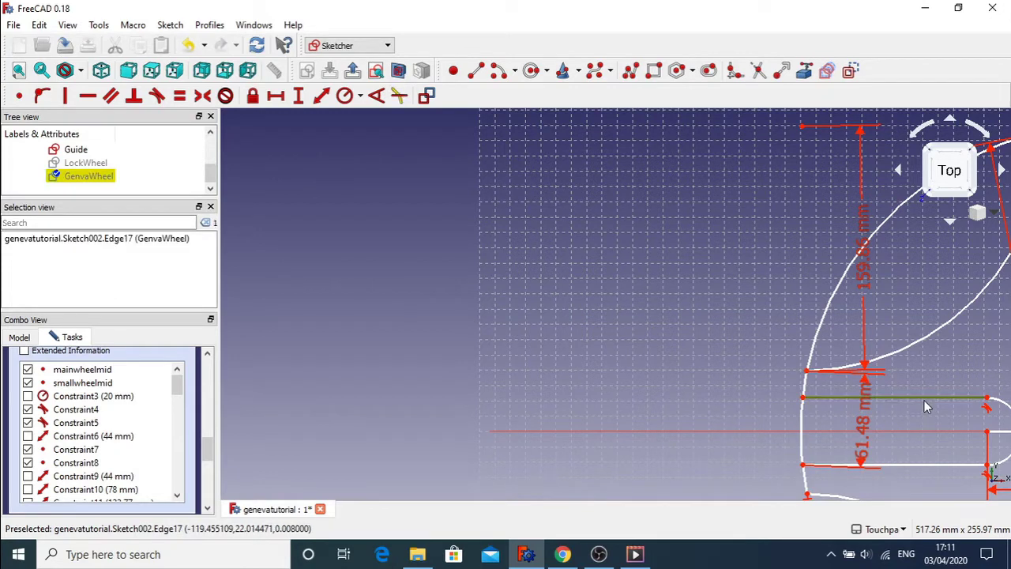
left_click(175, 28)
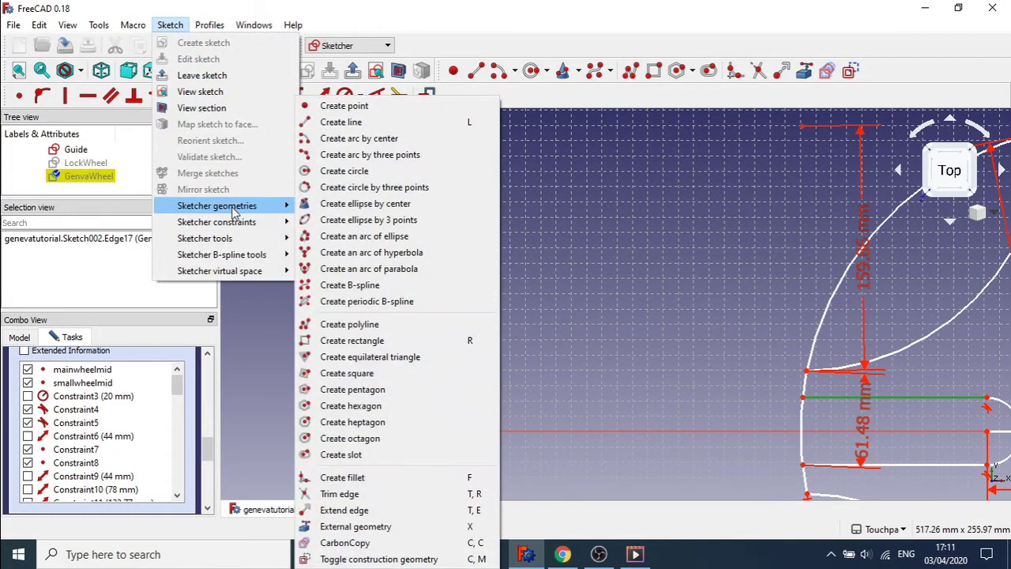
mouse_move(245, 241)
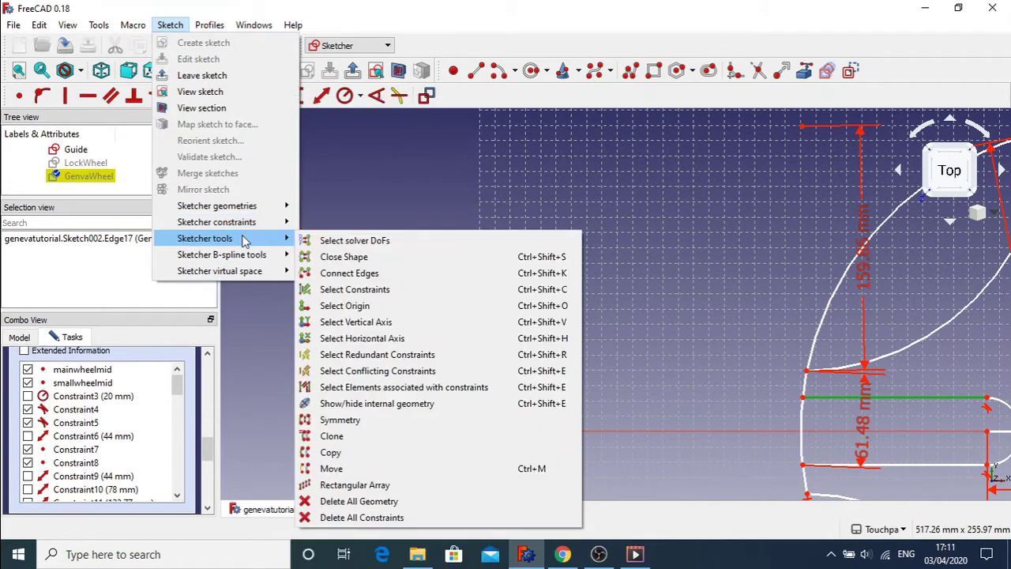
left_click(405, 292)
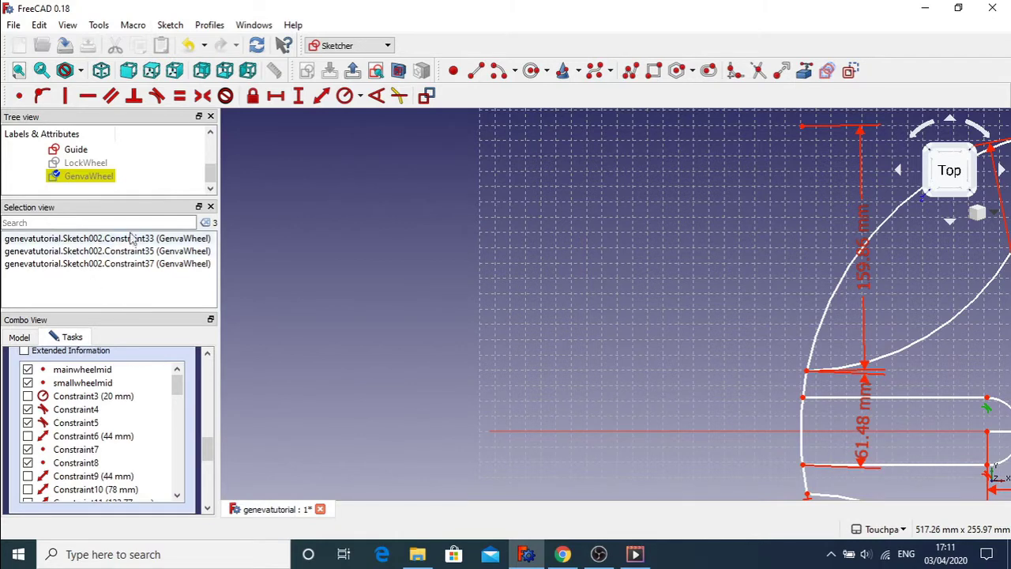
left_click_drag(177, 393, 177, 461)
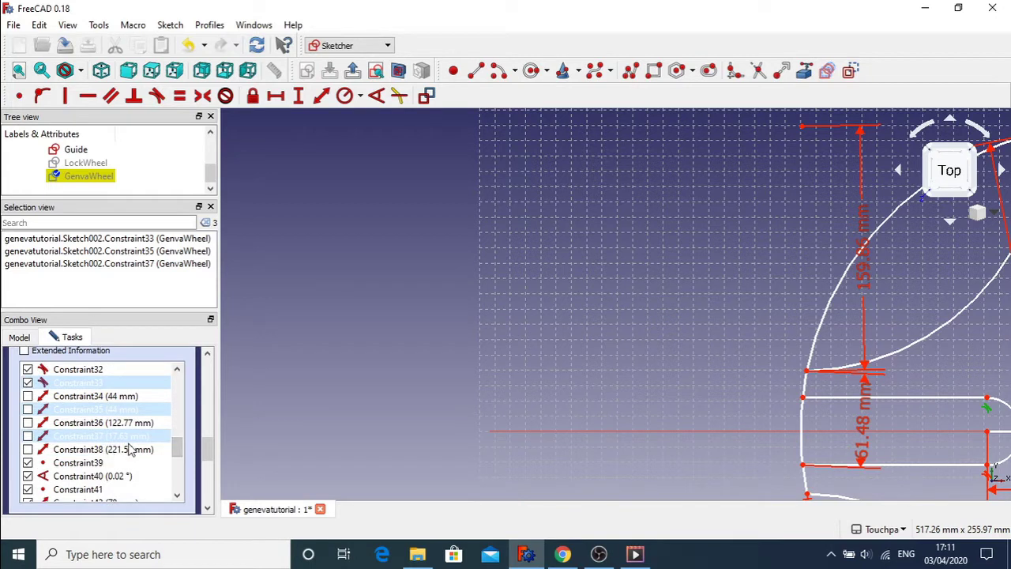
left_click(27, 383)
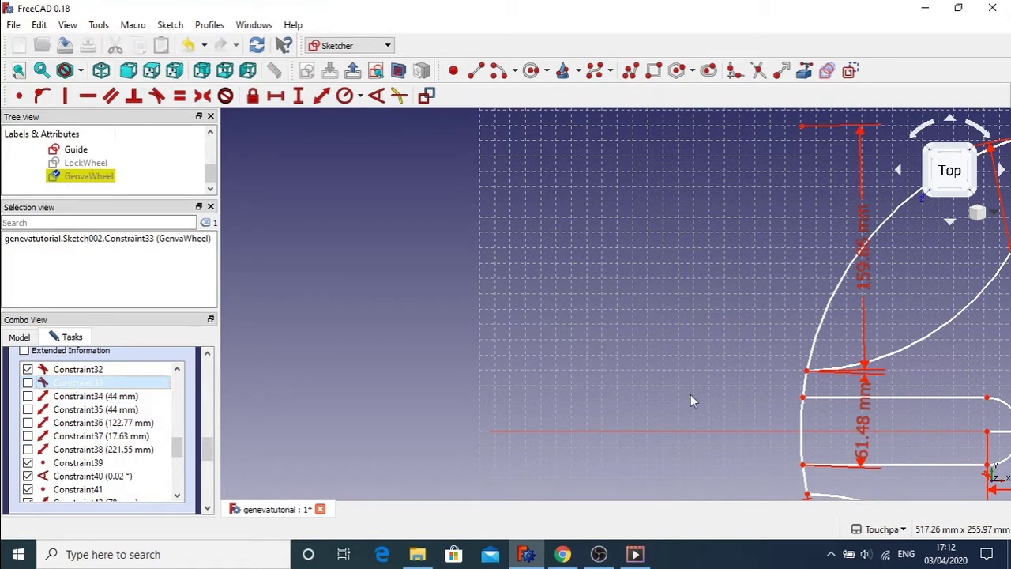
left_click(901, 398)
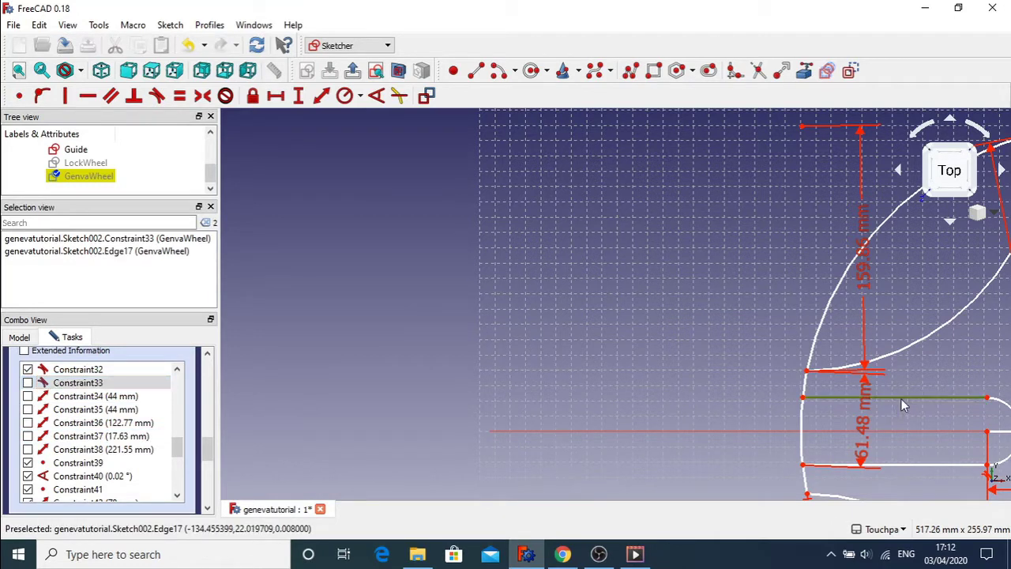
left_click(607, 314)
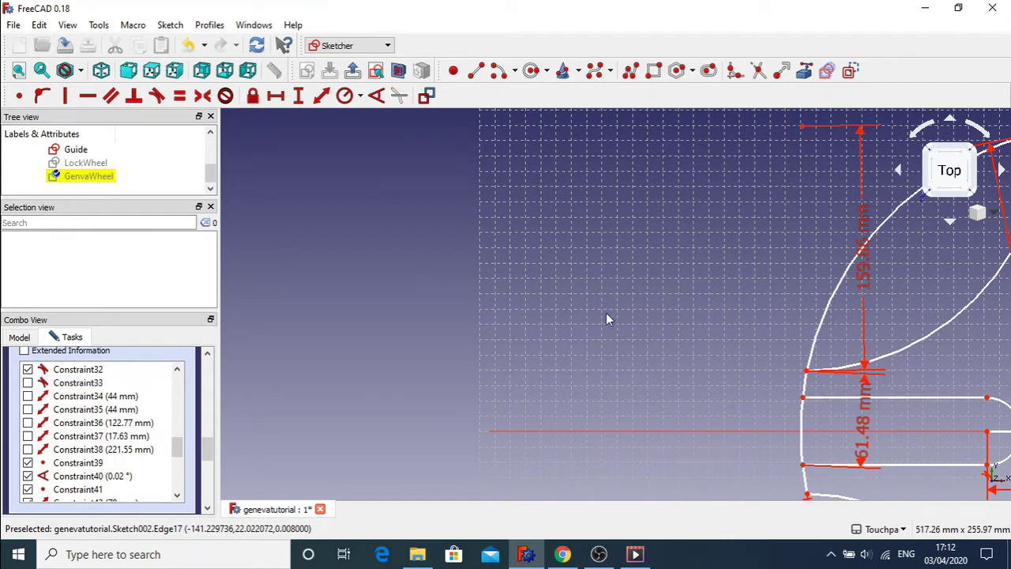
Step: Delete Constraint35 and Constraint37 (44 mm and 17.63 mm), then test-drag the freed line and undo
left_click(922, 399)
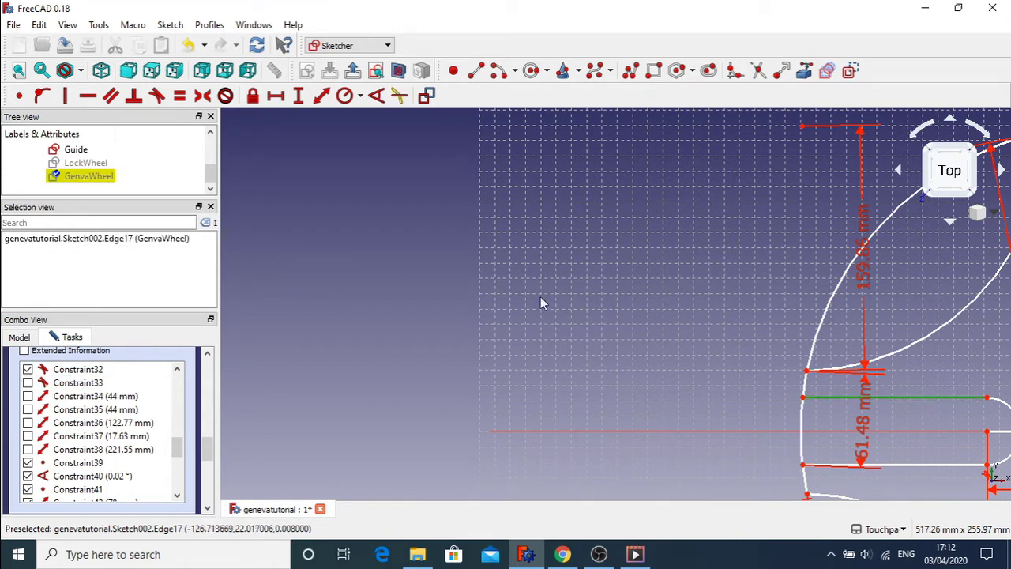
left_click(169, 24)
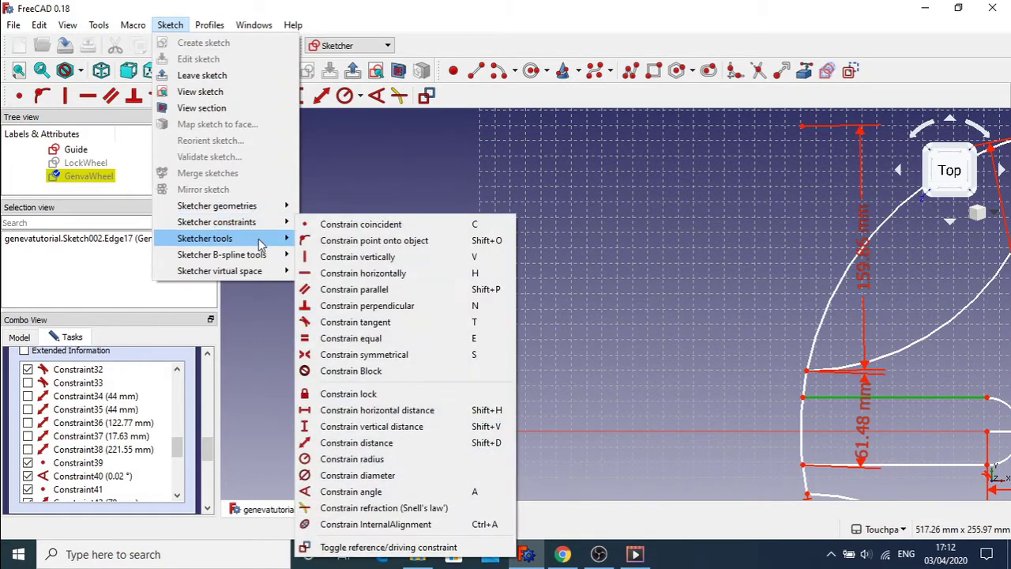
mouse_move(260, 245)
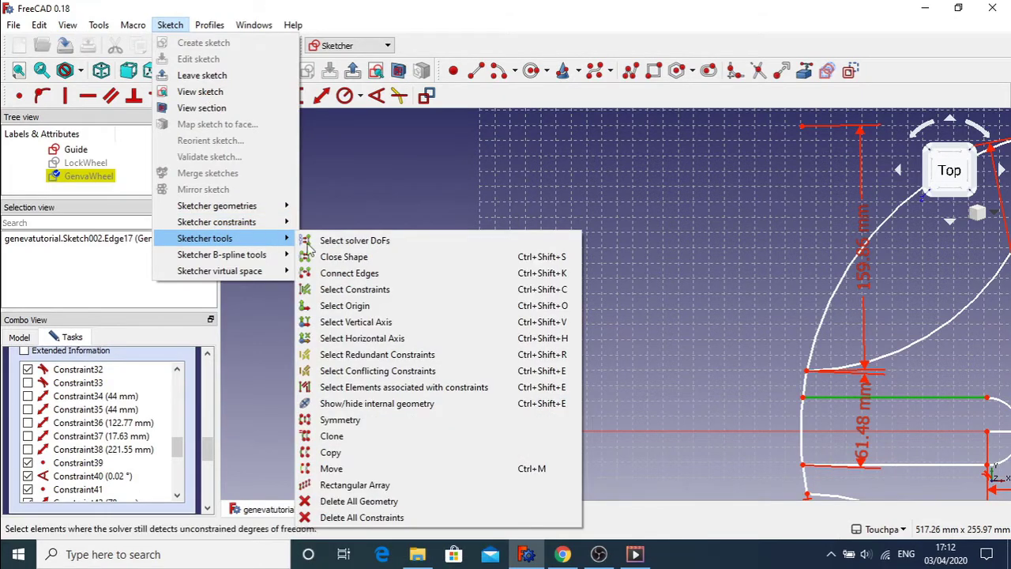
left_click(375, 294)
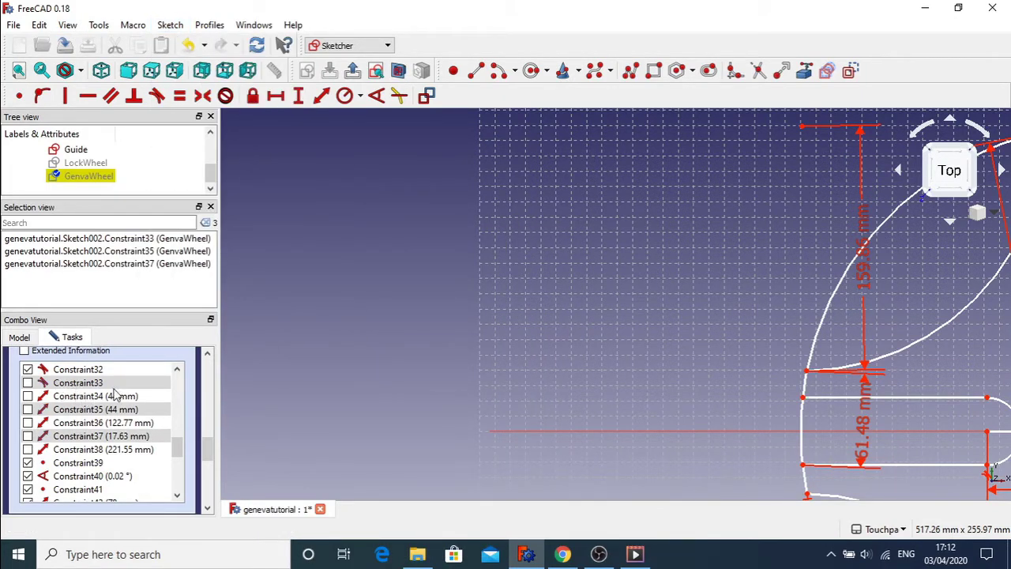
left_click(87, 382)
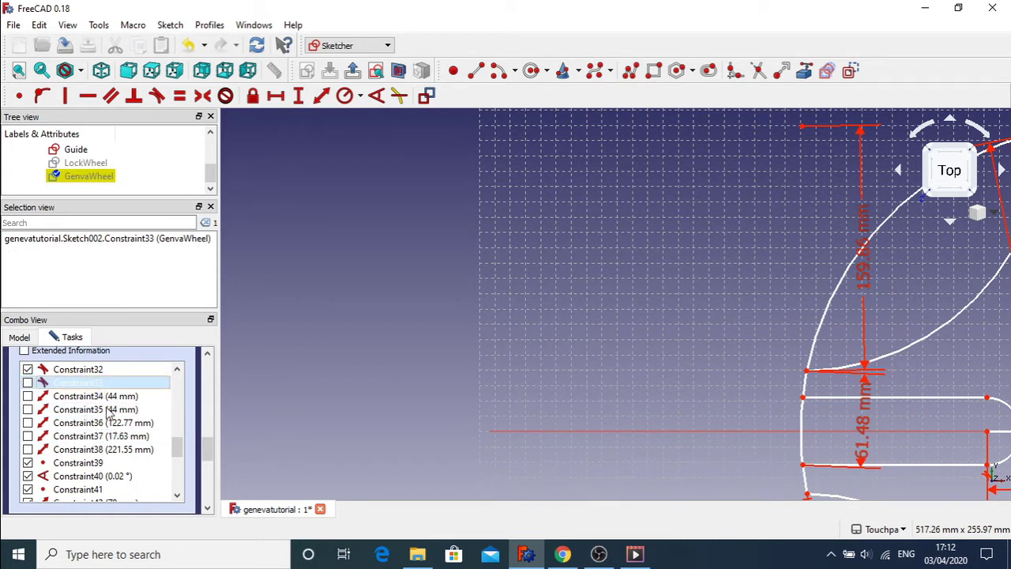
left_click(109, 409)
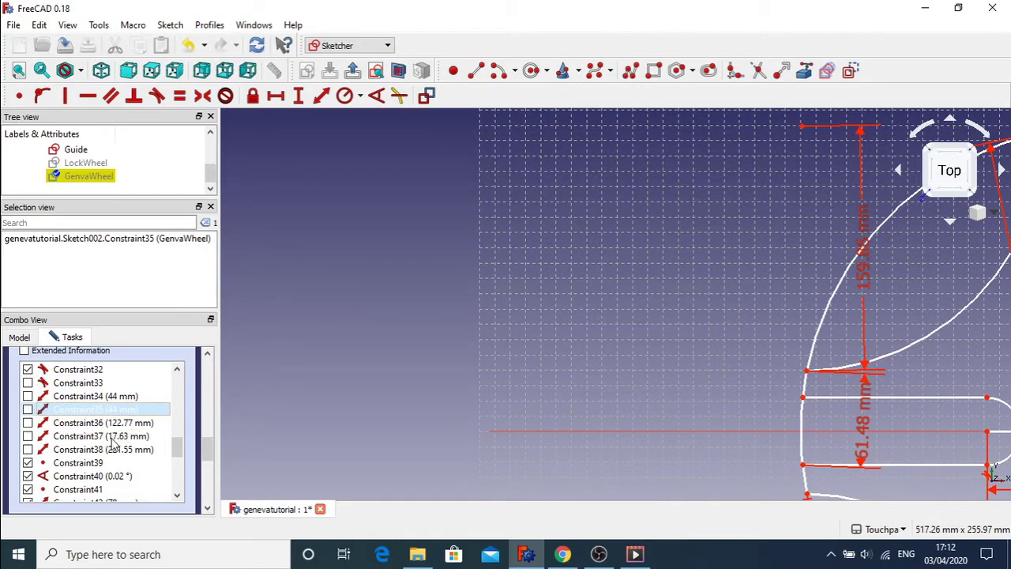
left_click(112, 437, "ctrl")
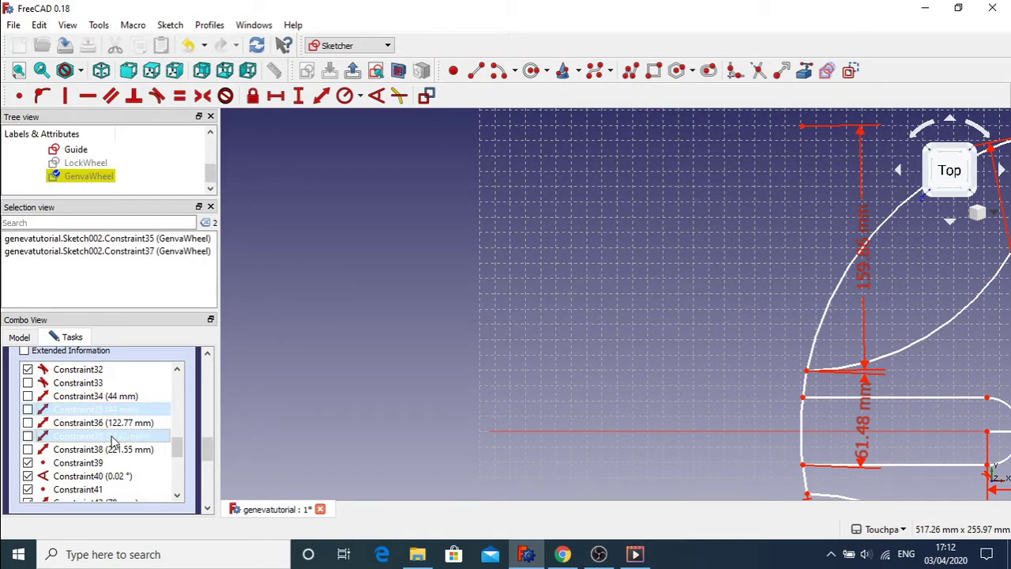
right_click(114, 441)
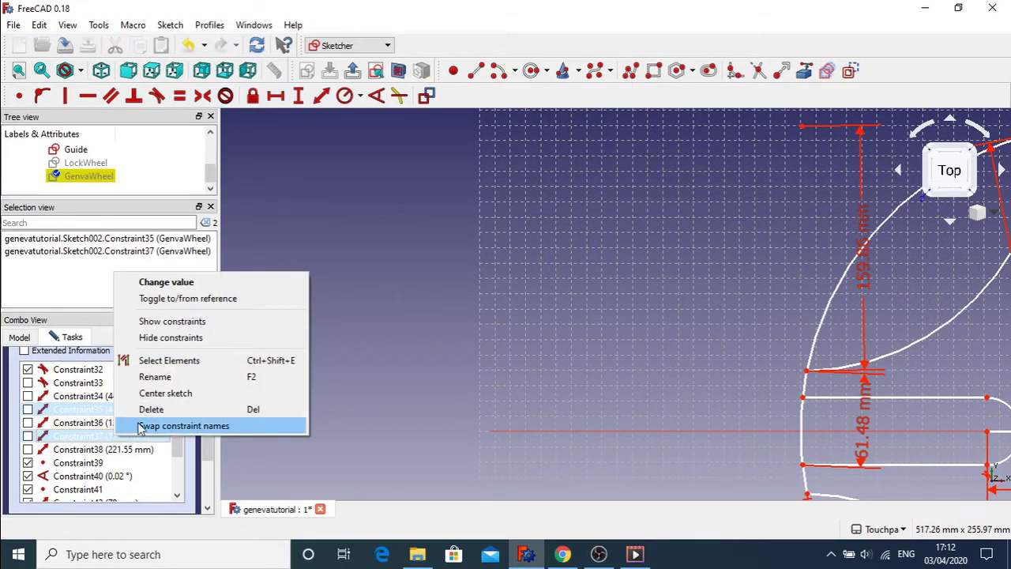
left_click(142, 424)
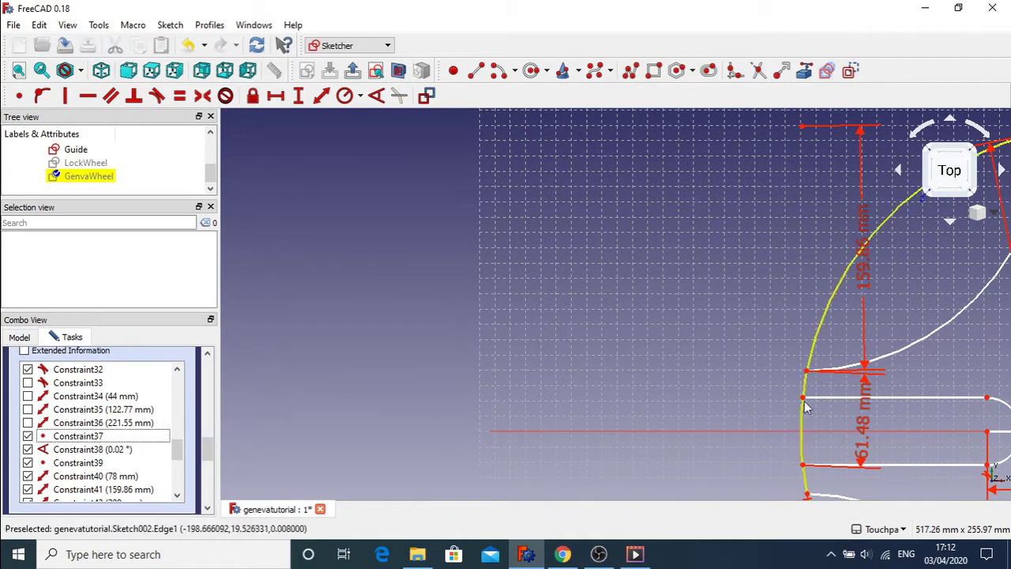
left_click_drag(804, 407, 782, 402)
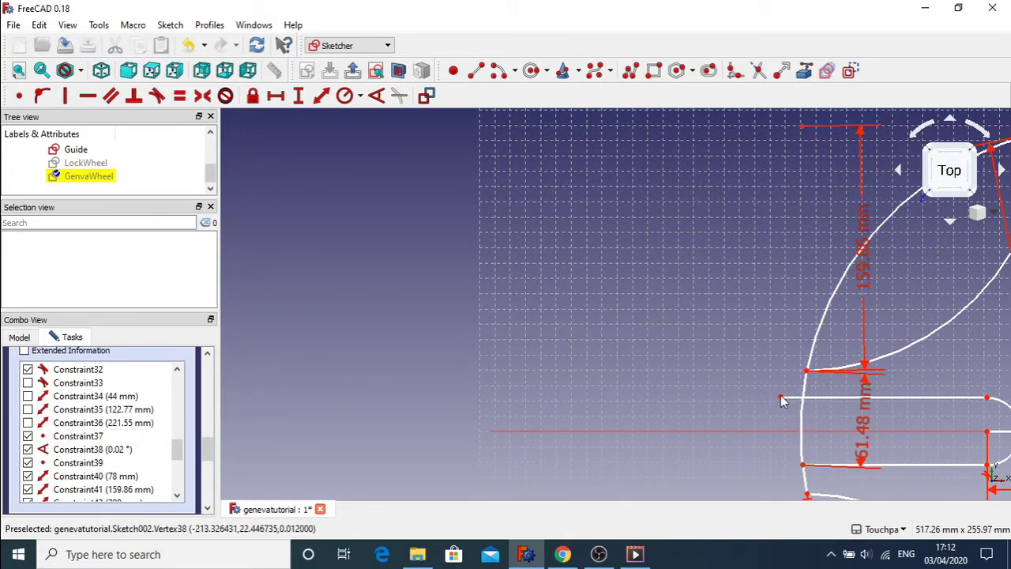
key("ctrl+z")
left_click(907, 397)
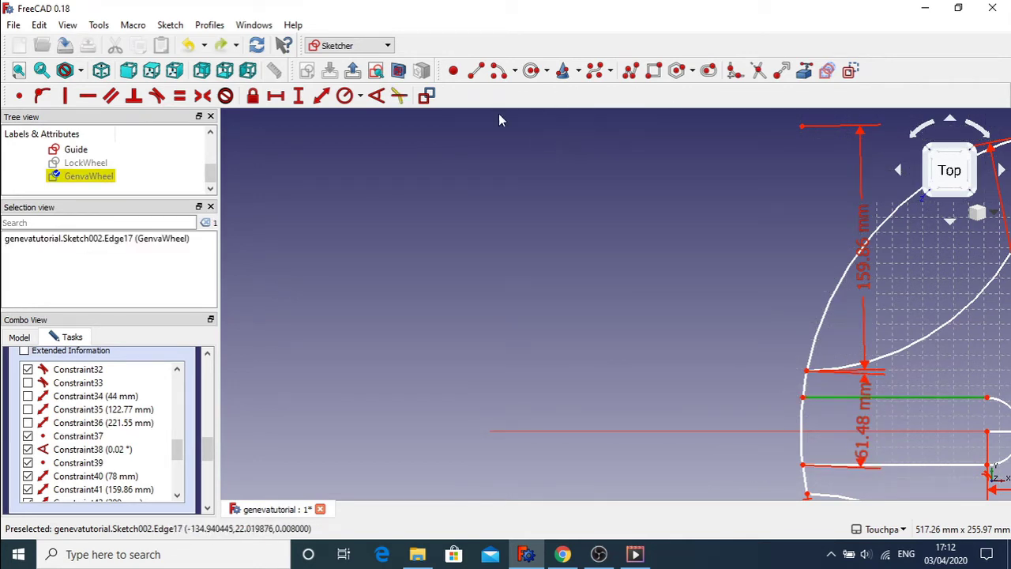
Step: Constrain the upper slot line horizontal and extend its left end outward
left_click(89, 102)
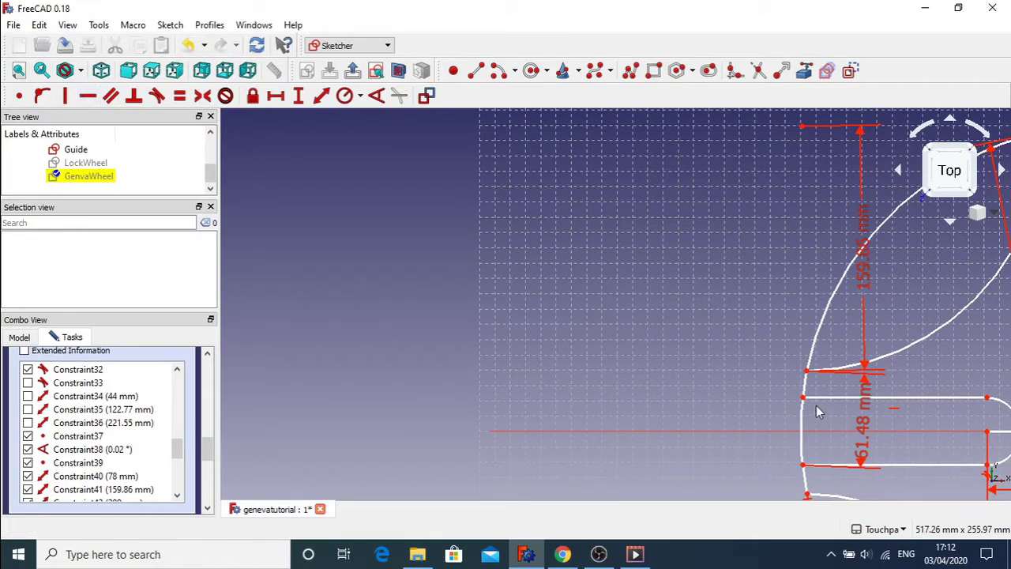
left_click_drag(806, 406, 777, 403)
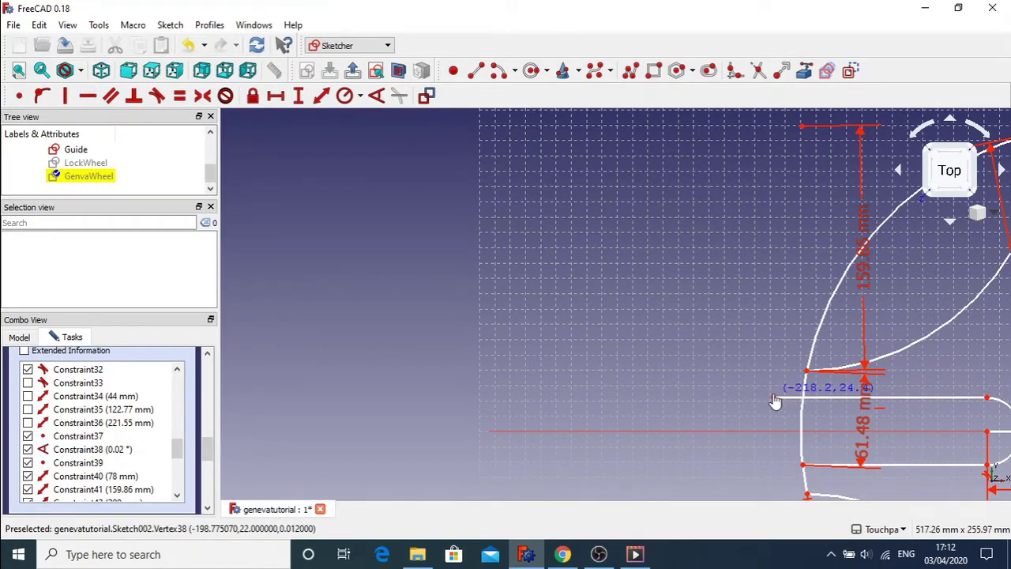
left_click(937, 463)
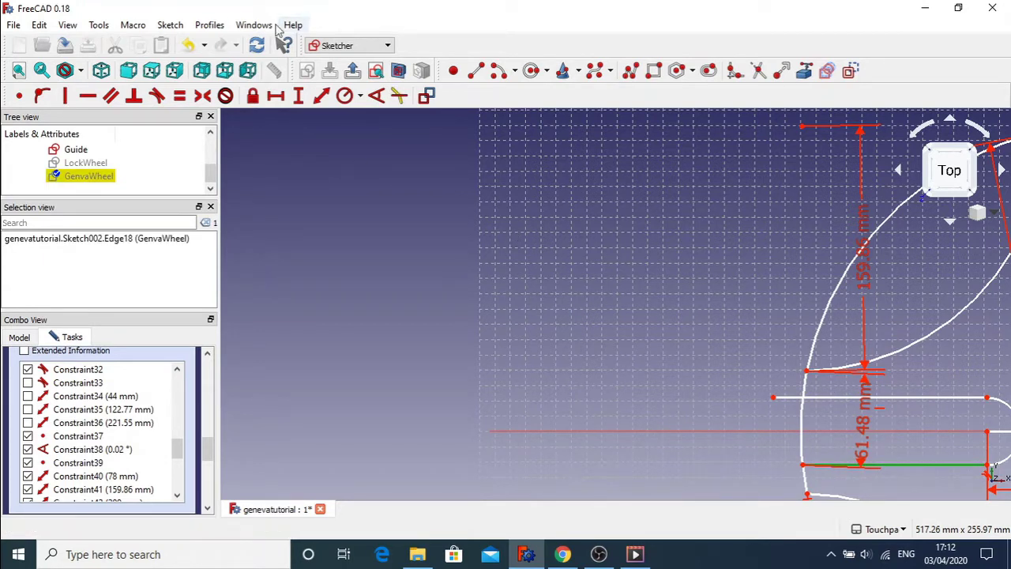
left_click(461, 163)
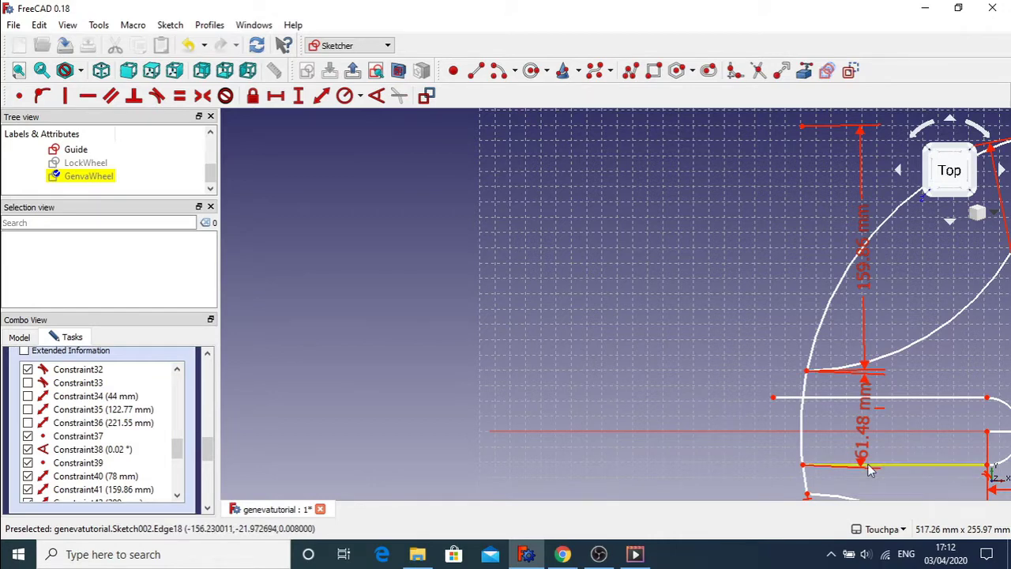
Step: Delete the 122.77 mm Constraint35 from the lower slot line's constraints
left_click(915, 465)
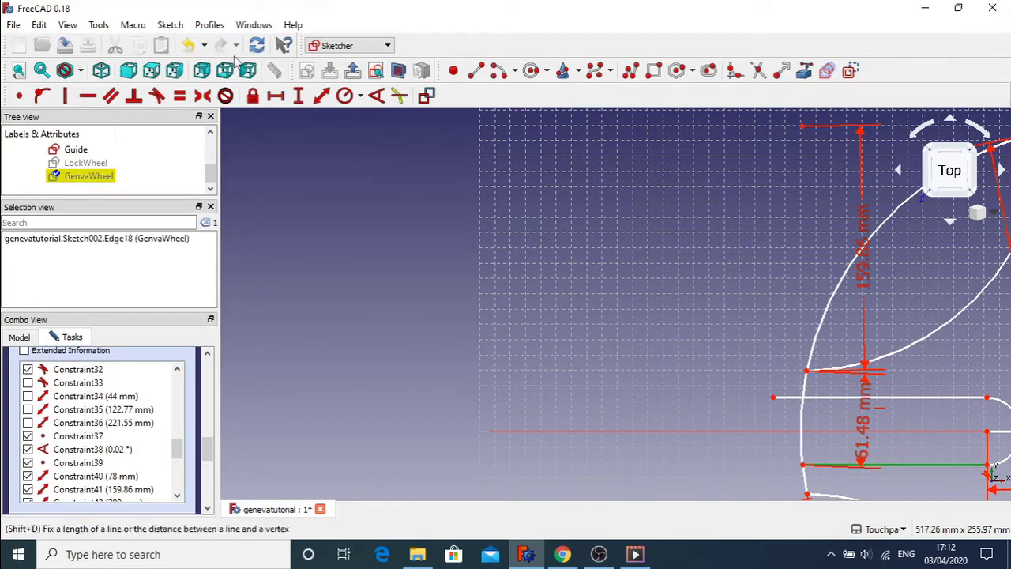
left_click(100, 28)
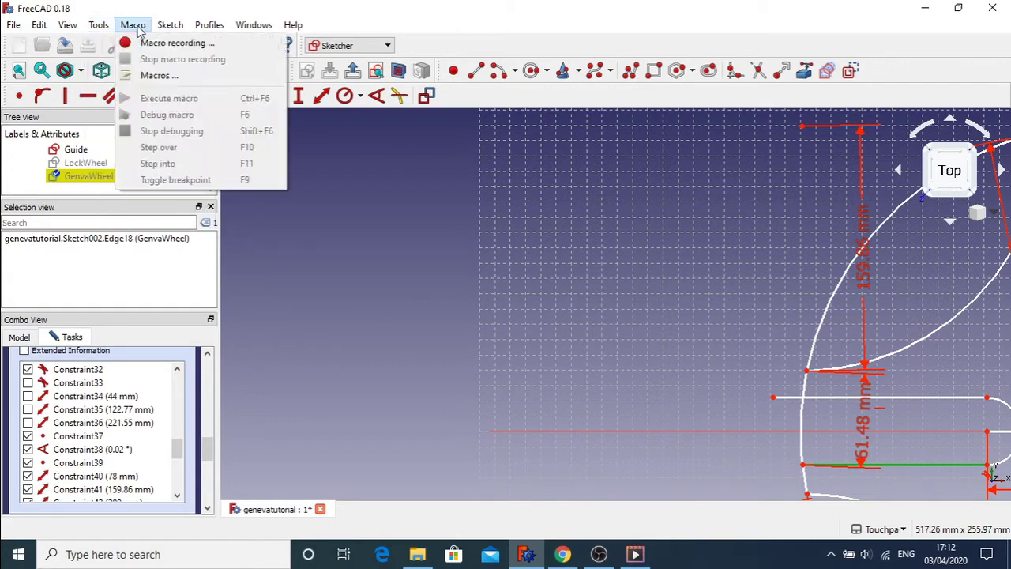
mouse_move(170, 26)
mouse_move(249, 241)
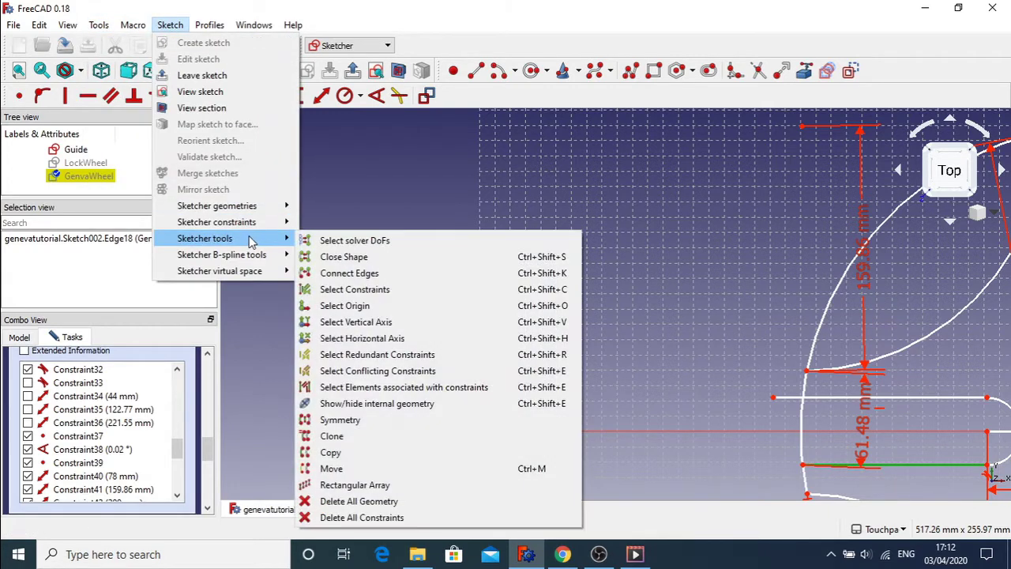
left_click(408, 290)
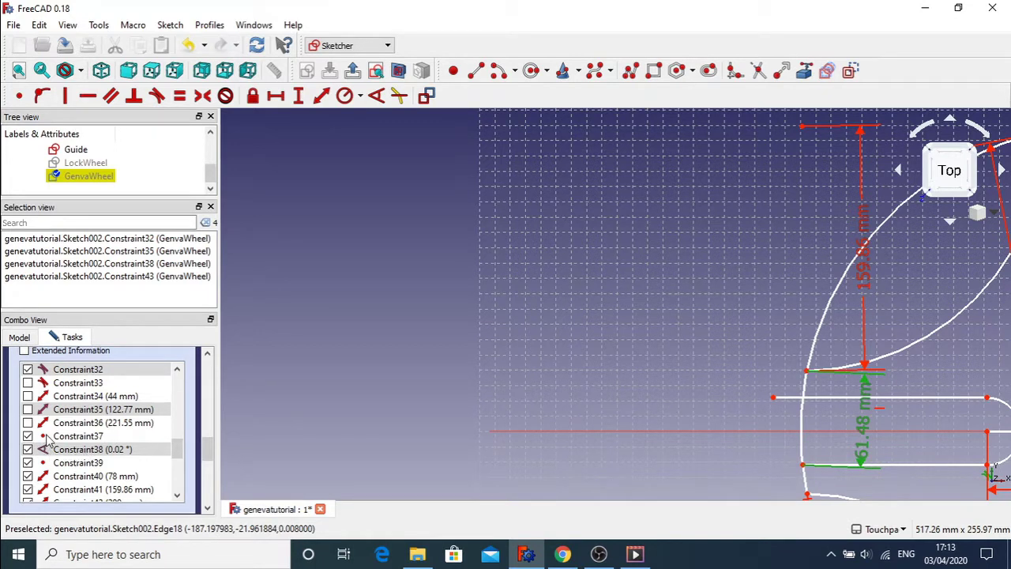
left_click(96, 452)
left_click(108, 414)
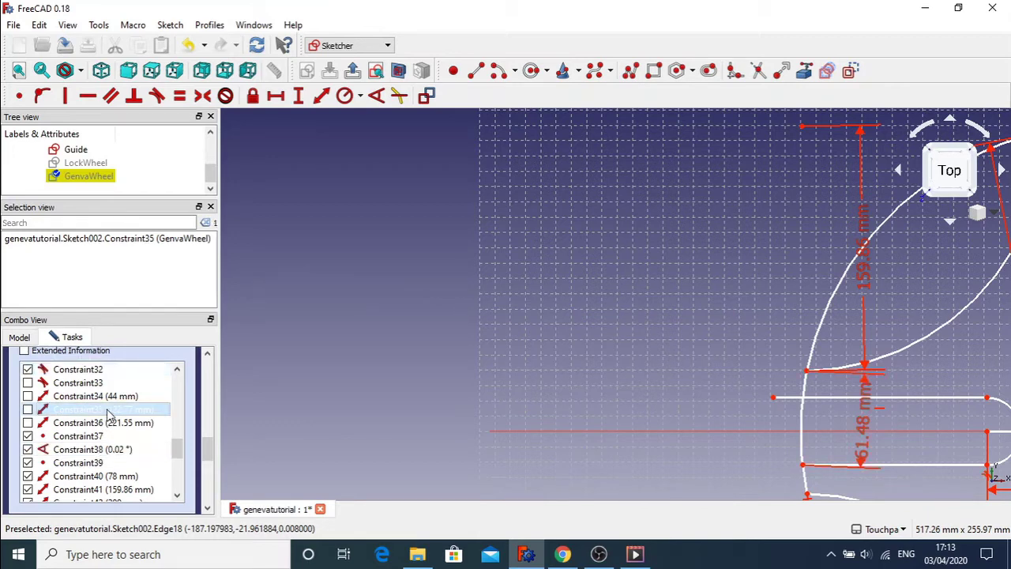
right_click(108, 412)
left_click(158, 384)
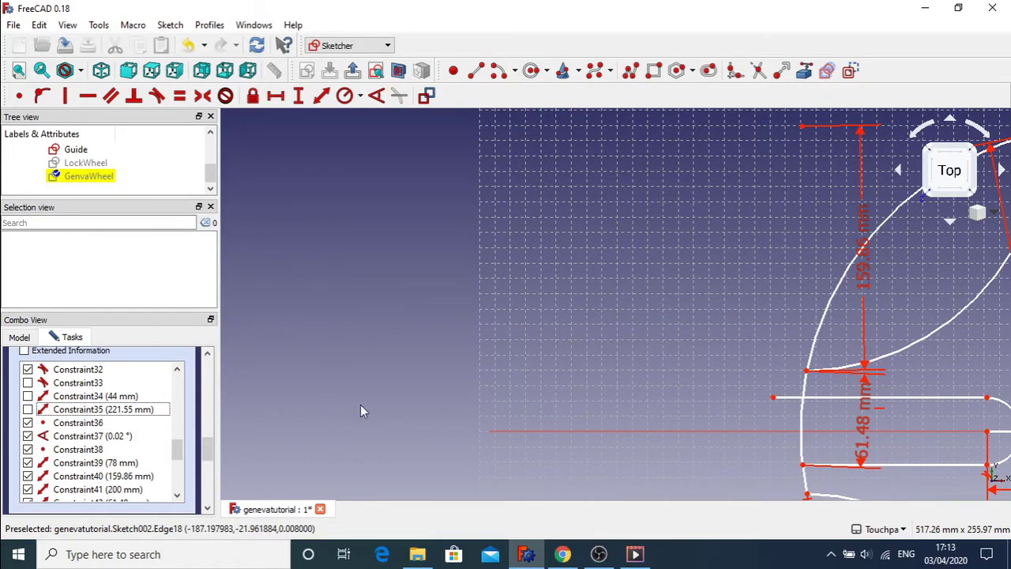
Step: Delete the 61.48 mm dimension and extend the lower slot line's left end past the arc
left_click_drag(803, 466, 755, 466)
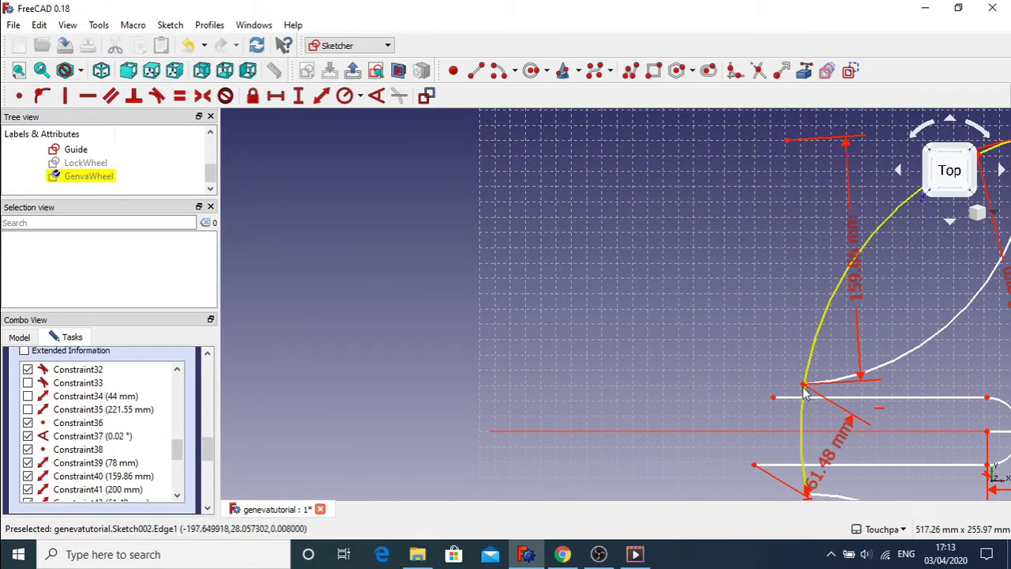
key("ctrl+z")
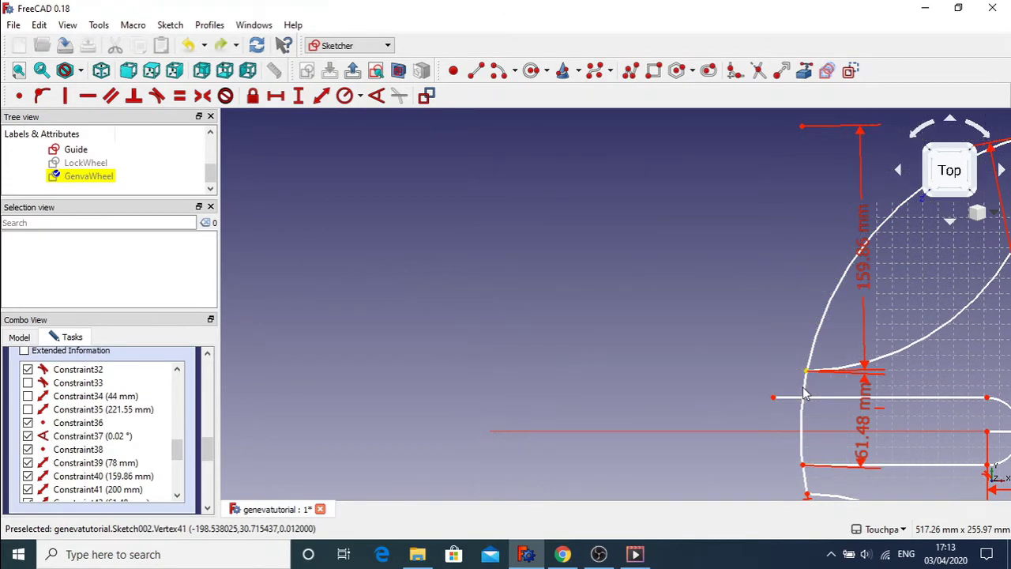
left_click(866, 442)
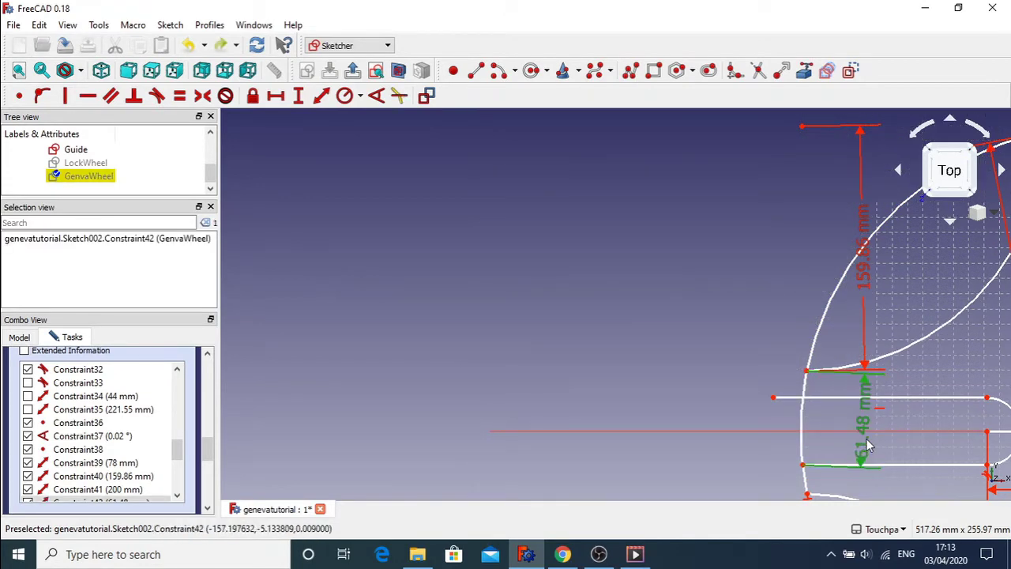
key("Delete")
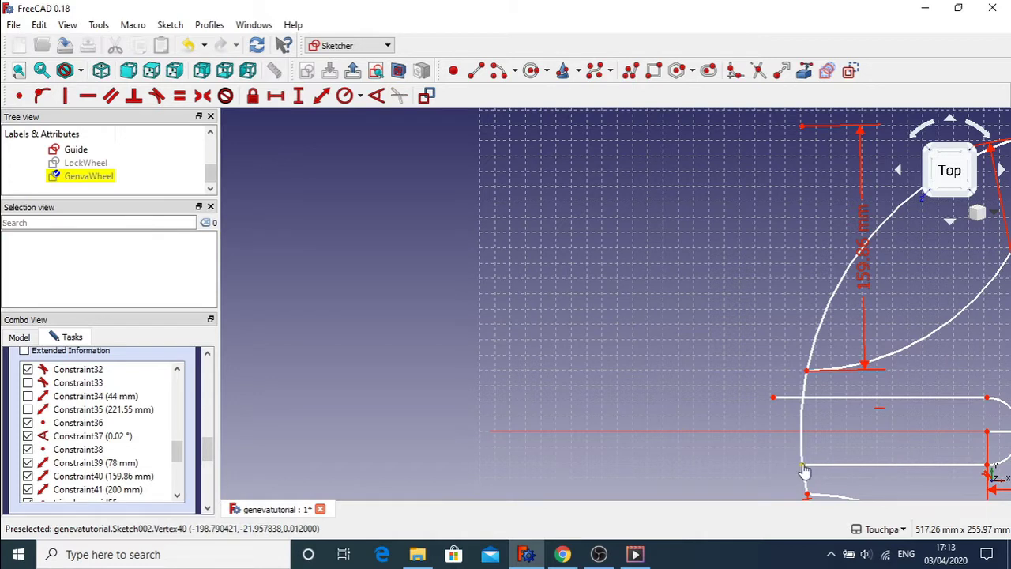
left_click_drag(804, 471, 775, 466)
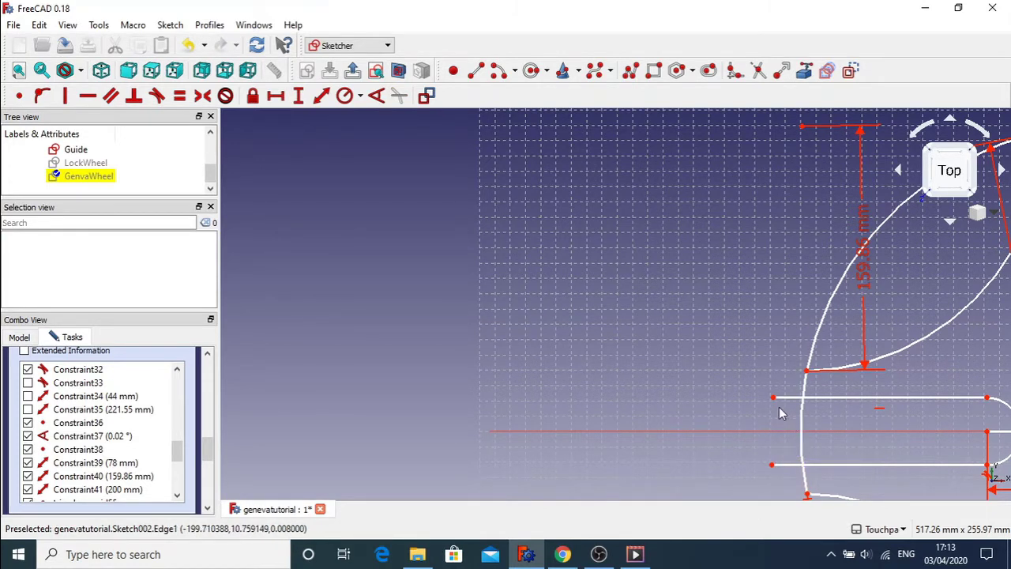
Step: Trim both slot lines' stubs outside the outer arc and join the arc to the upper line
left_click(757, 73)
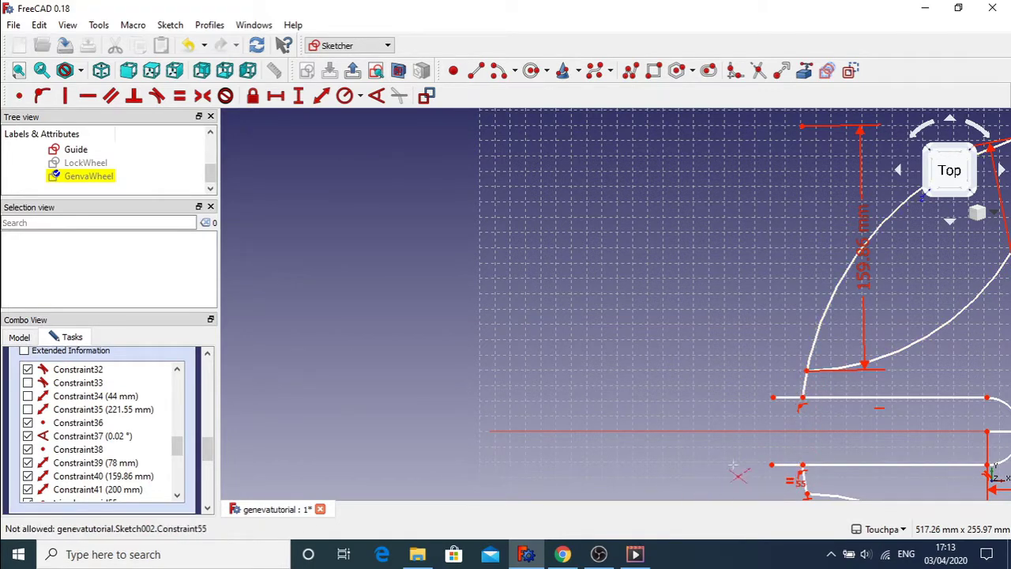
left_click(784, 466)
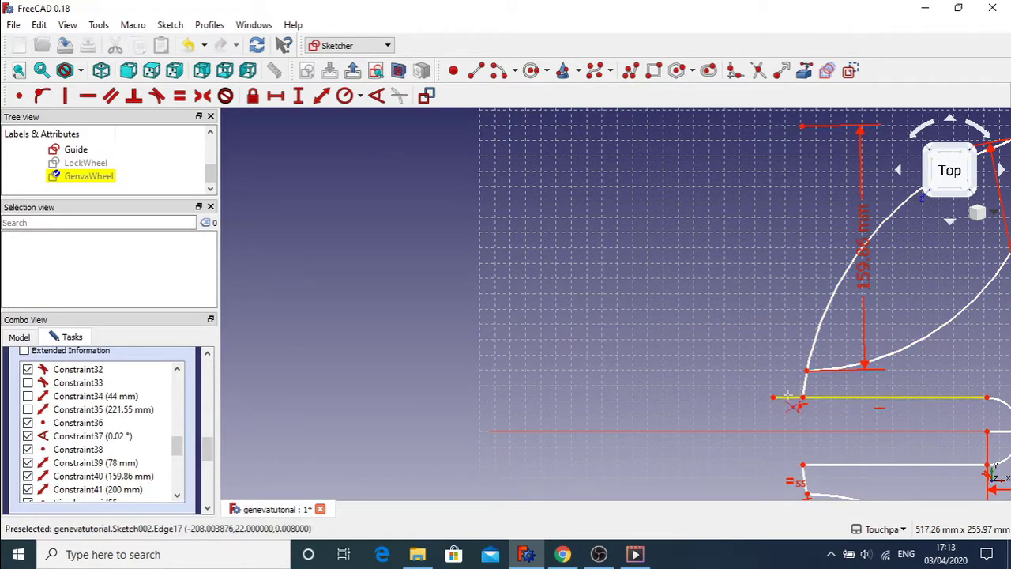
left_click(786, 397)
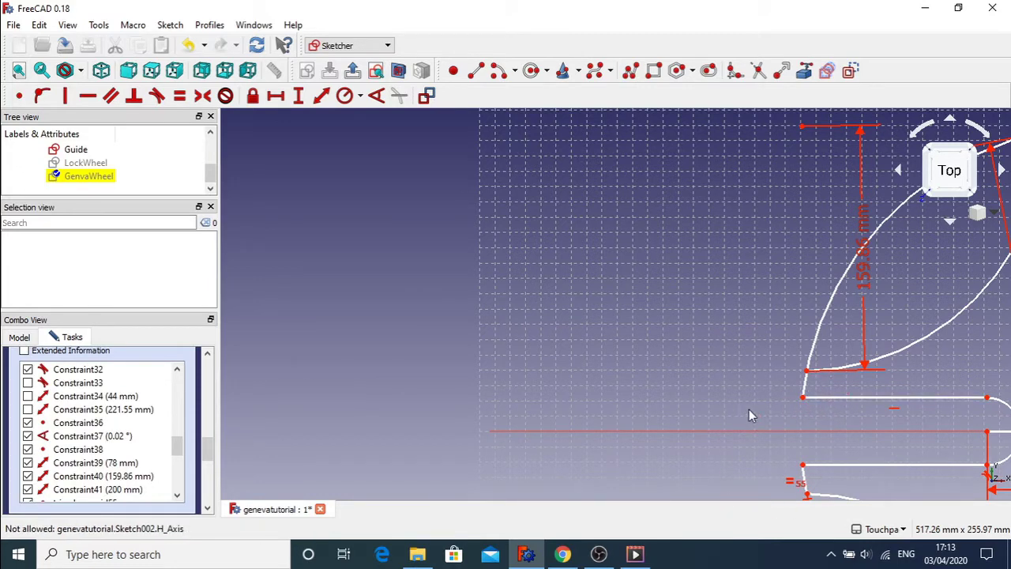
left_click(806, 403)
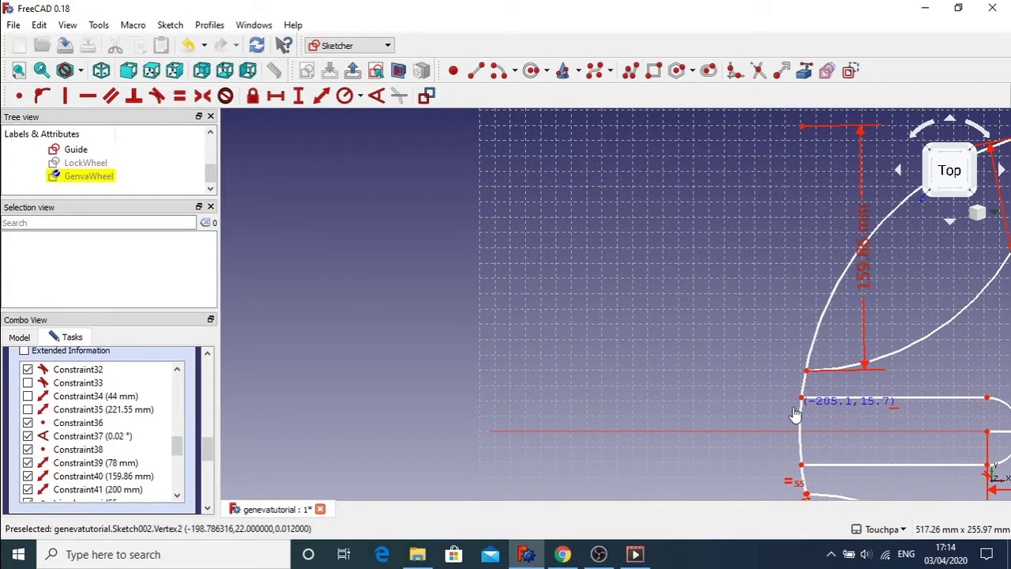
left_click(864, 400)
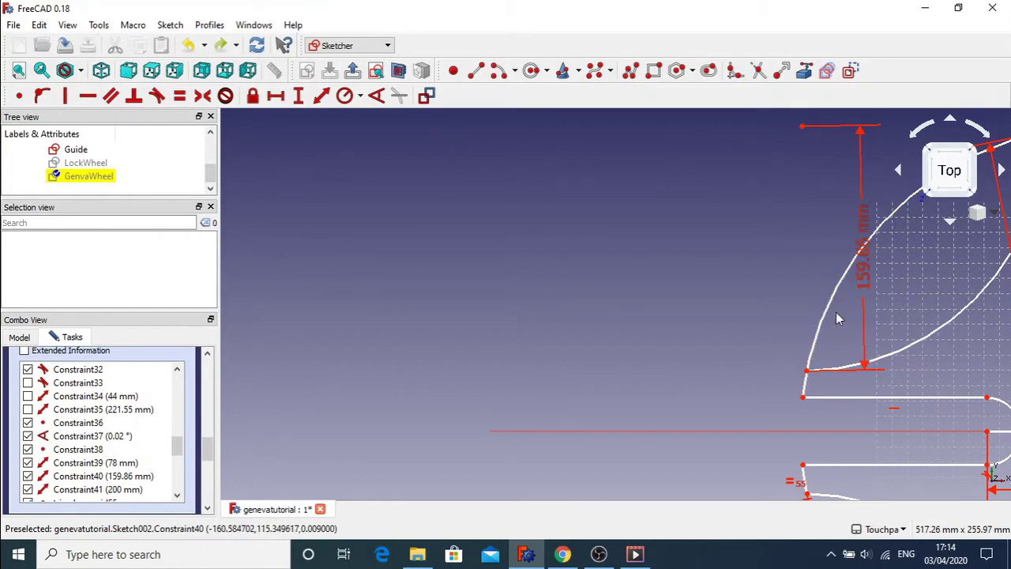
key("Right")
key("Right")
key("Right")
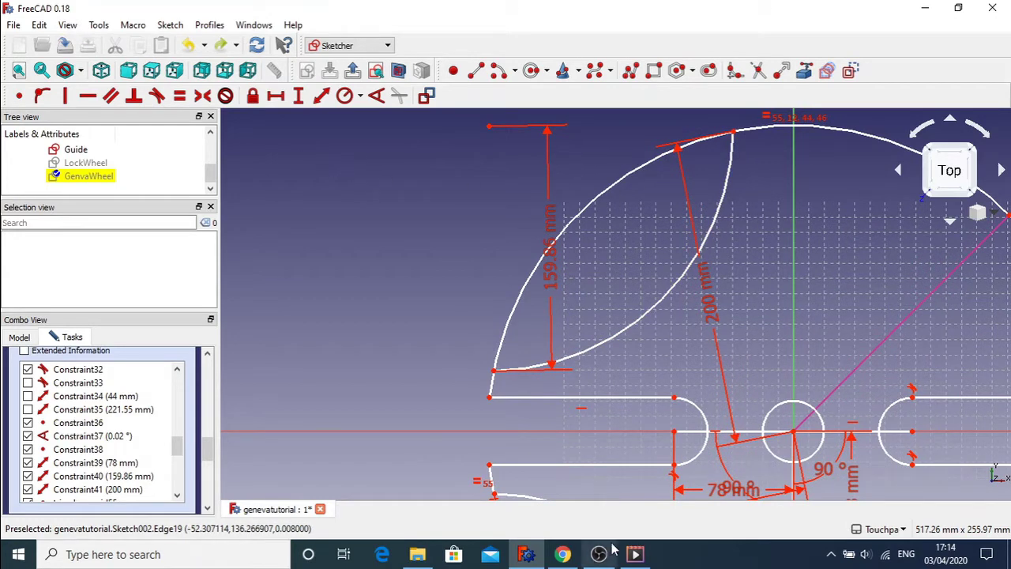
left_click(757, 73)
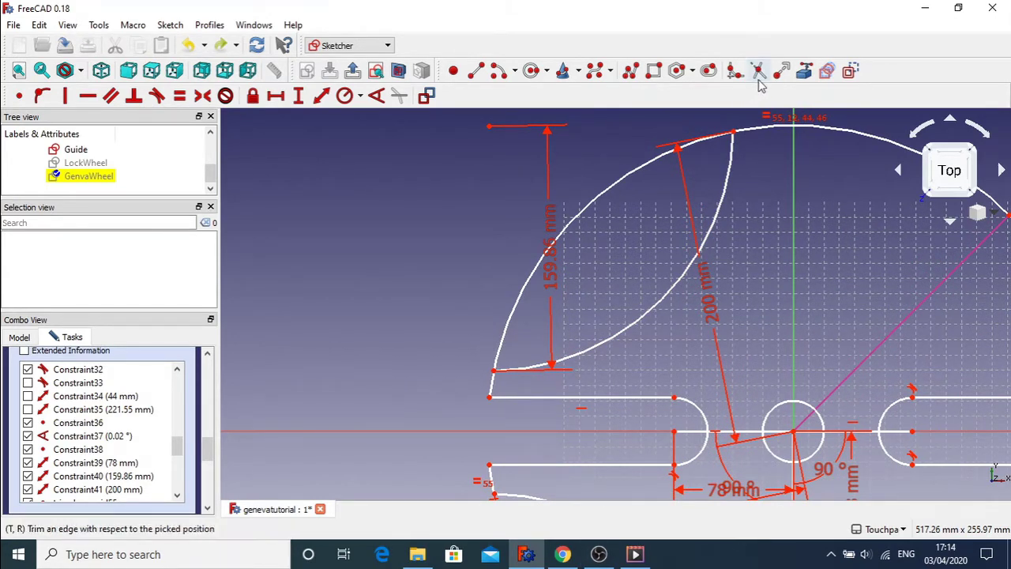
left_click(625, 182)
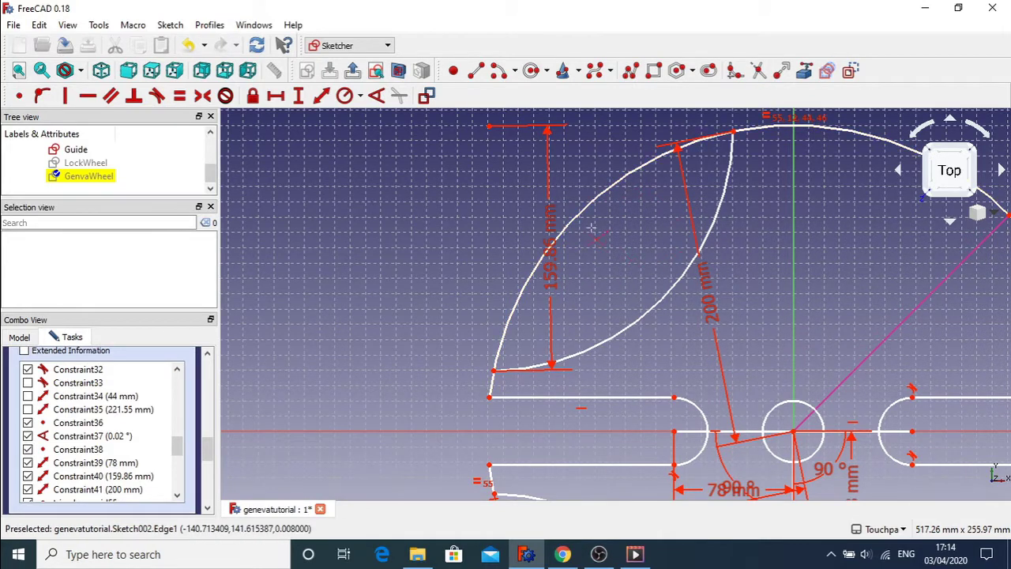
left_click(494, 378)
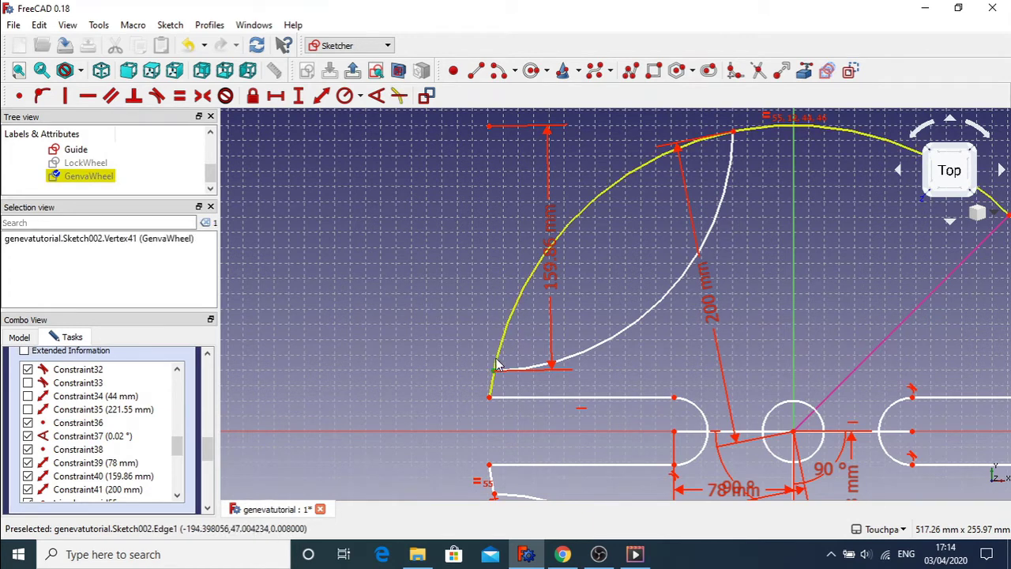
left_click(498, 364)
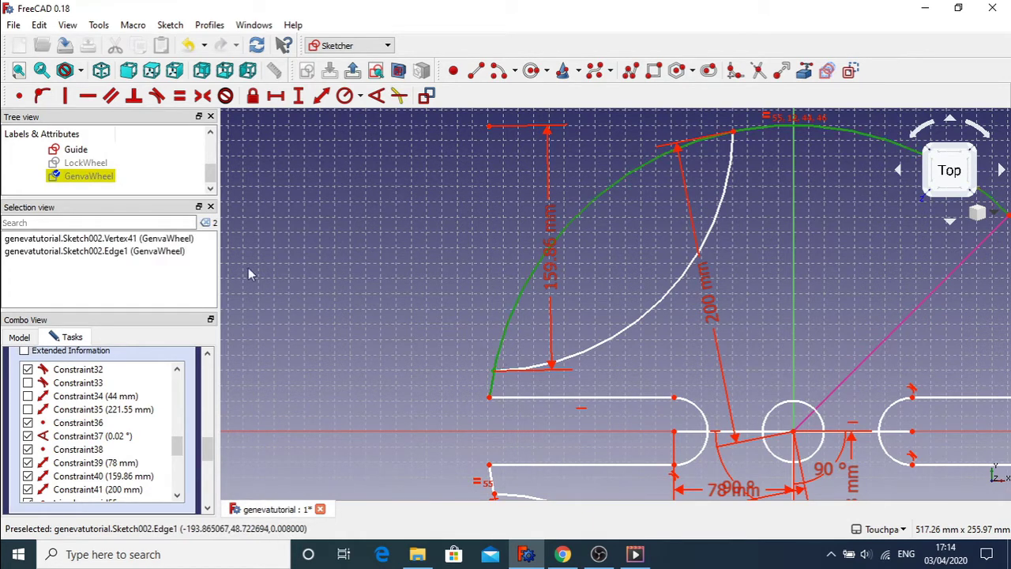
left_click(43, 96)
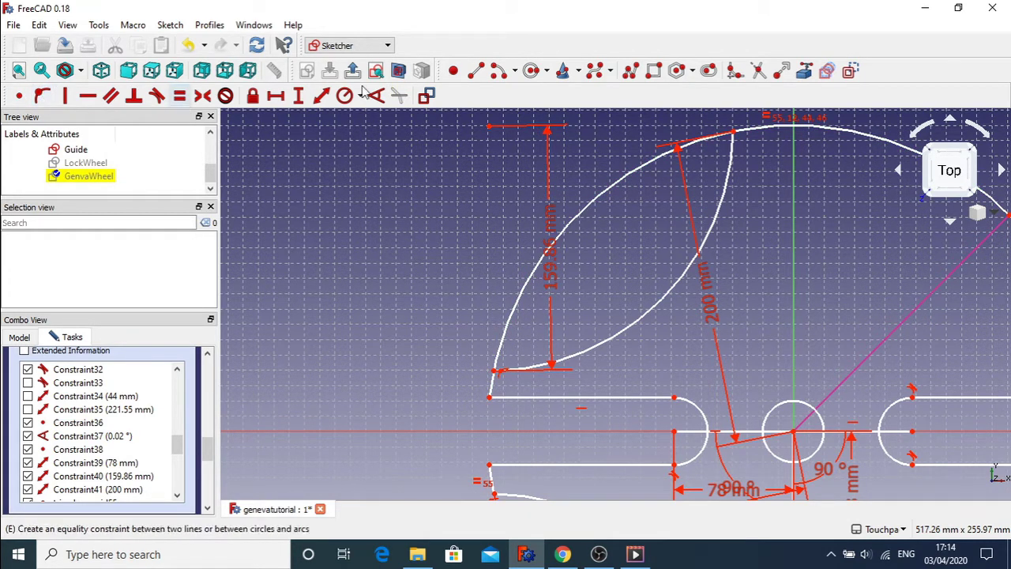
left_click(735, 138)
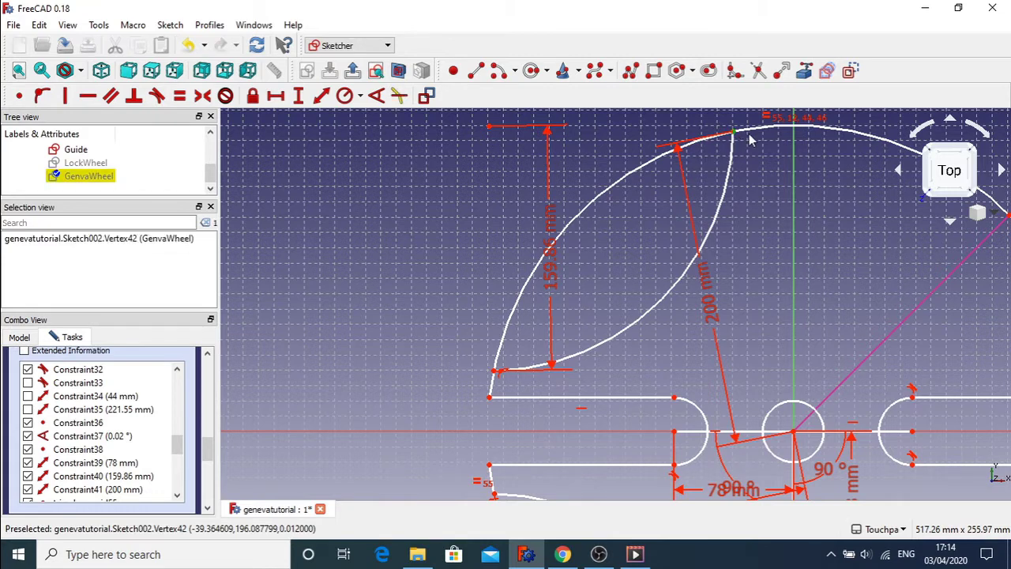
left_click(747, 130)
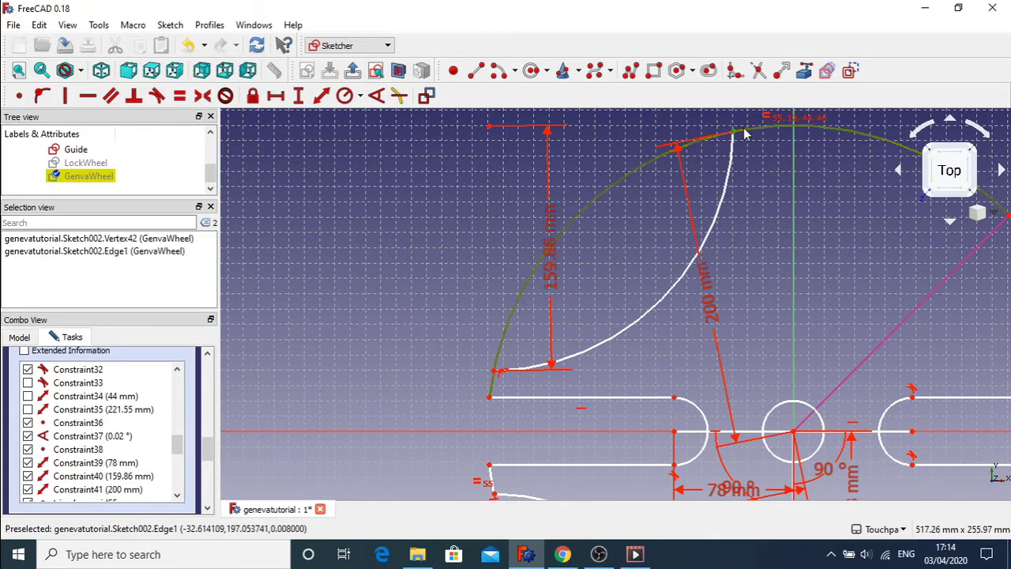
left_click(42, 97)
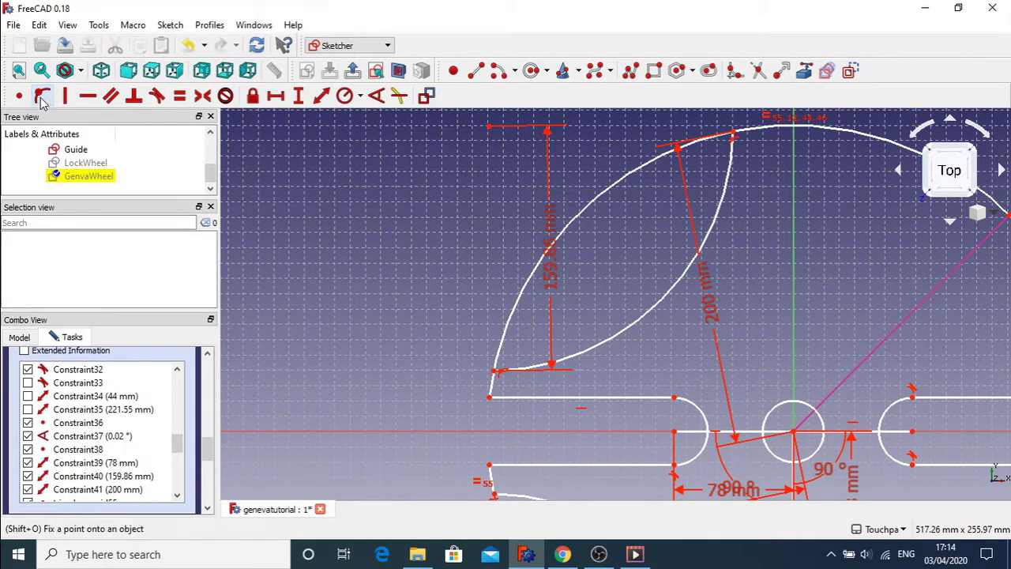
left_click(759, 71)
left_click(609, 196)
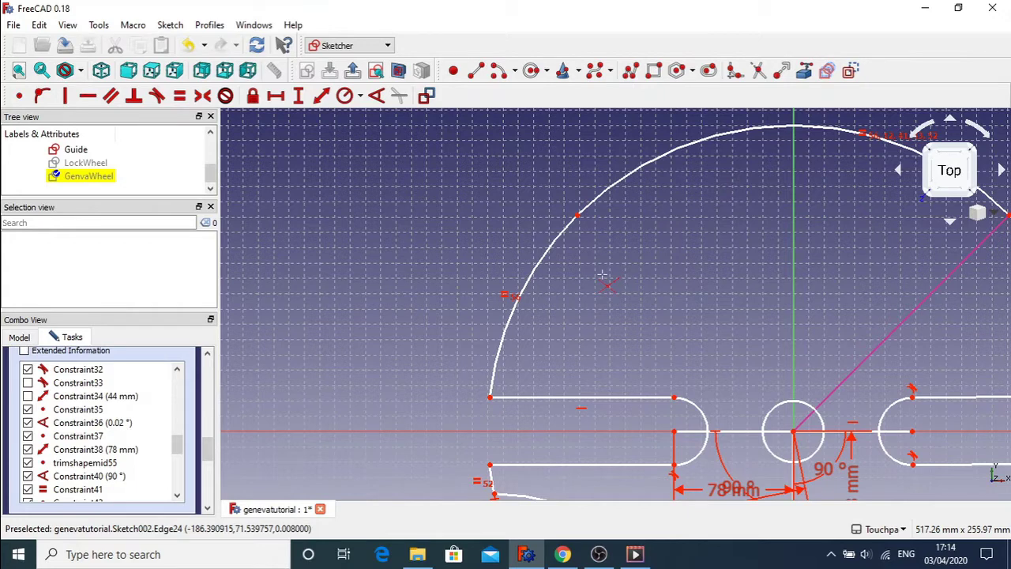
key("ctrl+z")
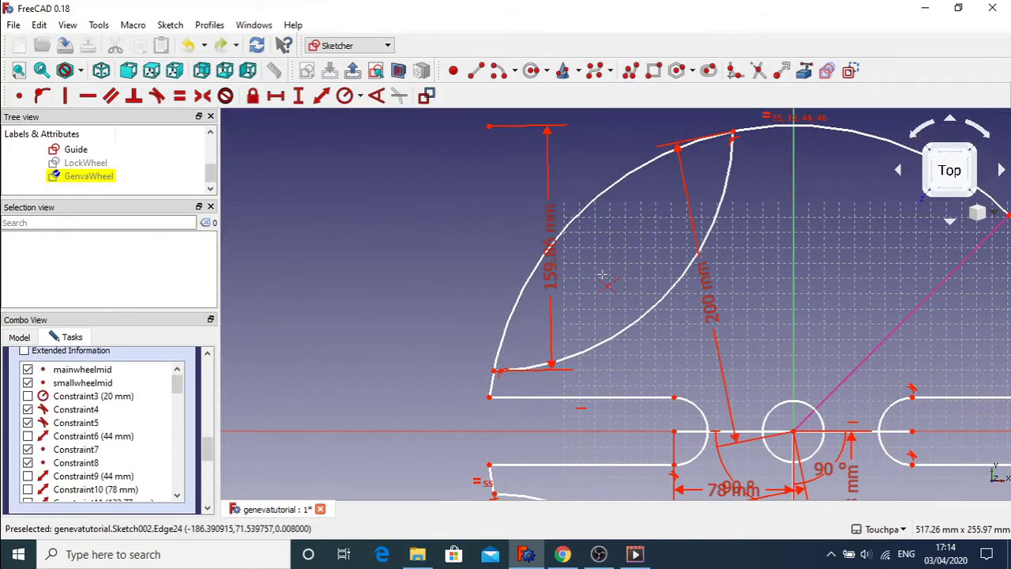
left_click(601, 199)
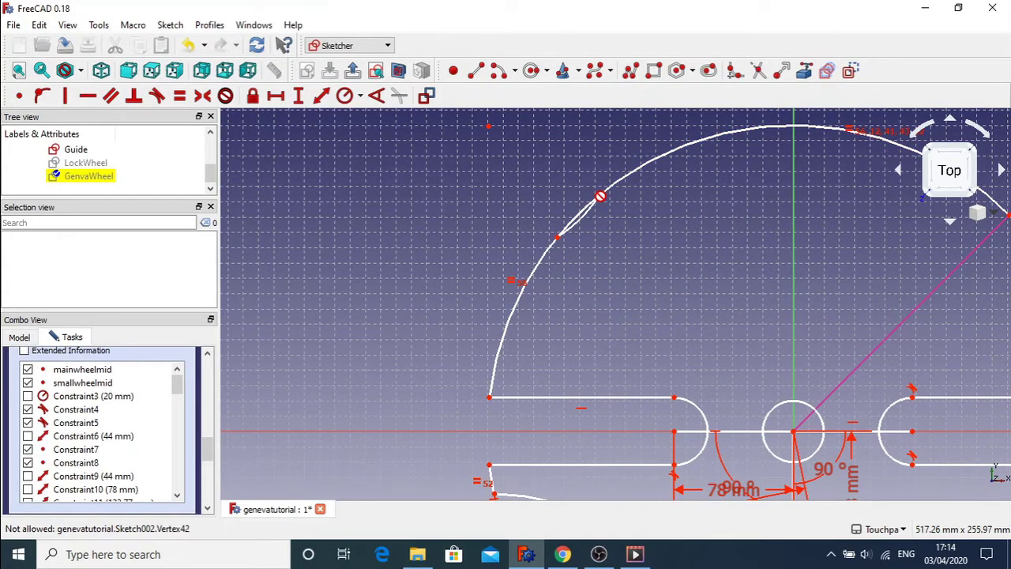
key("ctrl+z")
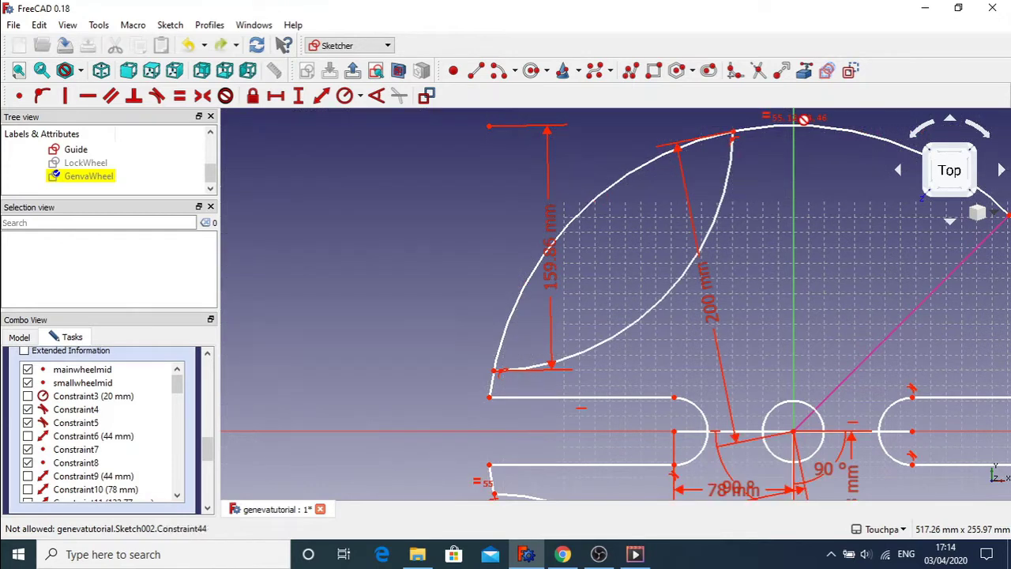
scroll(733, 136, "up", 5)
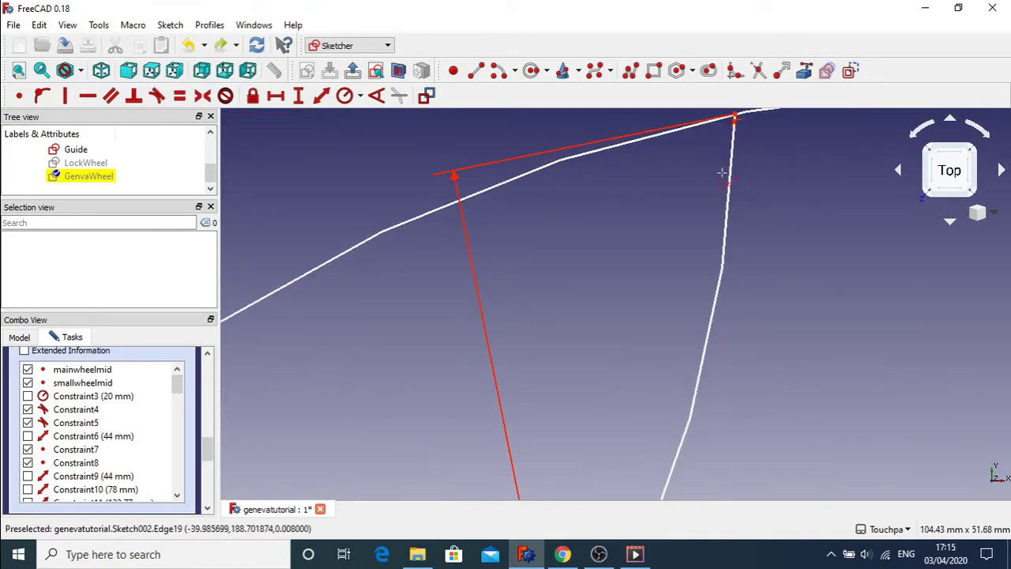
middle_click_drag(727, 156, 725, 180)
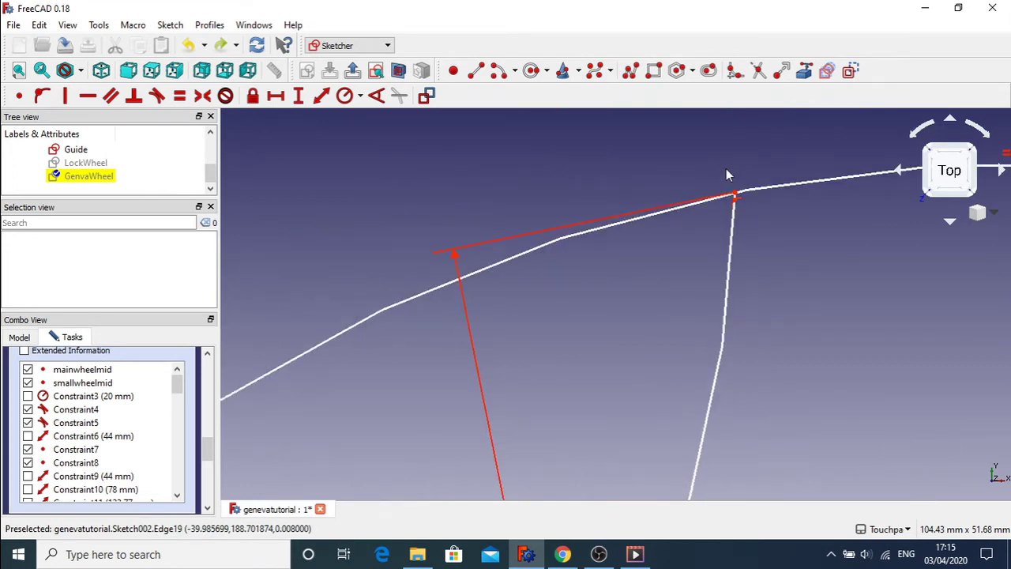
scroll(726, 168, "up", 6)
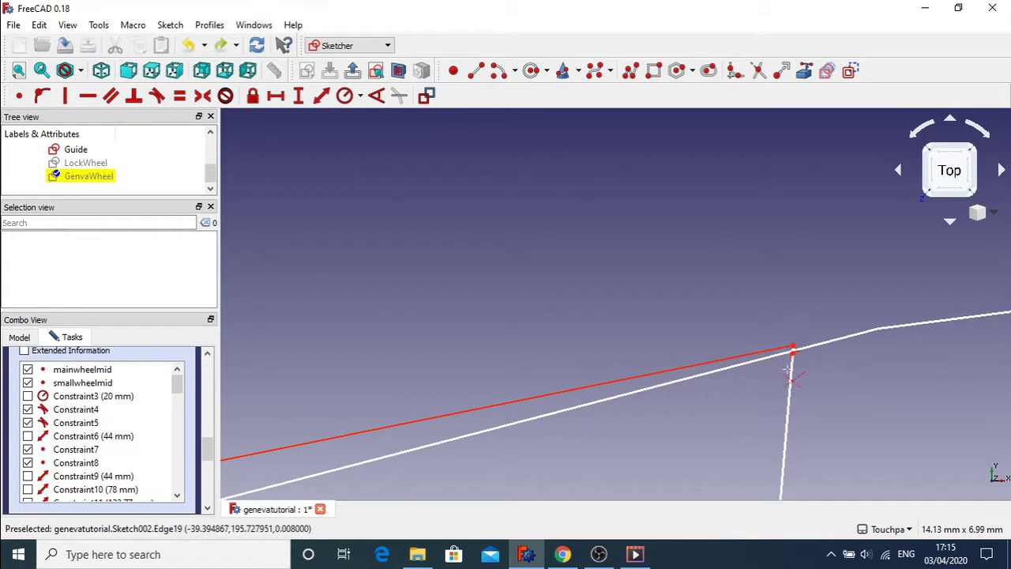
scroll(776, 278, "down", 12)
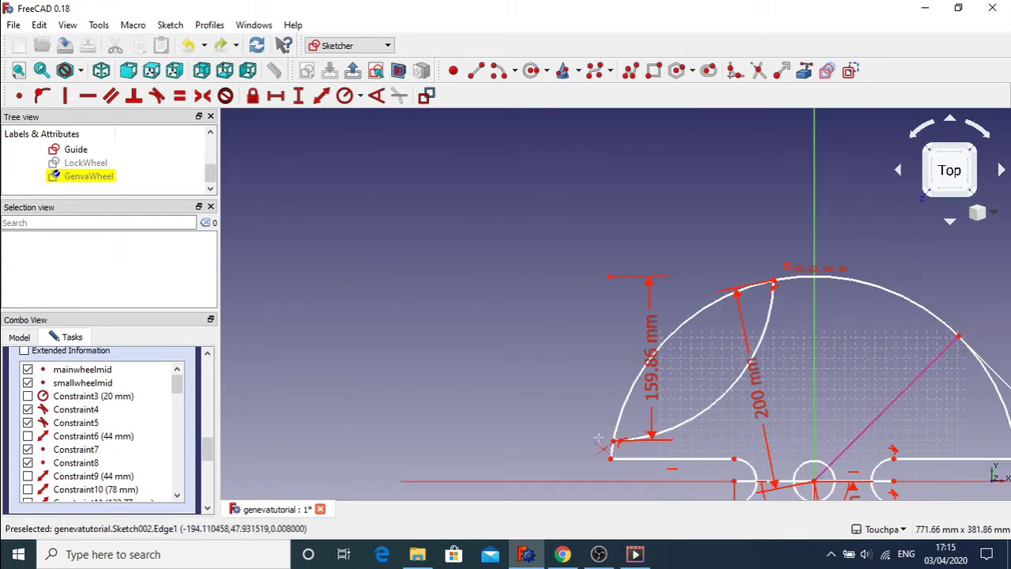
scroll(585, 446, "up", 6)
scroll(584, 446, "up", 1)
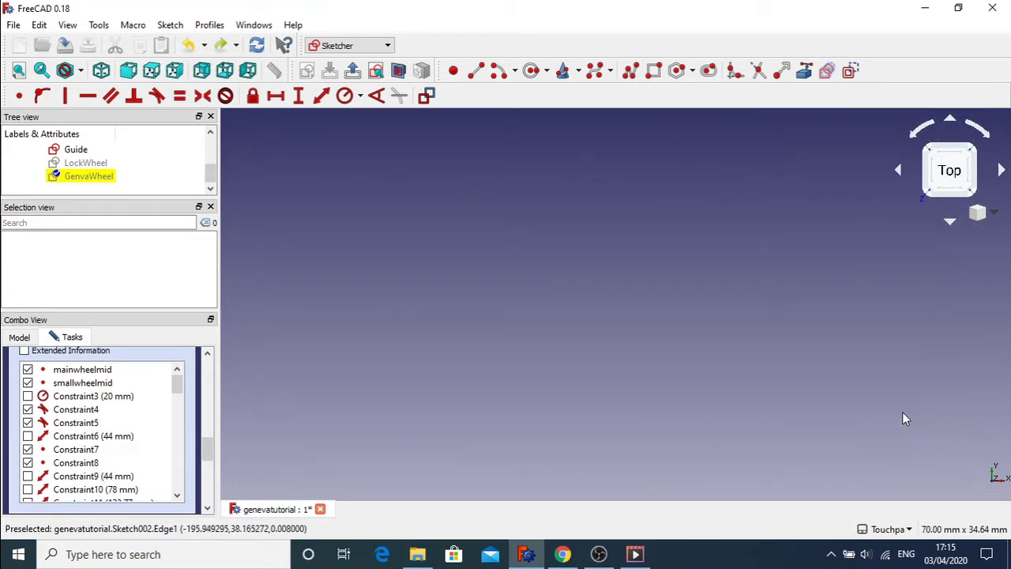
key("Right")
key("Right")
key("Right")
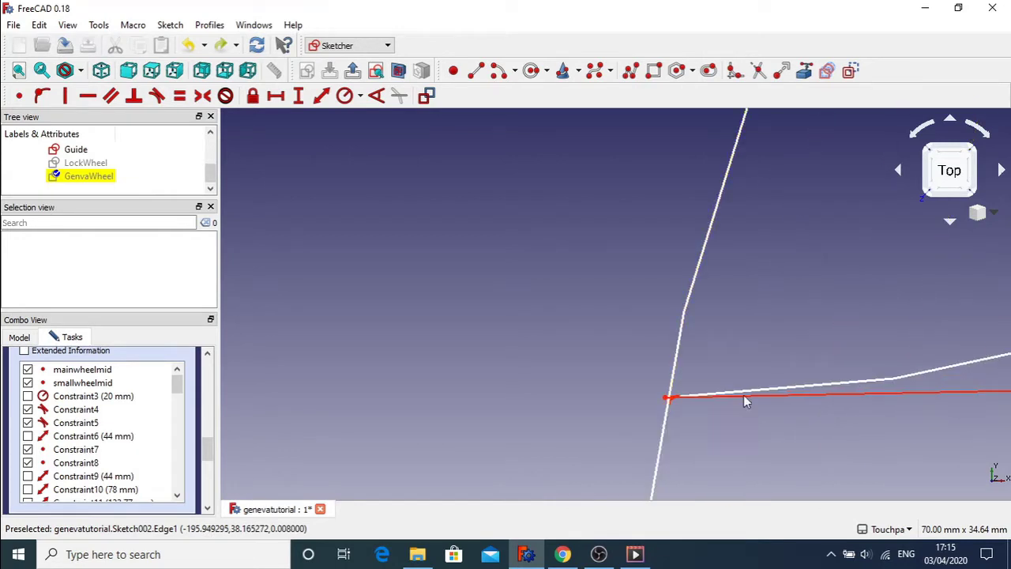
scroll(751, 389, "up", 5)
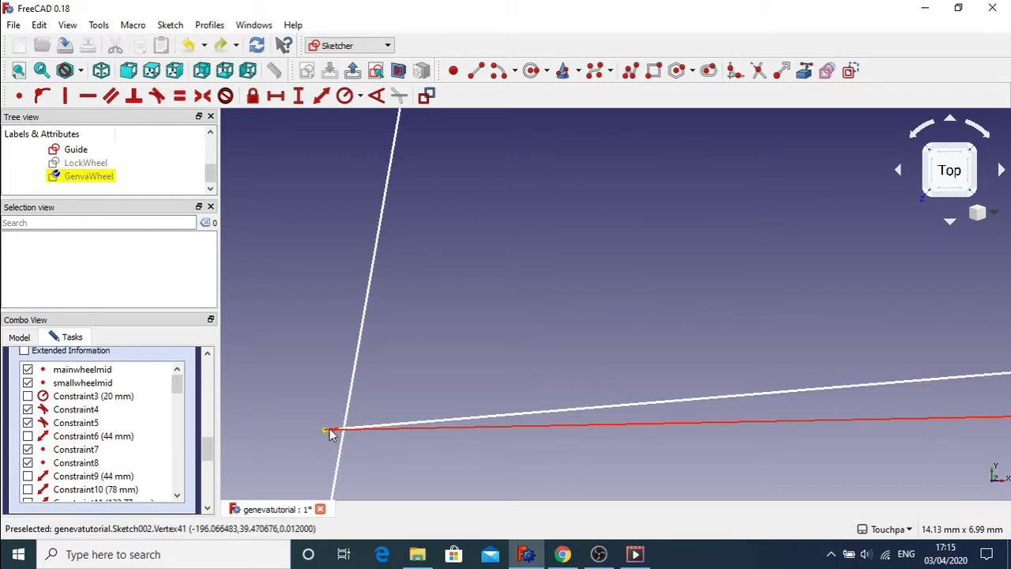
scroll(447, 381, "down", 5)
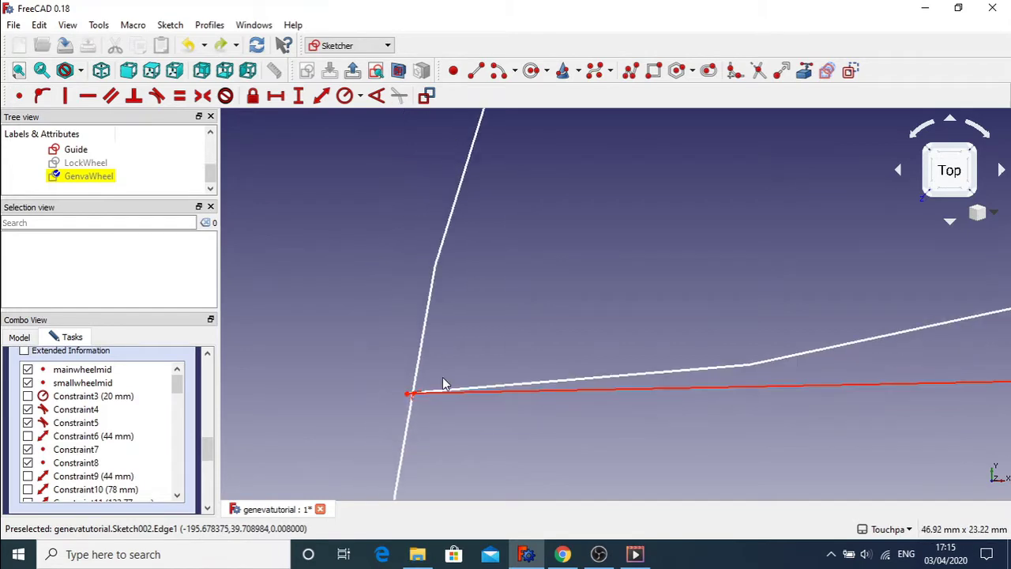
scroll(433, 391, "down", 4)
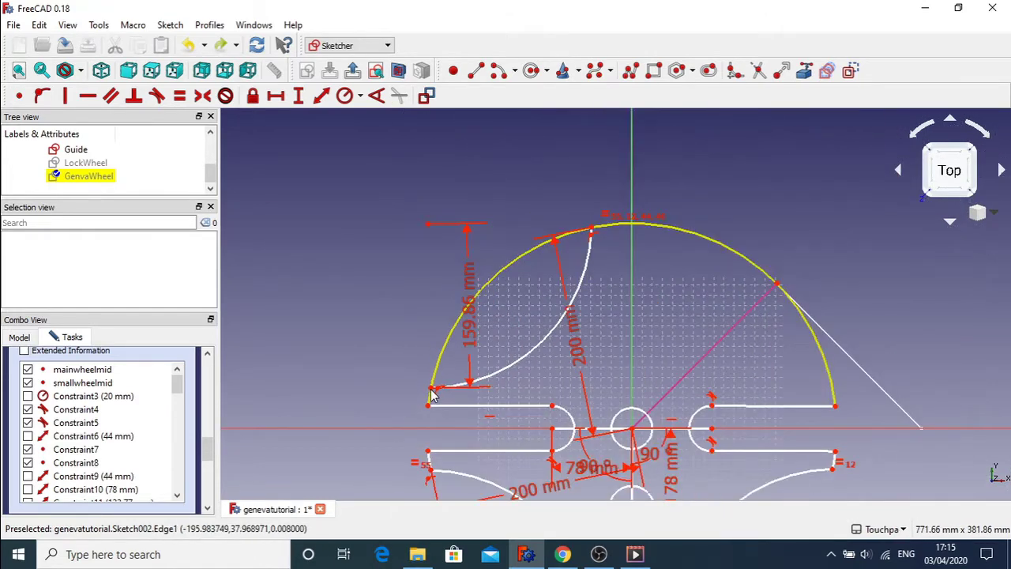
scroll(431, 394, "up", 6)
scroll(591, 286, "down", 6)
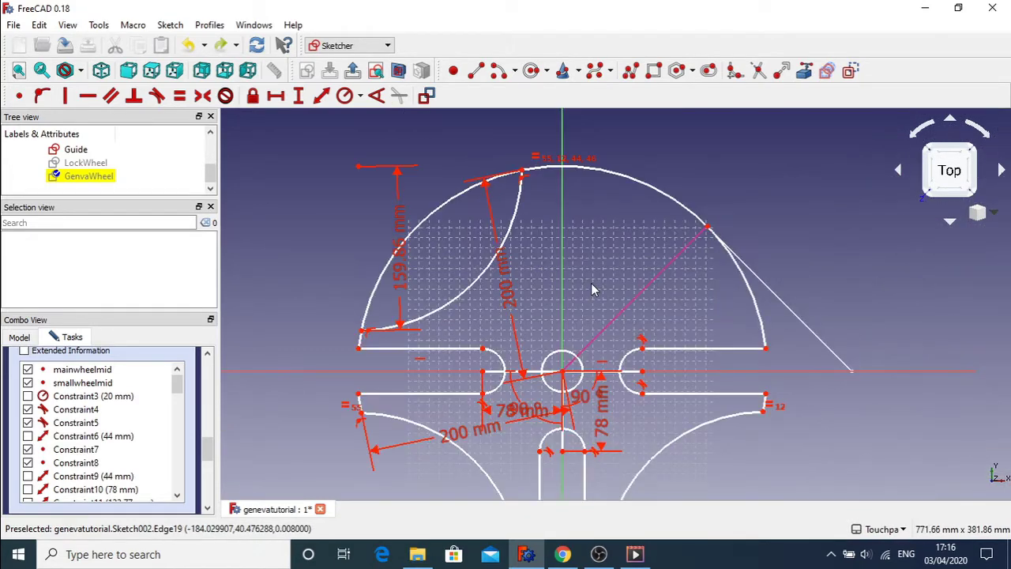
left_click(509, 300)
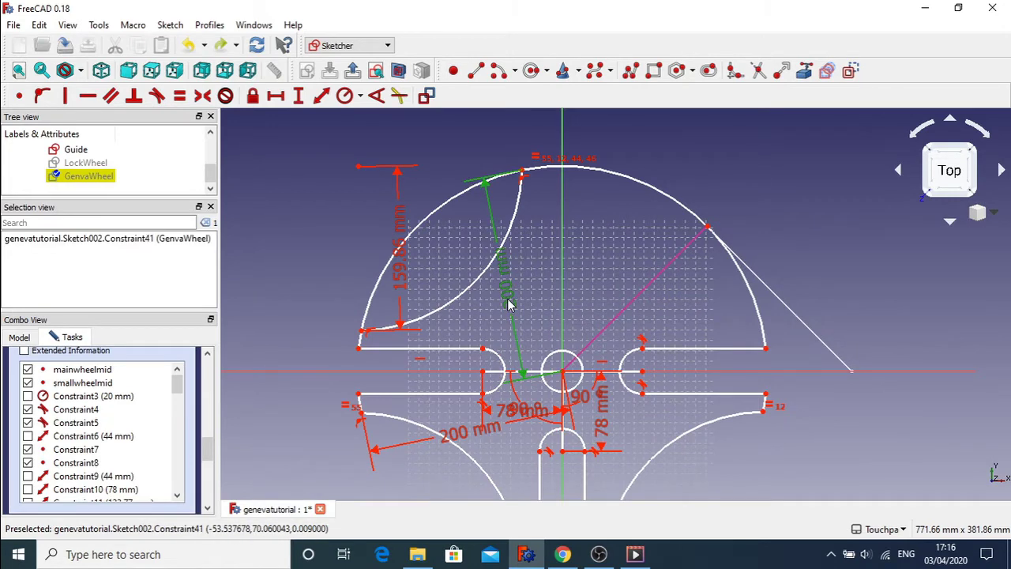
Step: Delete the 200 mm and 159.86 mm dimensions
key("Delete")
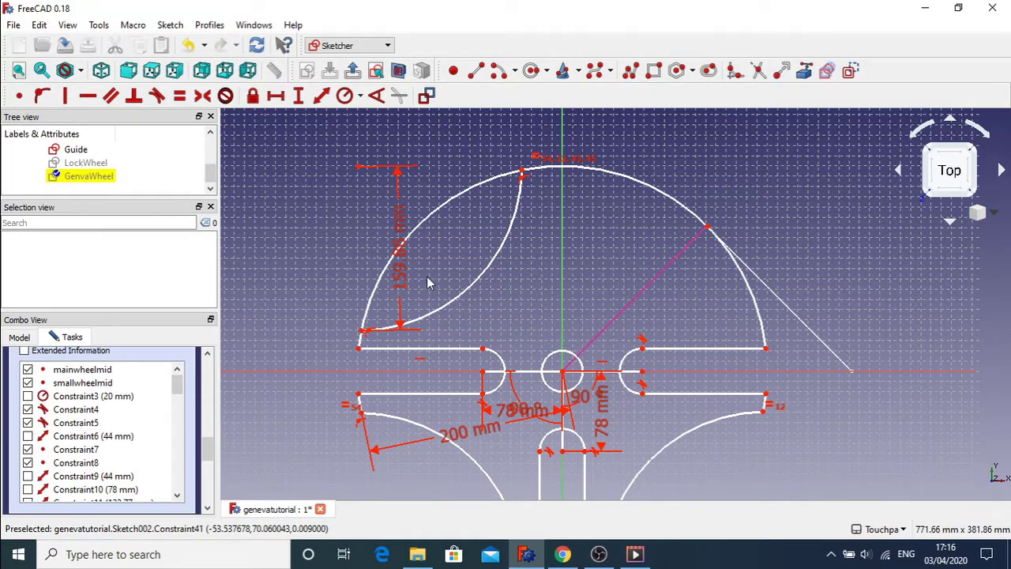
left_click(402, 264)
key("Delete")
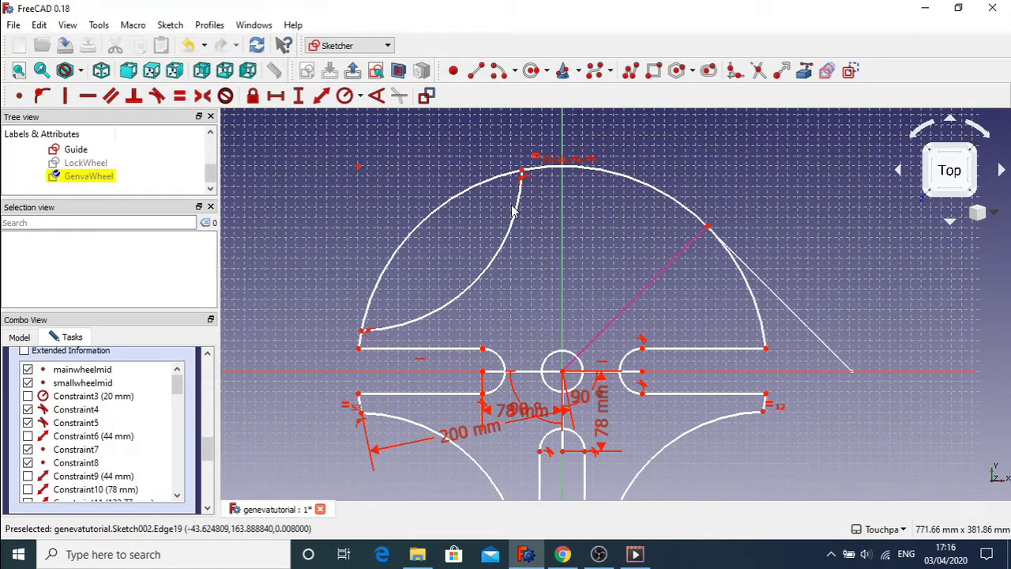
Step: Trim the leftover lens piece and the outer arc left of the lens
left_click(758, 70)
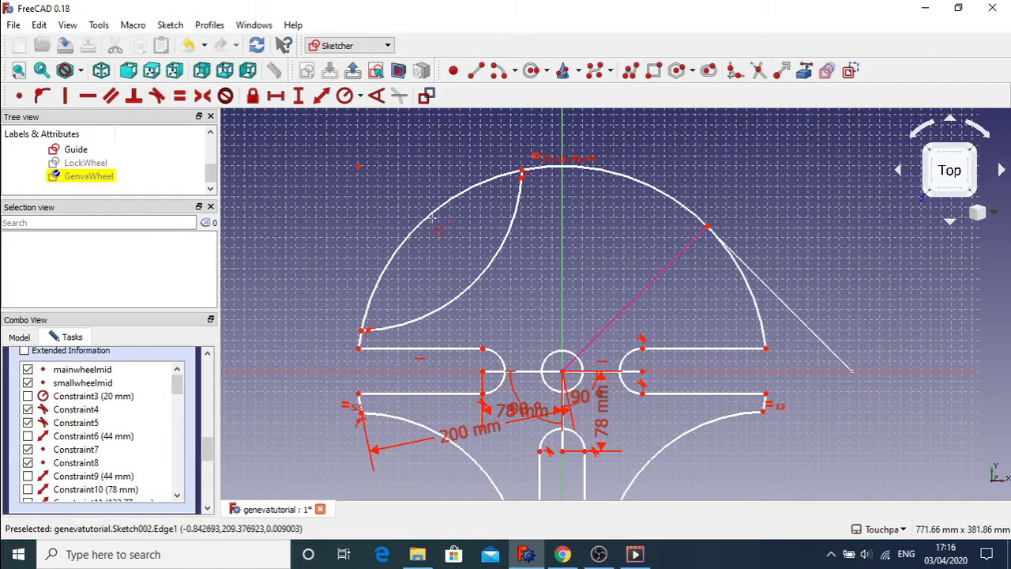
left_click(437, 227)
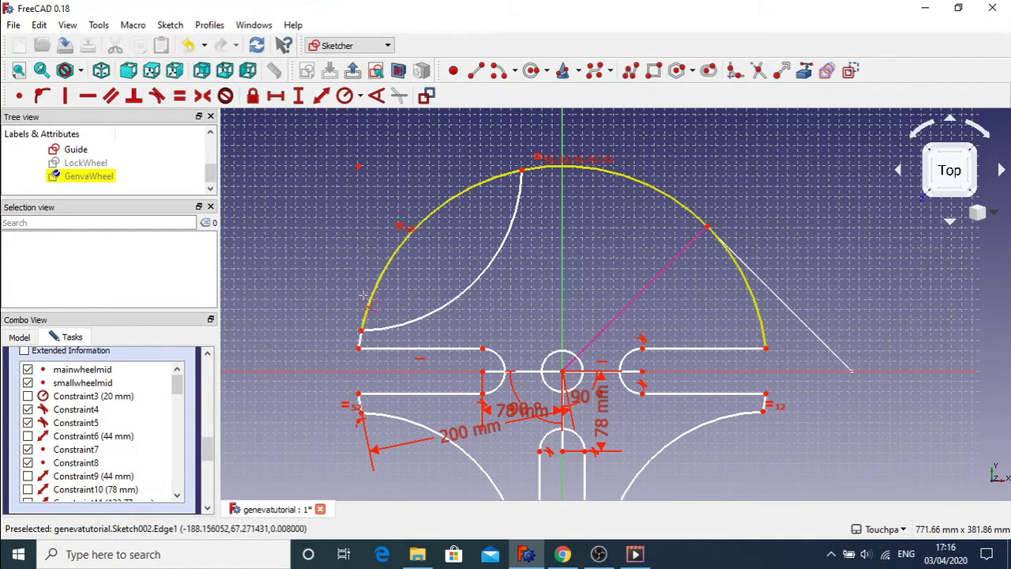
left_click(463, 198)
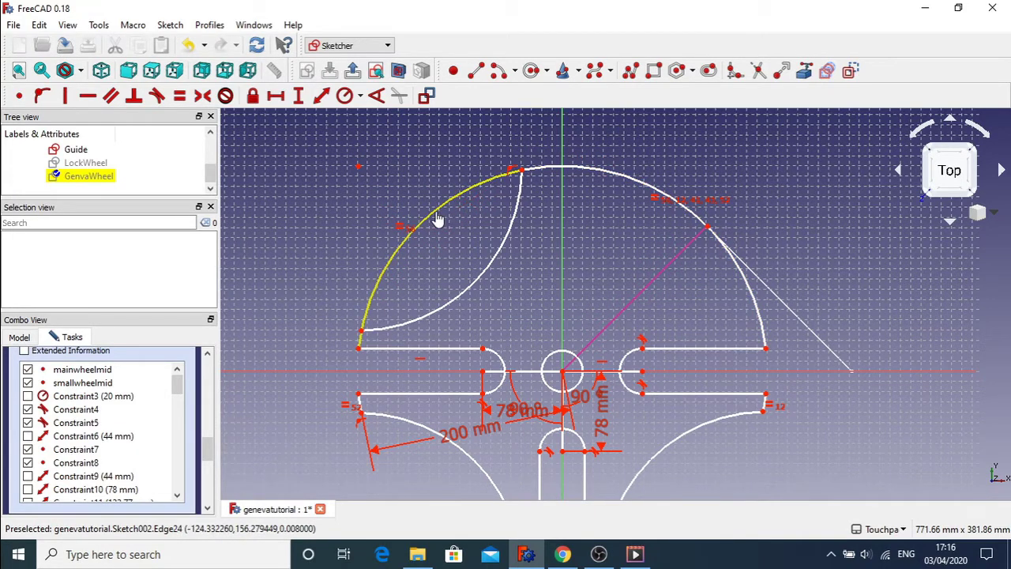
left_click(437, 213)
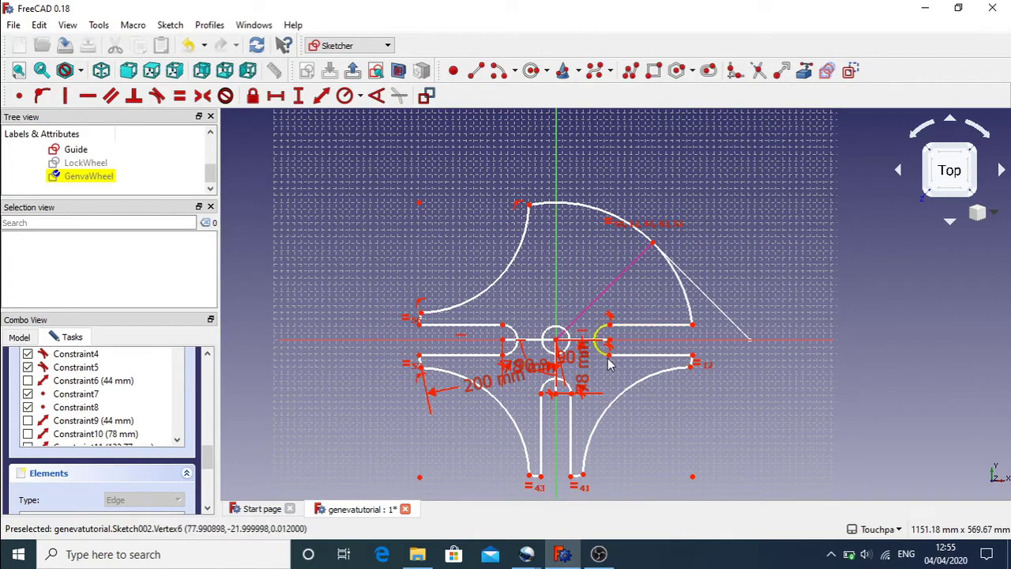
Step: Multi-select the right slot's two edges, end arc, short centre edge, small circle and lower-right arc
scroll(609, 364, "up", 6)
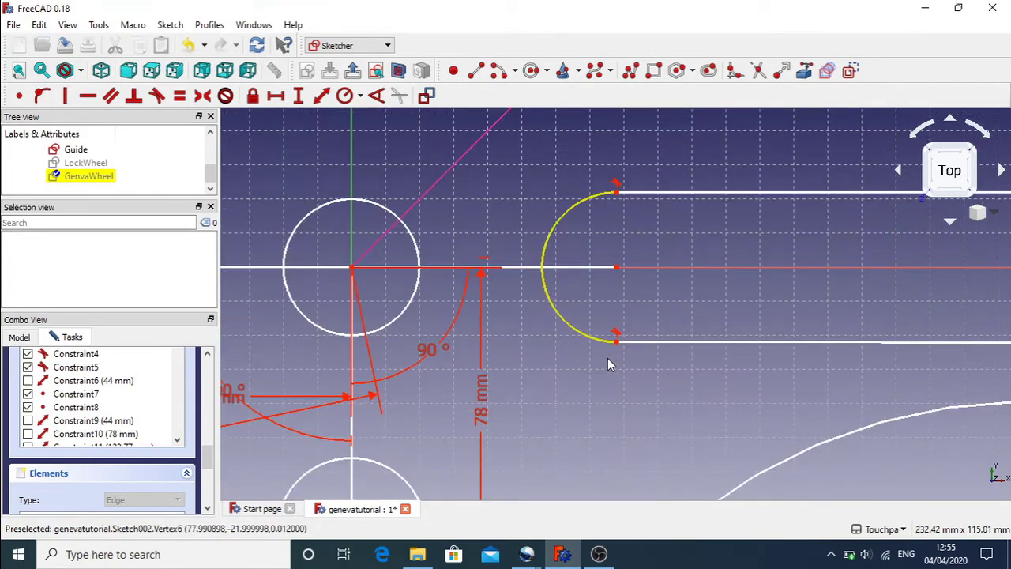
scroll(609, 363, "down", 4)
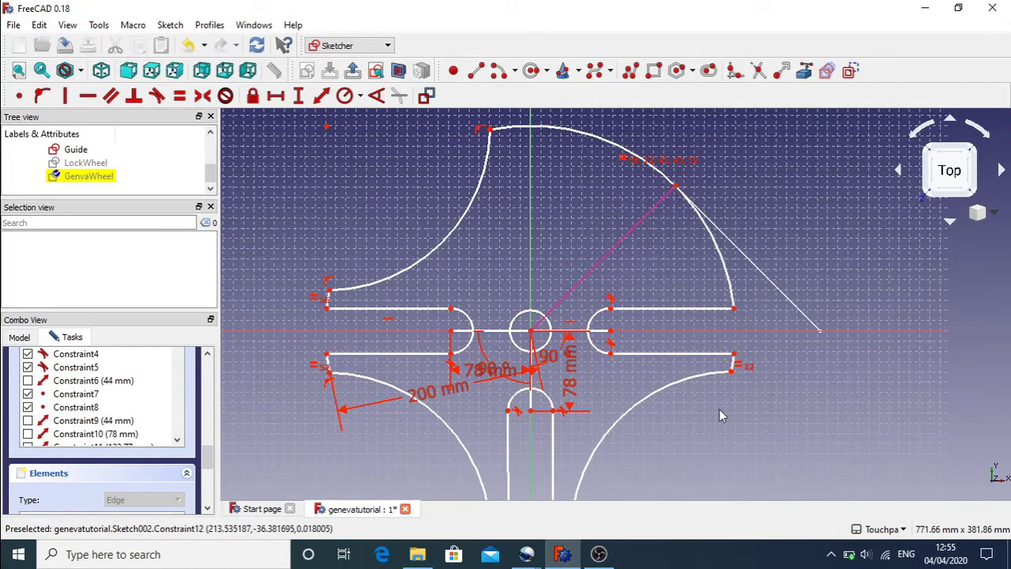
mouse_move(716, 424)
middle_mouse_down()
mouse_move(772, 428)
mouse_move(675, 353)
mouse_move(720, 343)
mouse_move(656, 384)
mouse_move(662, 344)
mouse_move(680, 368)
mouse_move(672, 352)
middle_mouse_up()
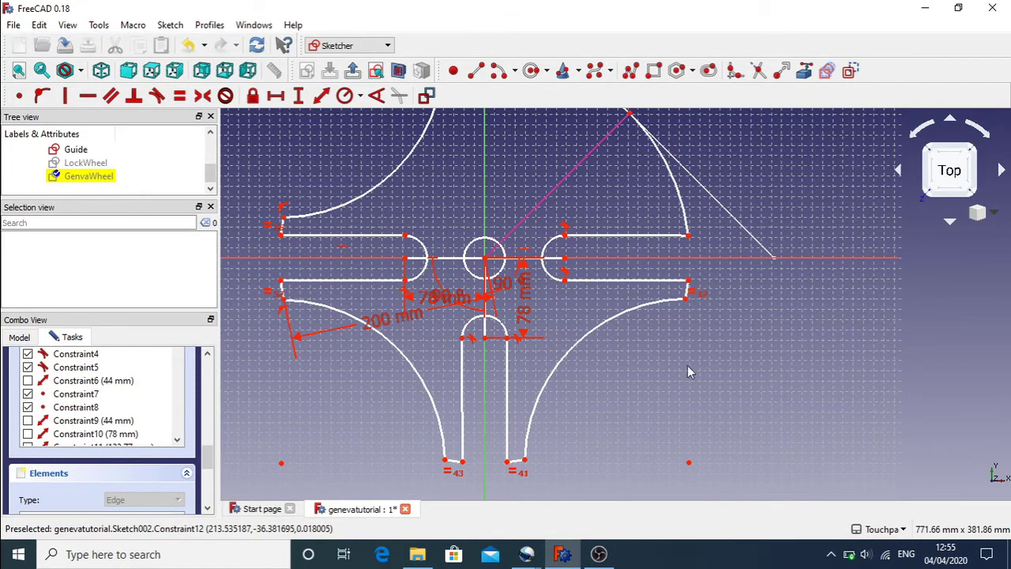
mouse_move(687, 372)
middle_mouse_down()
mouse_move(671, 388)
mouse_move(672, 372)
middle_mouse_up()
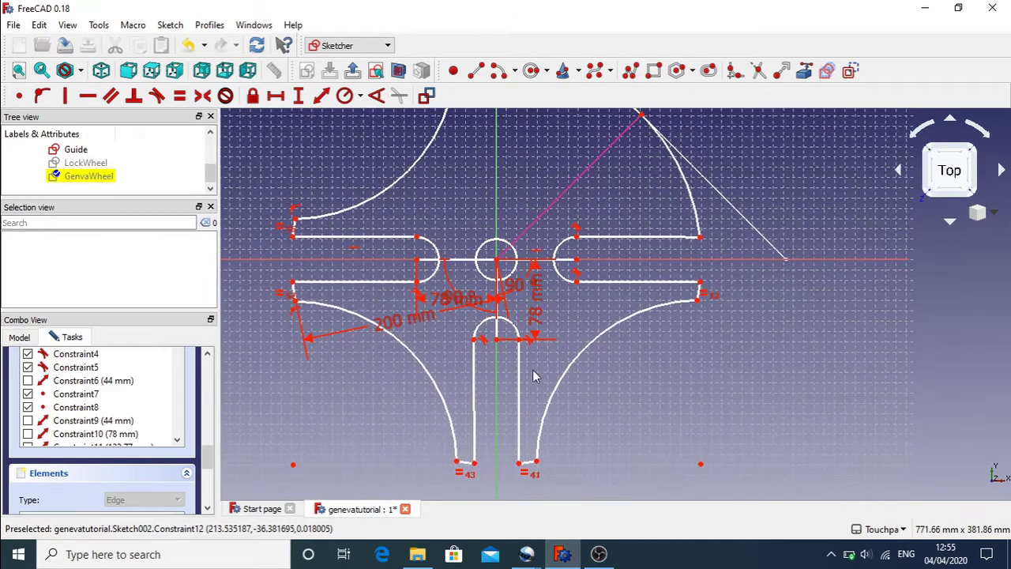
left_click(662, 239)
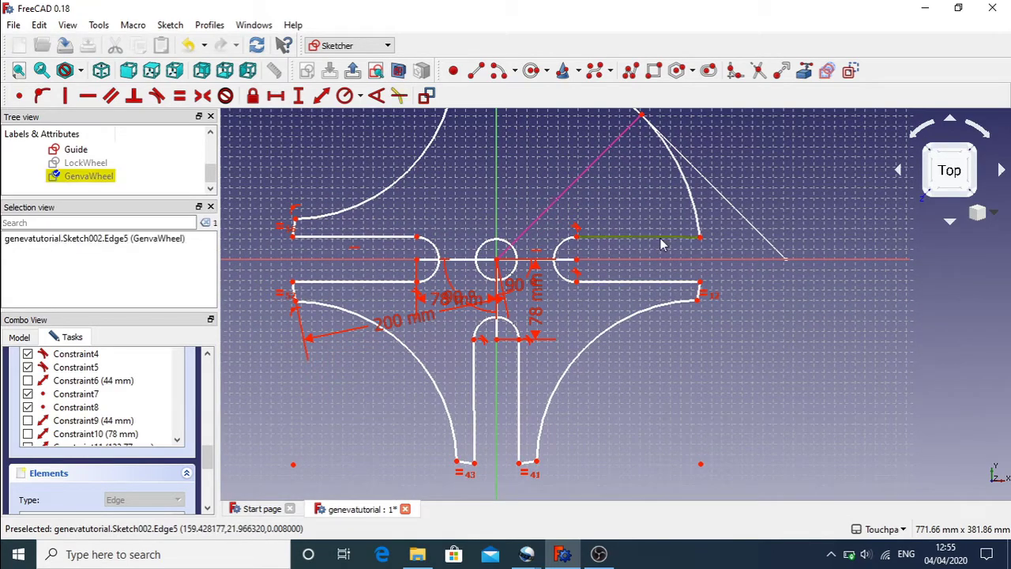
left_click(632, 282)
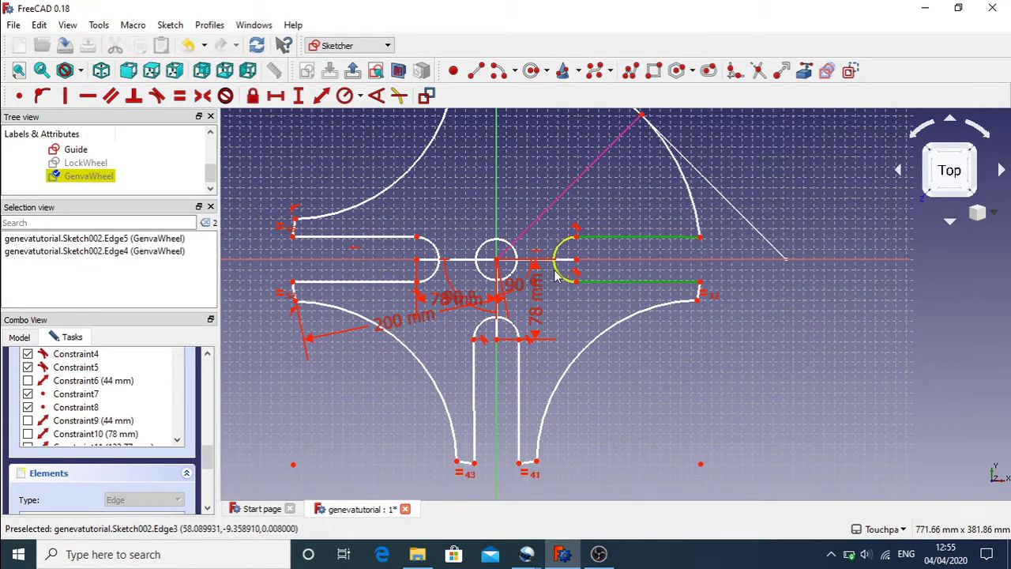
left_click(558, 274)
left_click(531, 260)
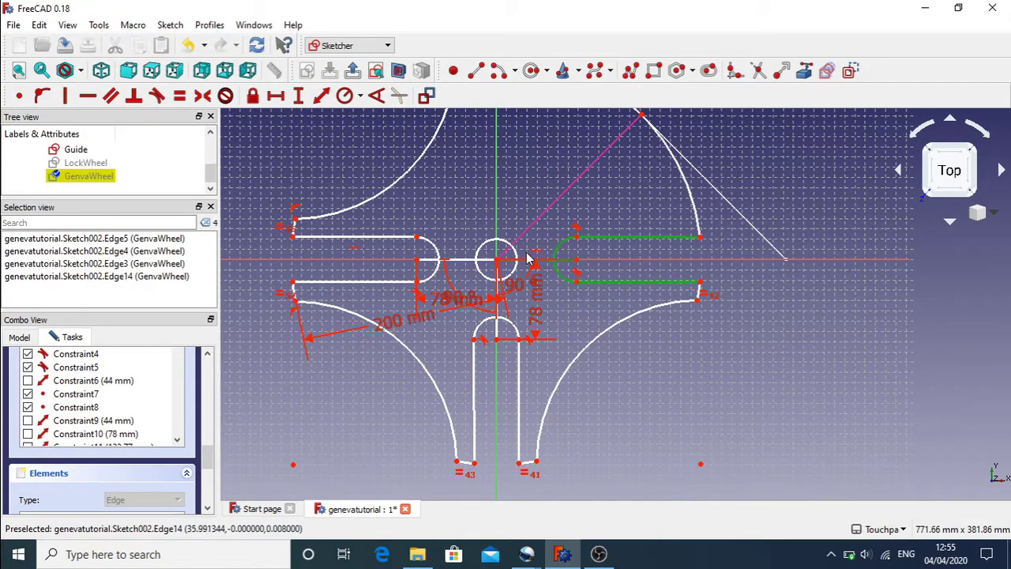
left_click(515, 254)
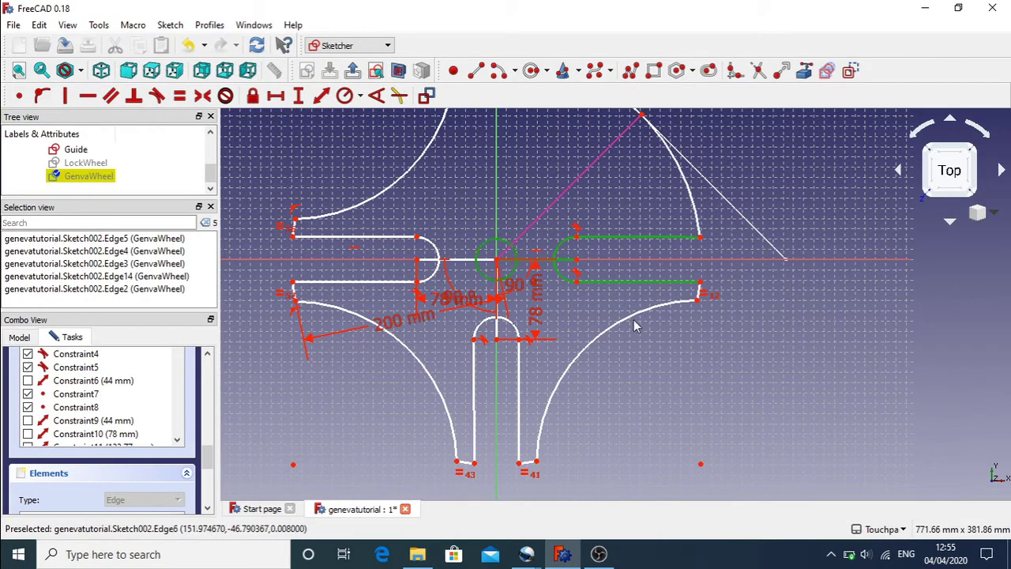
left_click(635, 324)
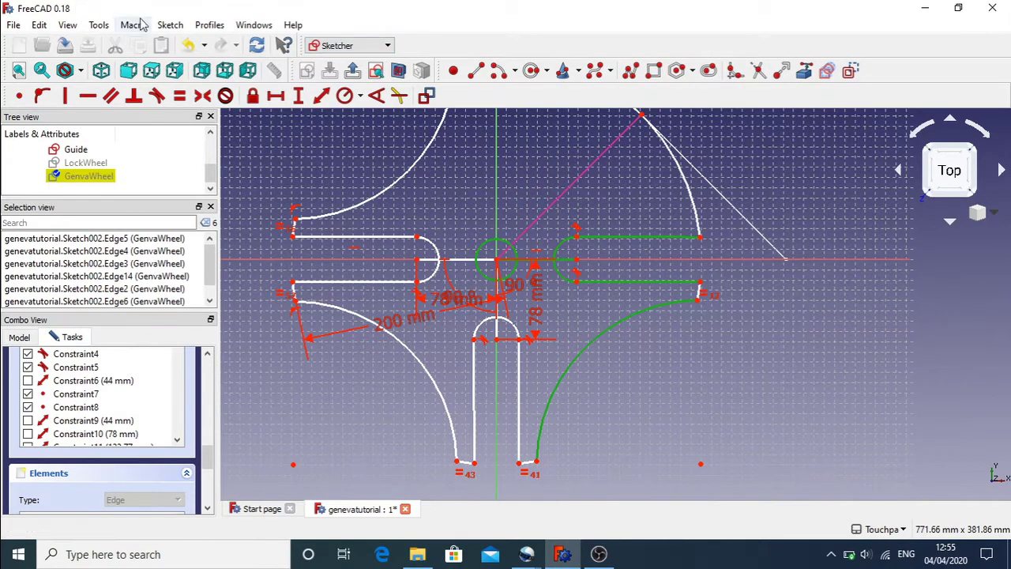
Step: Copy the selected slot, circle and arc, placing the duplicate to the lower right of the wheel
left_click(163, 26)
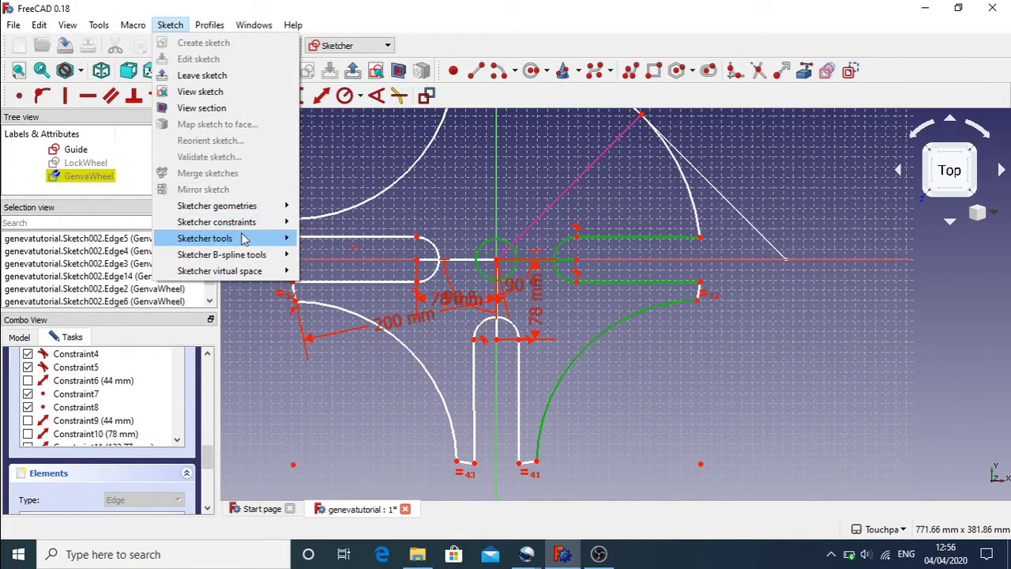
mouse_move(244, 239)
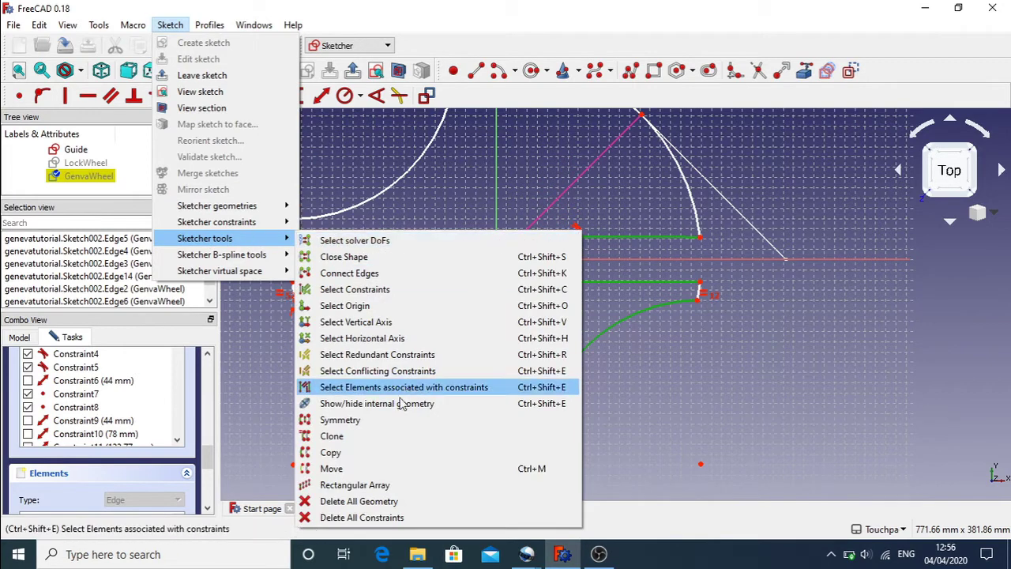
left_click(388, 453)
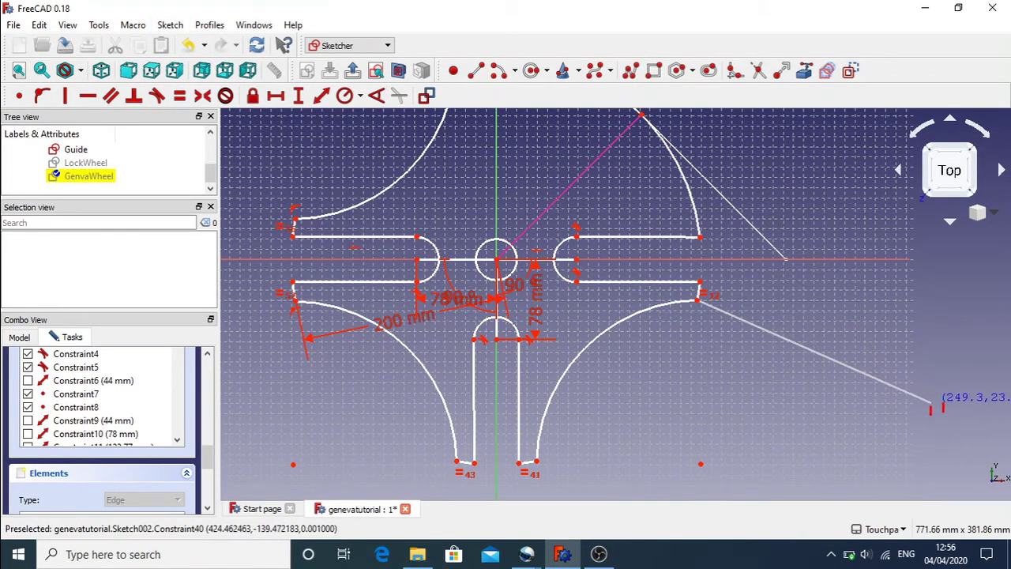
left_click(933, 406)
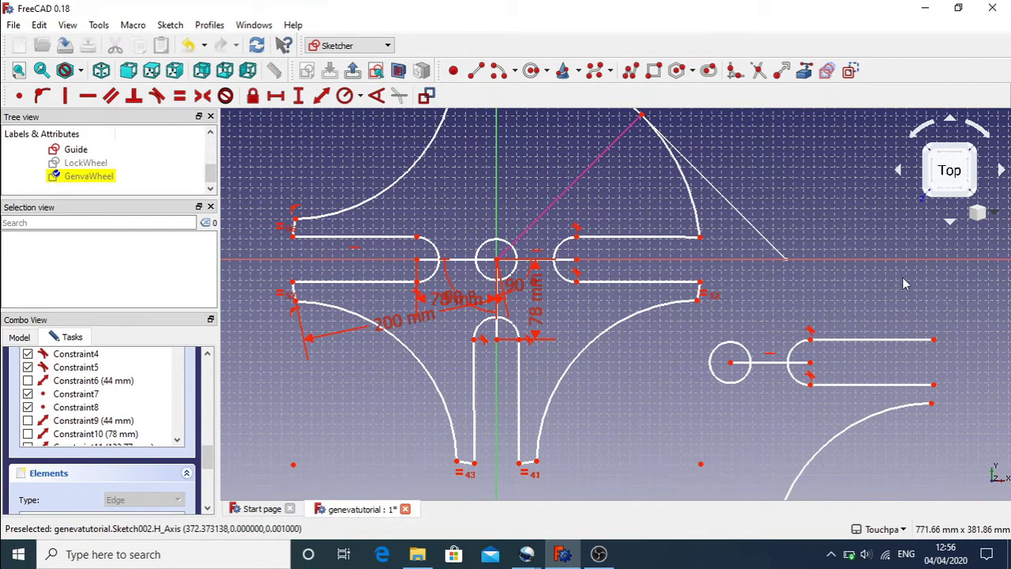
left_click(701, 465)
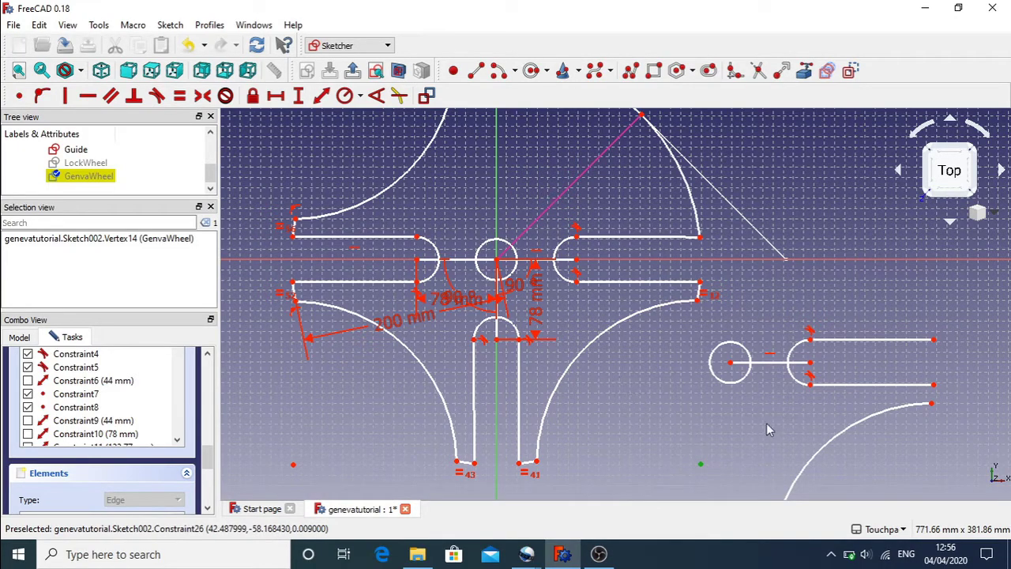
Step: Delete the constraint on the copied line connecting the small circle to its slot
mouse_move(764, 429)
middle_mouse_down()
mouse_move(549, 285)
mouse_move(545, 318)
middle_mouse_up()
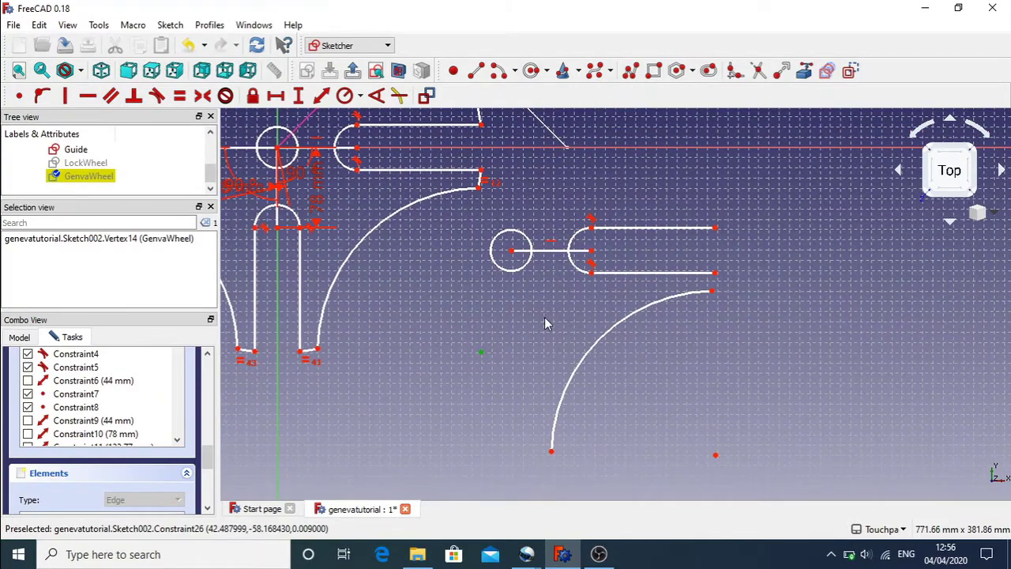
left_click(772, 364)
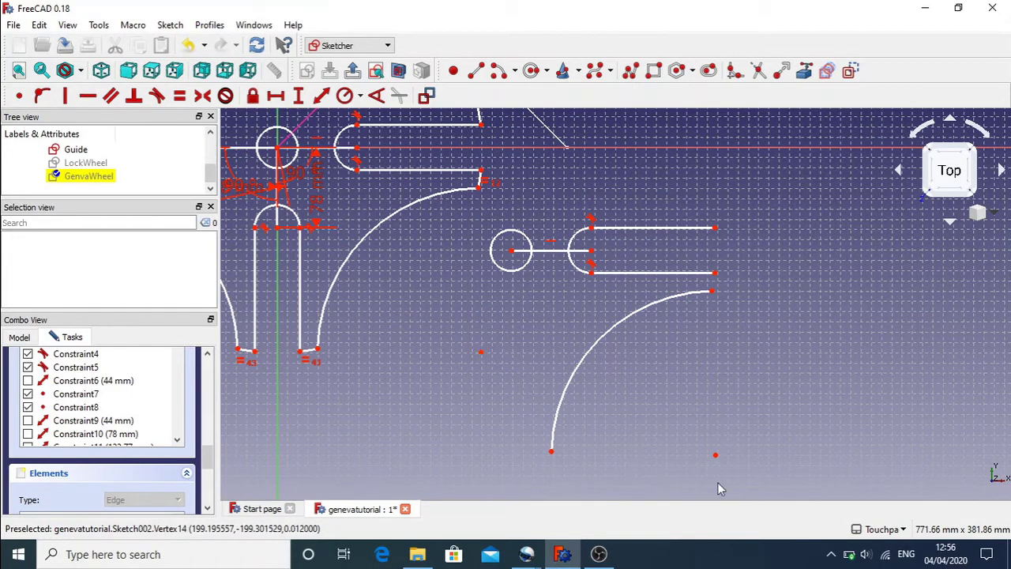
left_click(716, 457)
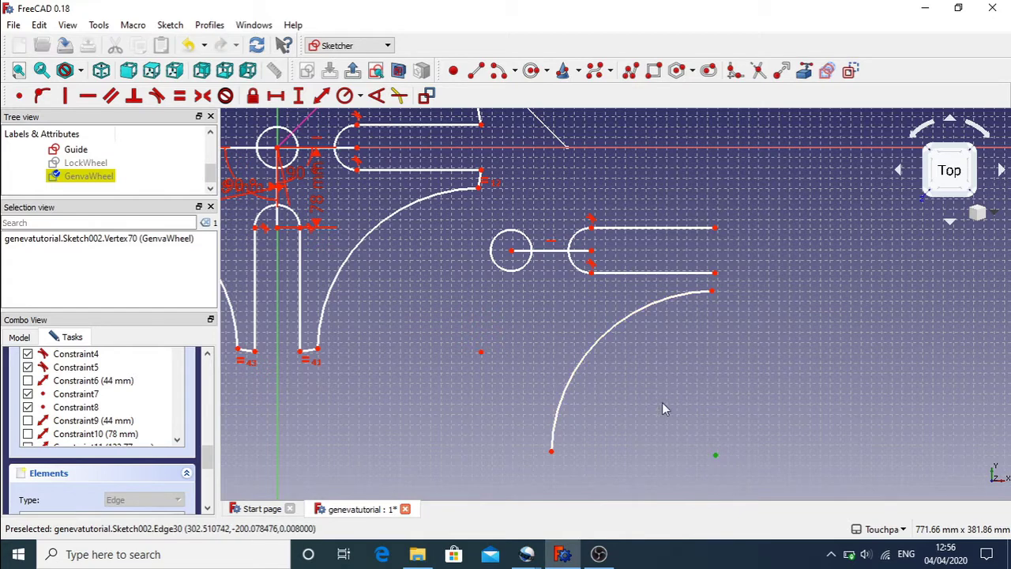
left_click(787, 303)
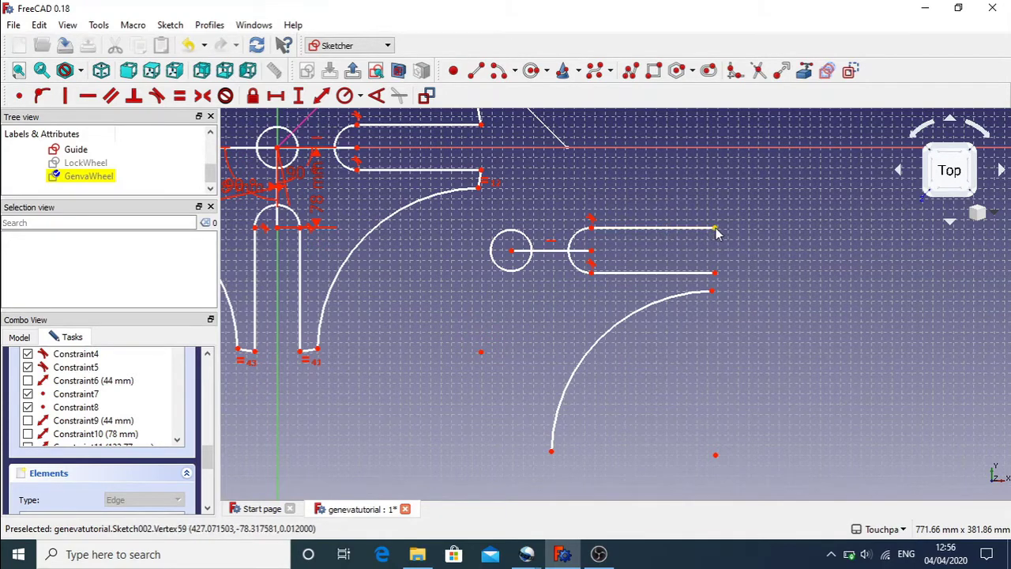
left_click_drag(716, 231, 722, 189)
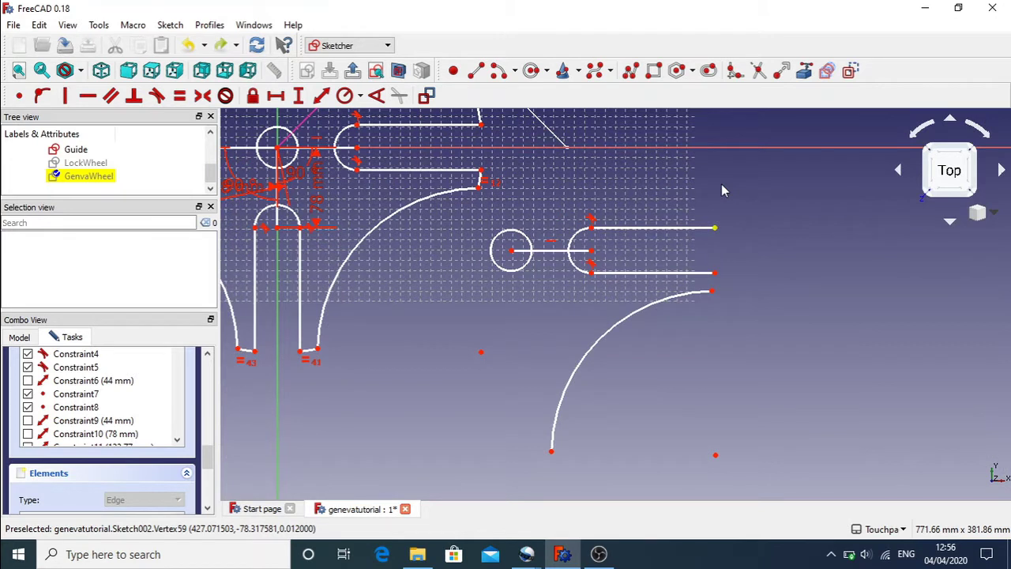
left_click(552, 245)
key("Delete")
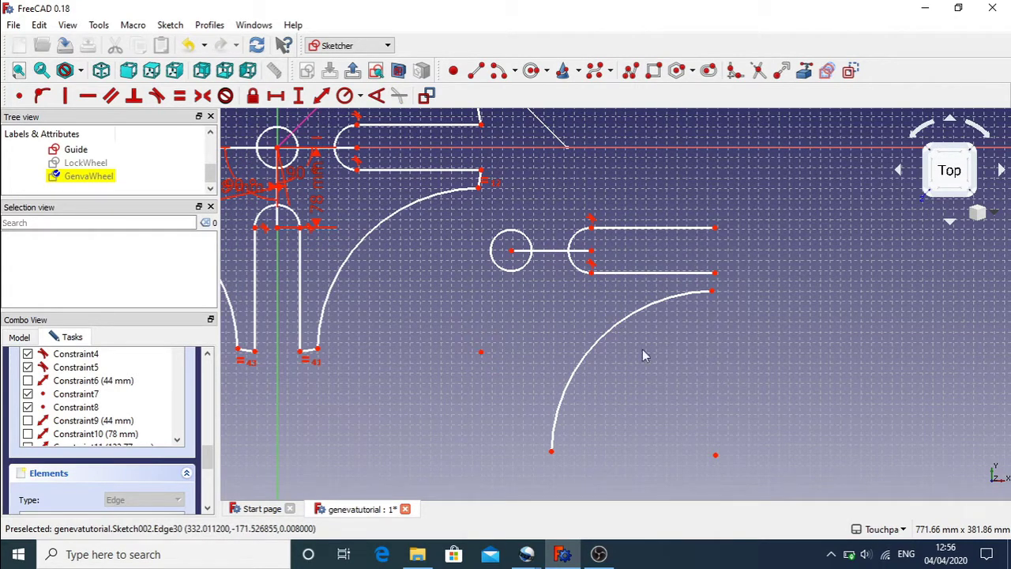
Step: Constrain the copied slot's two long lines parallel
left_click(686, 275)
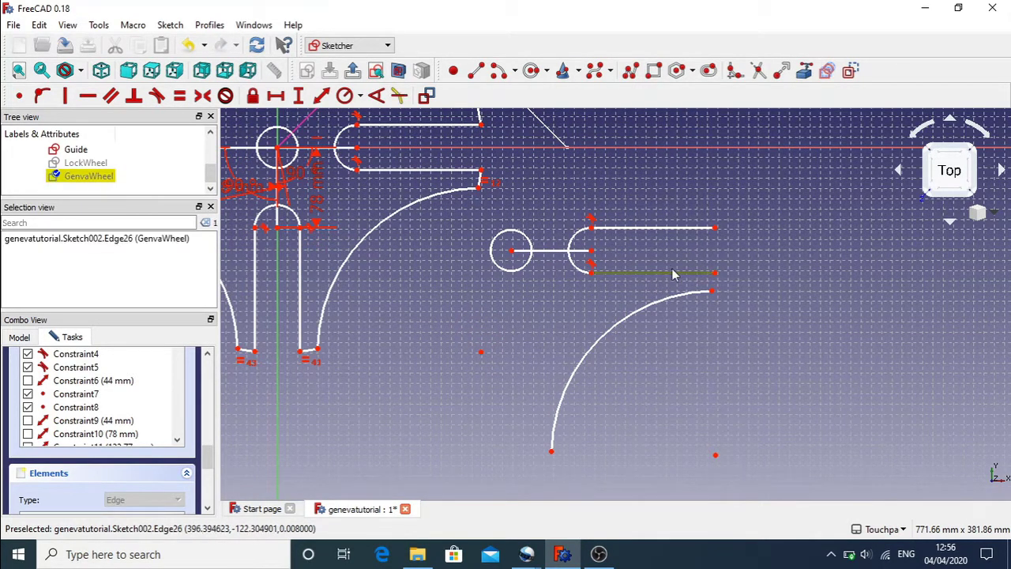
left_click(661, 230)
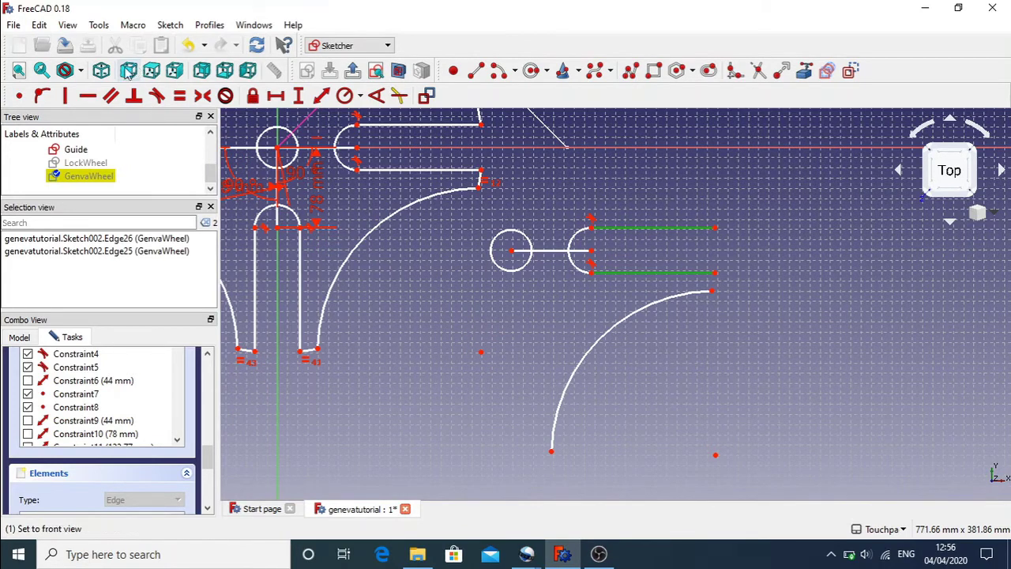
left_click(111, 95)
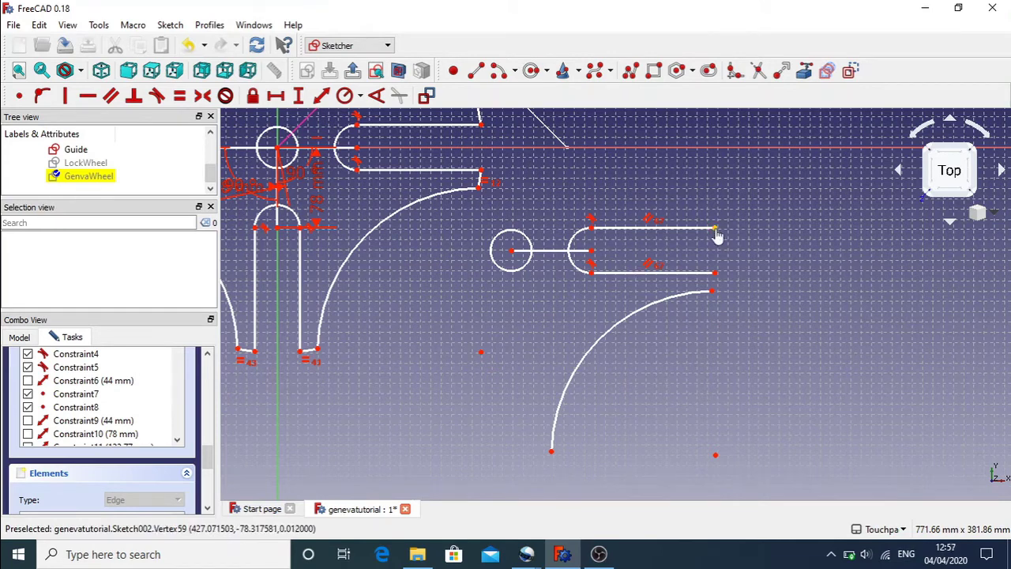
mouse_move(715, 229)
left_mouse_down()
mouse_move(711, 208)
mouse_move(715, 229)
left_mouse_up()
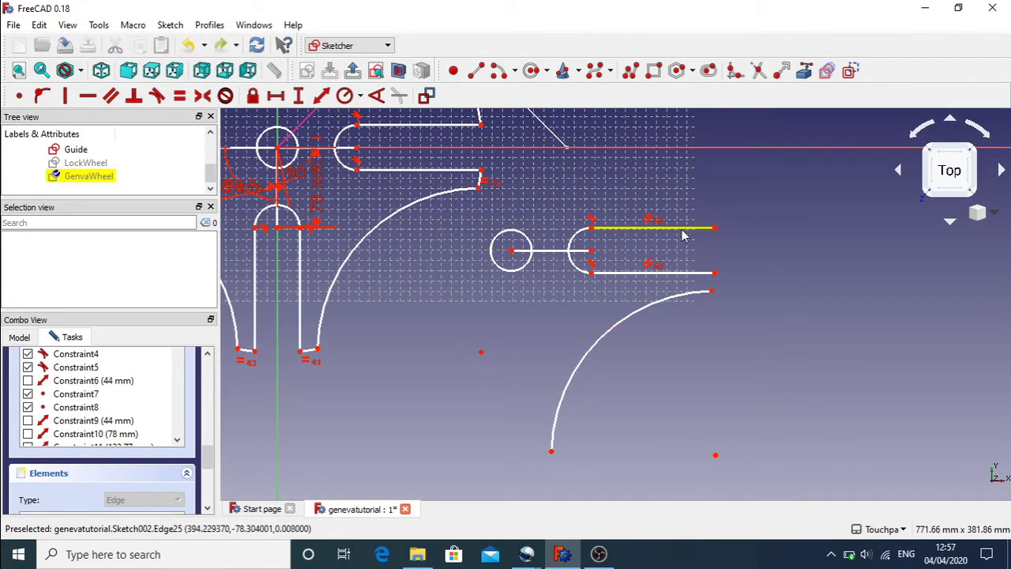
Step: Make the two slot lines equal in length, undoing the test drag afterward
left_click(684, 233)
left_click(684, 277)
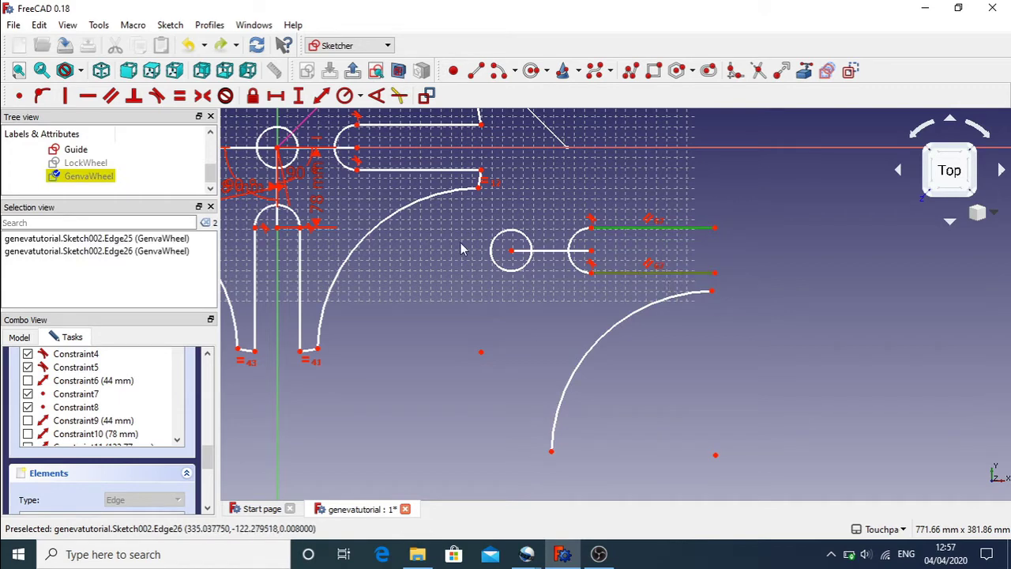
left_click(178, 97)
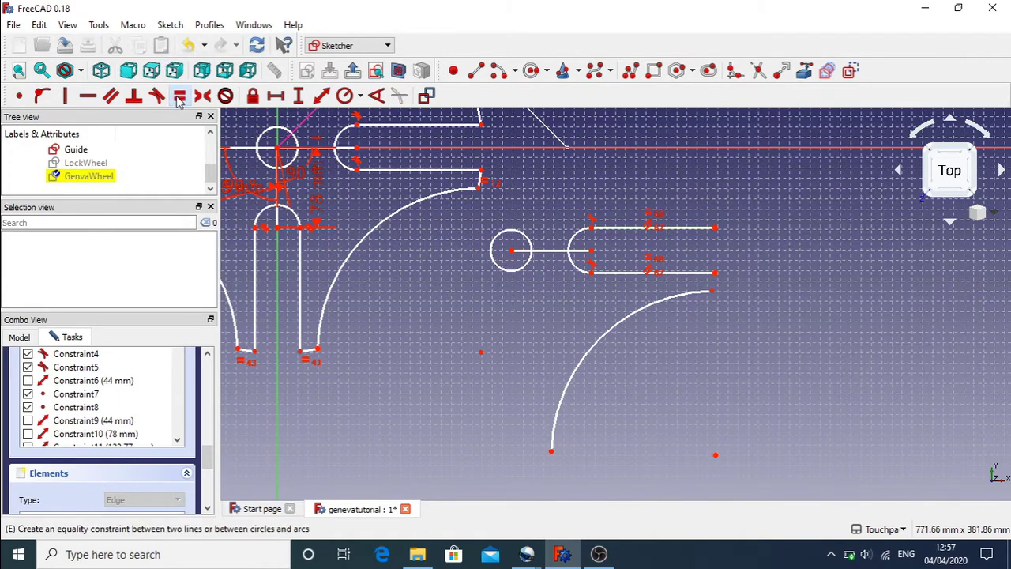
mouse_move(711, 210)
left_mouse_down()
mouse_move(718, 218)
mouse_move(640, 235)
mouse_move(688, 234)
mouse_move(635, 241)
mouse_move(704, 235)
mouse_move(655, 239)
mouse_move(690, 235)
mouse_move(711, 212)
mouse_move(717, 219)
left_mouse_up()
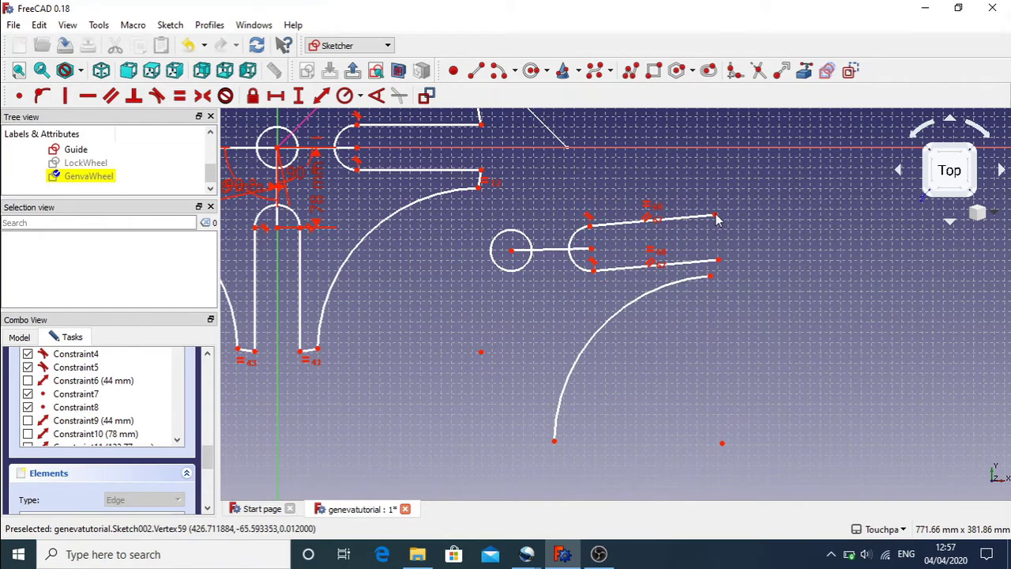
key("ctrl+z")
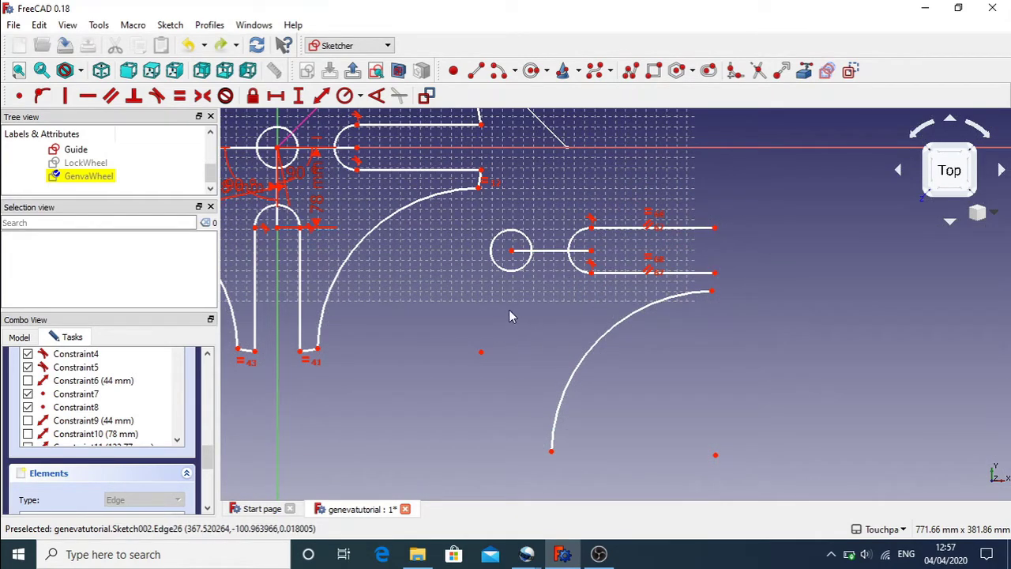
Step: Constrain the connecting line parallel to the upper slot line
left_click(553, 253)
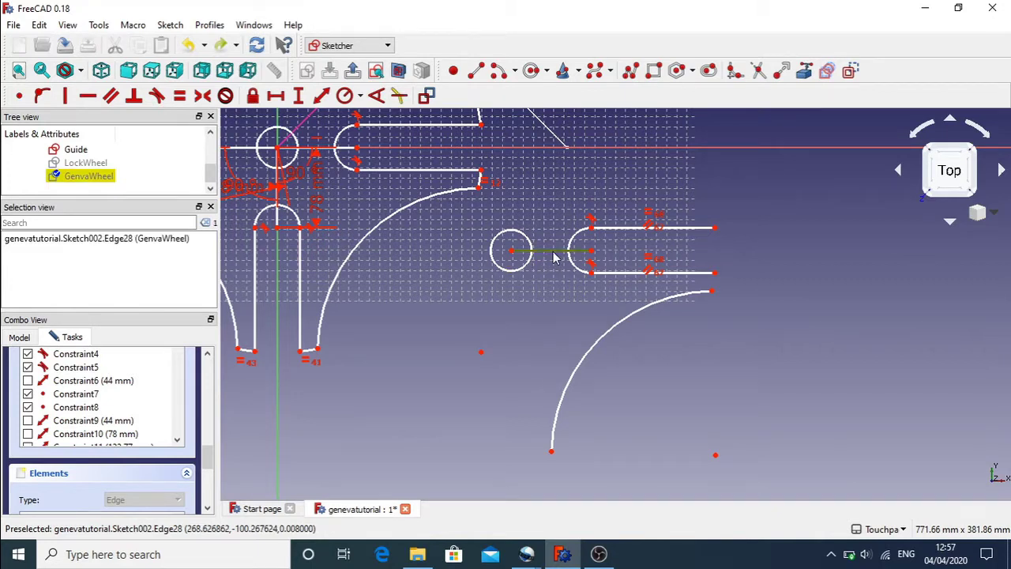
left_click(635, 229)
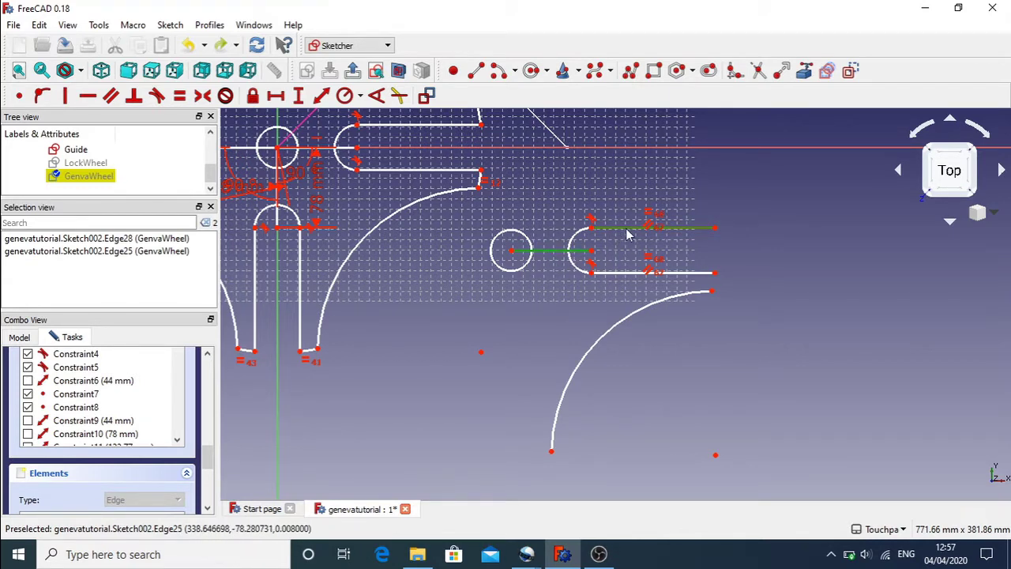
left_click(111, 96)
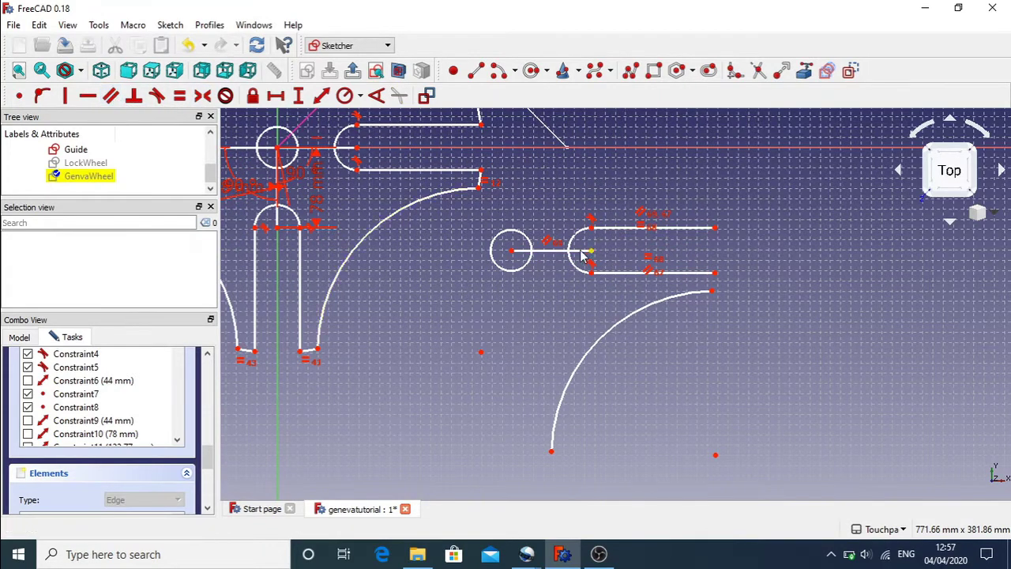
left_click_drag(593, 256, 595, 307)
key("ctrl+z")
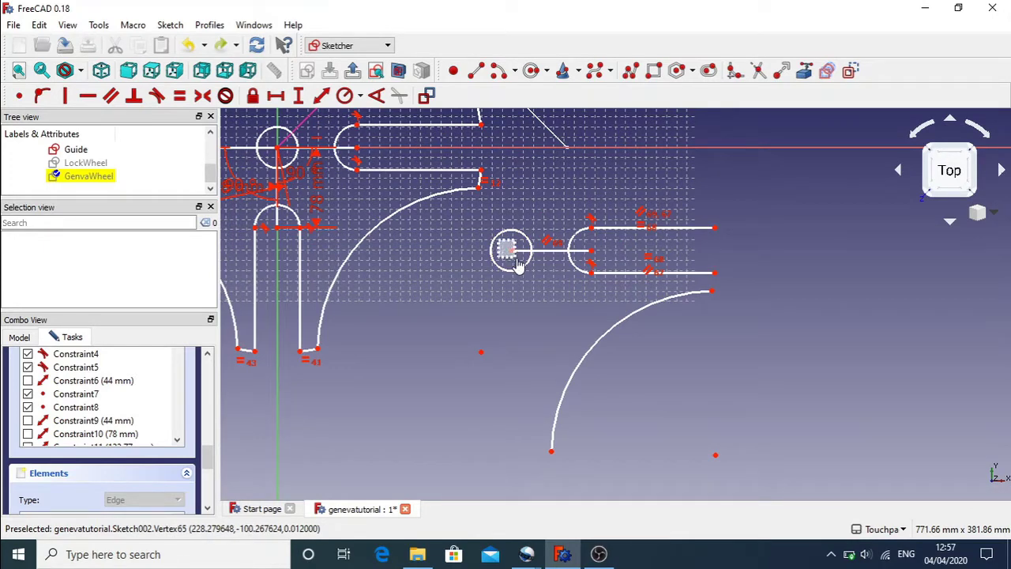
Step: Make the connecting line's end coincident with the small circle's centre
left_click_drag(521, 267, 521, 267)
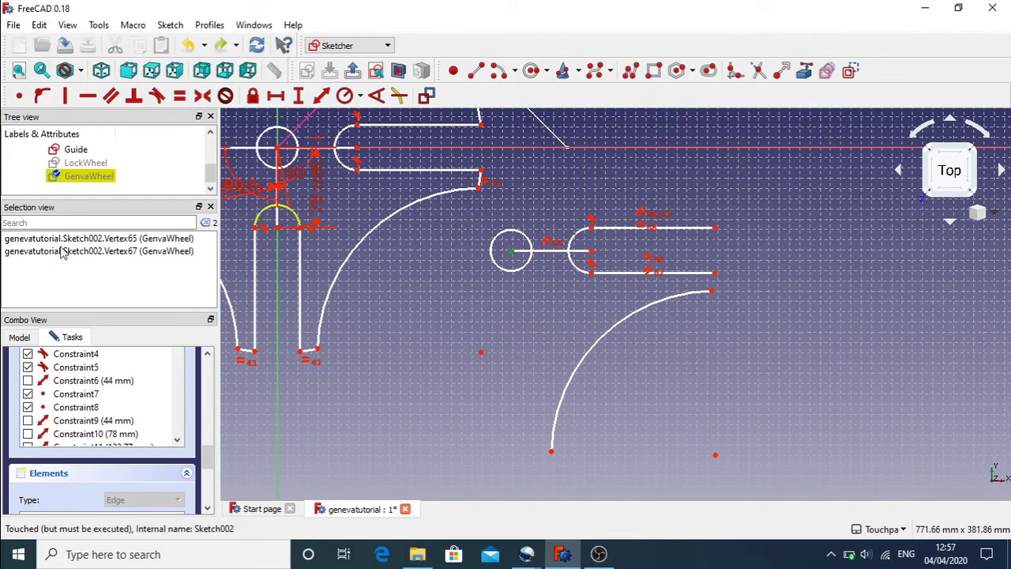
left_click(19, 96)
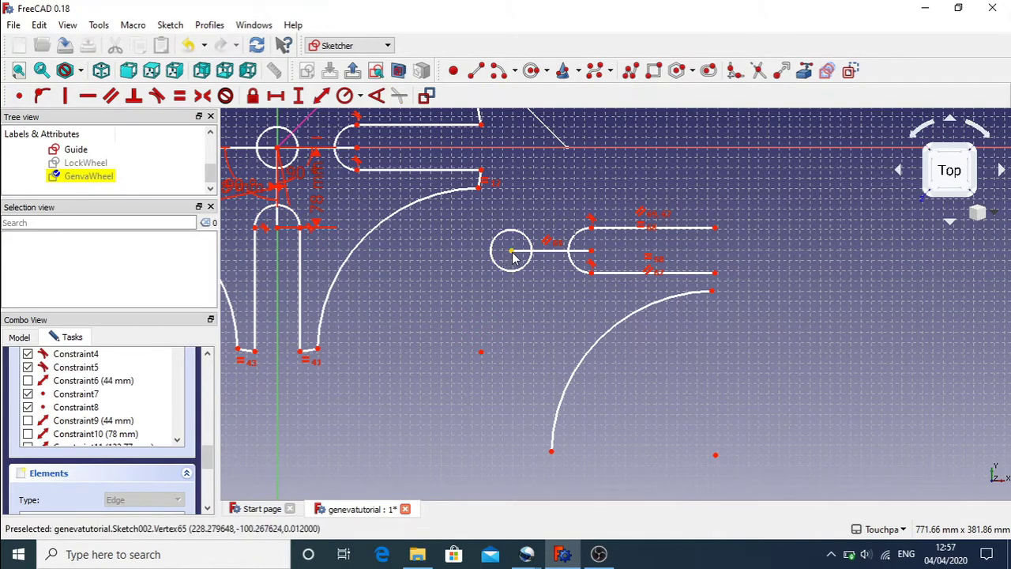
mouse_move(513, 254)
left_mouse_down()
mouse_move(515, 210)
mouse_move(502, 255)
mouse_move(508, 294)
mouse_move(515, 241)
left_mouse_up()
key("ctrl+z")
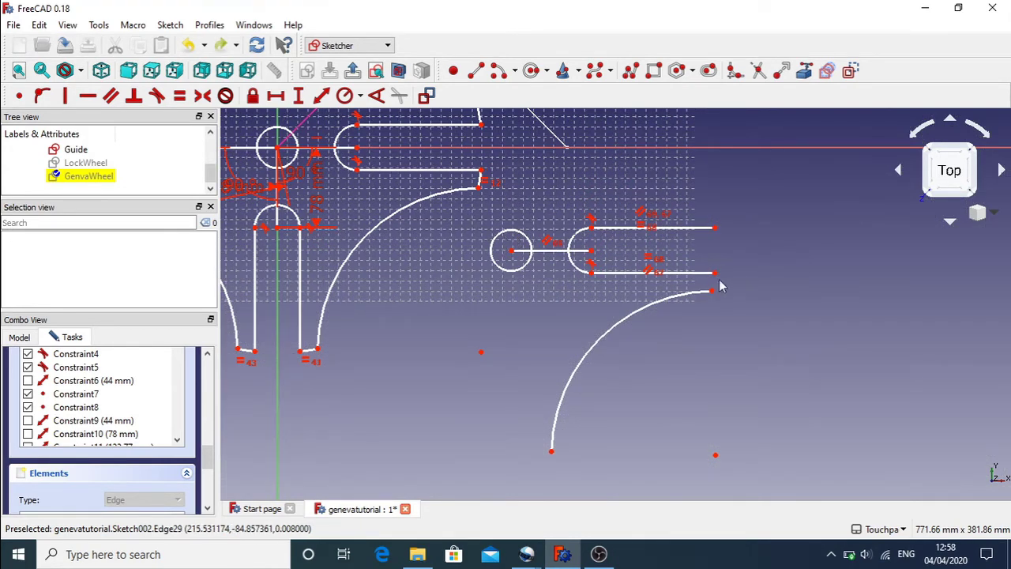
Step: Give the copied slot's connecting line from the small circle's centre a 78 mm length constraint
left_click_drag(716, 231, 737, 247)
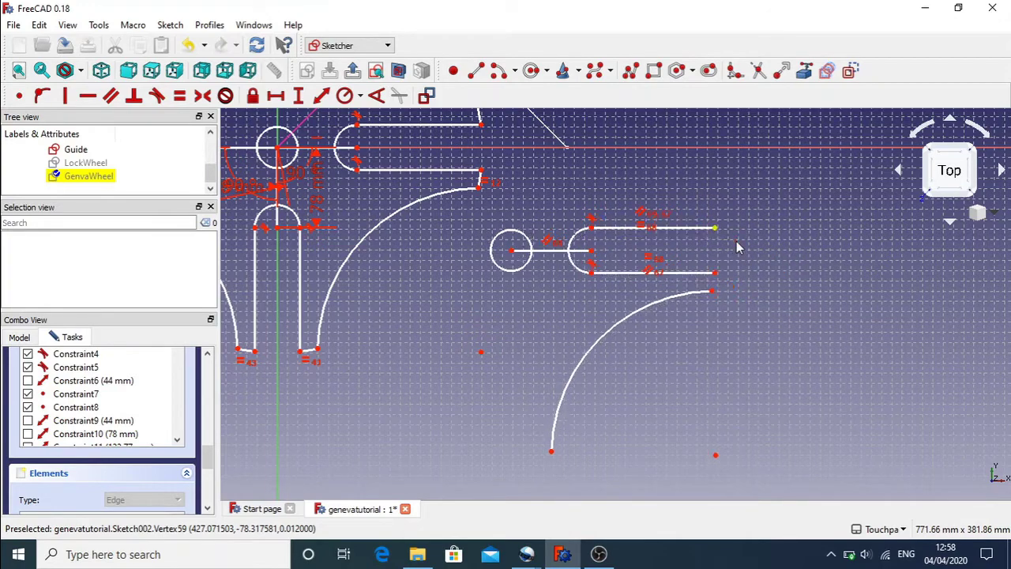
left_click(561, 251)
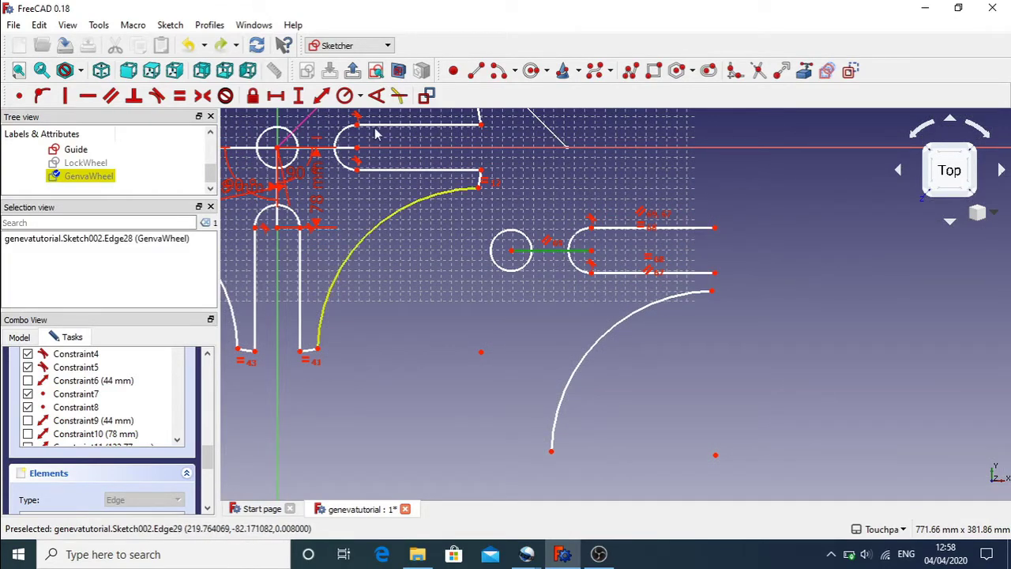
left_click(321, 95)
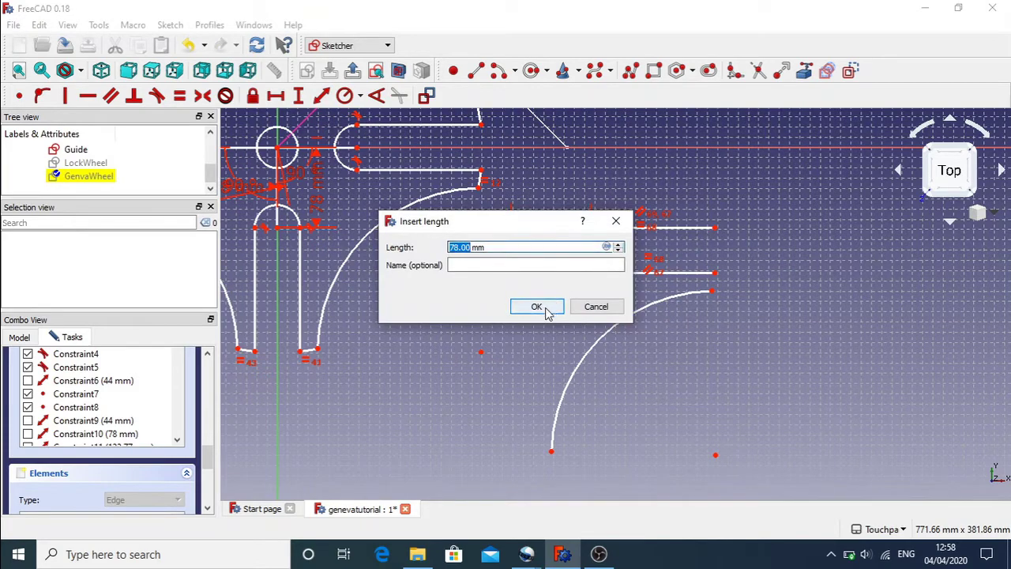
left_click(537, 308)
mouse_move(715, 229)
left_mouse_down()
mouse_move(706, 323)
mouse_move(689, 368)
mouse_move(719, 231)
mouse_move(673, 231)
mouse_move(772, 229)
mouse_move(673, 231)
mouse_move(762, 238)
mouse_move(716, 231)
left_mouse_up()
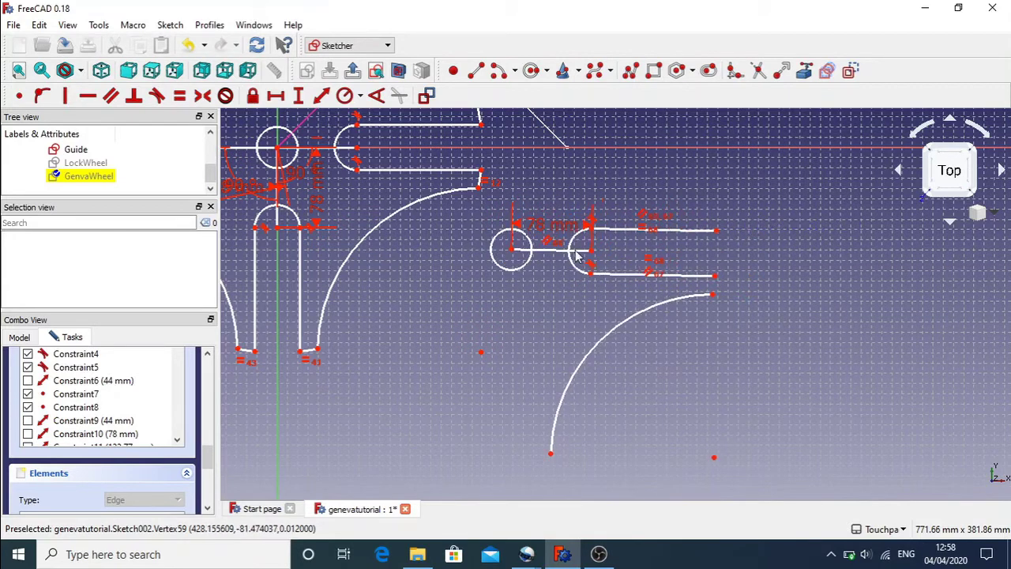
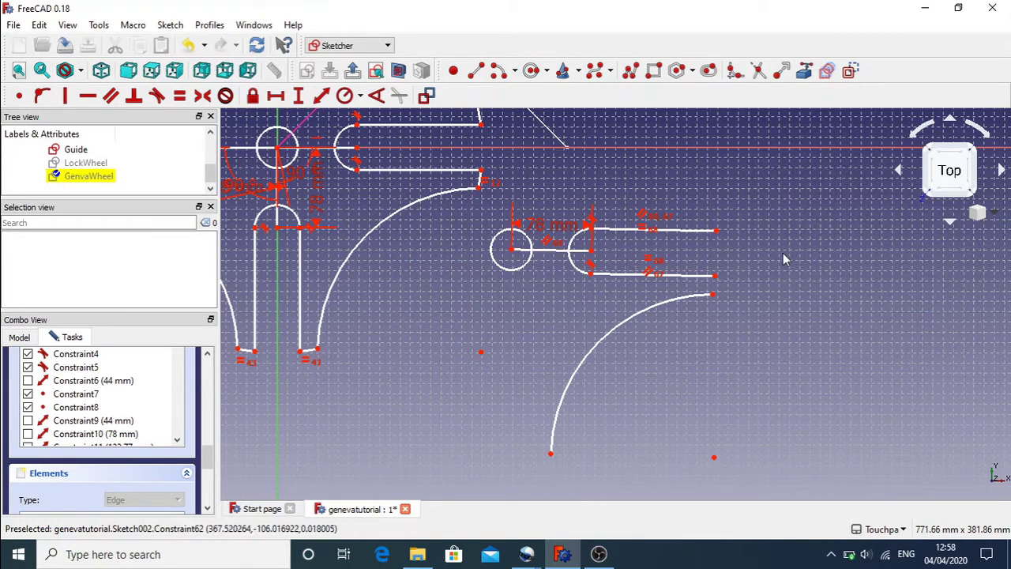
Step: Constrain the slot's top edge to a length of 120.79 mm, then test-drag the geometry
left_click(689, 233)
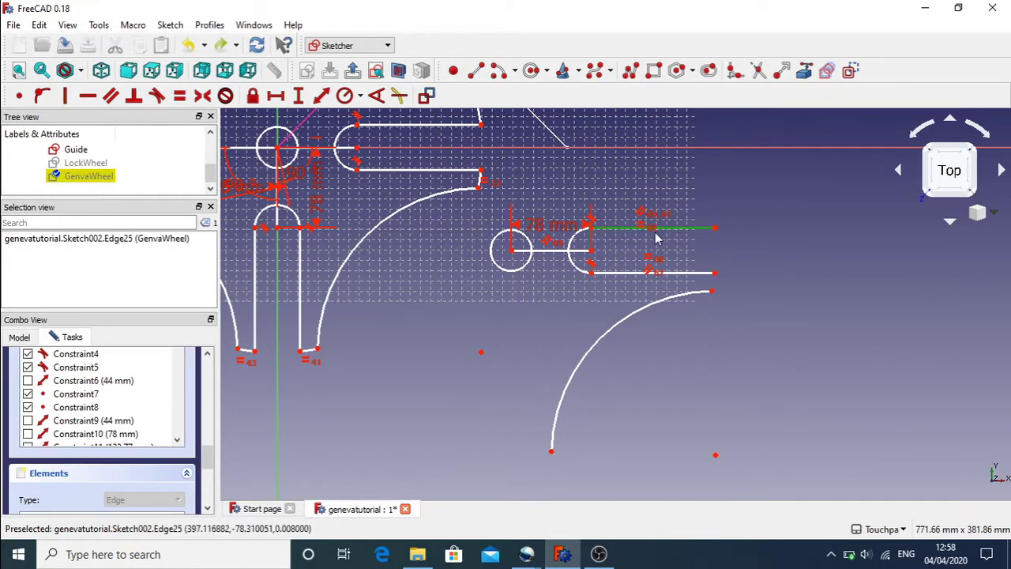
left_click(323, 95)
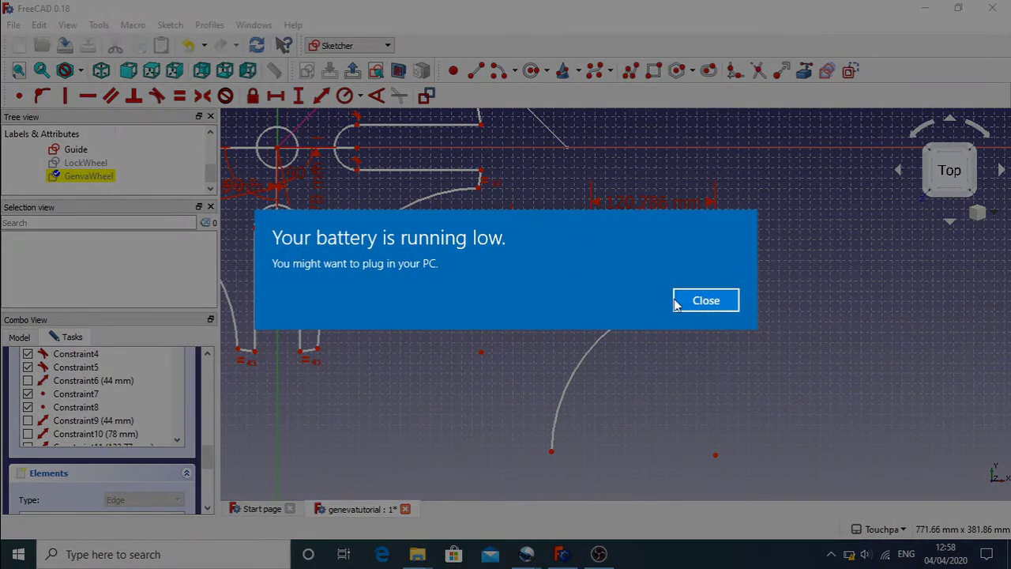
left_click(677, 302)
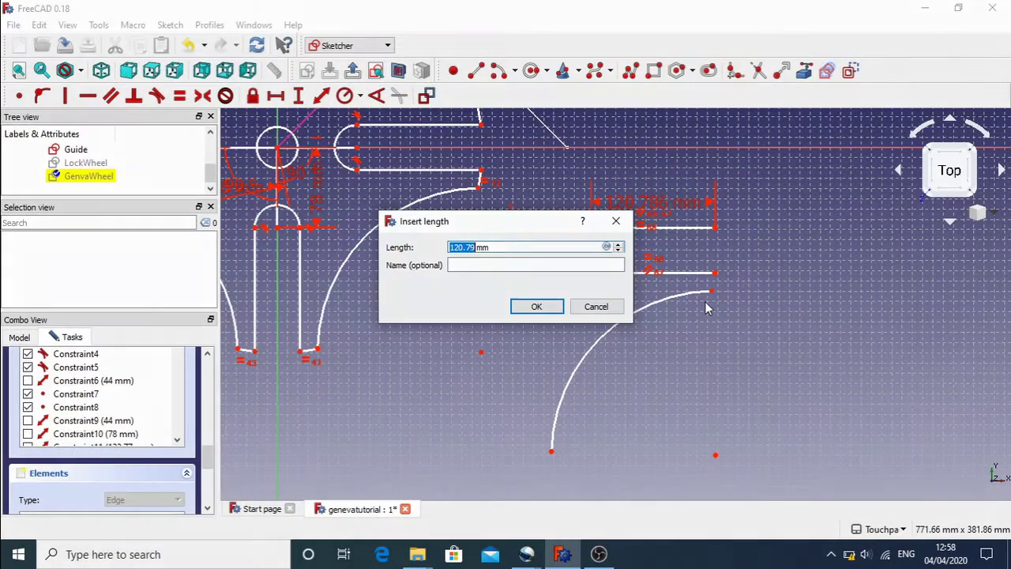
left_click(537, 307)
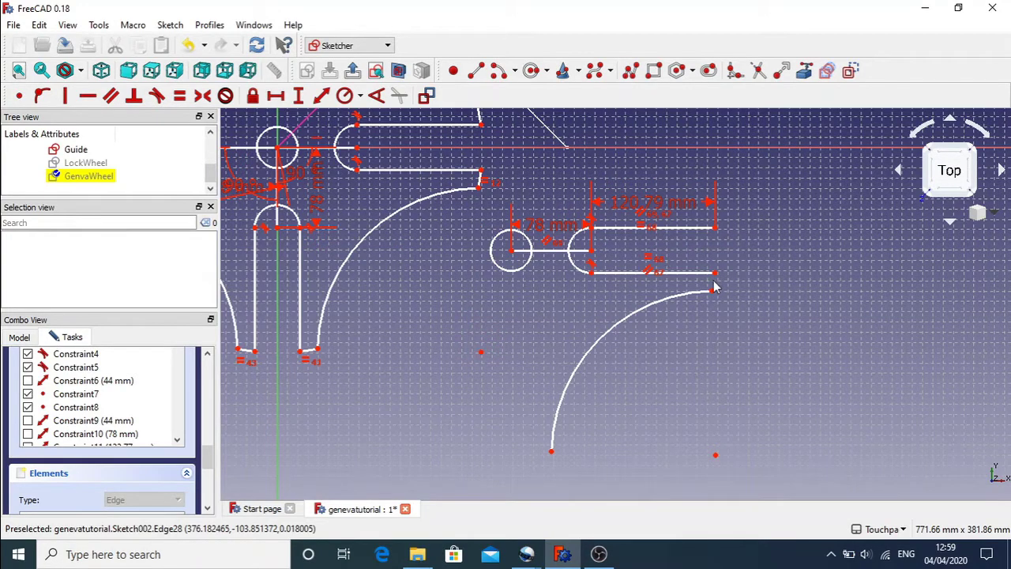
mouse_move(714, 288)
left_mouse_down()
mouse_move(641, 280)
mouse_move(768, 291)
mouse_move(761, 237)
mouse_move(771, 273)
mouse_move(739, 359)
mouse_move(755, 274)
mouse_move(721, 344)
mouse_move(746, 278)
mouse_move(743, 349)
mouse_move(741, 335)
left_mouse_up()
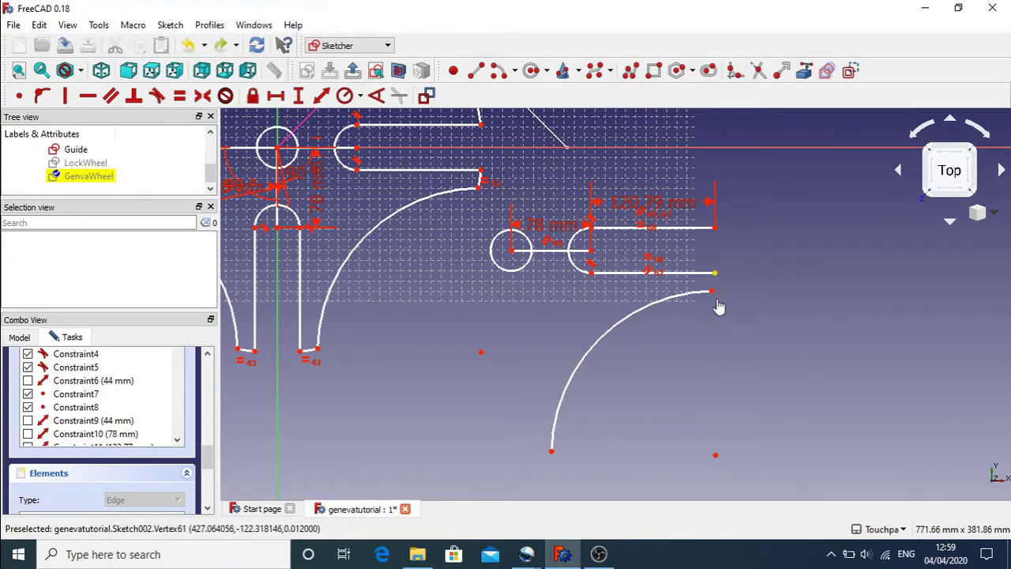
Step: Add a vertical distance between the arc's upper end and the slot's top-right corner
left_click_drag(719, 307, 712, 377)
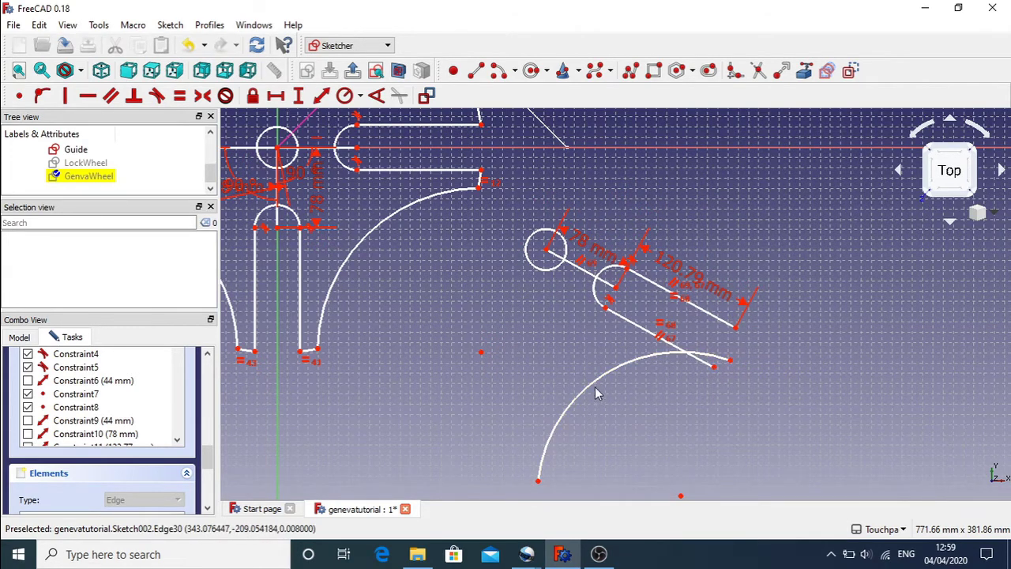
key("ctrl+z")
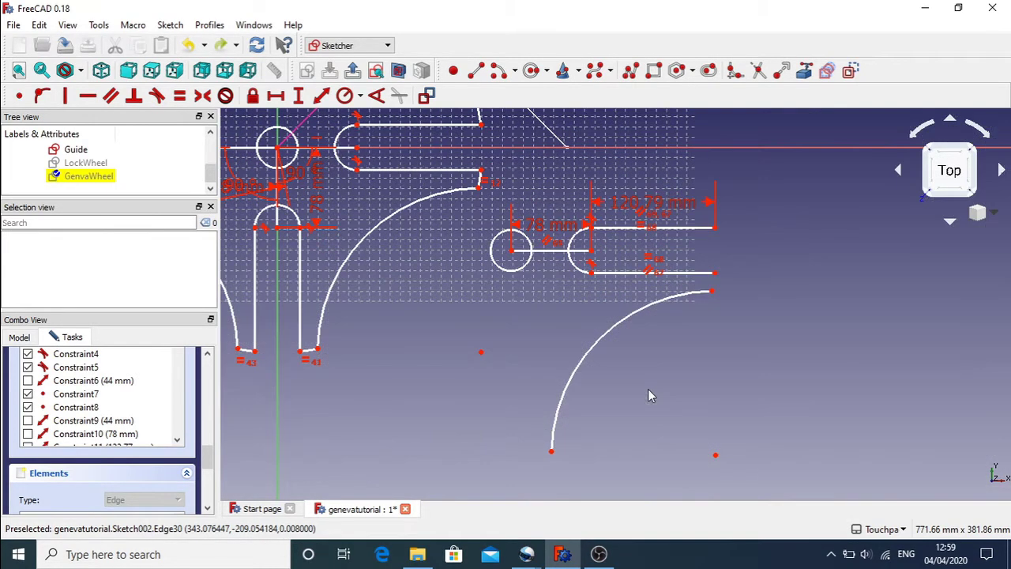
left_click(714, 294)
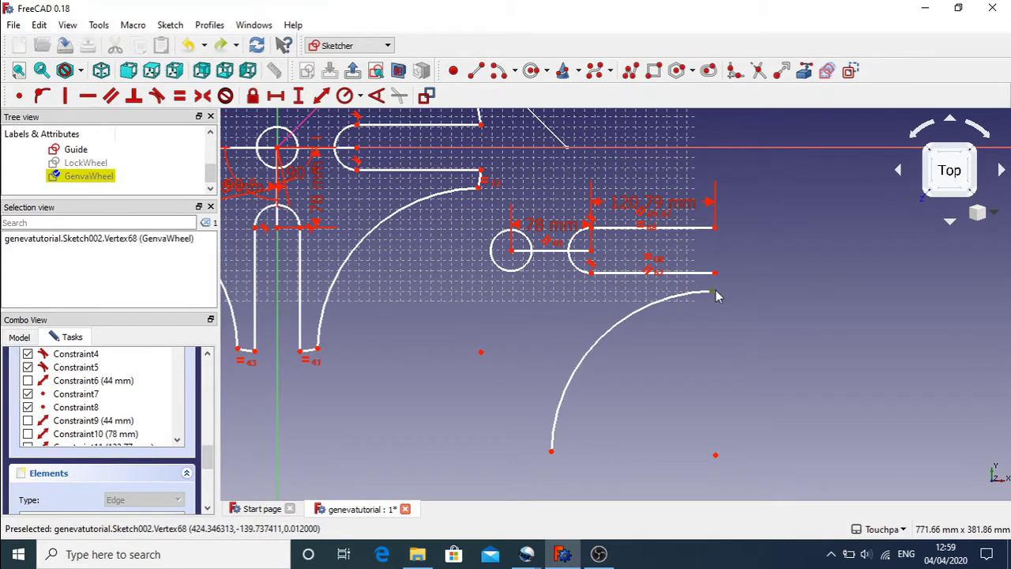
left_click(715, 230)
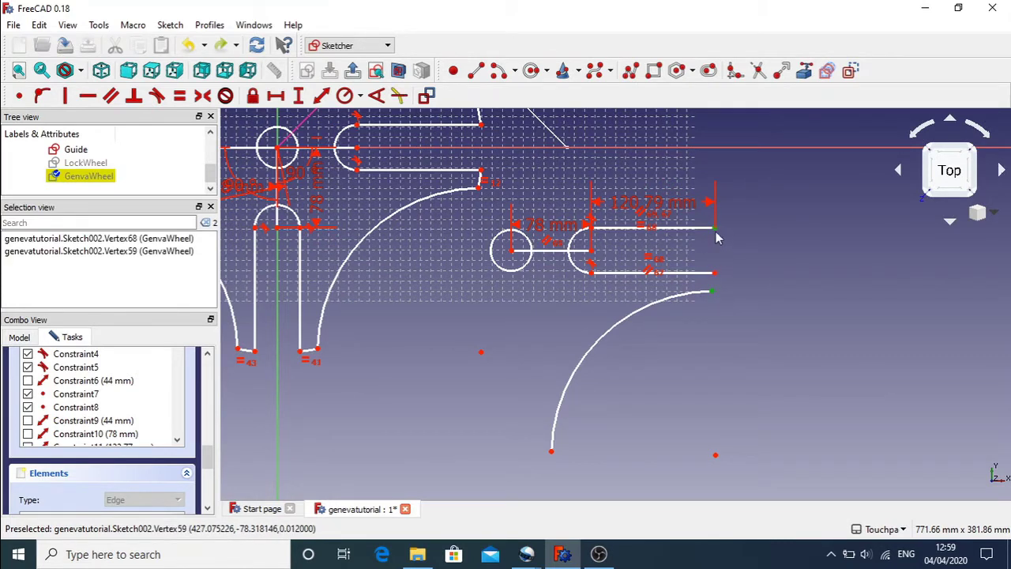
left_click(321, 95)
left_click(534, 306)
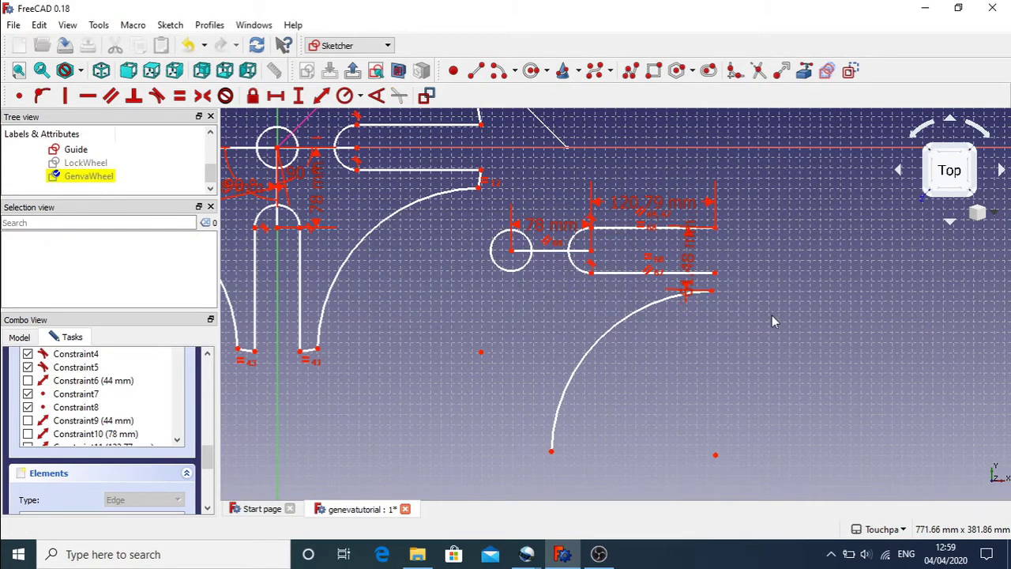
left_click_drag(713, 298, 720, 358)
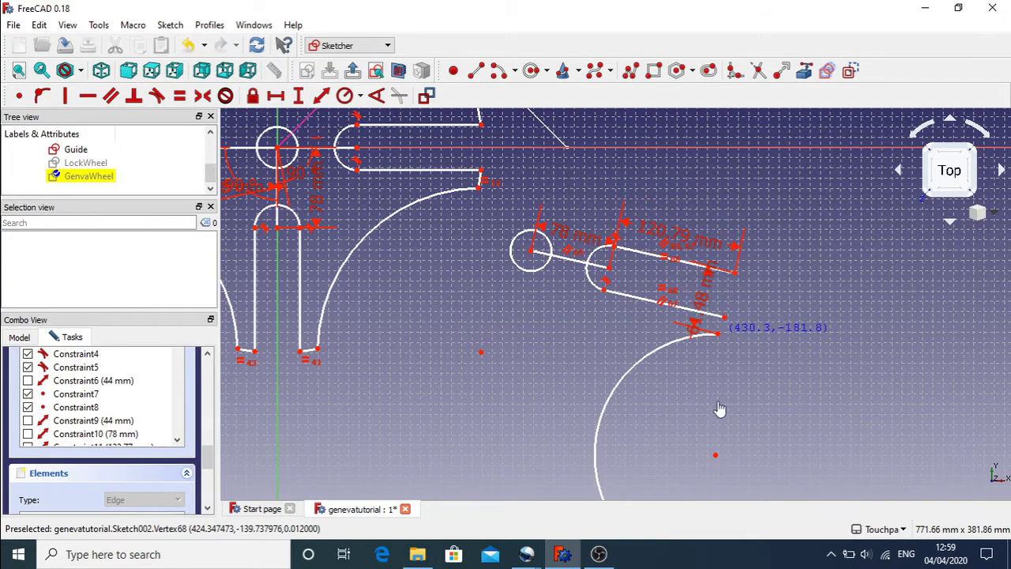
mouse_move(719, 408)
left_mouse_down()
mouse_move(727, 275)
mouse_move(732, 343)
mouse_move(718, 277)
mouse_move(747, 345)
mouse_move(723, 286)
left_mouse_up()
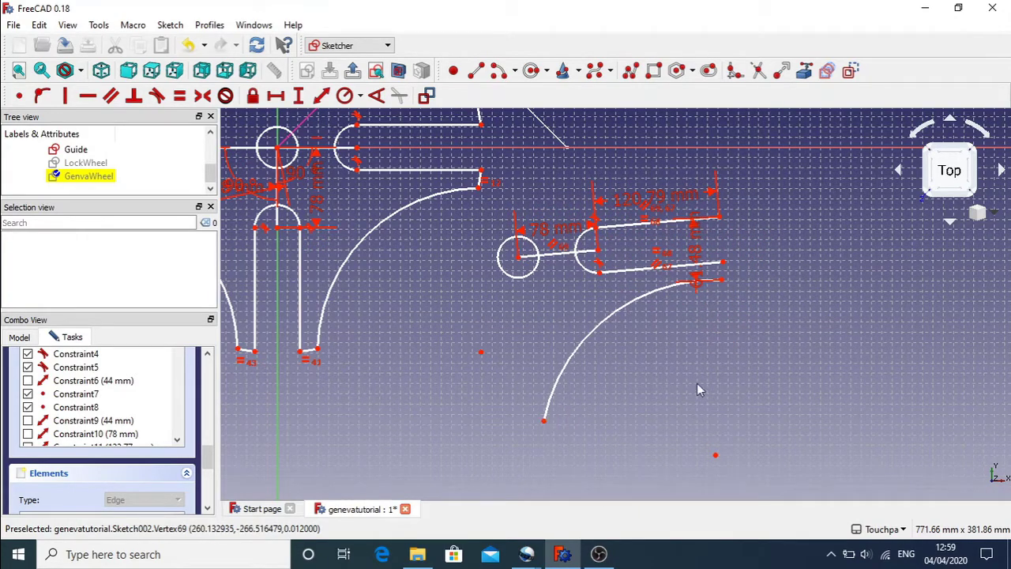
key("ctrl+z")
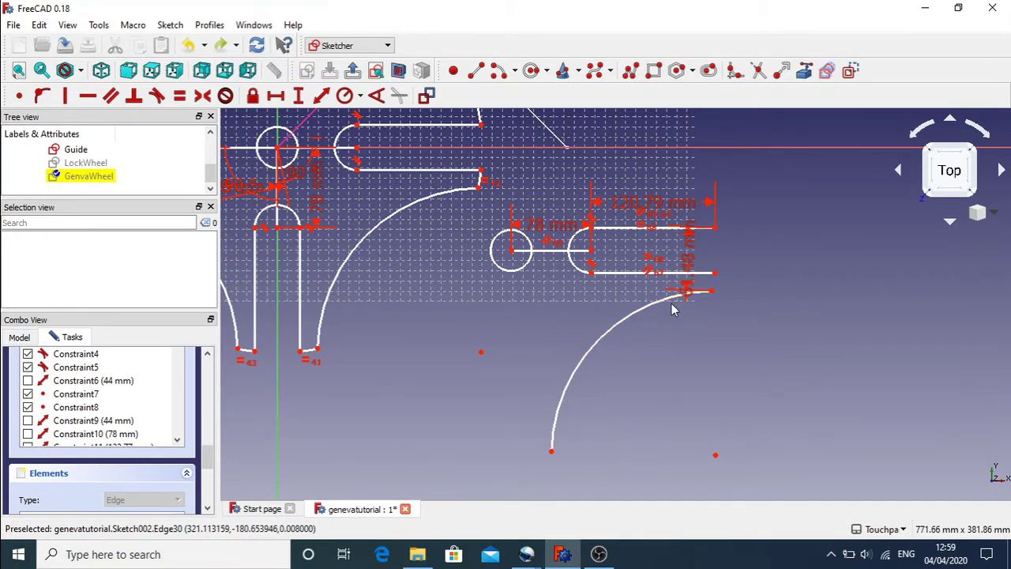
Step: Lock the large arc's radius at 159.86 mm
left_click(608, 337)
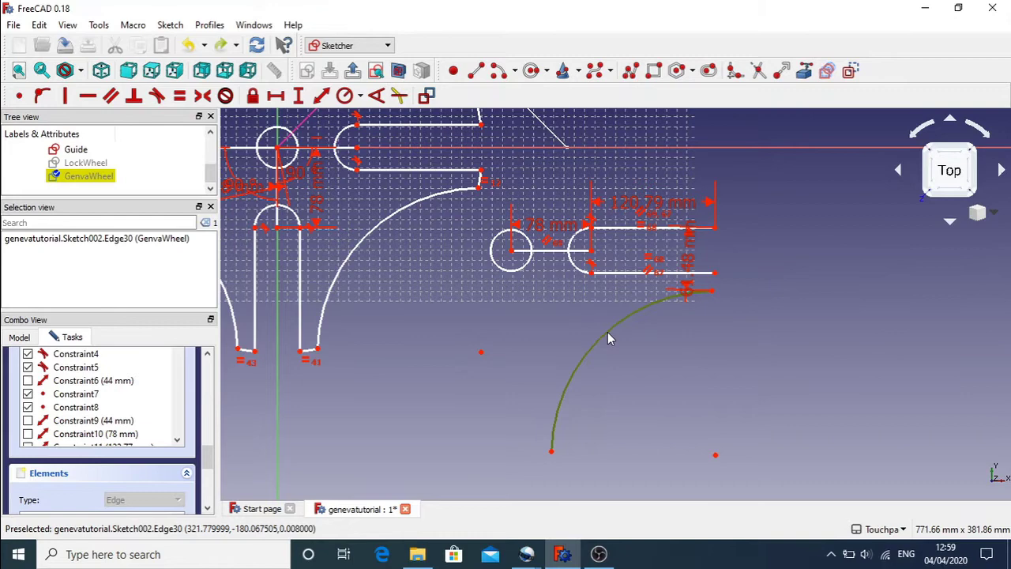
left_click(344, 95)
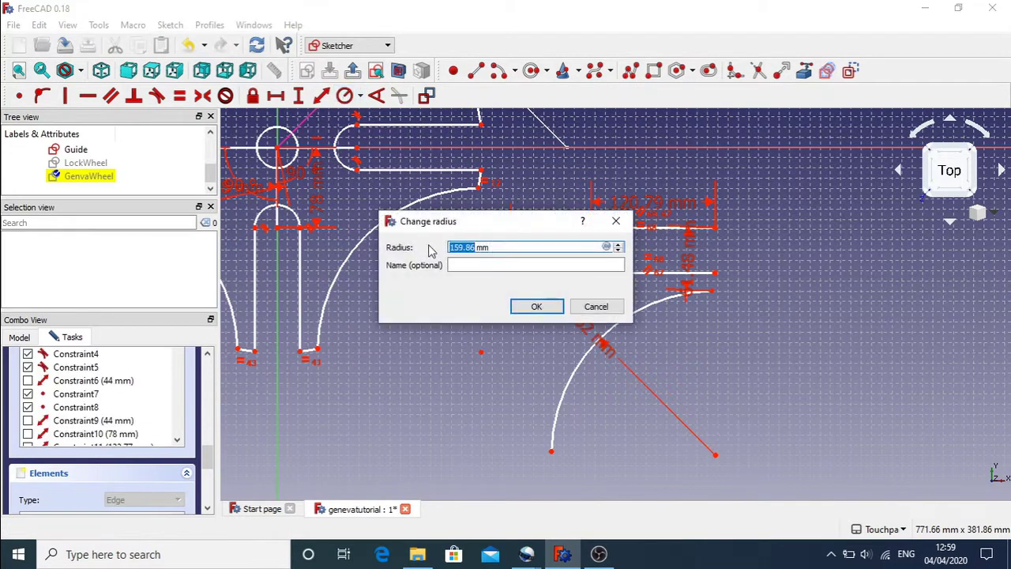
left_click(542, 307)
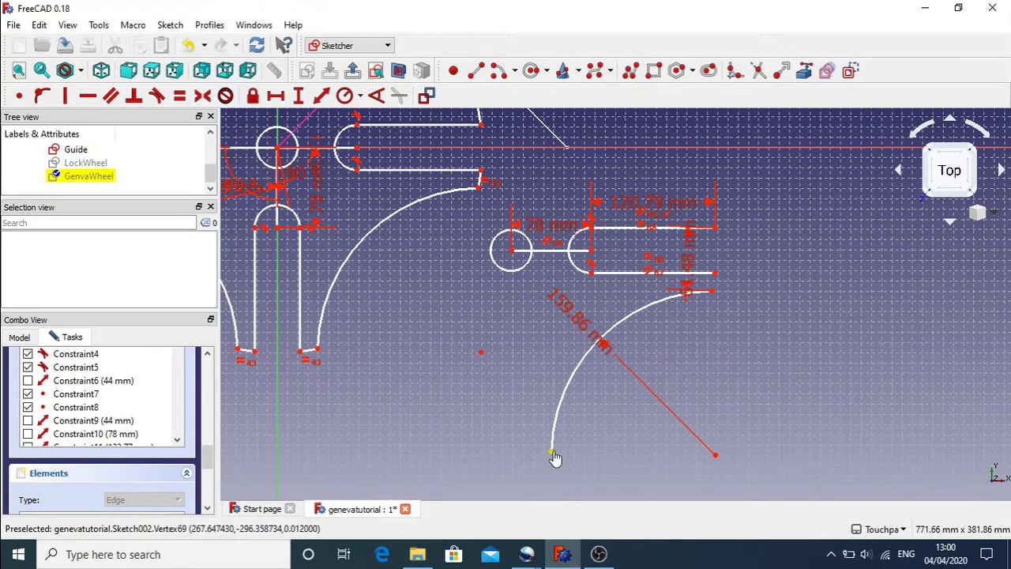
left_click_drag(556, 459, 616, 348)
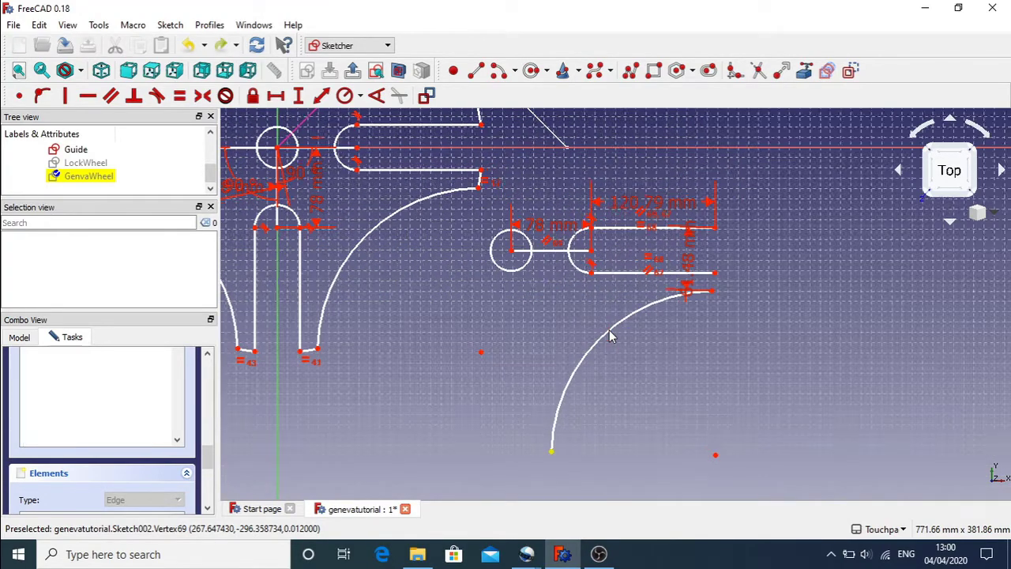
Step: Set a 221.25 mm vertical distance from the arc centre to the slot's top-right corner
left_click(717, 458)
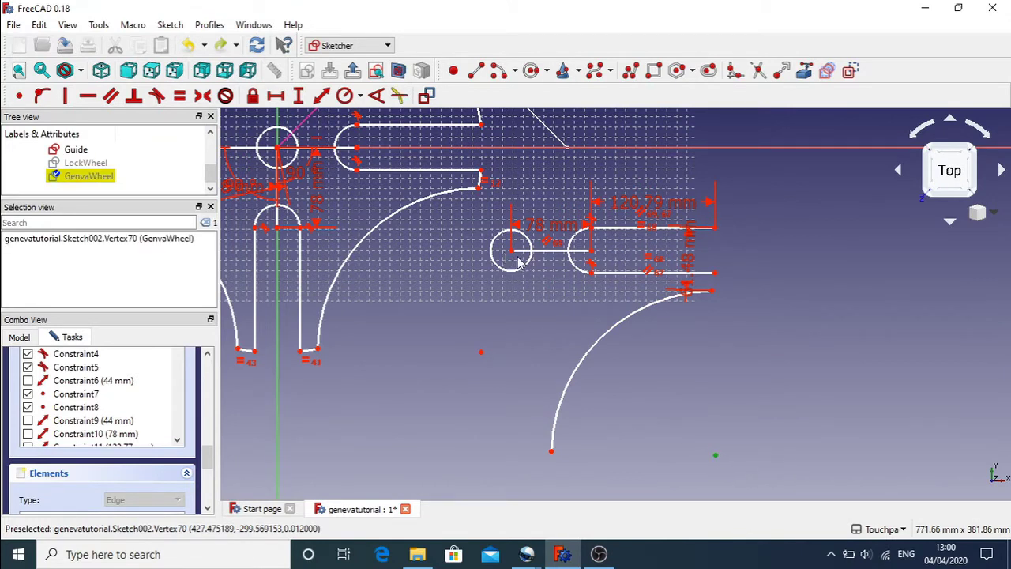
left_click(716, 230)
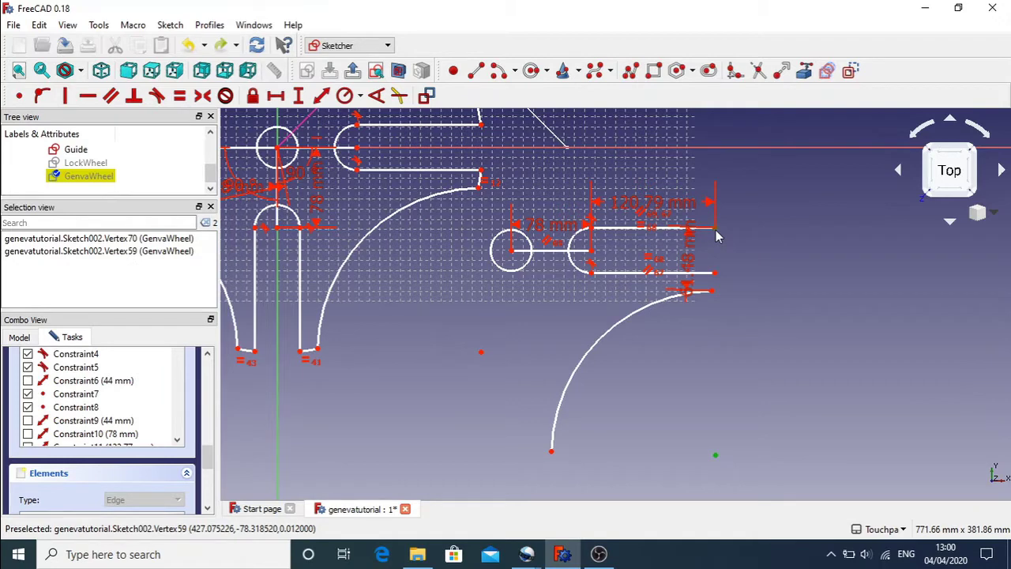
left_click(321, 96)
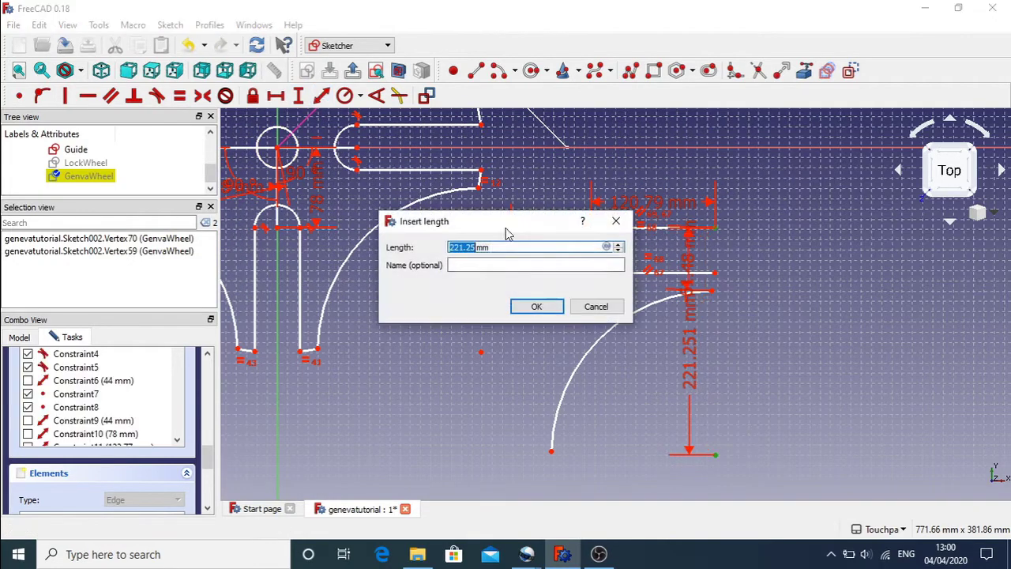
left_click(527, 310)
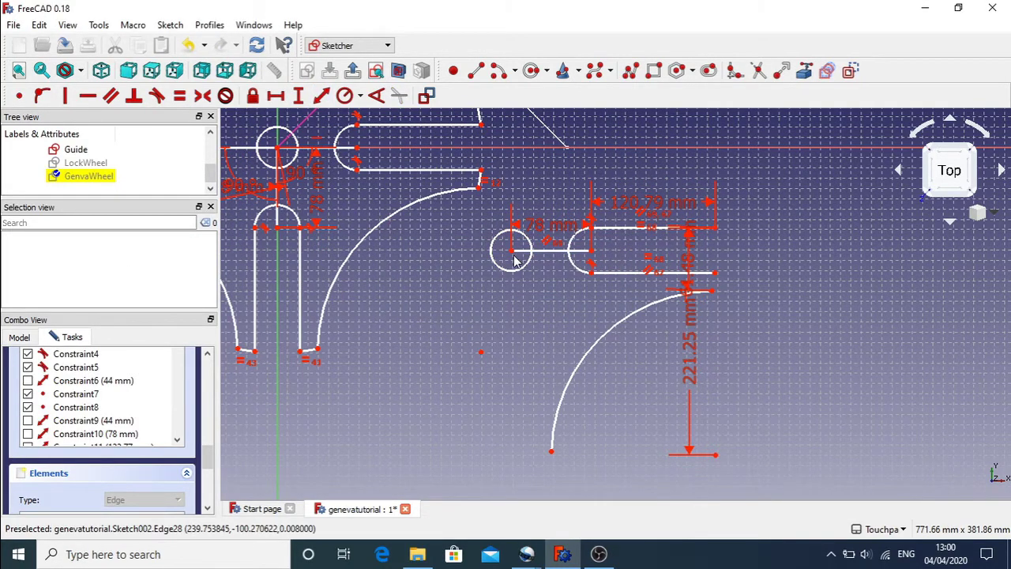
mouse_move(514, 254)
left_mouse_down()
mouse_move(609, 254)
mouse_move(689, 283)
mouse_move(651, 261)
mouse_move(504, 271)
mouse_move(598, 261)
mouse_move(515, 258)
left_mouse_up()
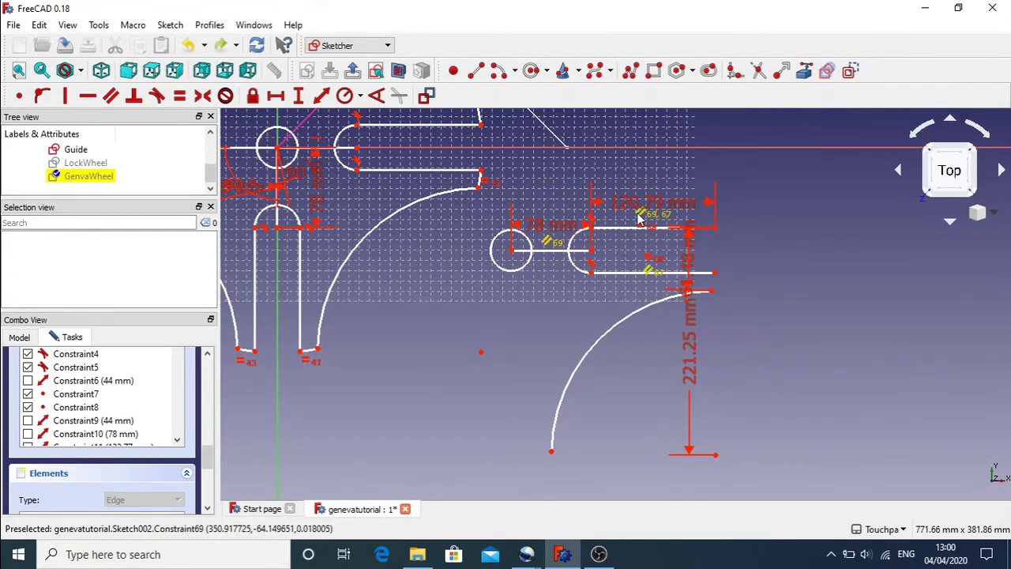
left_click(716, 278)
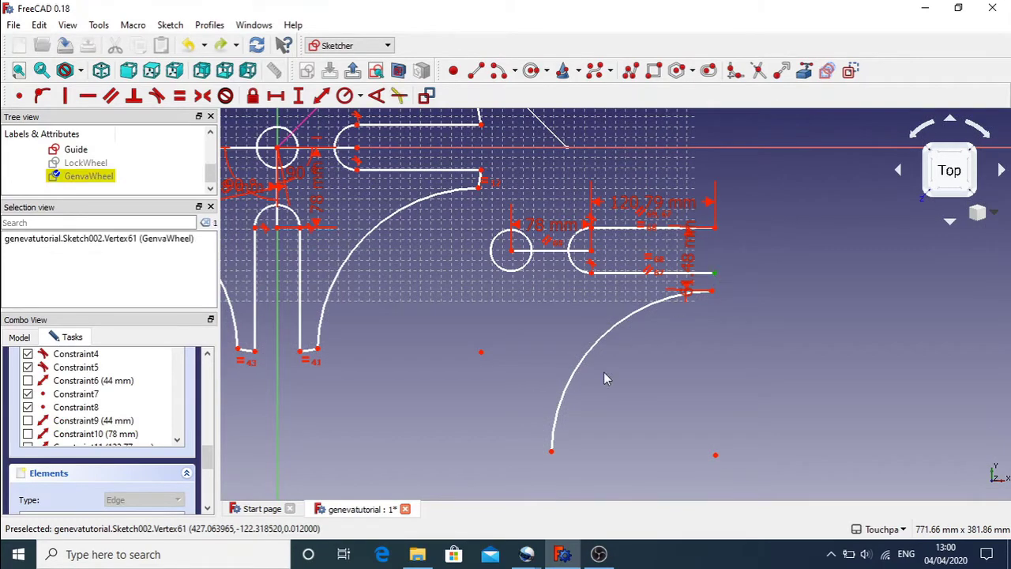
left_click(552, 452)
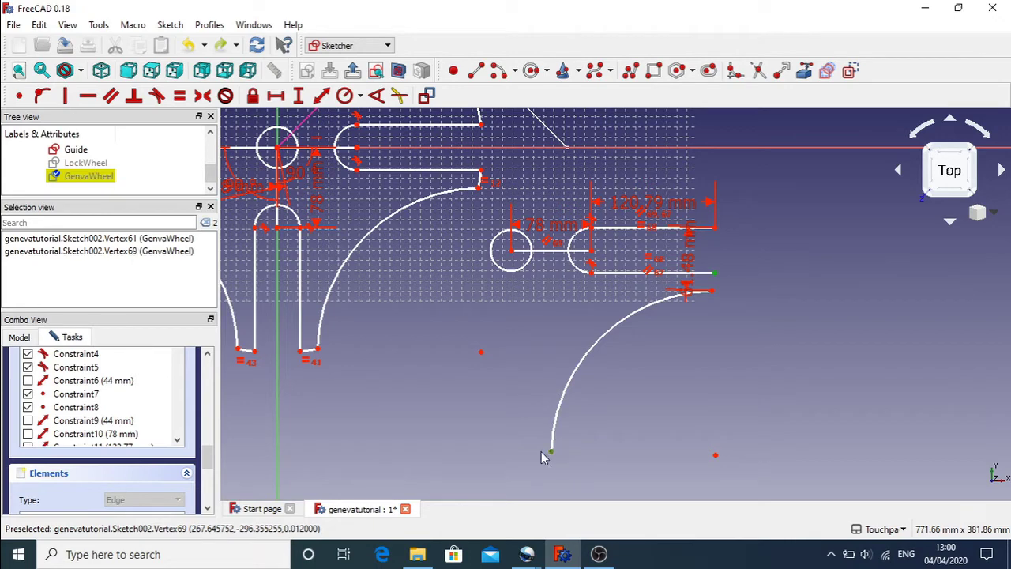
left_click(321, 96)
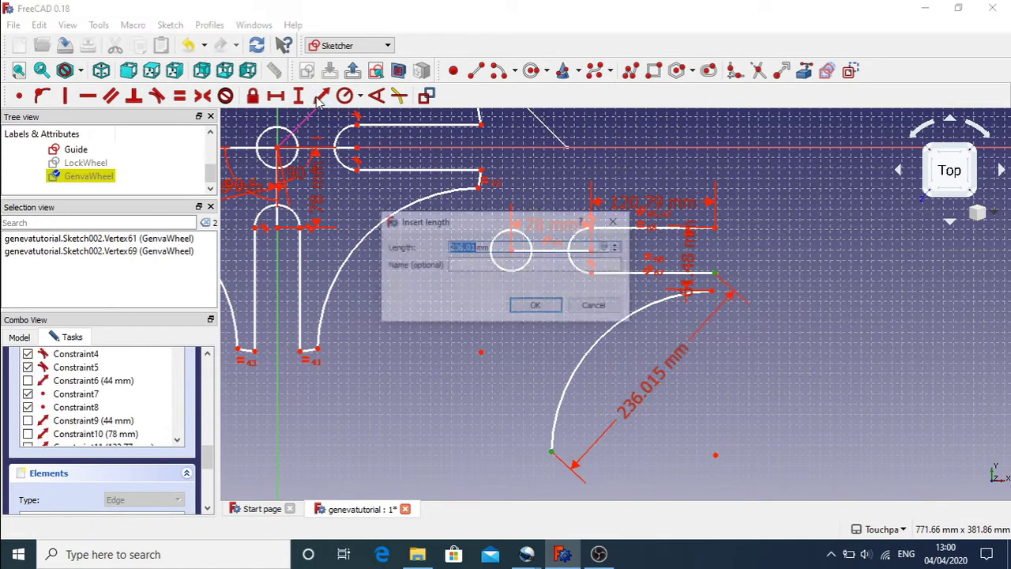
left_click(533, 306)
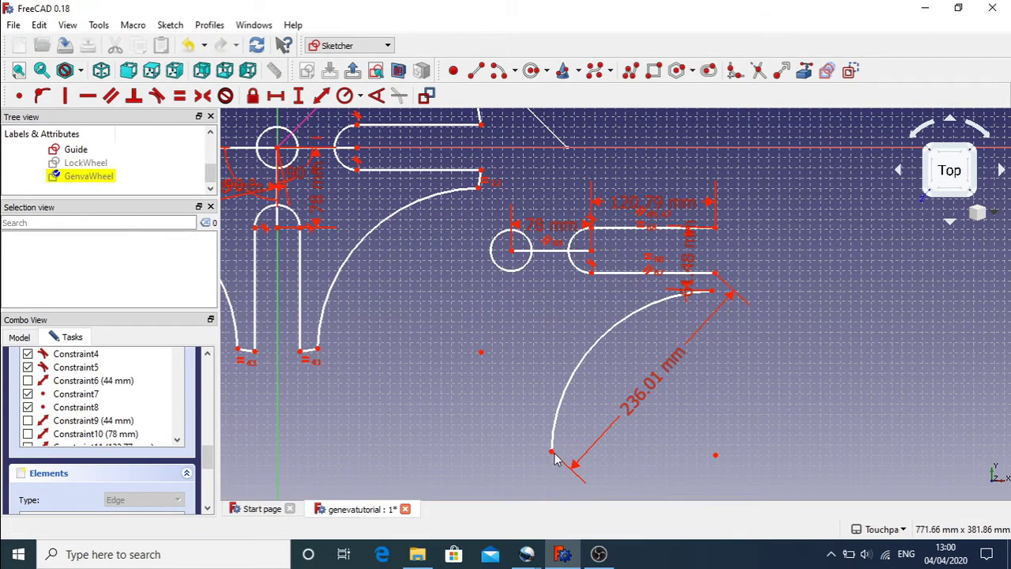
mouse_move(556, 461)
left_mouse_down()
mouse_move(651, 454)
mouse_move(612, 429)
mouse_move(548, 422)
mouse_move(614, 426)
mouse_move(538, 407)
left_mouse_up()
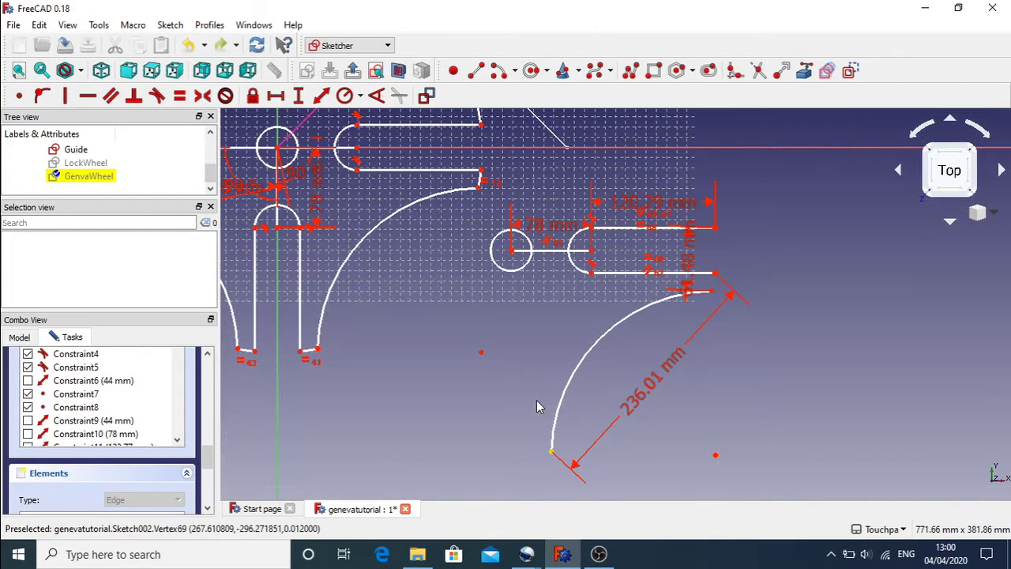
left_click(512, 255)
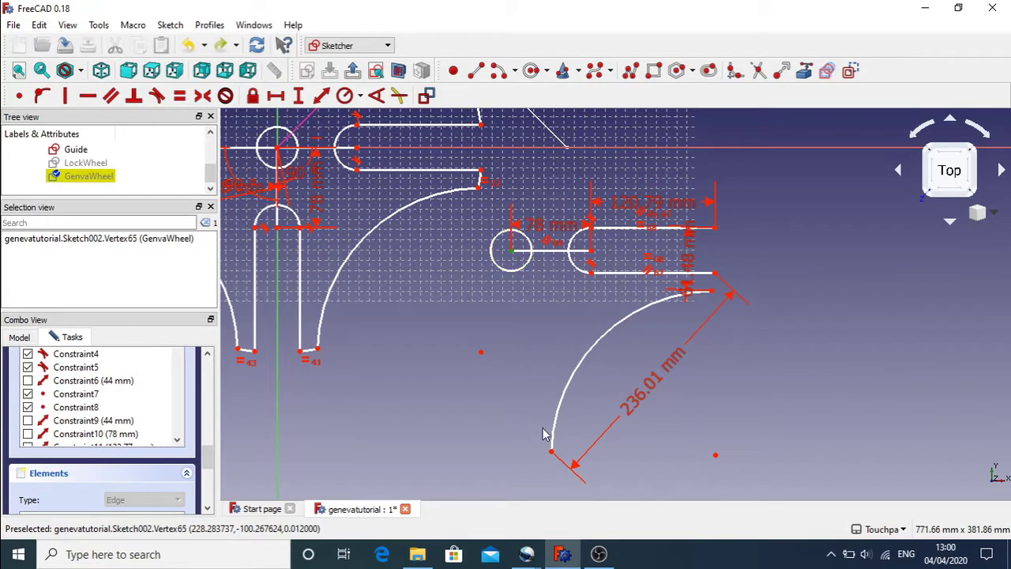
left_click(552, 451)
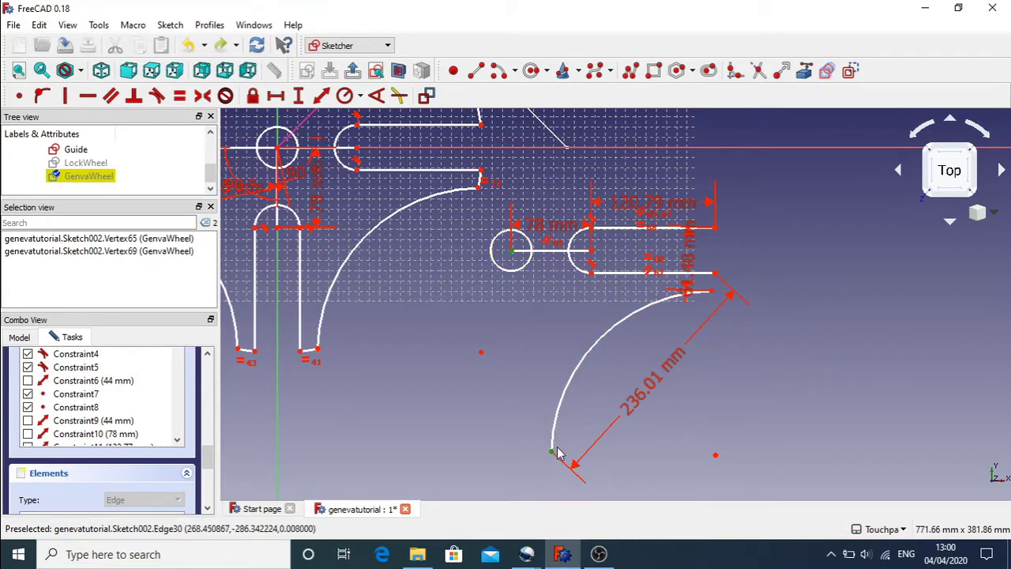
left_click(324, 96)
left_click(532, 305)
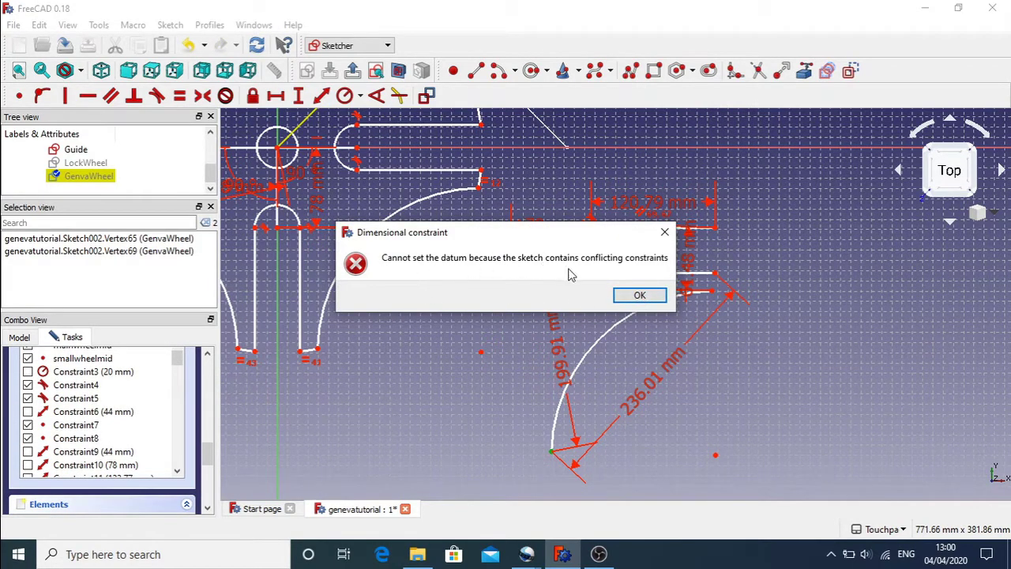
Step: Try a 199.91 mm distance from the small circle's centre to the arc's lower end; it conflicts
left_click(640, 295)
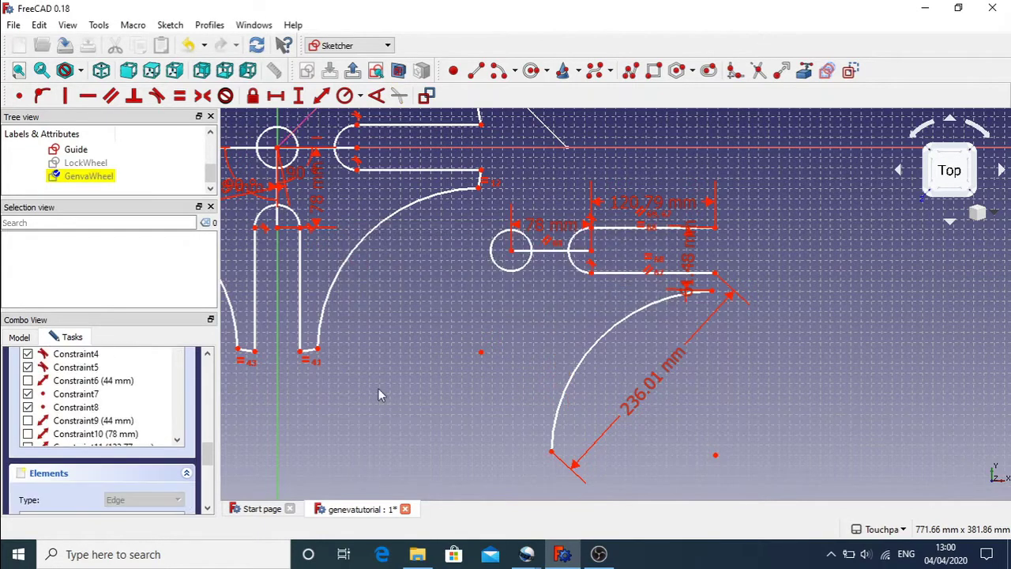
left_click_drag(208, 457, 207, 368)
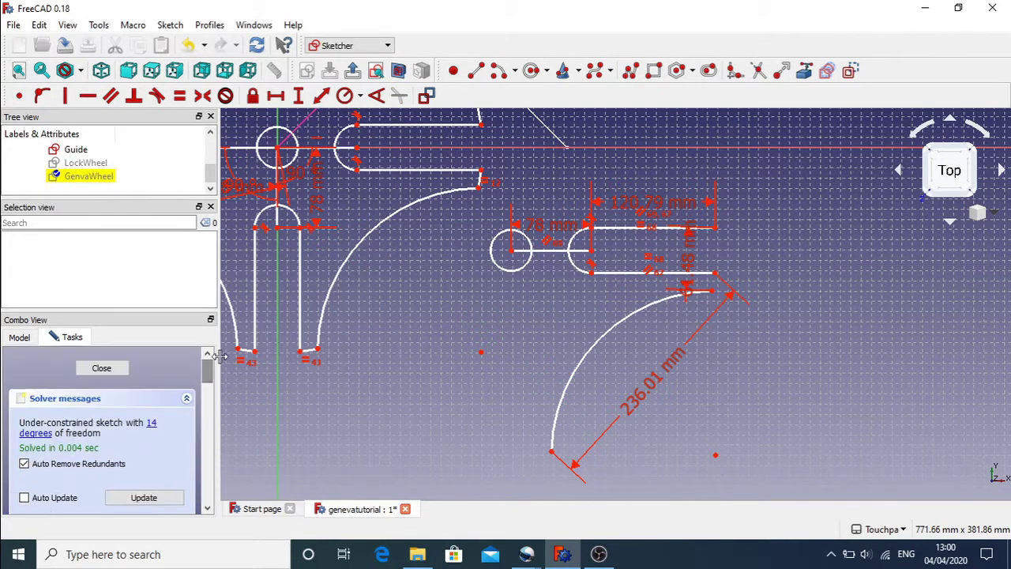
left_click(512, 250)
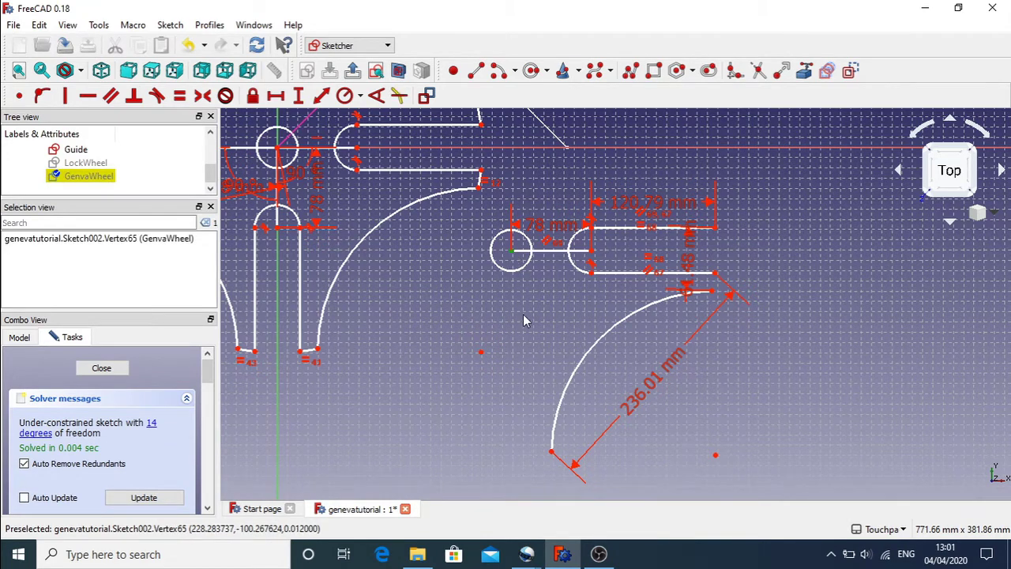
left_click(552, 455)
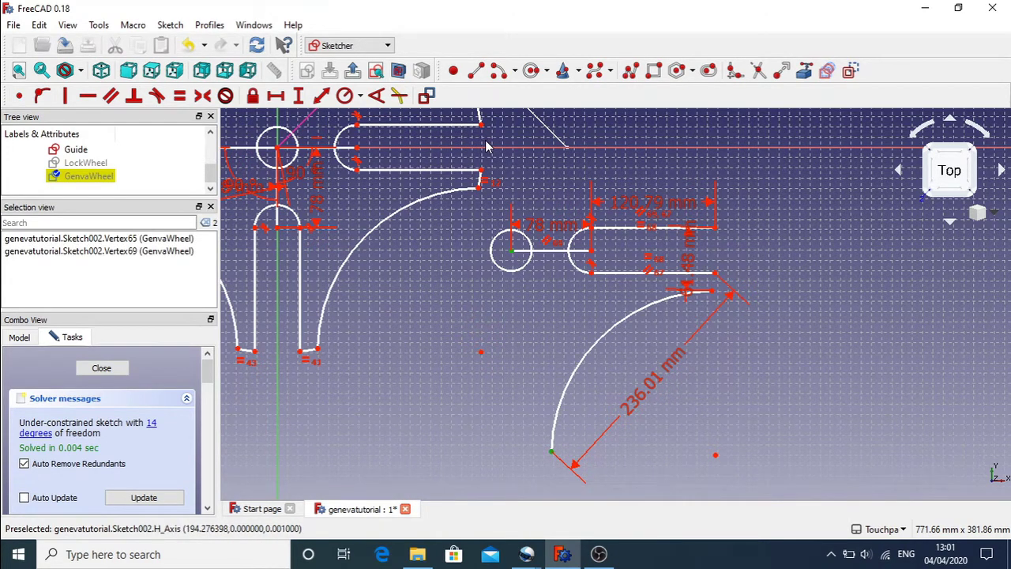
left_click(320, 96)
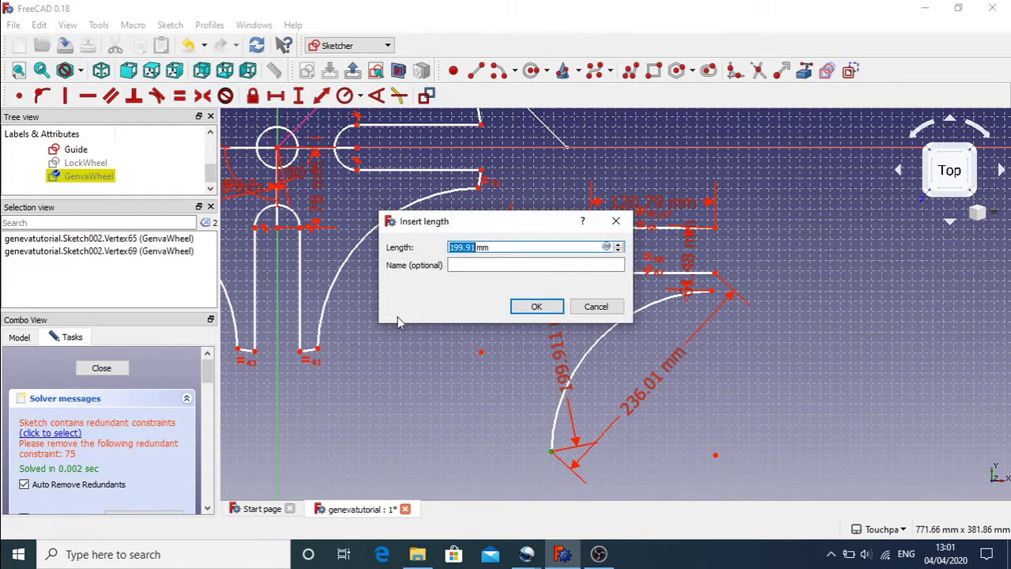
left_click(528, 308)
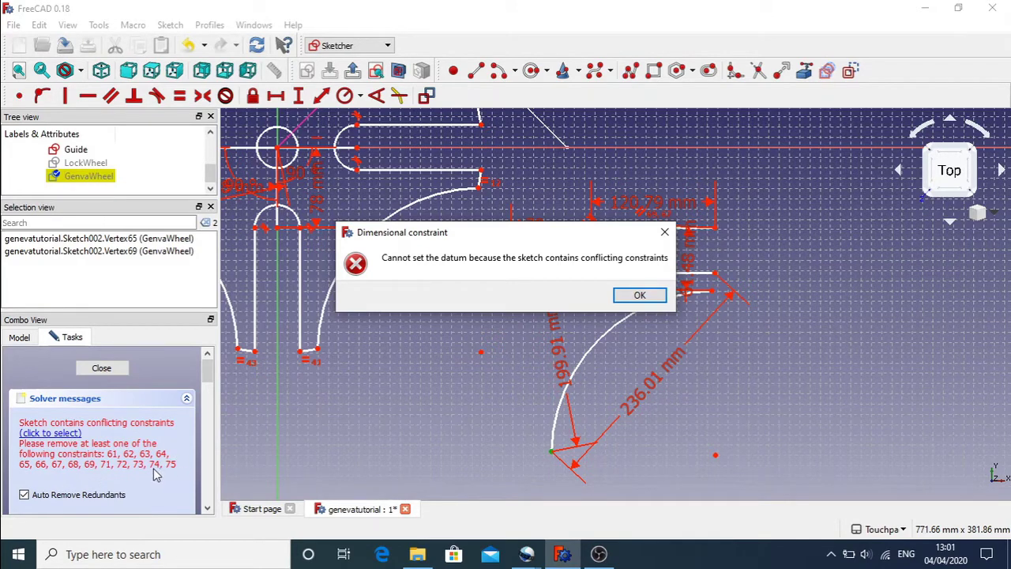
left_click(640, 295)
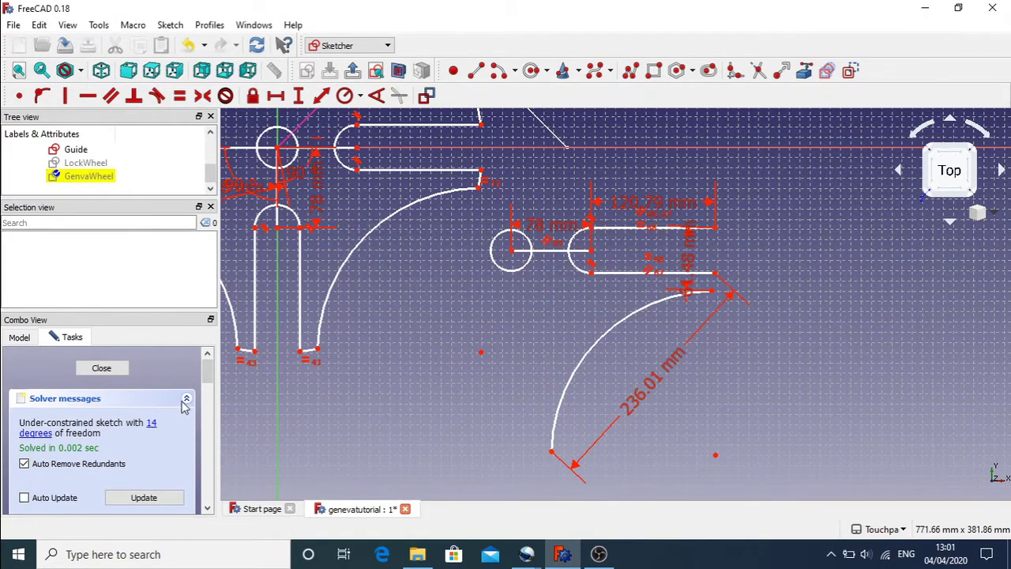
Step: Find and delete the conflicting 236.01 mm Constraint74 in the constraints list
left_click_drag(207, 370, 212, 554)
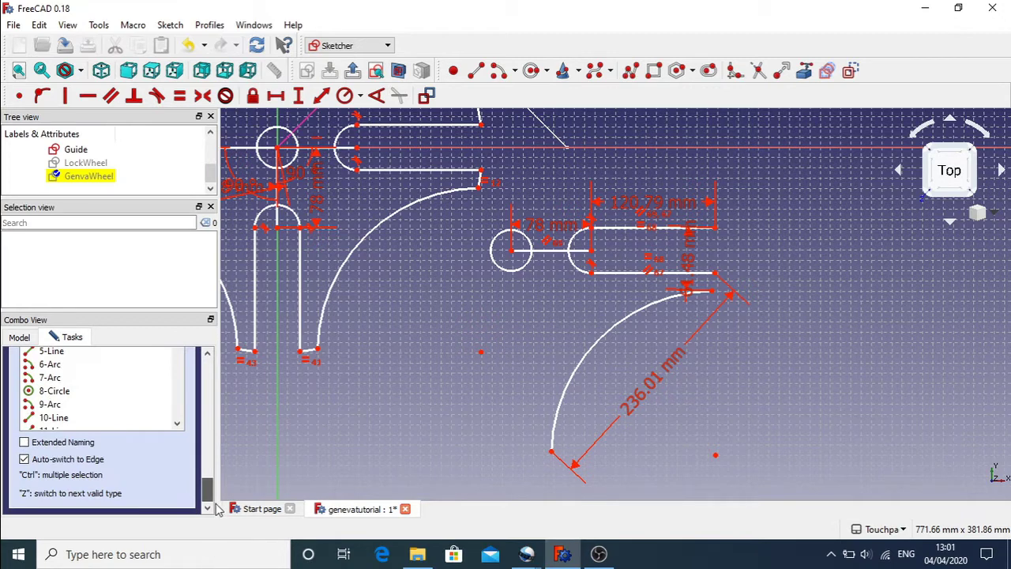
left_click_drag(217, 510, 223, 466)
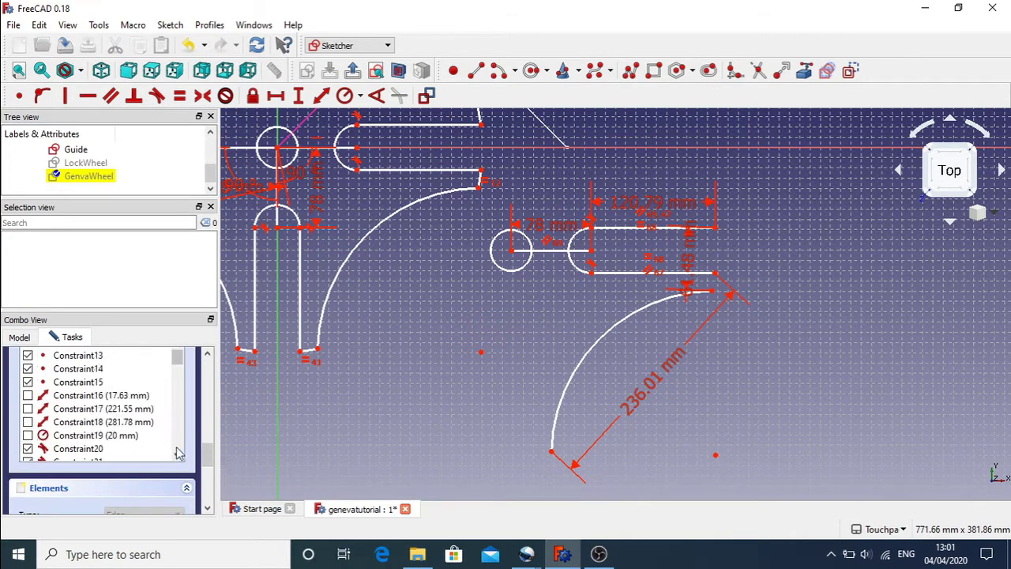
scroll(179, 452, "down", 15)
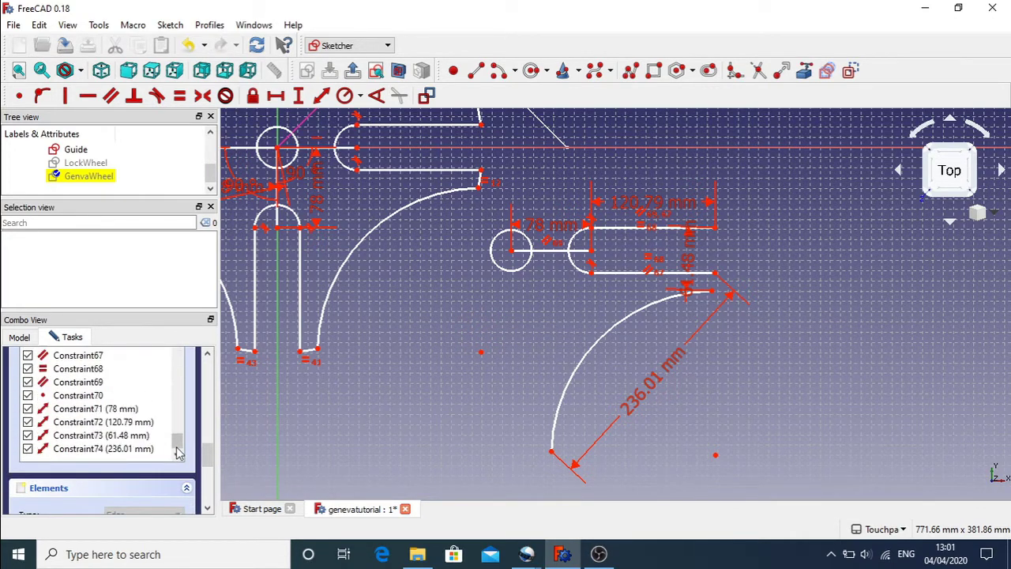
left_click(108, 448)
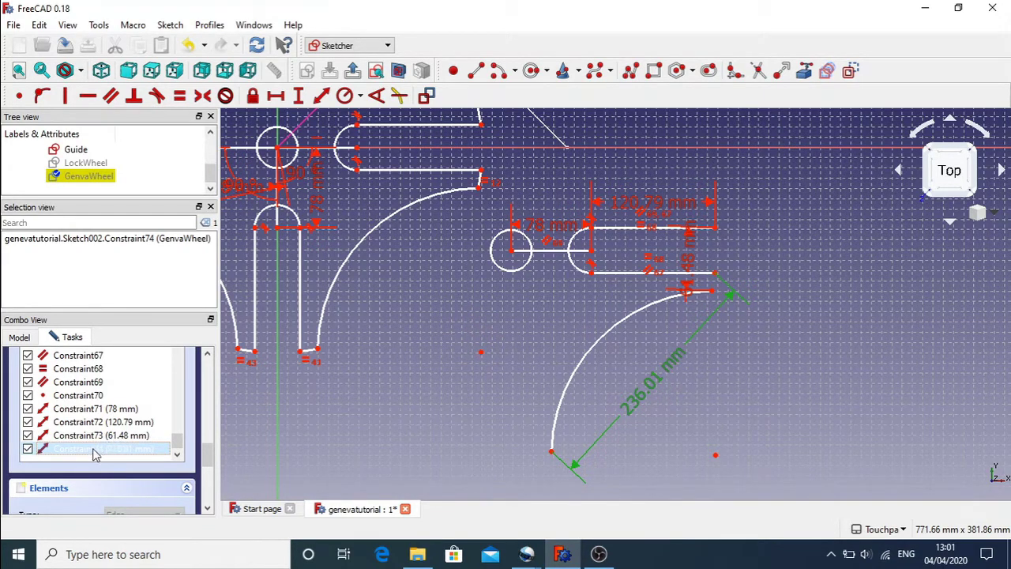
left_click(104, 436)
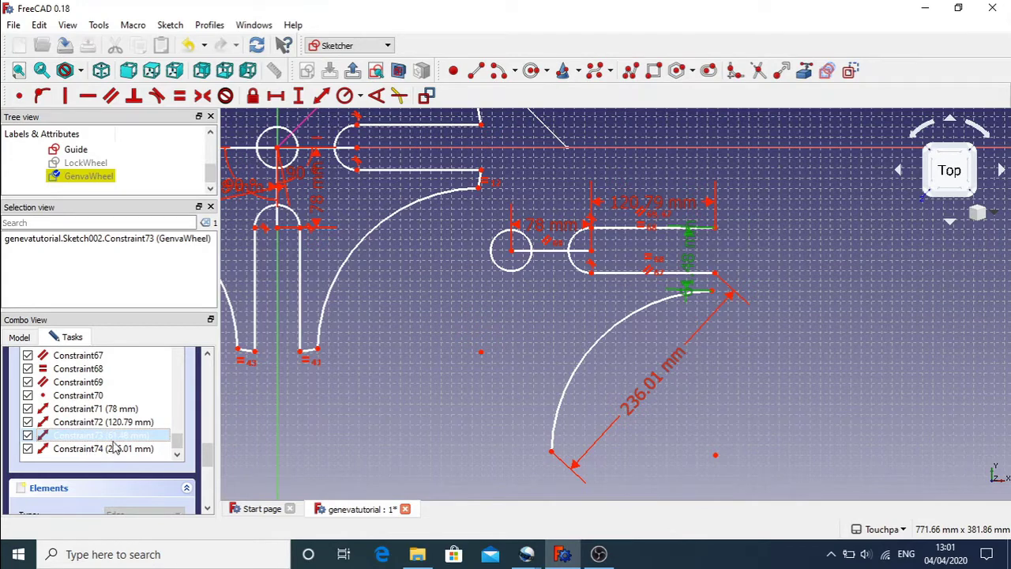
left_click(110, 449)
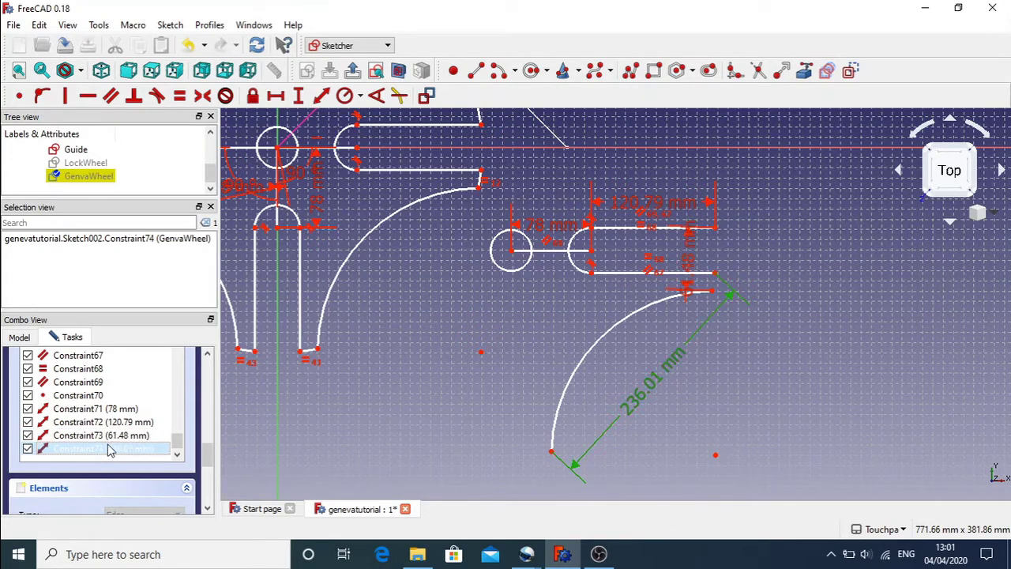
right_click(109, 449)
left_click(158, 419)
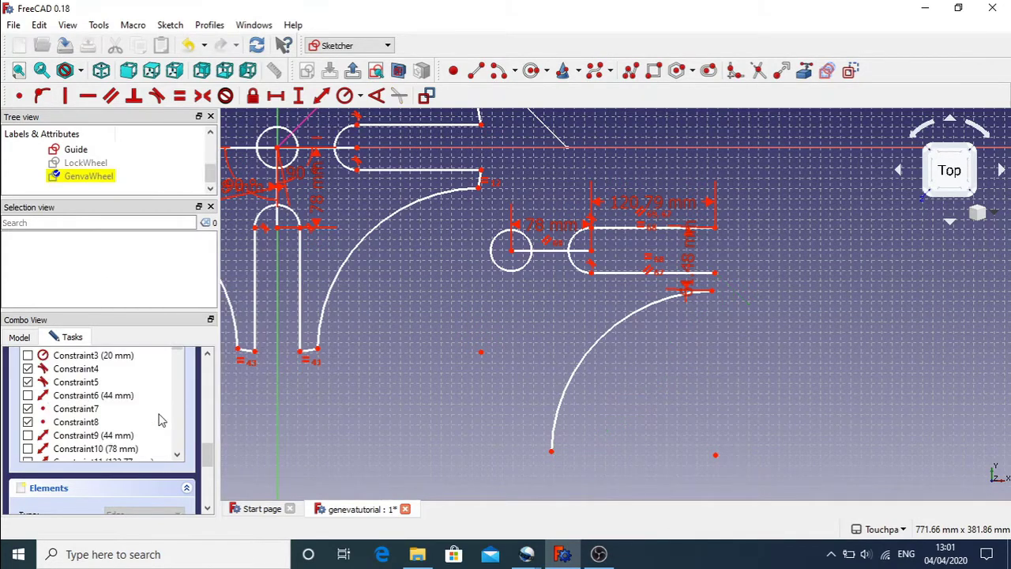
Step: Start a distance constraint between the arc's lower end and the small circle's centre
left_click(552, 451)
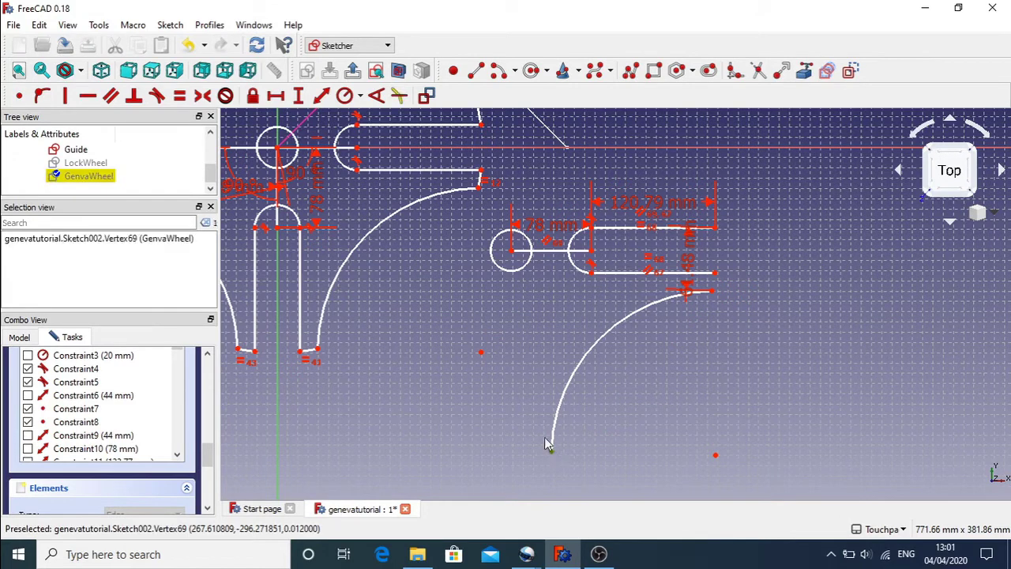
left_click(512, 253)
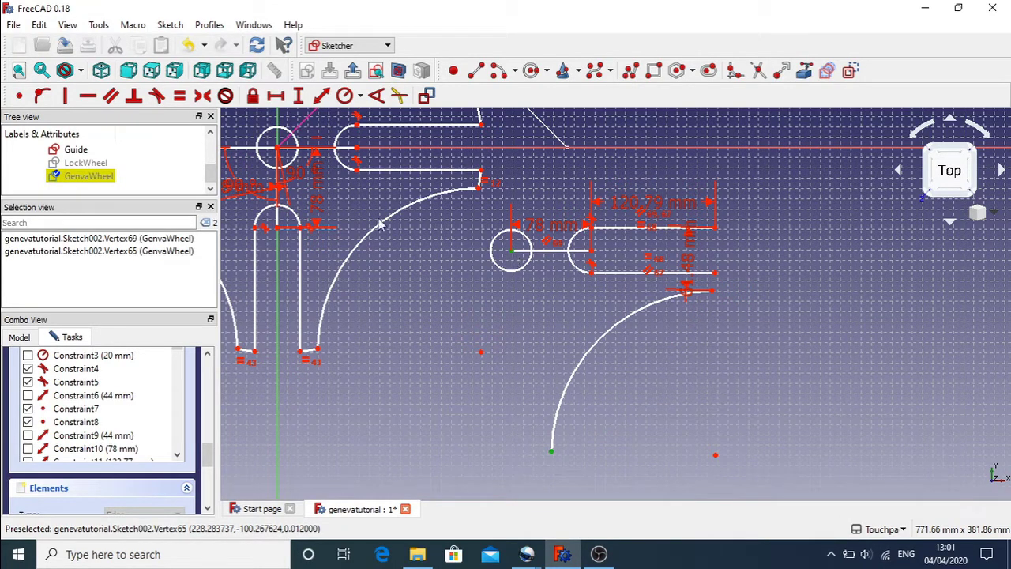
left_click(321, 96)
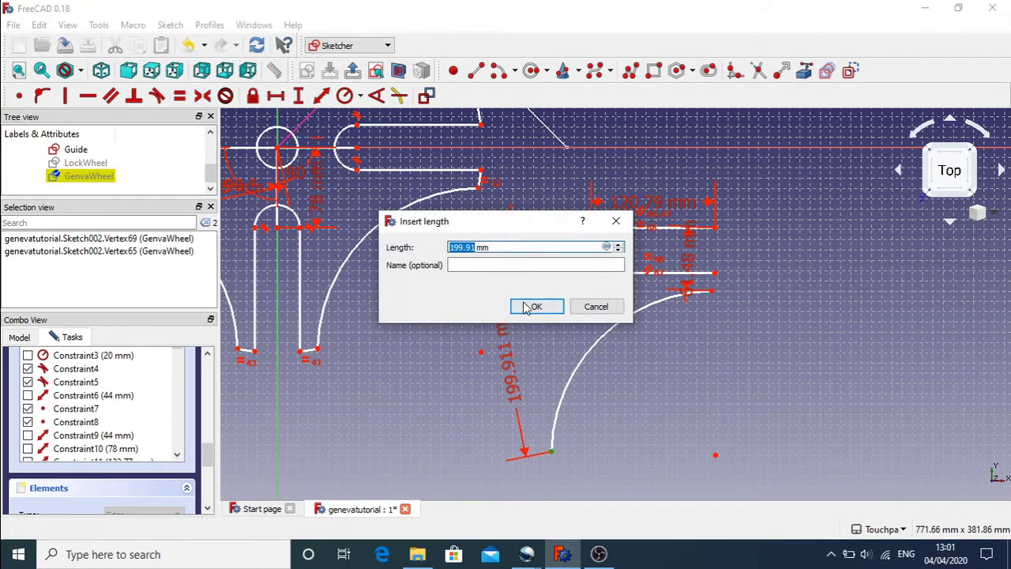
Step: Confirm the 199.91 mm distance and constrain the large arc's radius to 159.9 mm
left_click(527, 308)
mouse_move(554, 452)
left_mouse_down()
mouse_move(622, 456)
mouse_move(624, 443)
mouse_move(564, 429)
mouse_move(609, 430)
mouse_move(559, 412)
mouse_move(596, 407)
mouse_move(599, 416)
mouse_move(544, 399)
mouse_move(576, 391)
mouse_move(537, 359)
mouse_move(567, 386)
left_mouse_up()
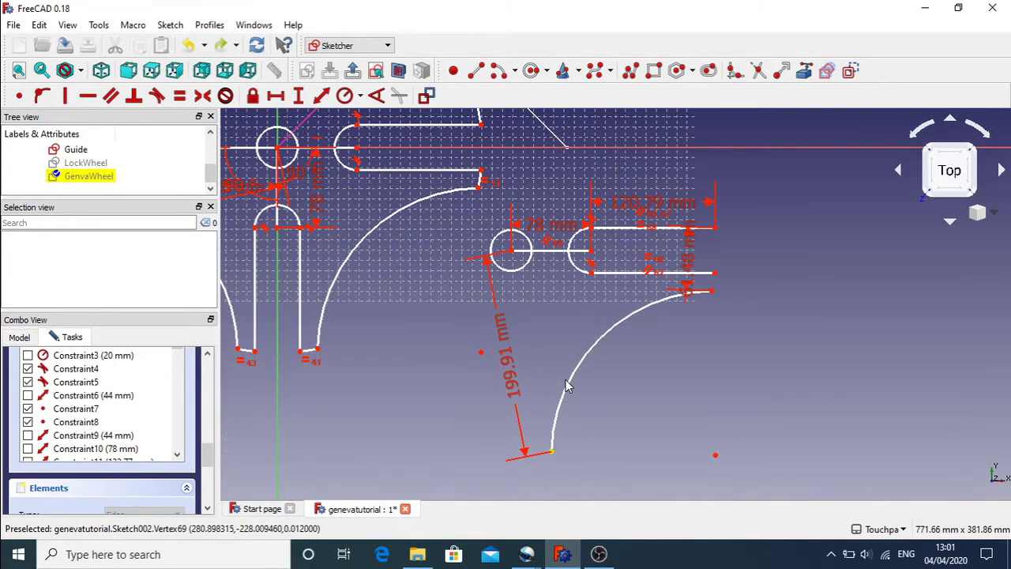
left_click(716, 456)
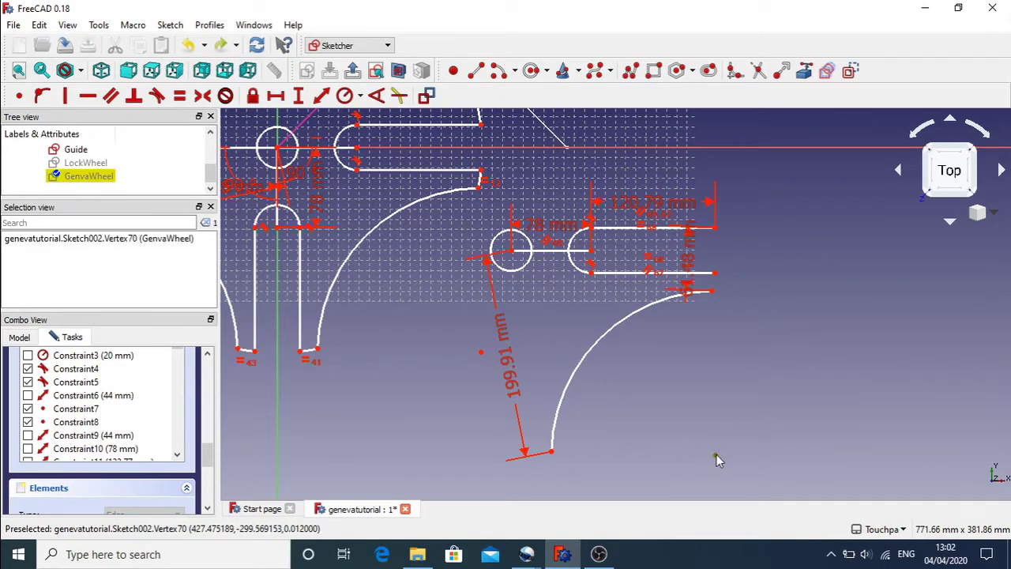
left_click(350, 95)
left_click(593, 296)
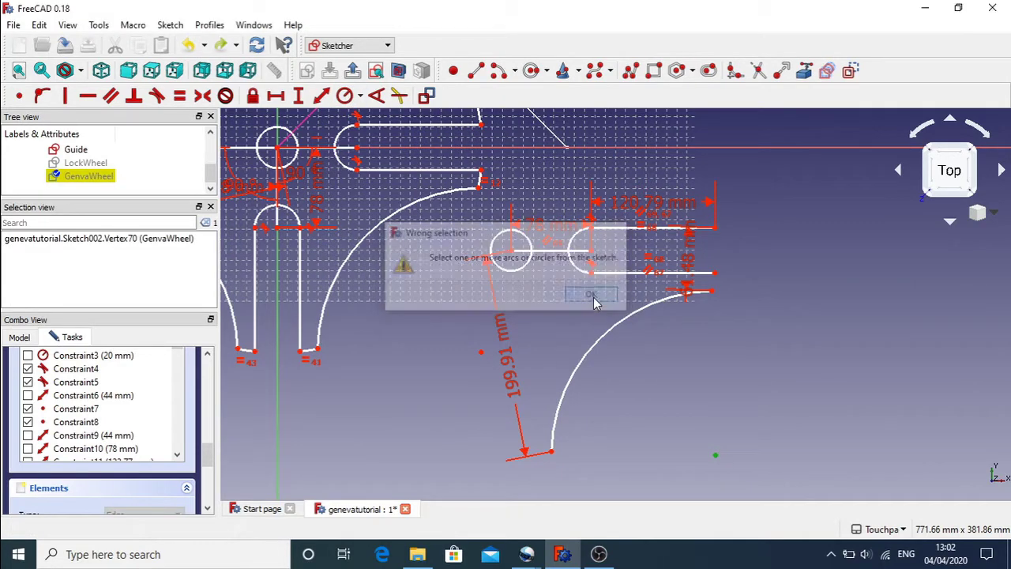
left_click(602, 329)
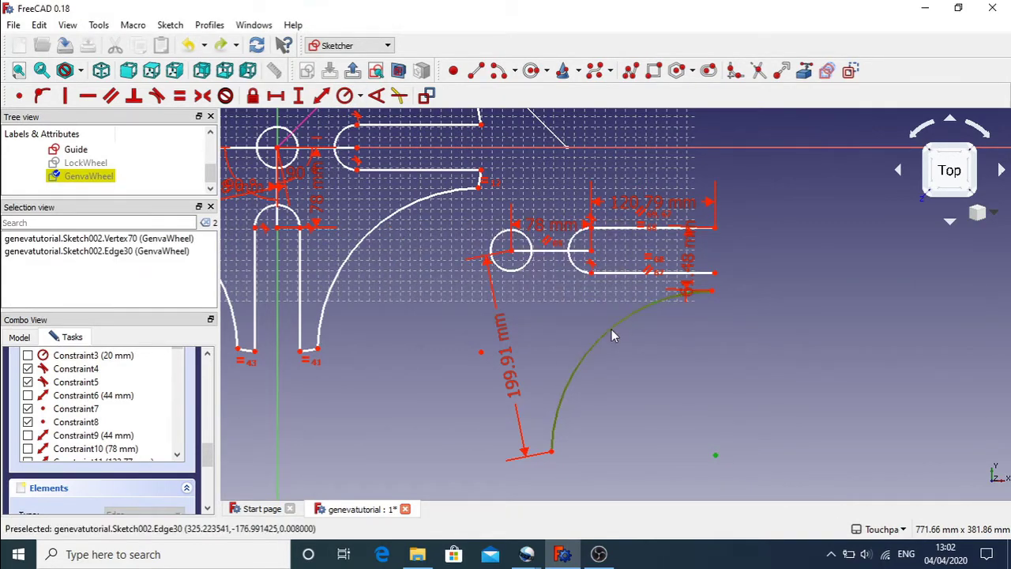
left_click(345, 95)
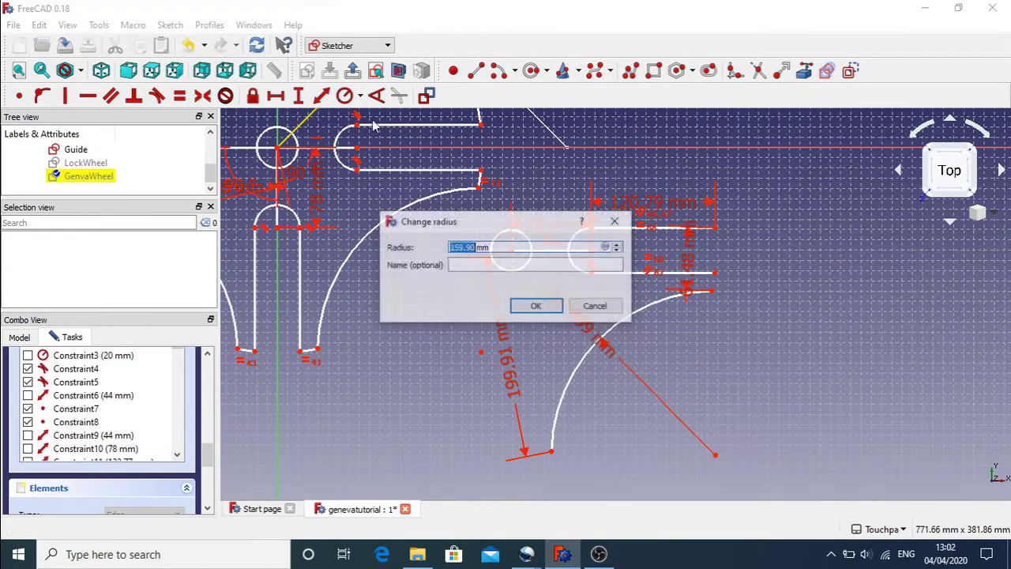
left_click(534, 306)
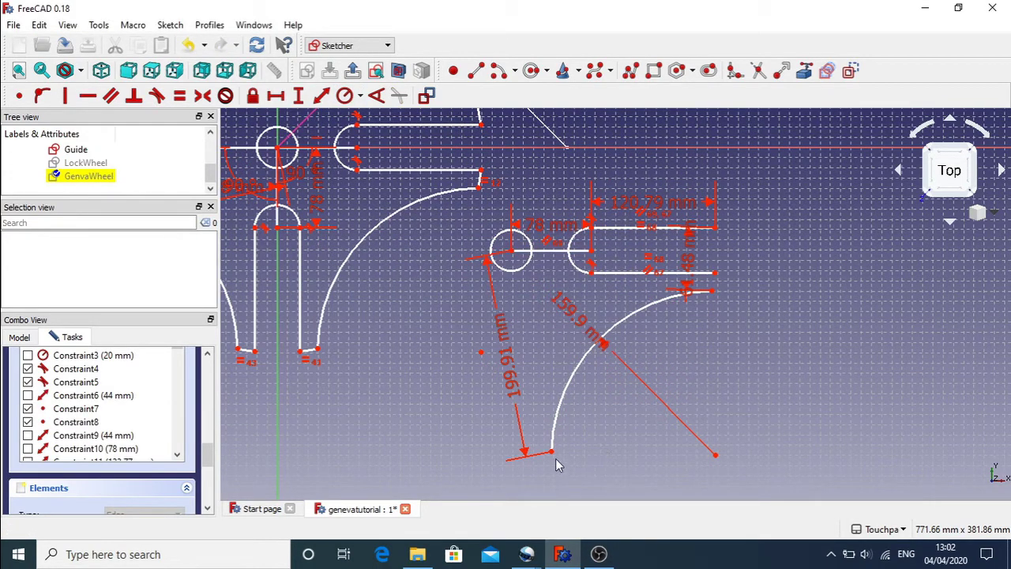
left_click_drag(558, 456, 520, 454)
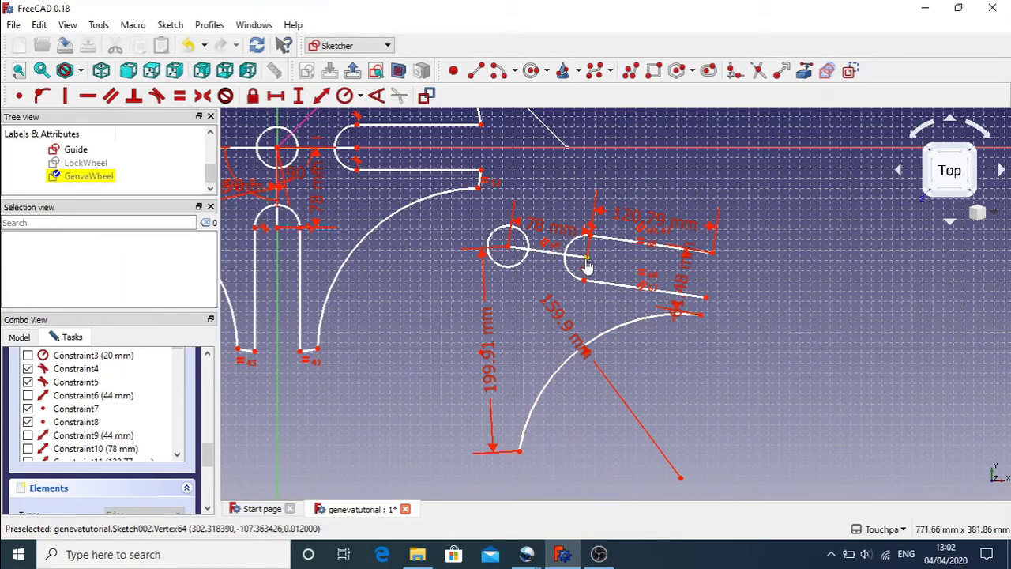
Step: Drag the slot-and-arc group so the slot tilts down toward the right
left_click_drag(587, 267, 591, 293)
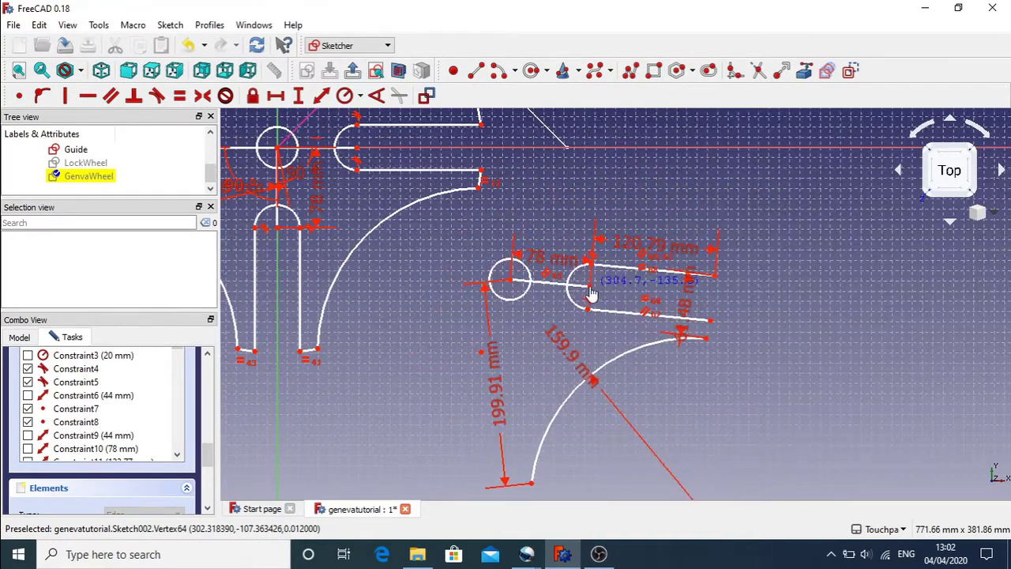
left_click(599, 554)
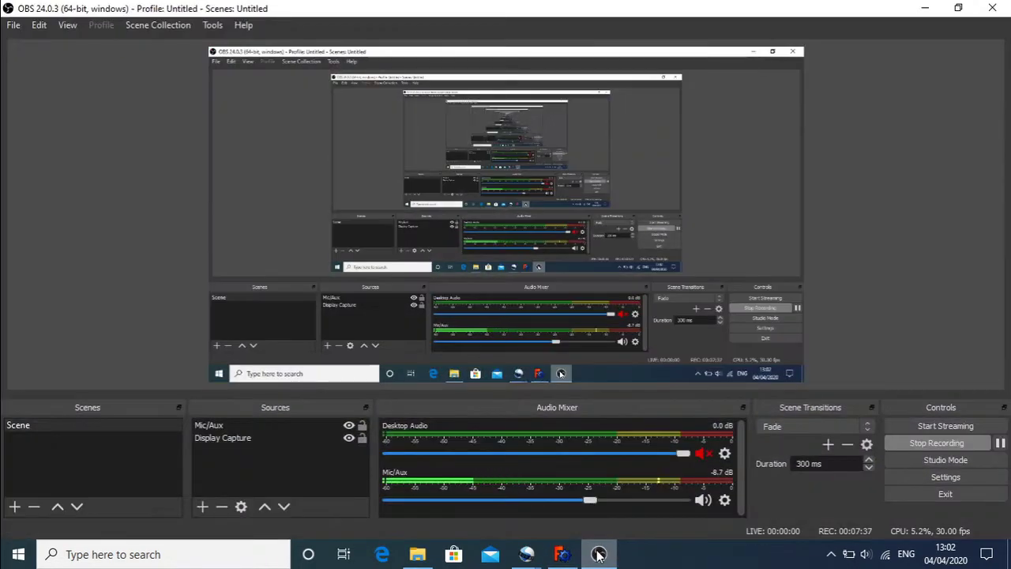
left_click(599, 553)
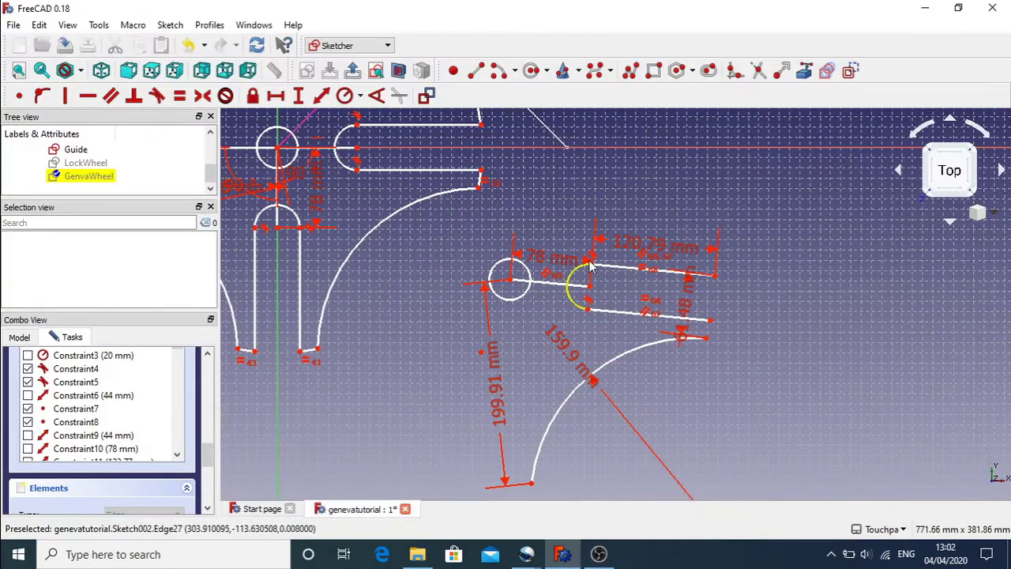
Step: Box-select the lower-right arc and slot geometry and locate Constraint74 and Constraint75
scroll(693, 196, "down", 6)
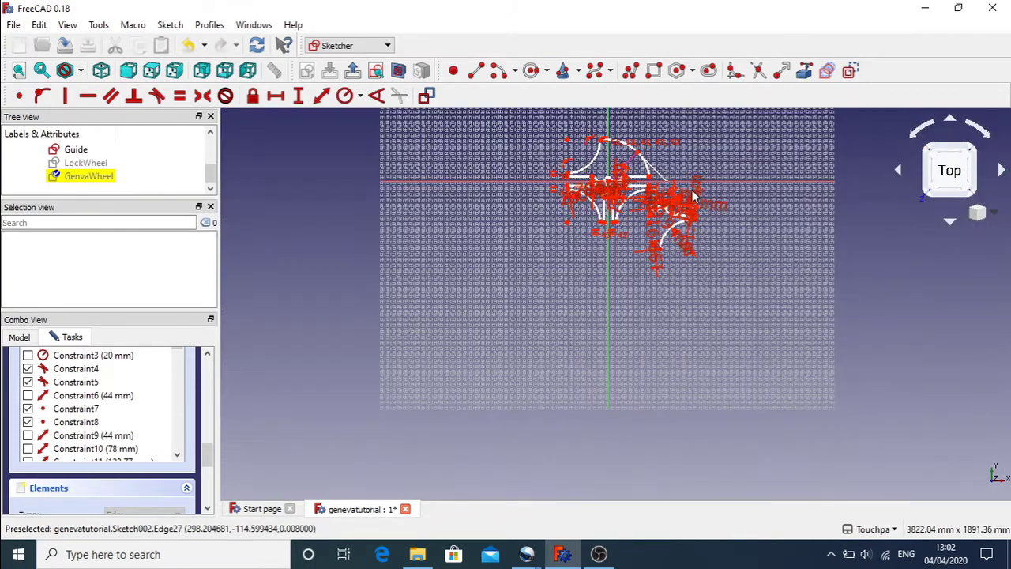
scroll(693, 196, "up", 3)
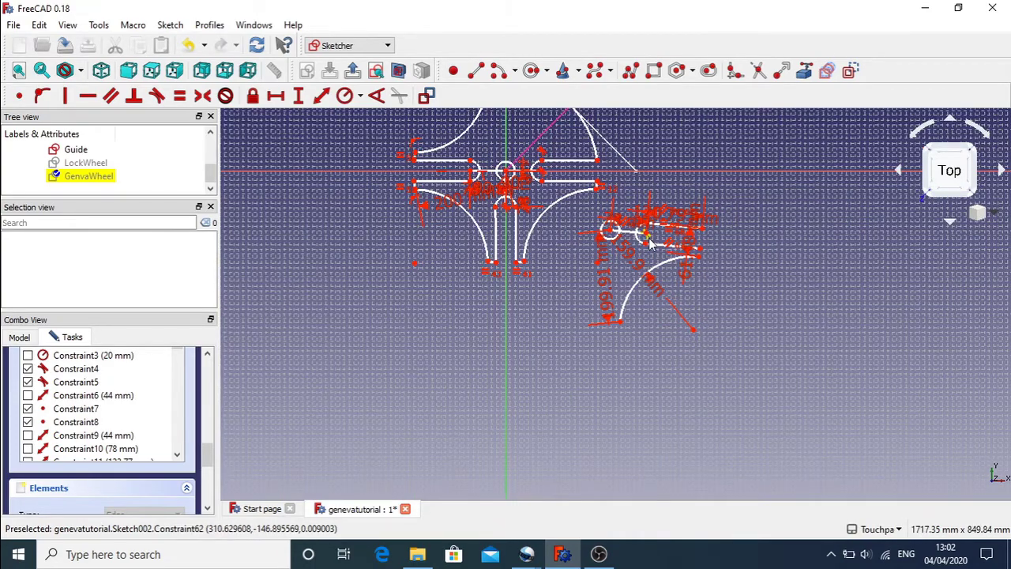
left_click_drag(569, 353, 784, 196)
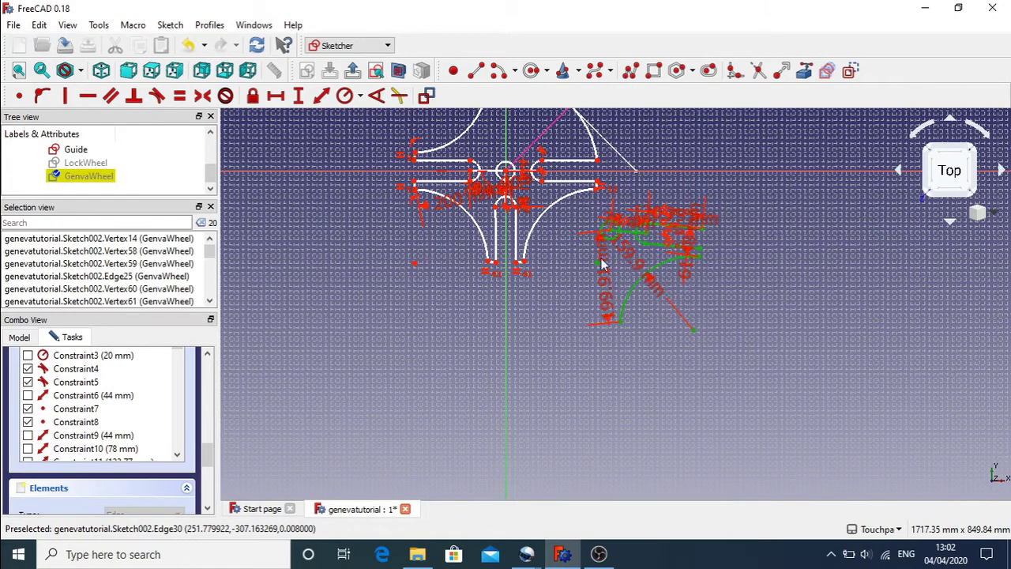
left_click_drag(207, 454, 182, 507)
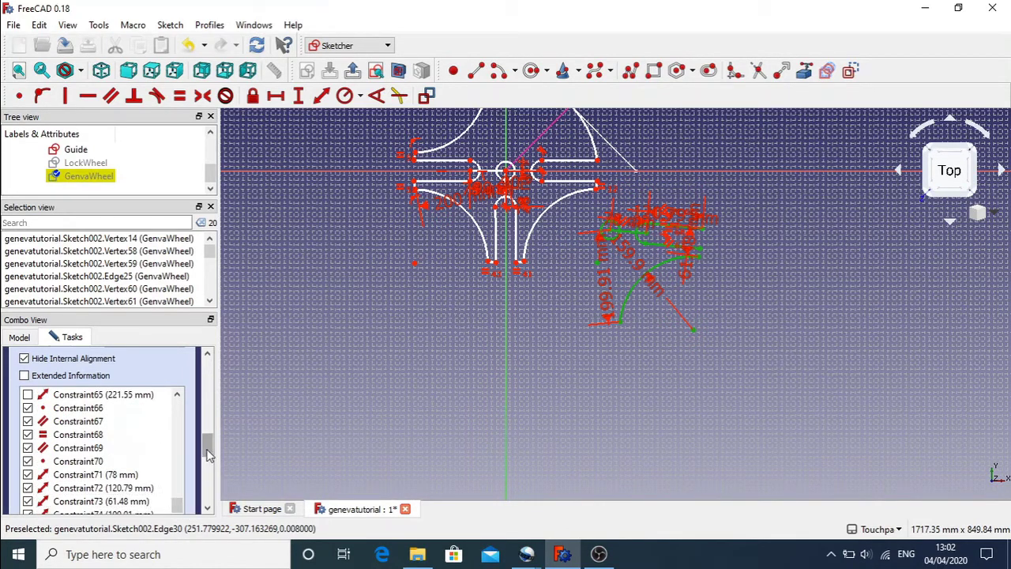
mouse_move(207, 450)
left_mouse_down()
mouse_move(207, 465)
mouse_move(207, 446)
left_mouse_up()
left_click(174, 480)
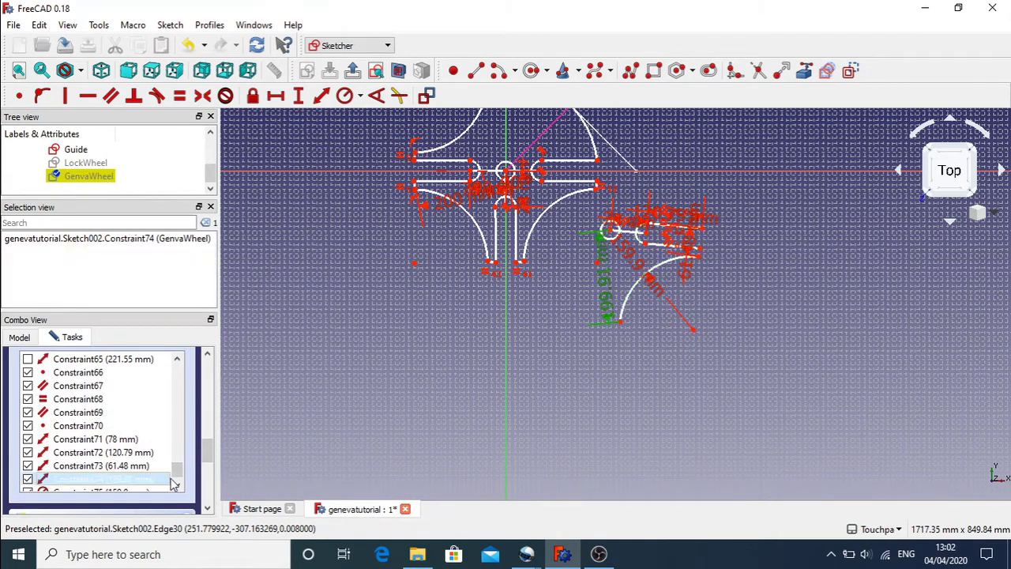
left_click(177, 486)
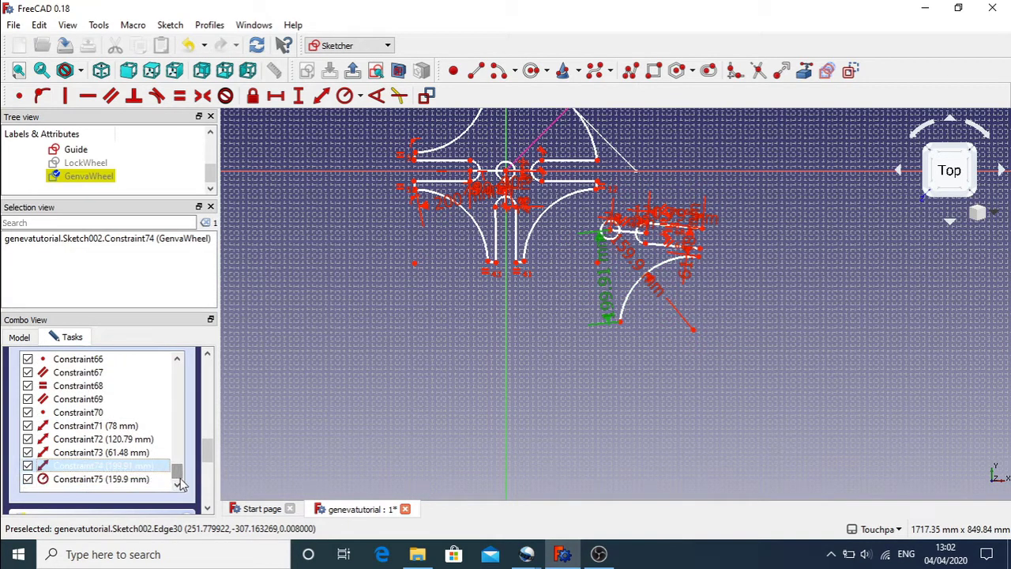
left_click(126, 480)
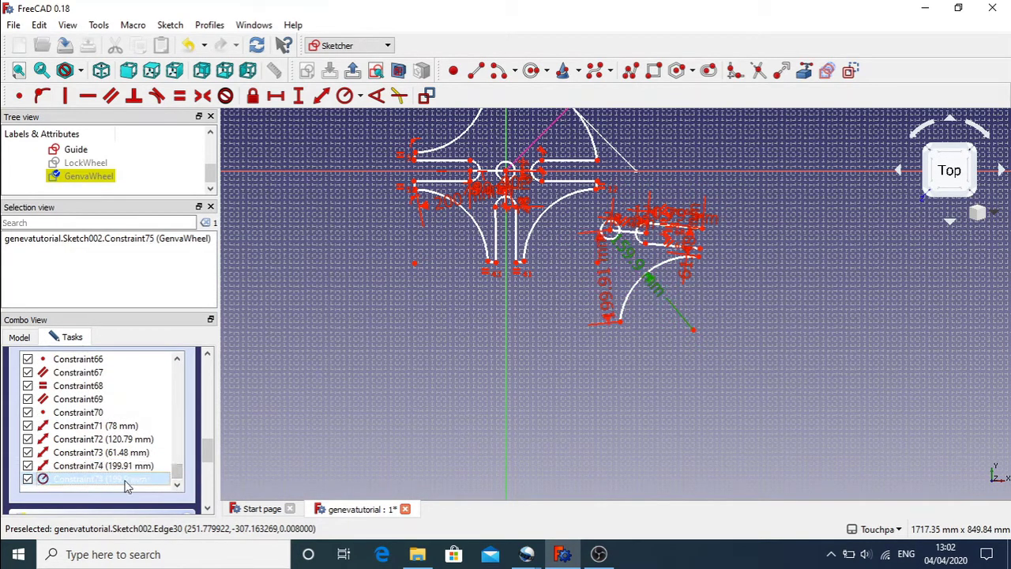
Step: Hide the labels for Constraint75, Constraint74 (199.91 mm), Constraint73 (61.48 mm) and Constraint69
left_click(27, 480)
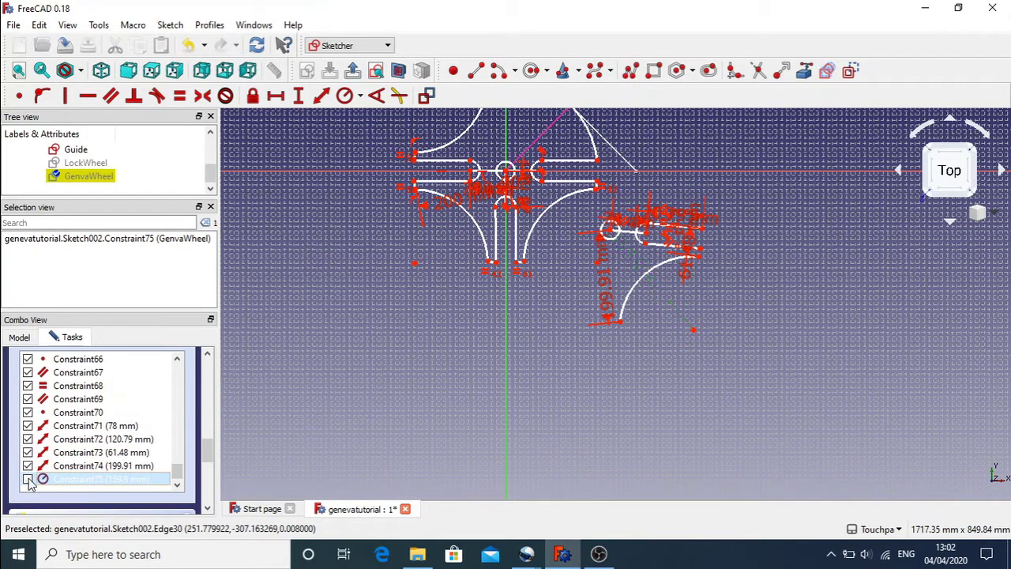
left_click(28, 466)
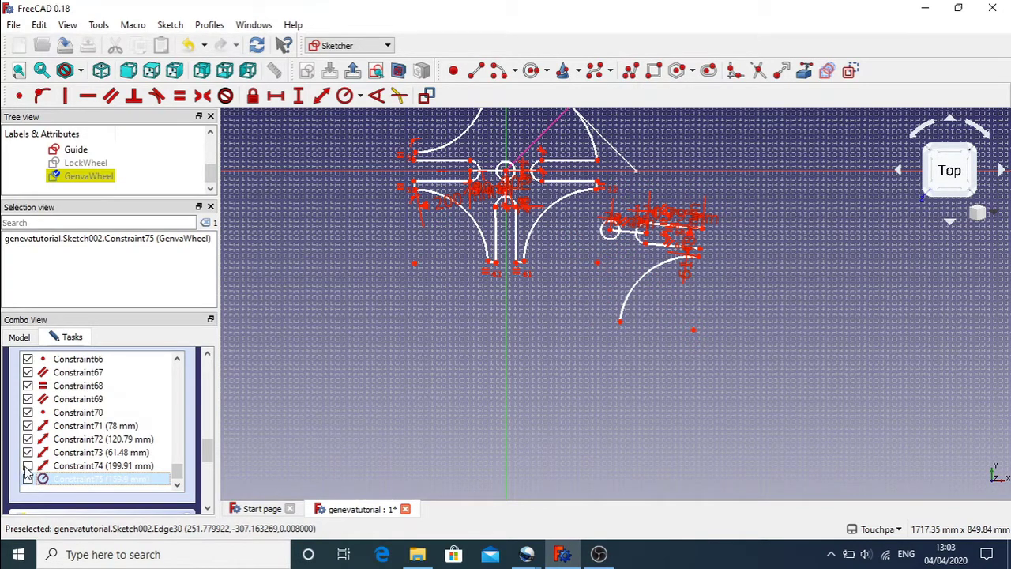
left_click(28, 452)
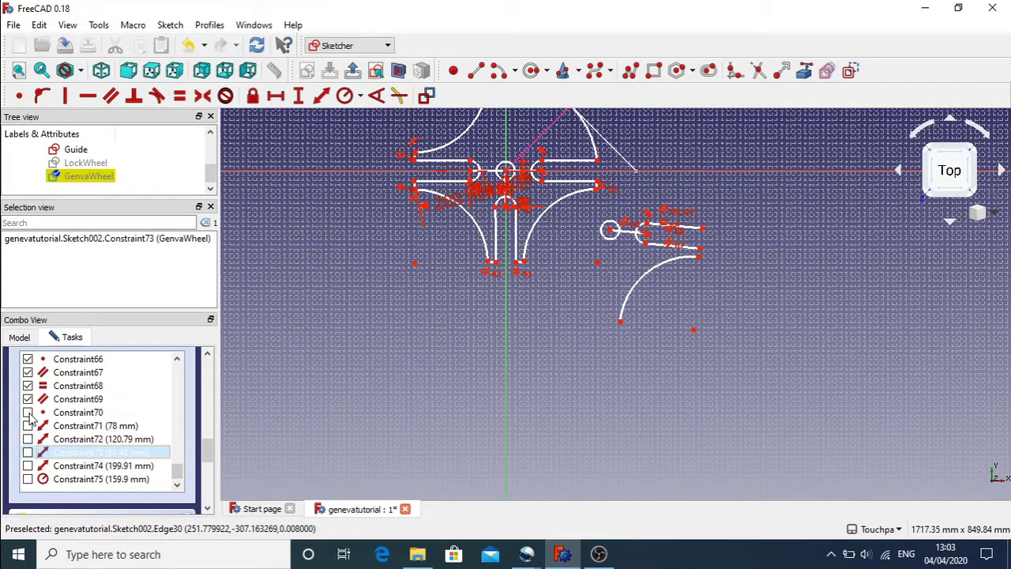
left_click(27, 400)
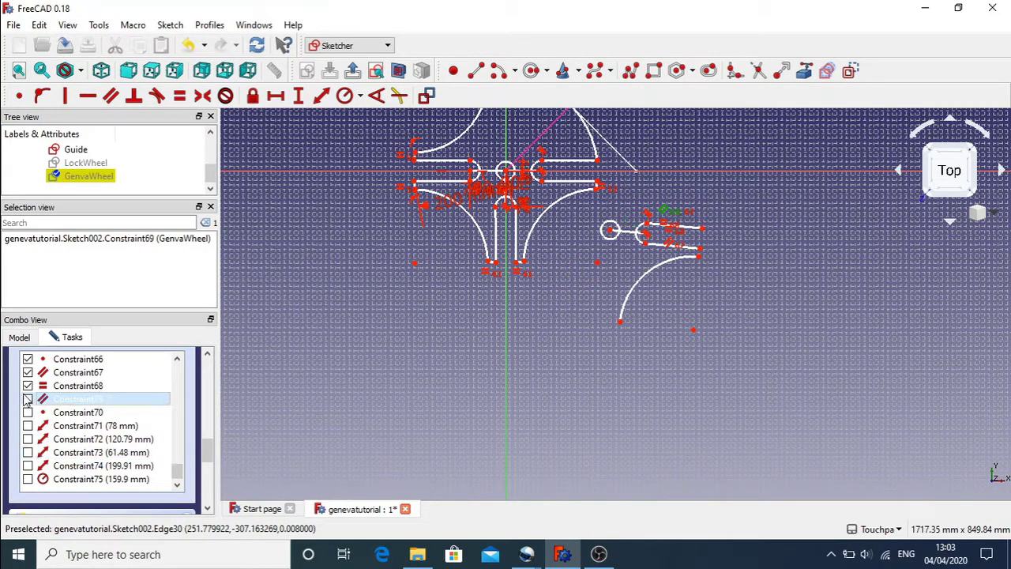
Step: Hide Constraint67 and the 90° Constraint50 labels, and show Constraint68 again
left_click(28, 373)
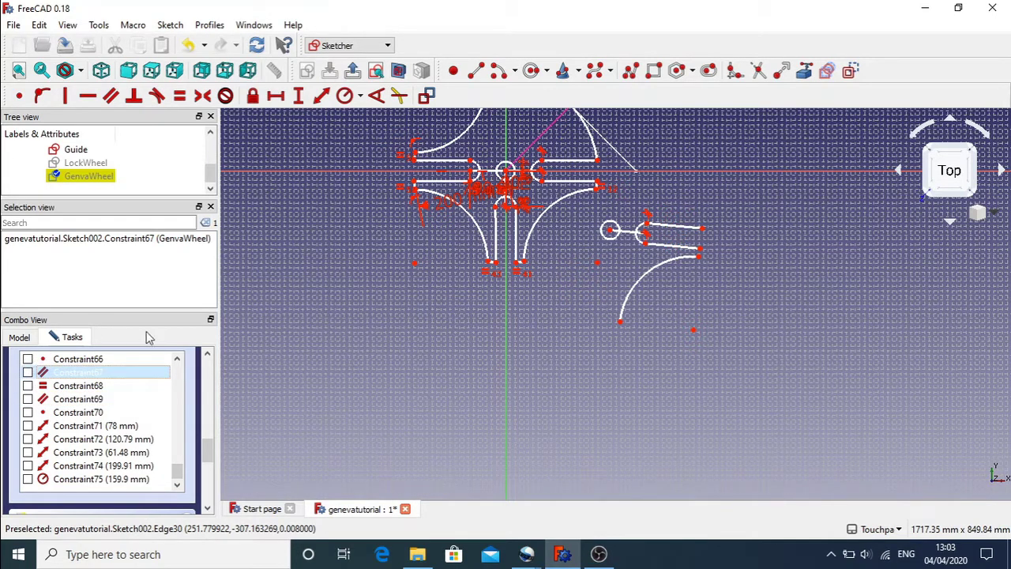
scroll(177, 471, "up", 3)
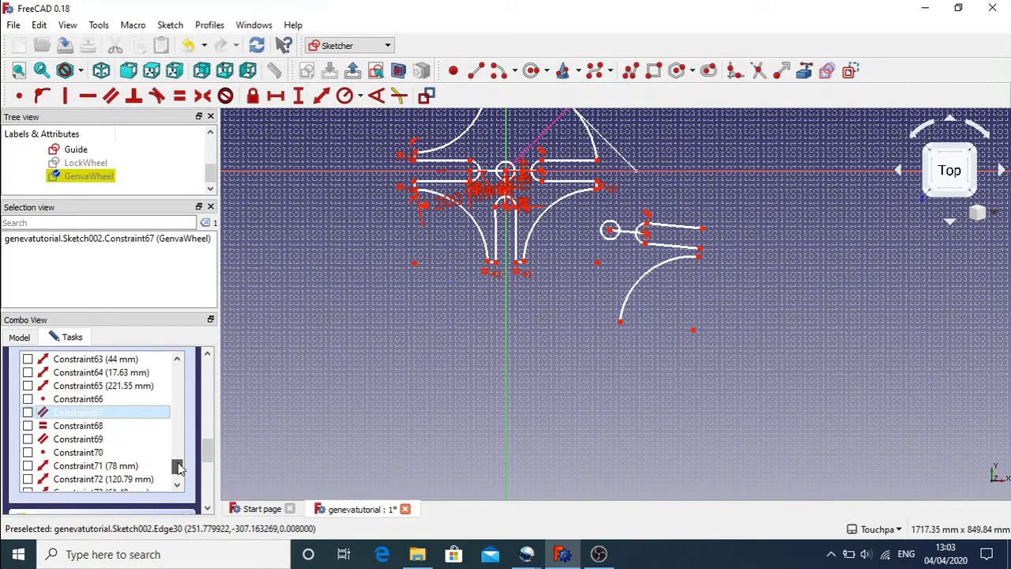
left_click(28, 426)
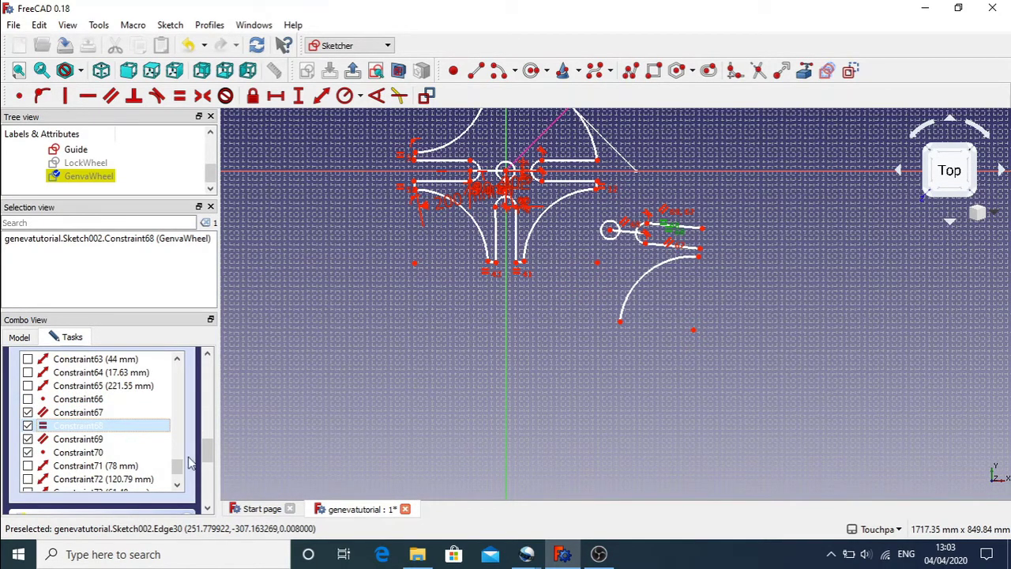
scroll(179, 466, "up", 3)
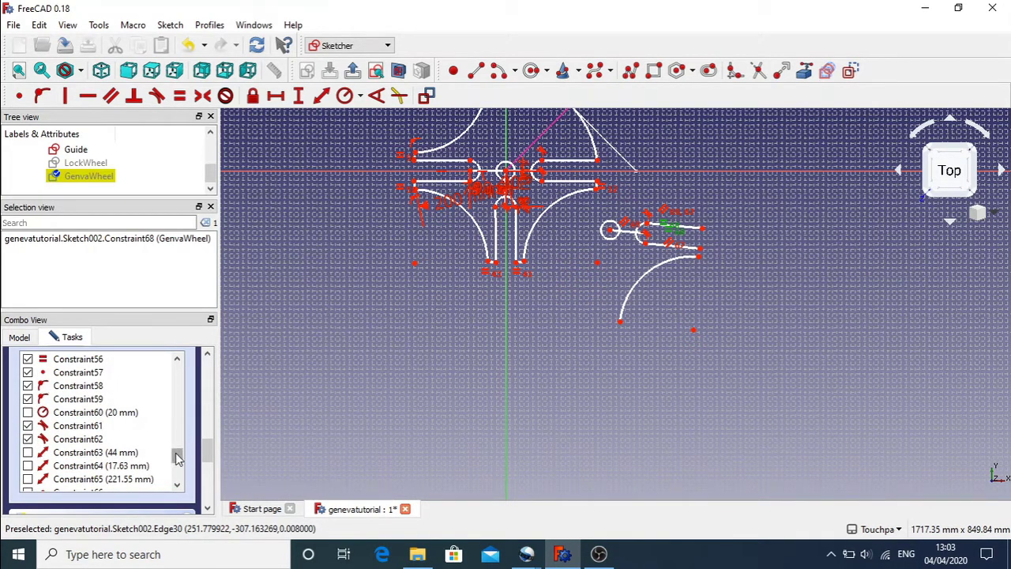
scroll(178, 442, "up", 4)
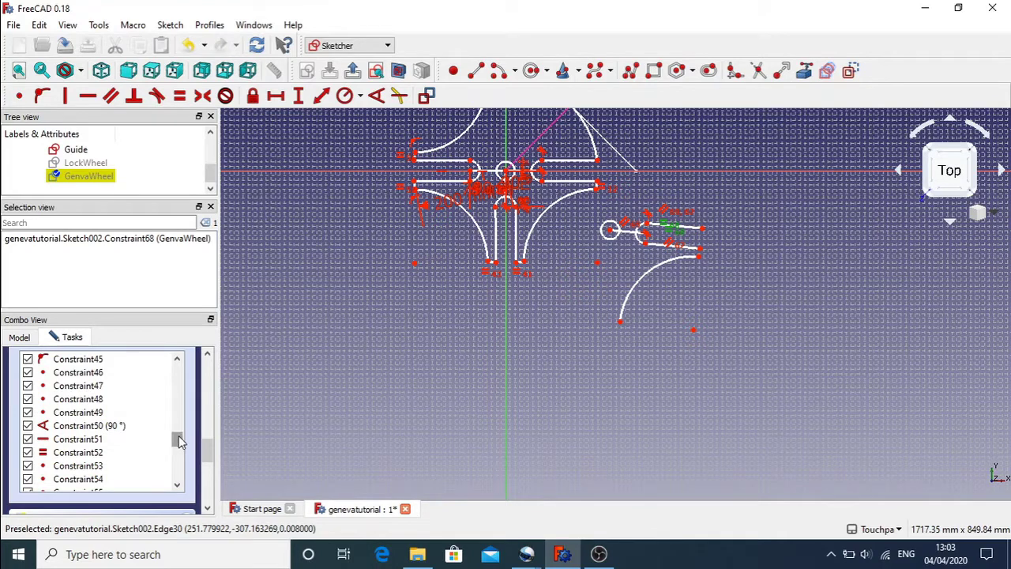
left_click(27, 426)
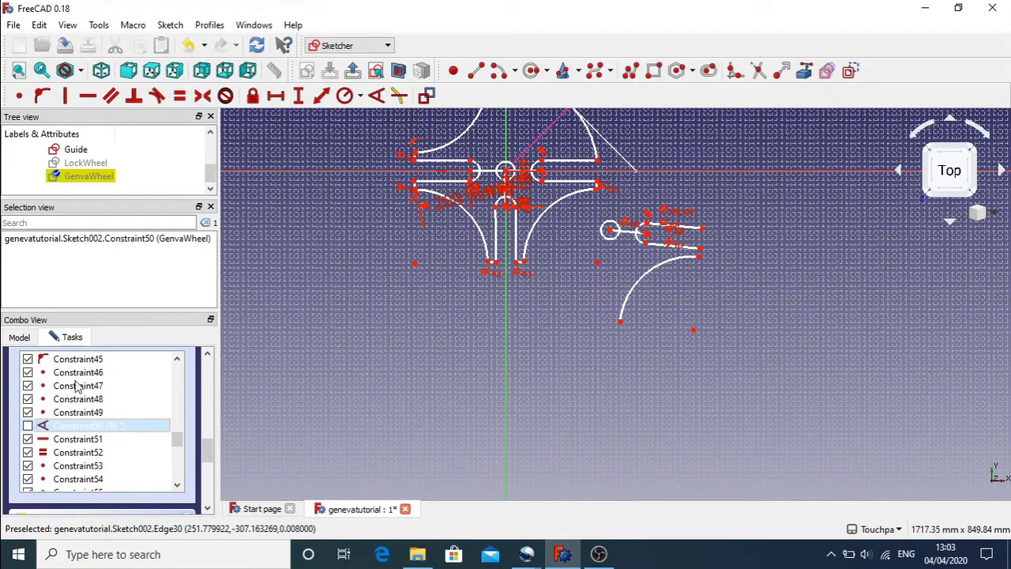
scroll(181, 442, "up", 2)
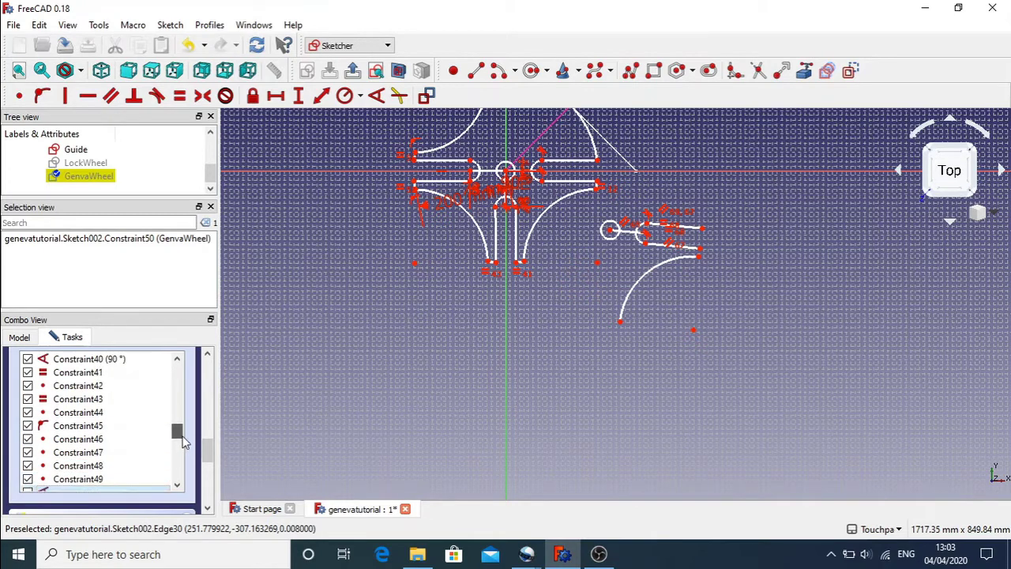
scroll(181, 443, "up", 1)
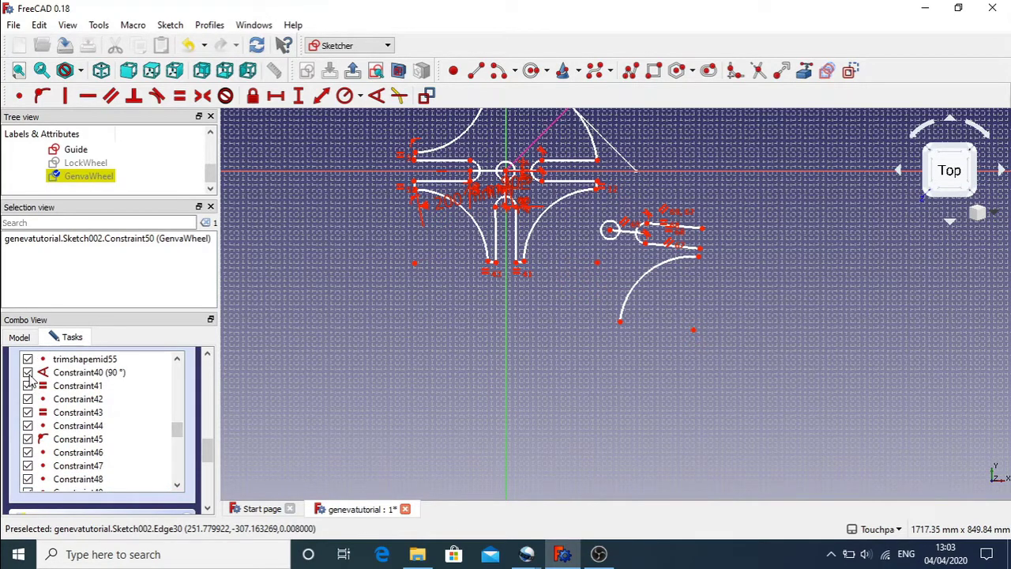
left_click_drag(174, 430, 181, 420)
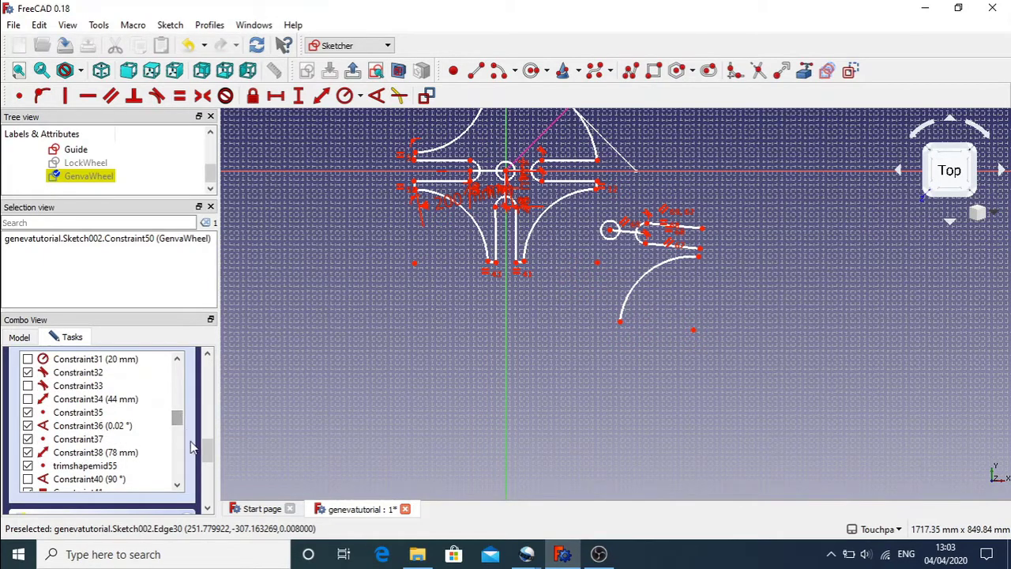
mouse_move(207, 454)
left_mouse_down()
mouse_move(208, 363)
mouse_move(208, 437)
left_mouse_up()
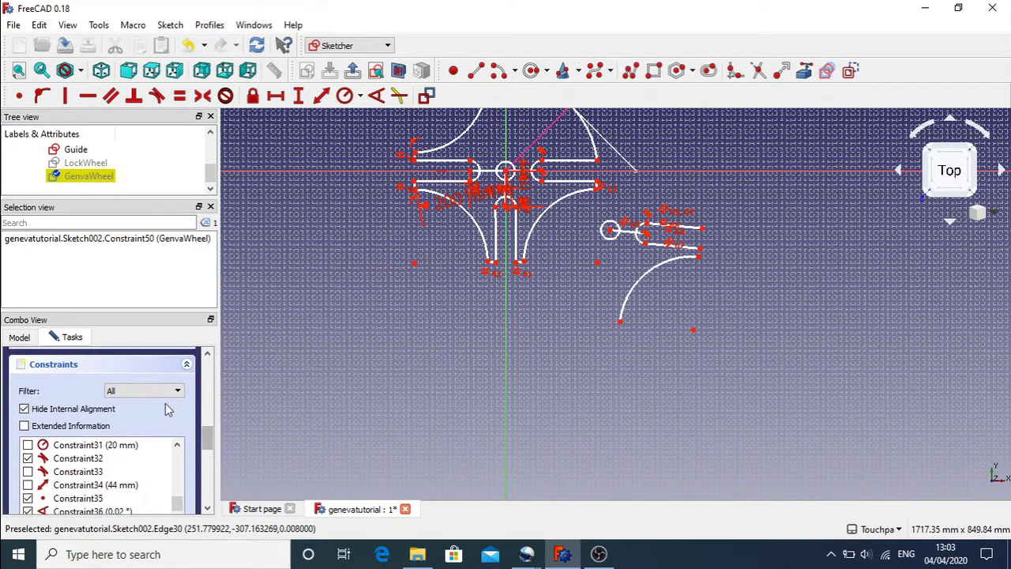
Step: Filter the Constraints list to show only Datums
left_click(166, 391)
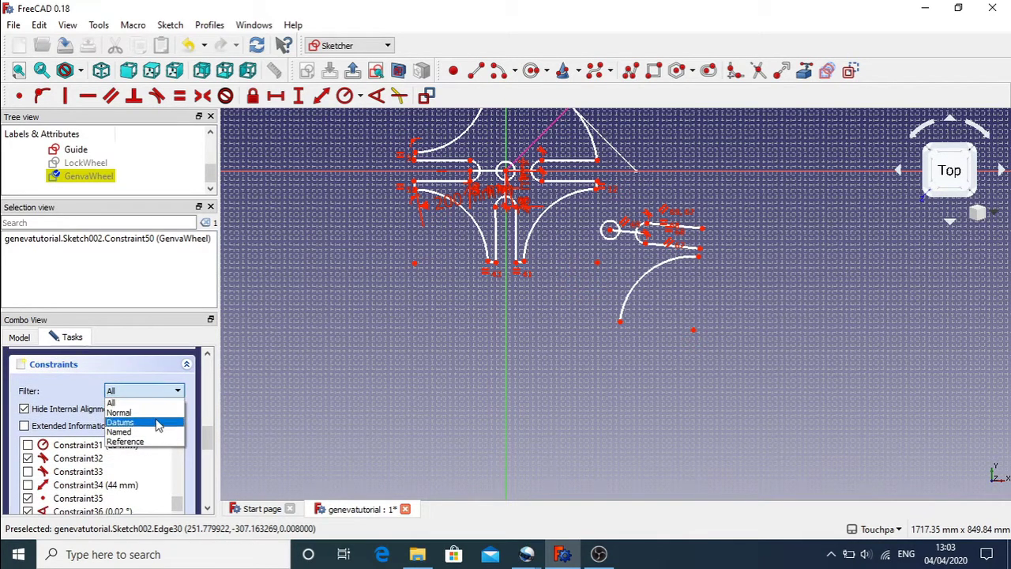
left_click(155, 424)
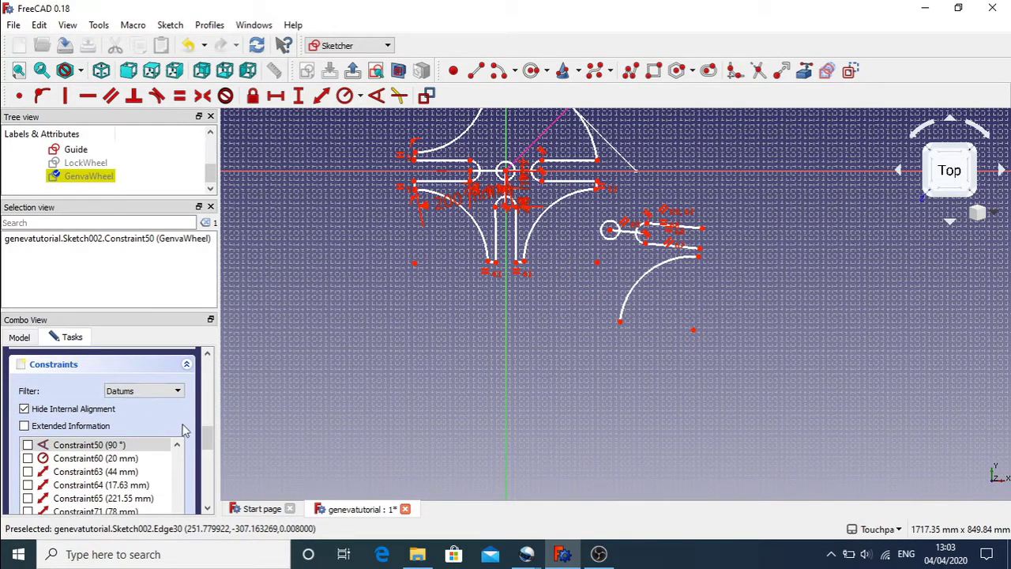
left_click_drag(208, 441, 180, 449)
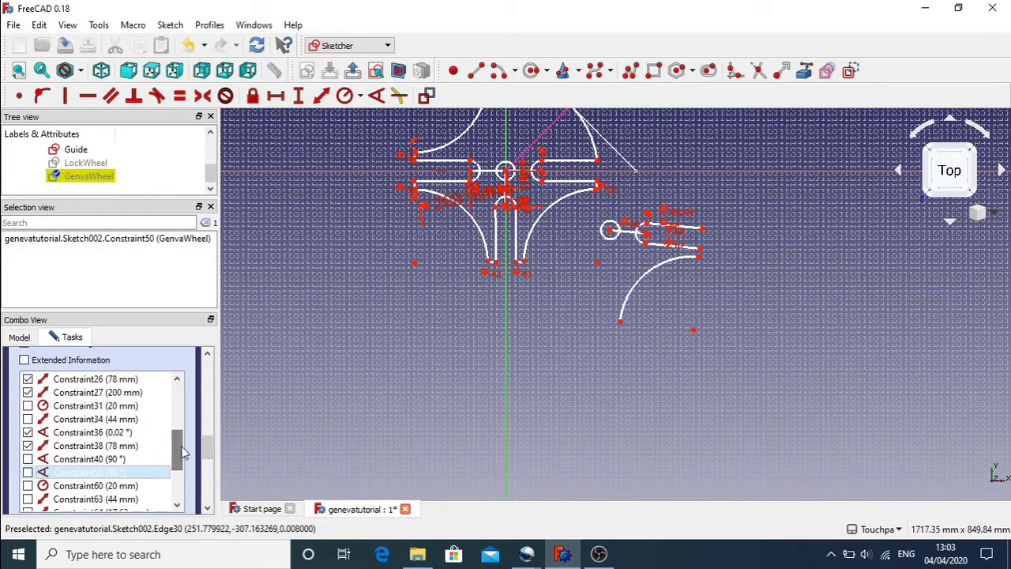
Step: Hide the 78 mm Constraint38, 200 mm Constraint27 and 78 mm Constraint26 labels
left_click(29, 446)
left_click(30, 434)
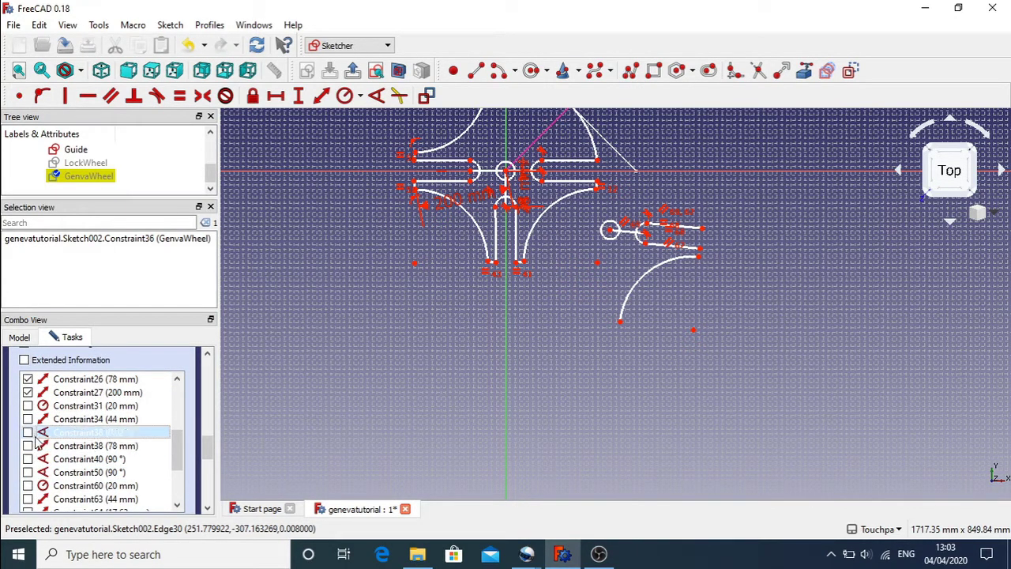
scroll(182, 457, "up", 2)
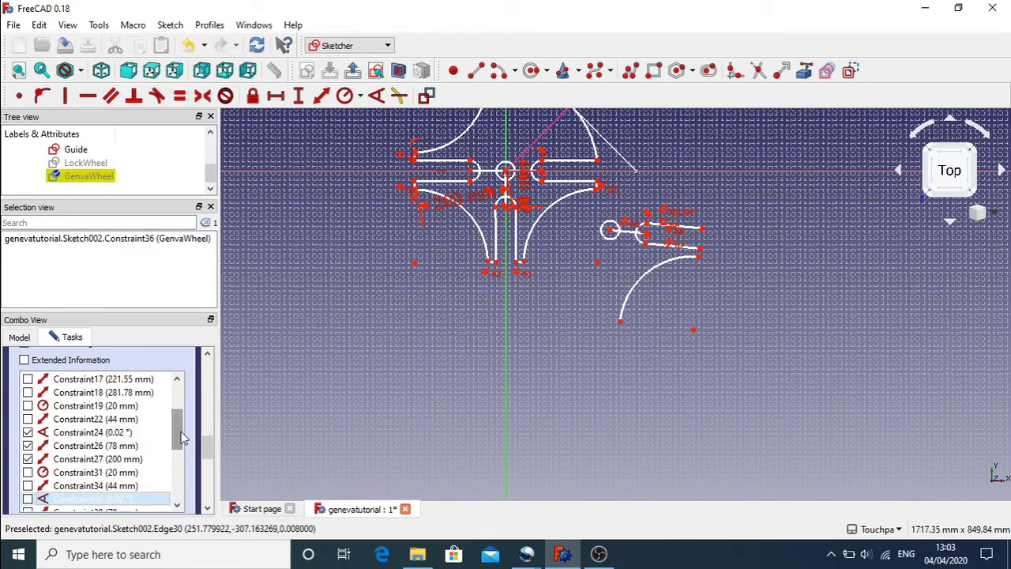
left_click(29, 460)
left_click(29, 447)
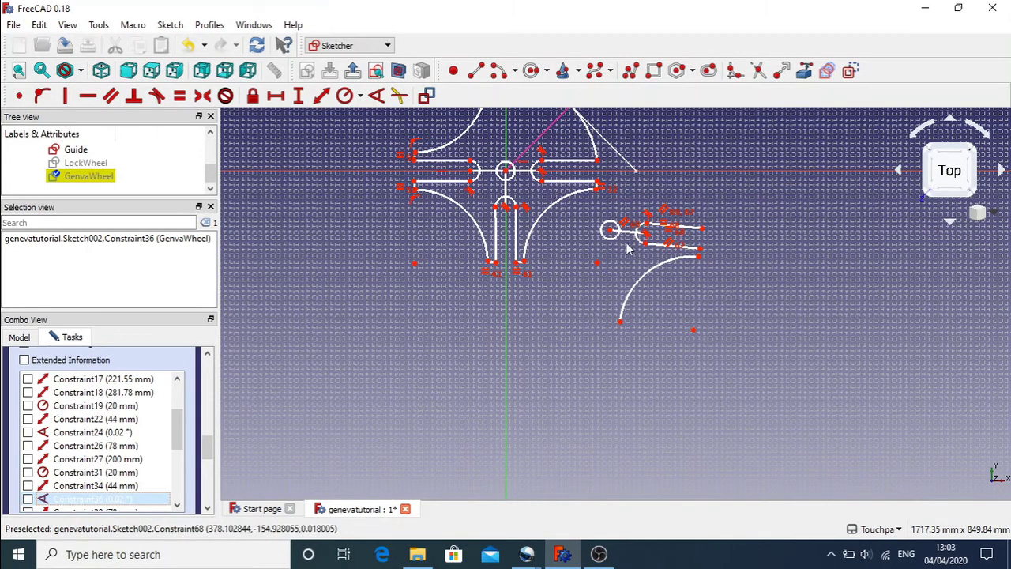
Step: Drag the spare slot's circle over to the wheel centre
mouse_move(610, 229)
left_mouse_down()
mouse_move(658, 182)
mouse_move(655, 196)
left_mouse_up()
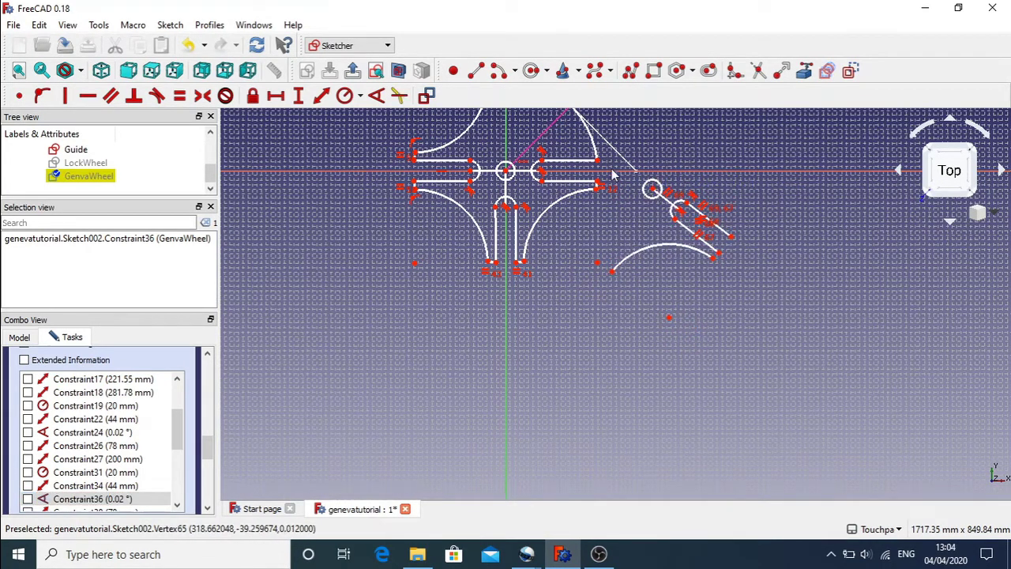
scroll(650, 162, "up", 4)
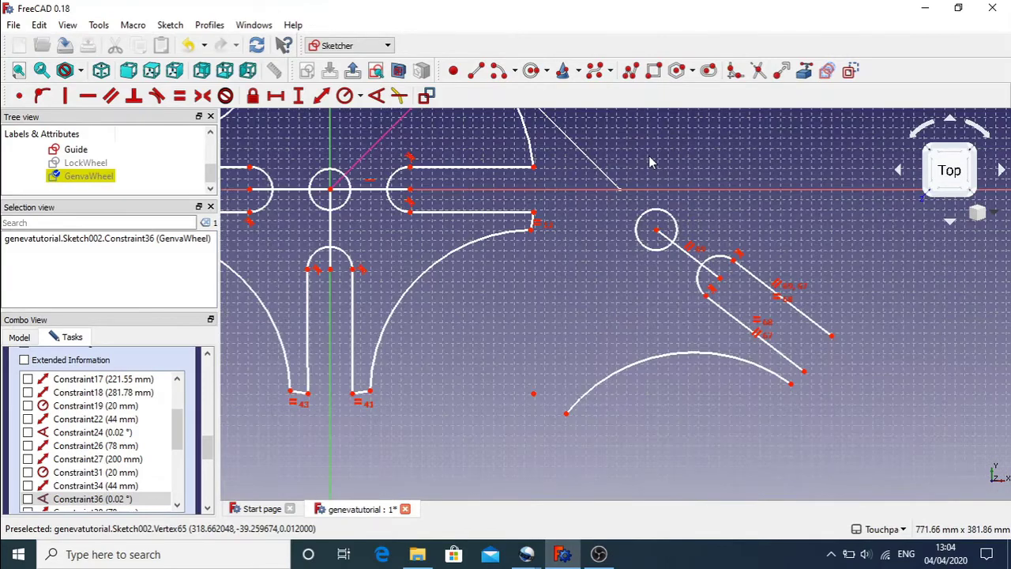
scroll(568, 229, "down", 2)
scroll(568, 229, "up", 5)
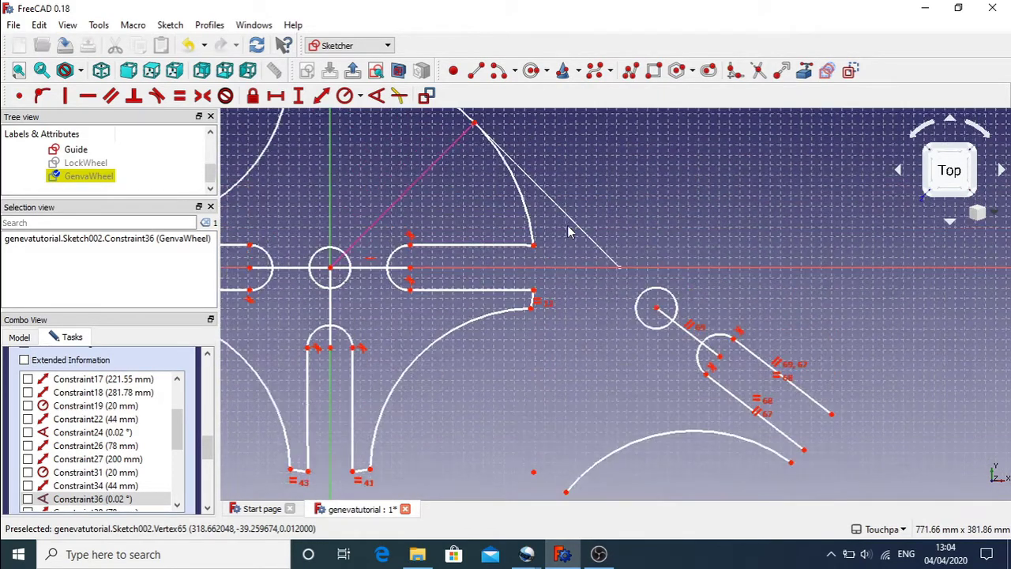
scroll(567, 229, "right", 8)
scroll(568, 229, "right", 4)
scroll(568, 229, "left", 20)
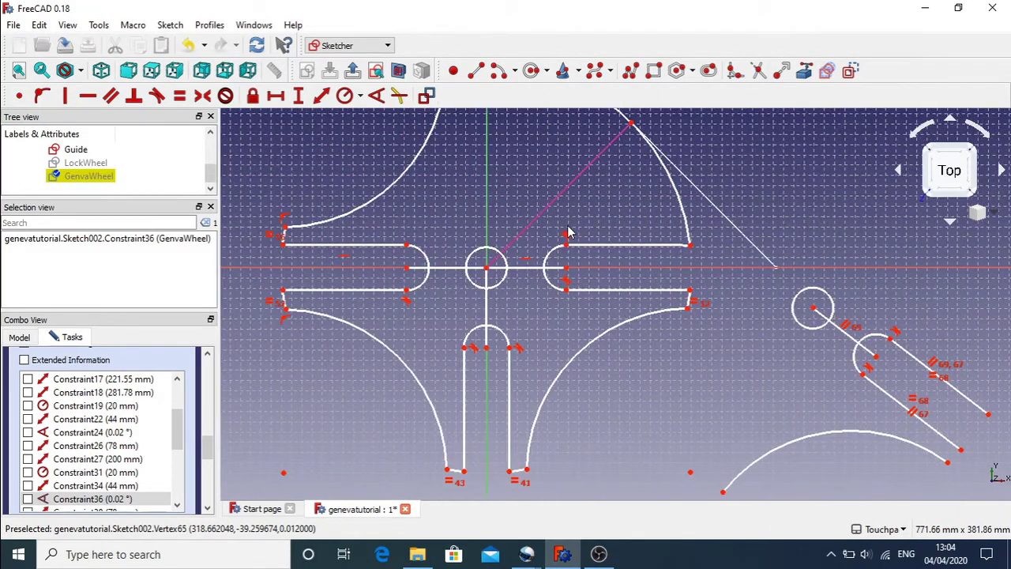
scroll(567, 229, "down", 2)
scroll(568, 229, "up", 4)
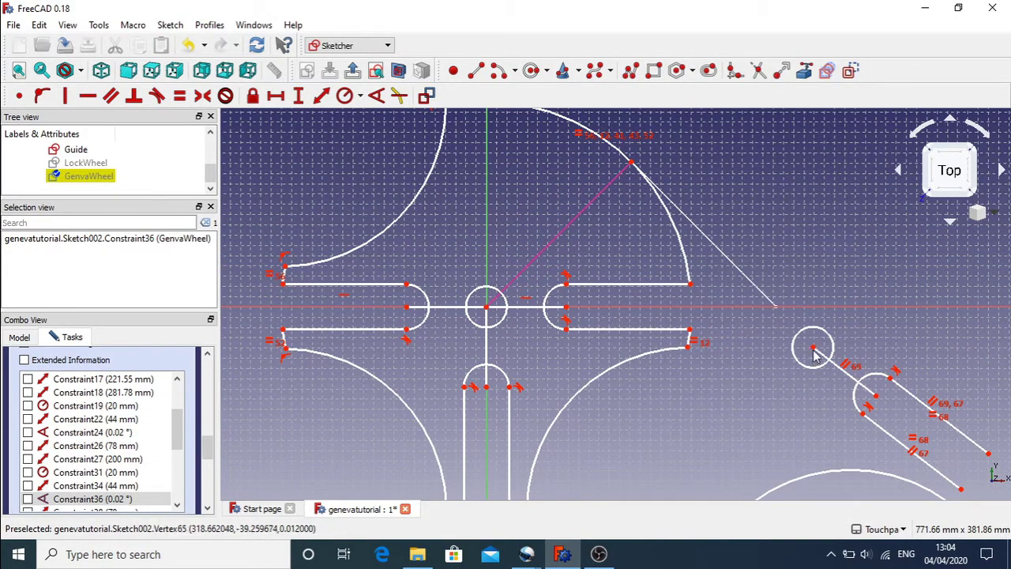
mouse_move(814, 350)
left_mouse_down()
mouse_move(573, 341)
mouse_move(455, 324)
mouse_move(478, 320)
left_mouse_up()
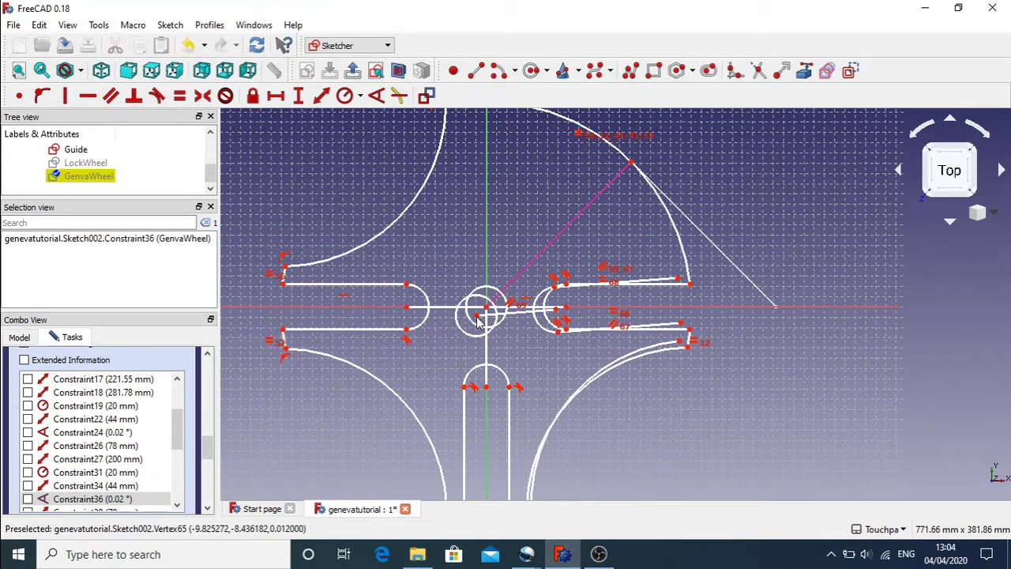
Step: Make the slot circle's centre coincident with the wheel centre and swing the slot upright
left_click(477, 318)
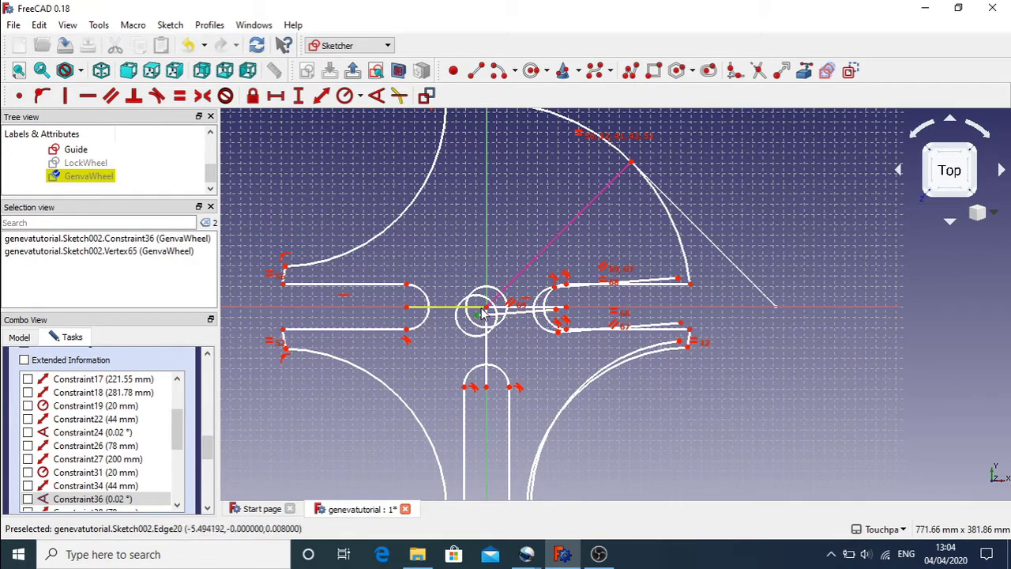
left_click(488, 310)
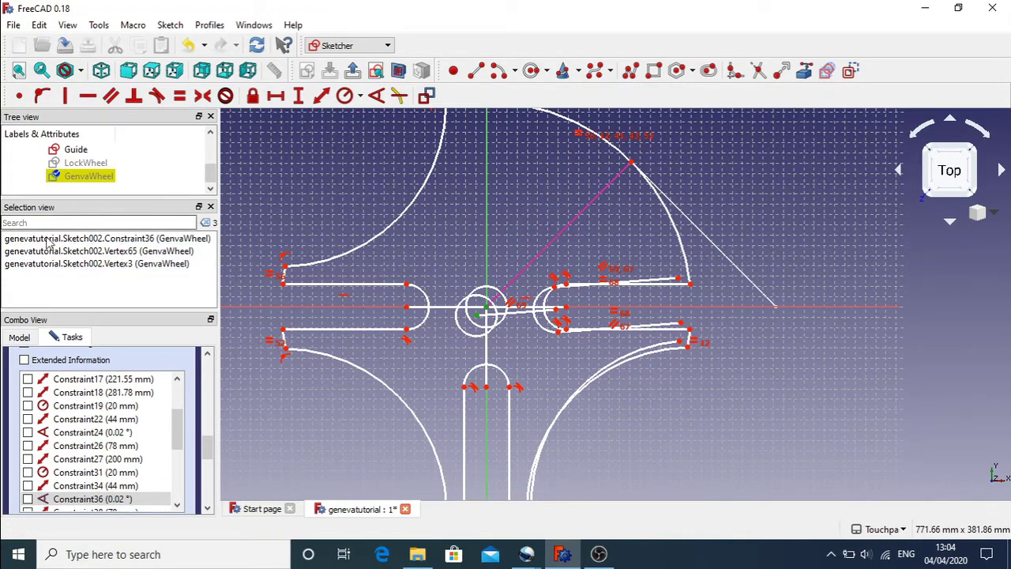
left_click(320, 218)
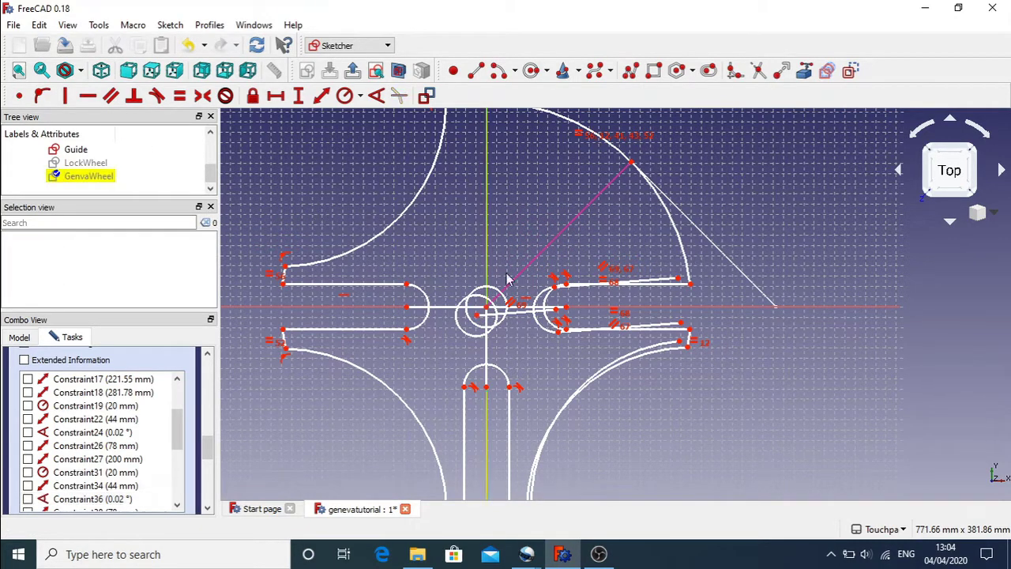
left_click(477, 316)
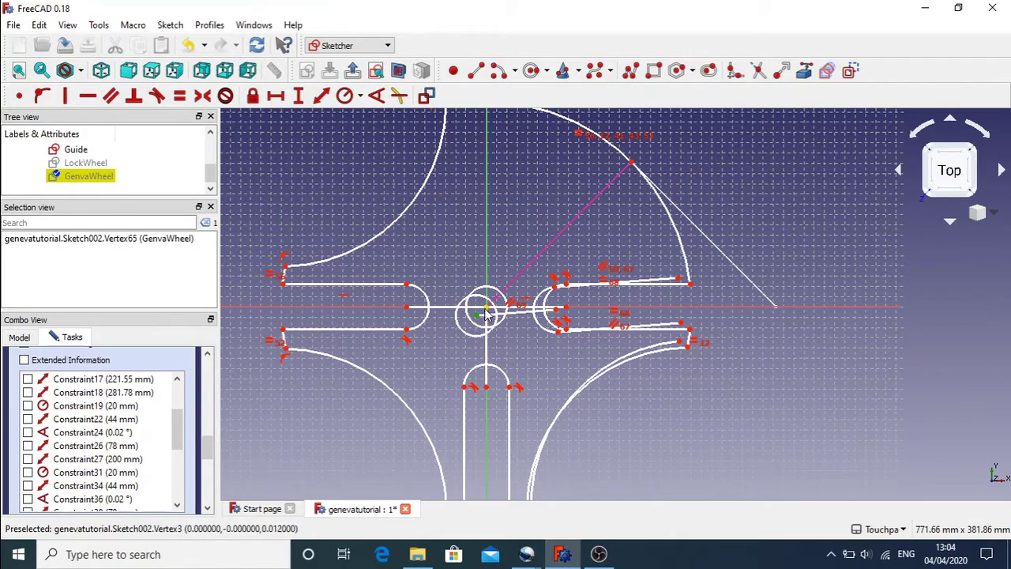
left_click(487, 314)
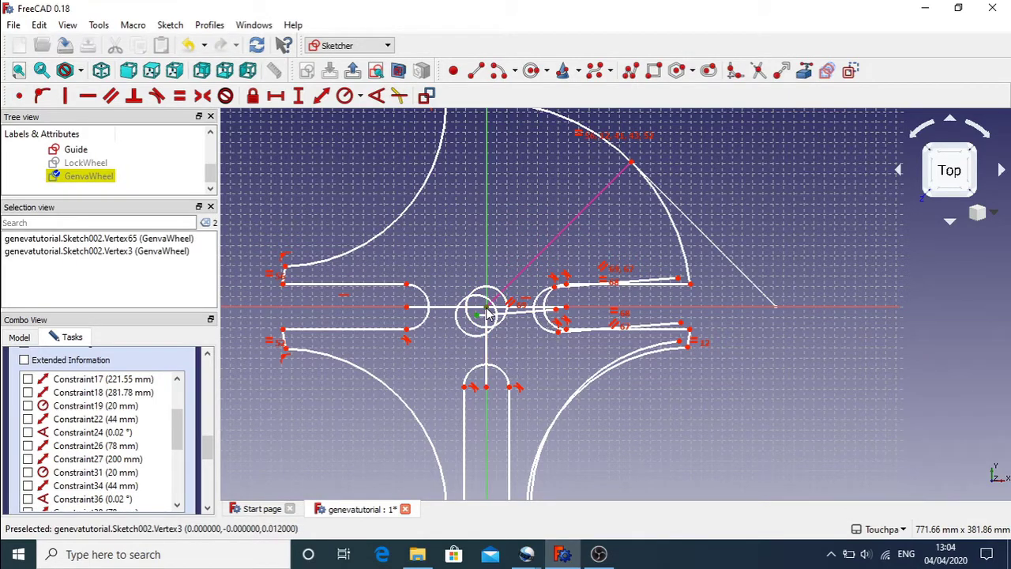
left_click(21, 95)
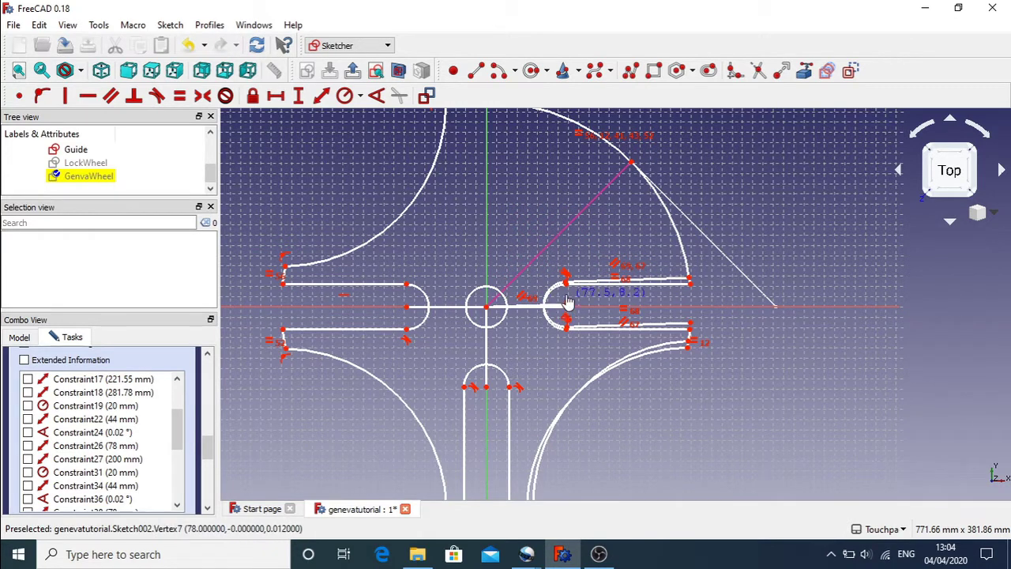
key("l")
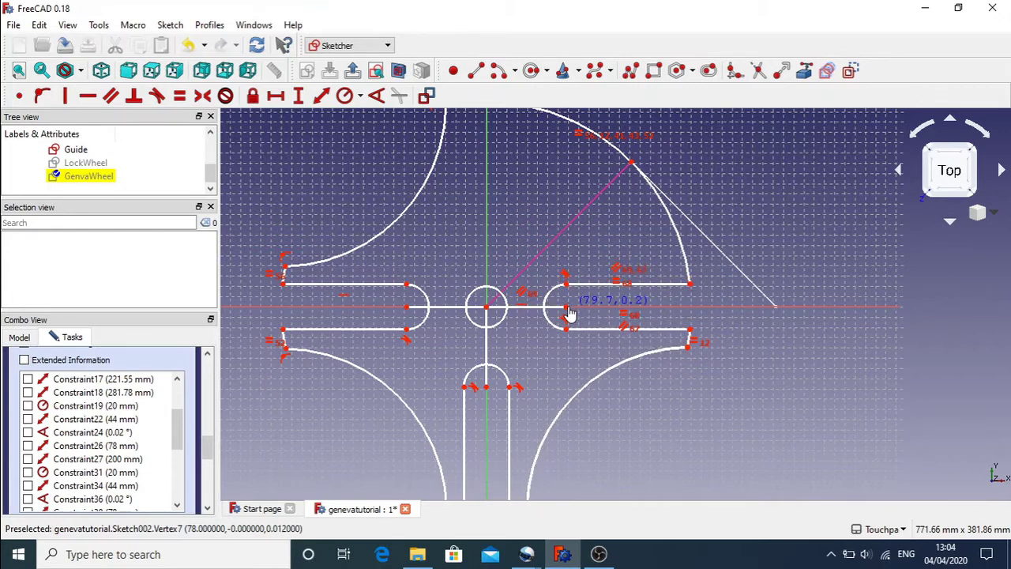
left_click_drag(571, 314, 490, 232)
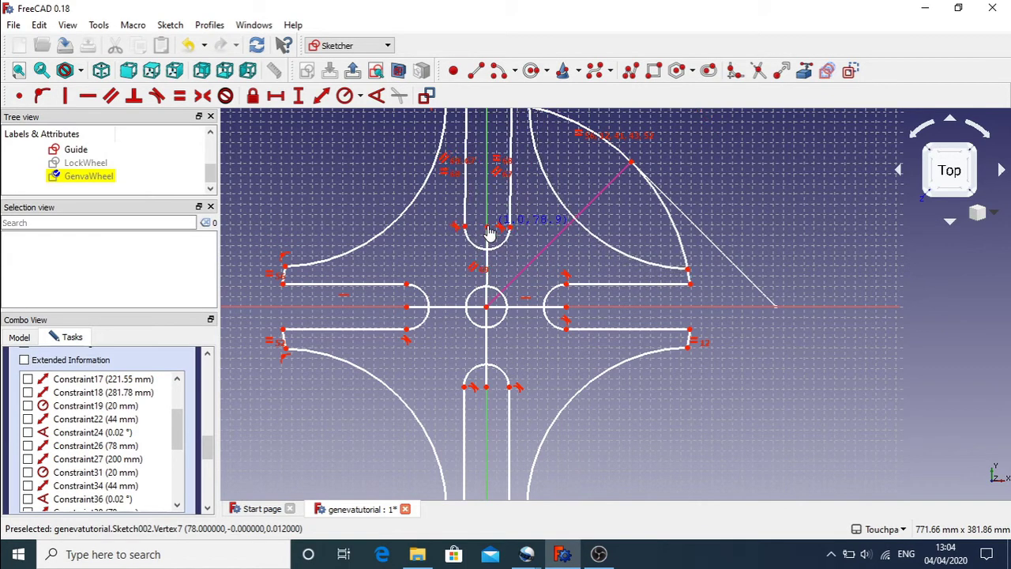
Step: Add a 90° angle constraint between the upward and right-hand slot centre lines
left_click(488, 267)
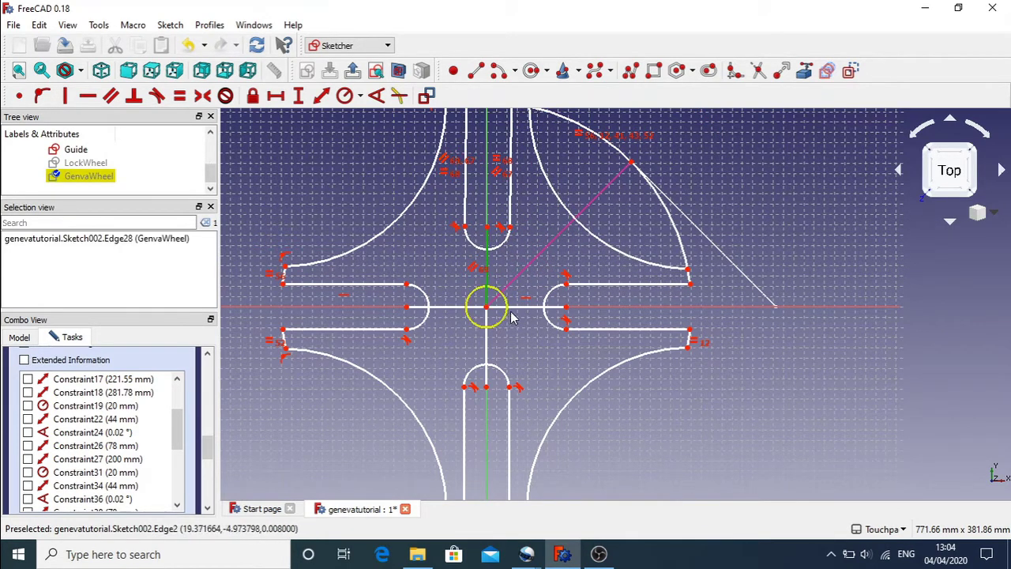
left_click(521, 314)
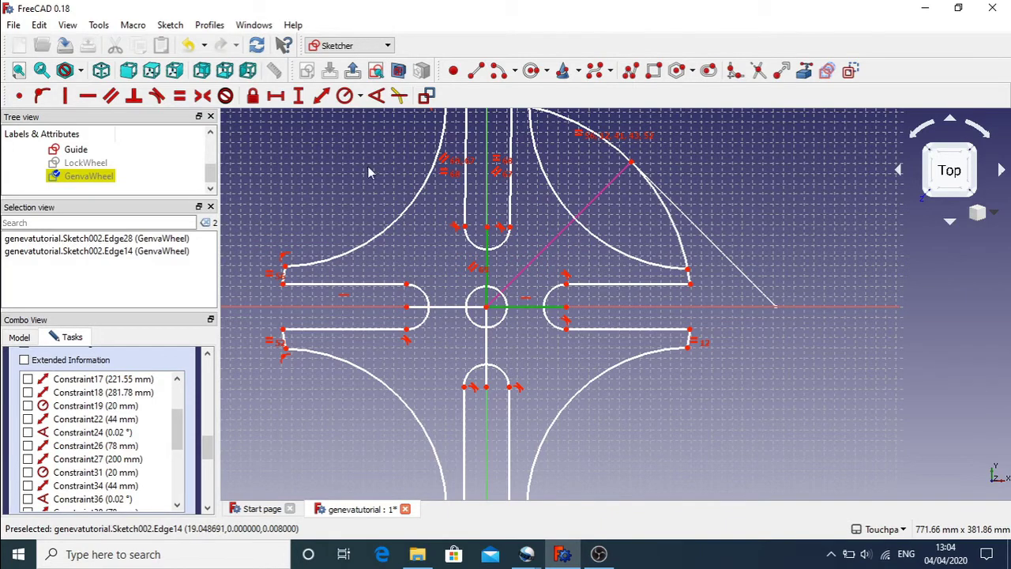
left_click(376, 95)
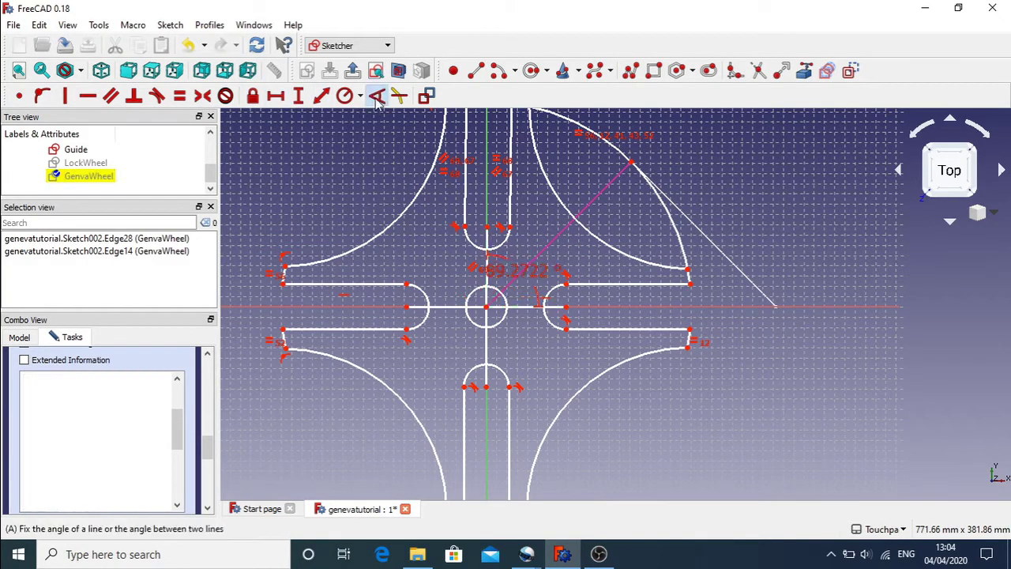
type("90")
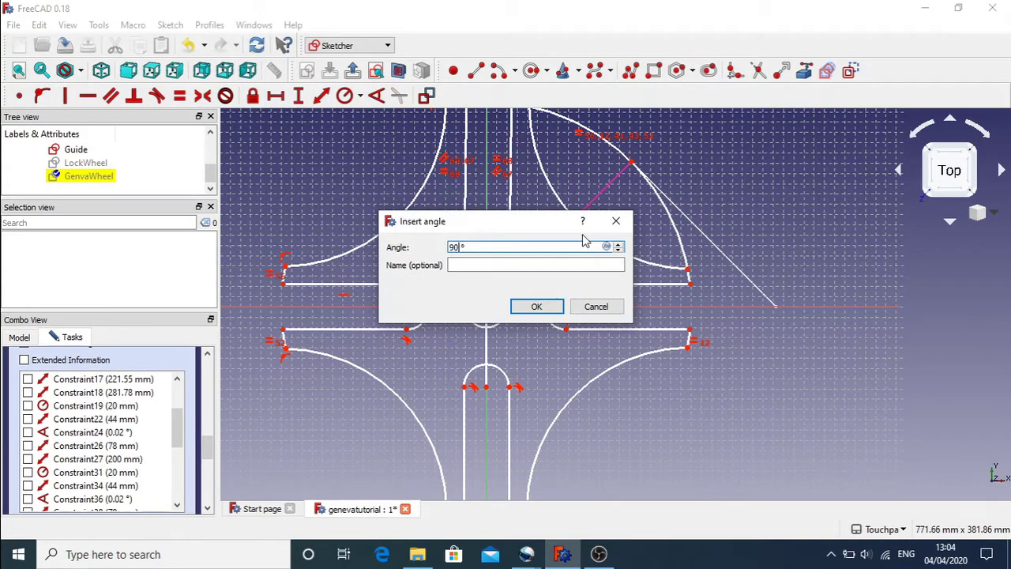
key("Return")
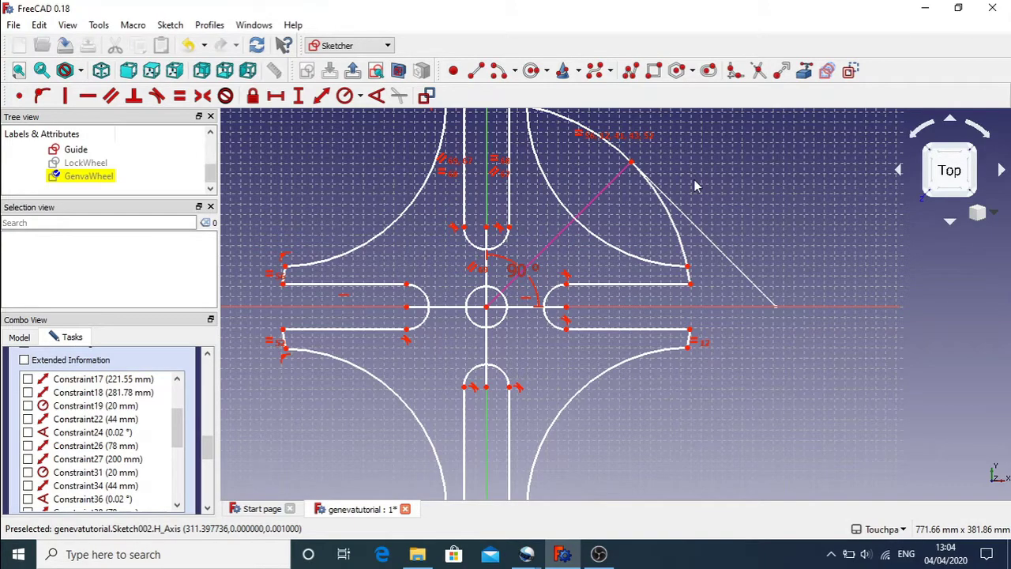
mouse_move(694, 180)
middle_mouse_down()
mouse_move(738, 242)
mouse_move(672, 275)
mouse_move(679, 252)
mouse_move(672, 256)
middle_mouse_up()
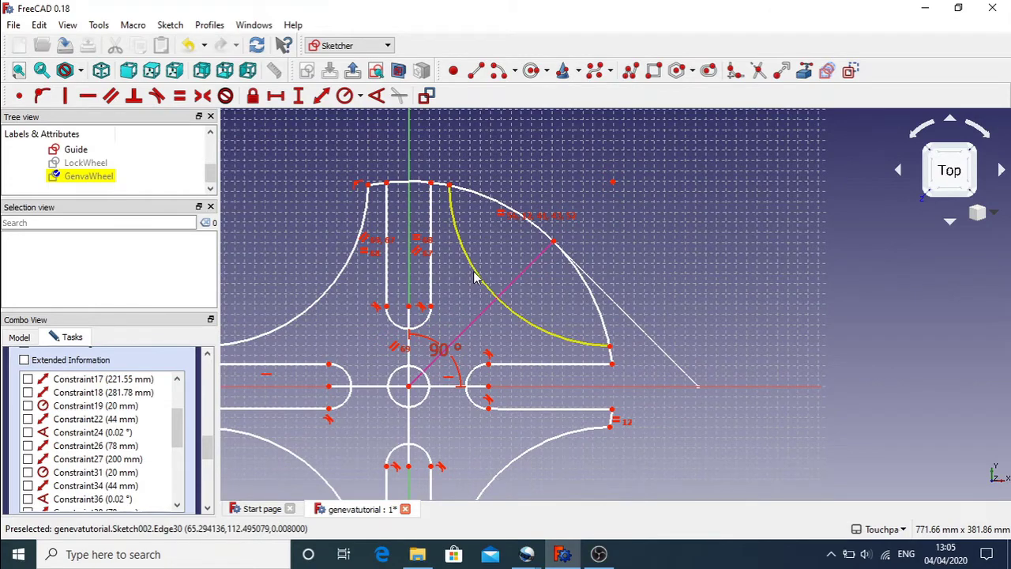
Step: Trim away the arc piece spanning the upper slot opening
scroll(475, 277, "up", 3)
scroll(474, 276, "down", 1)
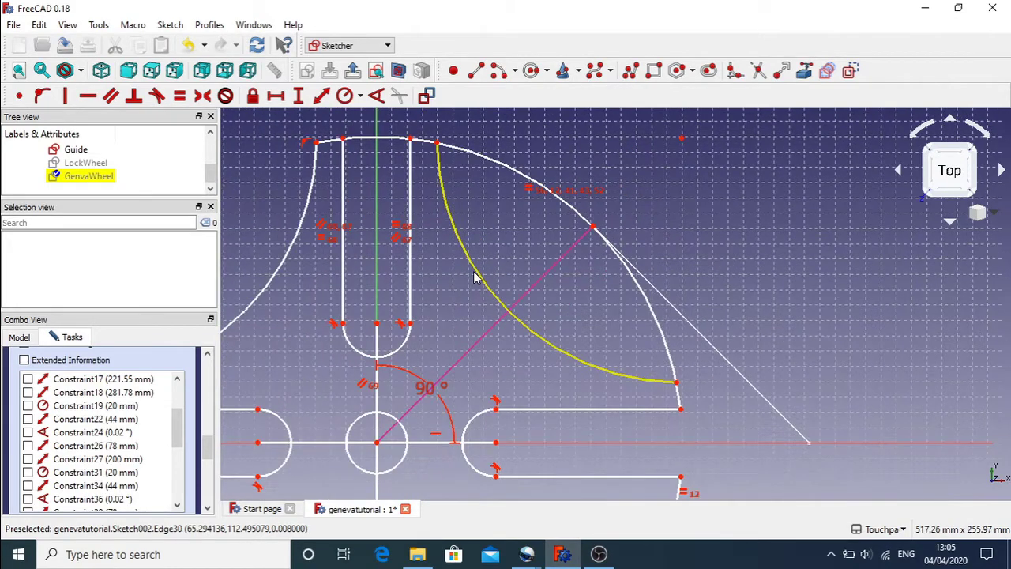
scroll(474, 276, "up", 2)
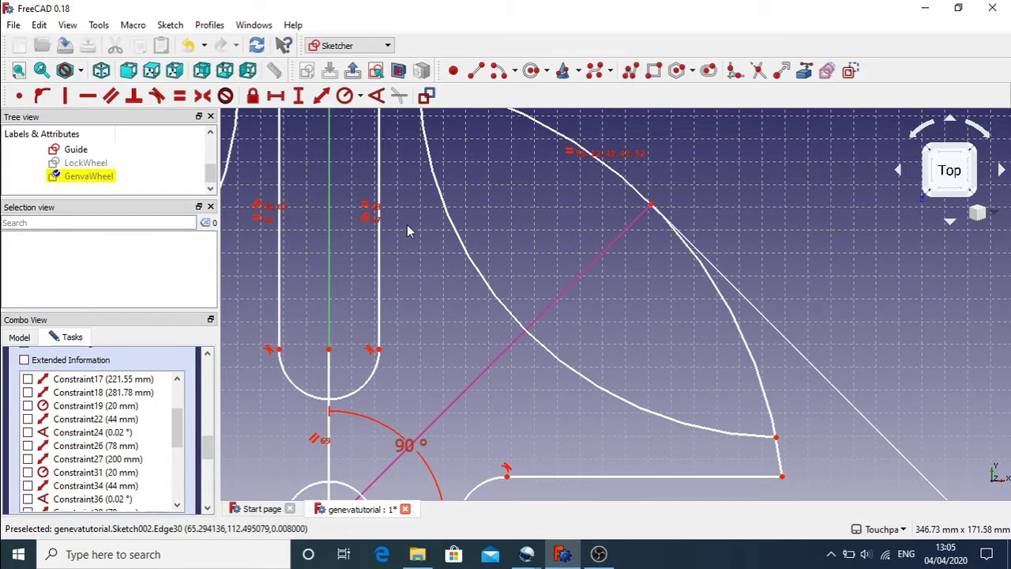
mouse_move(410, 230)
middle_mouse_down()
mouse_move(436, 293)
mouse_move(434, 323)
middle_mouse_up()
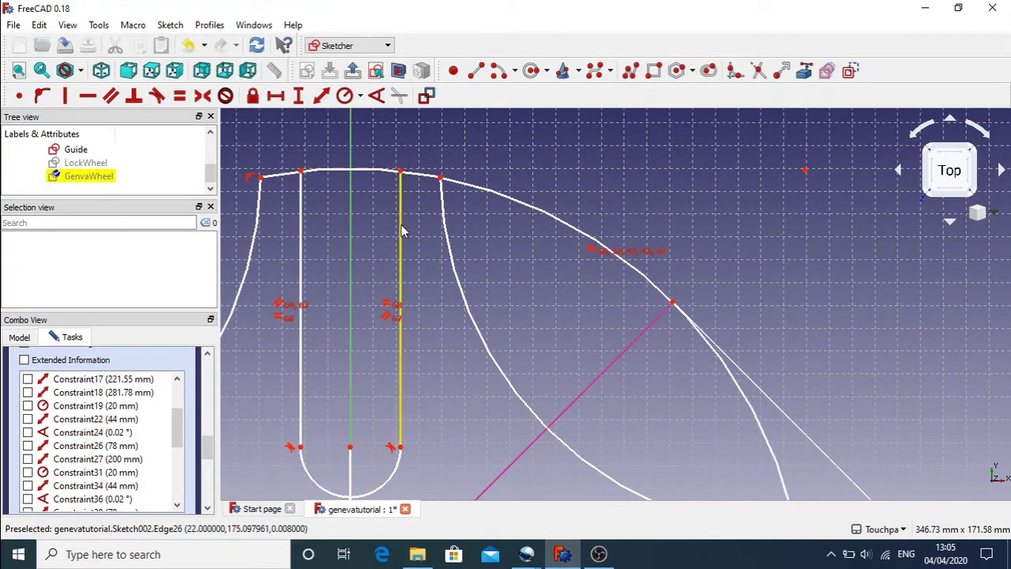
scroll(375, 160, "up", 5)
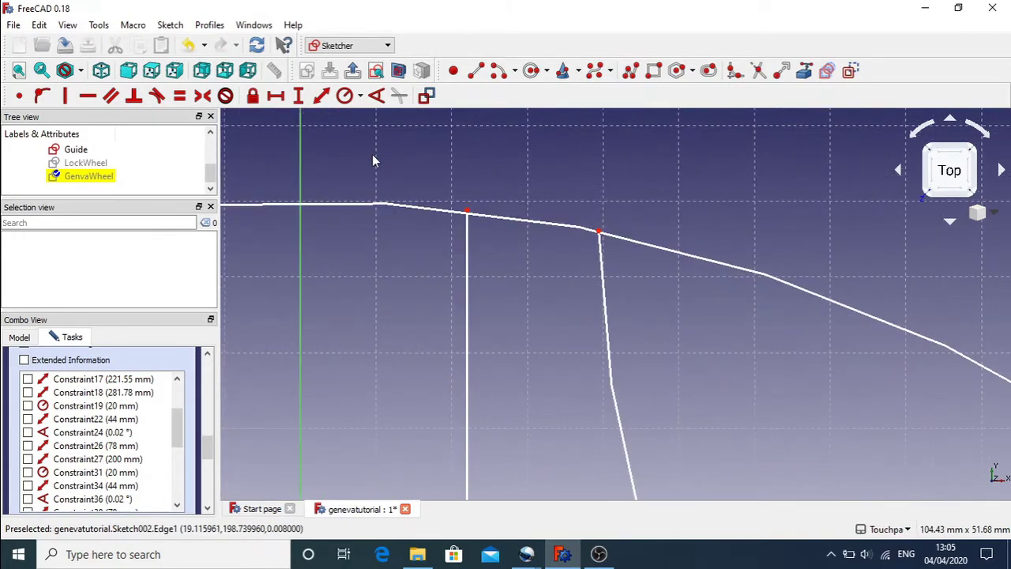
scroll(374, 160, "down", 4)
scroll(374, 160, "up", 7)
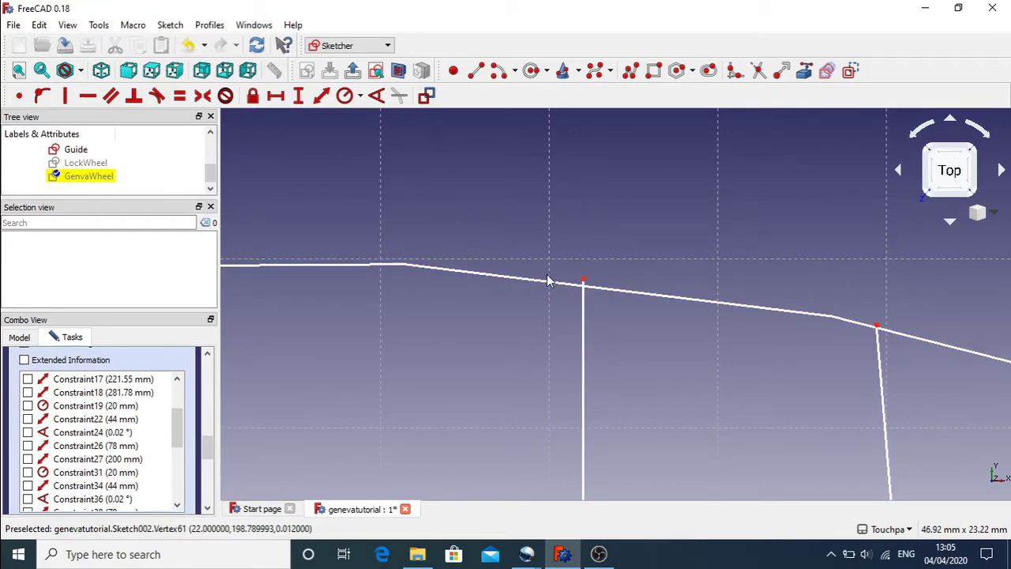
scroll(555, 273, "down", 8)
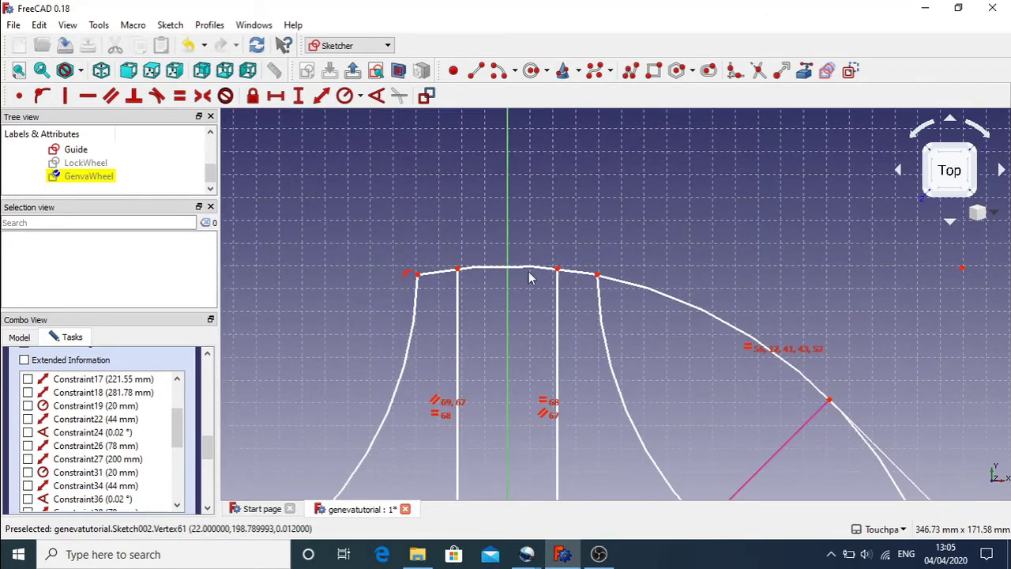
left_click(757, 71)
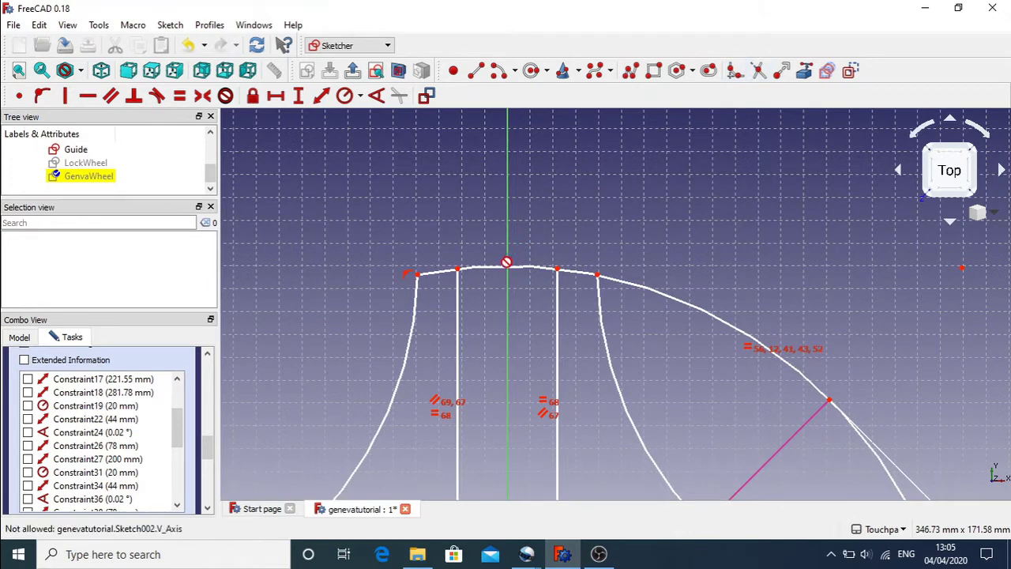
left_click(507, 265)
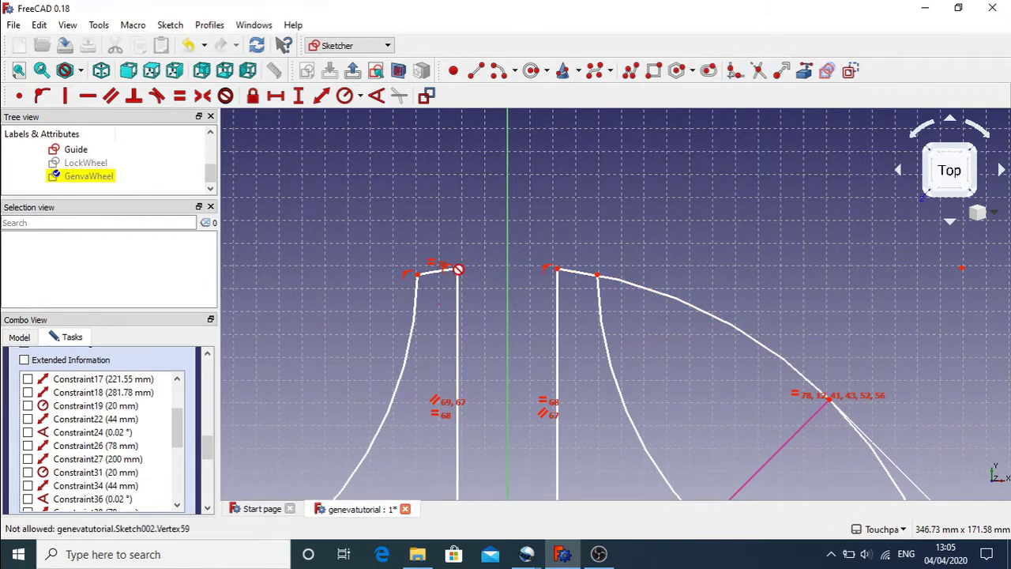
Step: Constrain the slot edge's end point onto the sloped edge with Point on Object
scroll(550, 259, "up", 10)
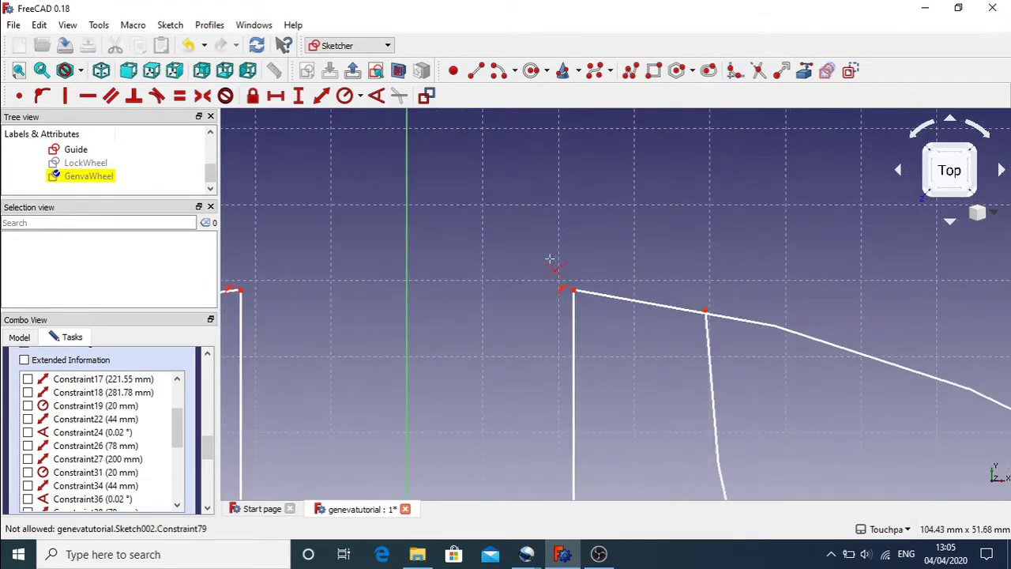
scroll(550, 259, "down", 10)
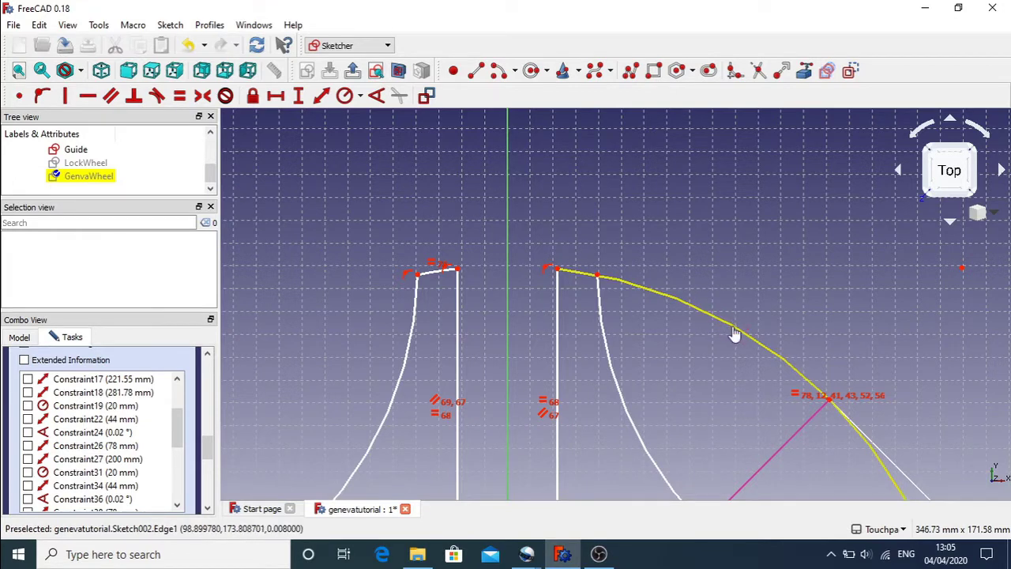
scroll(788, 276, "down", 5)
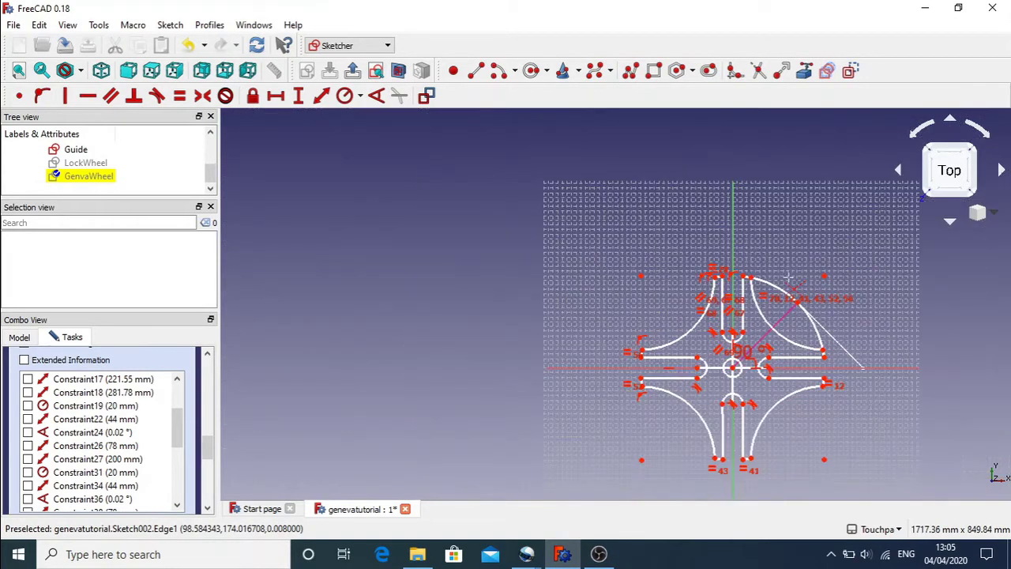
scroll(788, 277, "up", 2)
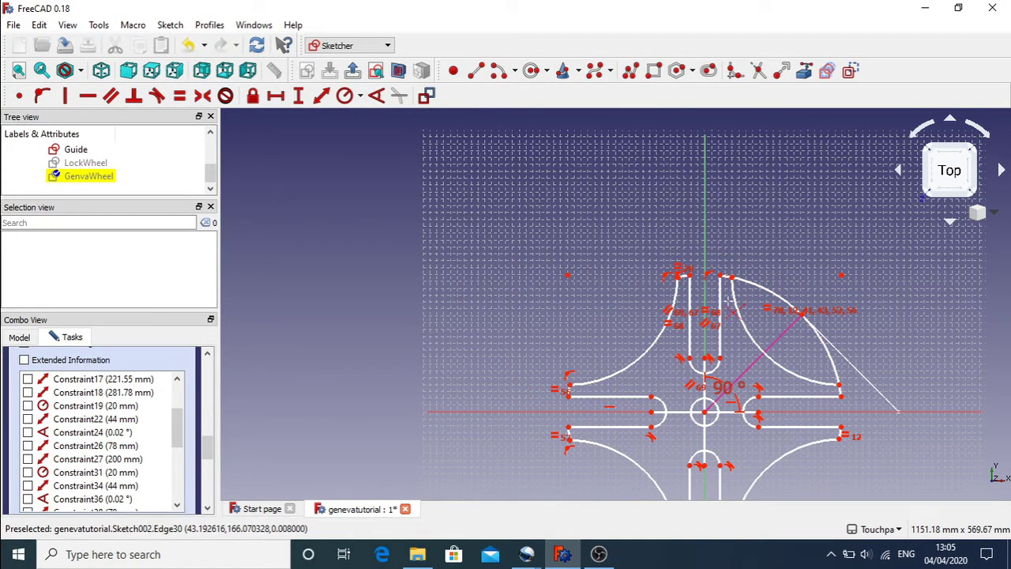
scroll(728, 301, "up", 5)
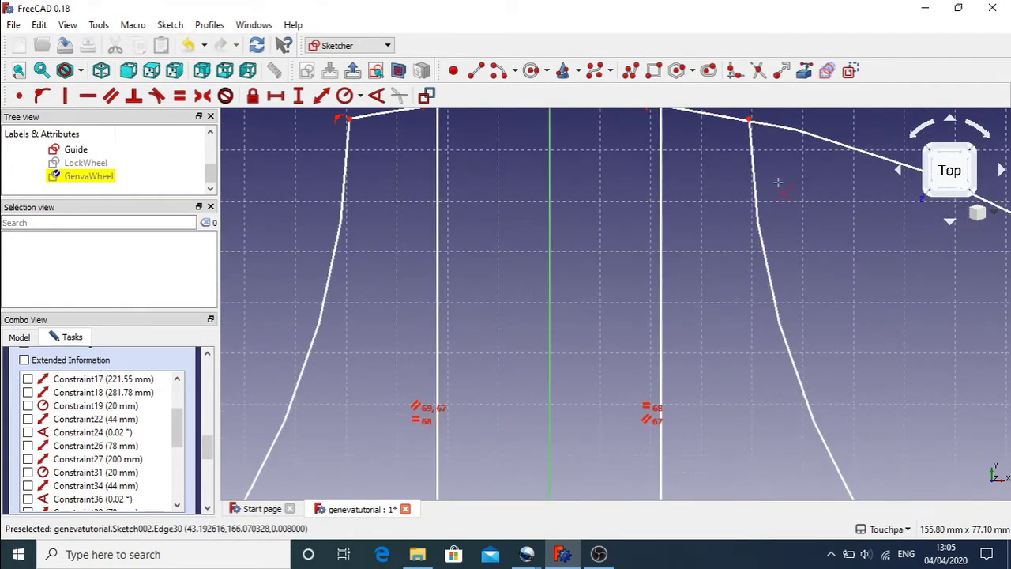
left_click(750, 121)
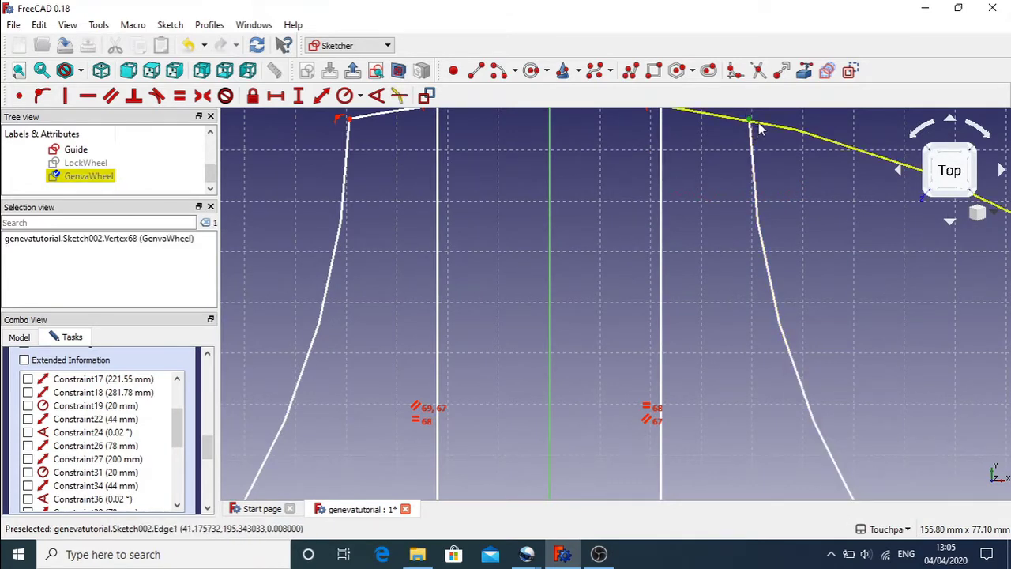
left_click(758, 128)
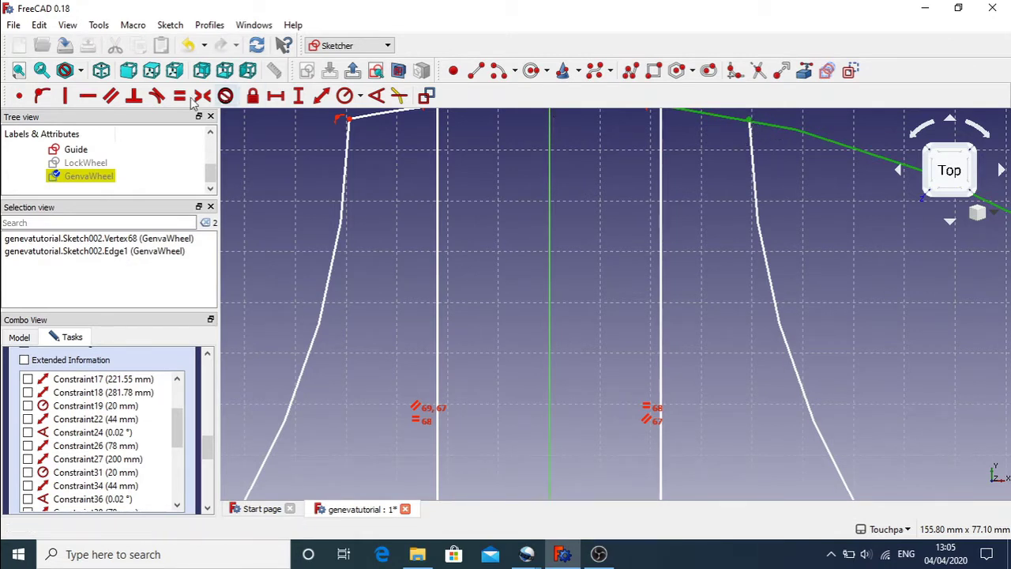
left_click(44, 95)
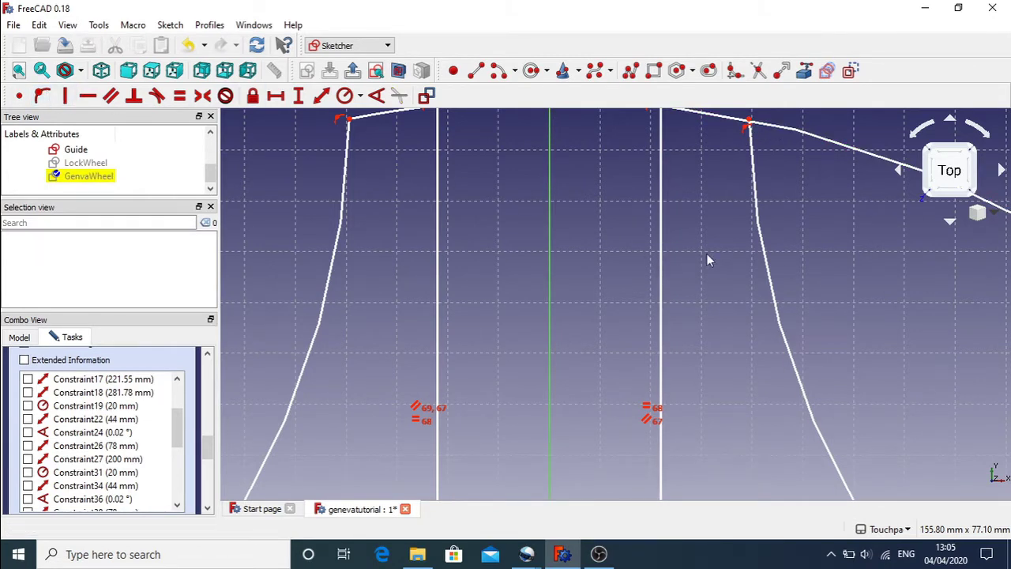
Step: Constrain the curved edge's end point onto the outer arc with Point on Object
scroll(715, 251, "down", 5)
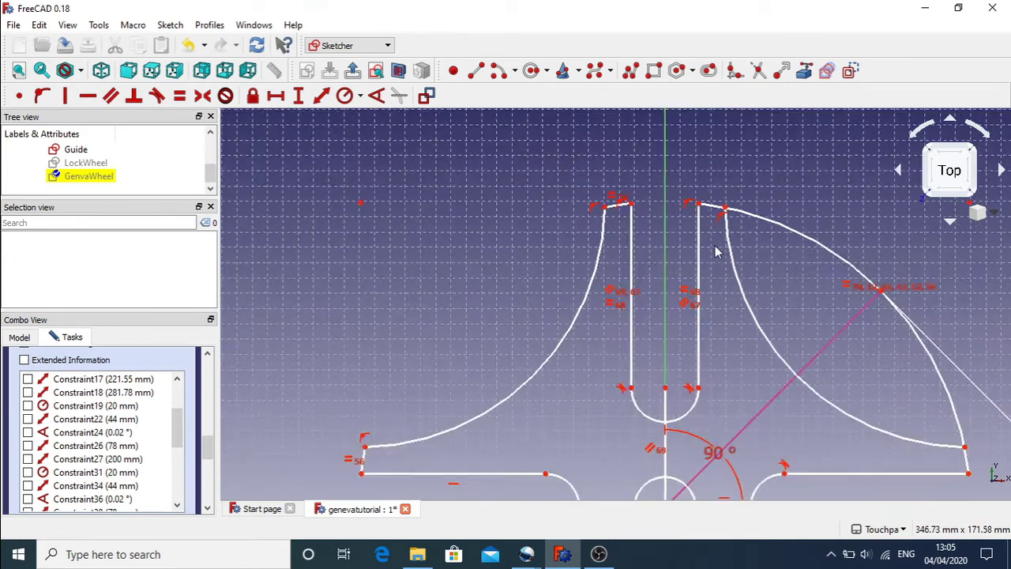
left_click(965, 448)
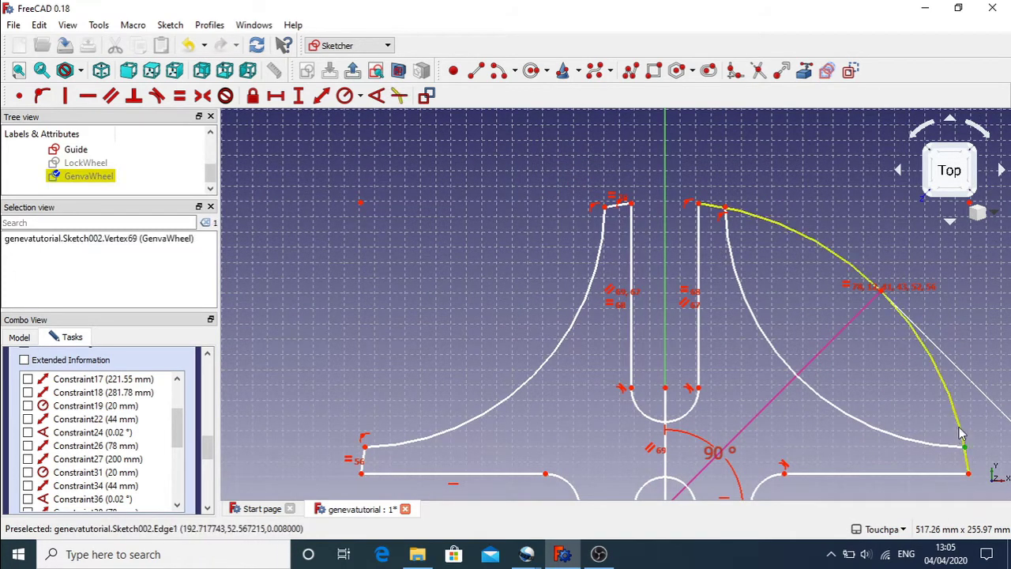
left_click(963, 430)
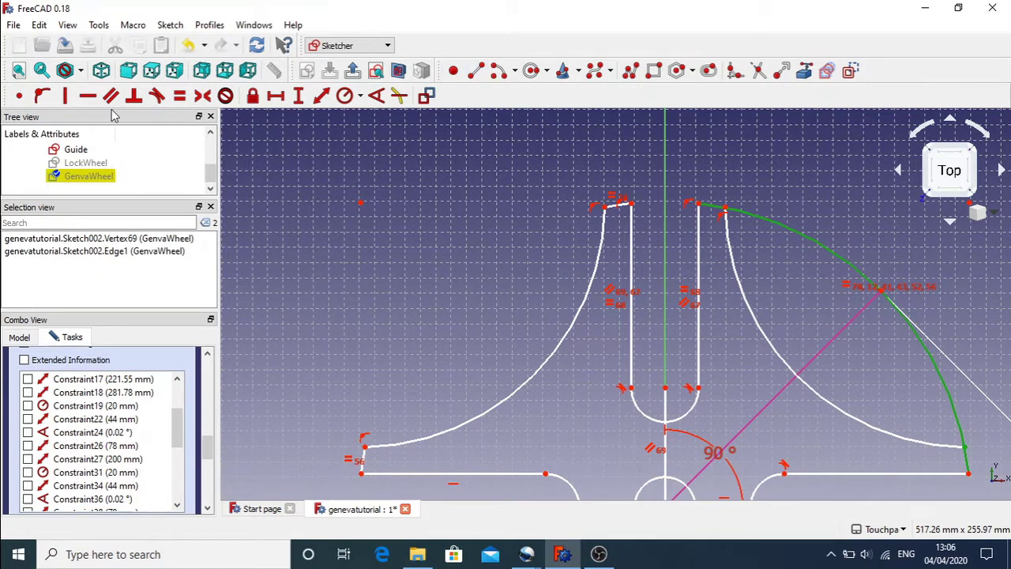
left_click(43, 95)
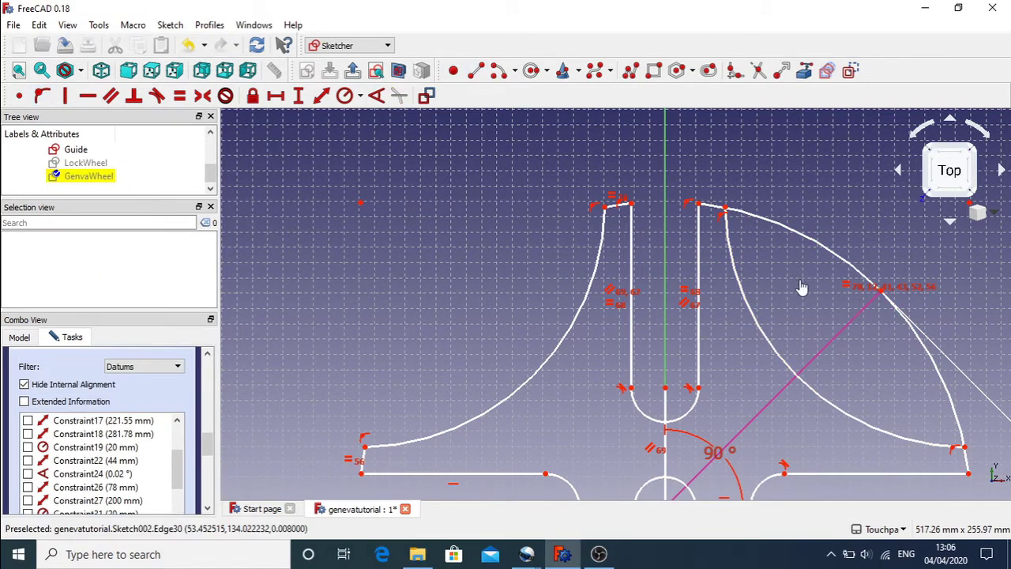
Step: Trim the upper-right piece of the outer arc, then undo to restore it
left_click(758, 71)
left_click(828, 253)
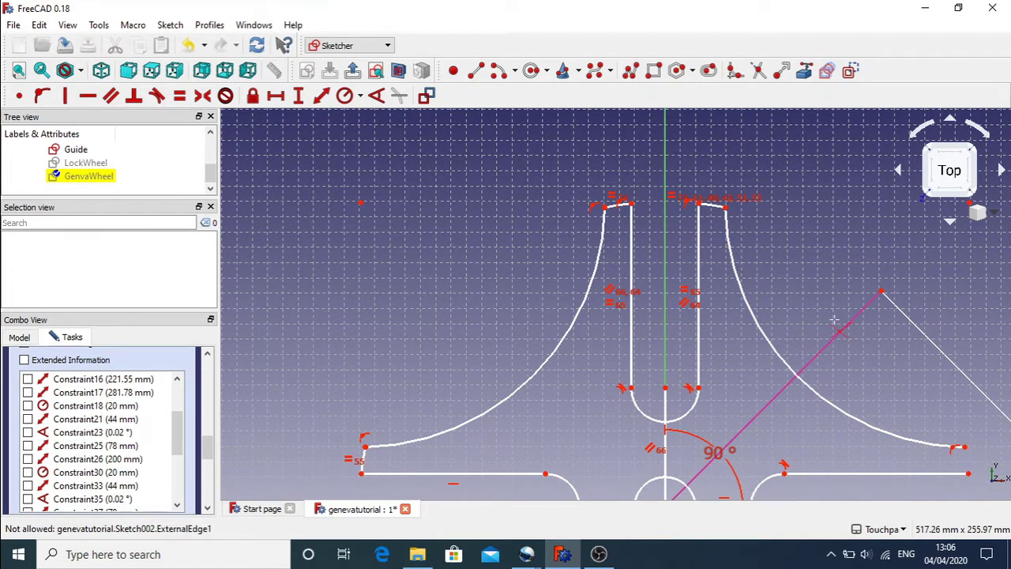
key("ctrl+z")
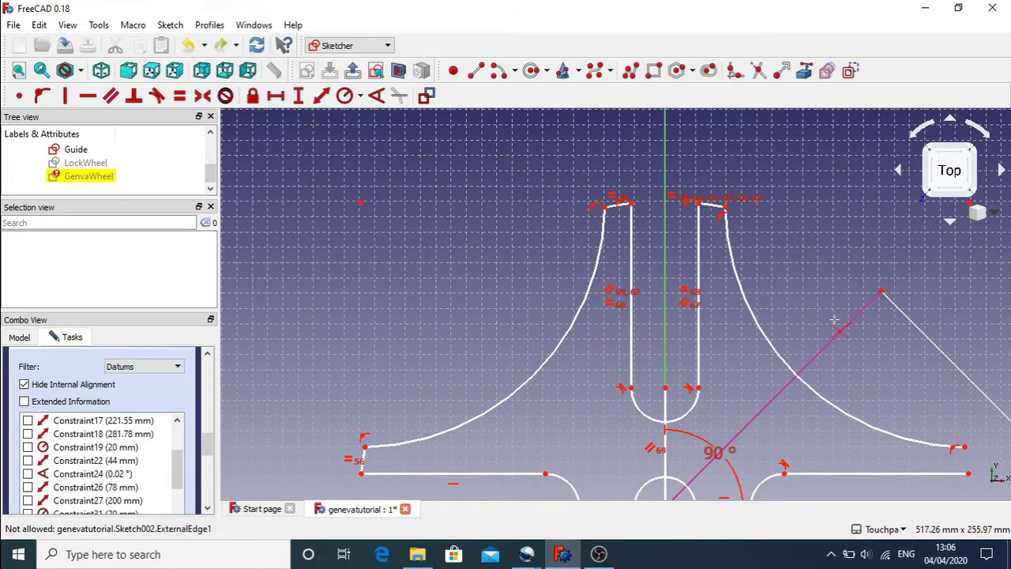
key("ctrl+z")
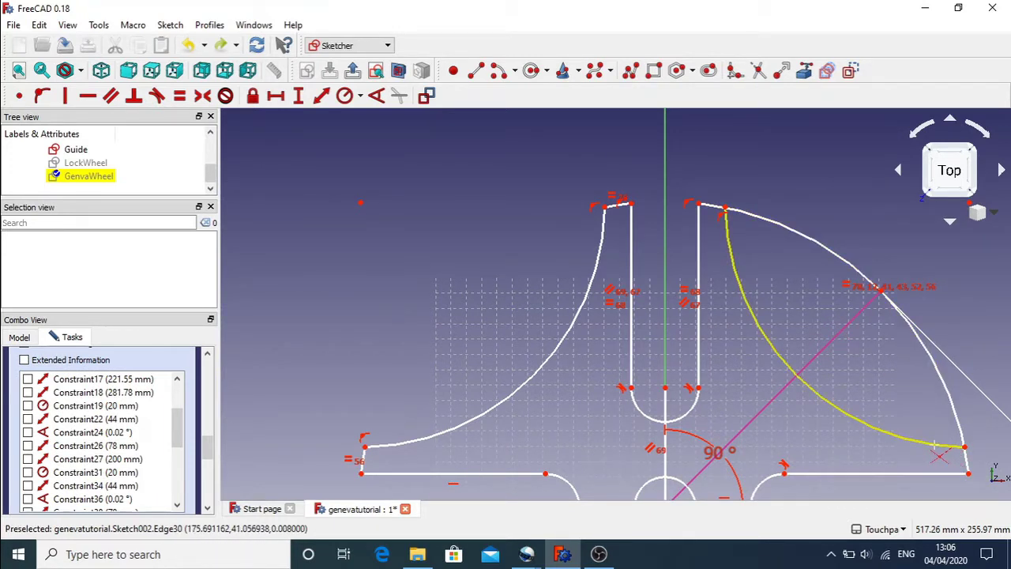
Step: Select the lower-right corner point and its adjoining curved edge for a constraint
middle_click_drag(935, 447, 615, 330)
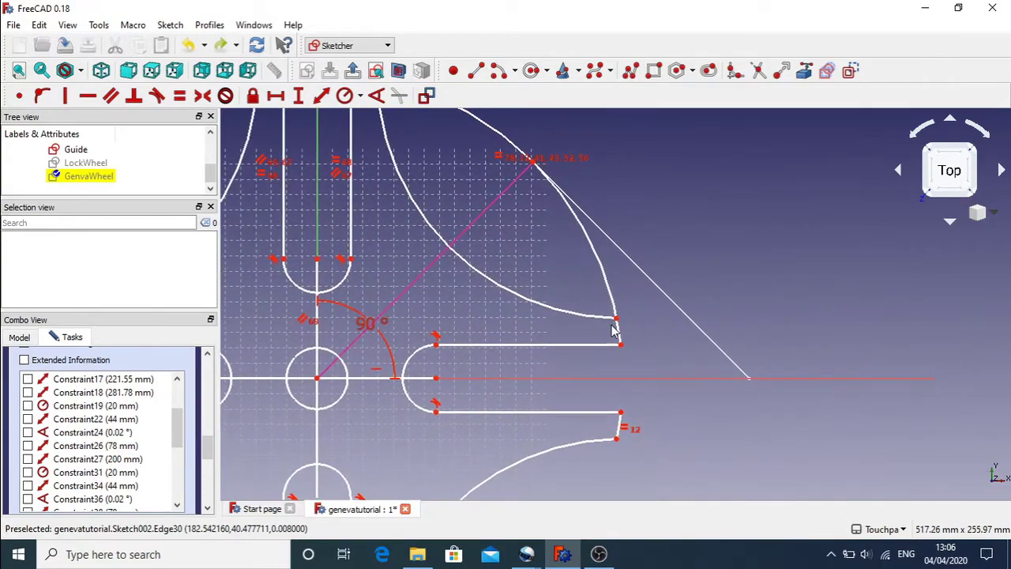
scroll(580, 334, "up", 6)
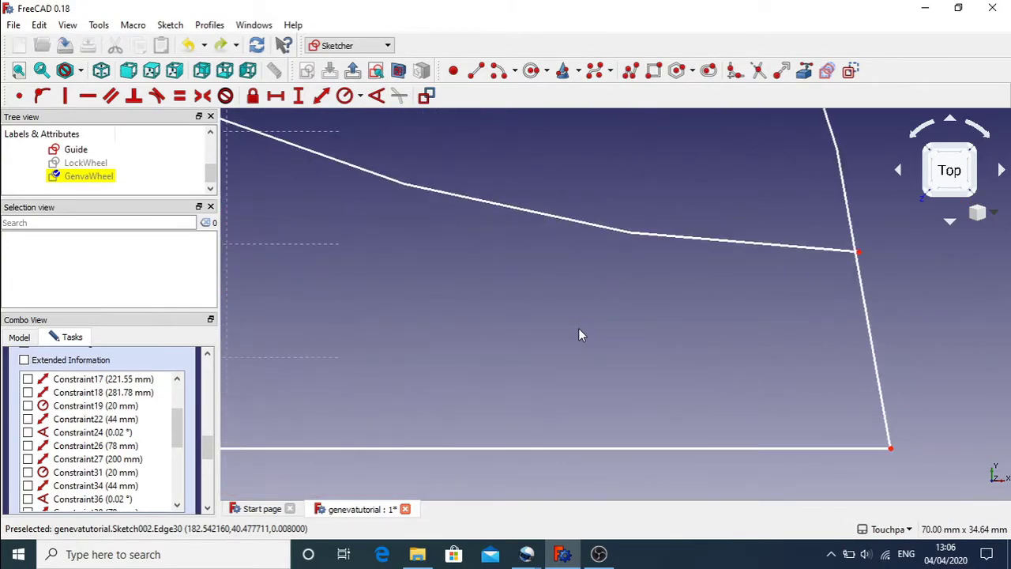
key("l")
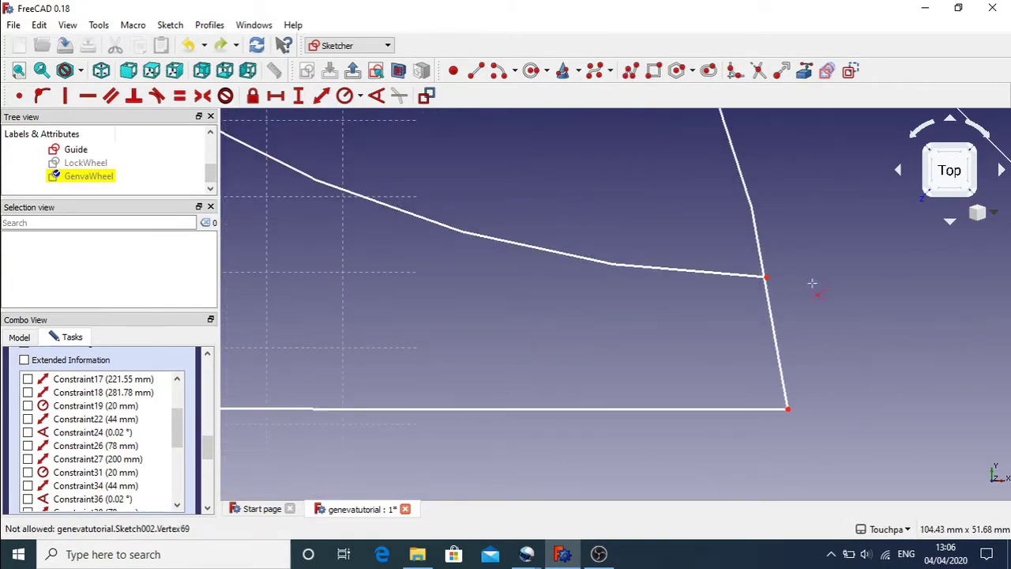
left_click(767, 278)
left_click(713, 278)
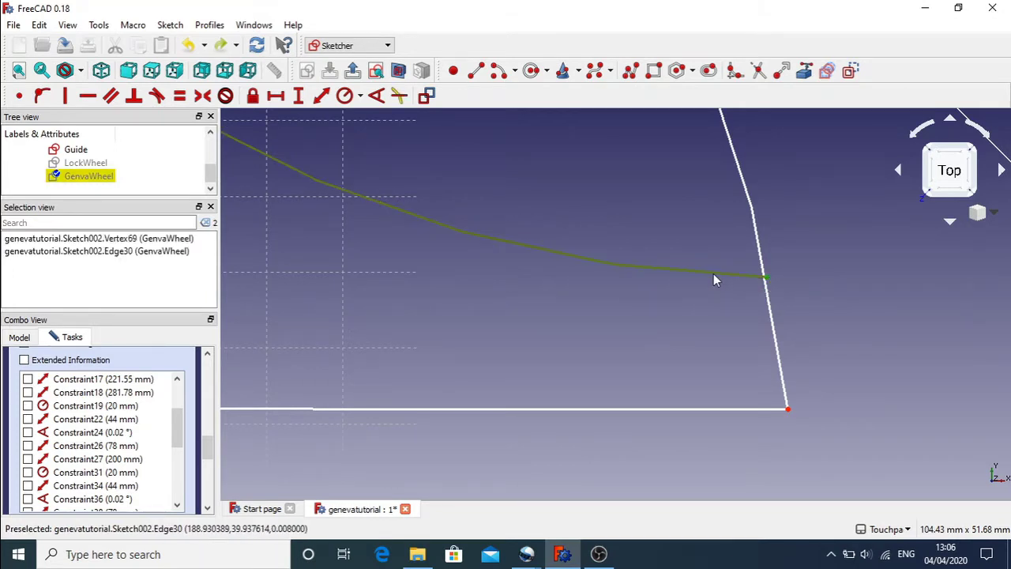
Step: Hide the 90° Constraint77 and show the 159.9 mm Constraint75 in the constraints list
left_click_drag(173, 424, 184, 494)
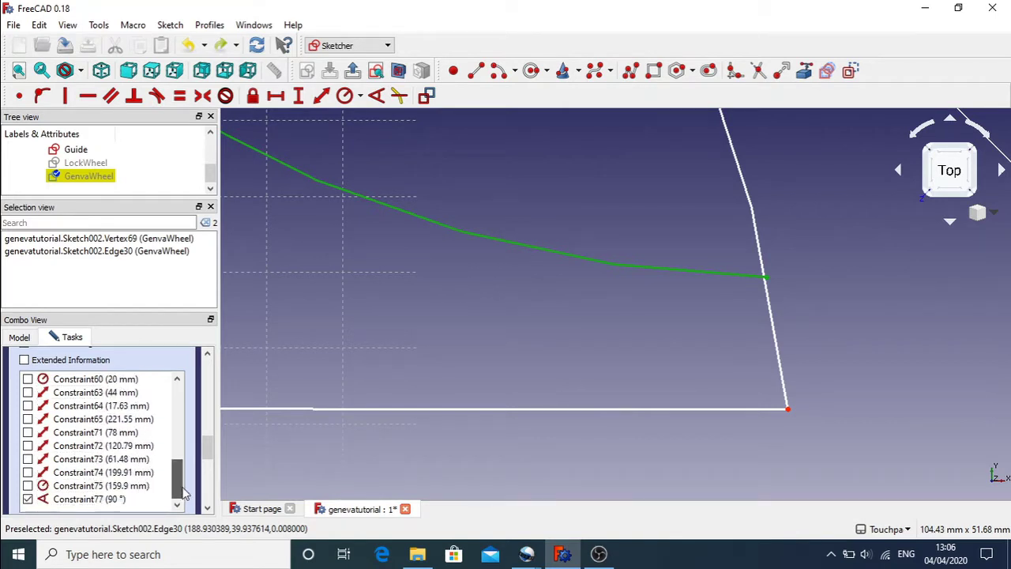
left_click(31, 502)
left_click(63, 500)
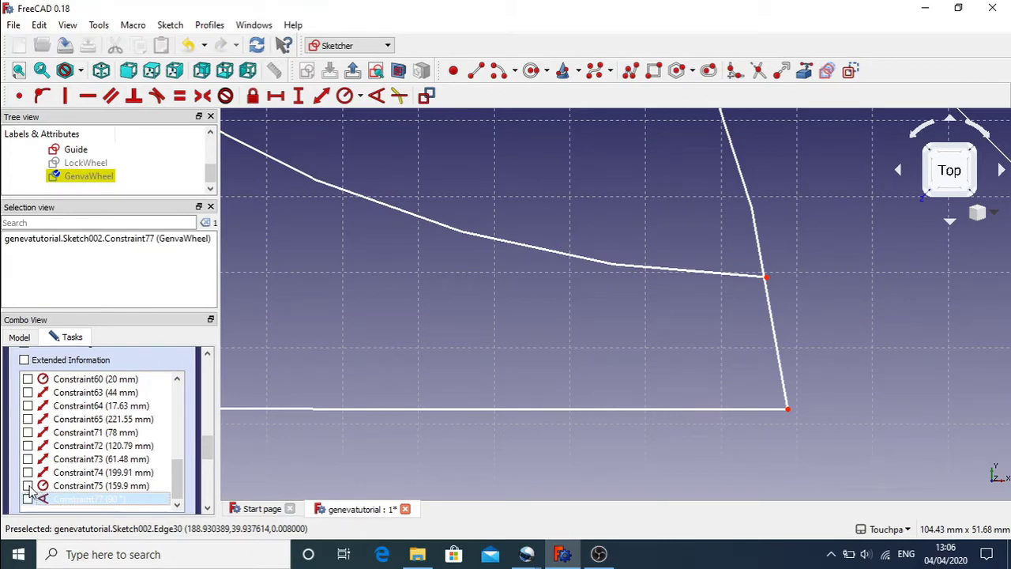
left_click(44, 486)
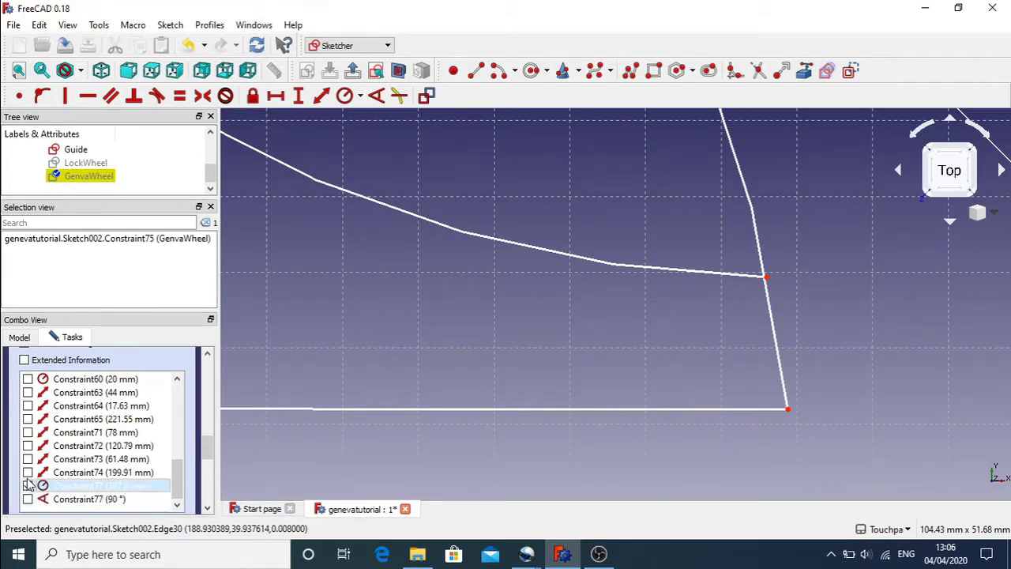
left_click(59, 473)
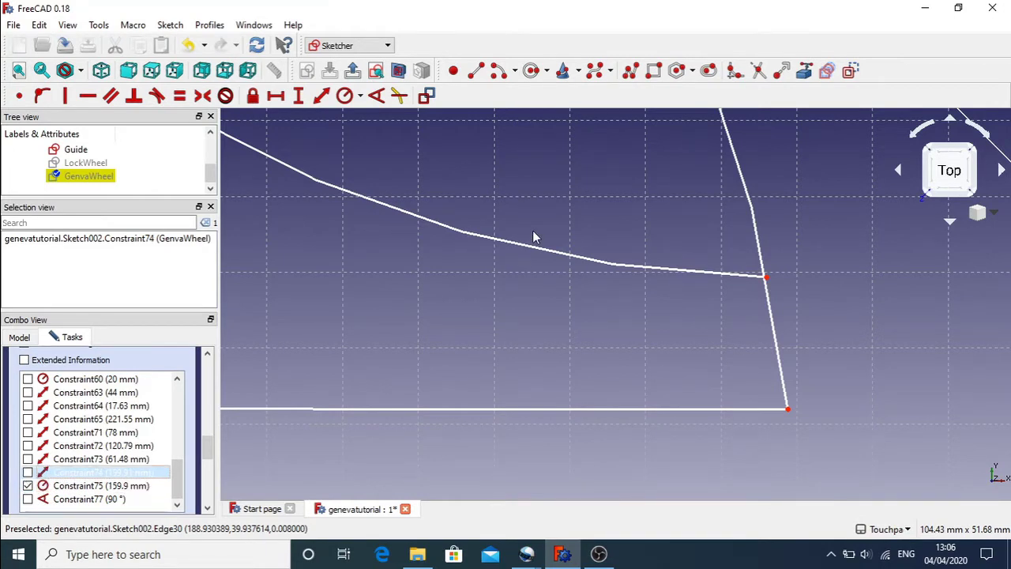
scroll(534, 234, "down", 5)
Step: Delete the 199.91 mm constraint and the 159.9 mm Constraint74
scroll(534, 235, "up", 2)
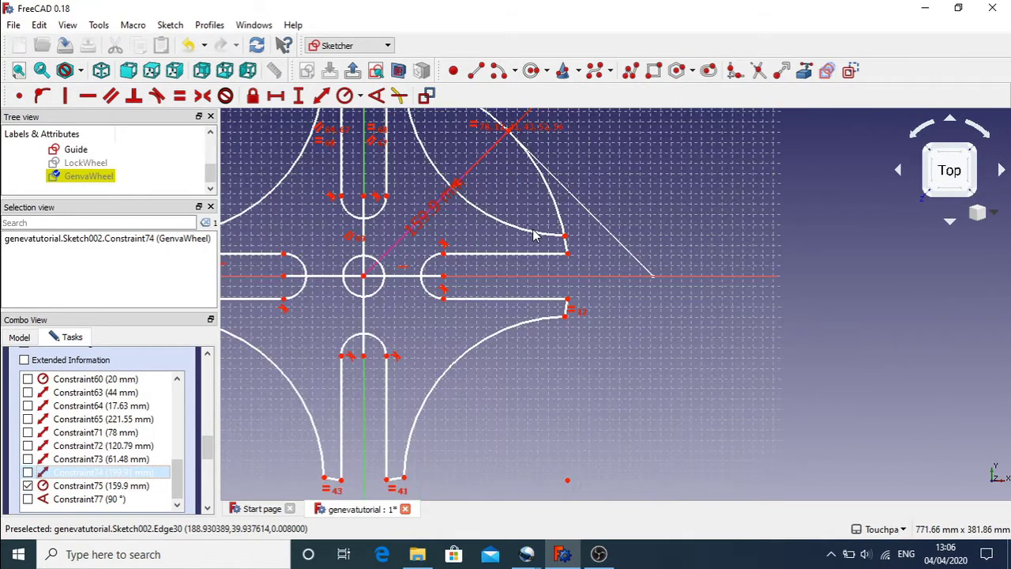
scroll(534, 235, "down", 2)
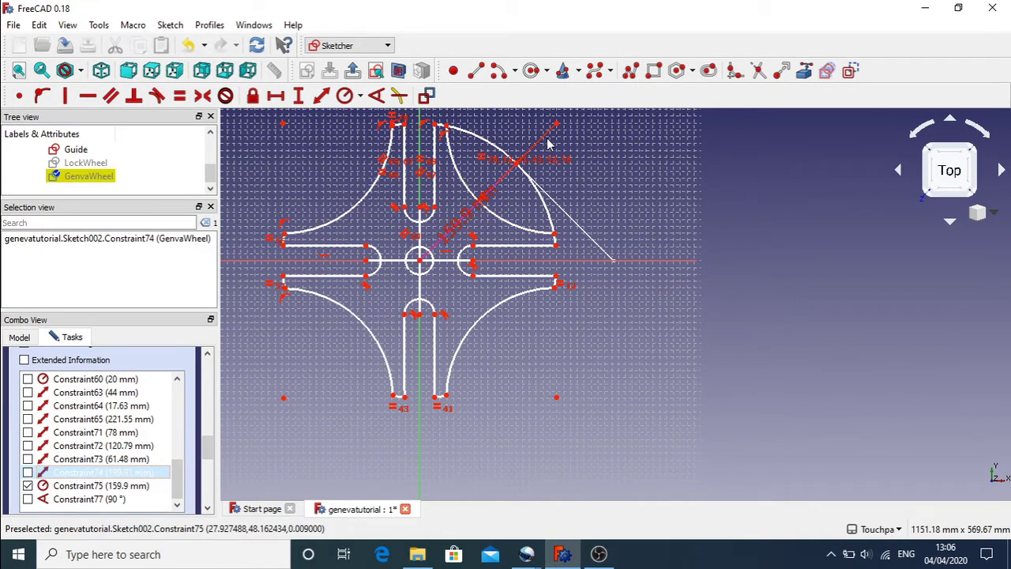
right_click(85, 473)
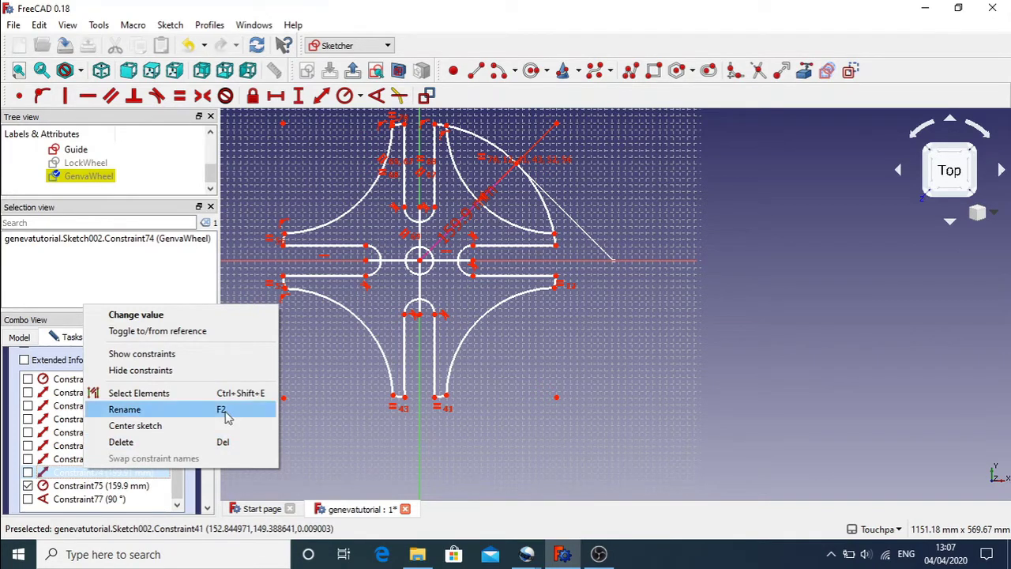
left_click(175, 447)
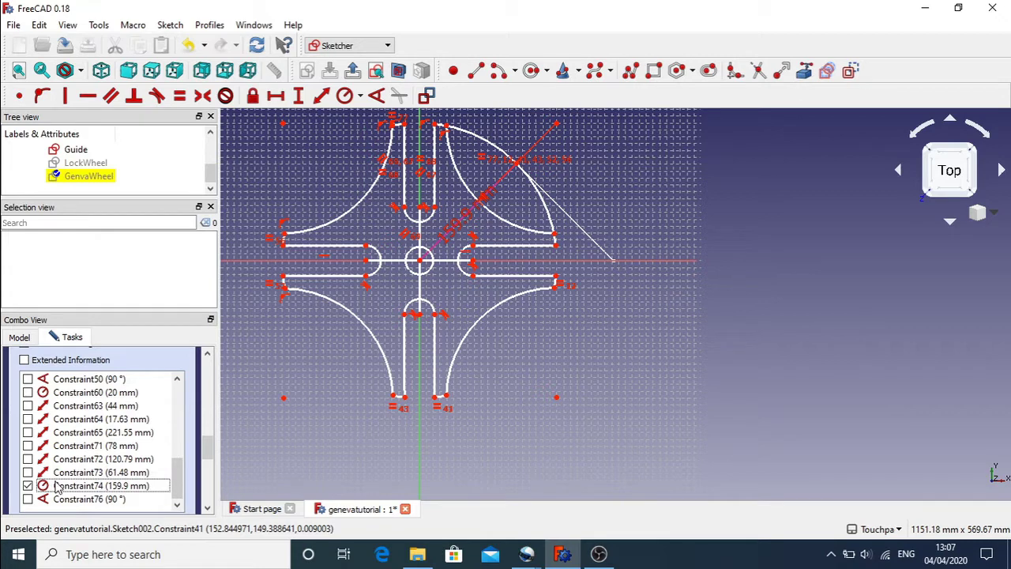
left_click(55, 489)
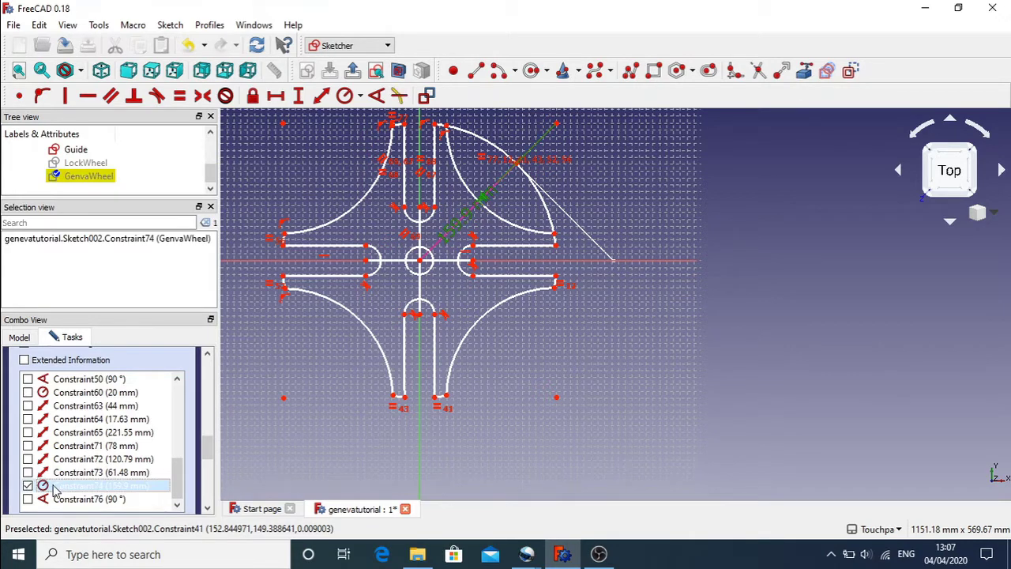
right_click(55, 490)
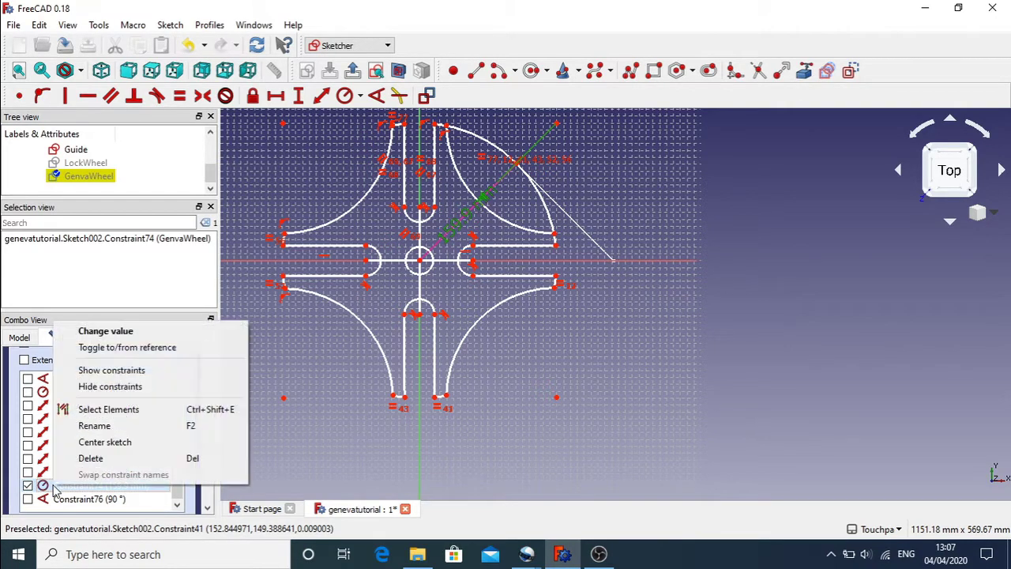
left_click(101, 460)
Step: Tick Constraint64, 65, 71, 72 and 73 in the constraints list
left_click(74, 486)
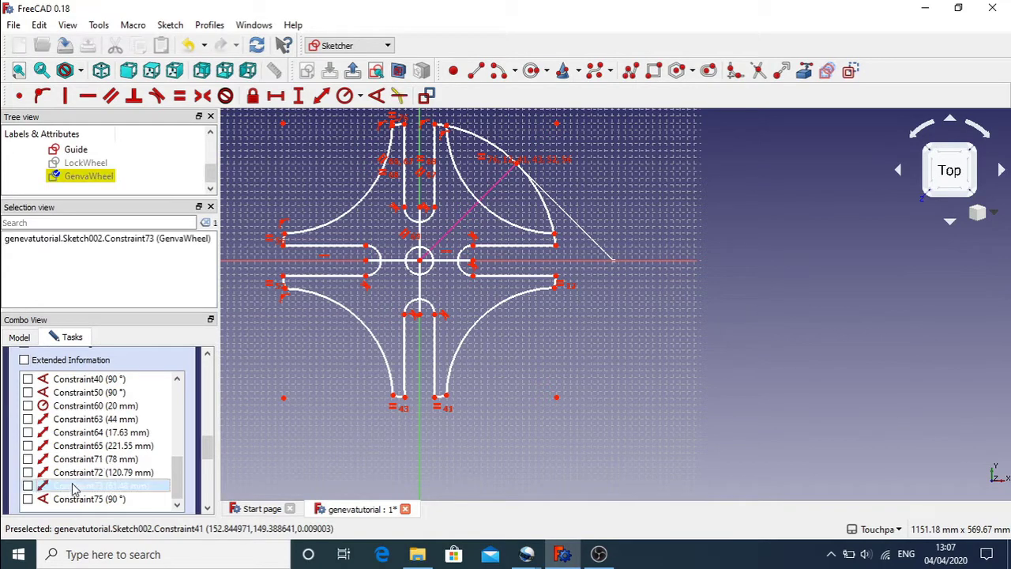
left_click(28, 486)
left_click(28, 472)
left_click(28, 459)
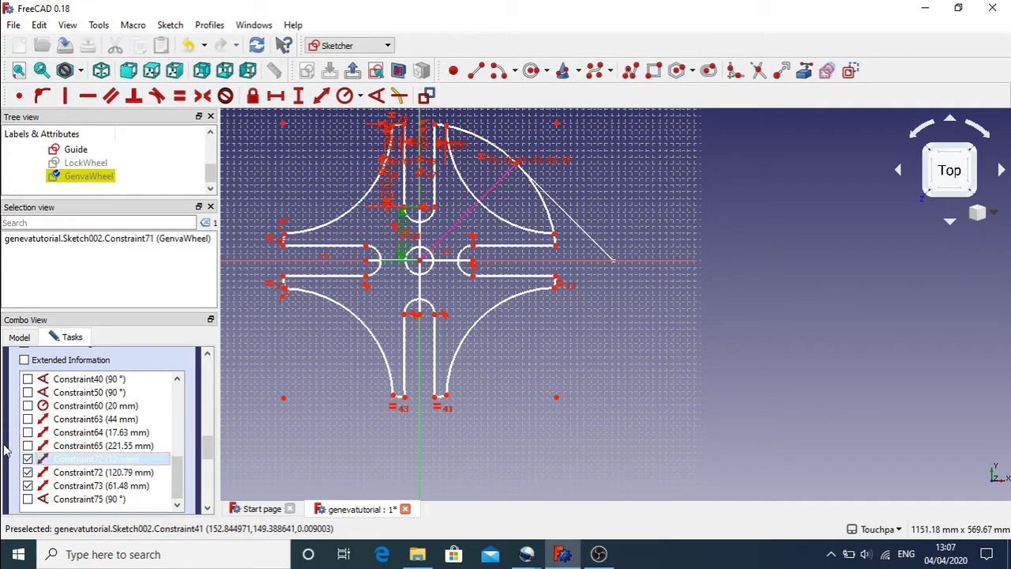
left_click(27, 446)
left_click(28, 432)
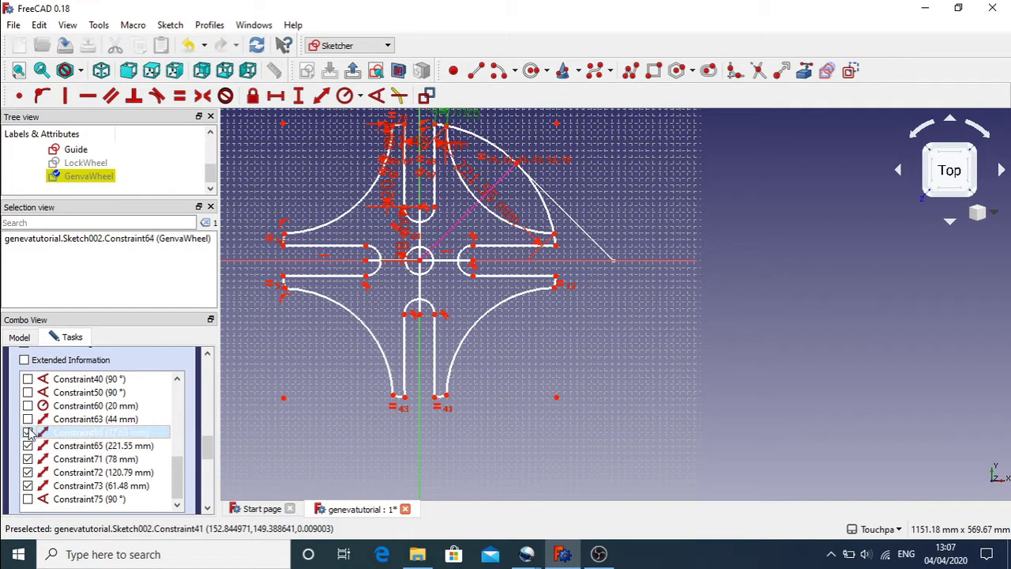
left_click(28, 419)
left_click(28, 420)
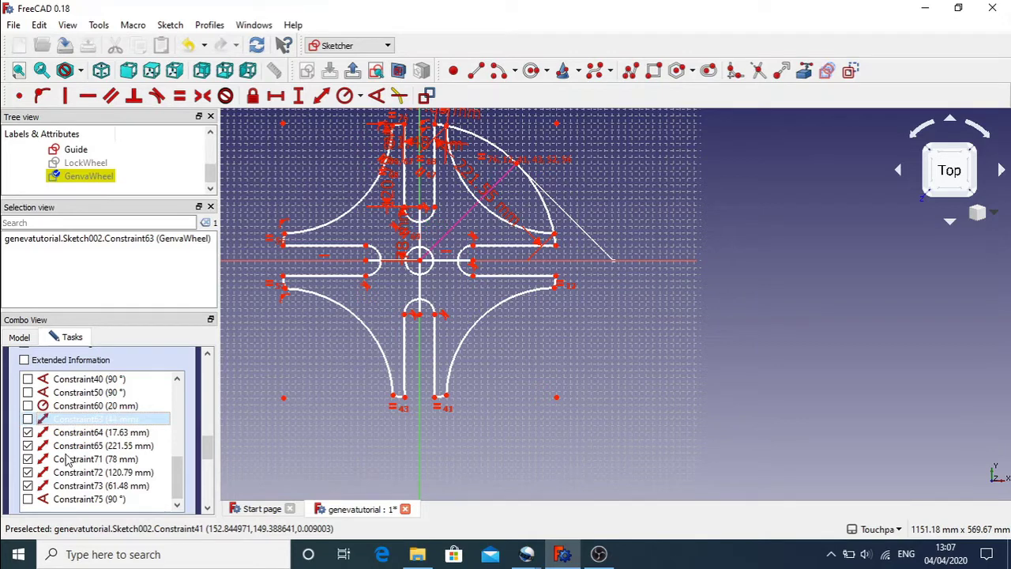
Step: Delete Constraint64 through Constraint73 (17.63, 221.55, 78, 120.79, 61.48 mm)
left_click(93, 434)
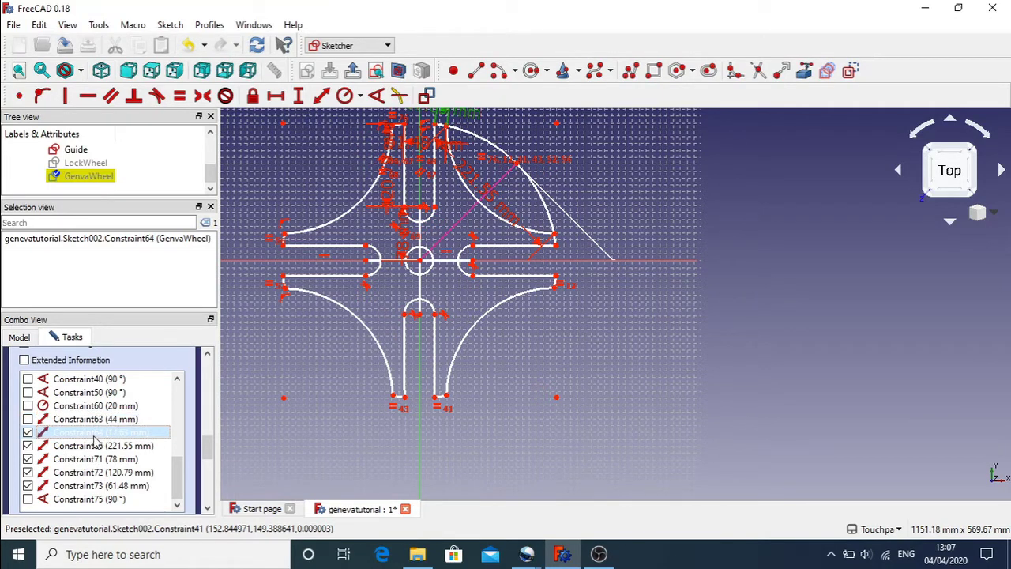
left_click(93, 487, "shift")
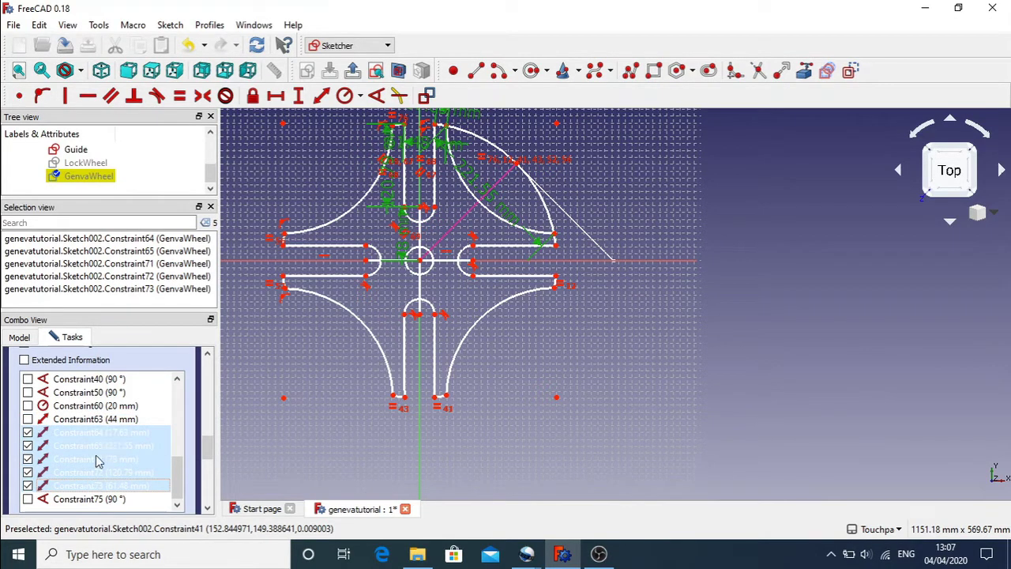
right_click(97, 457)
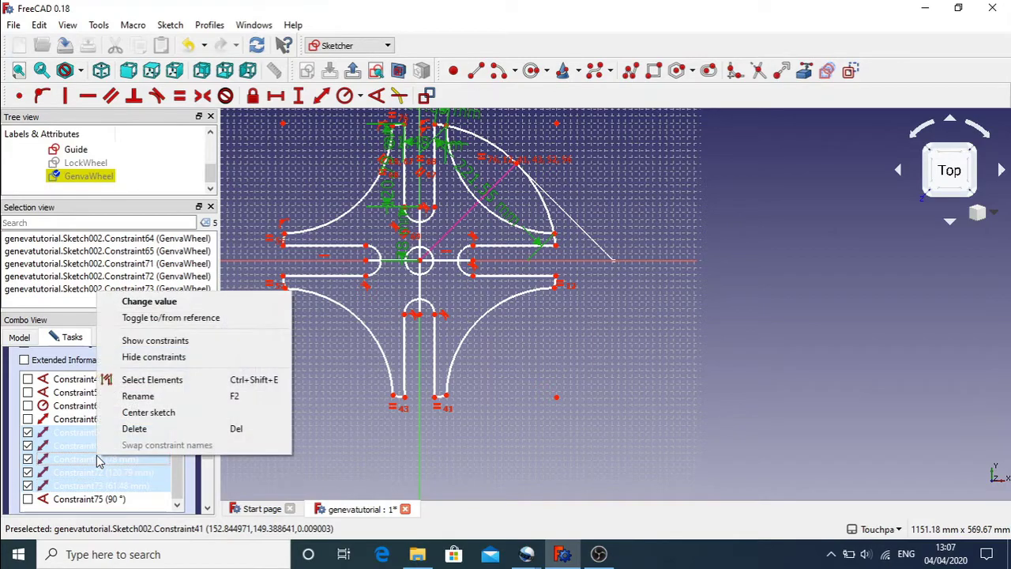
left_click(134, 429)
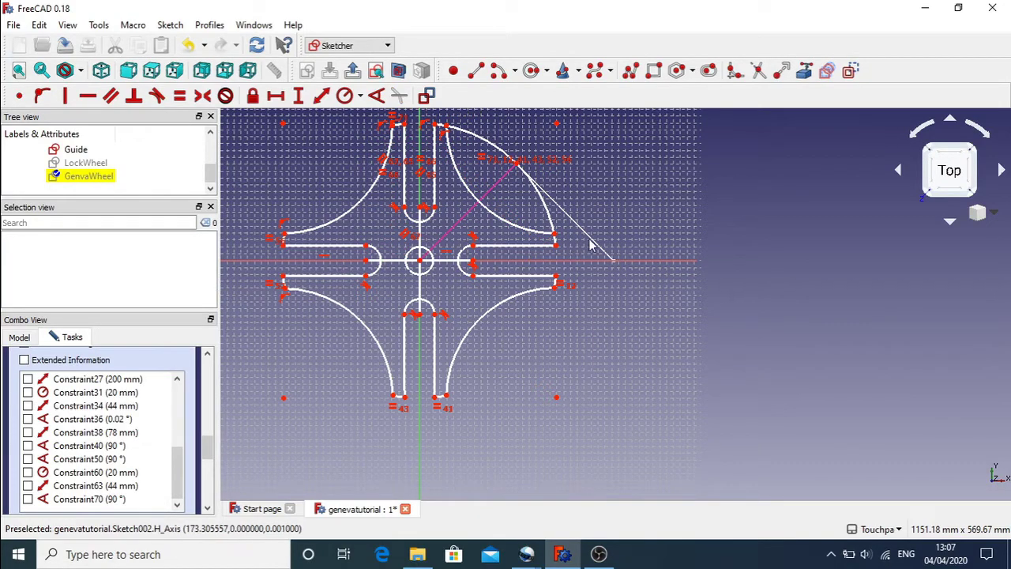
Step: Select the concave arc's end point and the outer rim arc to join them
scroll(580, 217, "up", 3)
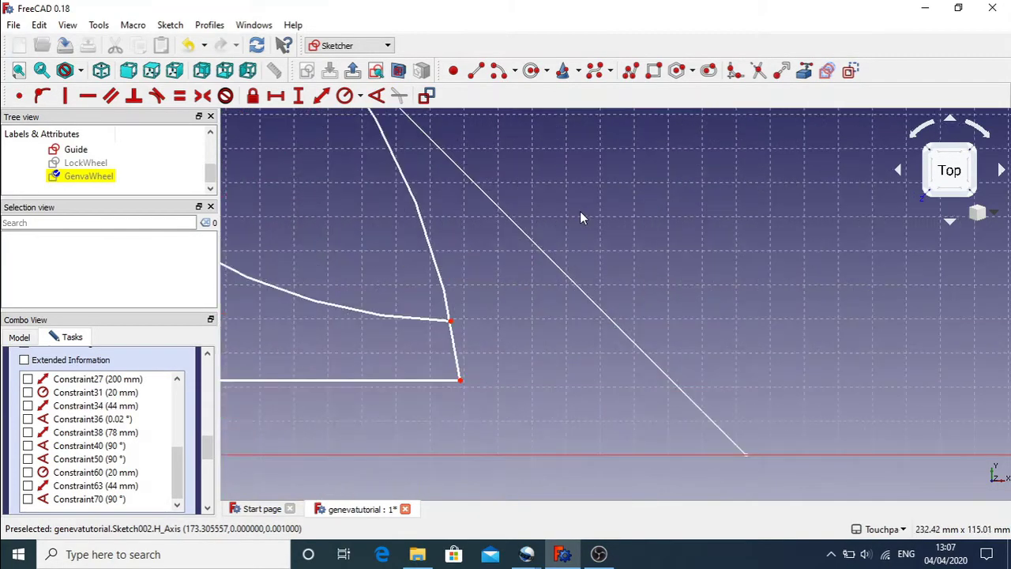
scroll(581, 217, "up", 2)
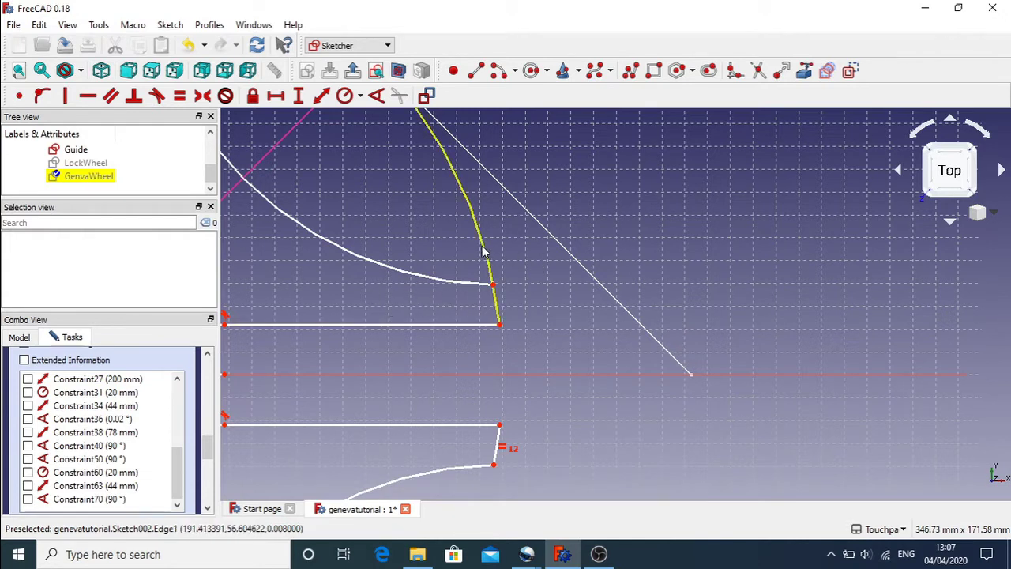
left_click(493, 286)
left_click(488, 271)
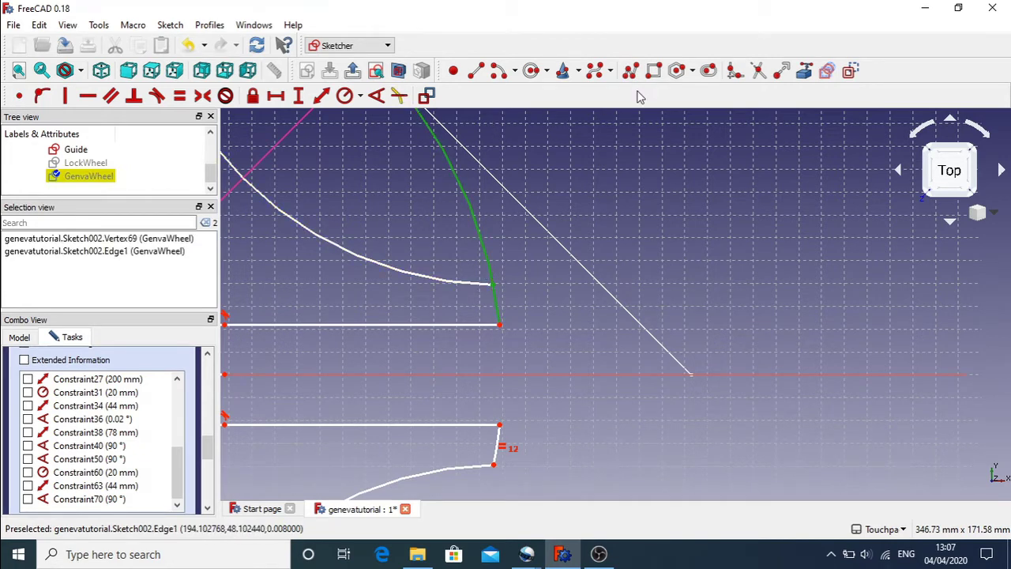
key("Escape")
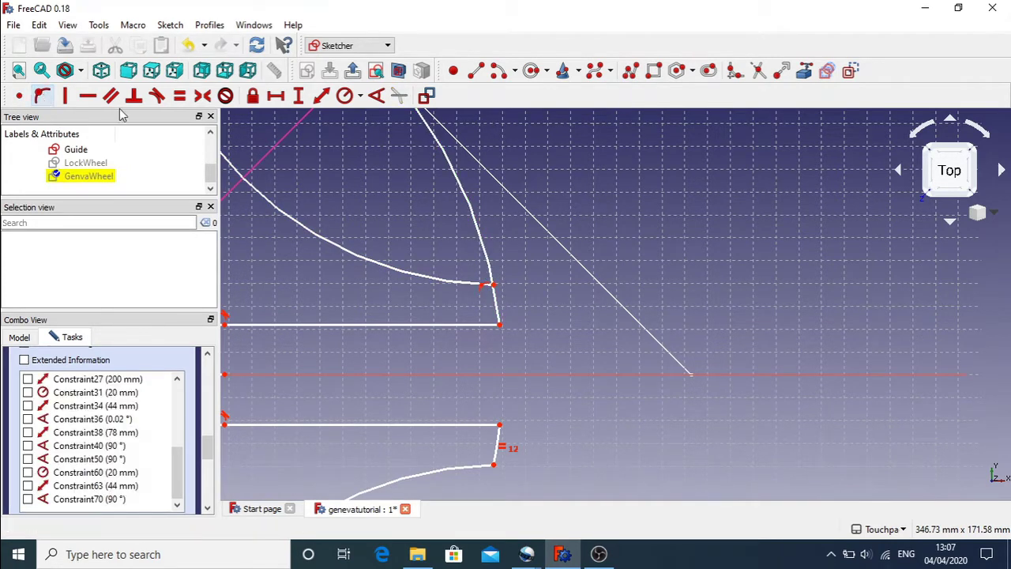
Step: Inspect the corner point and its constraint beside the top slot
scroll(544, 201, "down", 5)
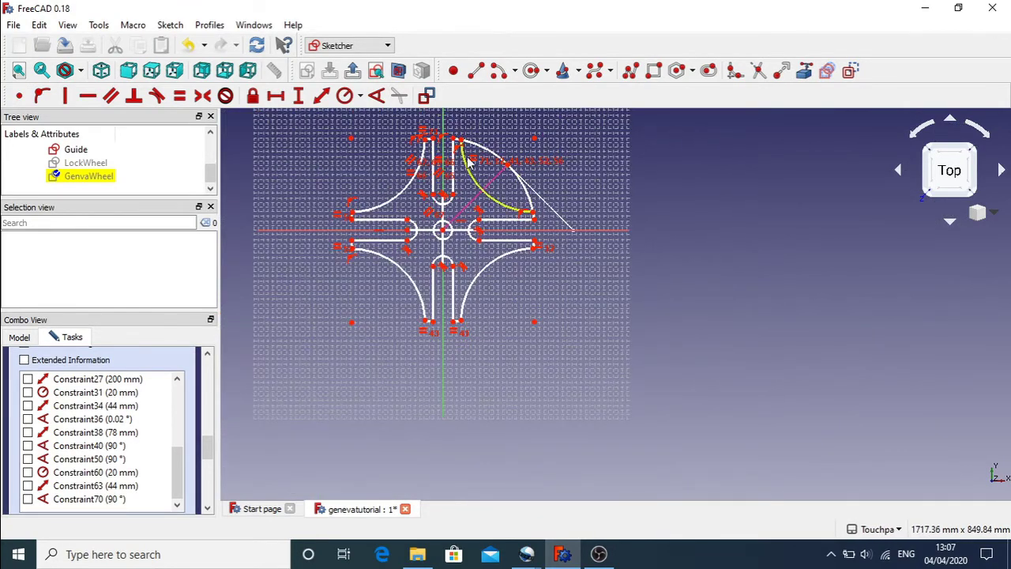
scroll(457, 148, "up", 5)
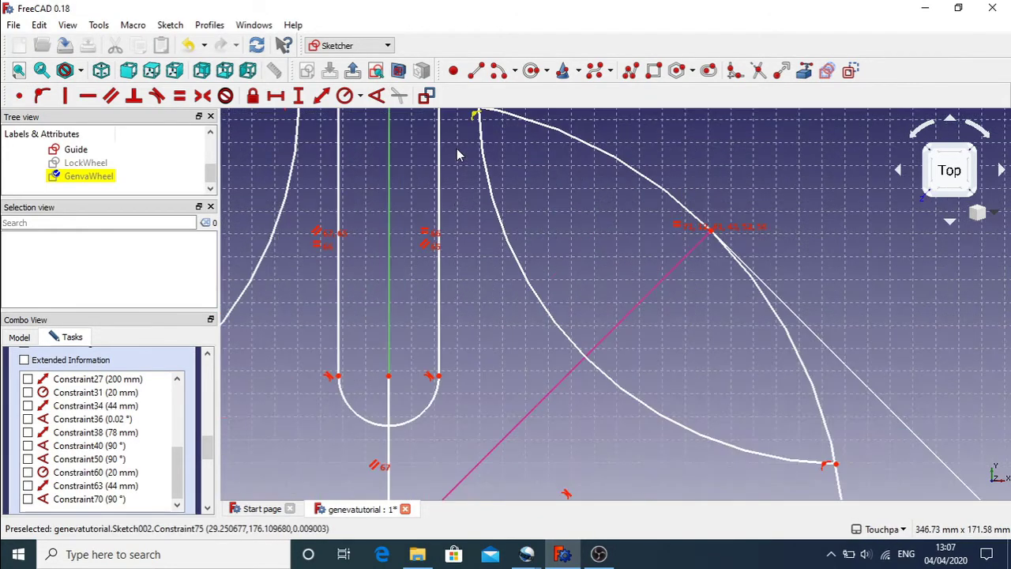
mouse_move(474, 162)
middle_mouse_down()
mouse_move(553, 270)
mouse_move(557, 297)
middle_mouse_up()
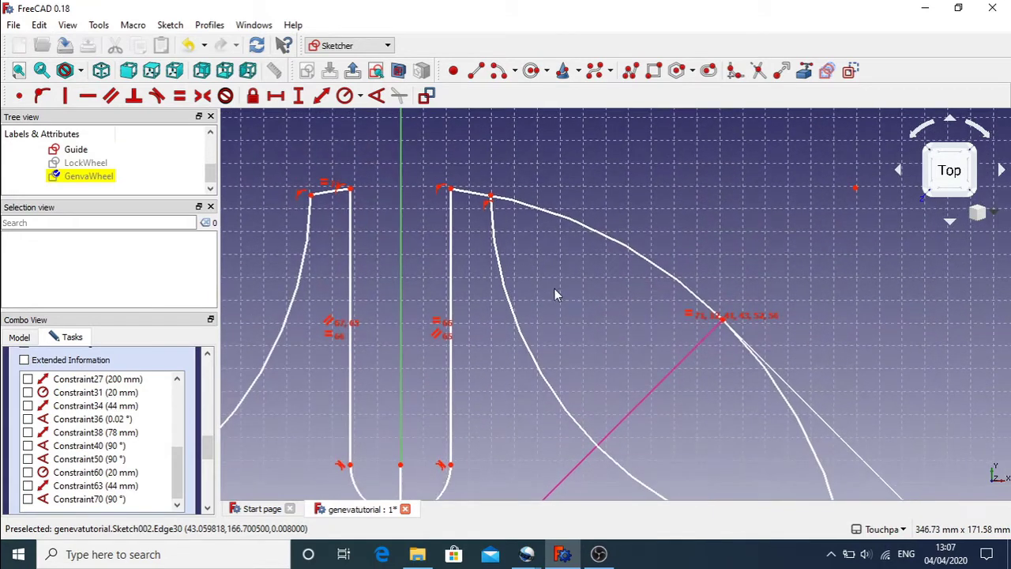
left_click(492, 199)
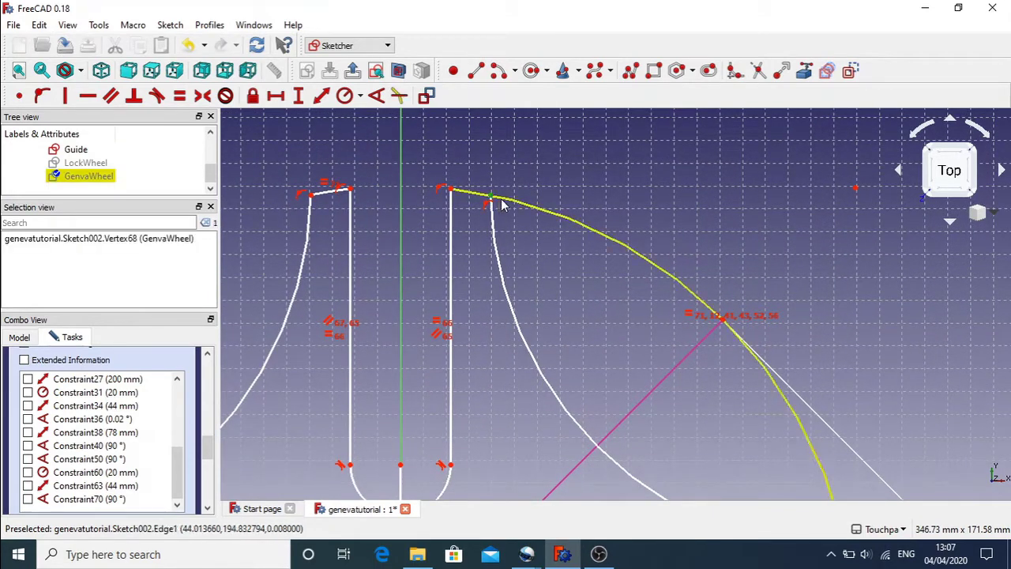
left_click(486, 198)
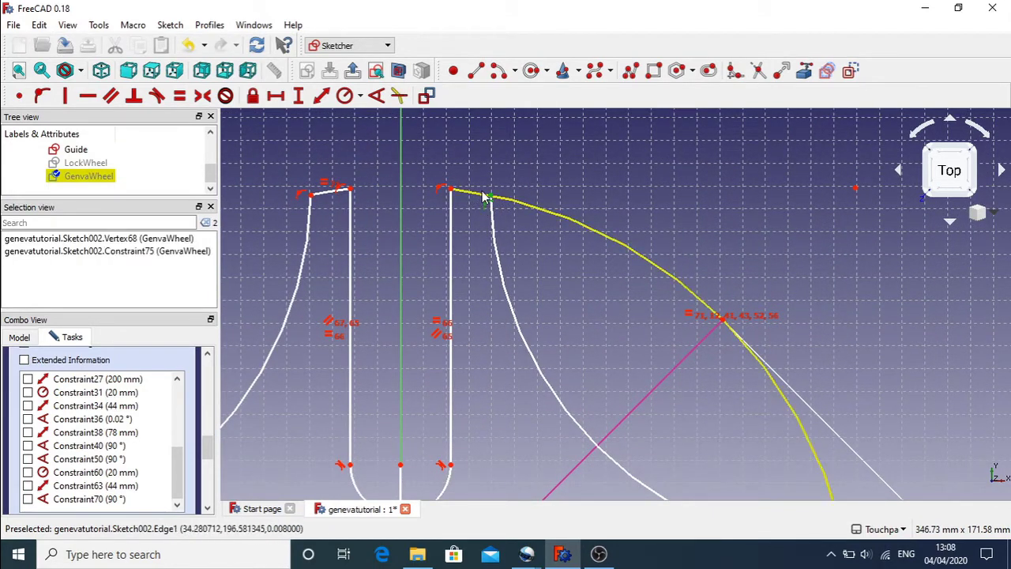
left_click(545, 253)
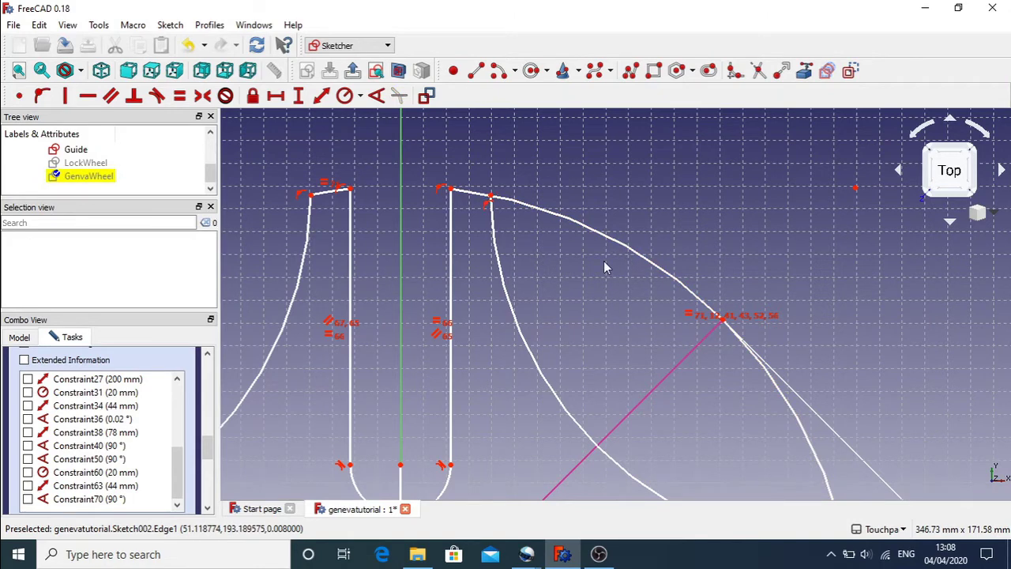
scroll(604, 267, "down", 4)
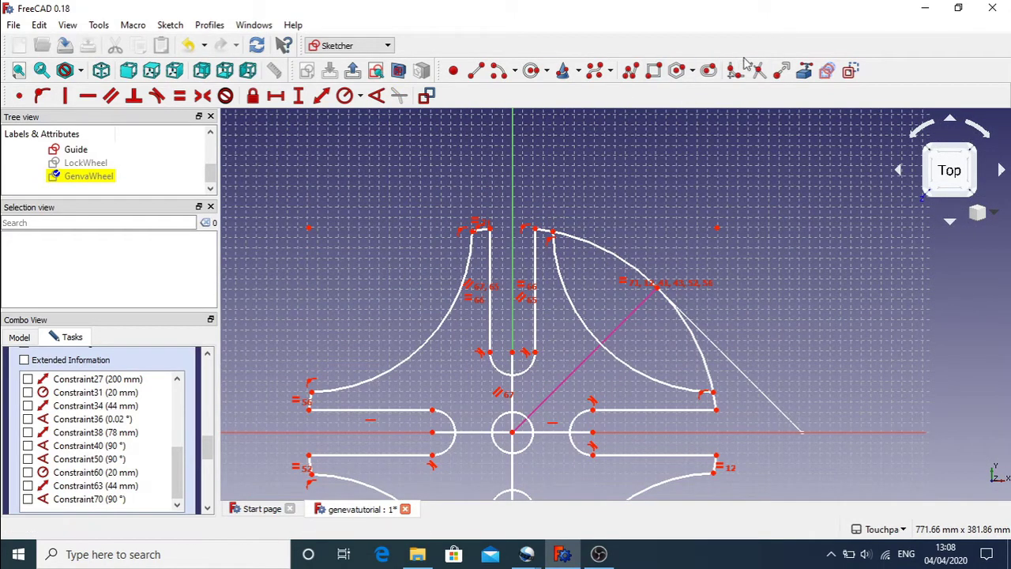
Step: Trim the outer arc near the pink line twice, undoing each trim
left_click(612, 262)
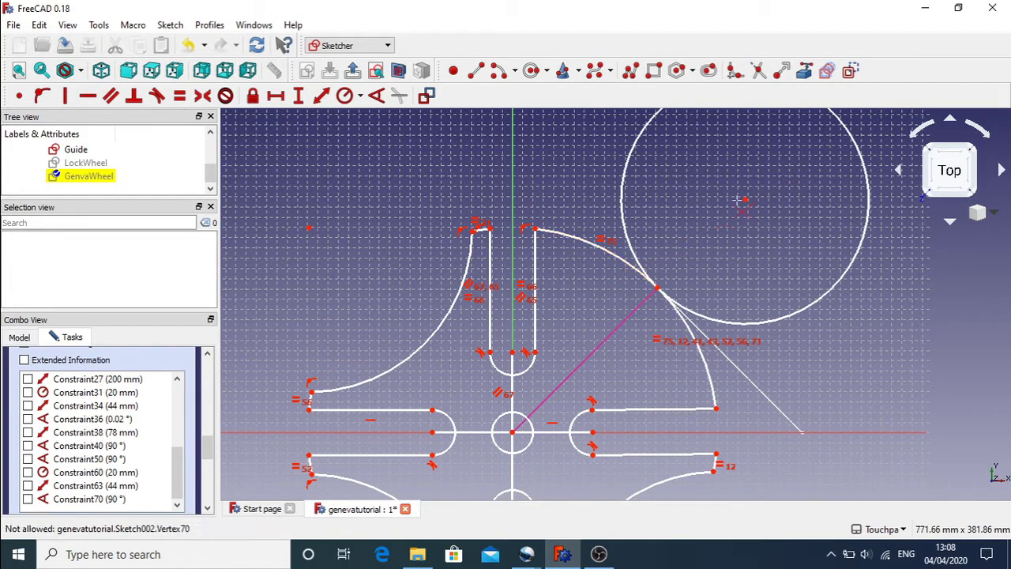
key("ctrl+z")
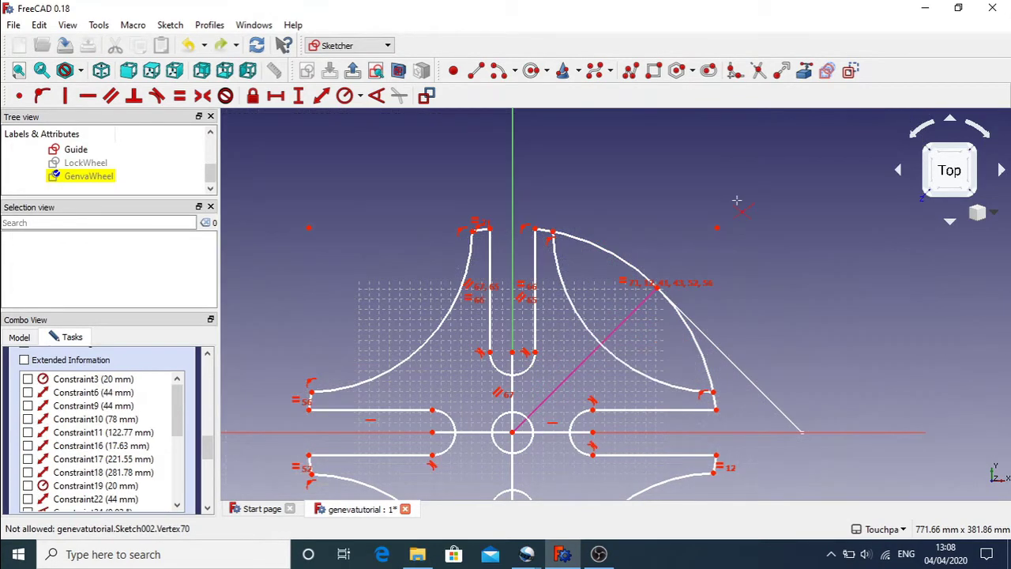
left_click(633, 266)
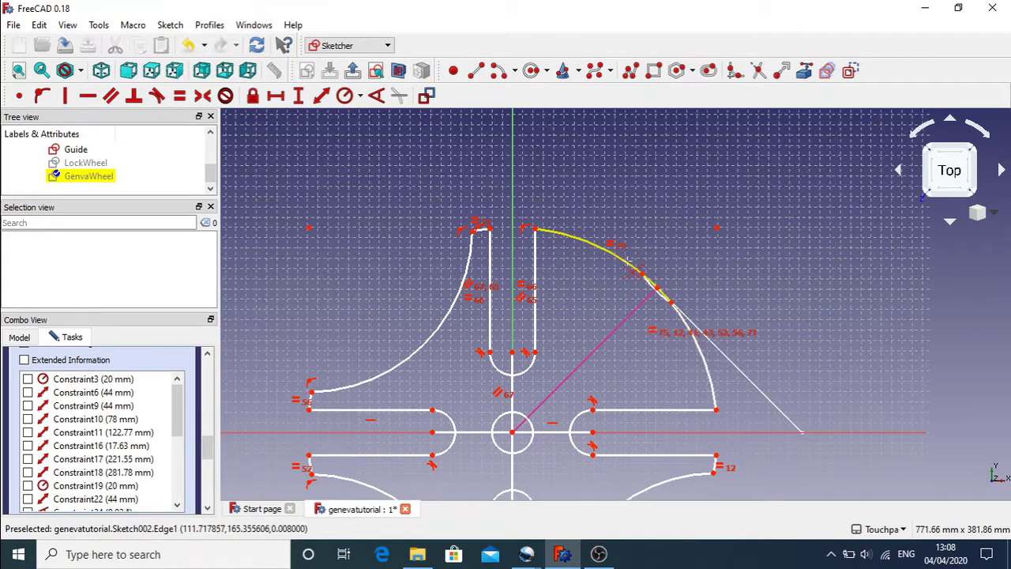
key("ctrl+z")
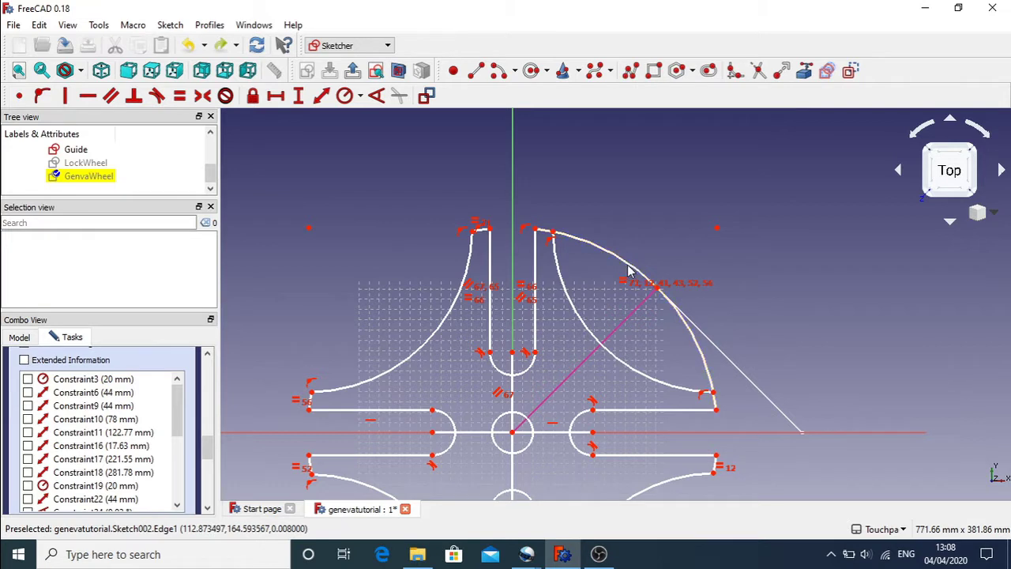
Step: Delete the stacked equality constraints 71, 12, 41, 43, 52 and 56 on the outer arc
left_click(637, 276)
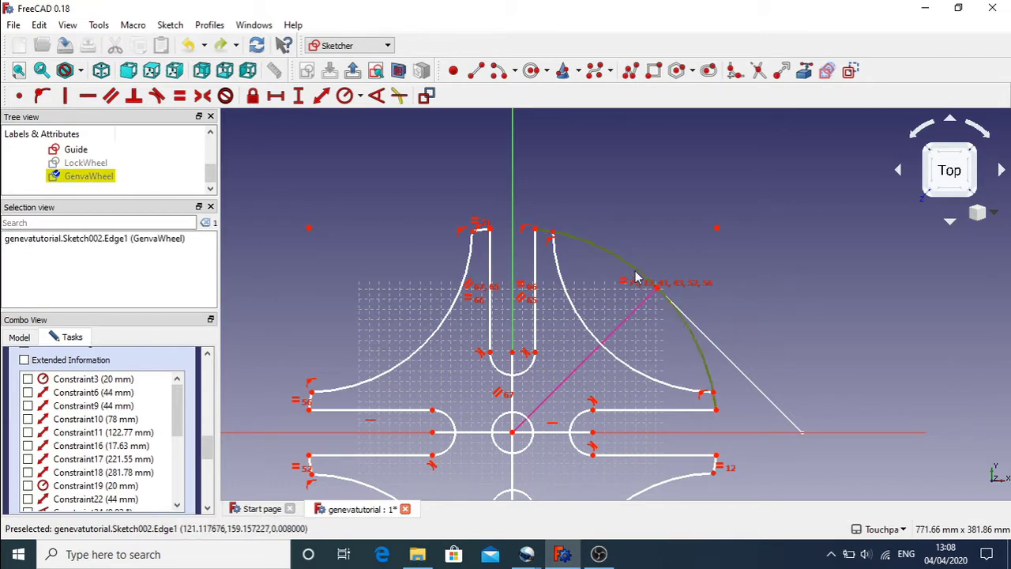
left_click(652, 361)
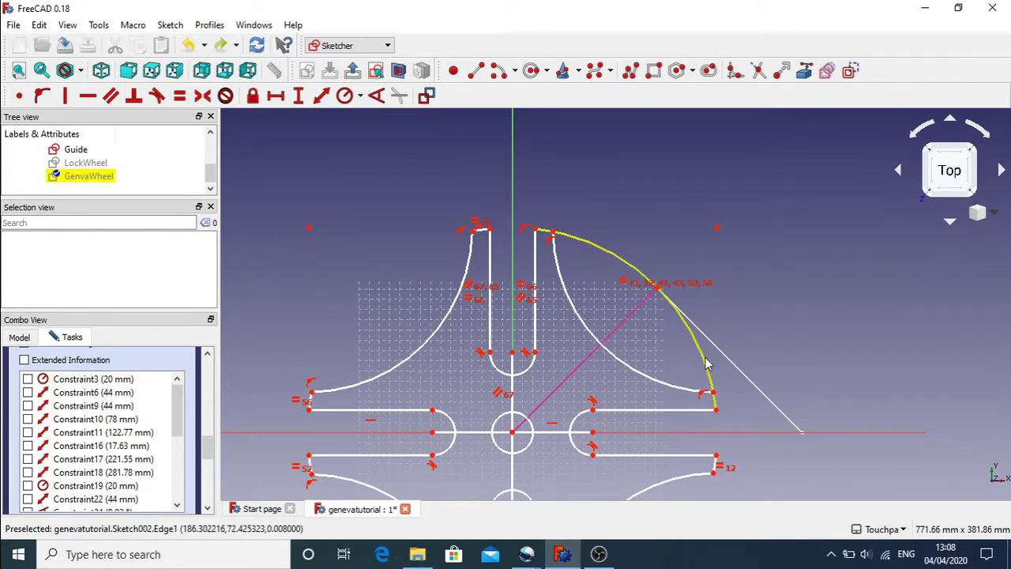
left_click(623, 289)
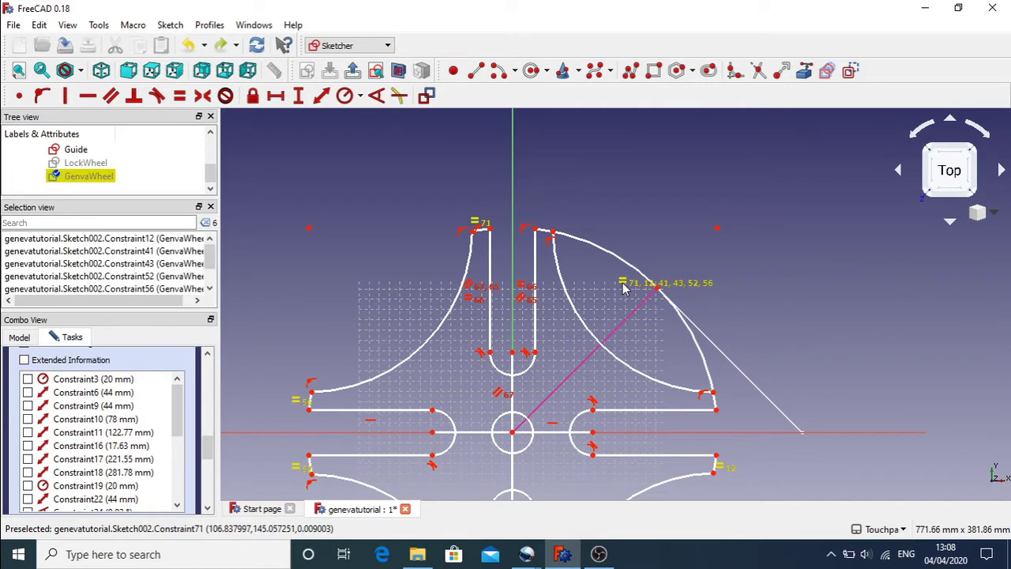
key("Delete")
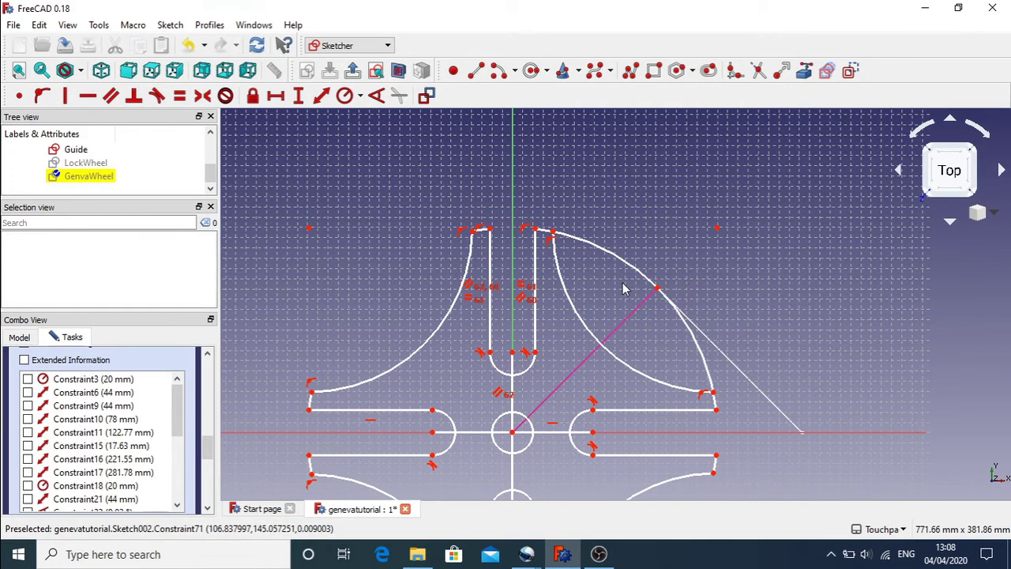
Step: Trim the outer arc beside the pink line, the stray large circle and the upper arc piece
left_click(757, 72)
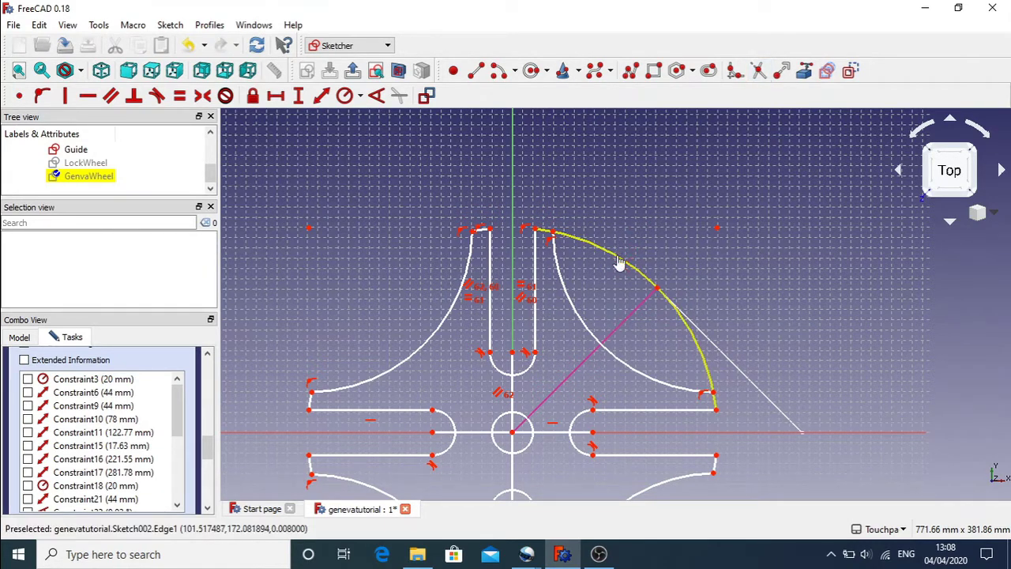
left_click(619, 260)
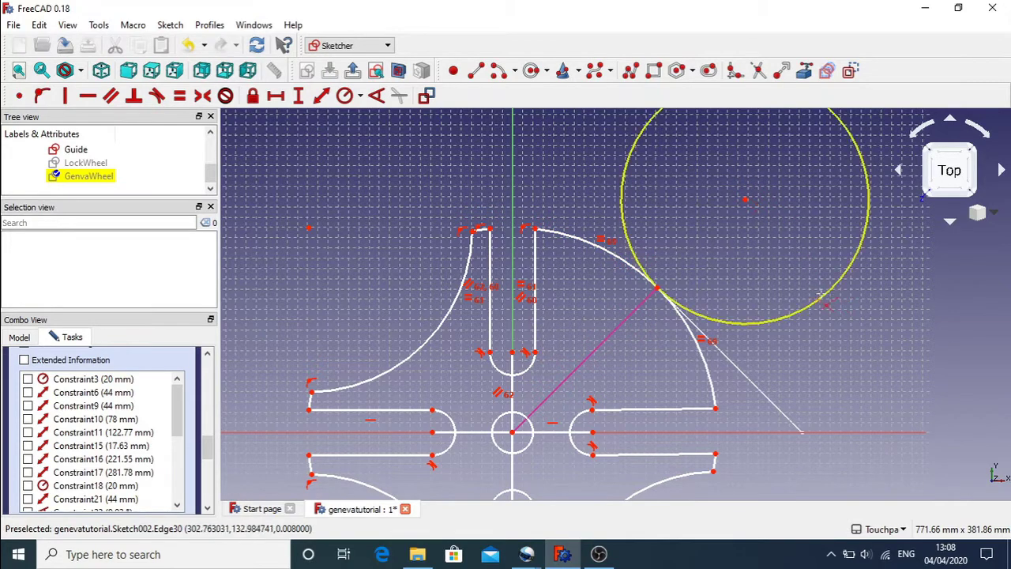
left_click(772, 221)
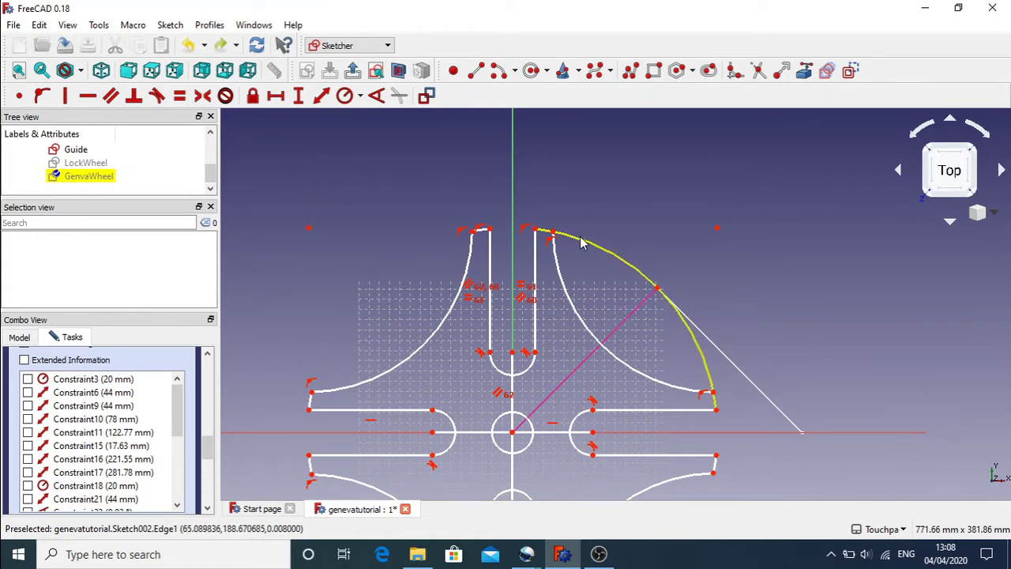
left_click(587, 241)
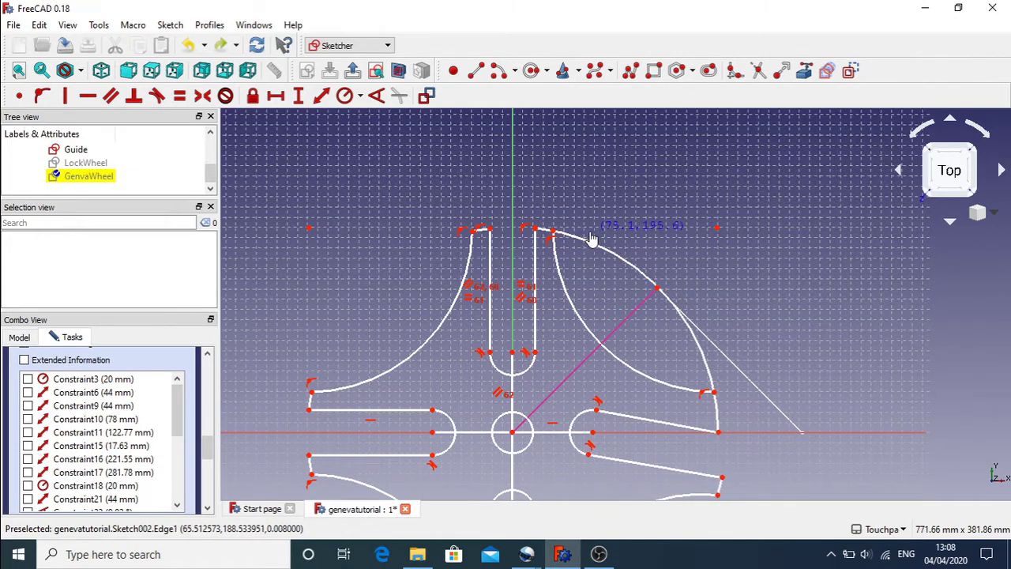
right_click(637, 232)
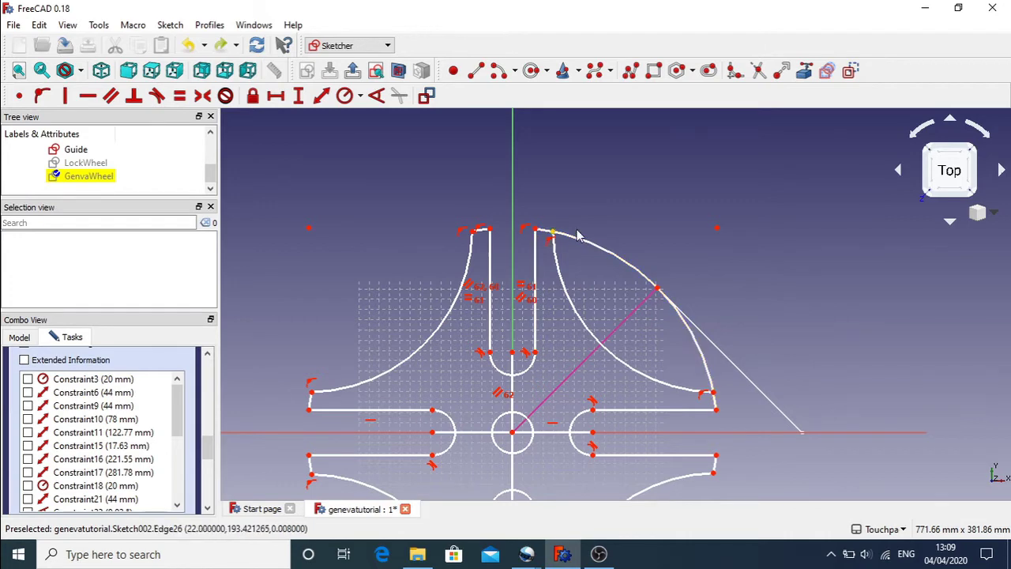
Step: Trim the slanted line's segment extending beyond the top slot corner
scroll(558, 228, "up", 5)
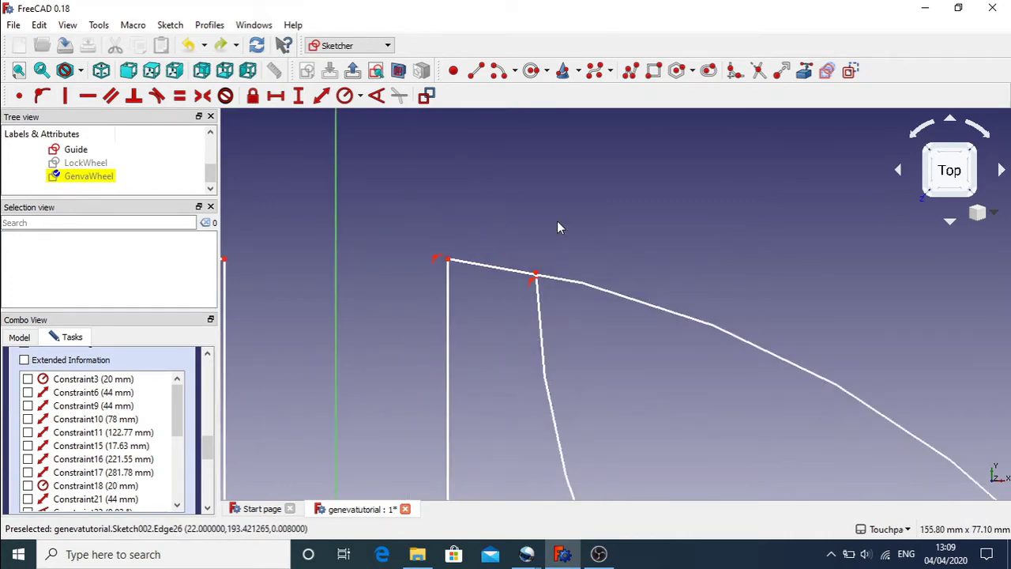
left_click(533, 283)
left_click(534, 283)
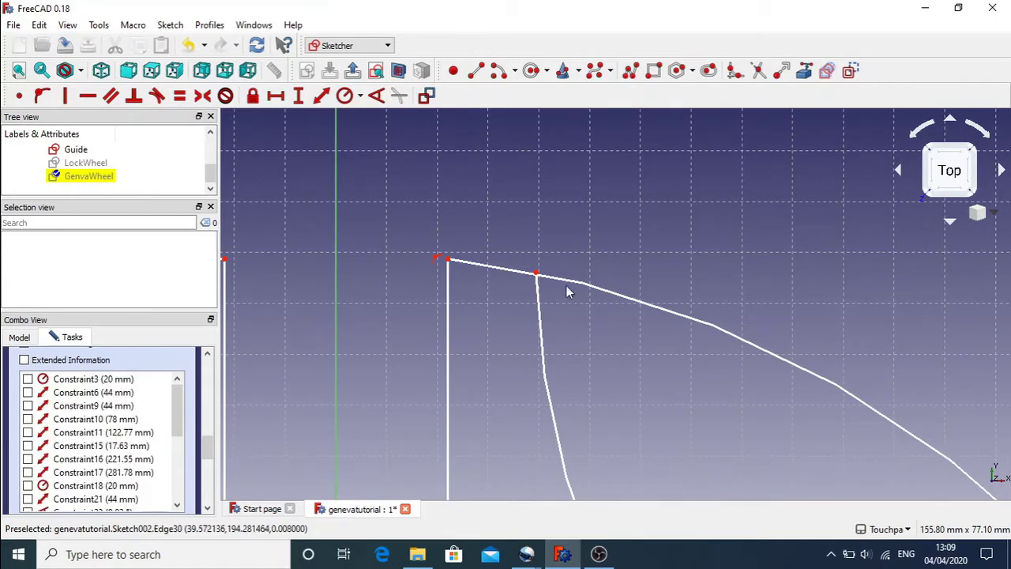
left_click(593, 291)
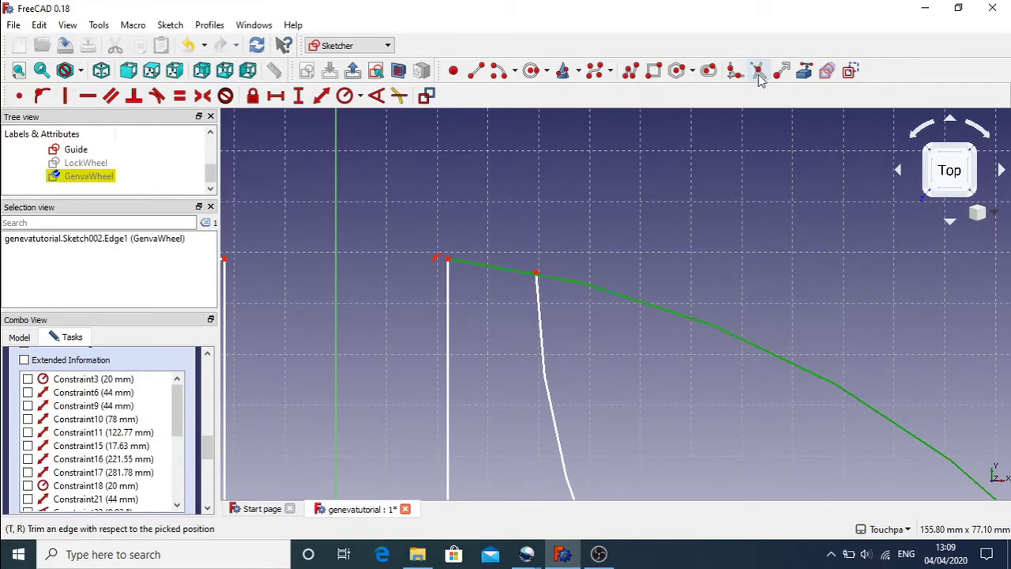
left_click(758, 70)
left_click(602, 286)
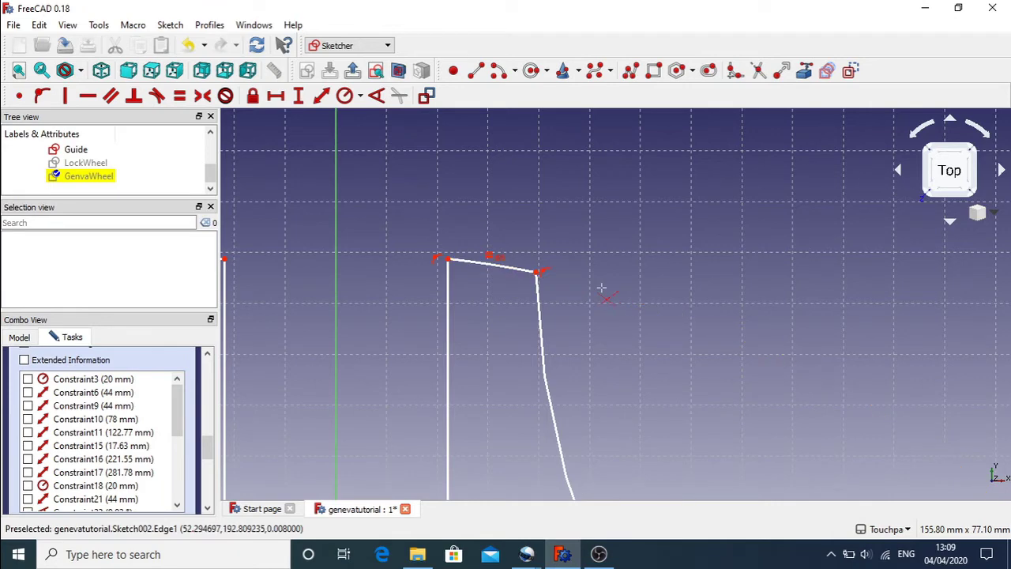
scroll(602, 288, "down", 10)
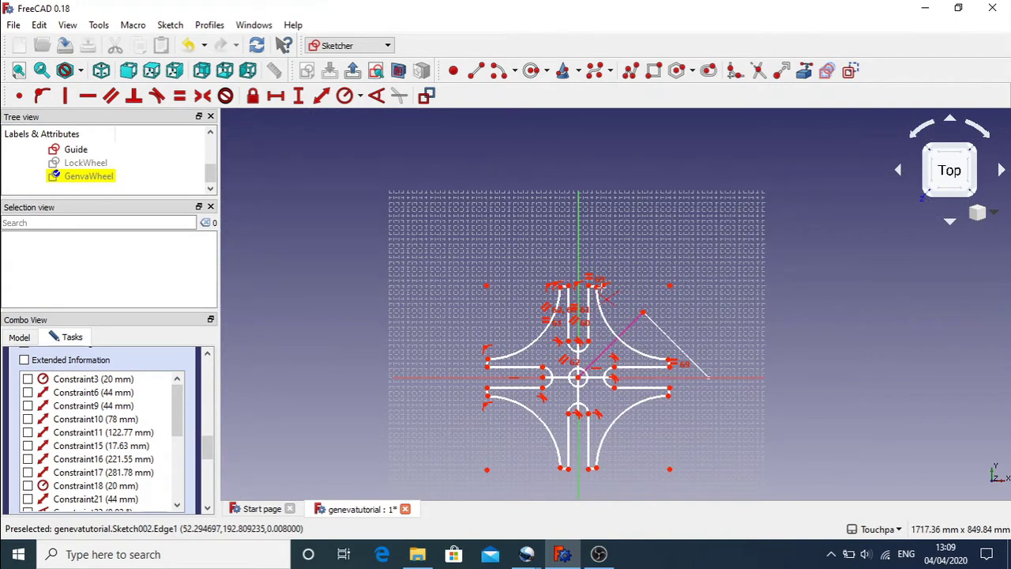
Step: Undo to bring back the upper-right concave arc
scroll(602, 289, "up", 5)
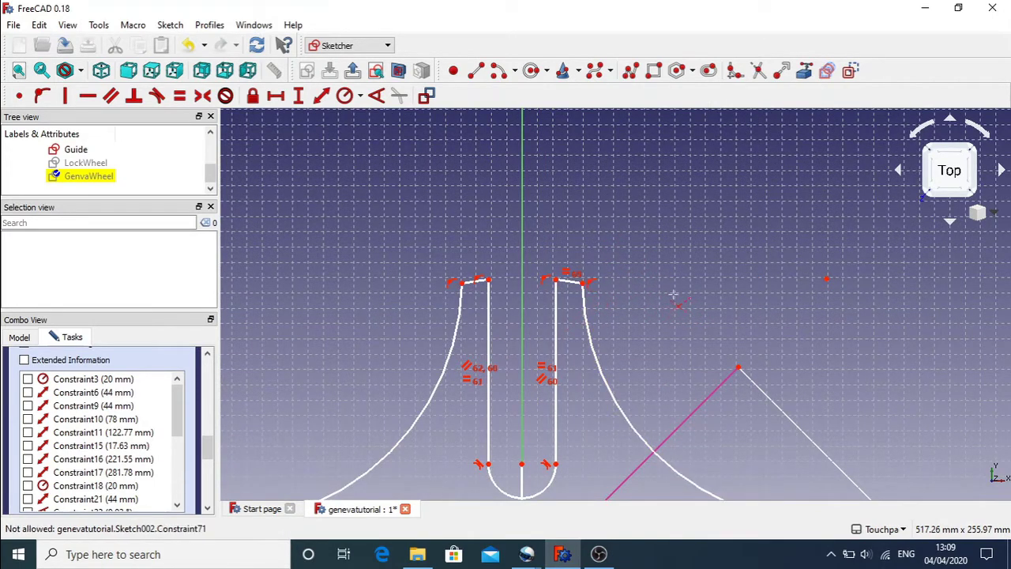
key("ctrl+z")
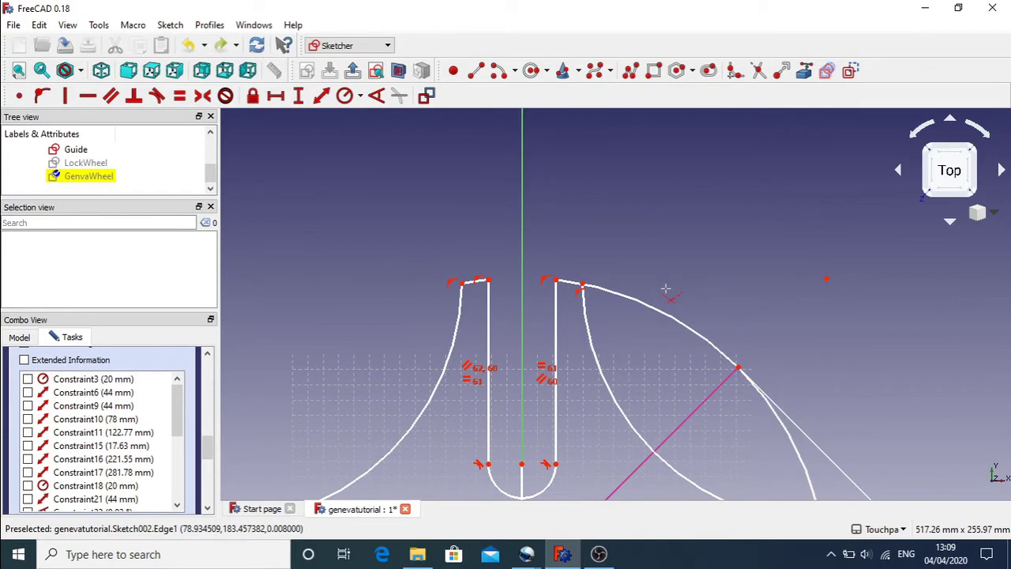
left_click(579, 294)
left_click(575, 314)
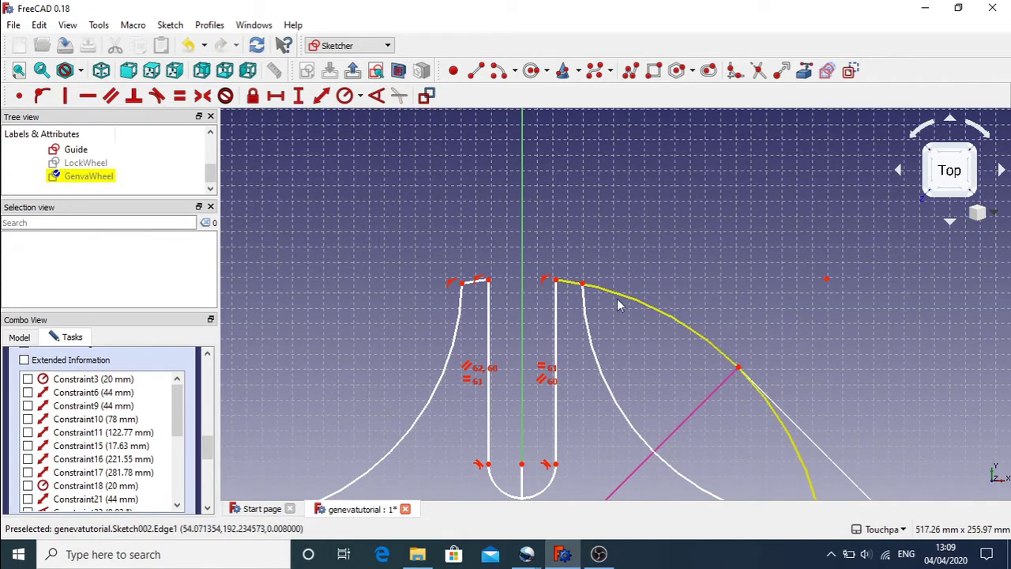
scroll(755, 309, "down", 5)
scroll(754, 310, "up", 3)
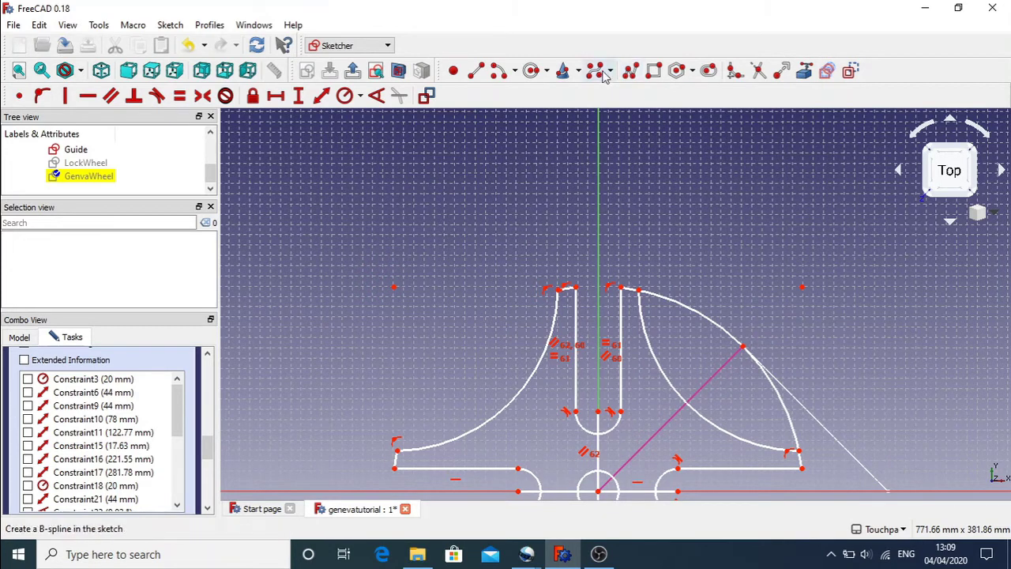
Step: Trim away the leftover outer arc in the upper-right quadrant
left_click(758, 77)
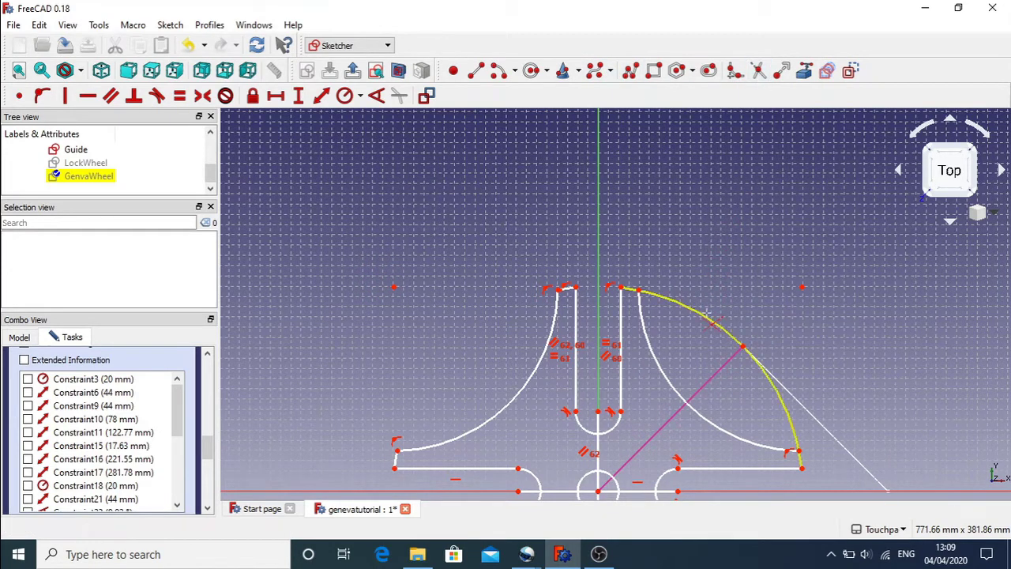
left_click(709, 326)
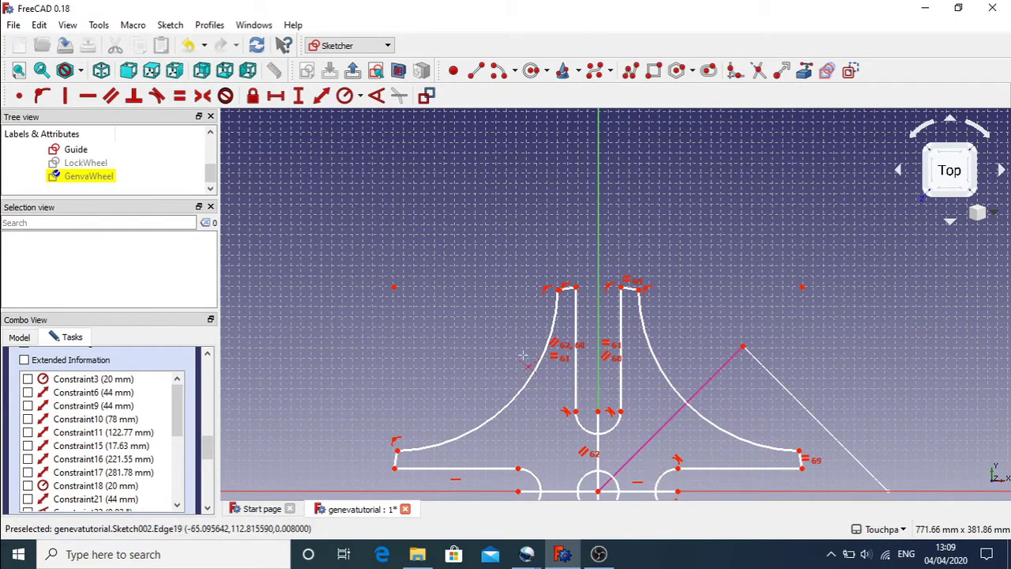
scroll(652, 316, "down", 3)
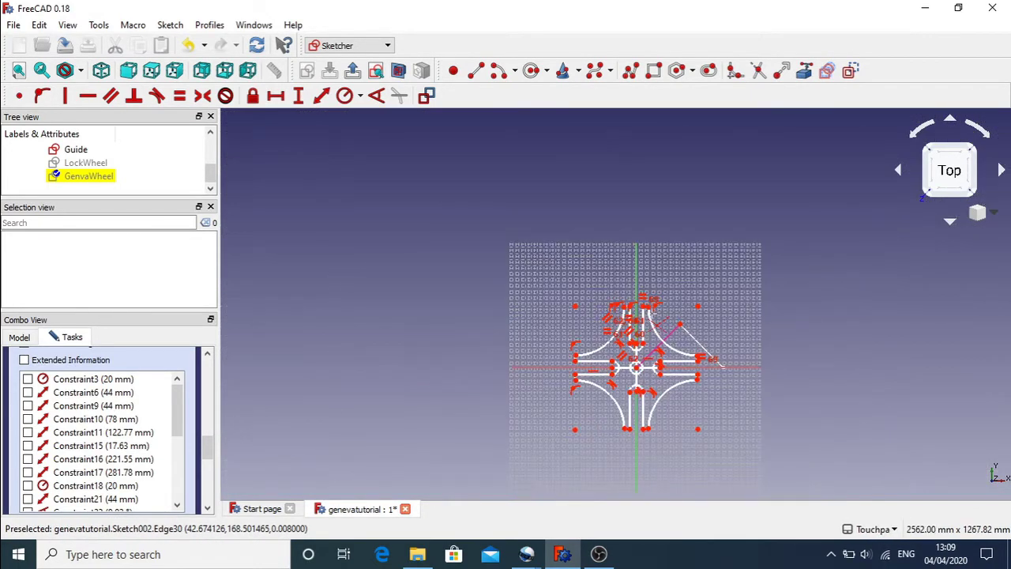
scroll(616, 372, "up", 2)
scroll(591, 411, "up", 1)
scroll(591, 410, "up", 2)
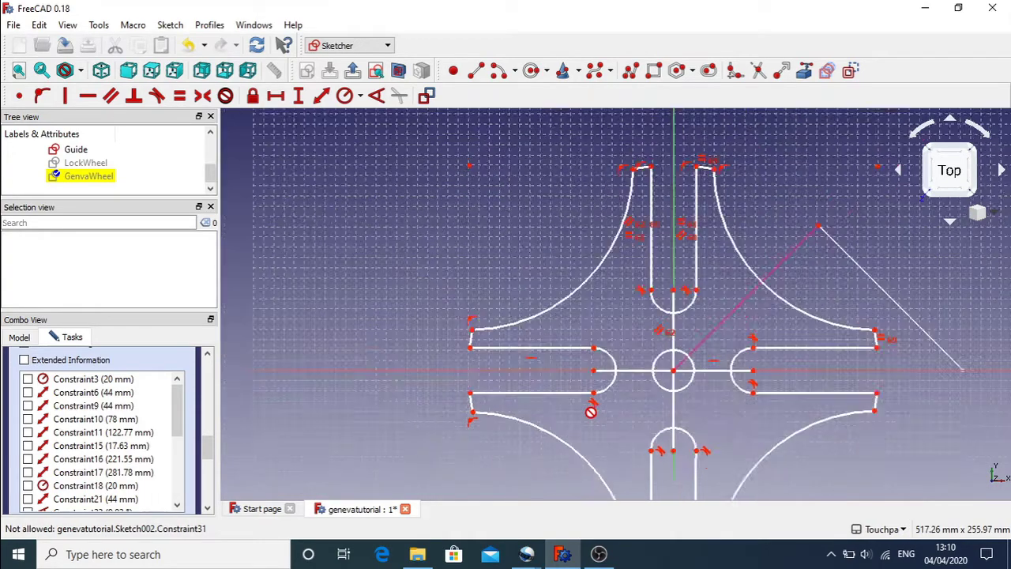
scroll(591, 412, "down", 4)
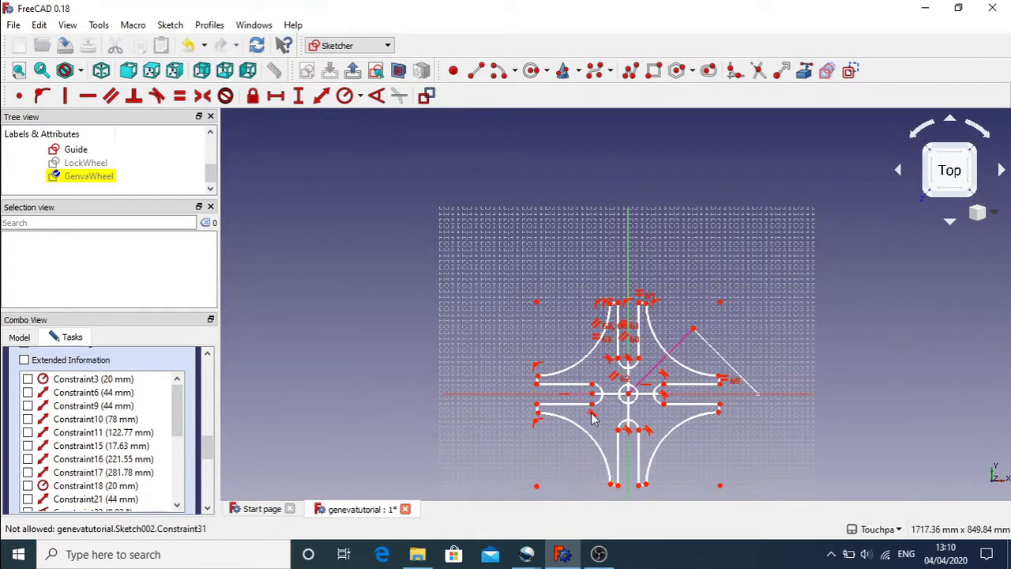
Step: Check the edges around the centre hole and return the task panel to its top
left_click(648, 399)
left_click(648, 399)
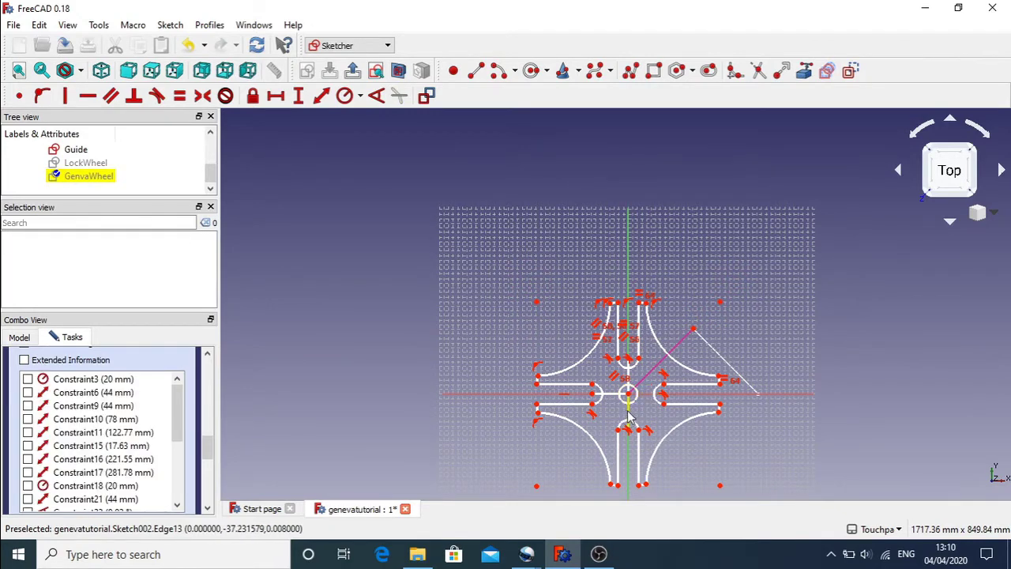
left_click(626, 395)
left_click(613, 403)
left_click(612, 401)
left_click(610, 395)
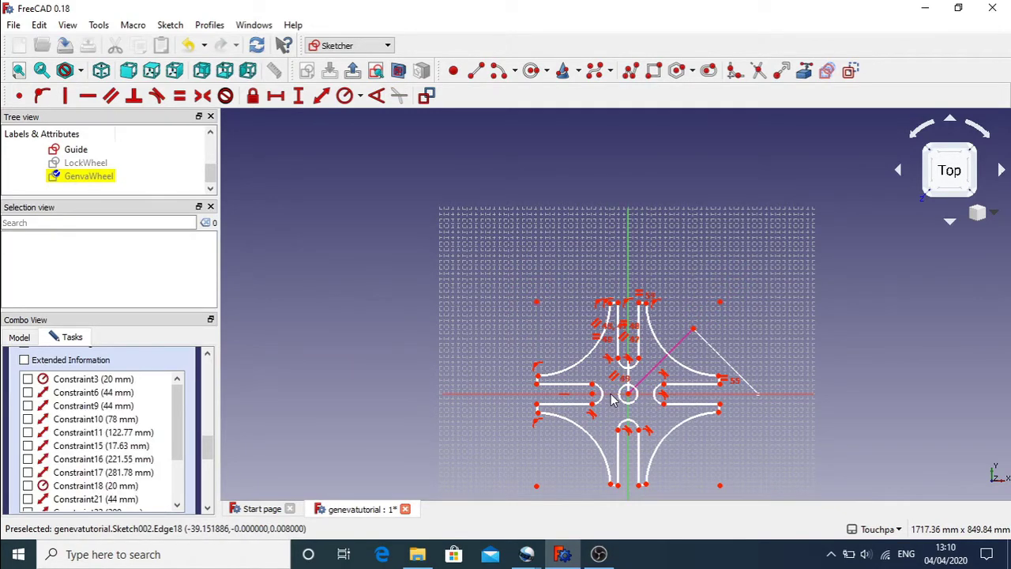
left_click(630, 381)
left_click(630, 380)
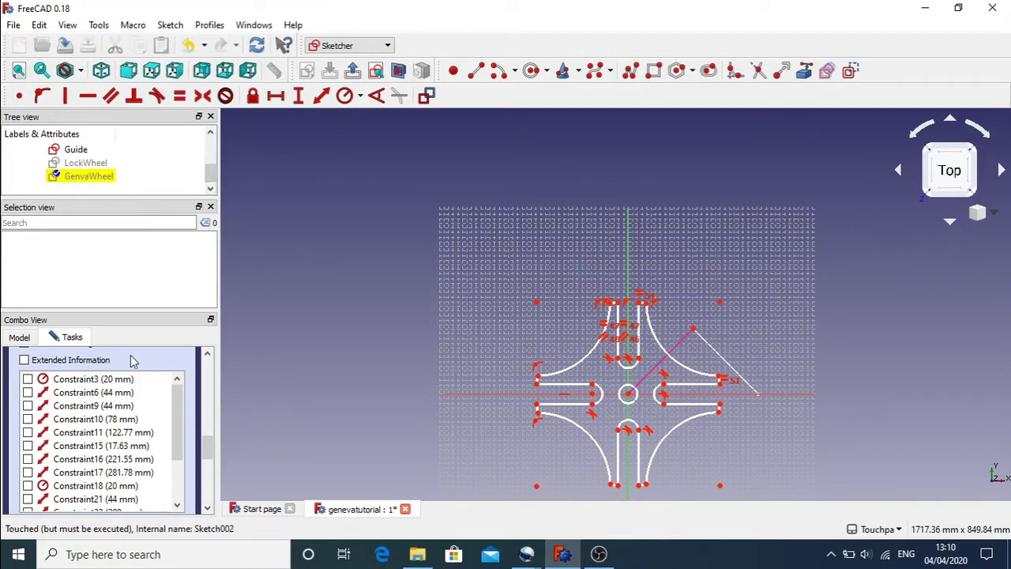
right_click(212, 385)
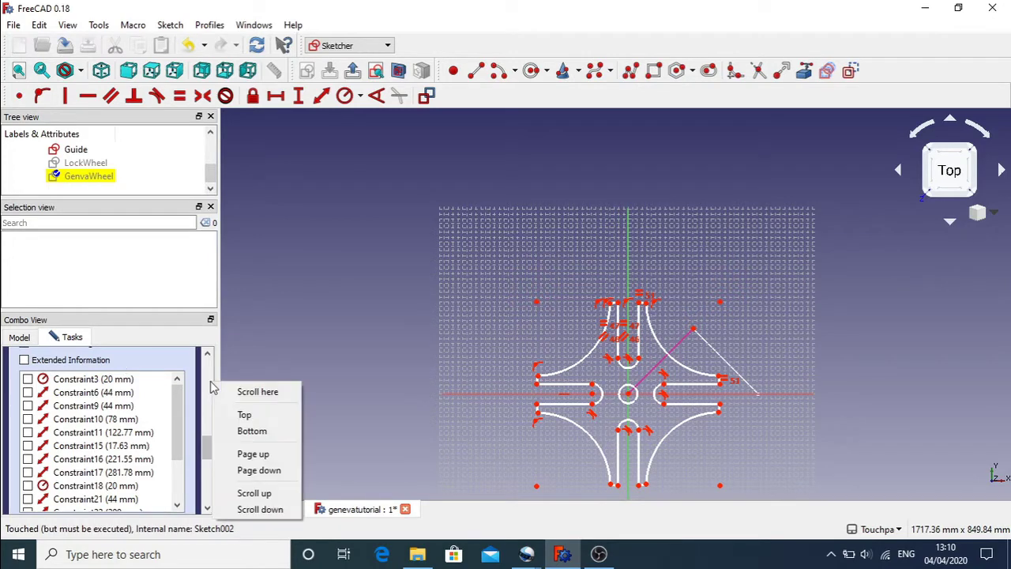
left_click(217, 390)
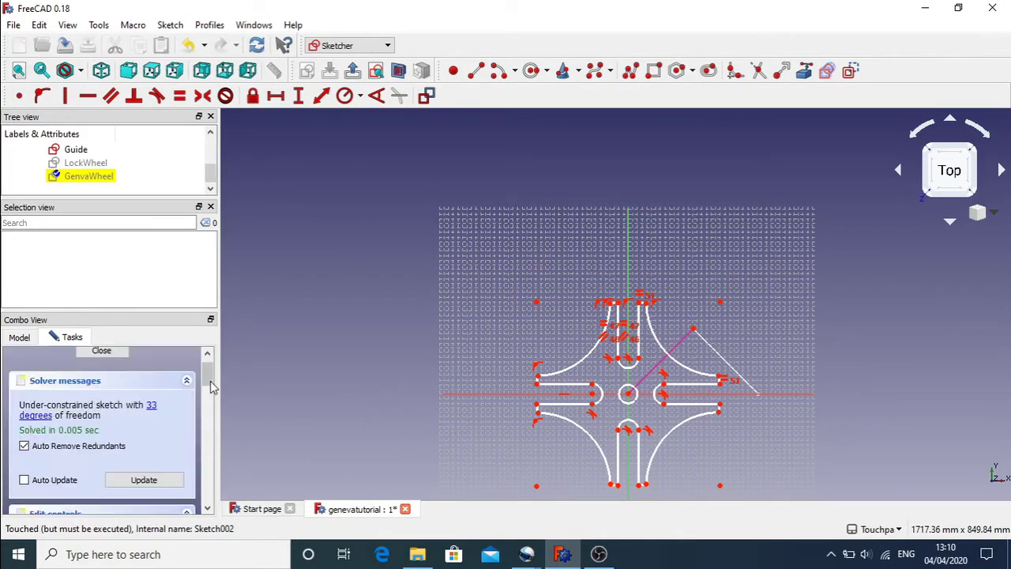
Step: Close the sketch and select GenvaWheel in the model tree
left_click(108, 352)
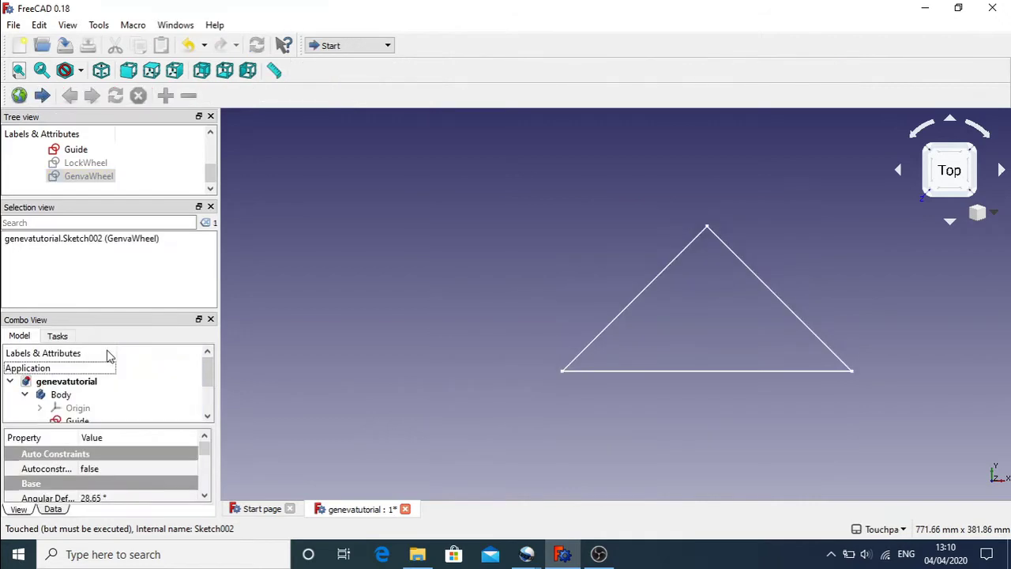
right_click(88, 177)
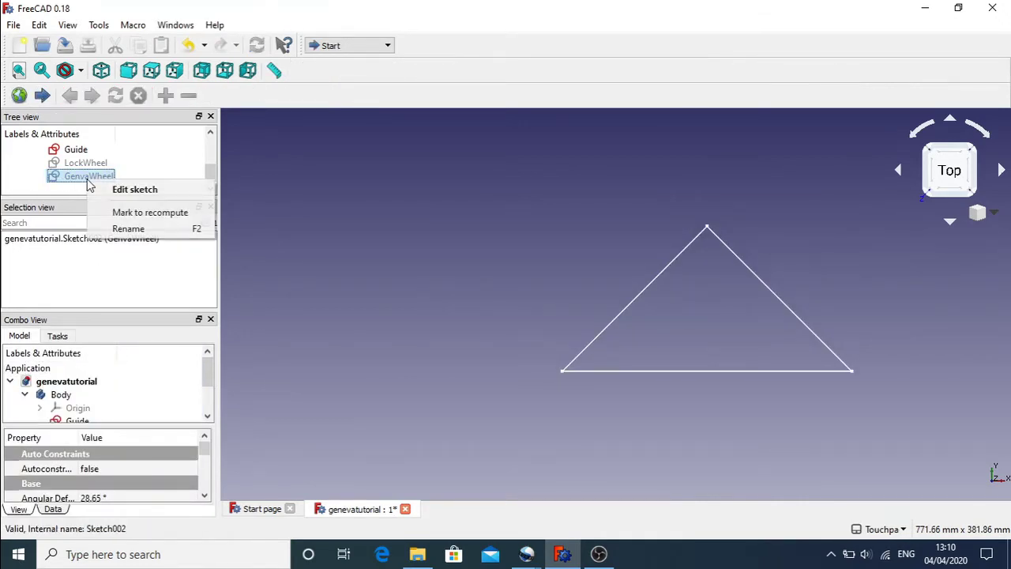
left_click(74, 191)
left_click(74, 190)
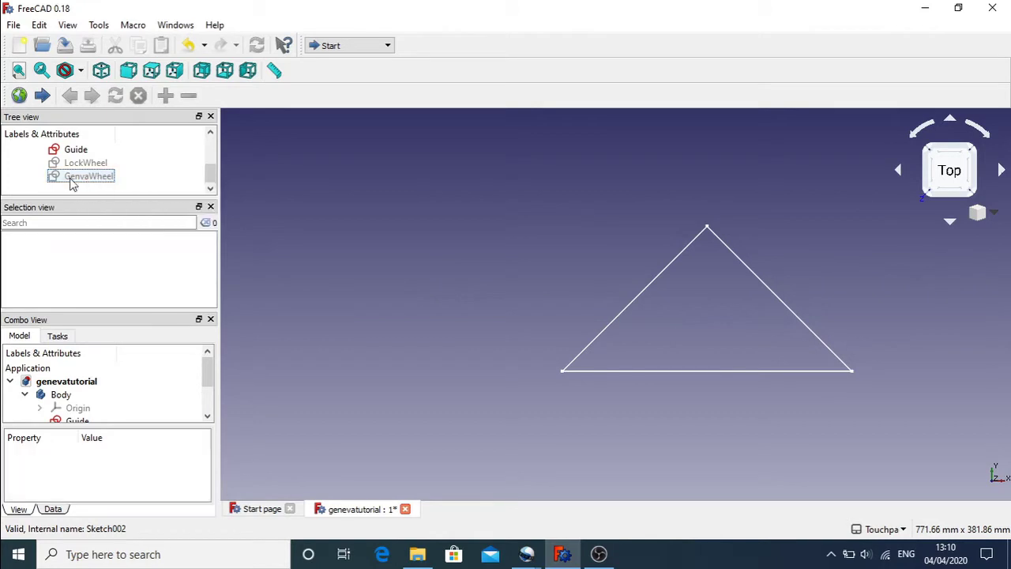
left_click(79, 178)
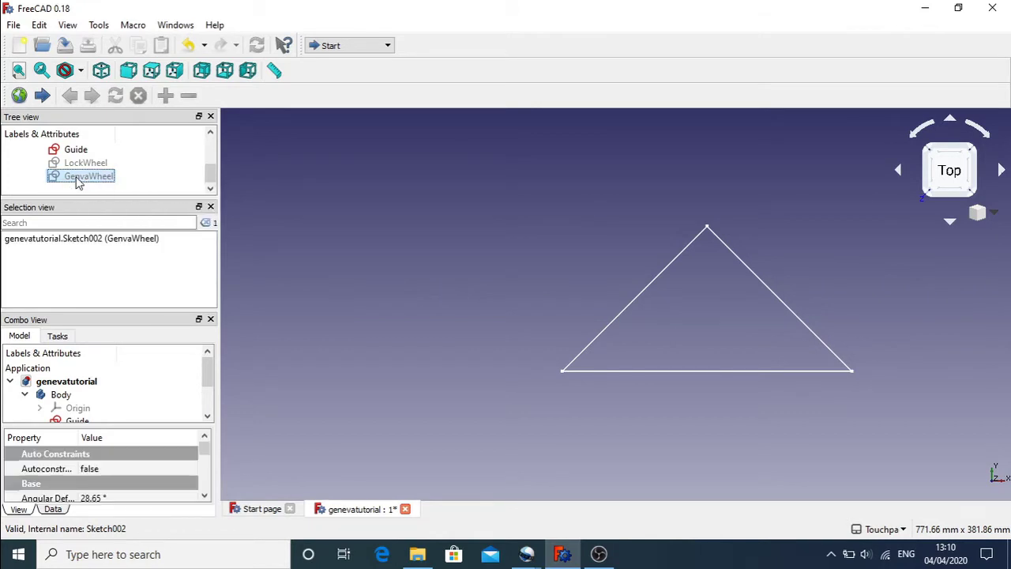
Step: Switch to Part Design and pad the sketch, cancelling after the pad fails
left_click(386, 46)
left_click(368, 190)
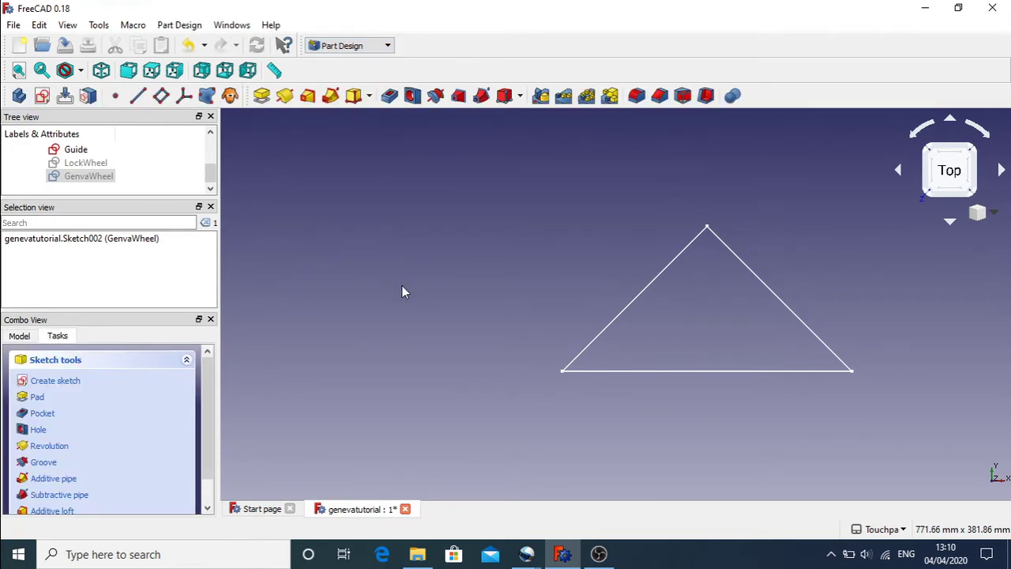
left_click(38, 397)
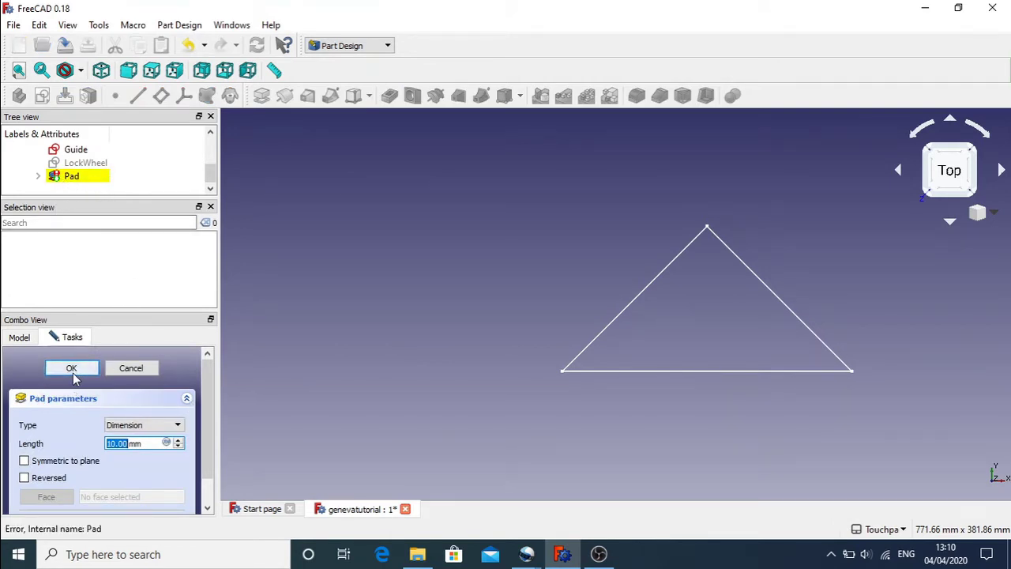
left_click(130, 369)
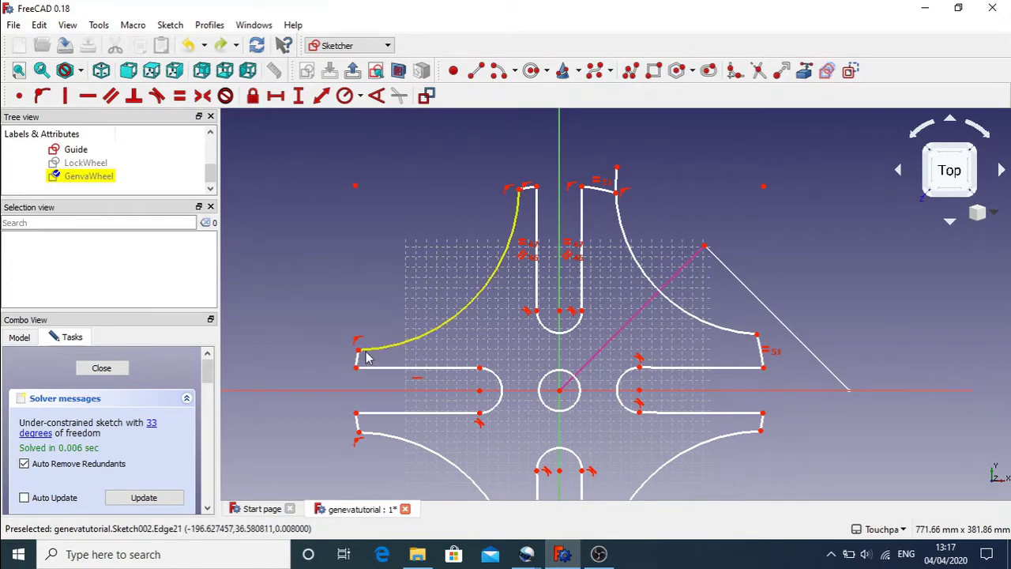
Step: Undo the right-arc endpoint edits and make the upper slot's top-right corner endpoints coincident
key("ctrl+z")
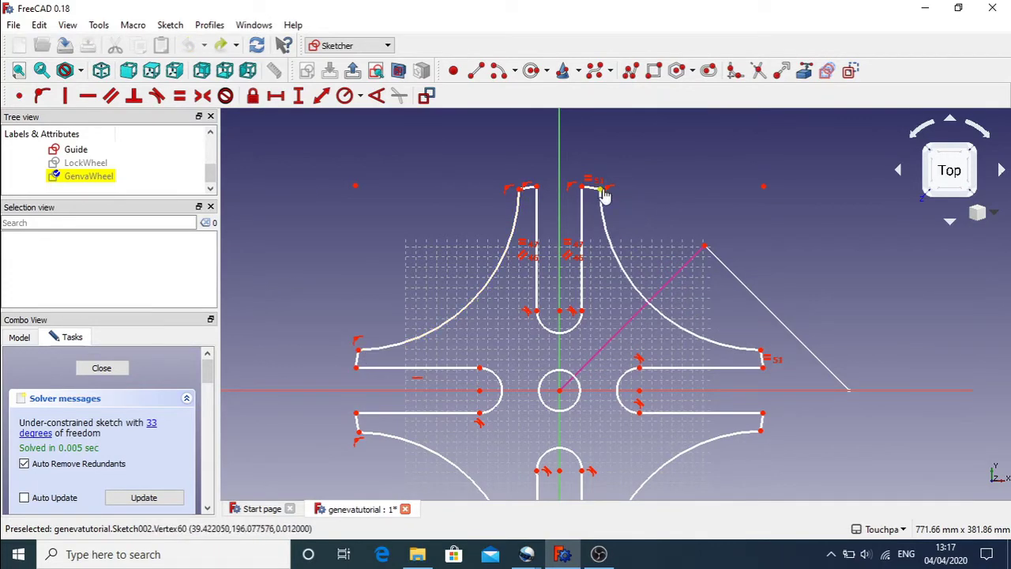
left_click_drag(605, 196, 641, 165)
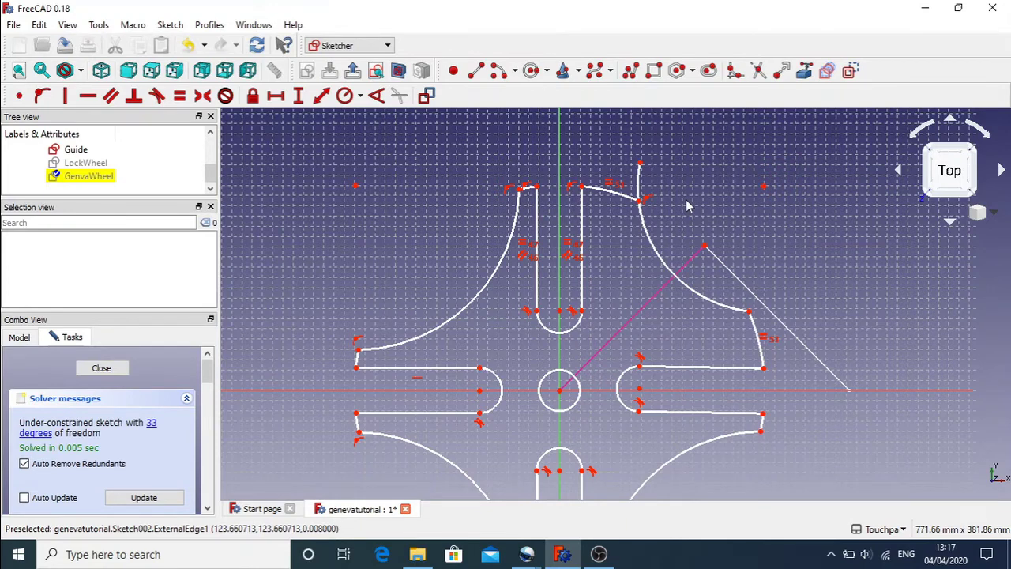
key("ctrl+z")
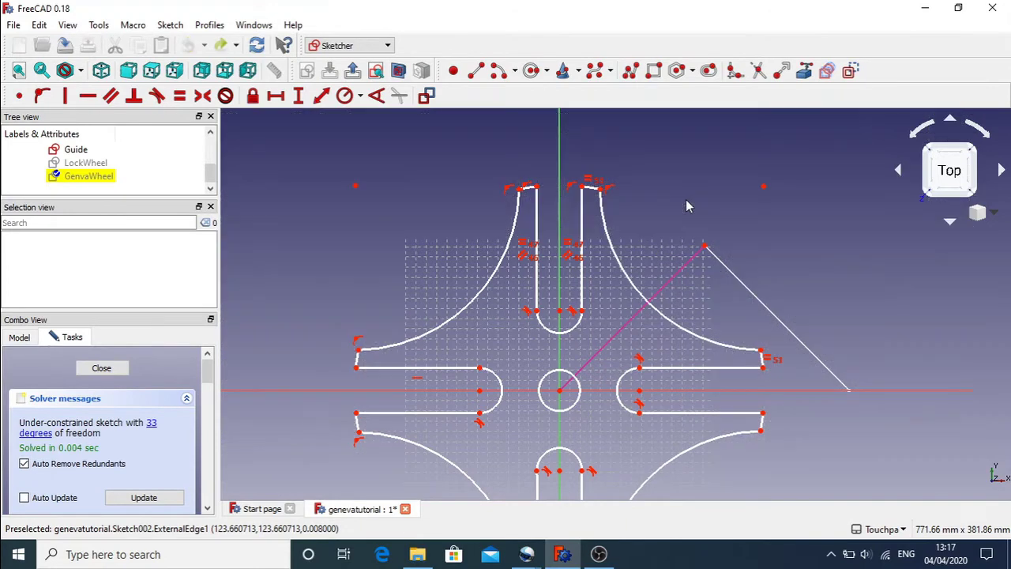
left_click(608, 191)
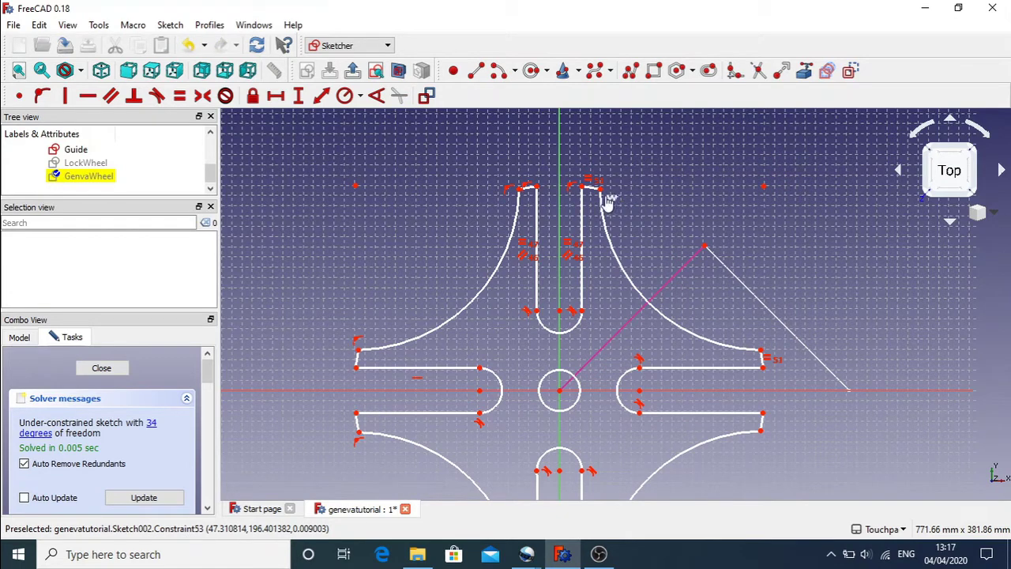
left_click(600, 190)
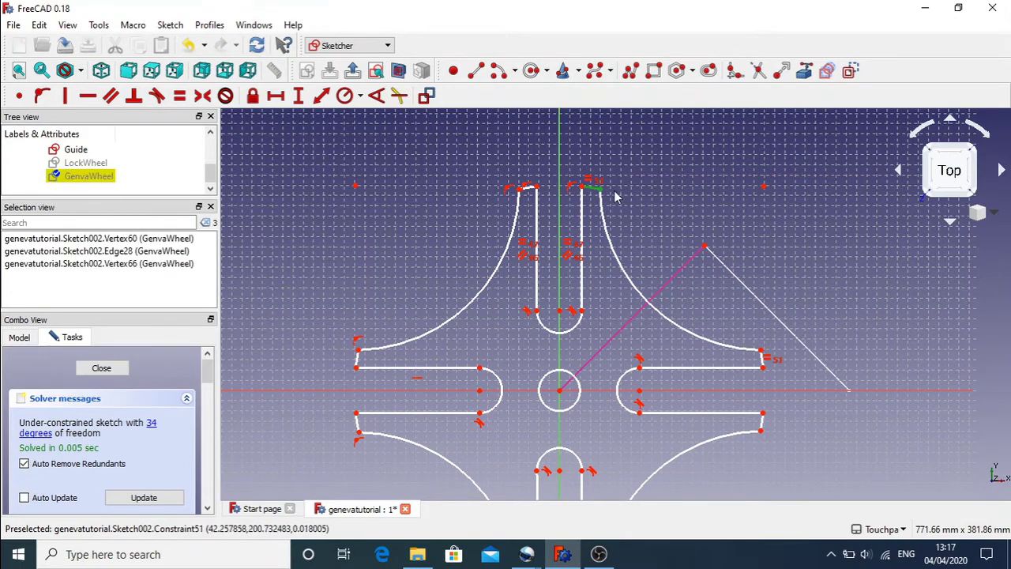
left_click(598, 189)
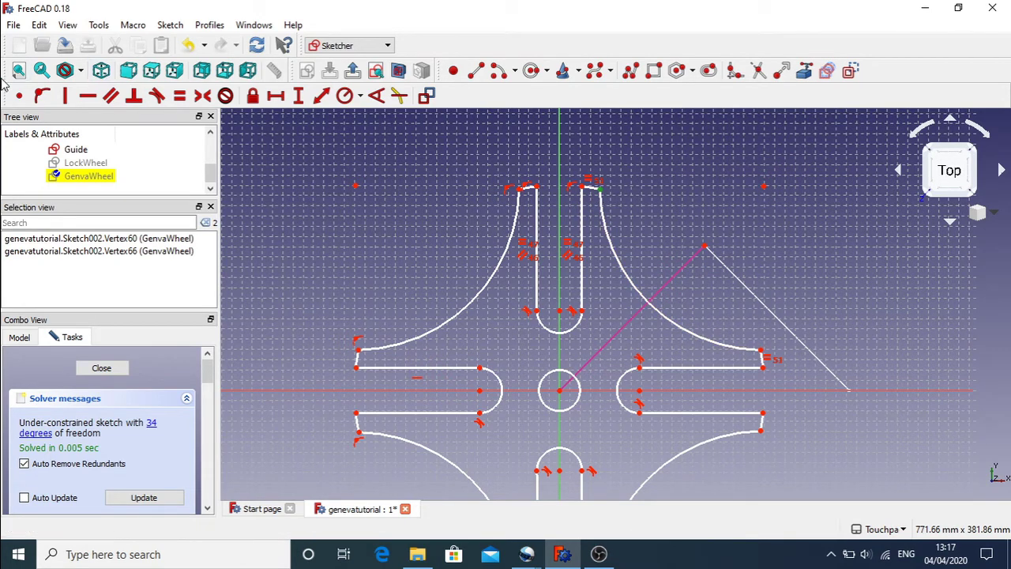
left_click(19, 96)
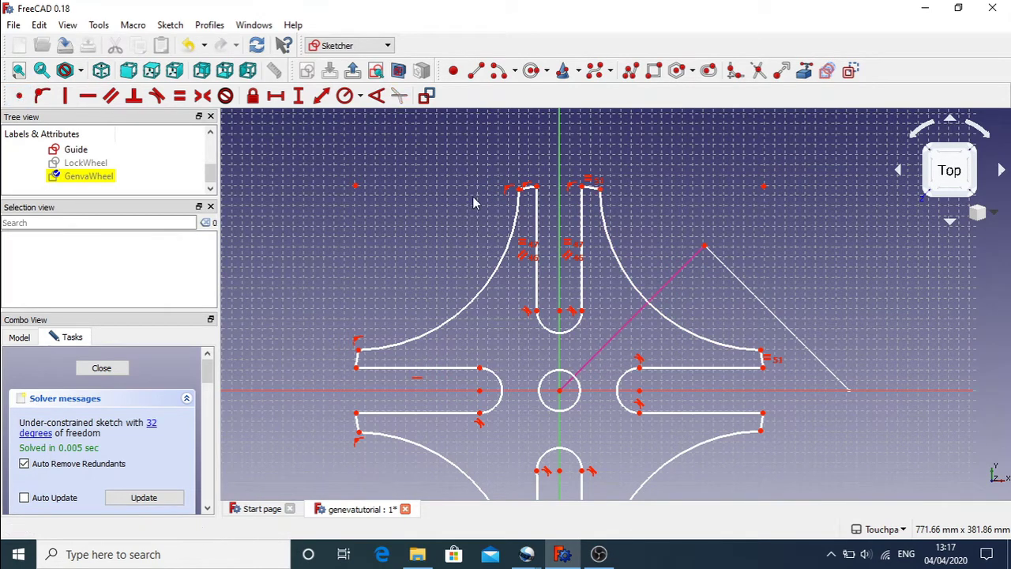
Step: Replace the top-right corner constraint with a coincident one, drag-test, then delete the top-left corner constraint
left_click(571, 188)
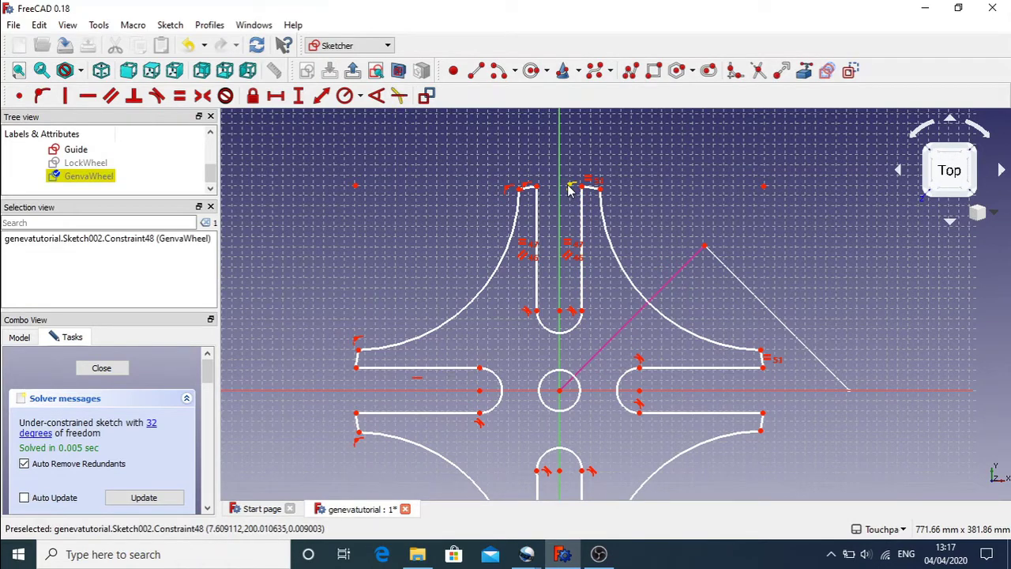
key("Delete")
left_click(583, 187)
left_click(582, 186)
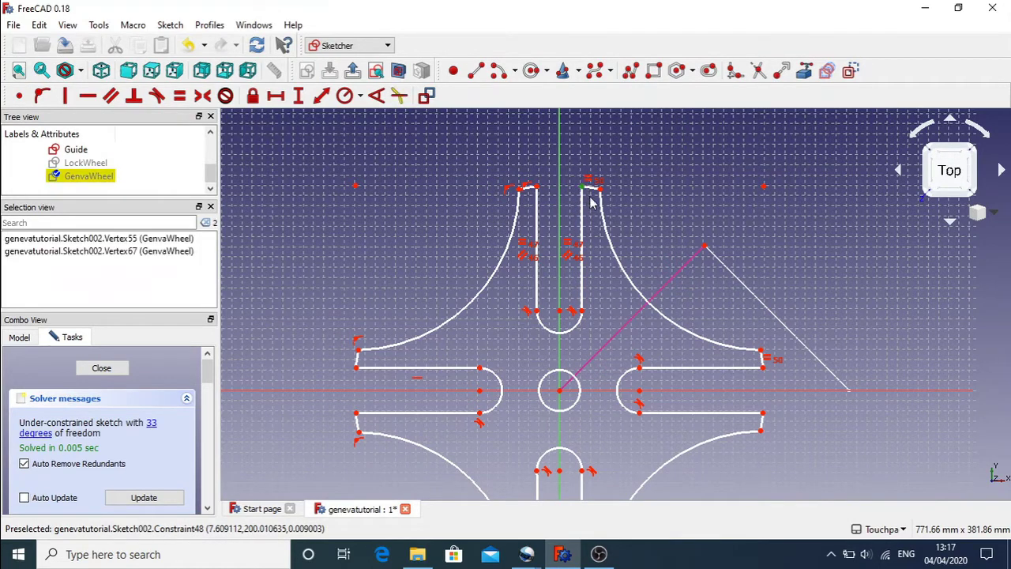
left_click(21, 98)
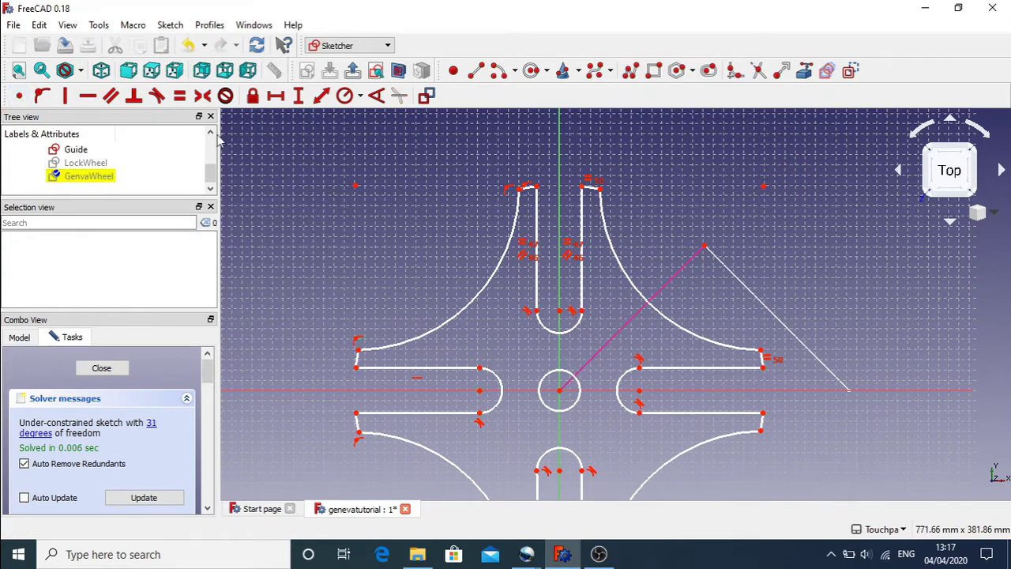
mouse_move(600, 196)
left_mouse_down()
mouse_move(731, 180)
mouse_move(617, 204)
left_mouse_up()
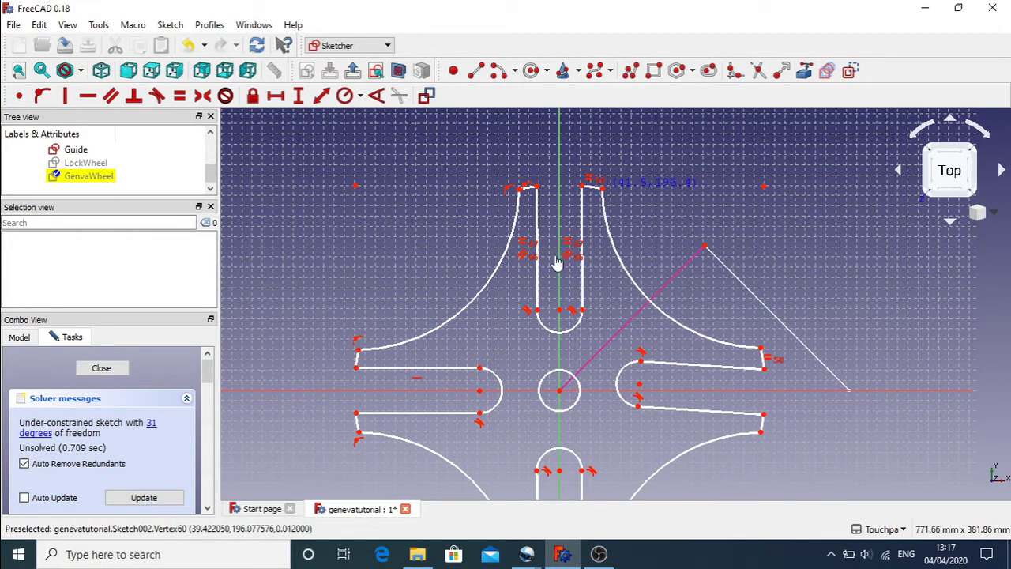
mouse_move(558, 263)
left_mouse_down()
mouse_move(585, 291)
mouse_move(591, 276)
left_mouse_up()
mouse_move(615, 225)
left_mouse_down()
mouse_move(635, 211)
mouse_move(628, 239)
mouse_move(628, 182)
mouse_move(568, 215)
mouse_move(536, 199)
left_mouse_up()
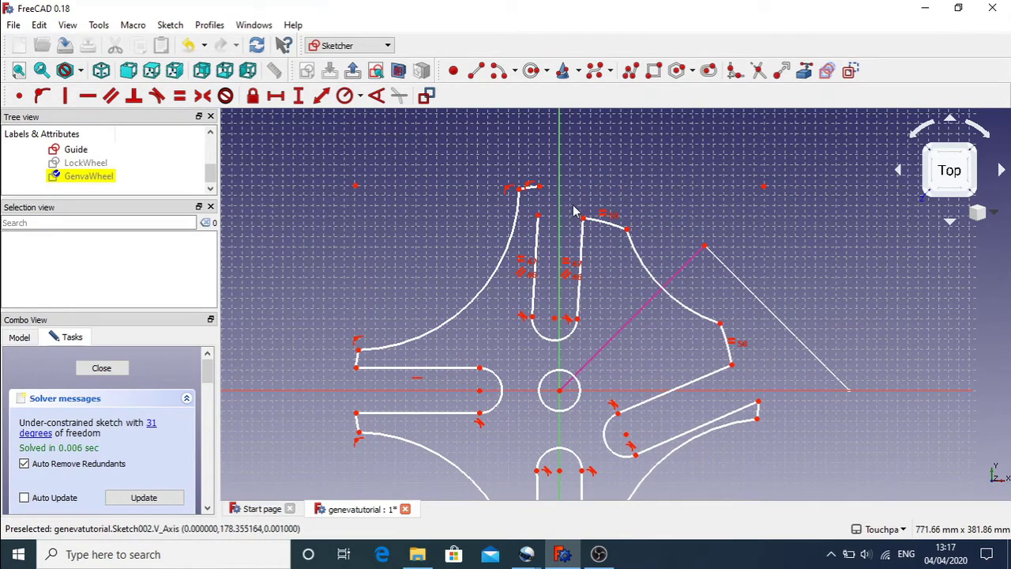
key("ctrl+z")
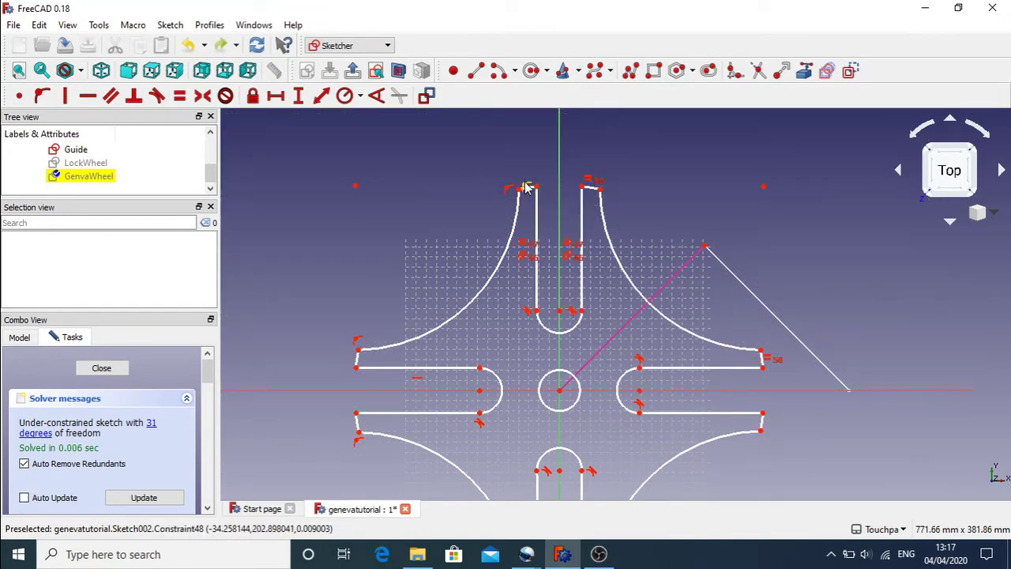
left_click(529, 186)
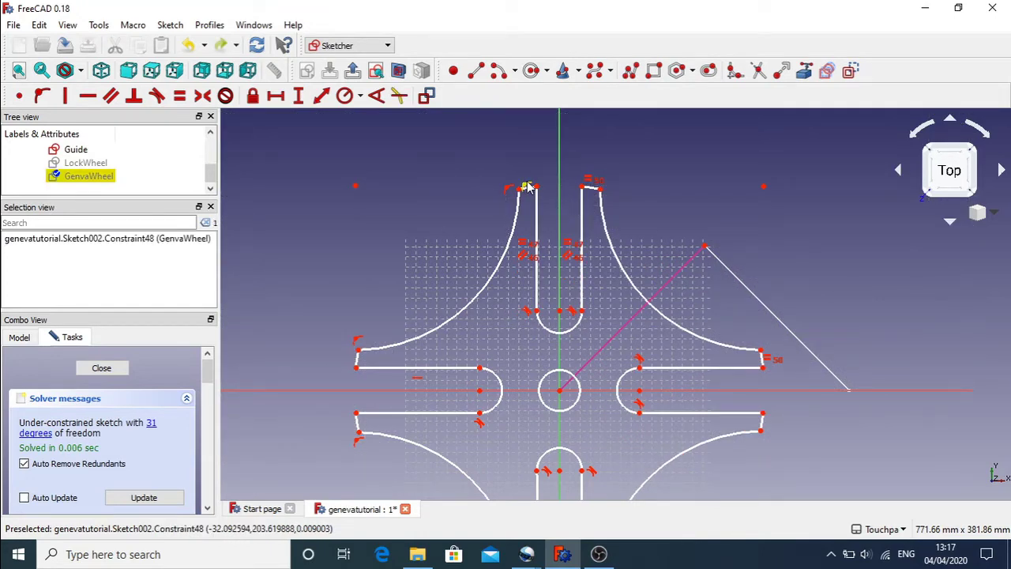
key("Delete")
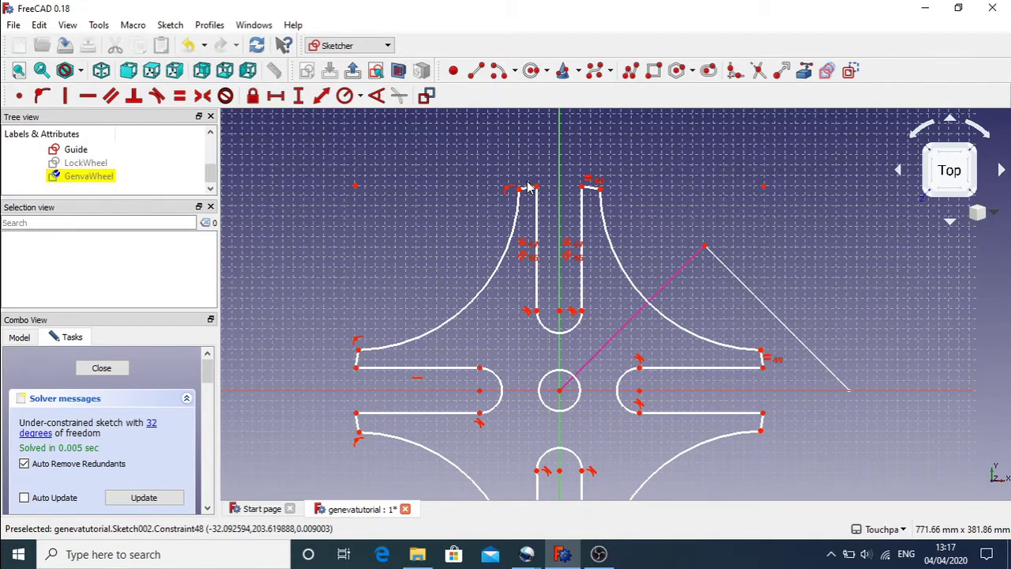
Step: Make the two endpoints at the upper slot's top-left corner coincident
left_click(43, 101)
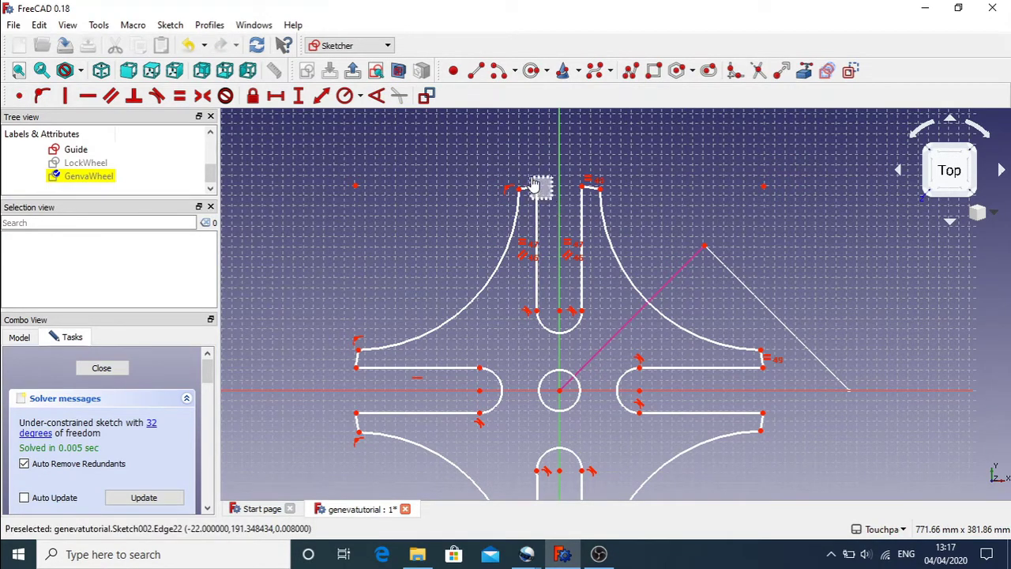
left_click(535, 184)
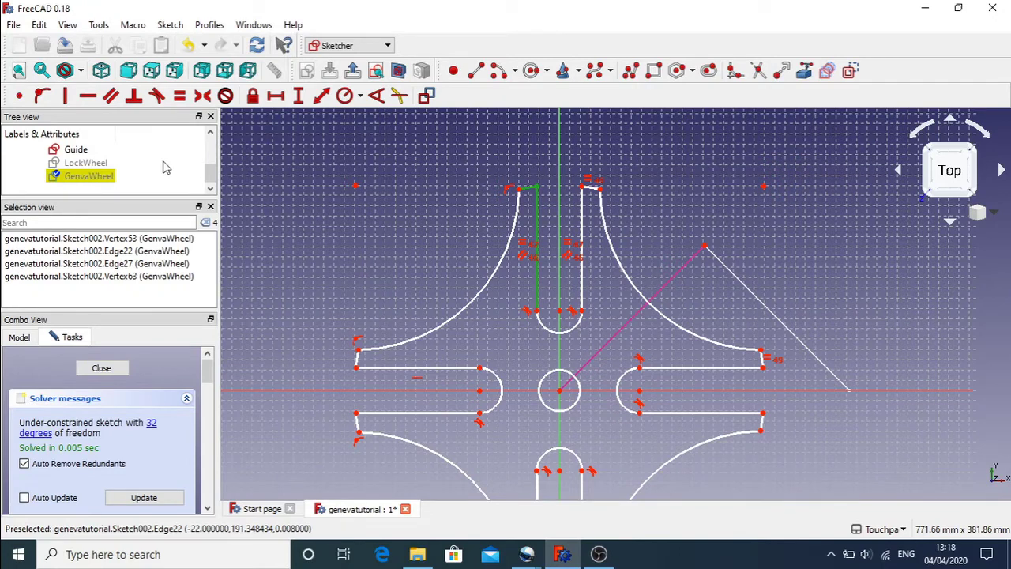
left_click(537, 225)
left_click(531, 191)
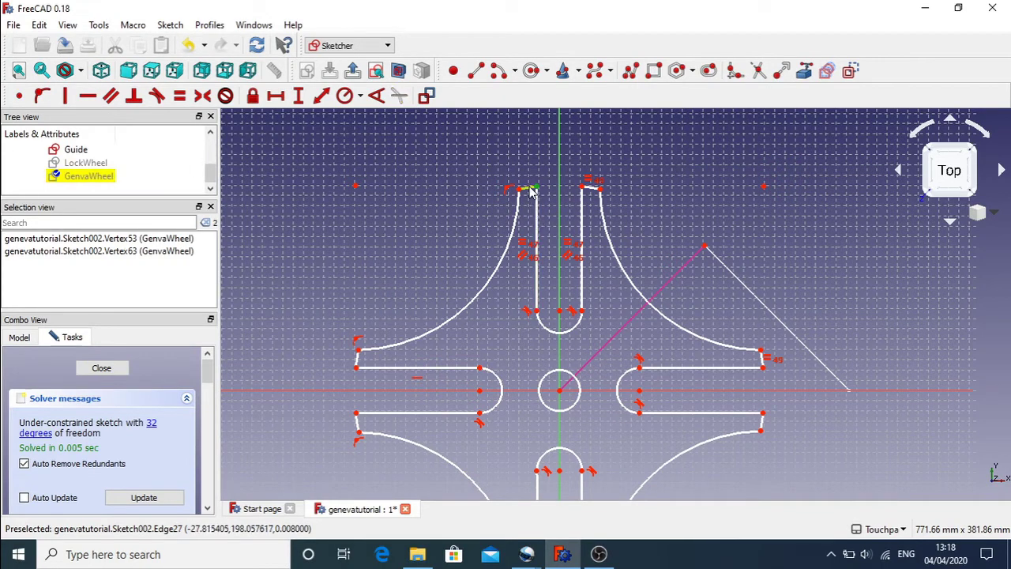
left_click(19, 94)
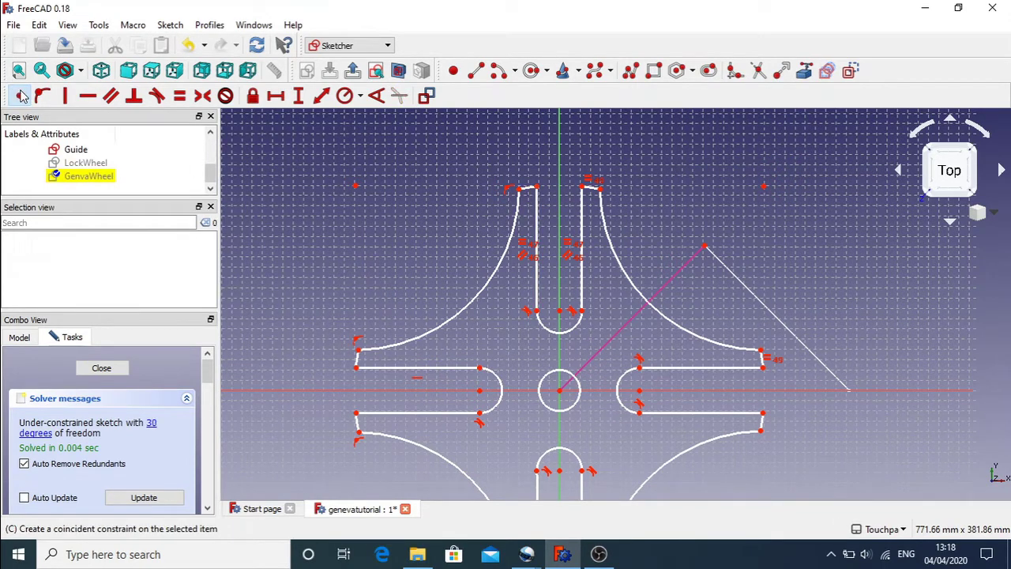
Step: Replace the upper-left arc's top-end constraint with a coincident join and drag-test it
left_click(510, 191)
key("Delete")
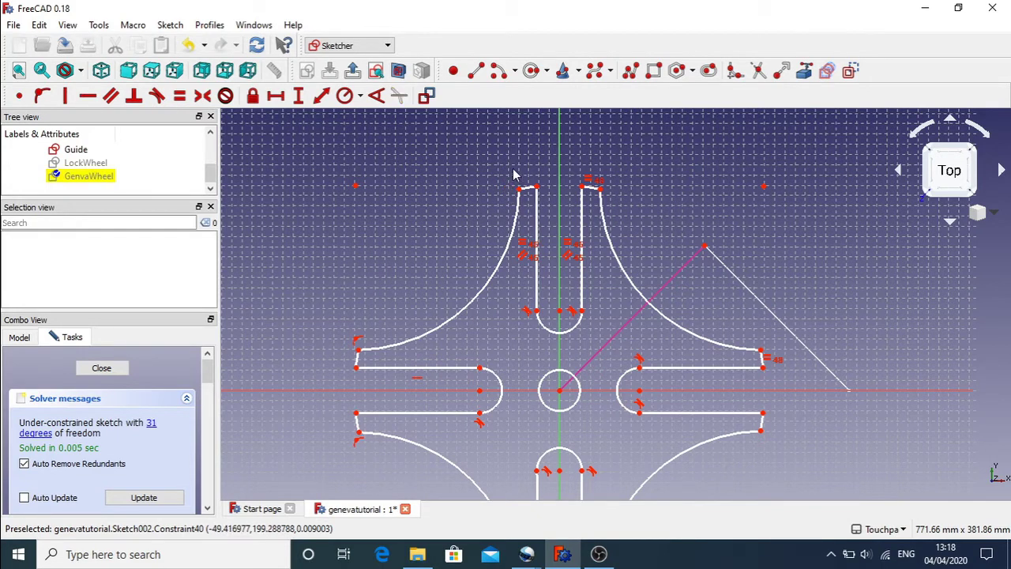
left_click_drag(510, 179, 517, 203)
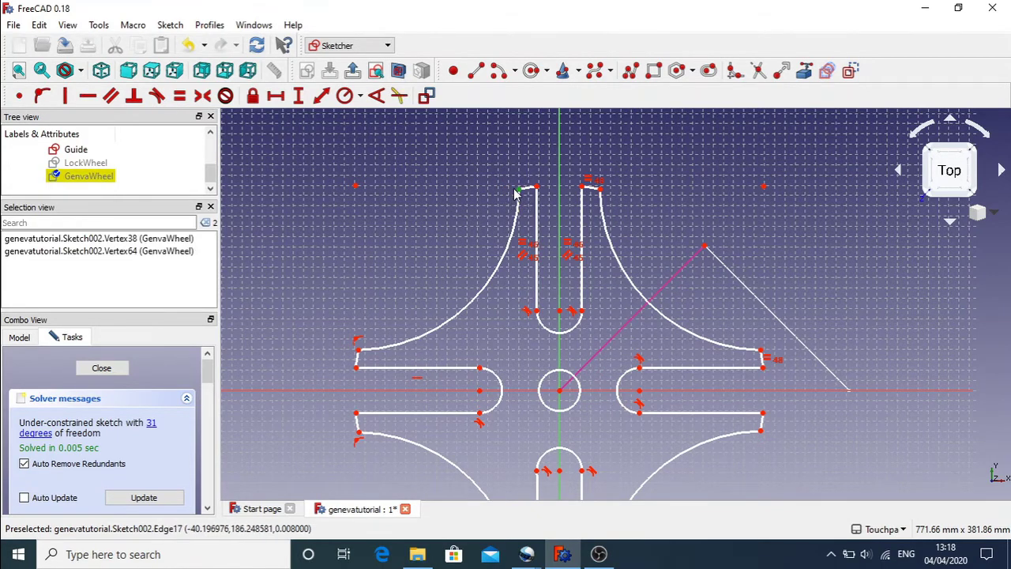
left_click(19, 95)
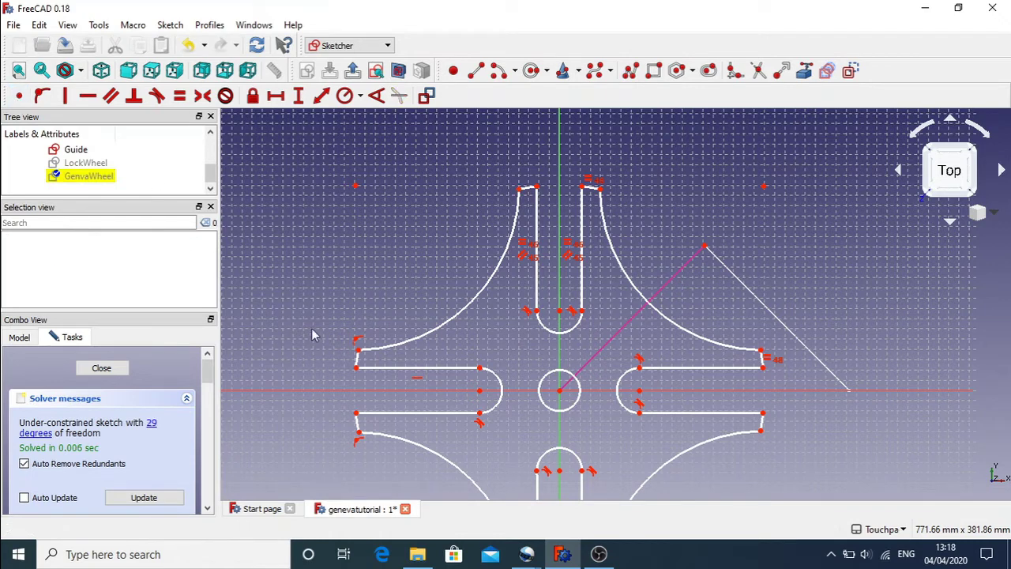
mouse_move(338, 314)
left_mouse_down()
mouse_move(334, 287)
mouse_move(397, 293)
left_mouse_up()
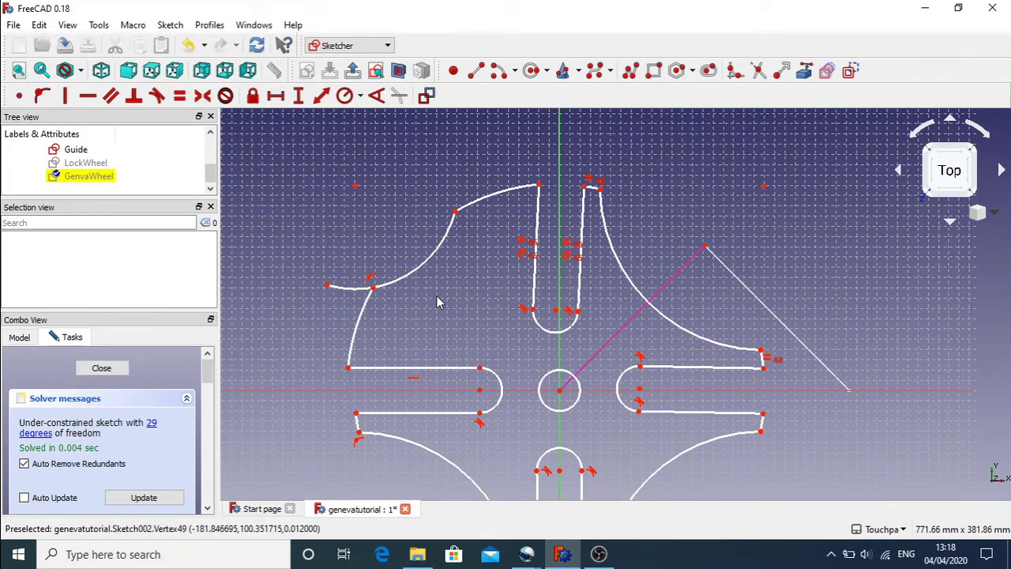
key("ctrl+z")
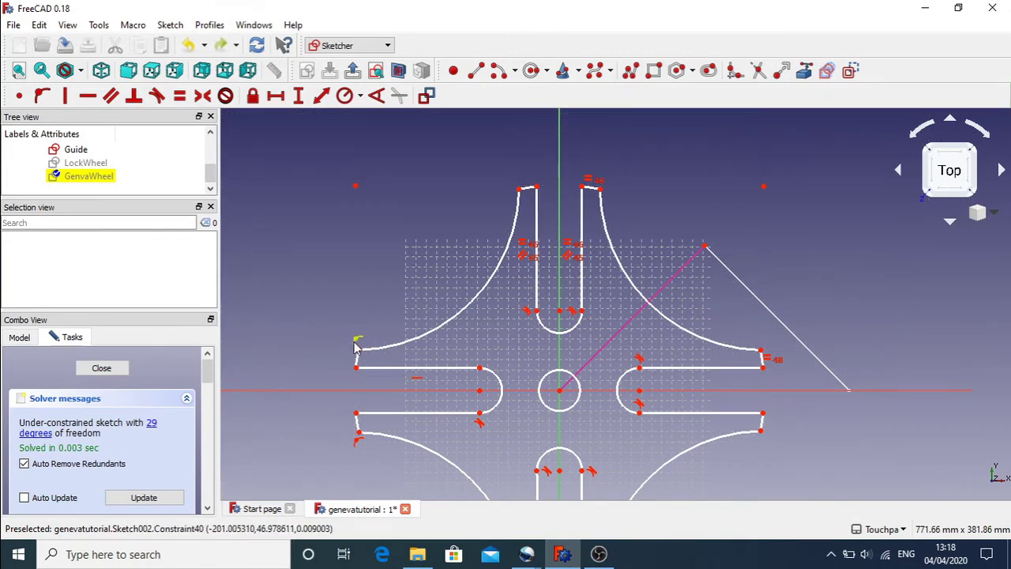
Step: Replace the constraint where the upper-left arc meets the slot with a coincident join
left_click(353, 344)
key("Delete")
left_click_drag(348, 344, 379, 367)
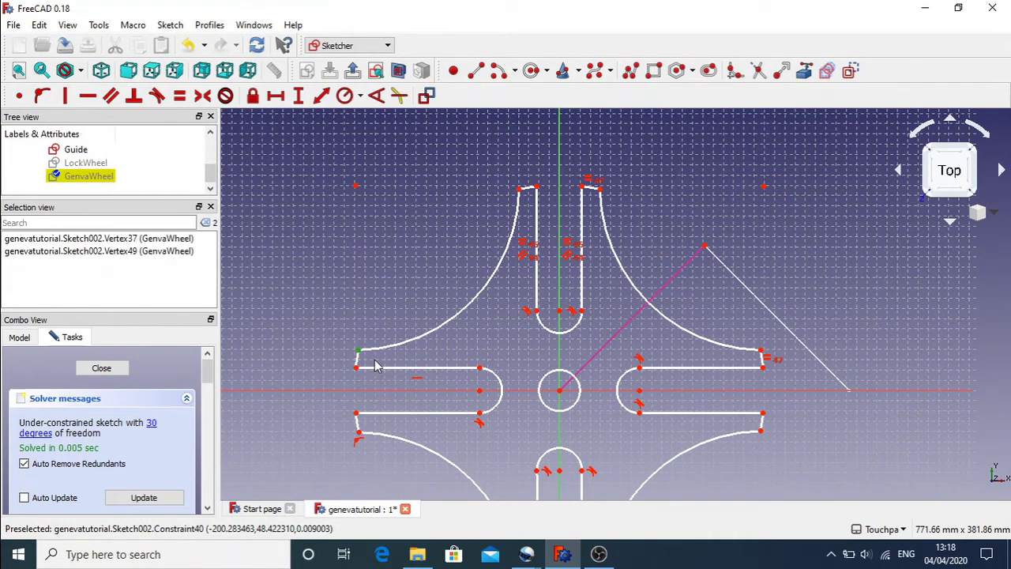
left_click(19, 95)
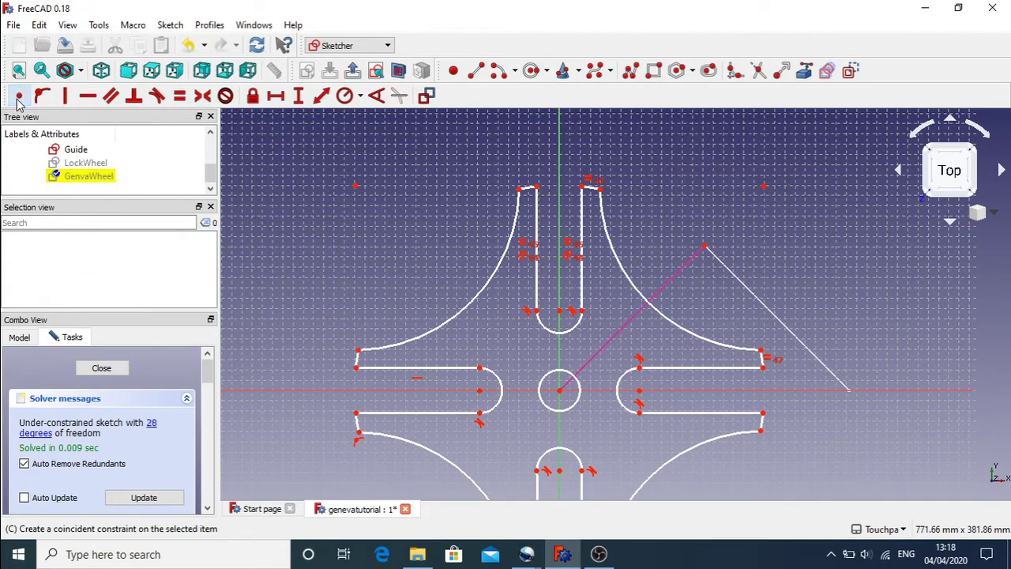
Step: Replace the lower-left arc's end constraint with a coincident join, reaching 27 degrees of freedom
left_click_drag(359, 440, 382, 441)
left_click(355, 444)
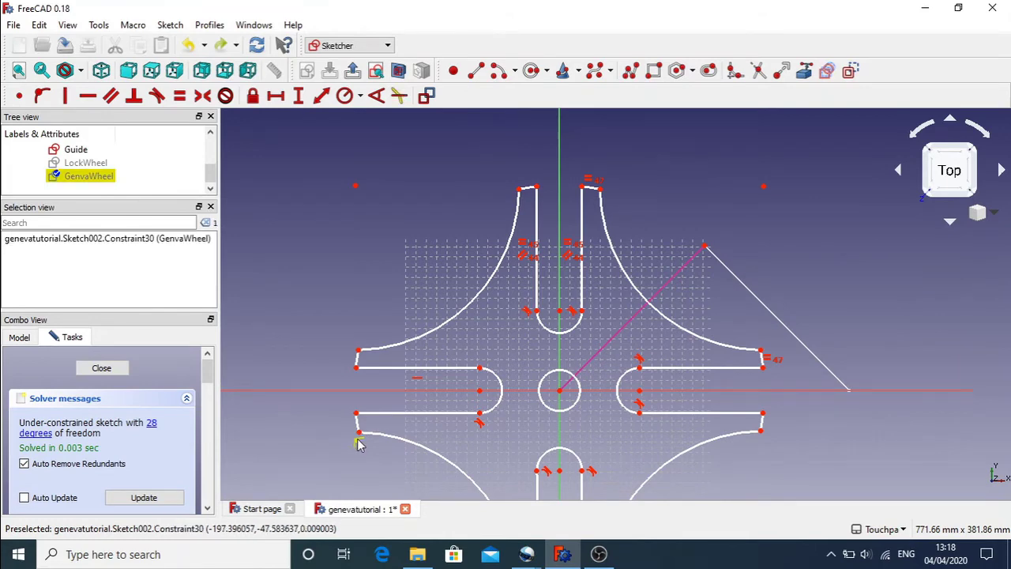
key("Delete")
left_click_drag(354, 426, 371, 447)
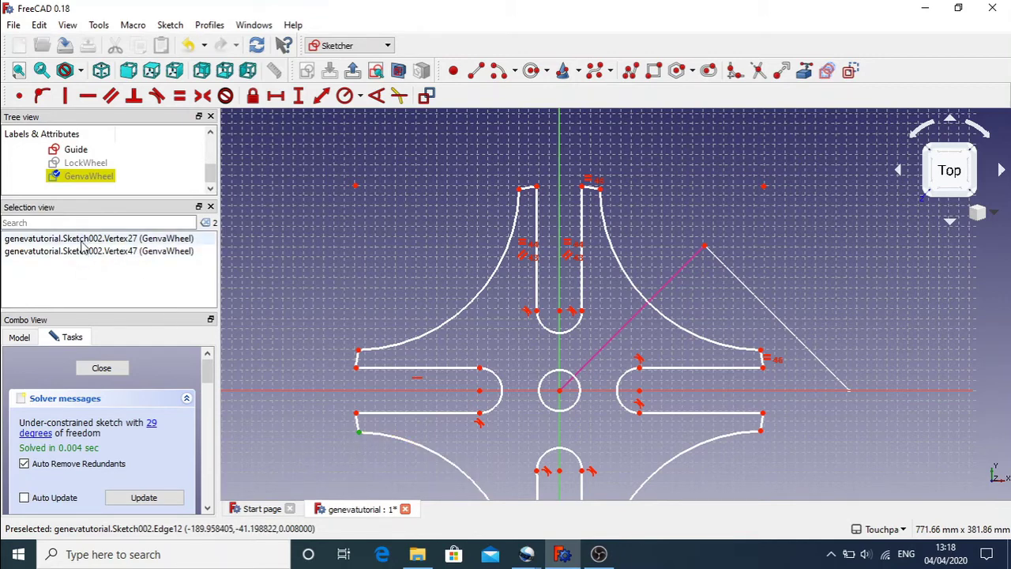
left_click(20, 96)
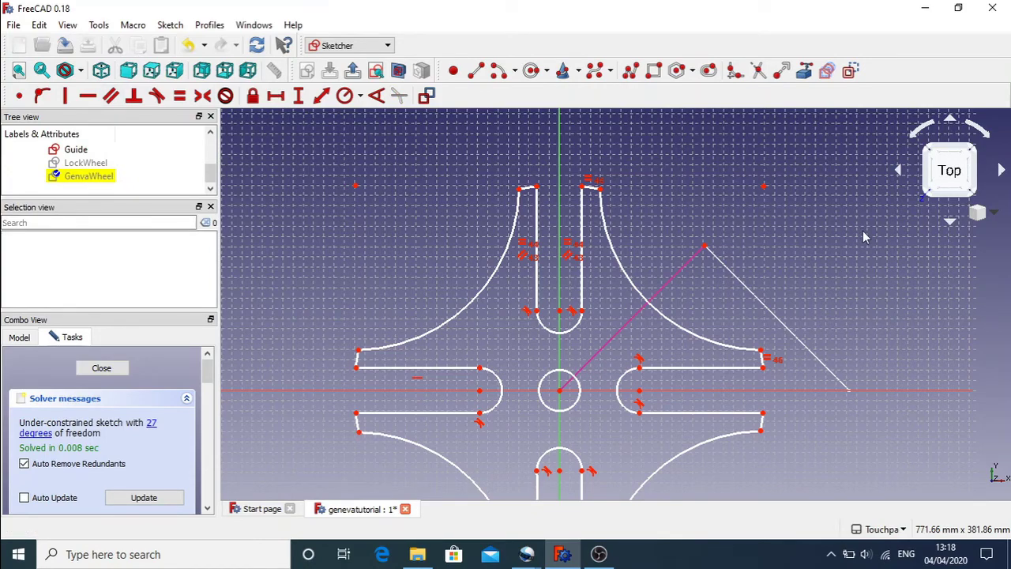
scroll(863, 230, "down", 3)
scroll(863, 231, "up", 2)
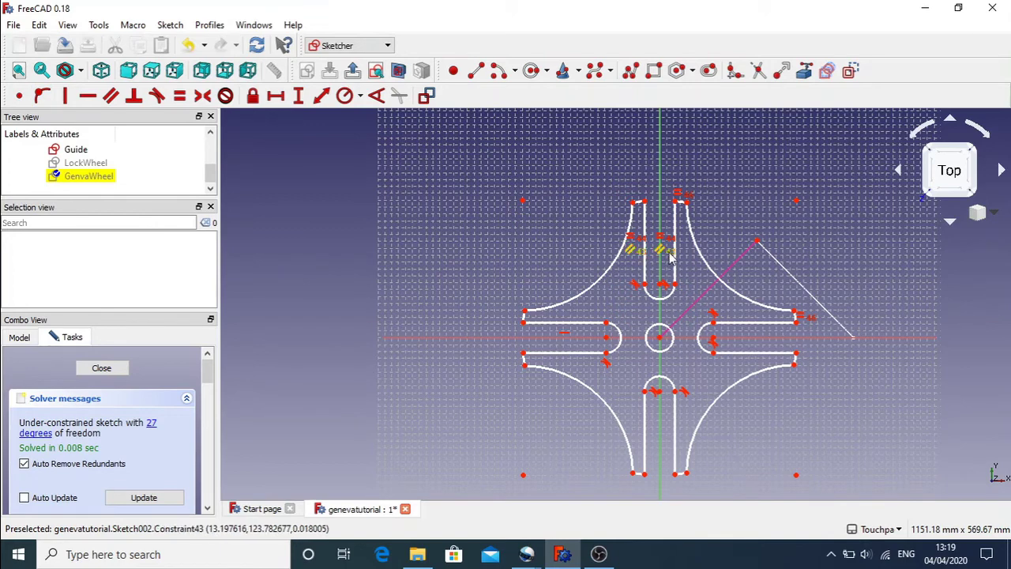
Step: Close the GenvaWheel sketch and pad it into a 10 mm thick solid wheel
left_click(102, 369)
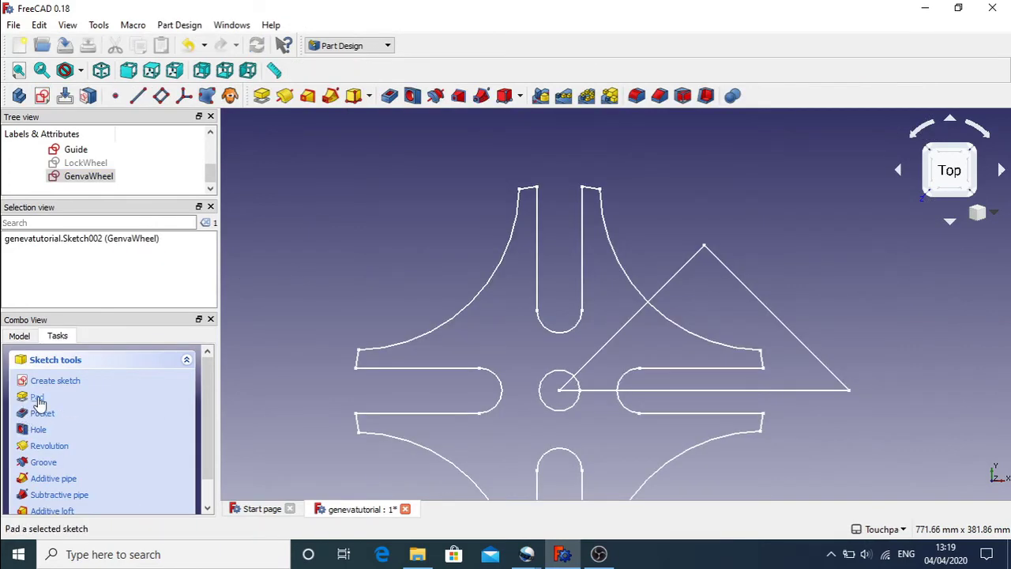
left_click(38, 397)
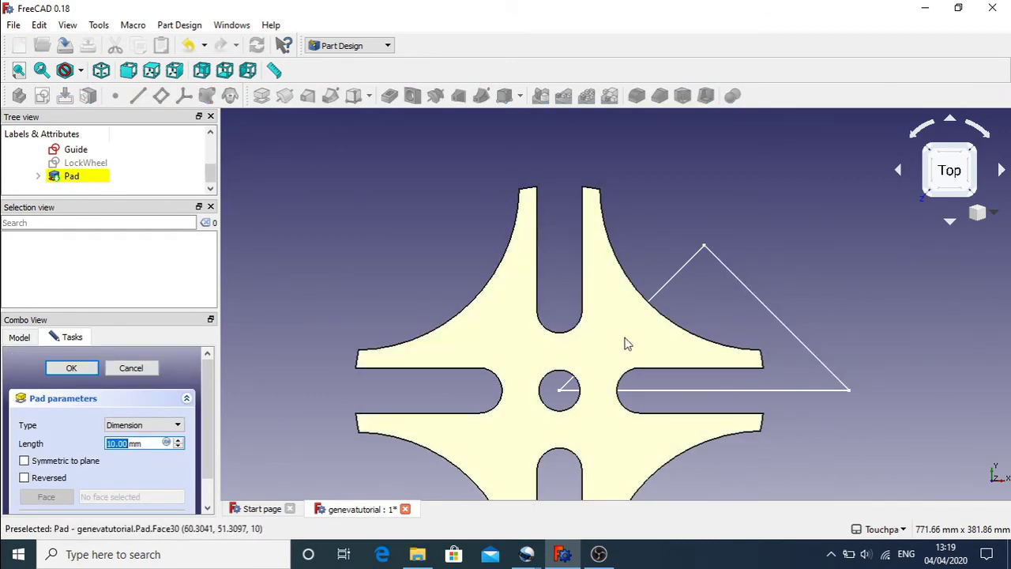
mouse_move(686, 345)
middle_mouse_down()
mouse_move(765, 329)
mouse_move(861, 276)
mouse_move(592, 211)
mouse_move(655, 384)
mouse_move(761, 335)
mouse_move(563, 270)
mouse_move(644, 276)
mouse_move(610, 282)
mouse_move(614, 332)
mouse_move(641, 353)
mouse_move(682, 350)
mouse_move(671, 282)
mouse_move(698, 329)
mouse_move(588, 266)
mouse_move(637, 253)
mouse_move(714, 332)
mouse_move(672, 332)
middle_mouse_up()
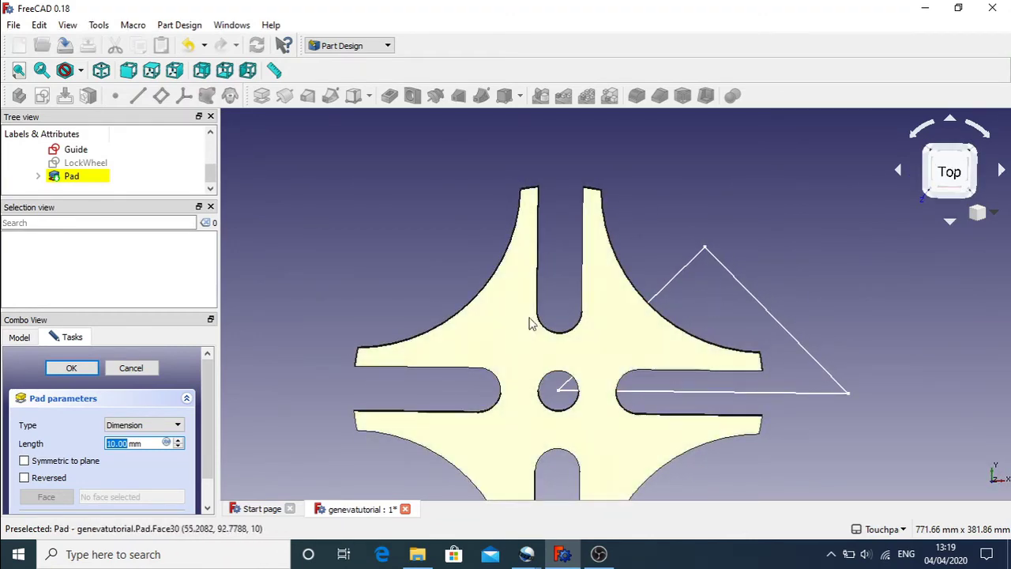